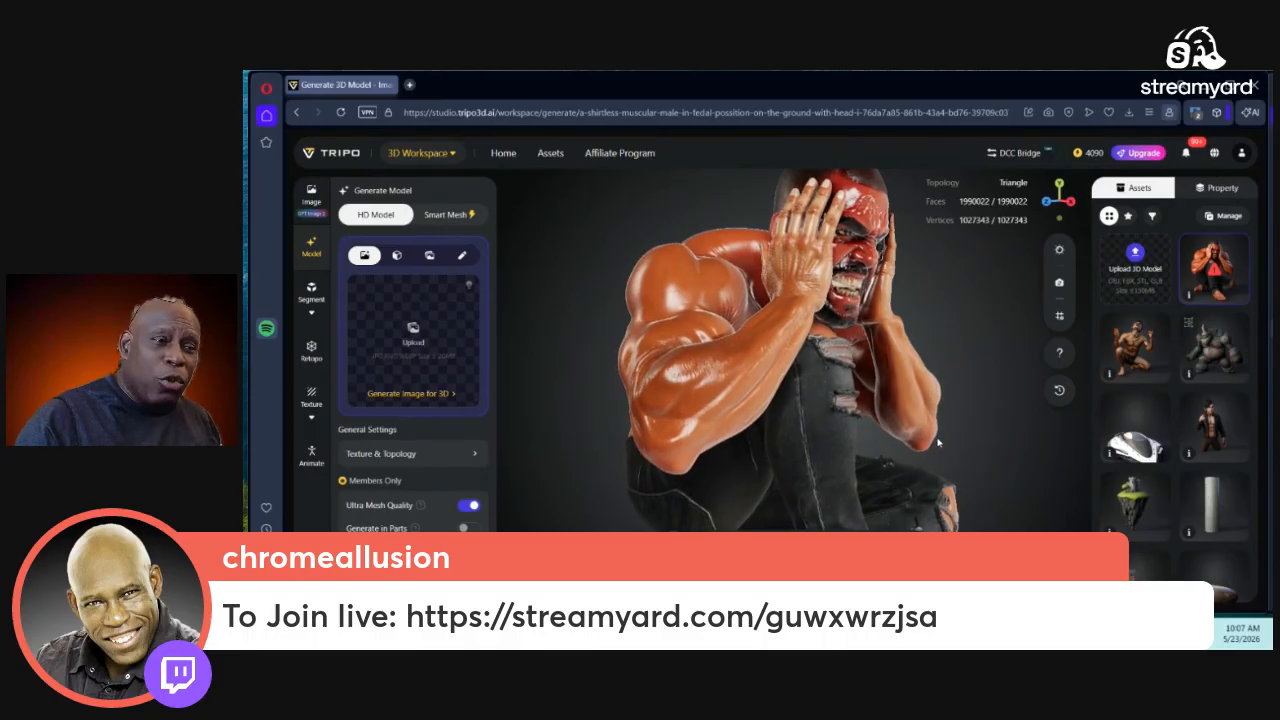
# Step: Examine the seated muscular man model from all sides, including the arms, back, ripped jeans and grimacing face
pyautogui.moveTo(938, 443); pyautogui.dragTo(918, 448)
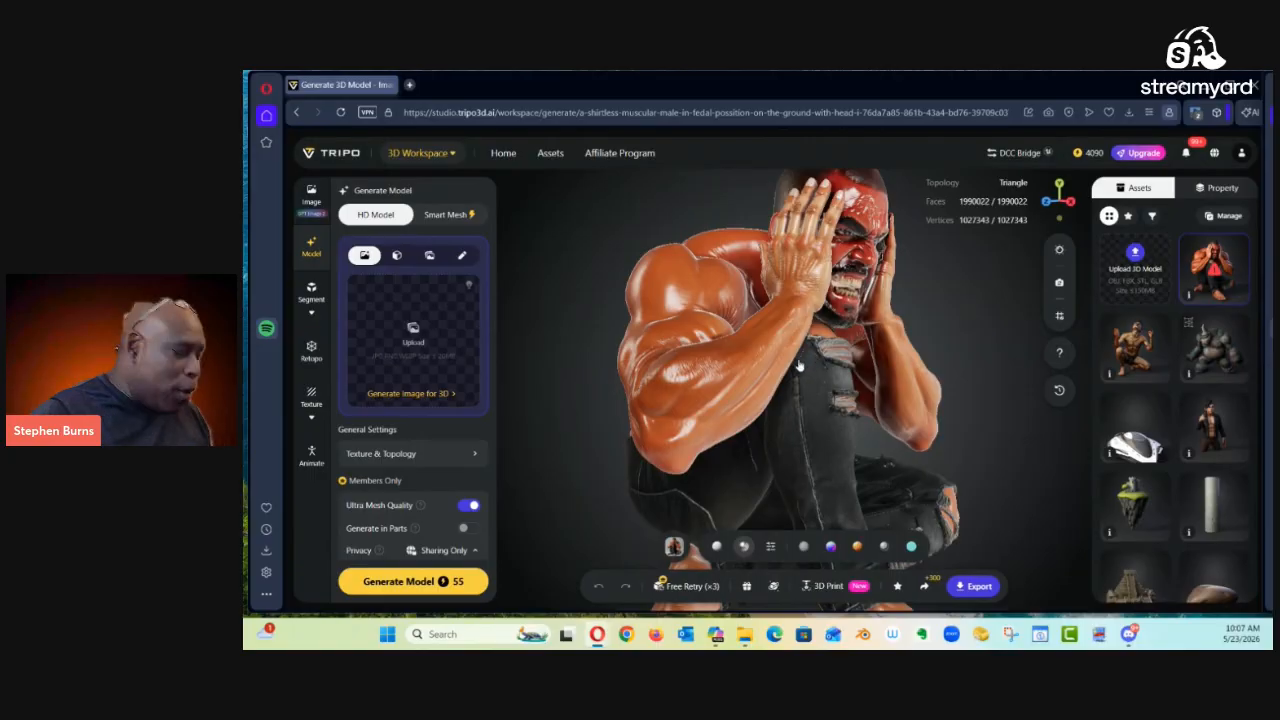
pyautogui.moveTo(798, 366); pyautogui.dragTo(935, 436)
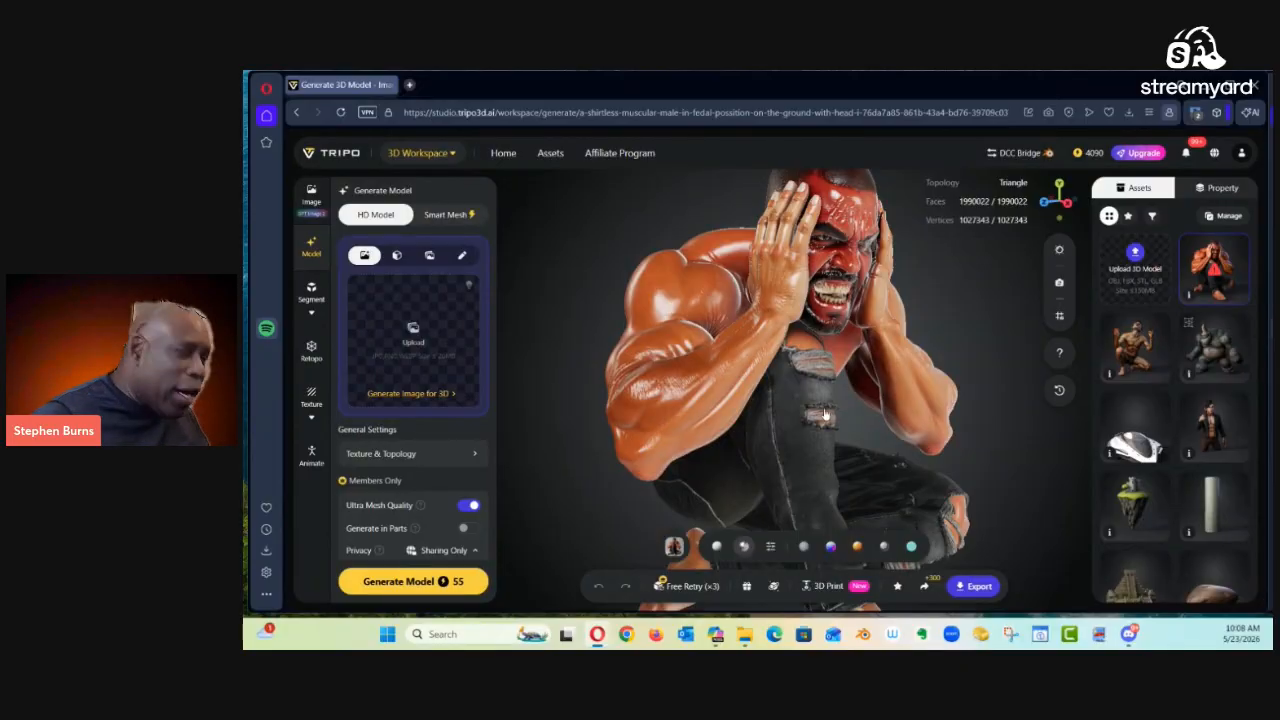
pyautogui.moveTo(846, 397); pyautogui.dragTo(769, 304)
pyautogui.moveTo(733, 374); pyautogui.dragTo(756, 382)
pyautogui.scroll(5, 771, 387)
pyautogui.scroll(-4, 772, 387)
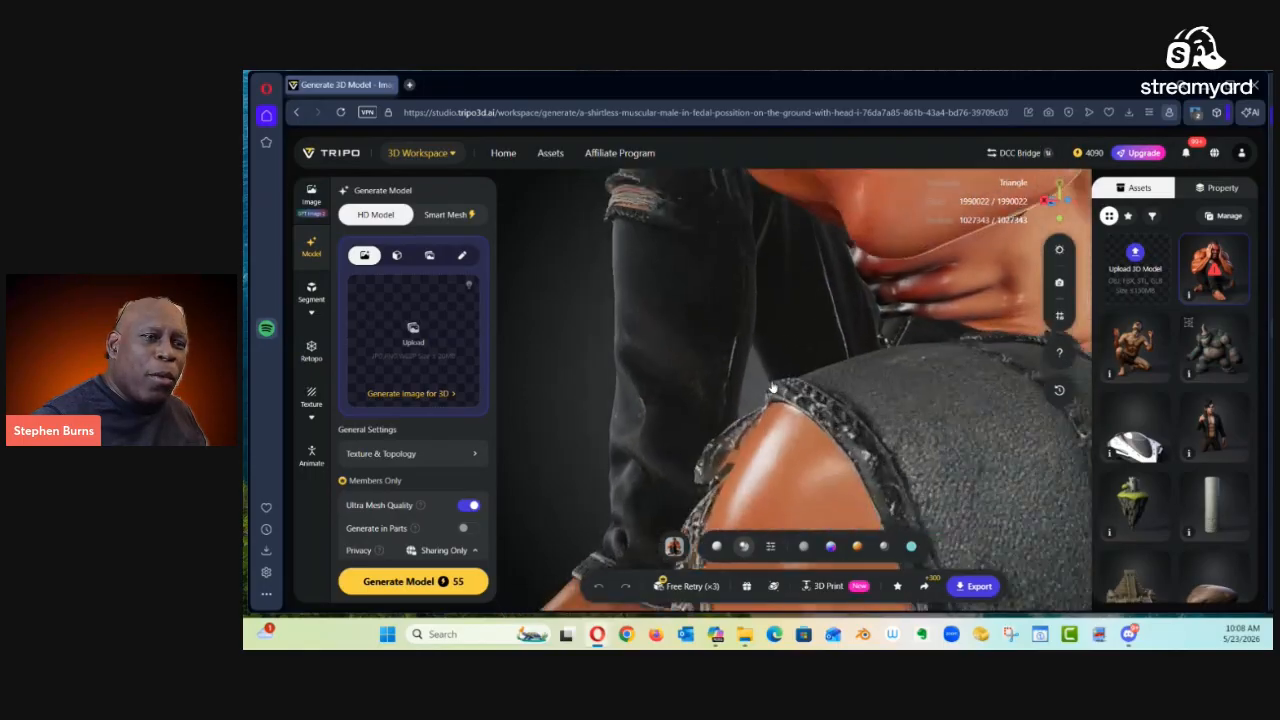
pyautogui.moveTo(754, 352); pyautogui.dragTo(854, 482)
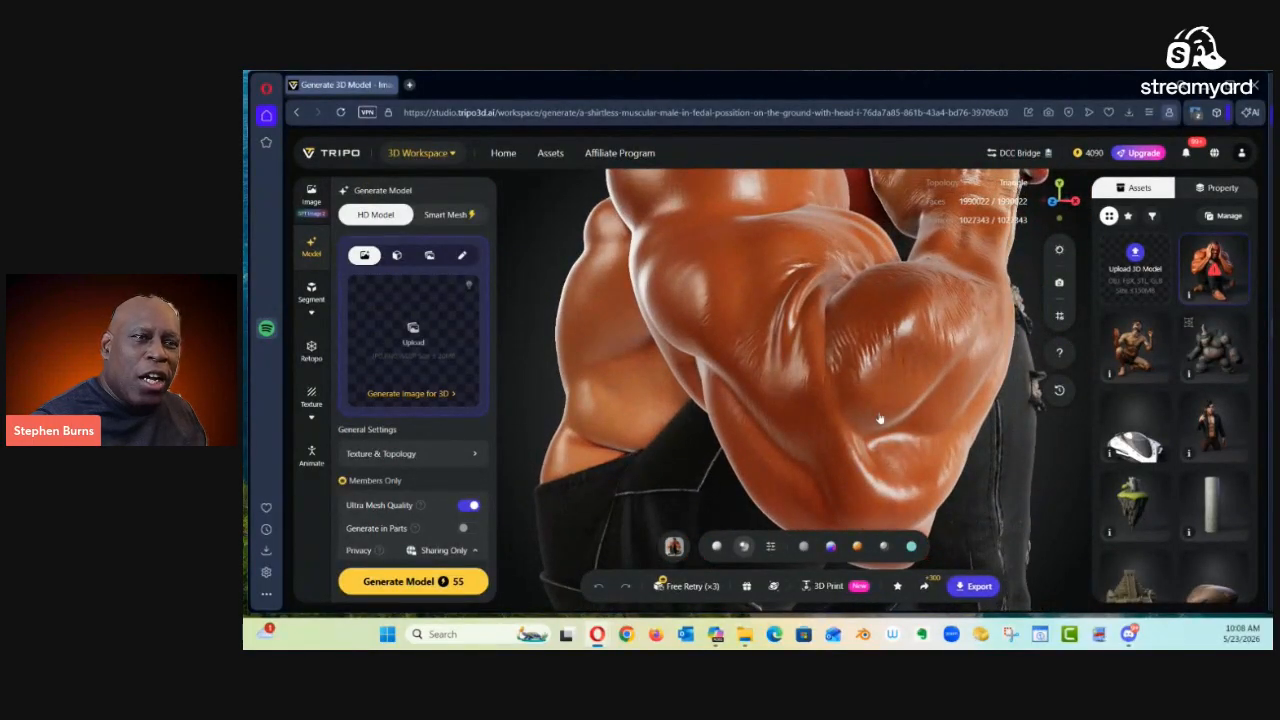
pyautogui.moveTo(920, 390); pyautogui.dragTo(816, 403)
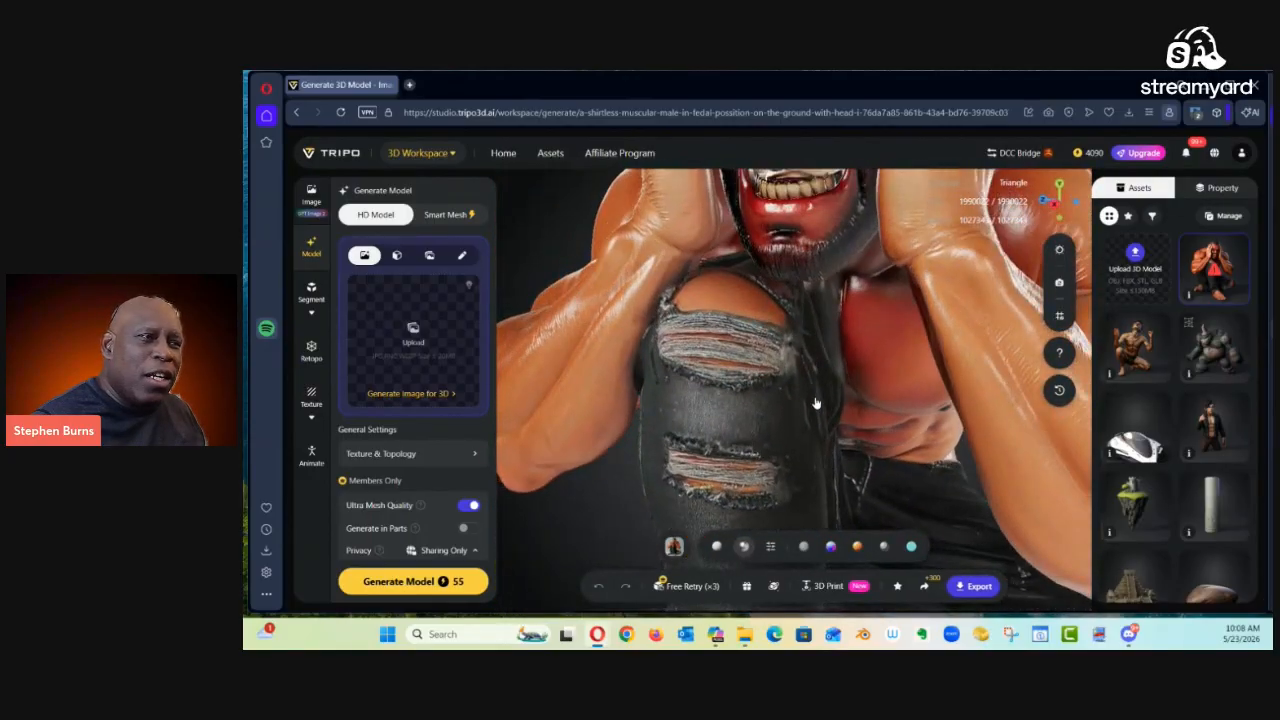
pyautogui.scroll(-7, 816, 412)
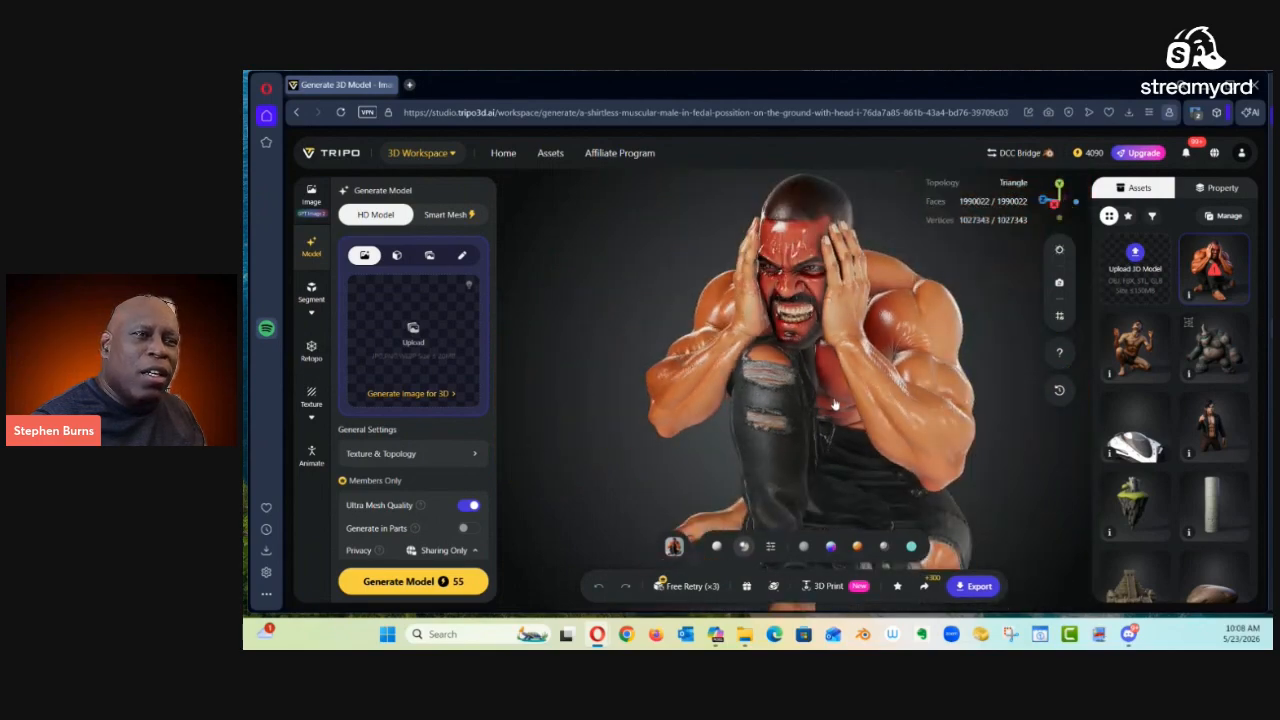
pyautogui.moveTo(842, 416); pyautogui.dragTo(651, 427)
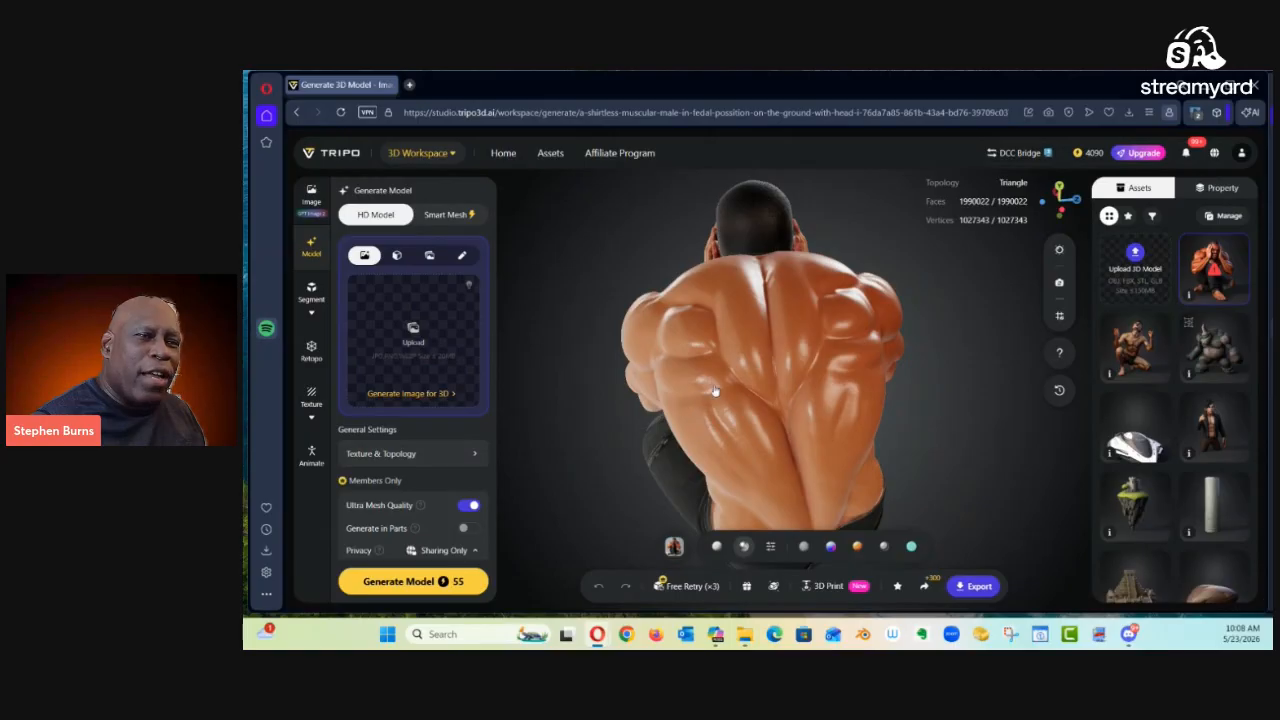
pyautogui.moveTo(820, 420); pyautogui.dragTo(849, 342)
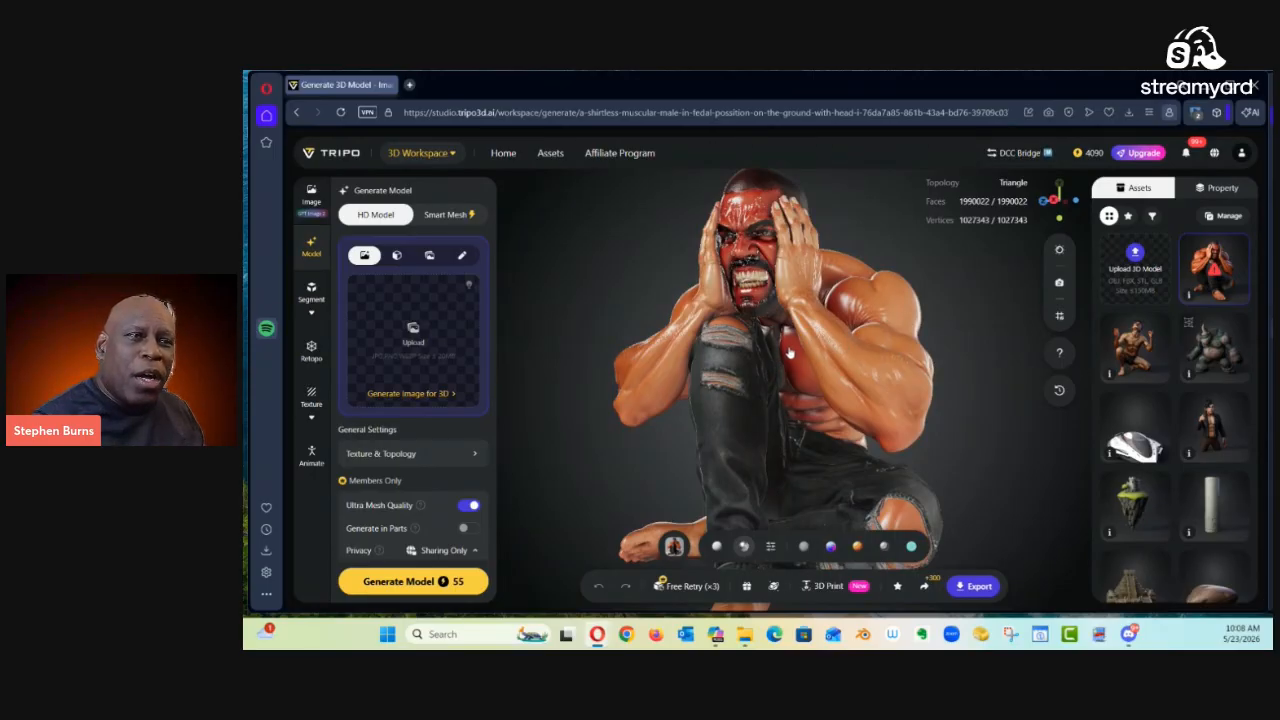
pyautogui.scroll(5, 789, 352)
pyautogui.moveTo(790, 346); pyautogui.dragTo(803, 432)
pyautogui.scroll(5, 803, 432)
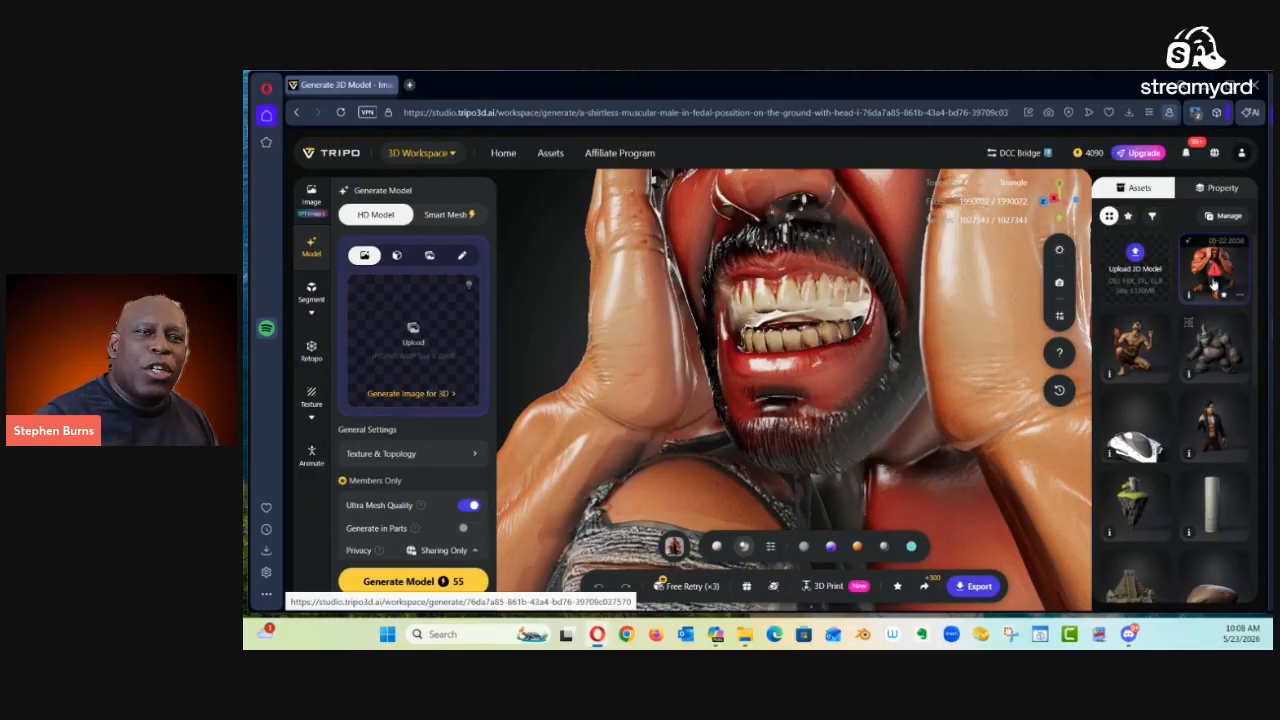
# Step: Reopen the seated man asset and view its source reference image, closing the preview when finished
pyautogui.click(1213, 285)
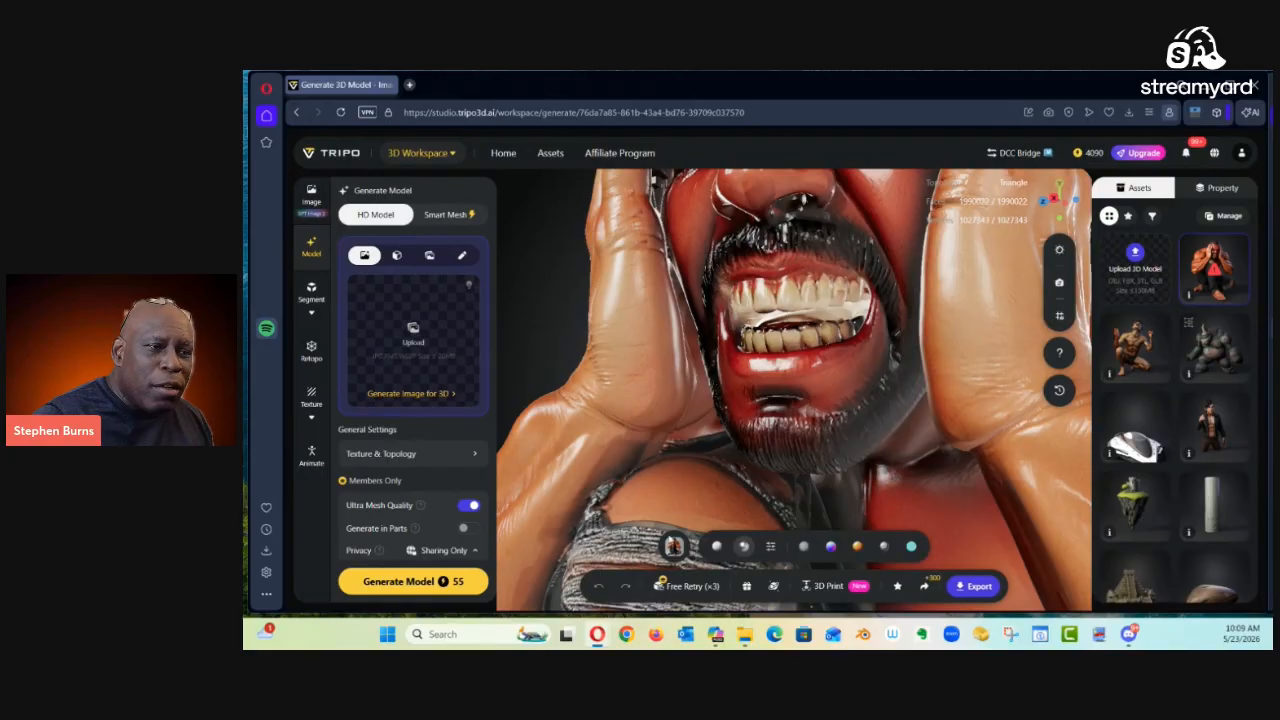
pyautogui.click(674, 545)
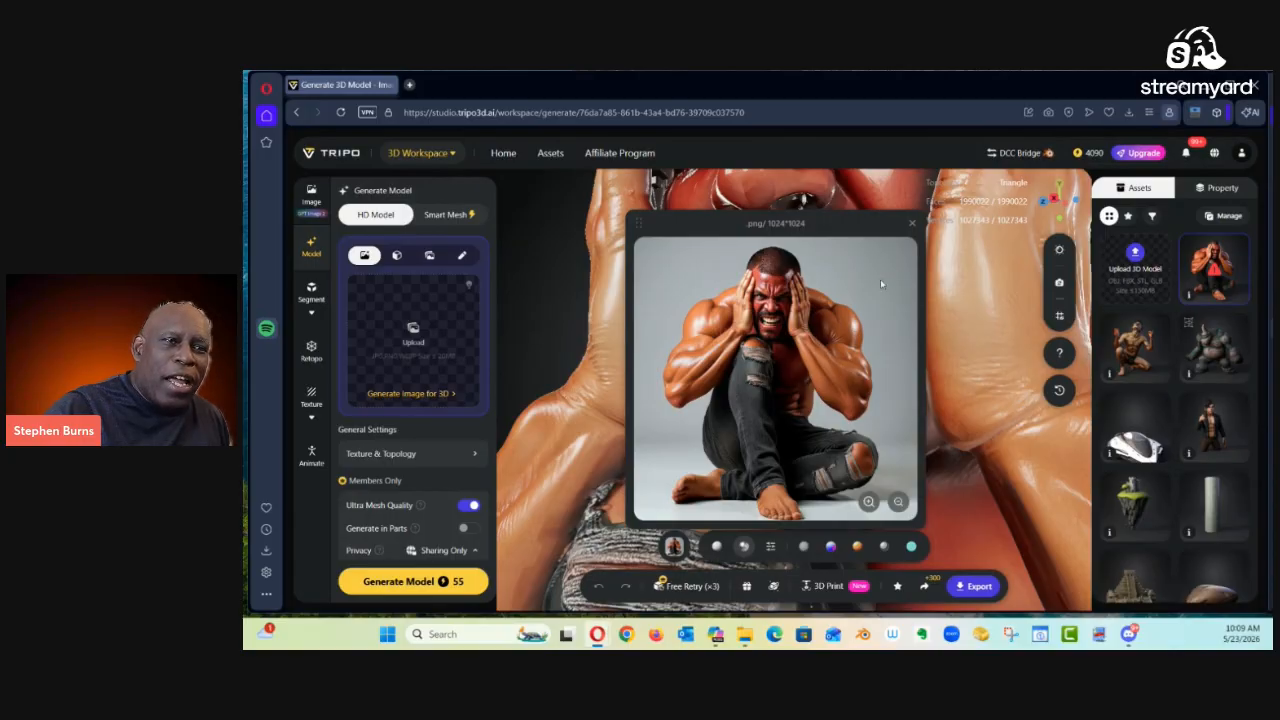
pyautogui.click(912, 225)
# Step: Inspect the ripped jeans, face, hands and side profile of the seated man model up close and as a whole
pyautogui.moveTo(757, 335); pyautogui.dragTo(743, 374)
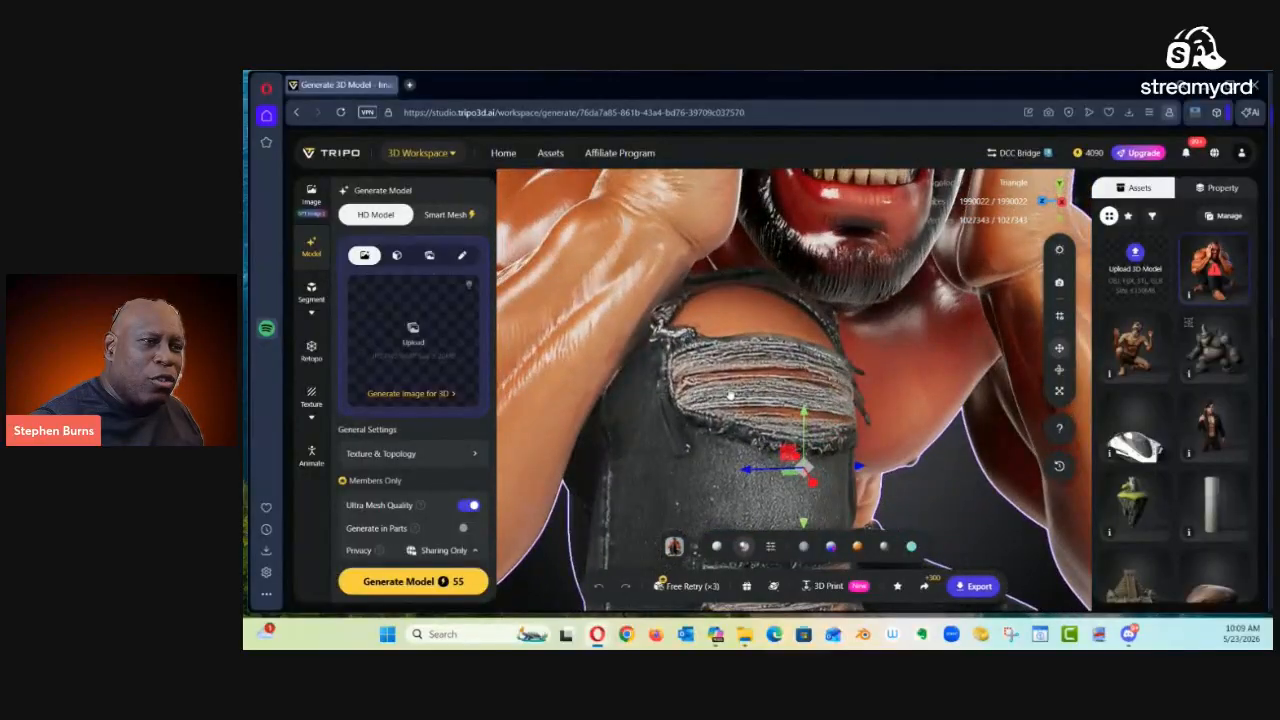
pyautogui.scroll(-5, 729, 396)
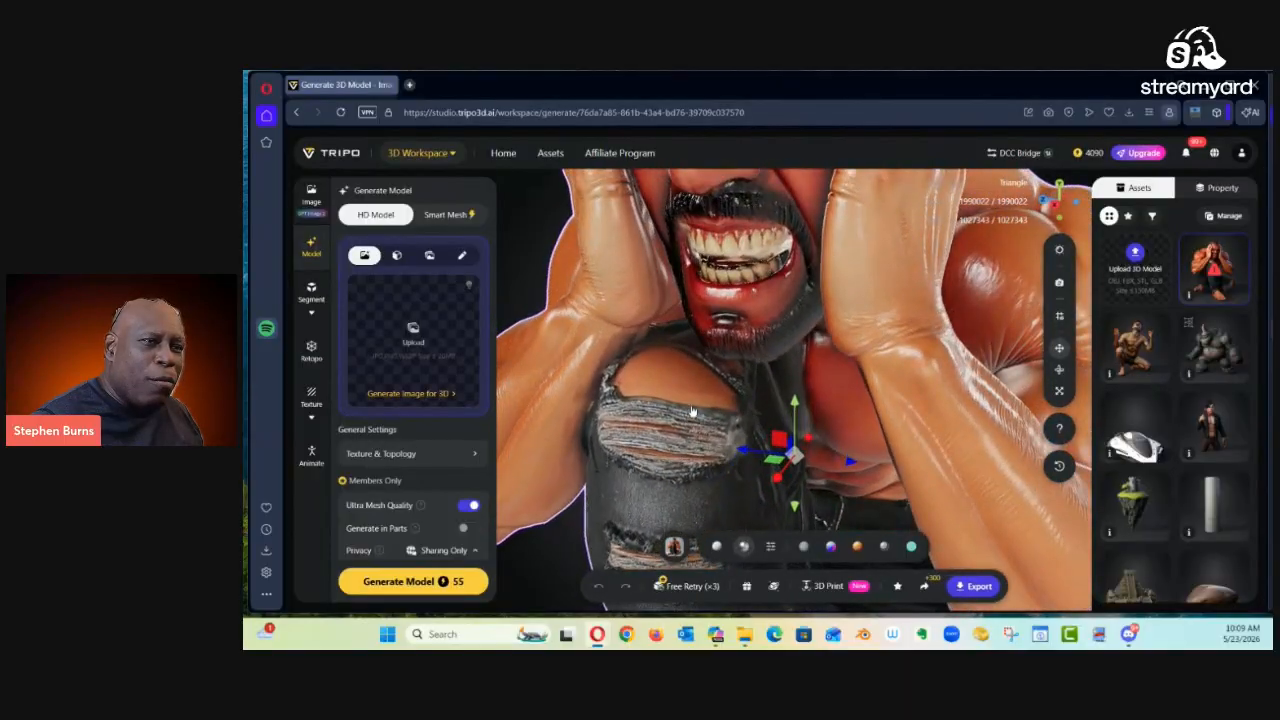
pyautogui.moveTo(643, 344); pyautogui.dragTo(760, 410)
pyautogui.scroll(-5, 760, 410)
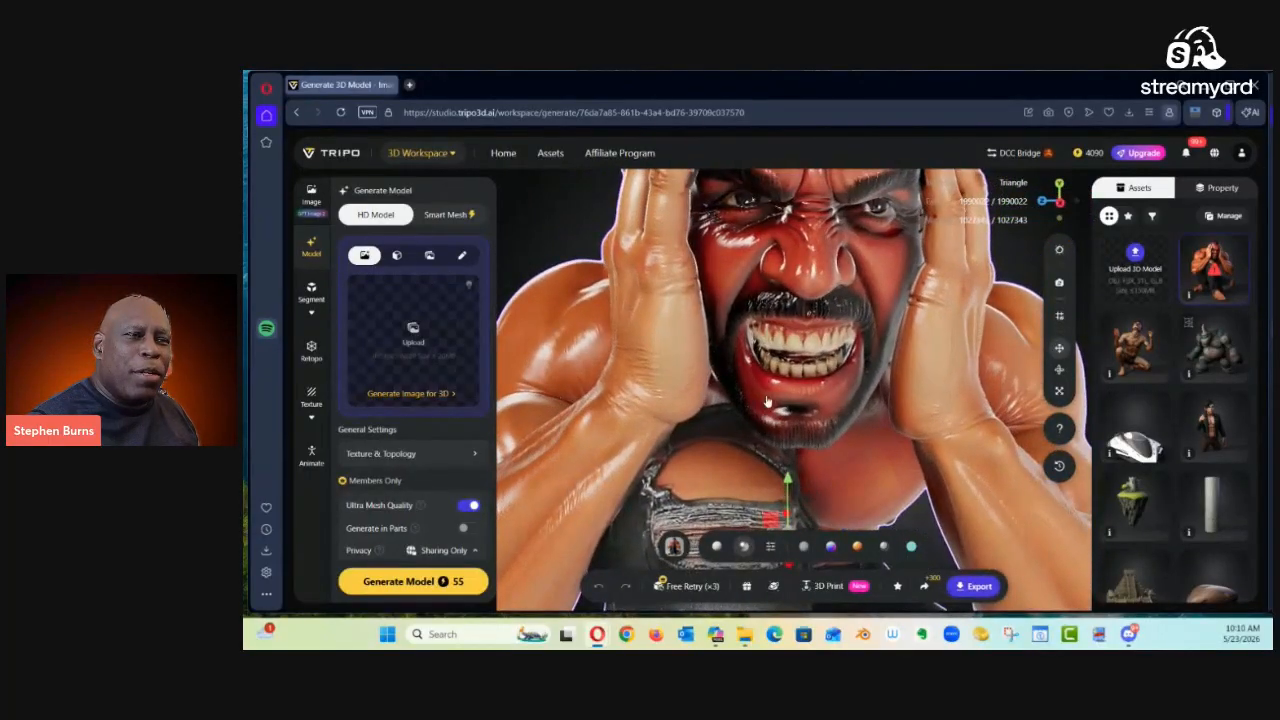
pyautogui.scroll(4, 768, 390)
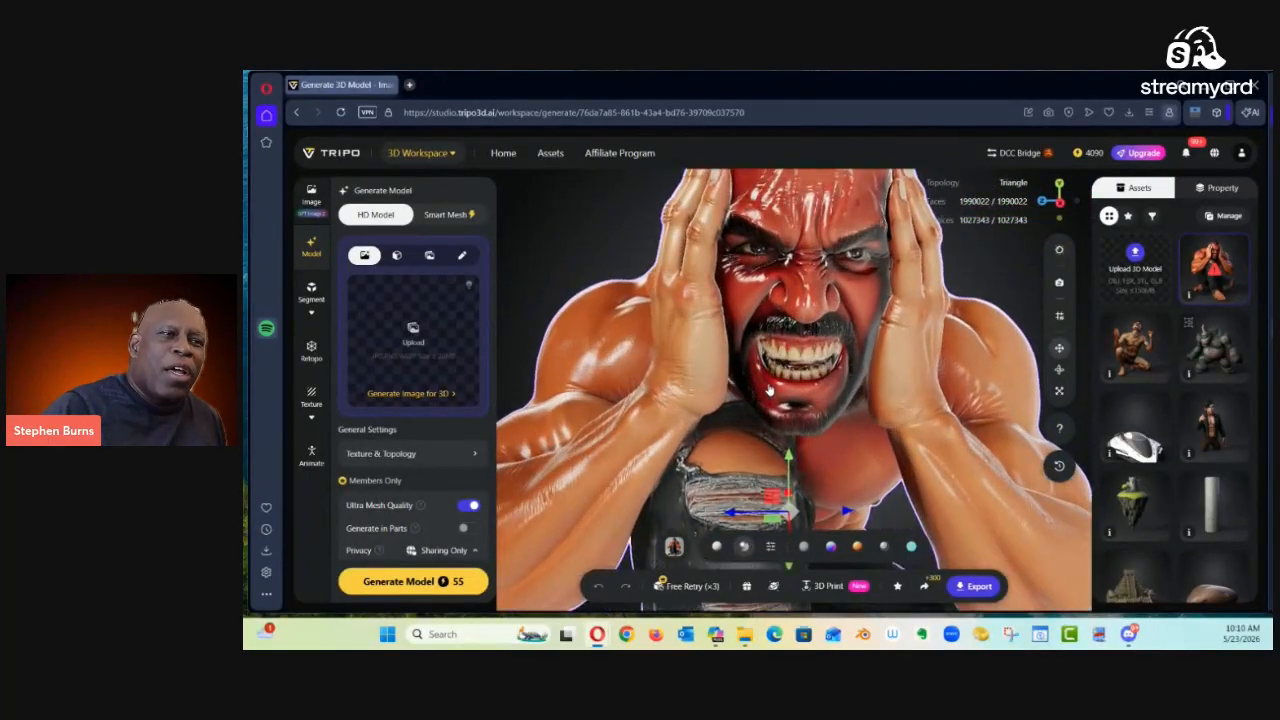
pyautogui.scroll(1, 769, 385)
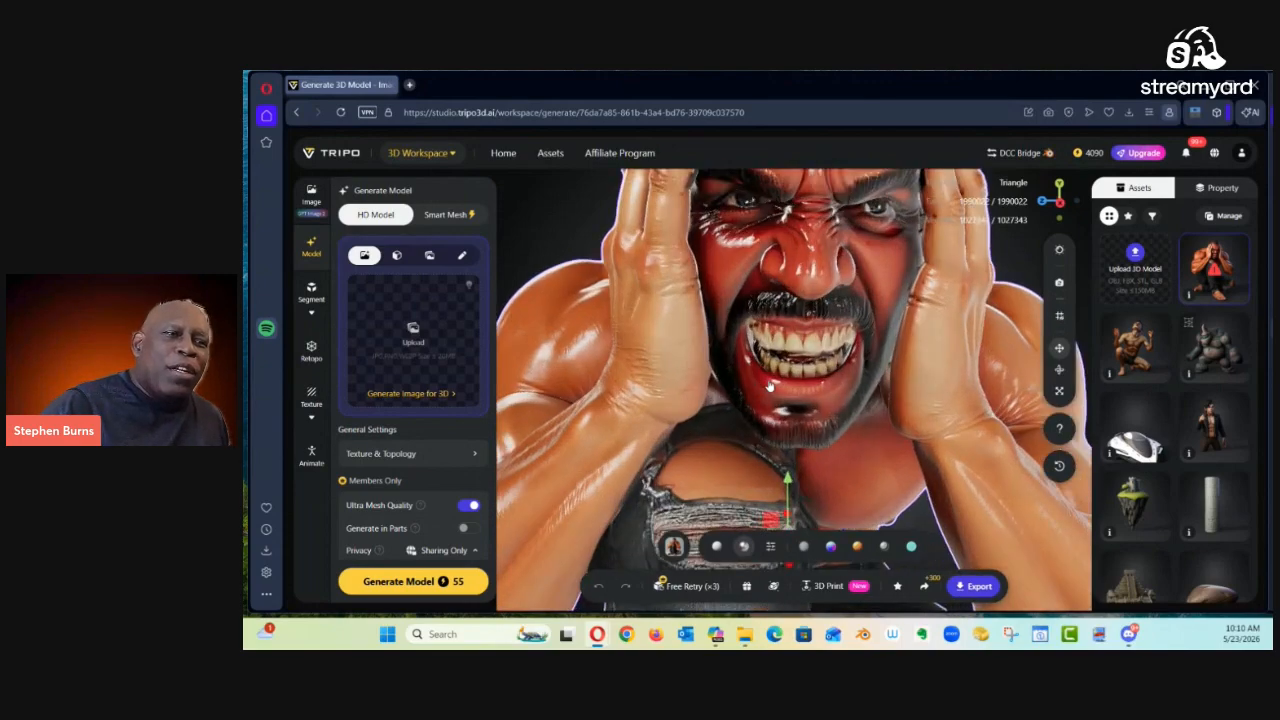
pyautogui.scroll(-2, 769, 385)
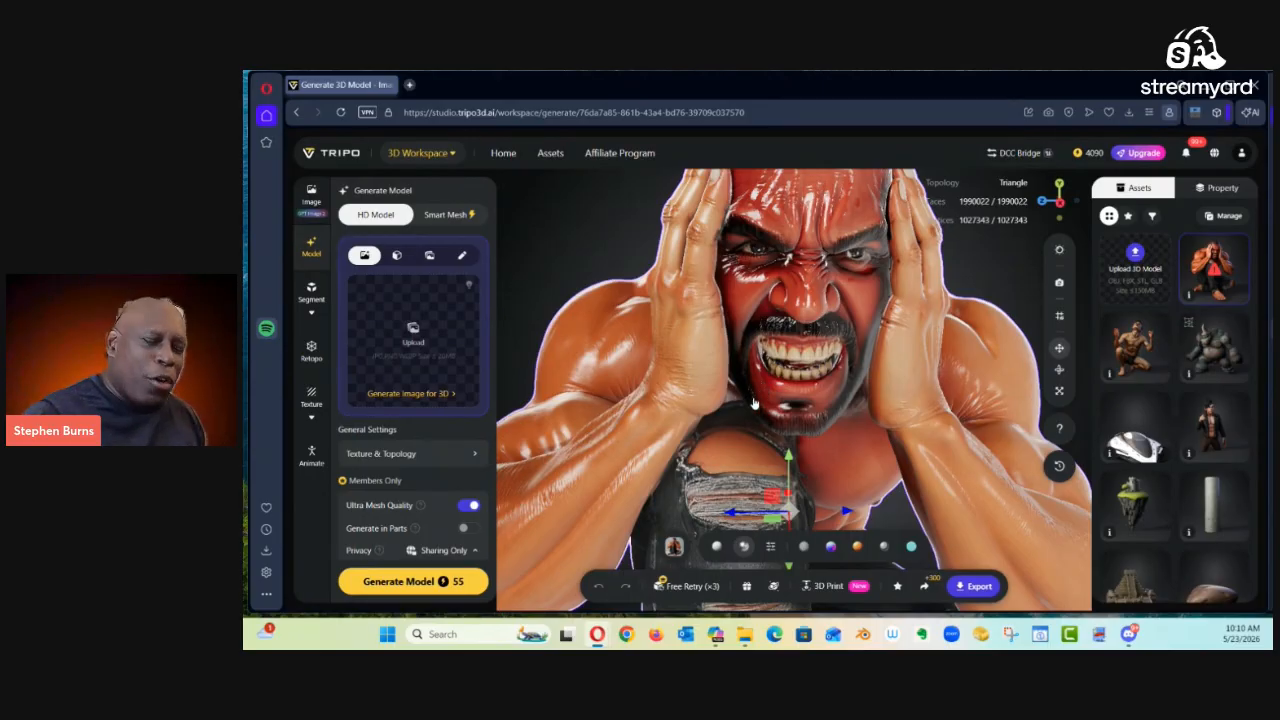
pyautogui.moveTo(737, 410); pyautogui.dragTo(790, 396)
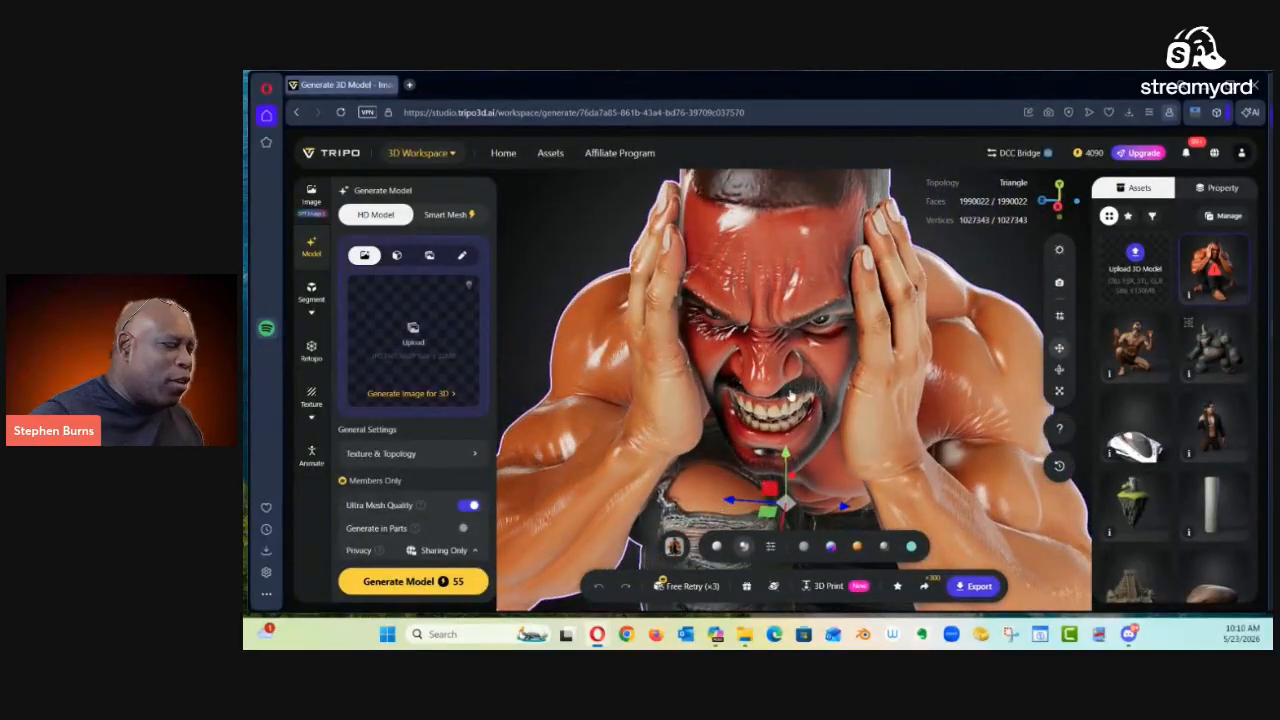
pyautogui.scroll(-5, 795, 389)
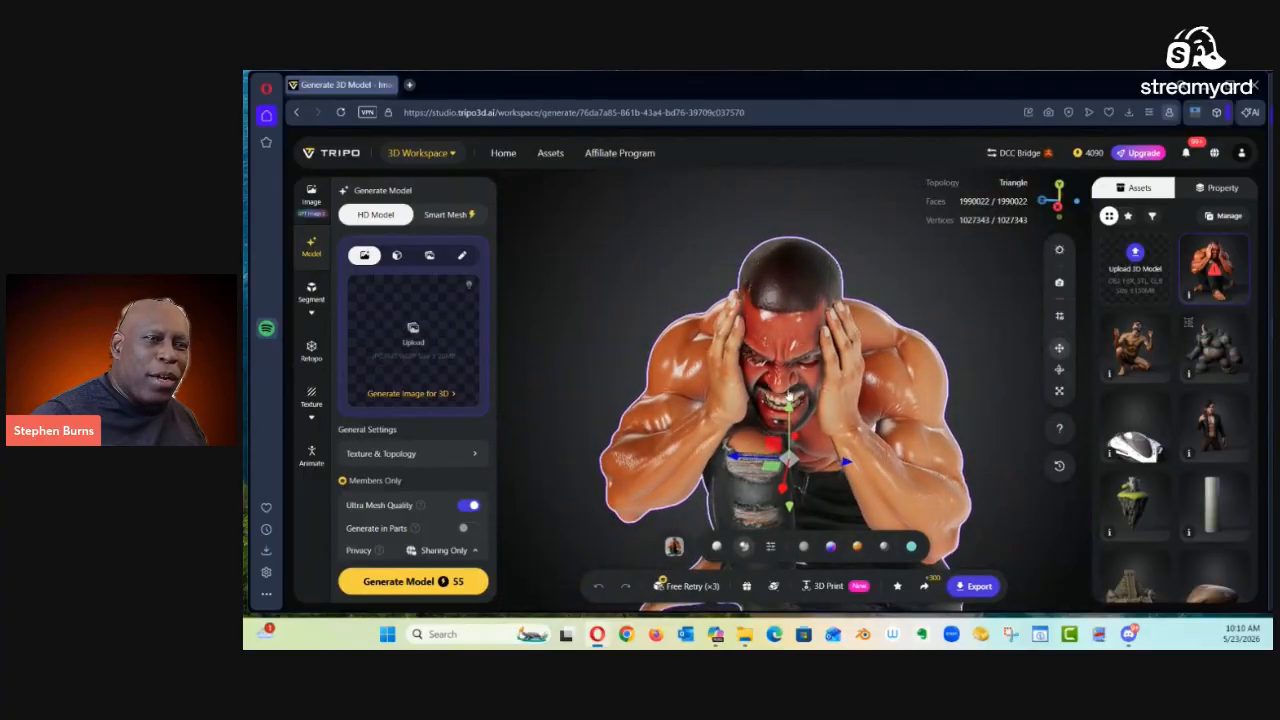
pyautogui.moveTo(813, 362); pyautogui.dragTo(773, 313)
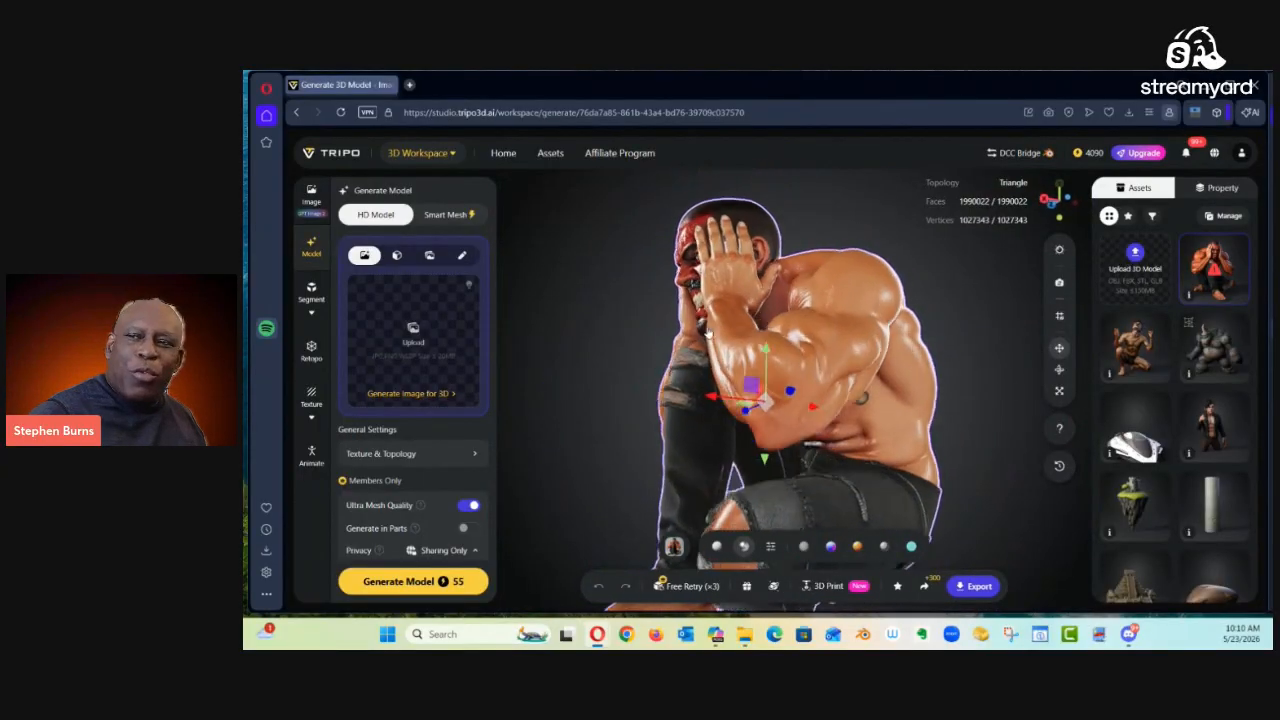
pyautogui.moveTo(748, 292); pyautogui.dragTo(735, 326)
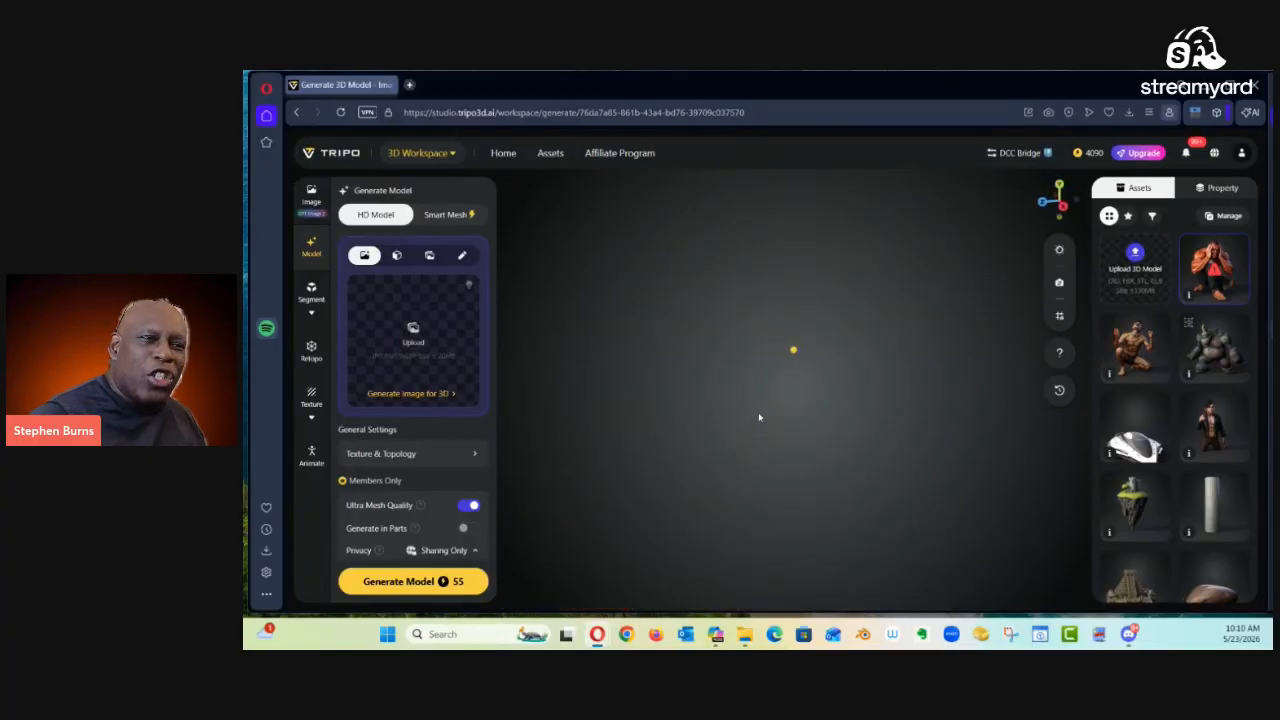
pyautogui.moveTo(877, 413)
pyautogui.mouseDown()
pyautogui.moveTo(859, 413)
pyautogui.moveTo(895, 413)
pyautogui.mouseUp()
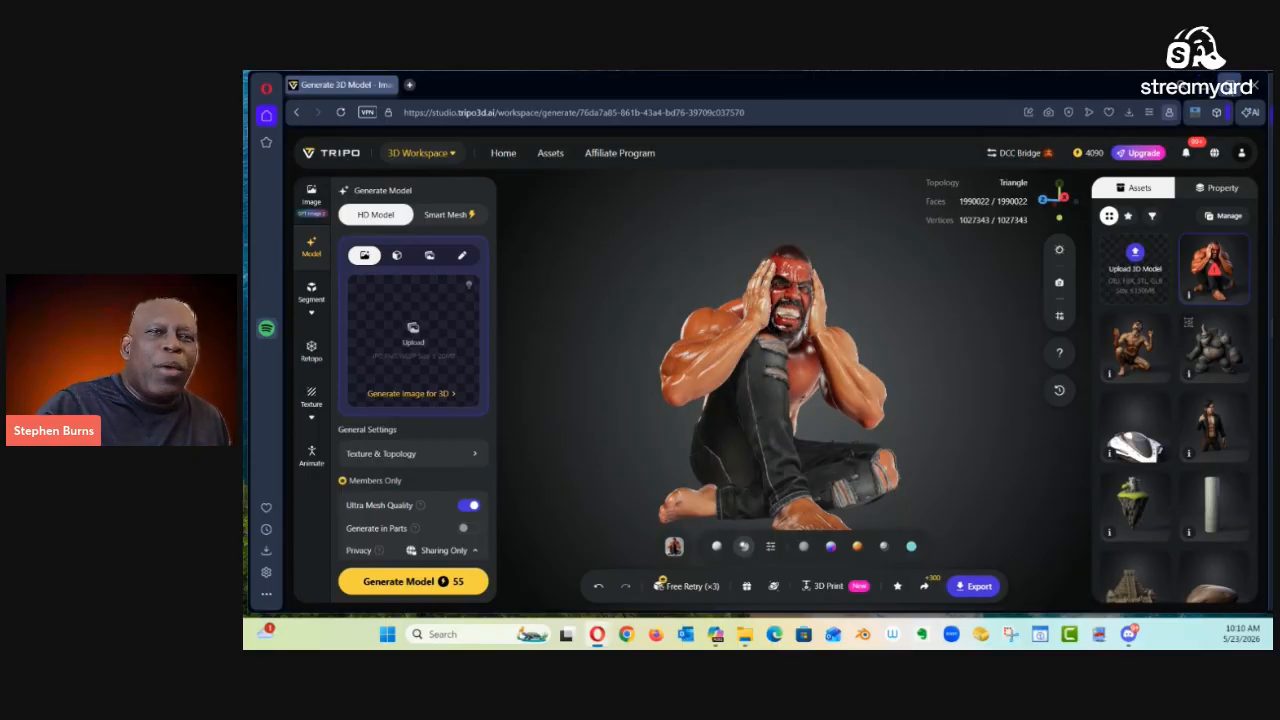
# Step: Minimize the browser, launch Blender and open the extensions section of its preferences
pyautogui.click(1207, 88)
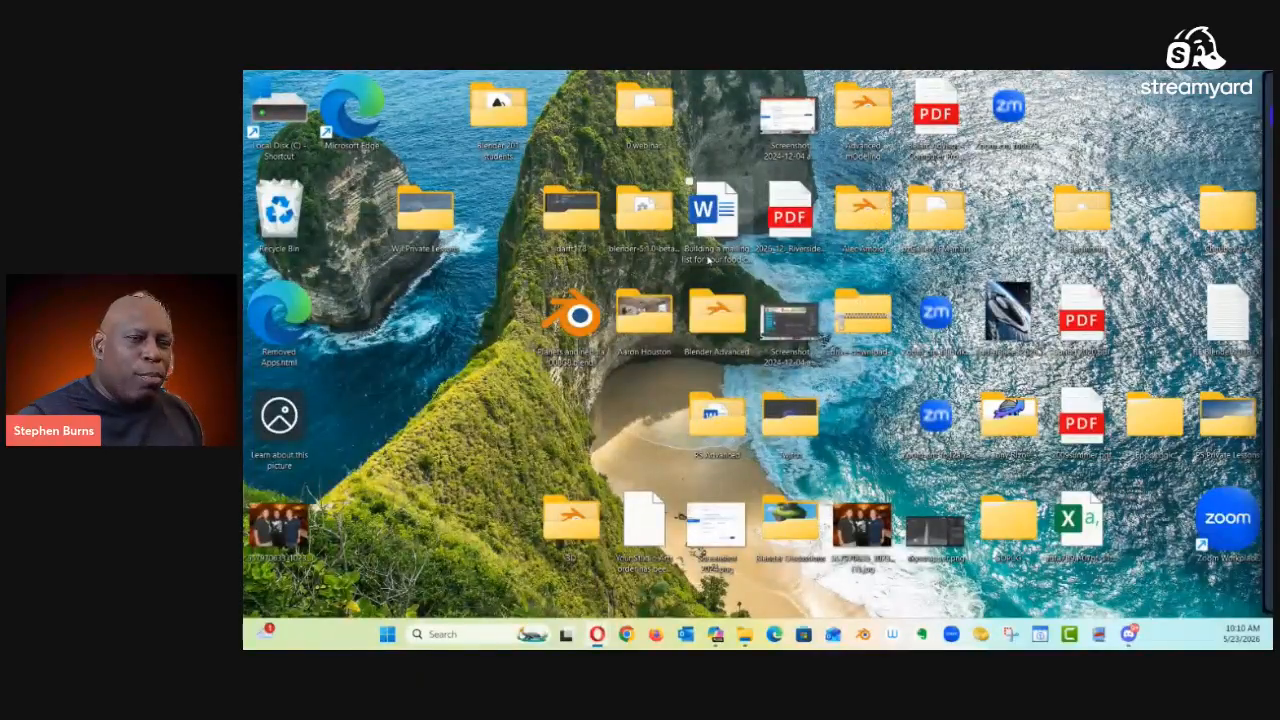
pyautogui.click(863, 635)
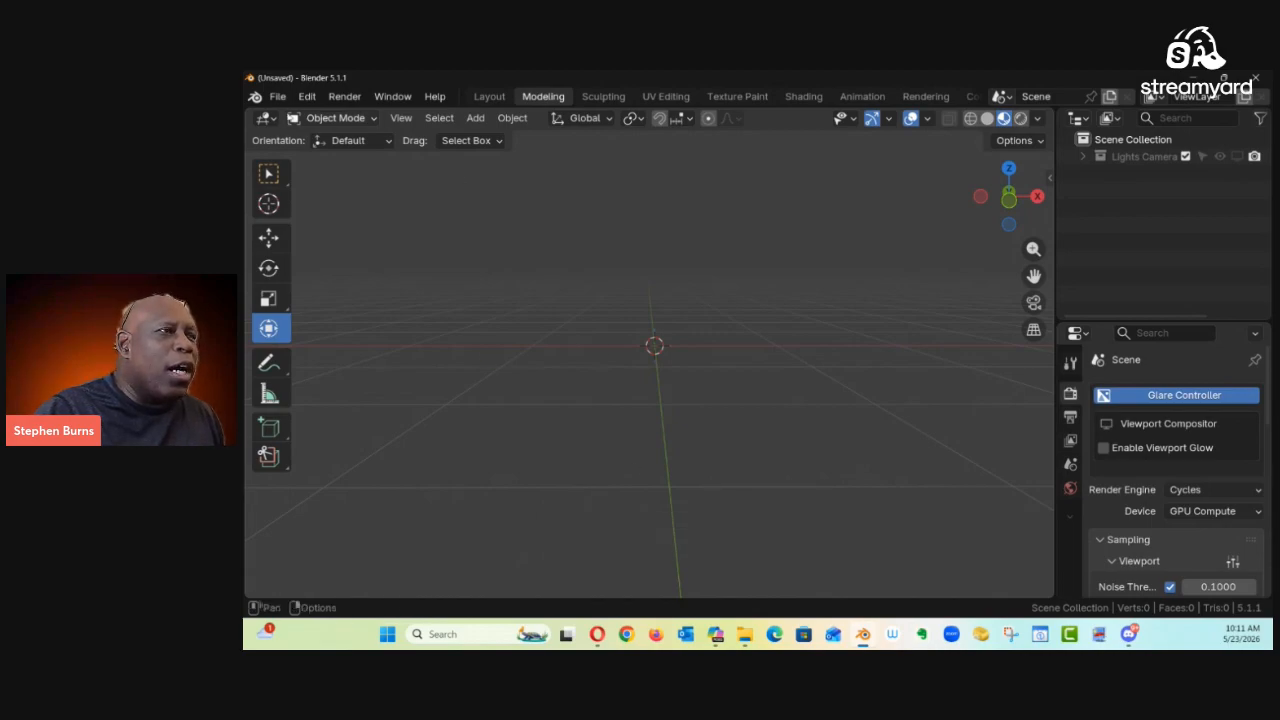
pyautogui.click(307, 96)
pyautogui.click(366, 317)
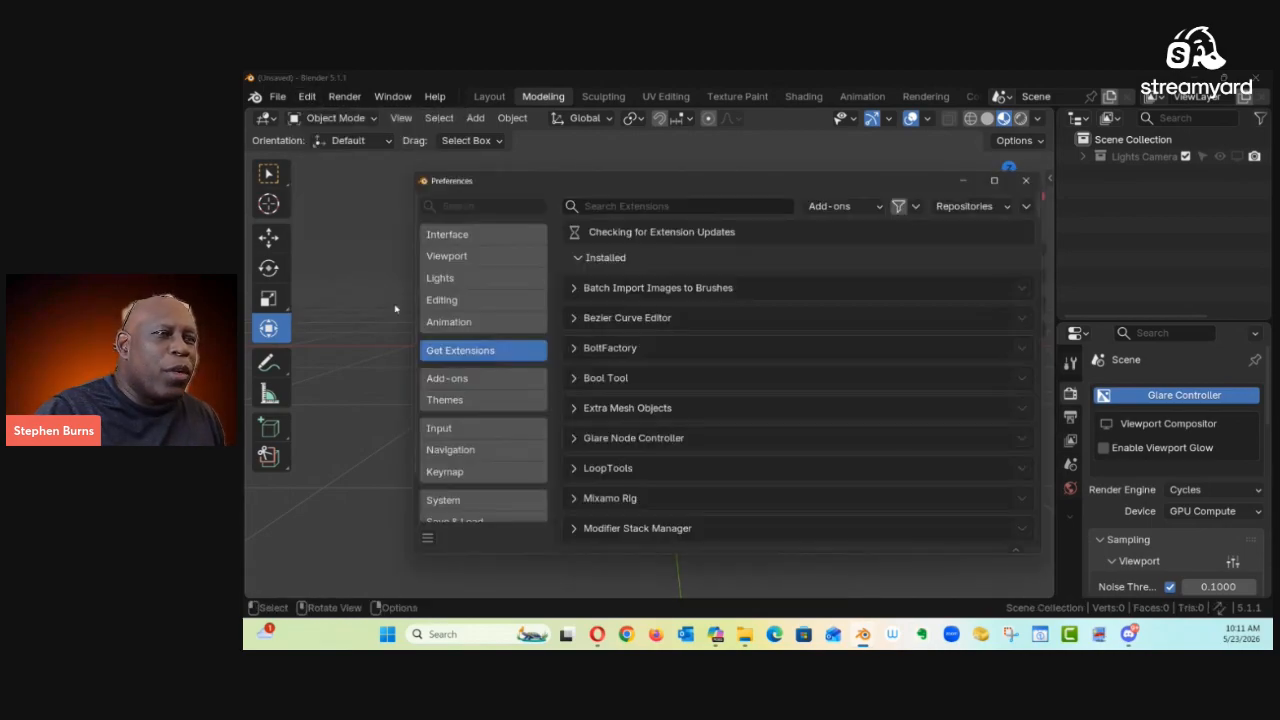
# Step: Search the extensions for "extr" and install the Extra Curve Objects add-on
pyautogui.click(590, 206)
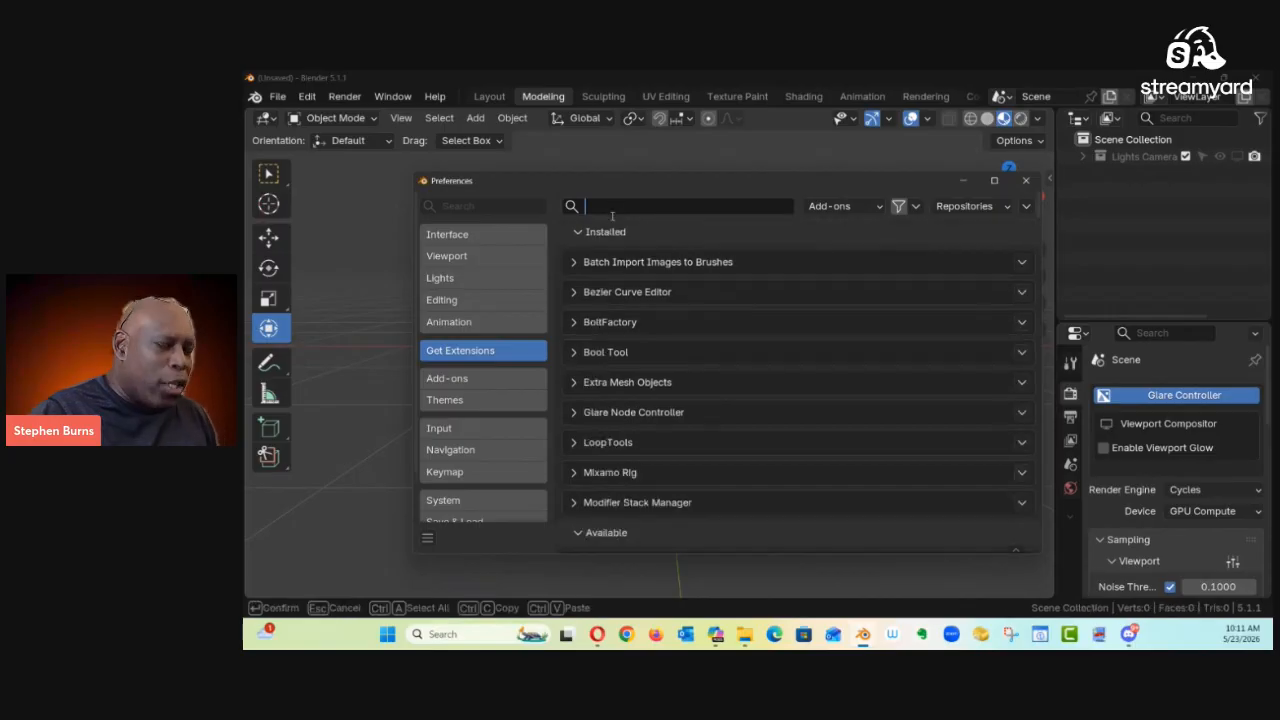
pyautogui.write('extr')
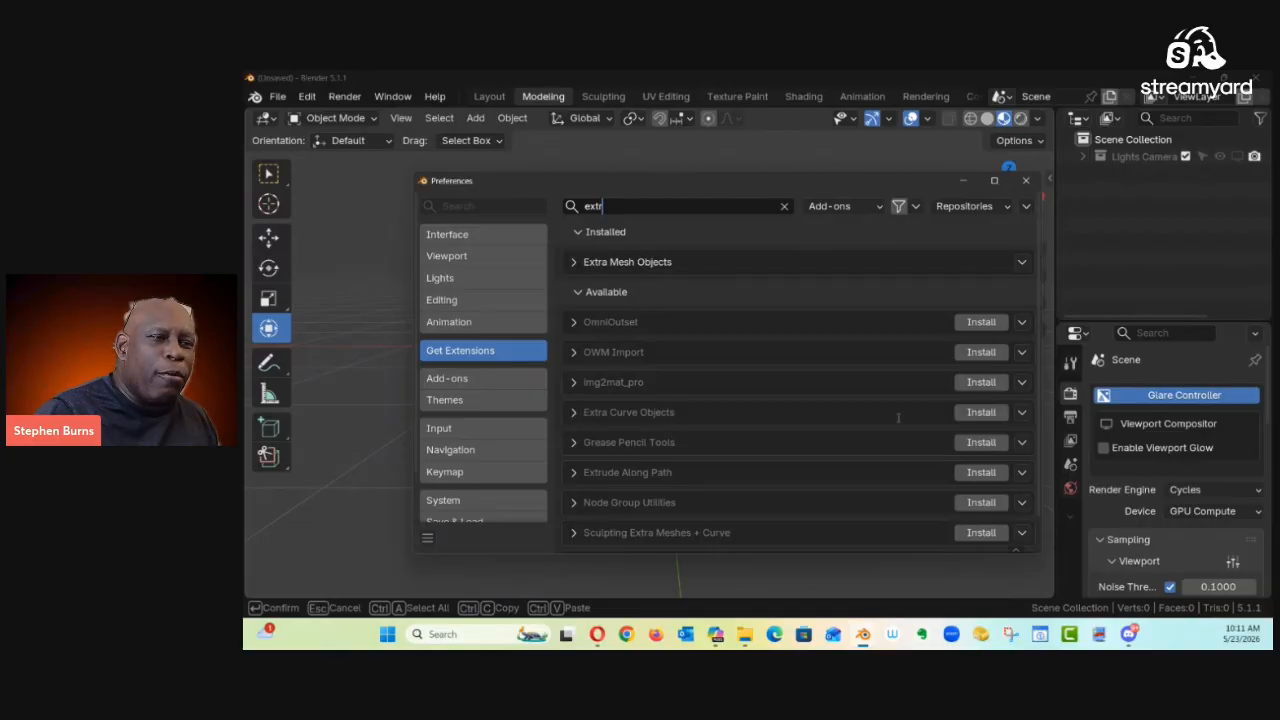
pyautogui.click(962, 414)
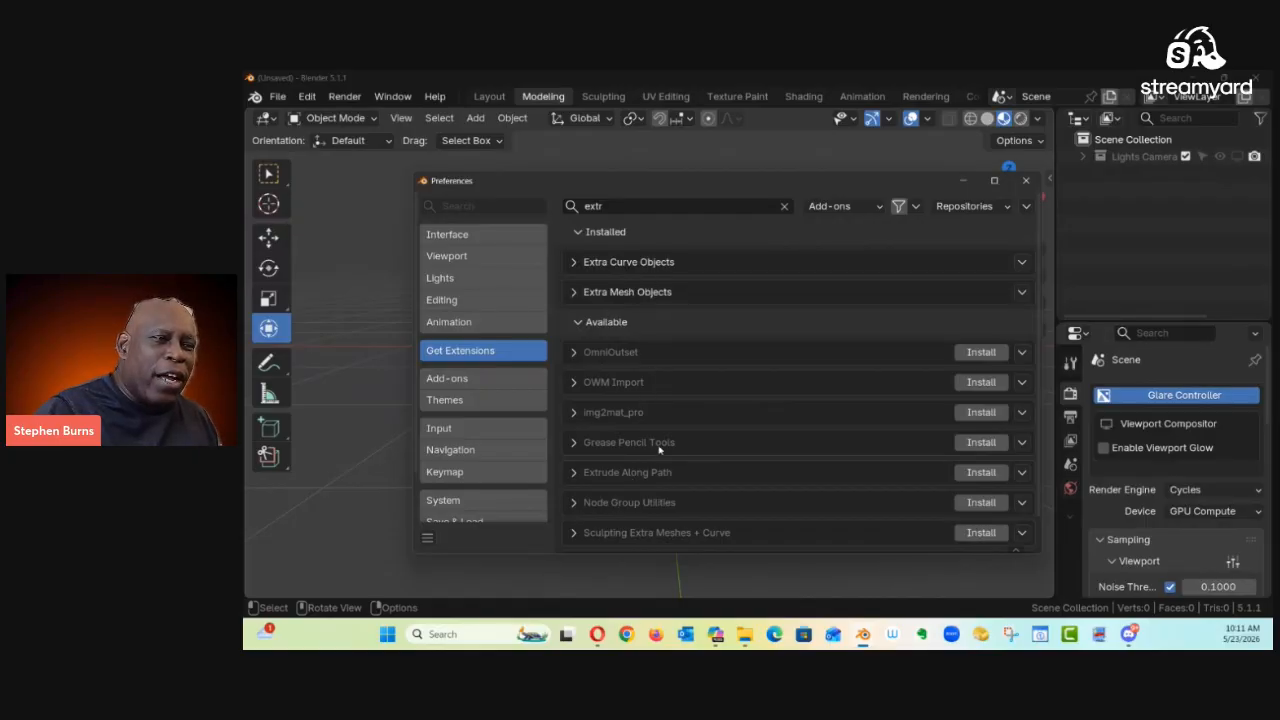
# Step: Install the Sculpting Extra Meshes + Curve and Node Group Utilities add-ons
pyautogui.scroll(-1, 703, 482)
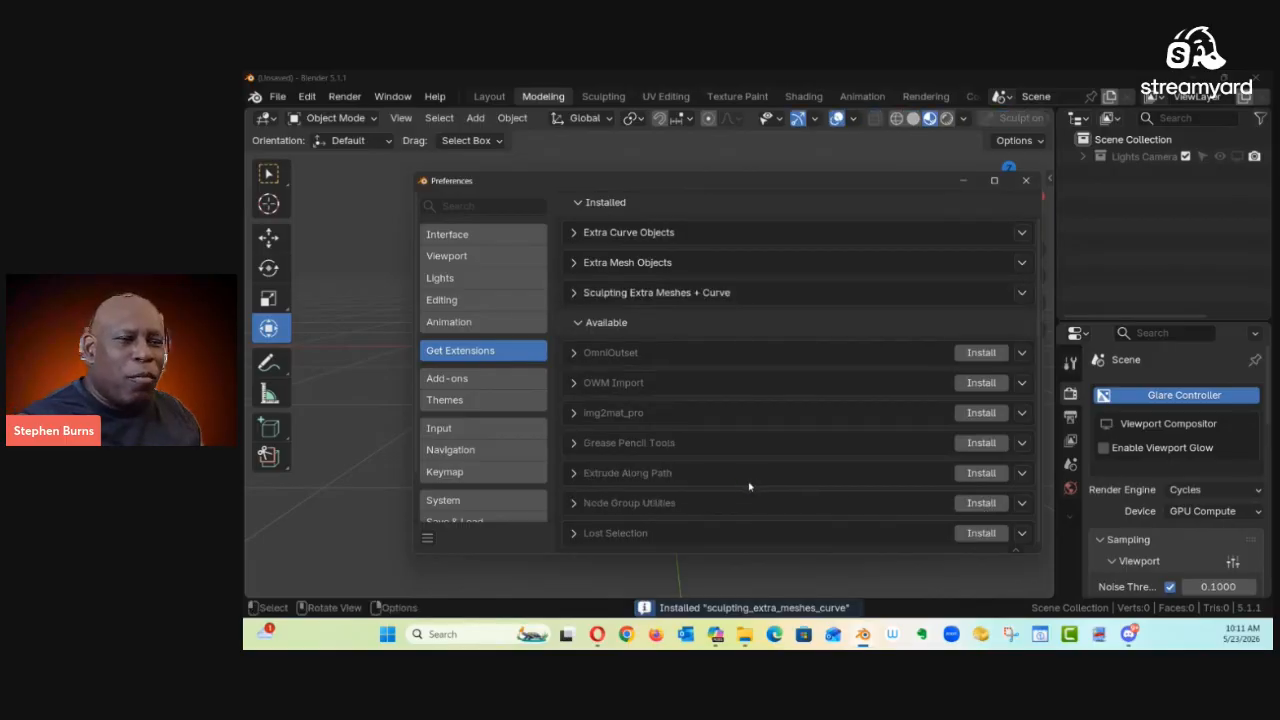
pyautogui.click(953, 503)
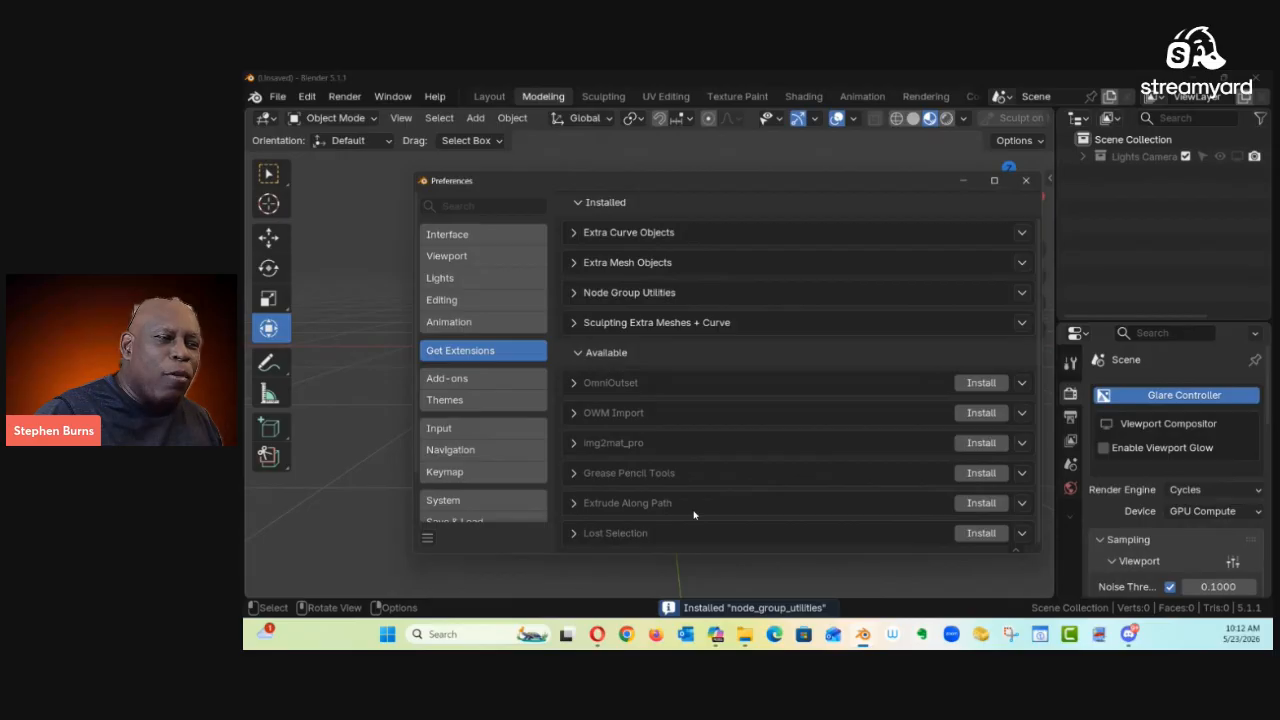
pyautogui.scroll(1, 694, 514)
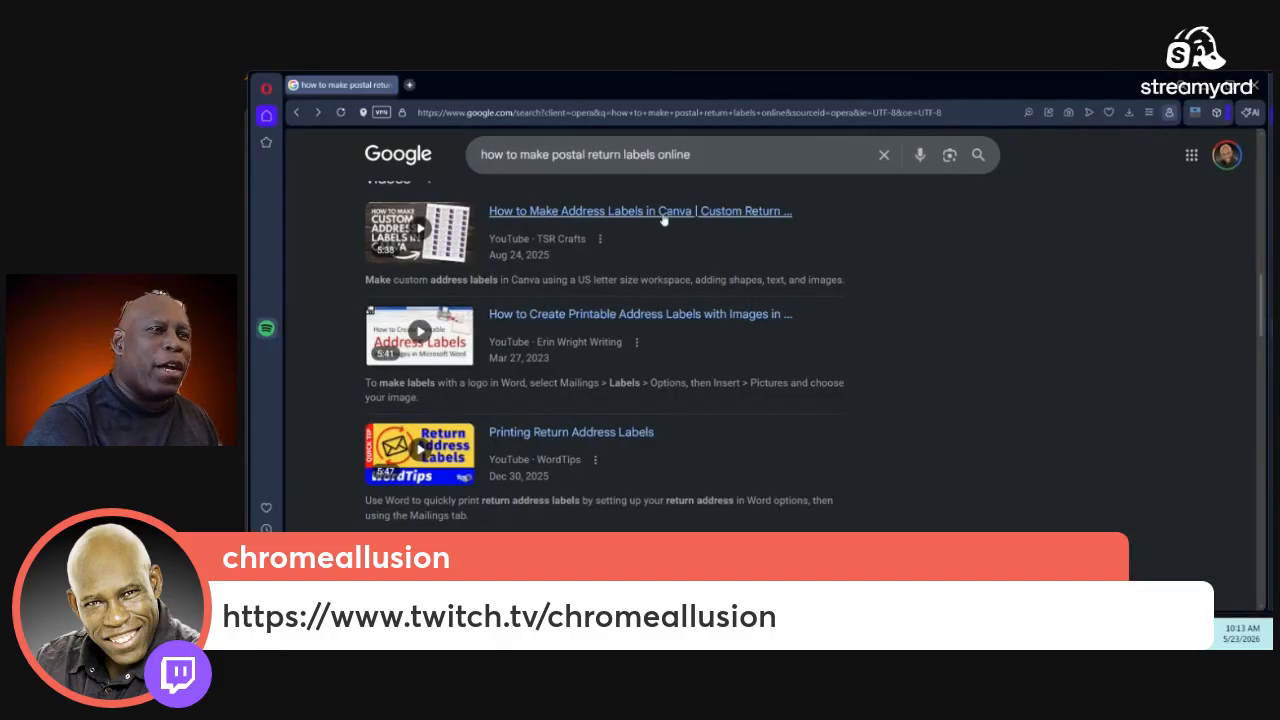
# Step: Switch to the Opera browser, open wonderfest.com and browse its home page down to the Plan Your Weekend section
pyautogui.click(660, 118)
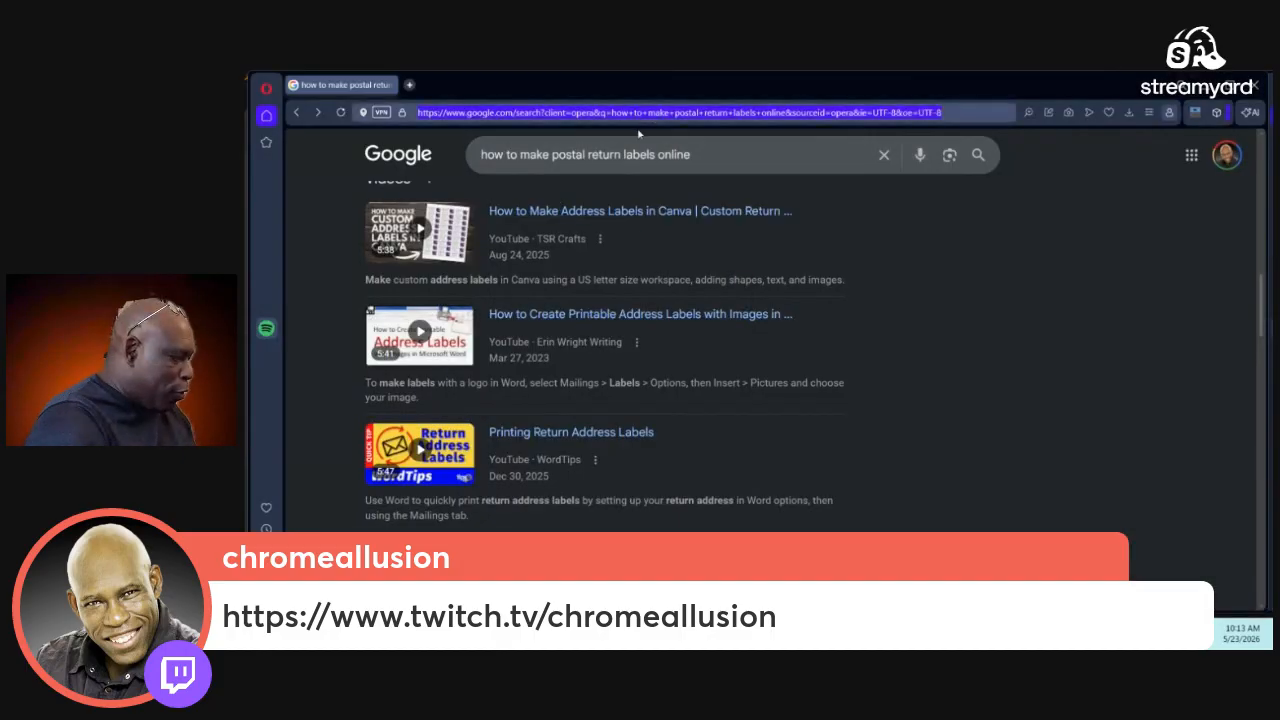
pyautogui.write('wonder')
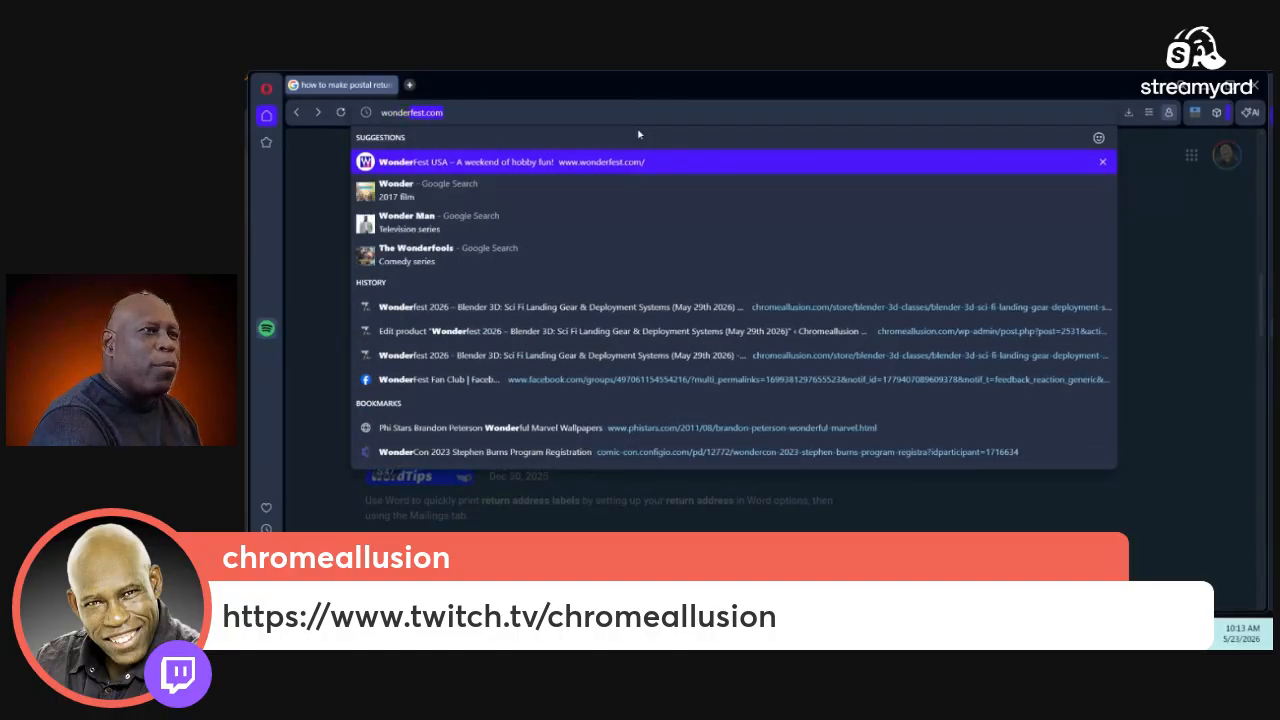
pyautogui.press('Return')
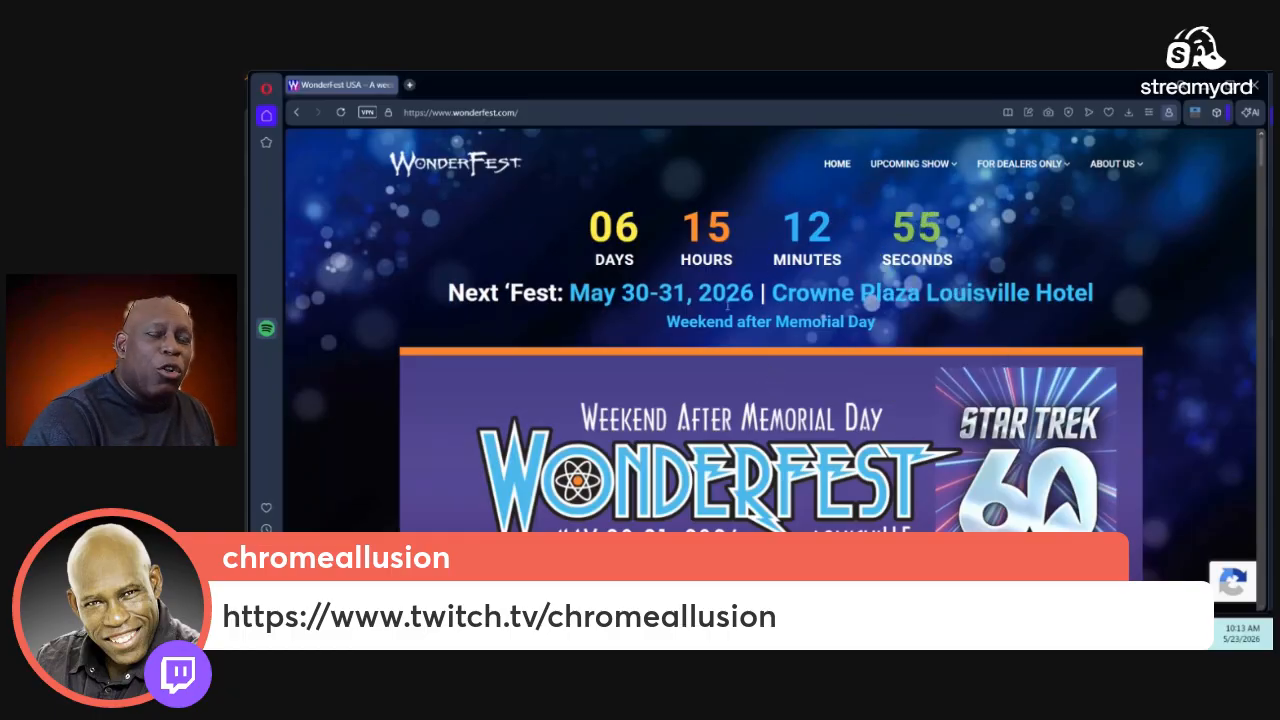
pyautogui.scroll(-3, 1260, 176)
pyautogui.scroll(-1, 1260, 176)
pyautogui.scroll(-1, 1261, 180)
pyautogui.scroll(-2, 1261, 182)
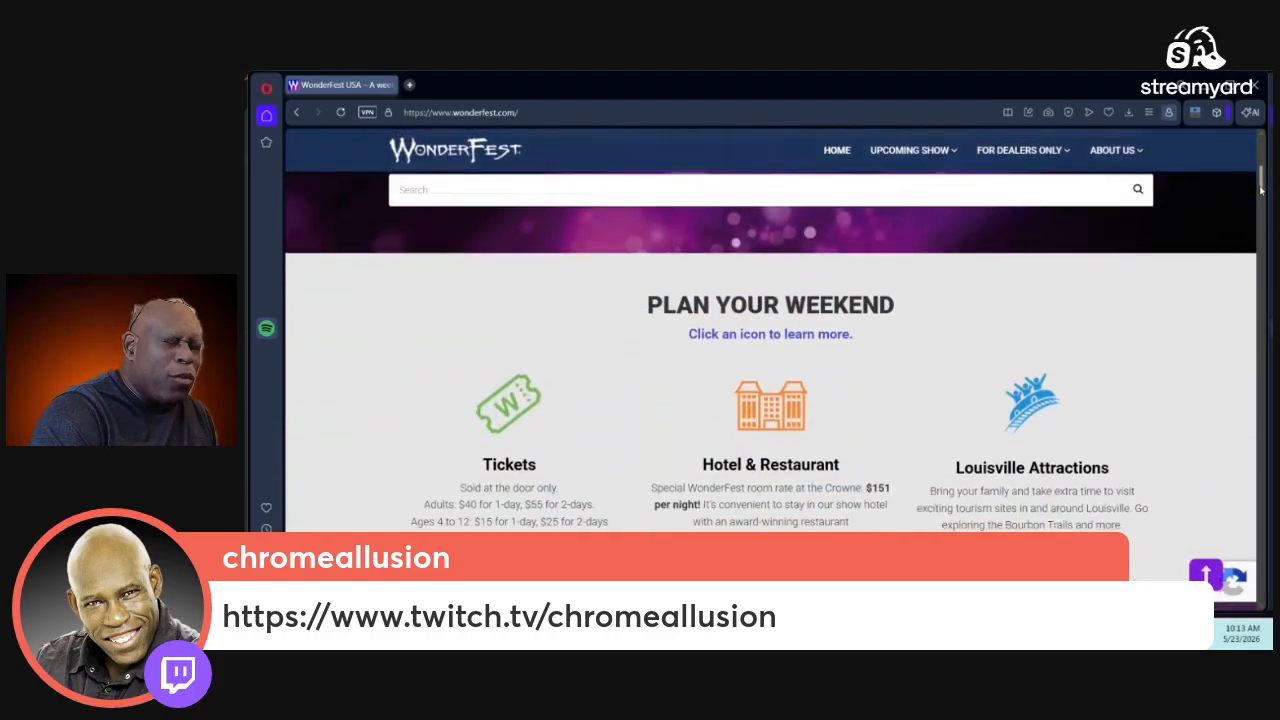
# Step: Look through the Plan Your Weekend section and the full Meet the 2026 Guests list on the WonderFest home page
pyautogui.scroll(-1, 1261, 190)
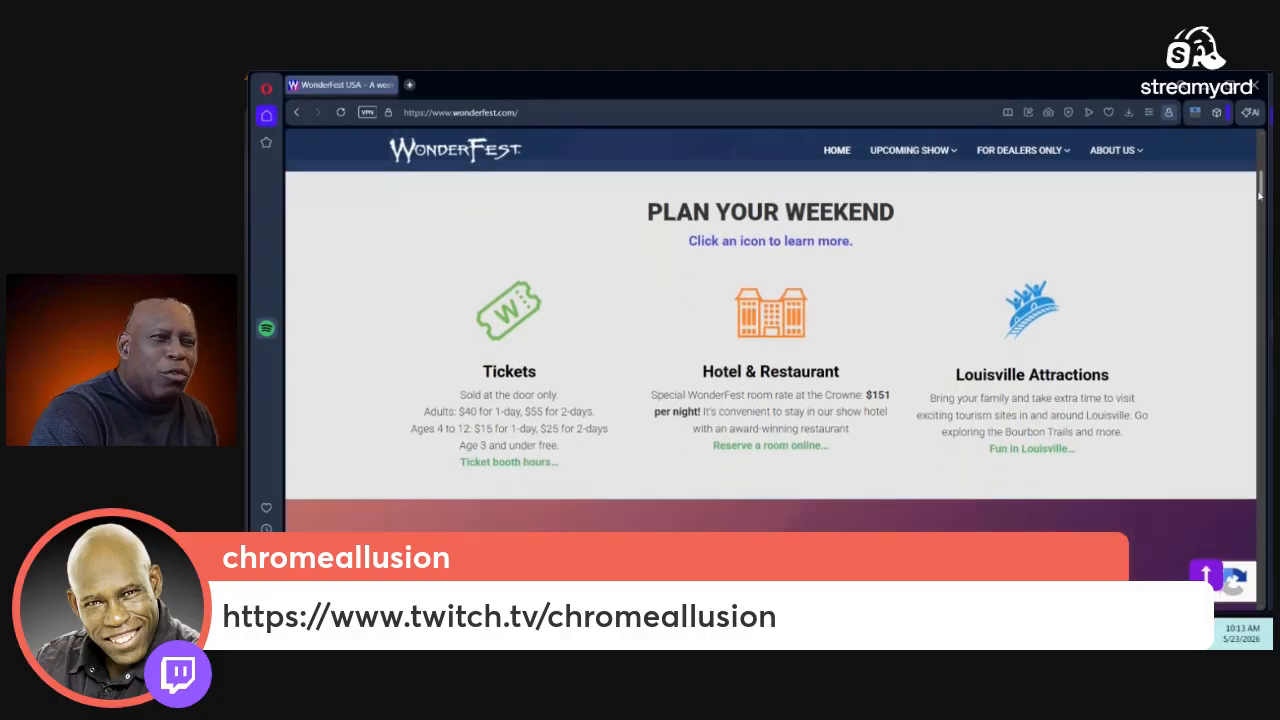
pyautogui.scroll(-1, 1259, 197)
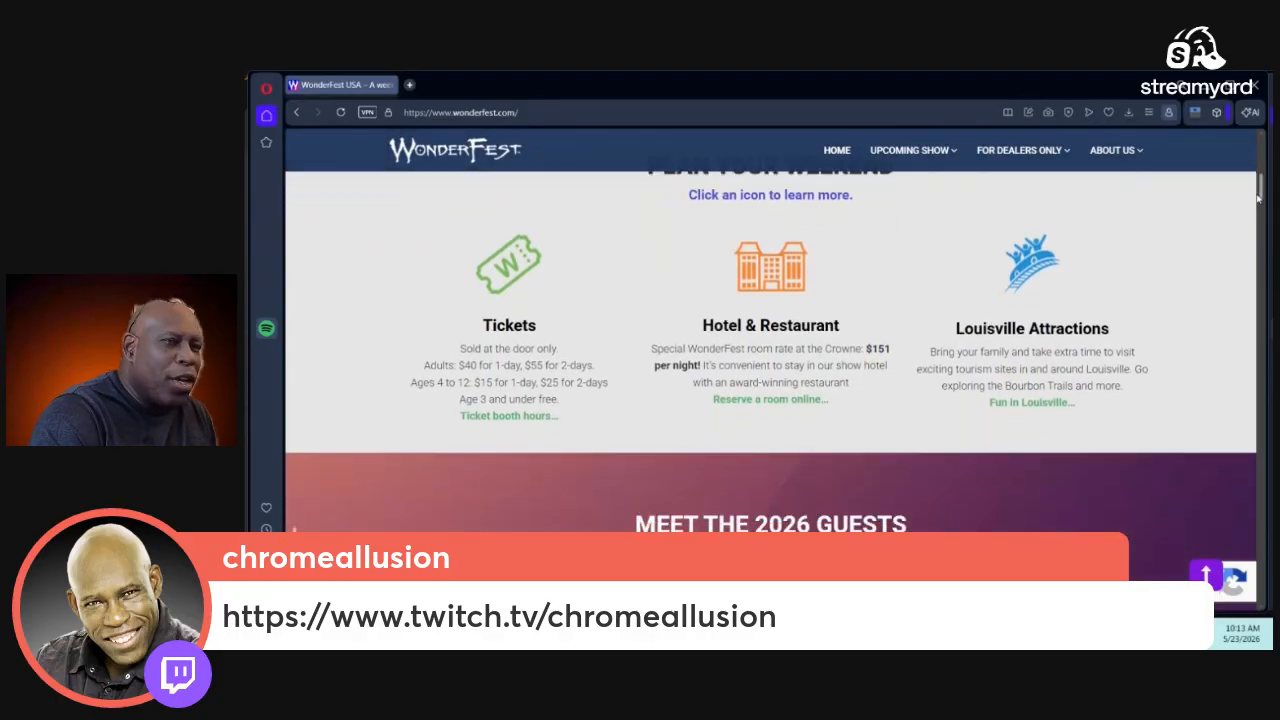
pyautogui.scroll(-3, 1259, 197)
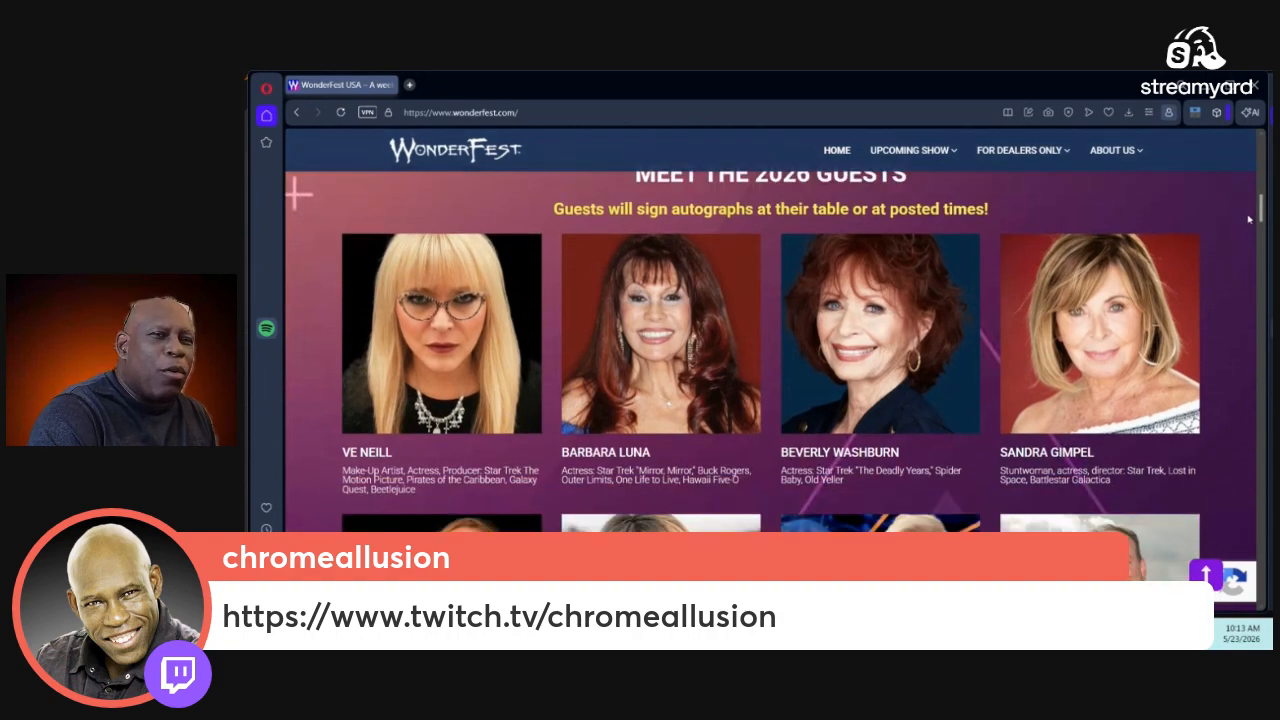
pyautogui.scroll(-1, 1249, 219)
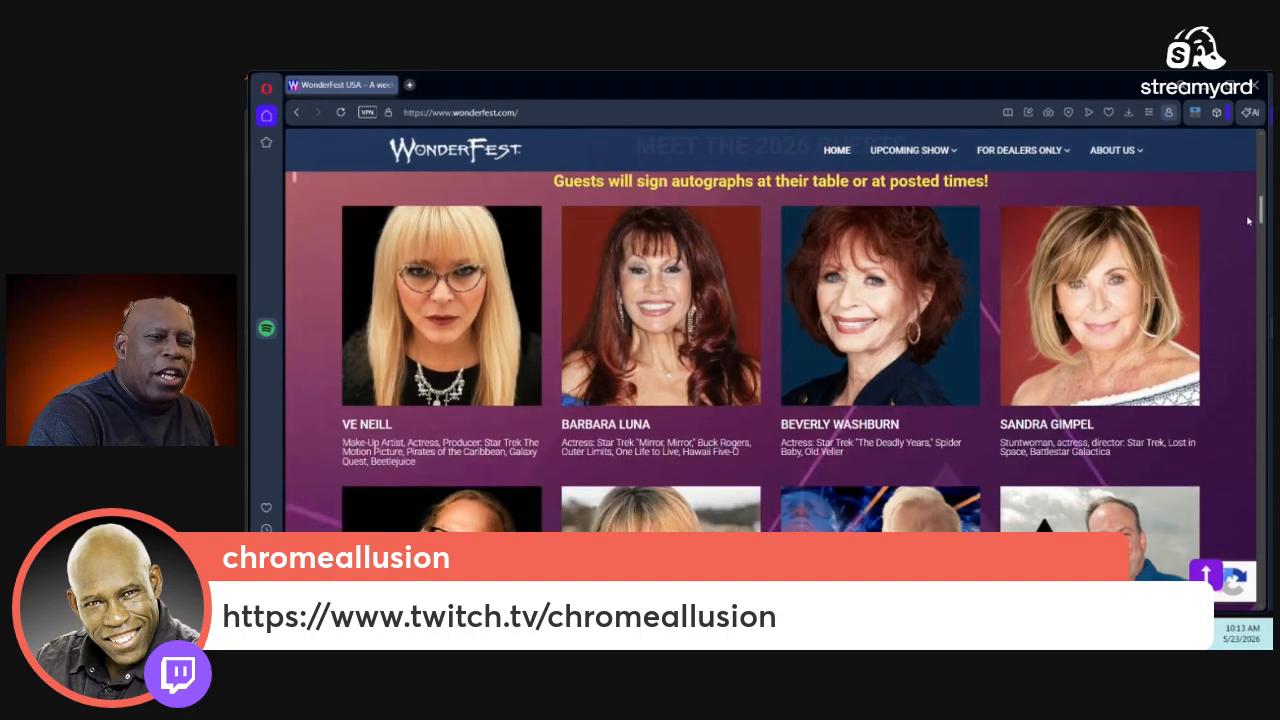
pyautogui.scroll(-1, 1248, 220)
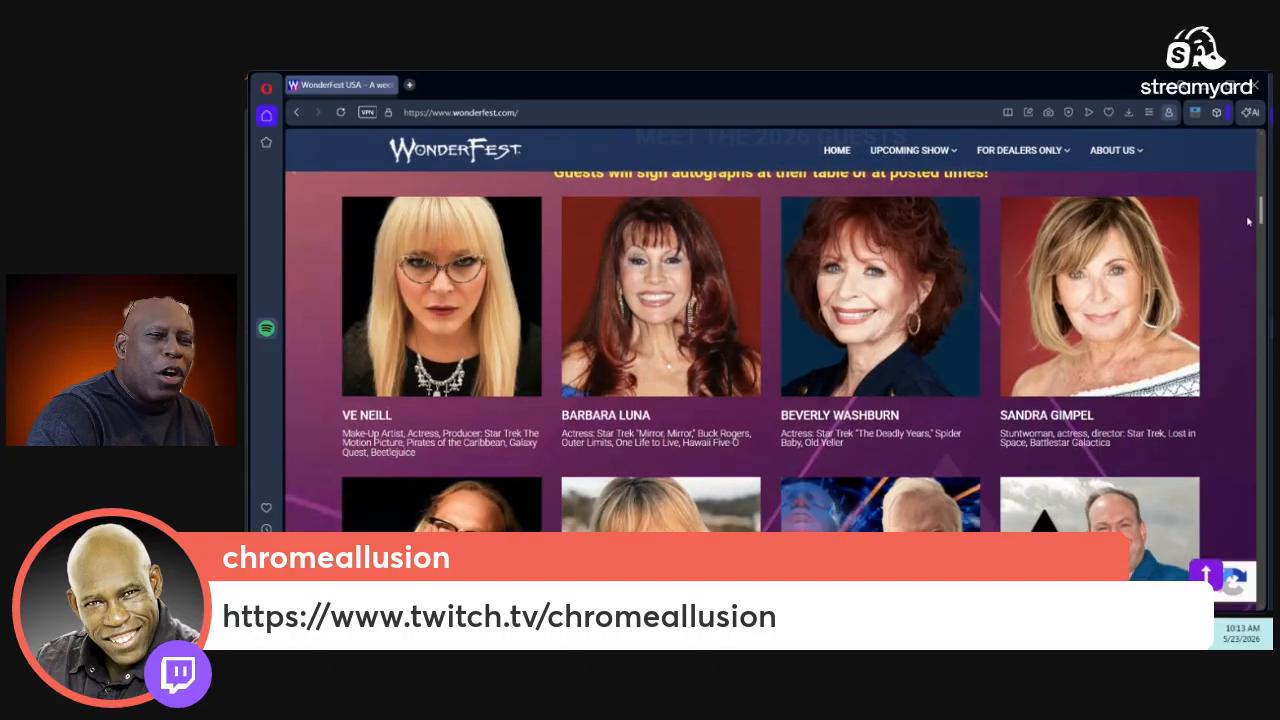
pyautogui.scroll(-3, 1248, 220)
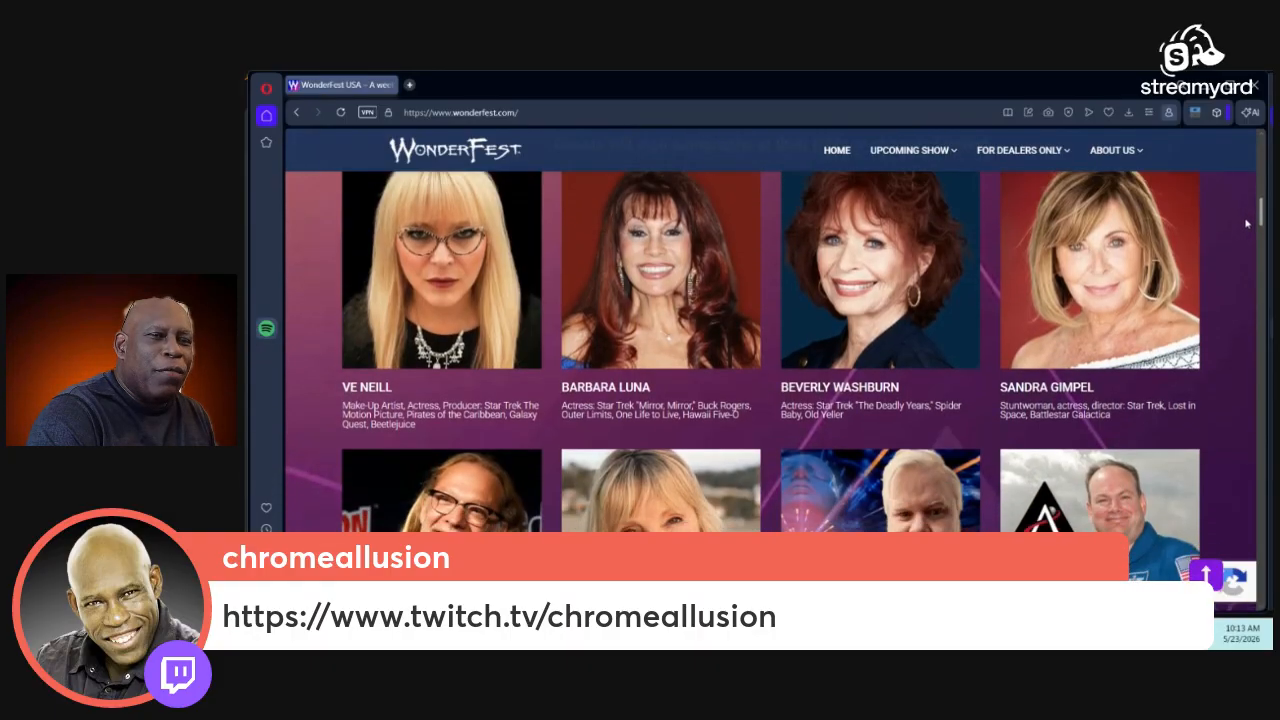
pyautogui.scroll(-5, 1245, 226)
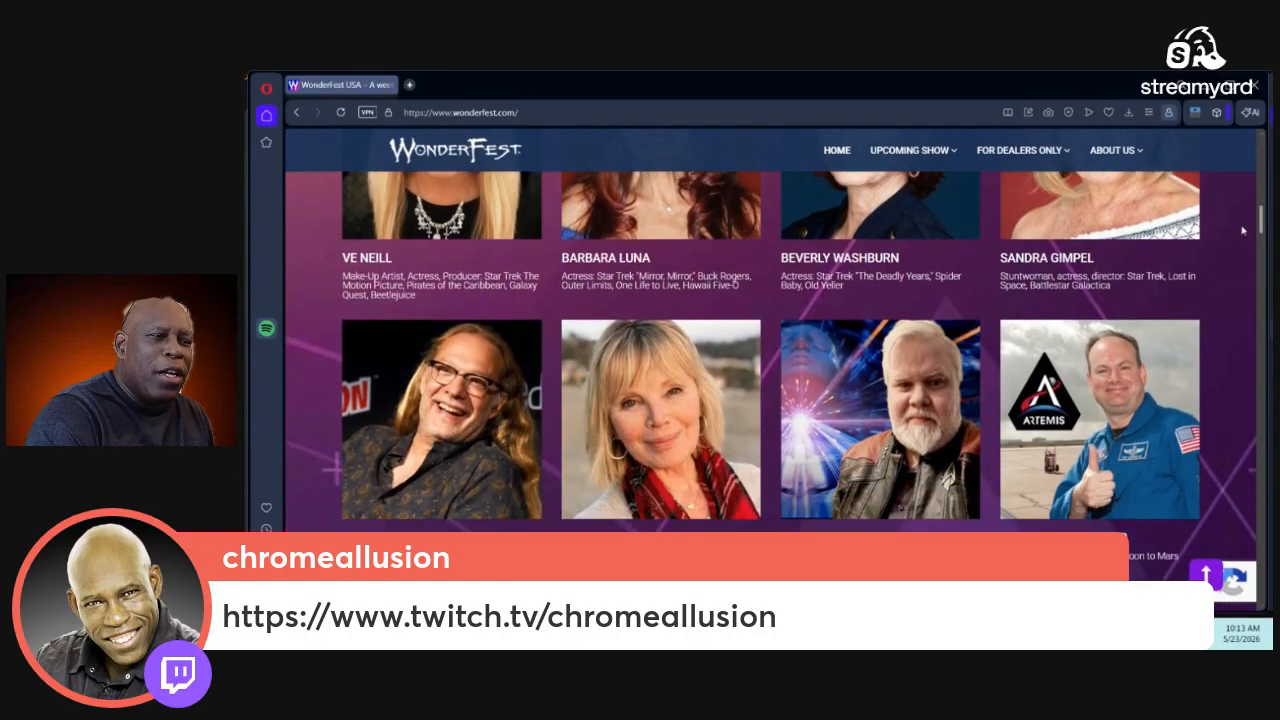
pyautogui.scroll(-3, 1243, 231)
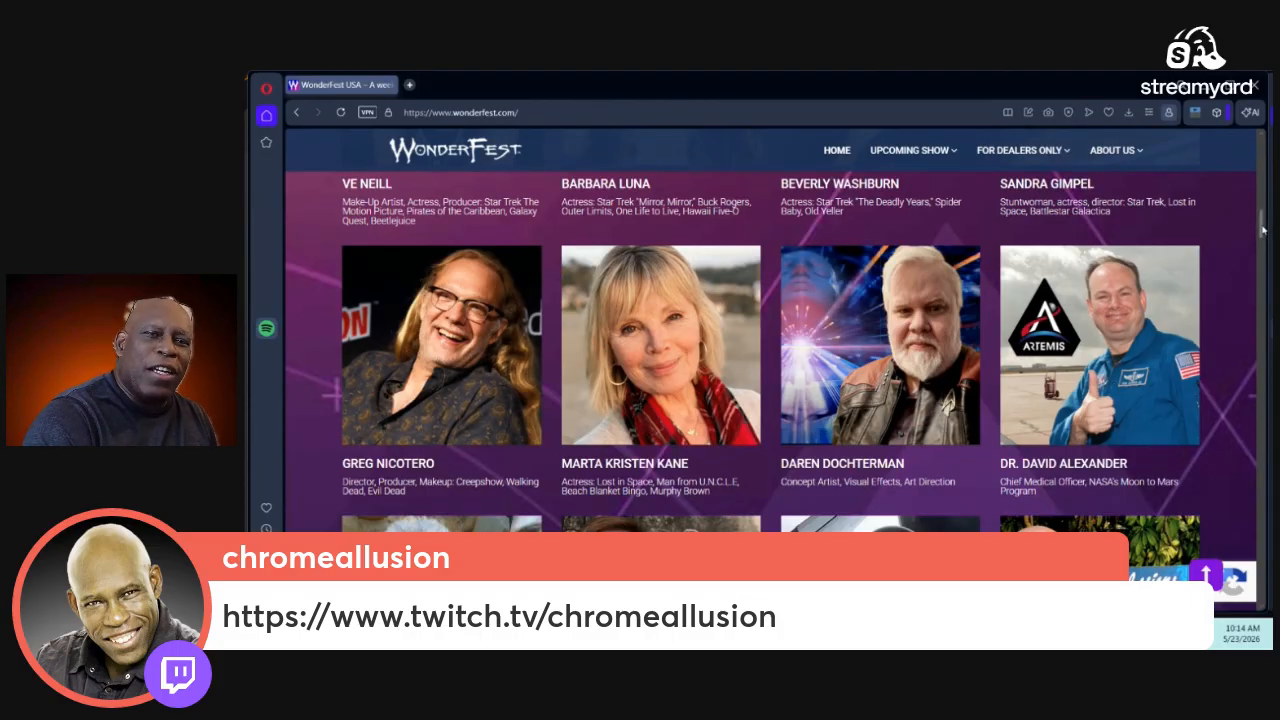
pyautogui.moveTo(1261, 233); pyautogui.dragTo(1256, 251)
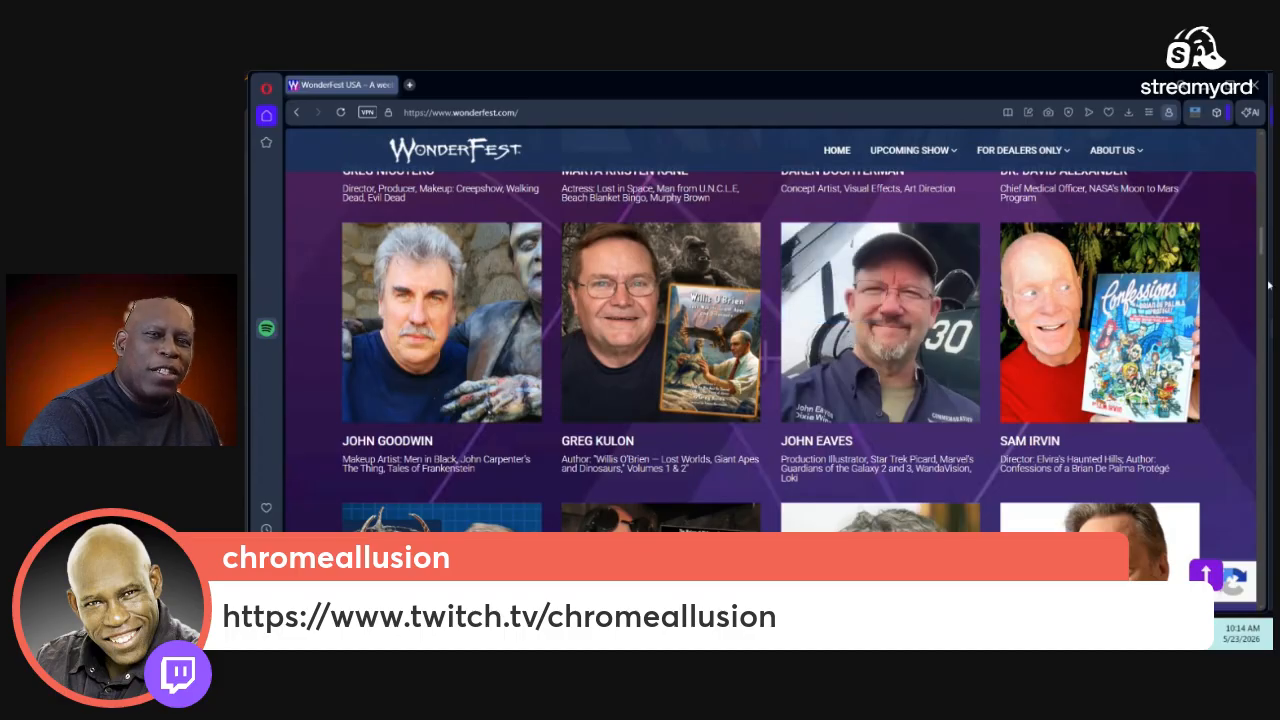
pyautogui.scroll(-2, 1257, 258)
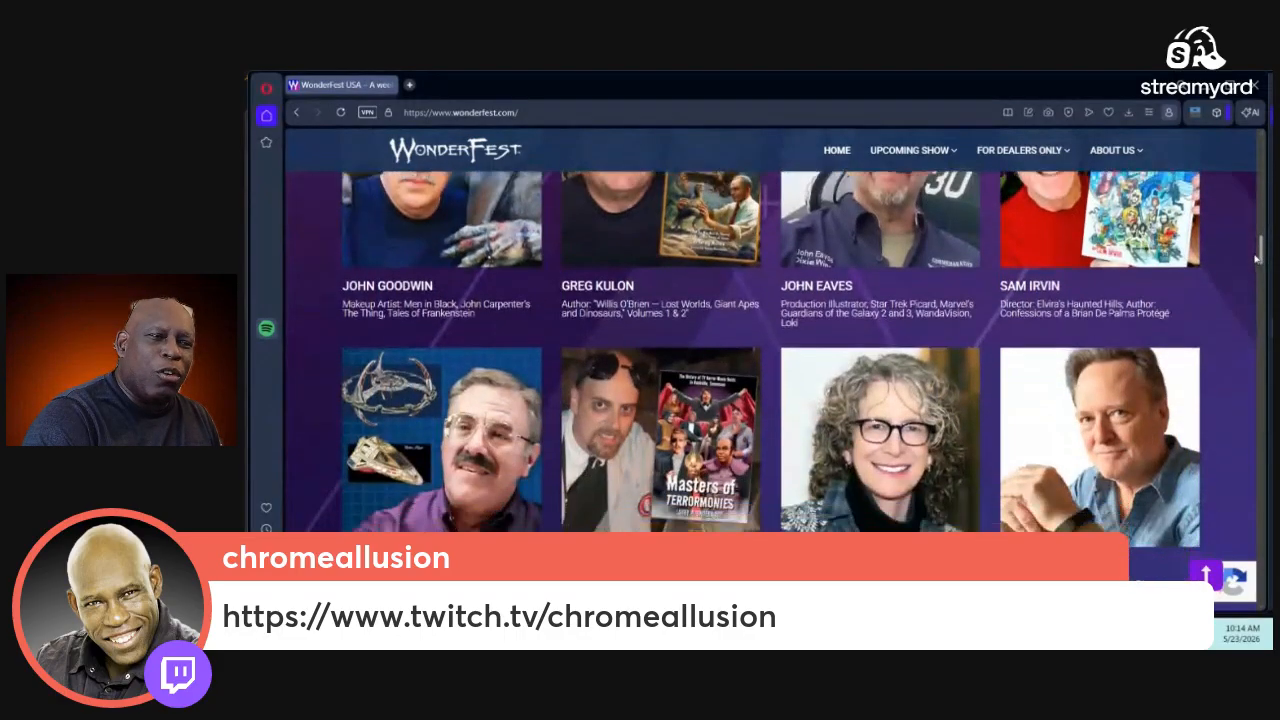
pyautogui.scroll(-1, 1257, 258)
pyautogui.scroll(3, 1254, 252)
pyautogui.scroll(-1, 1251, 247)
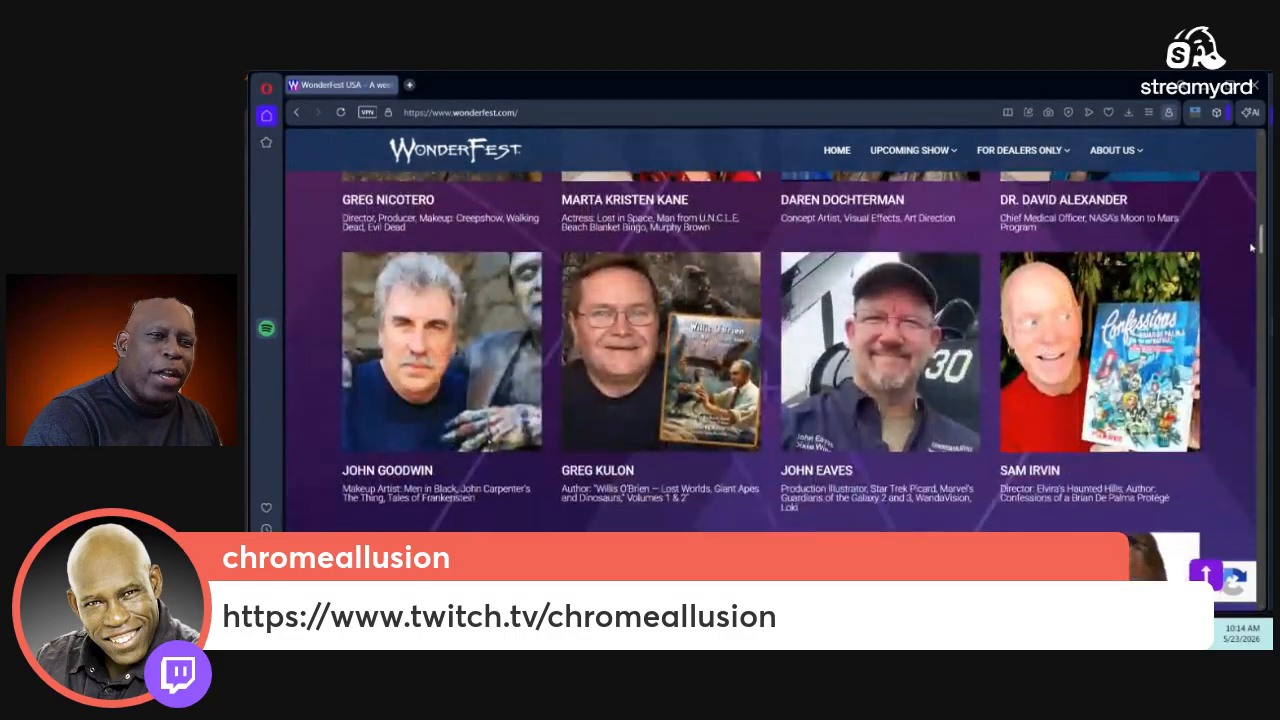
pyautogui.scroll(-4, 1251, 247)
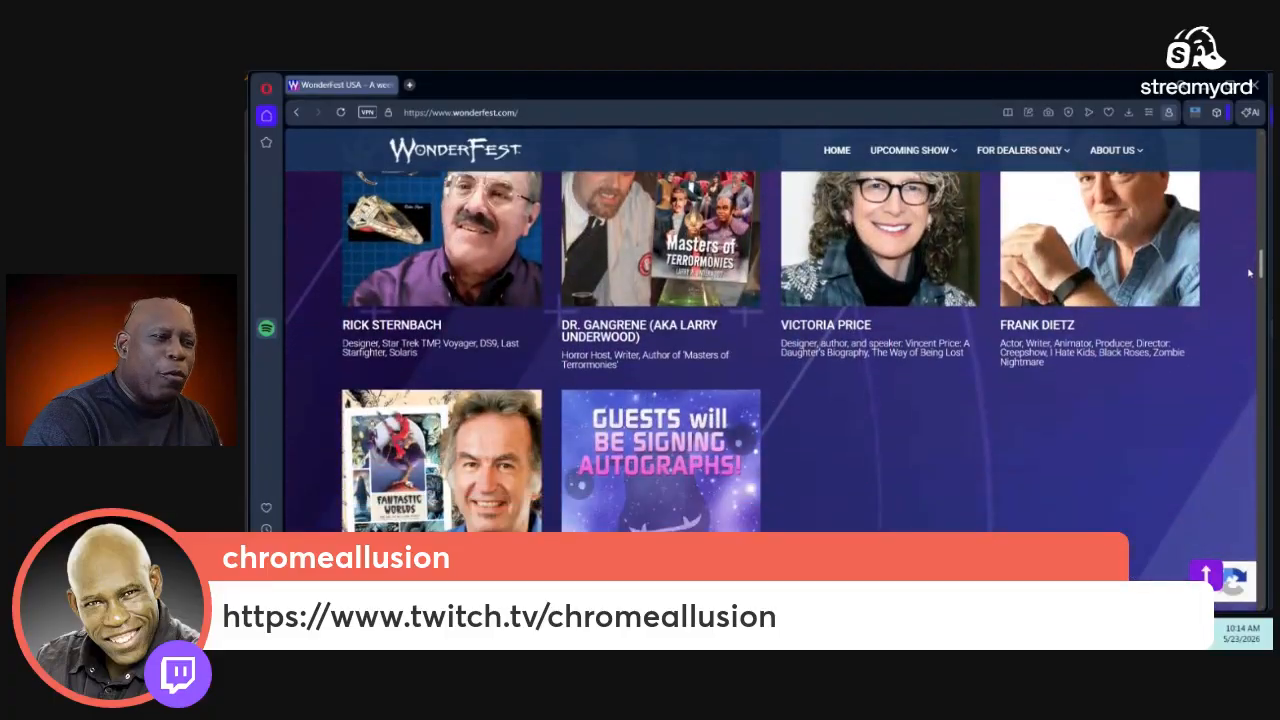
pyautogui.scroll(-1, 1249, 272)
# Step: Return to the beginning of the WonderFest home page and view the event countdown, dates and banner
pyautogui.scroll(5, 1241, 224)
pyautogui.scroll(10, 1241, 224)
pyautogui.scroll(2, 1253, 175)
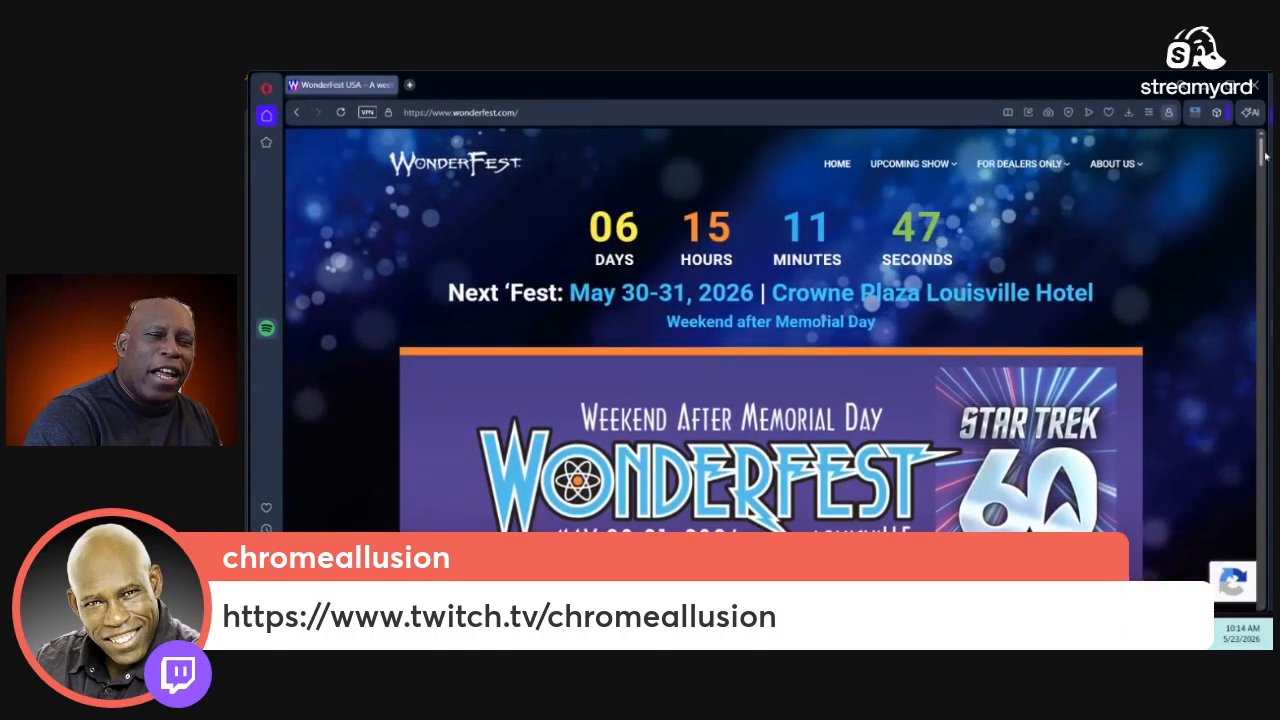
pyautogui.scroll(-3, 826, 300)
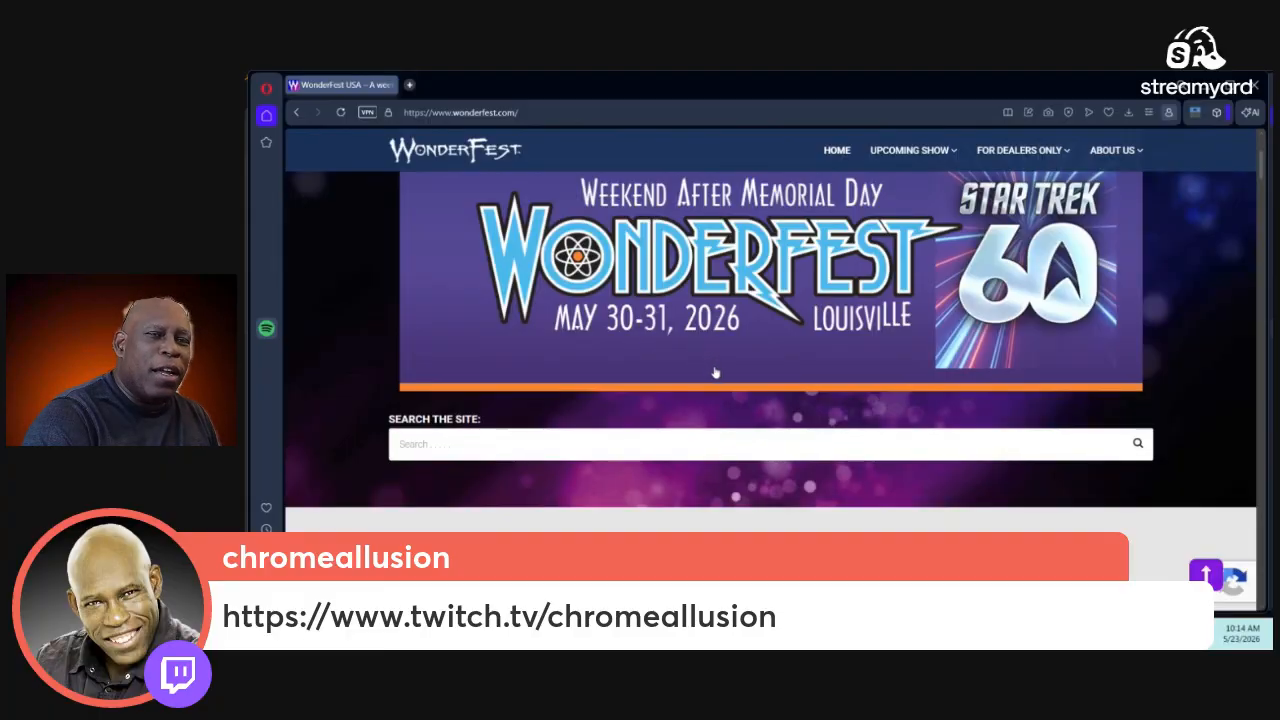
# Step: Open chromeallusion.com in a new browser tab
pyautogui.click(409, 84)
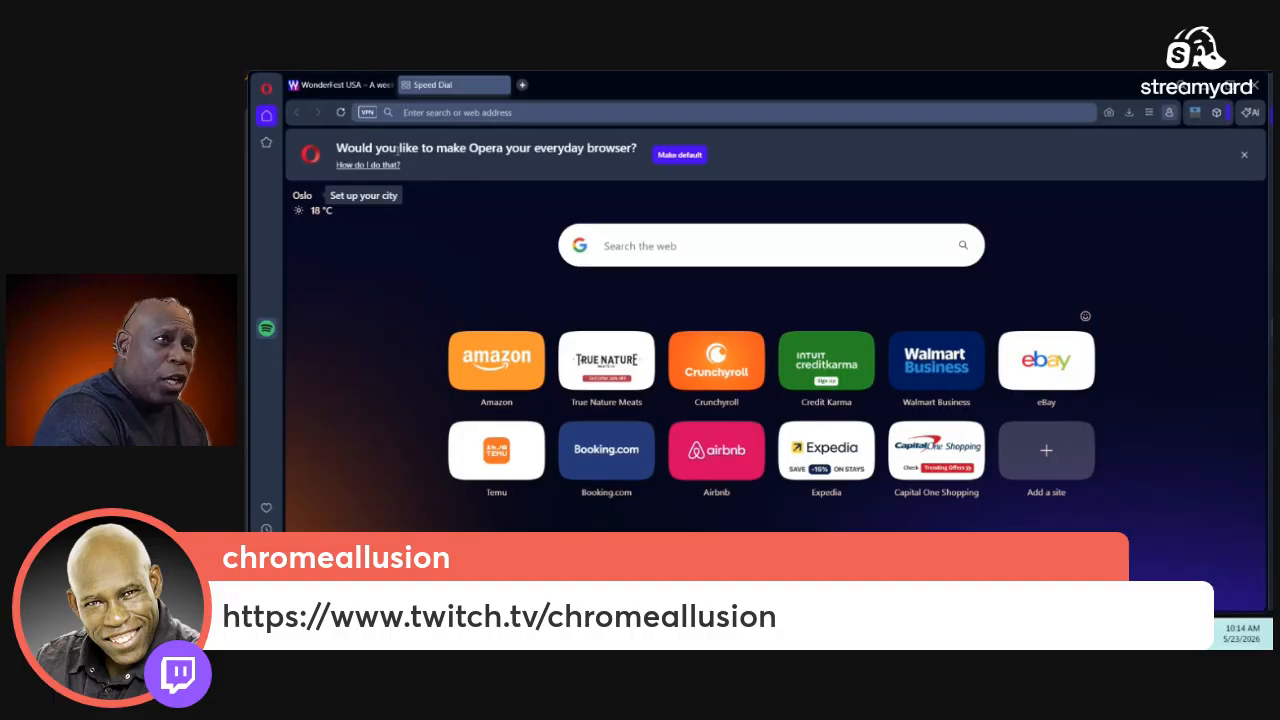
pyautogui.write('chrome')
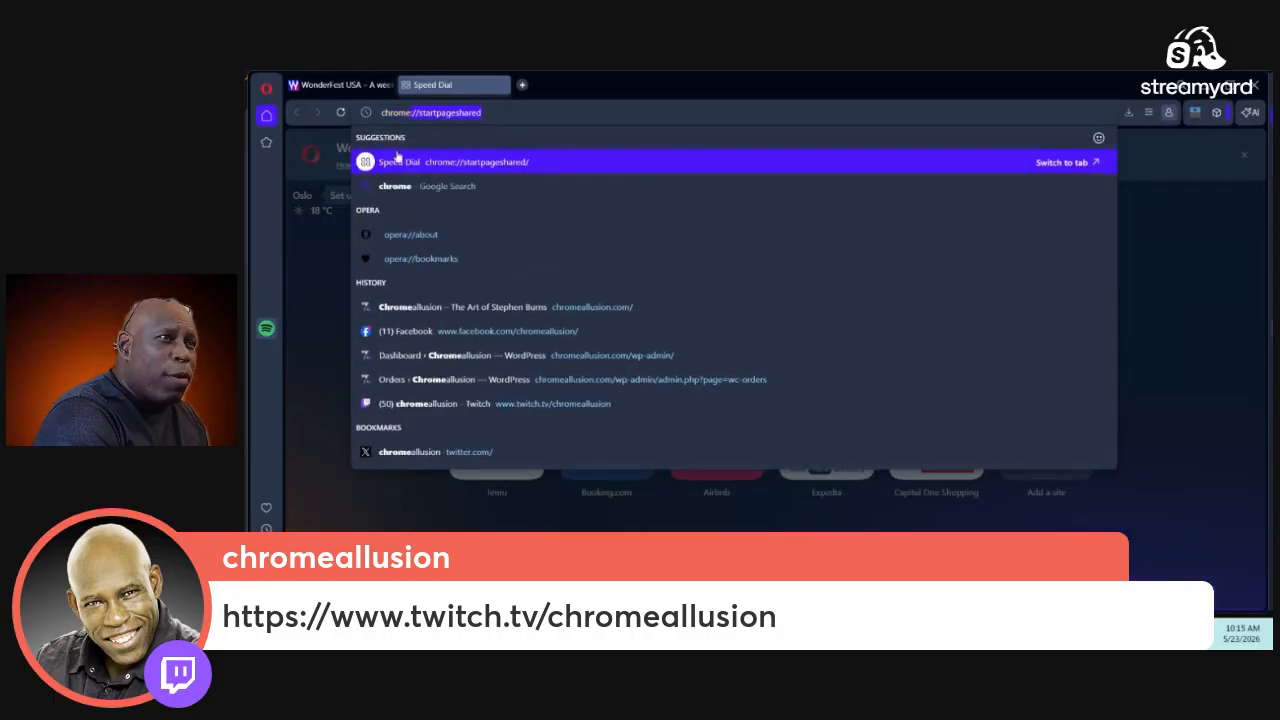
pyautogui.write('al')
pyautogui.press('Return')
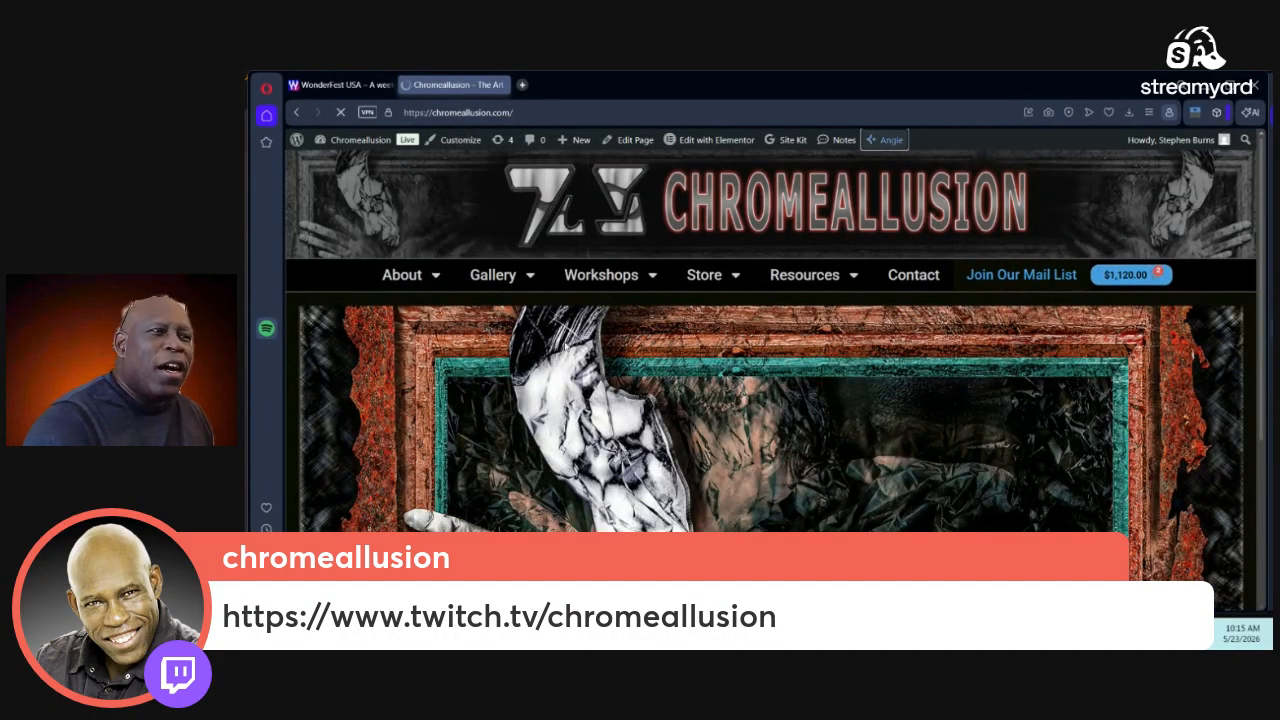
# Step: Select the Chromeallusion site's web address, and open its Blender 3D workshops page
pyautogui.click(655, 284)
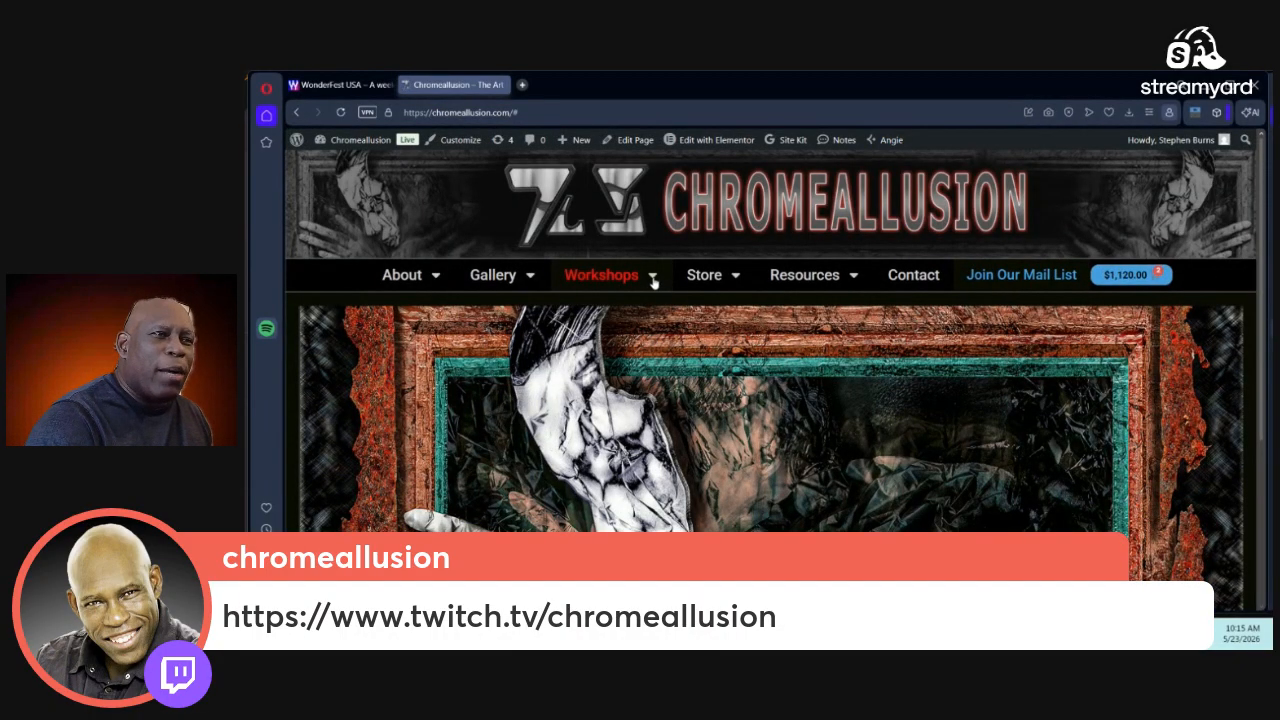
pyautogui.moveTo(655, 285)
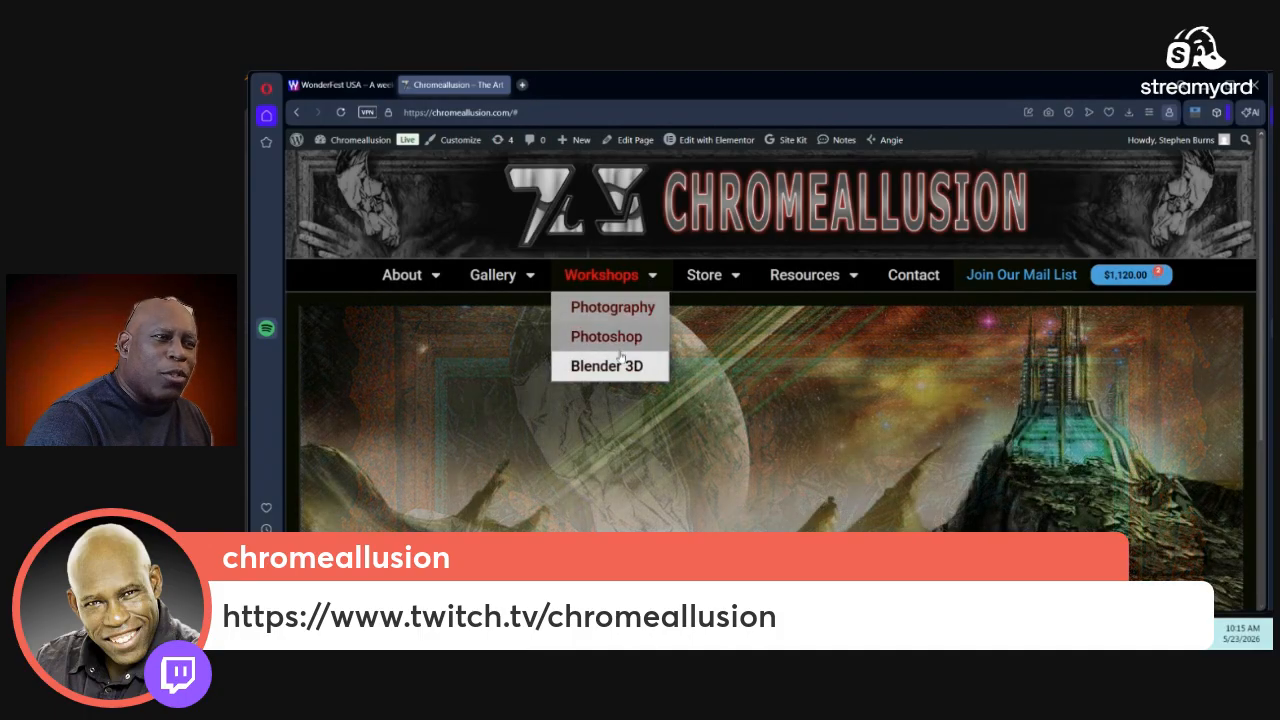
pyautogui.click(544, 114)
pyautogui.moveTo(526, 115); pyautogui.dragTo(370, 120)
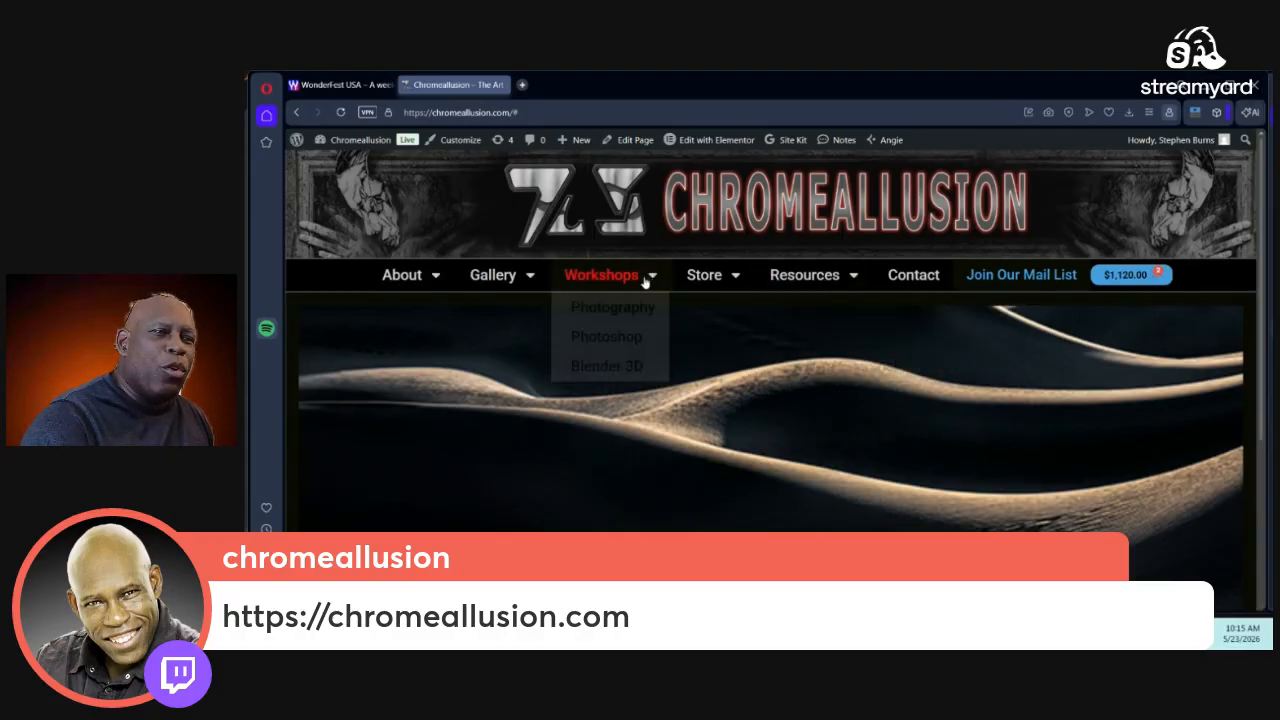
pyautogui.click(606, 367)
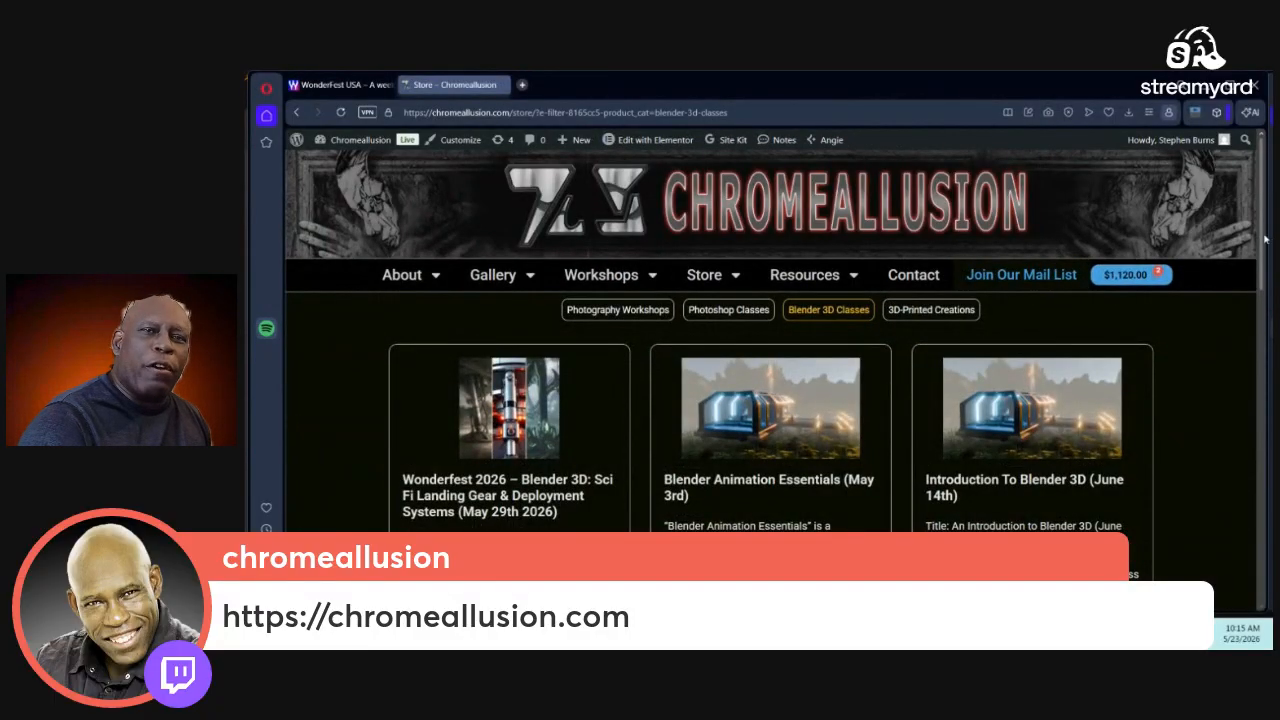
# Step: Open the details page of the Wonderfest 2026 – Blender 3D: Sci Fi Landing Gear & Deployment Systems class
pyautogui.scroll(-1, 1265, 253)
pyautogui.scroll(-2, 1265, 253)
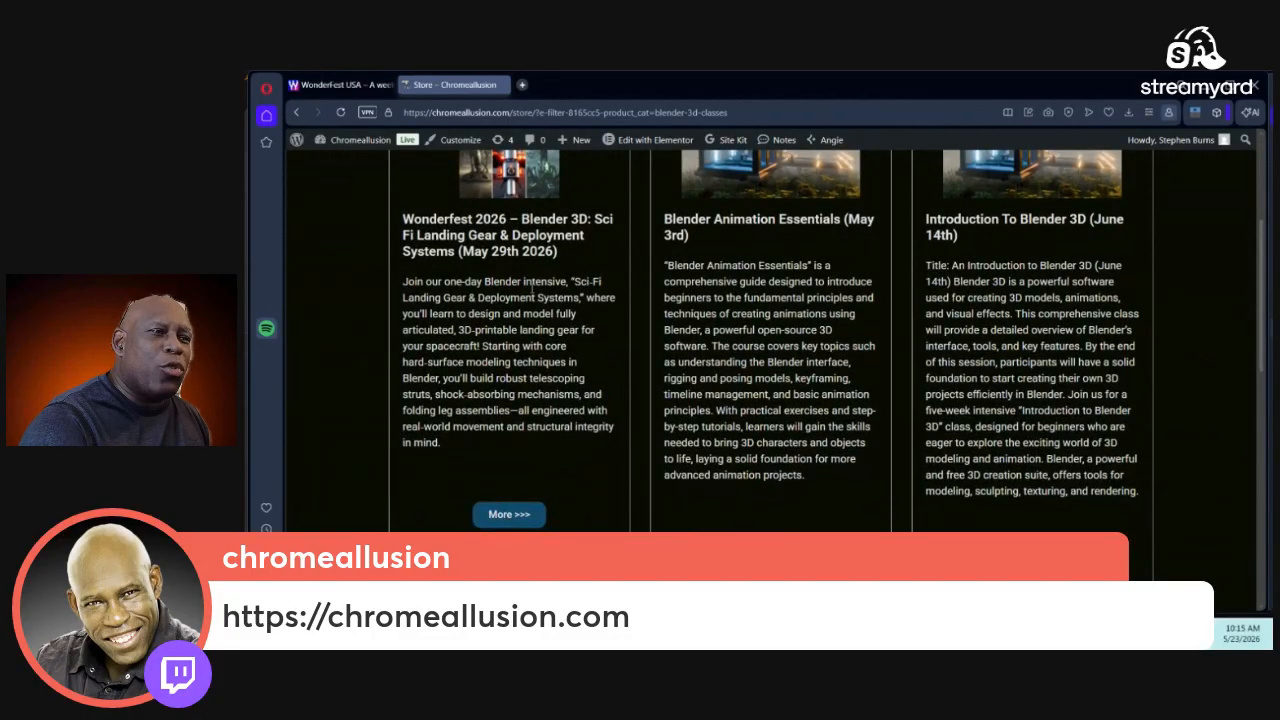
pyautogui.click(512, 515)
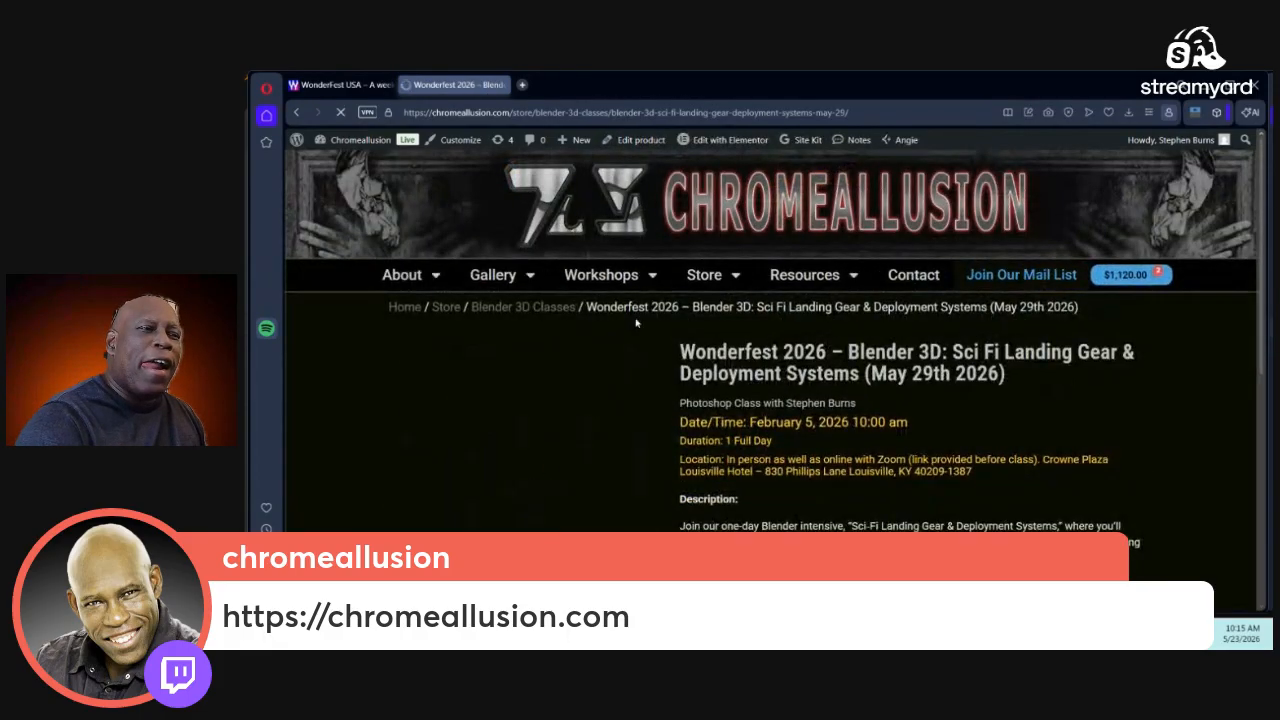
# Step: Select the class page's web address and return to the list of Blender 3D workshops
pyautogui.click(861, 112)
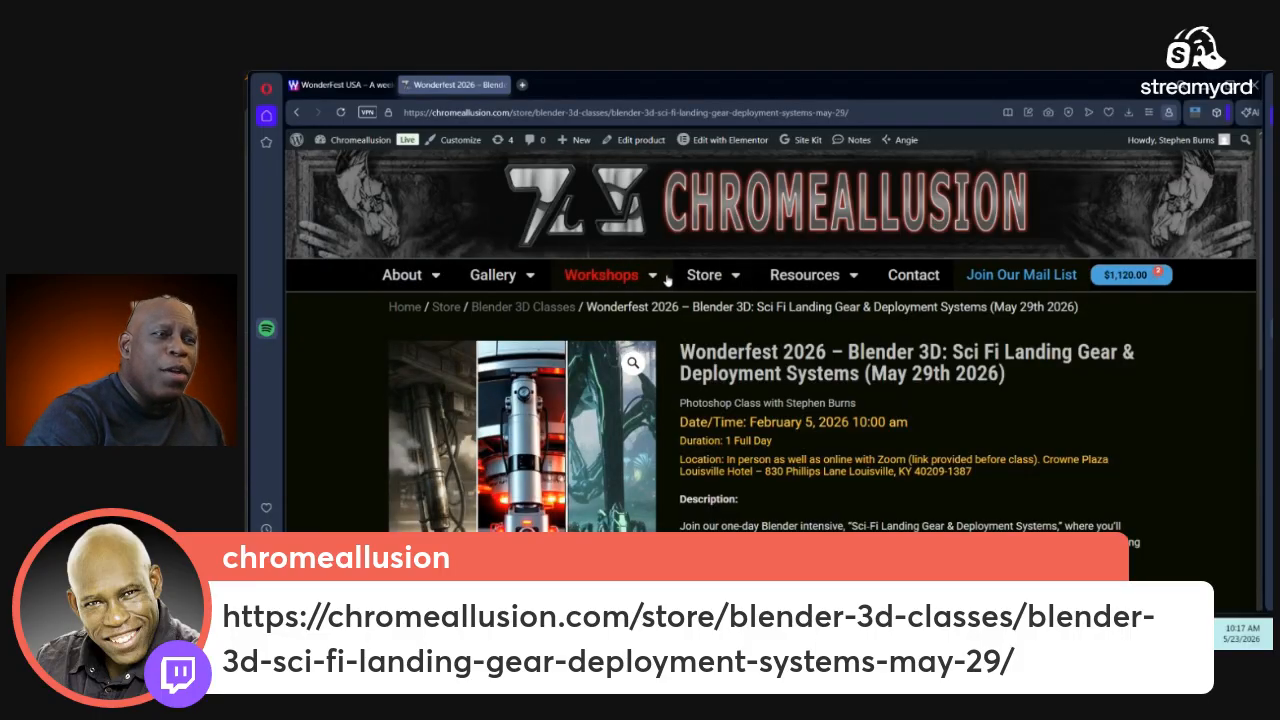
pyautogui.moveTo(652, 282)
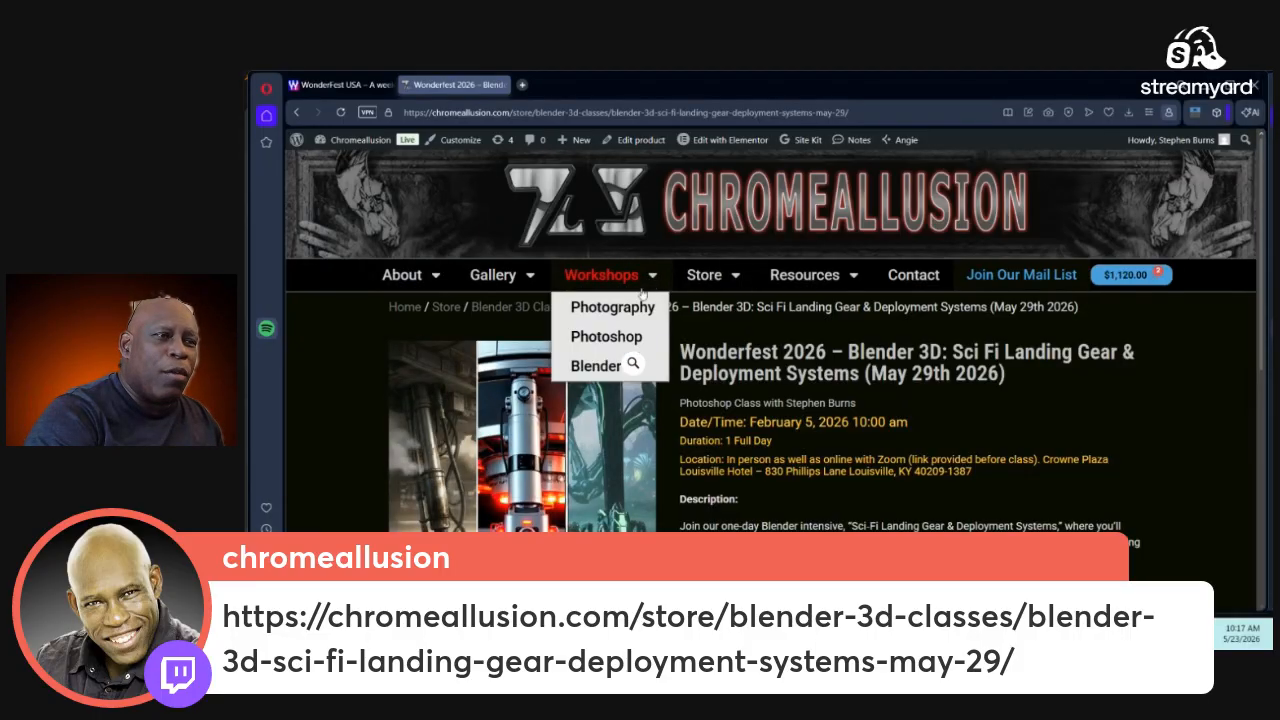
pyautogui.click(598, 368)
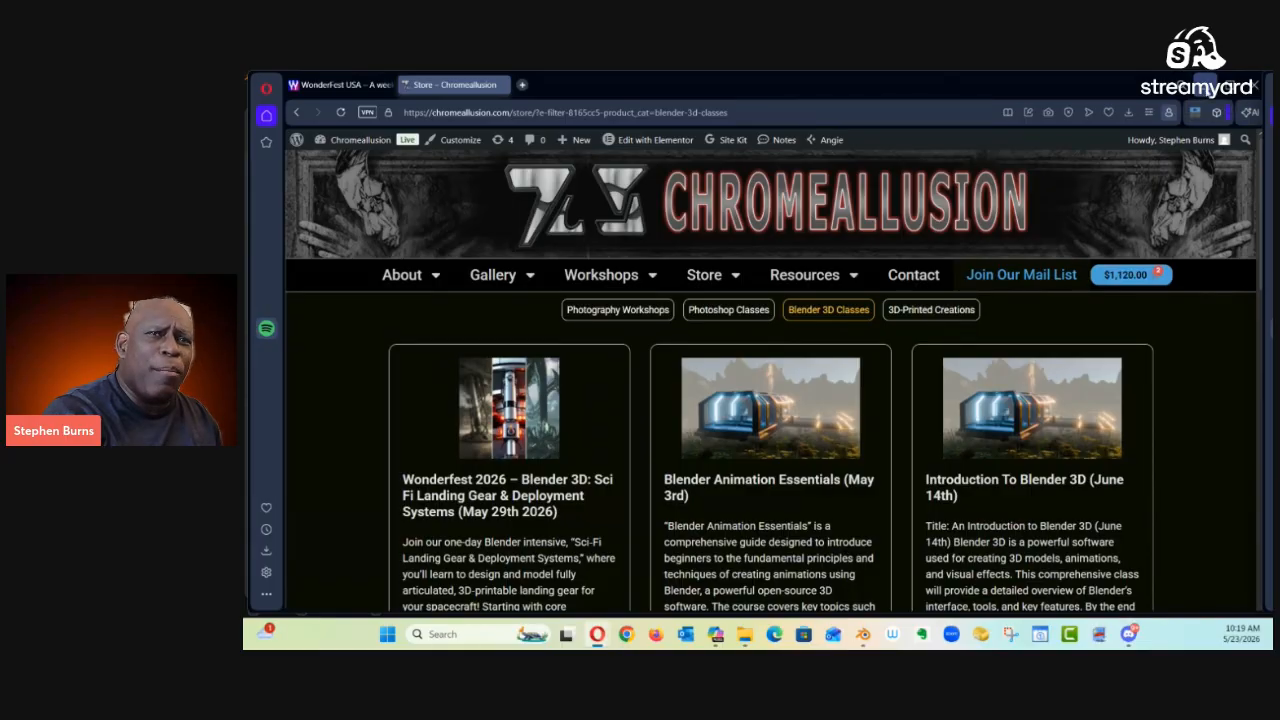
# Step: Minimize the browser to switch to Blender and close its preferences window
pyautogui.click(1187, 95)
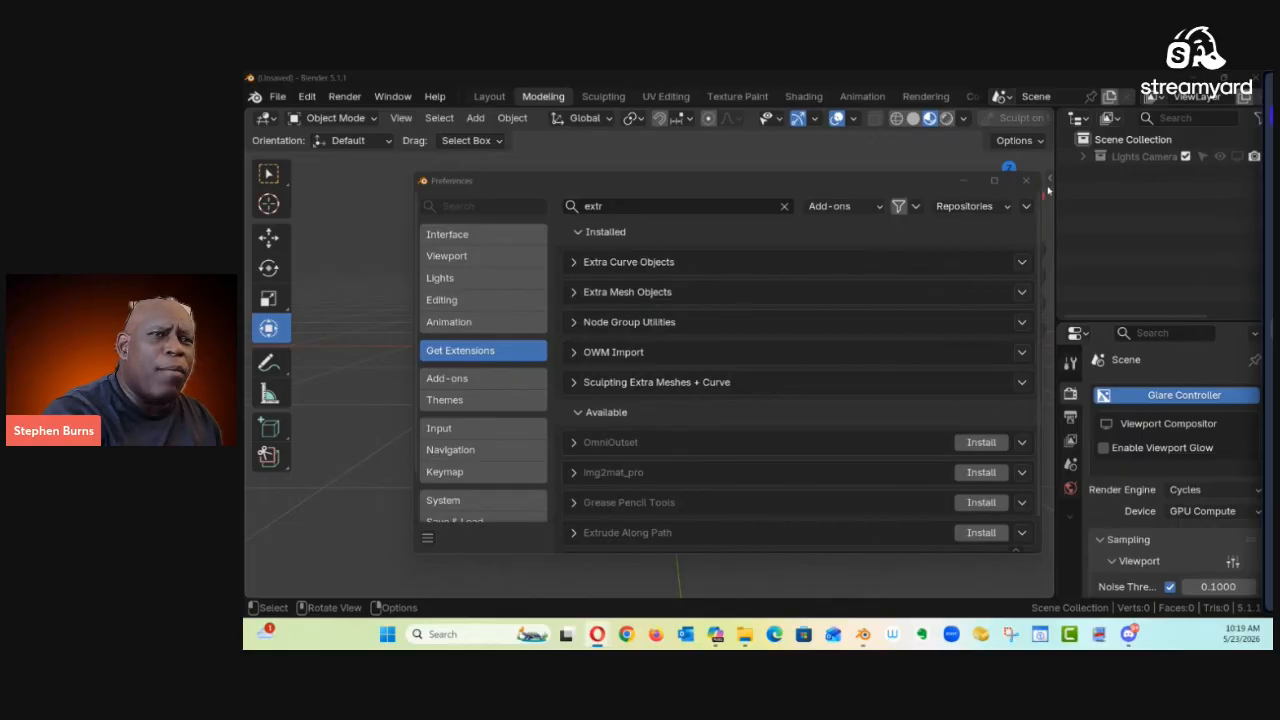
pyautogui.click(1026, 180)
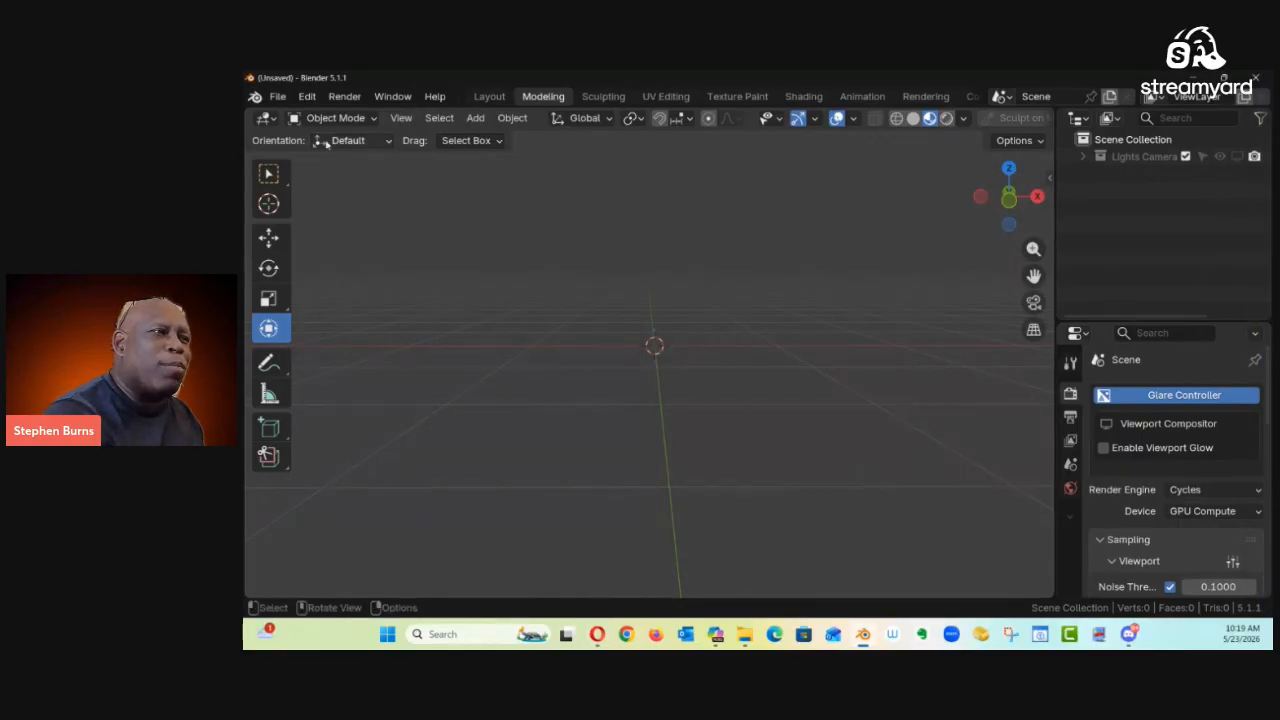
pyautogui.click(307, 96)
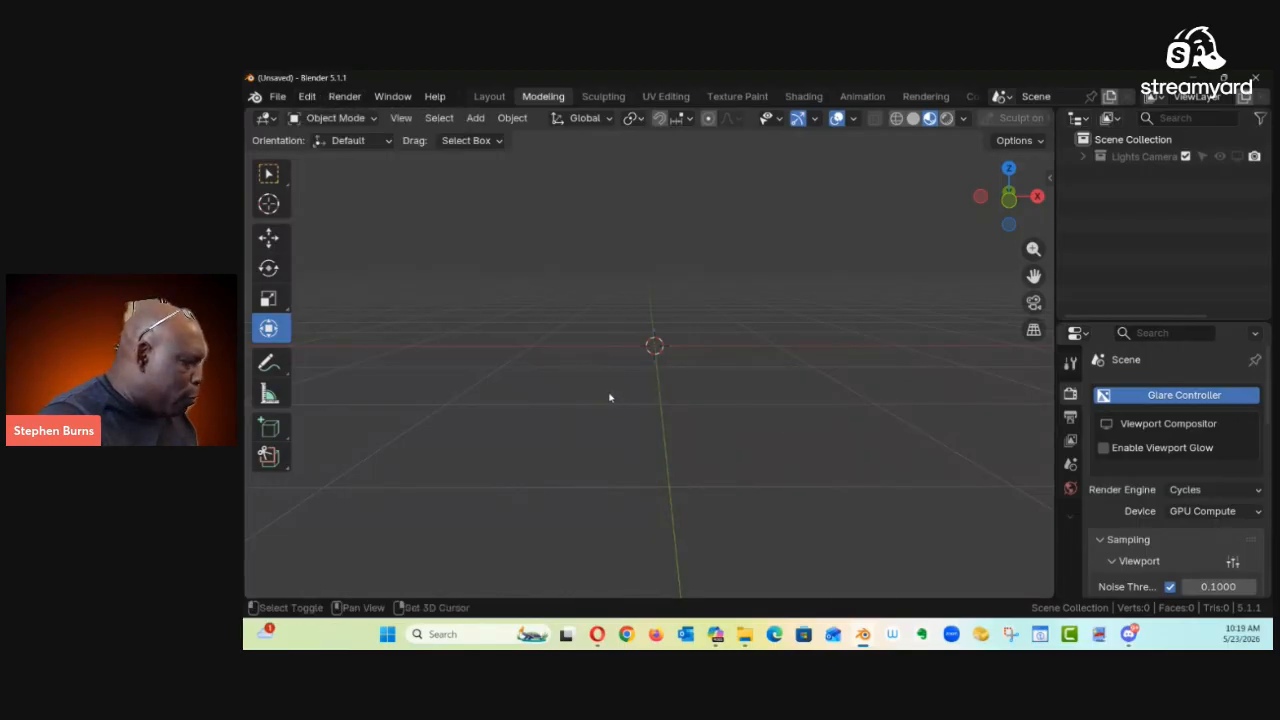
# Step: Add a Helix (3D) curve from the extra curve profiles at the scene origin
pyautogui.hotkey('shift', 'a')
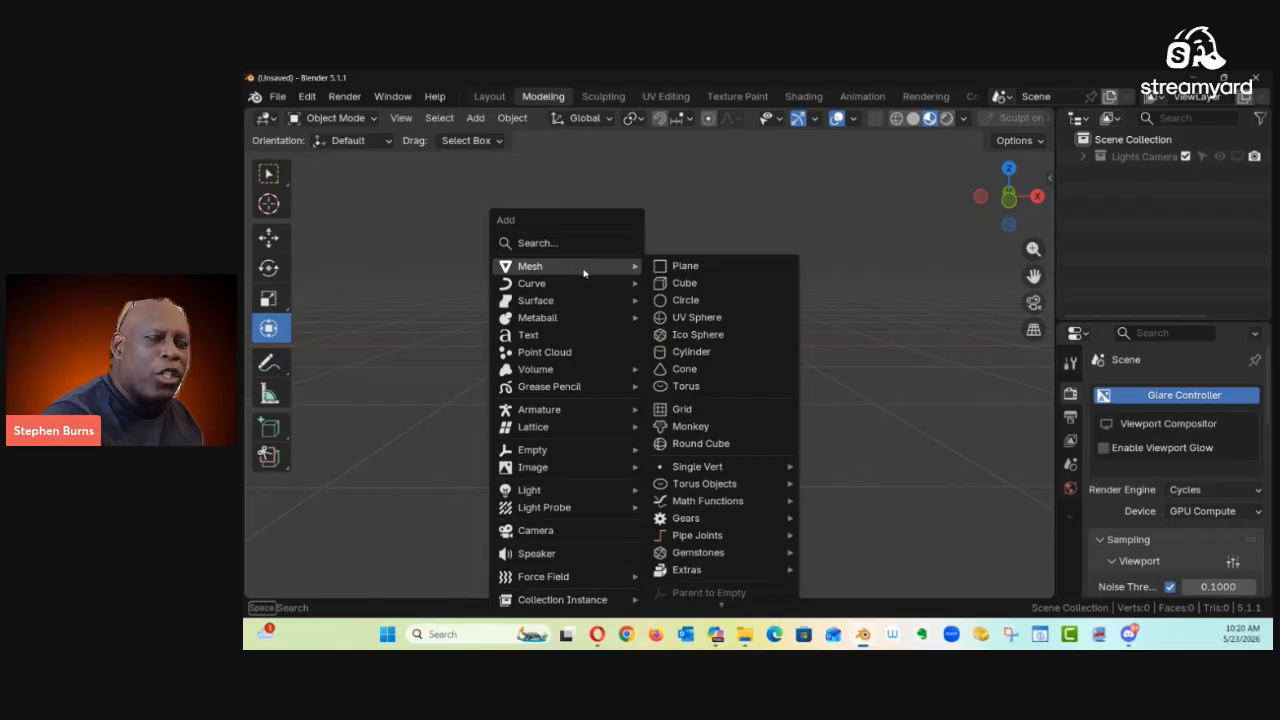
pyautogui.moveTo(595, 272)
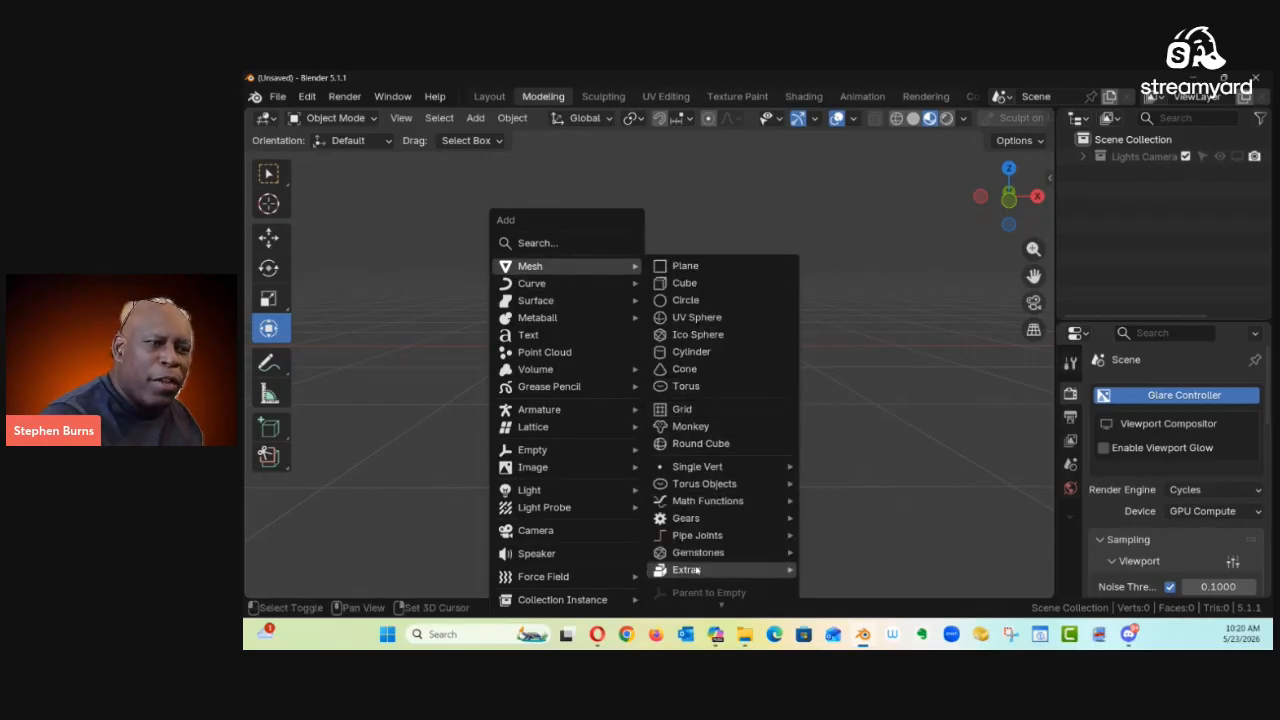
pyautogui.moveTo(702, 572)
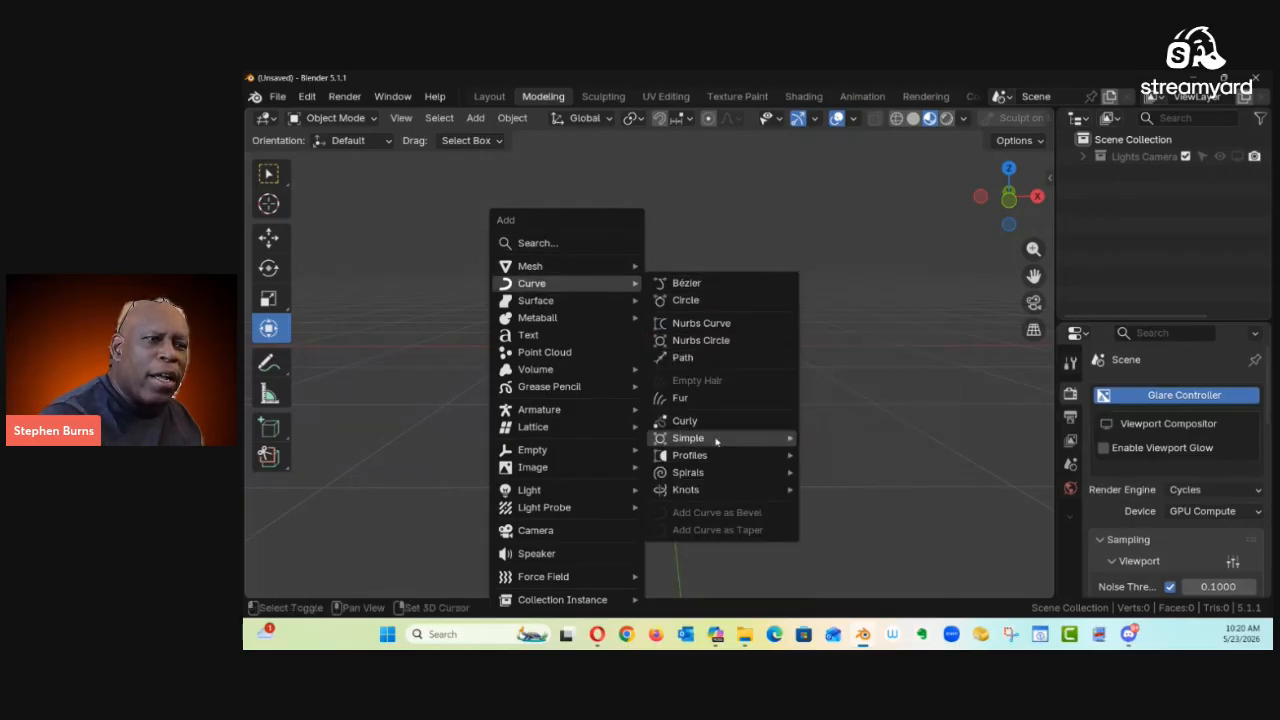
pyautogui.moveTo(716, 490)
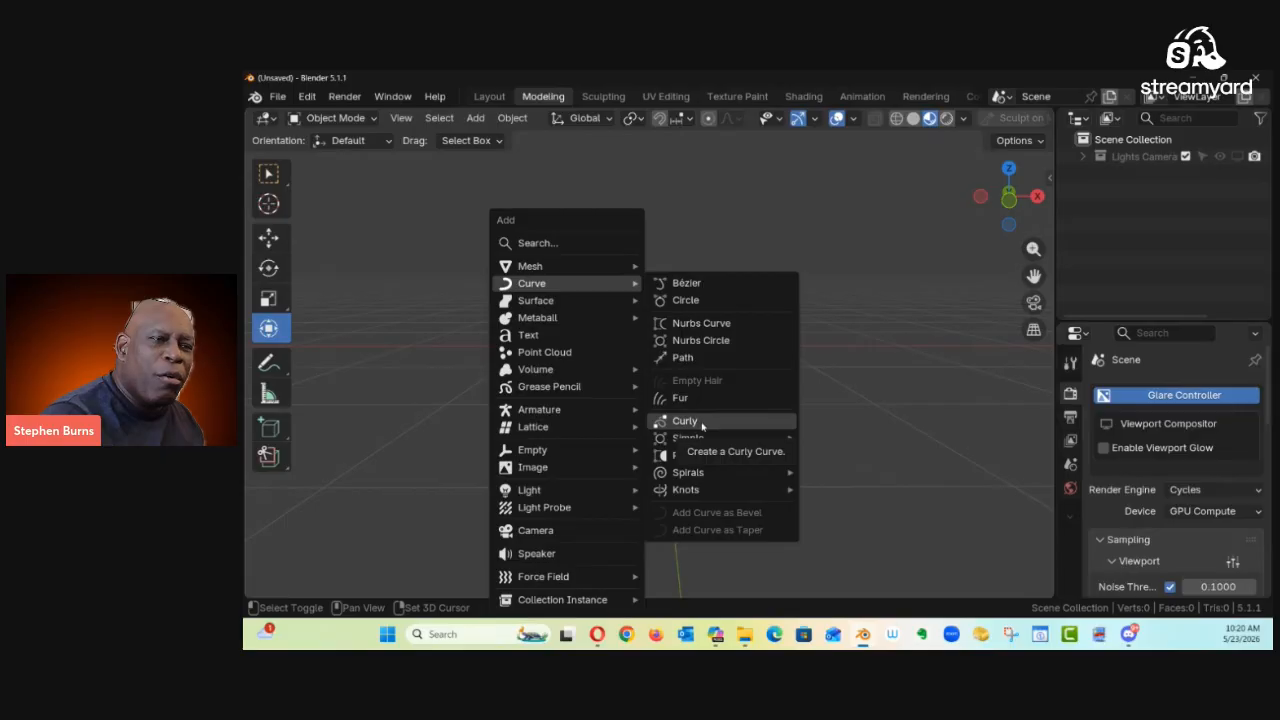
pyautogui.moveTo(701, 449)
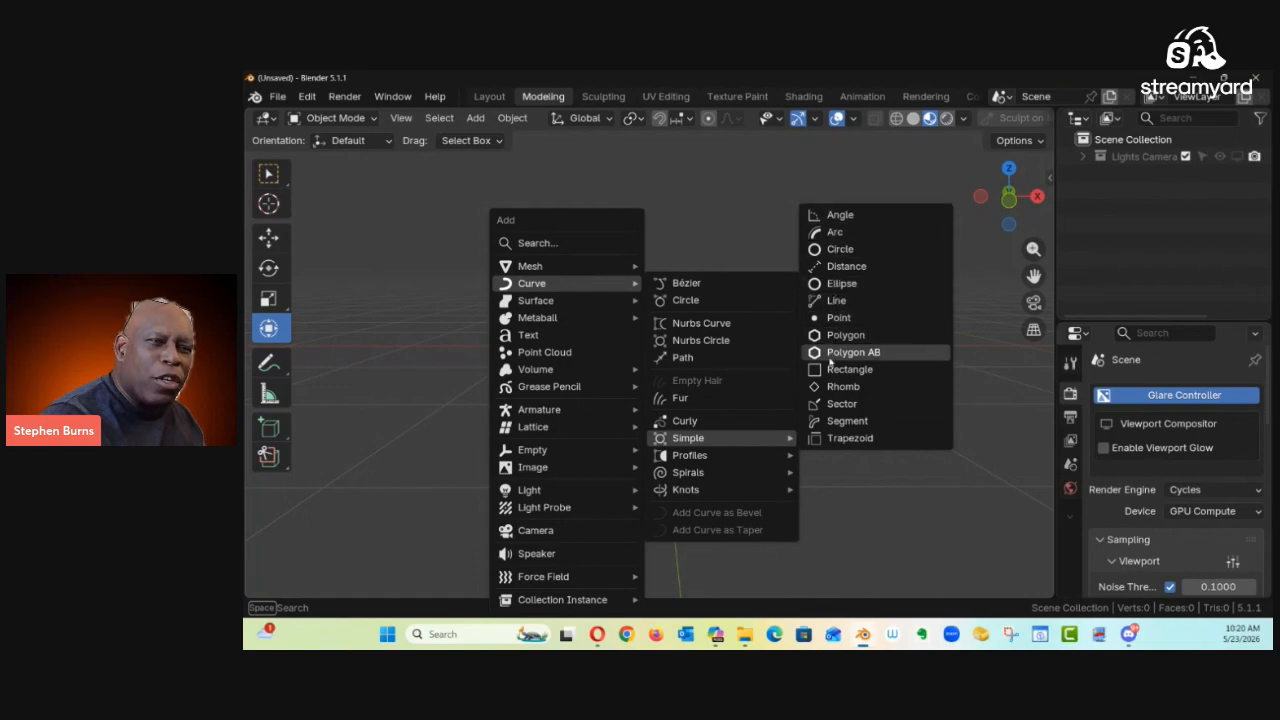
pyautogui.moveTo(746, 461)
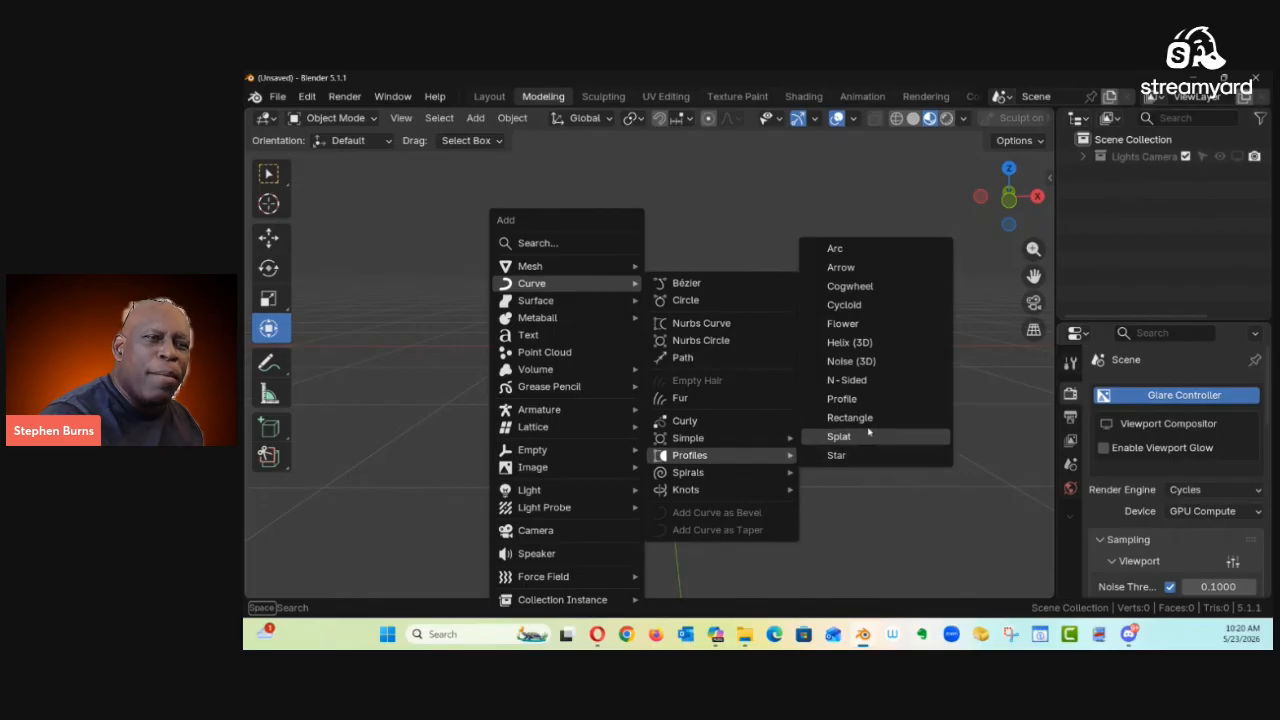
pyautogui.click(860, 343)
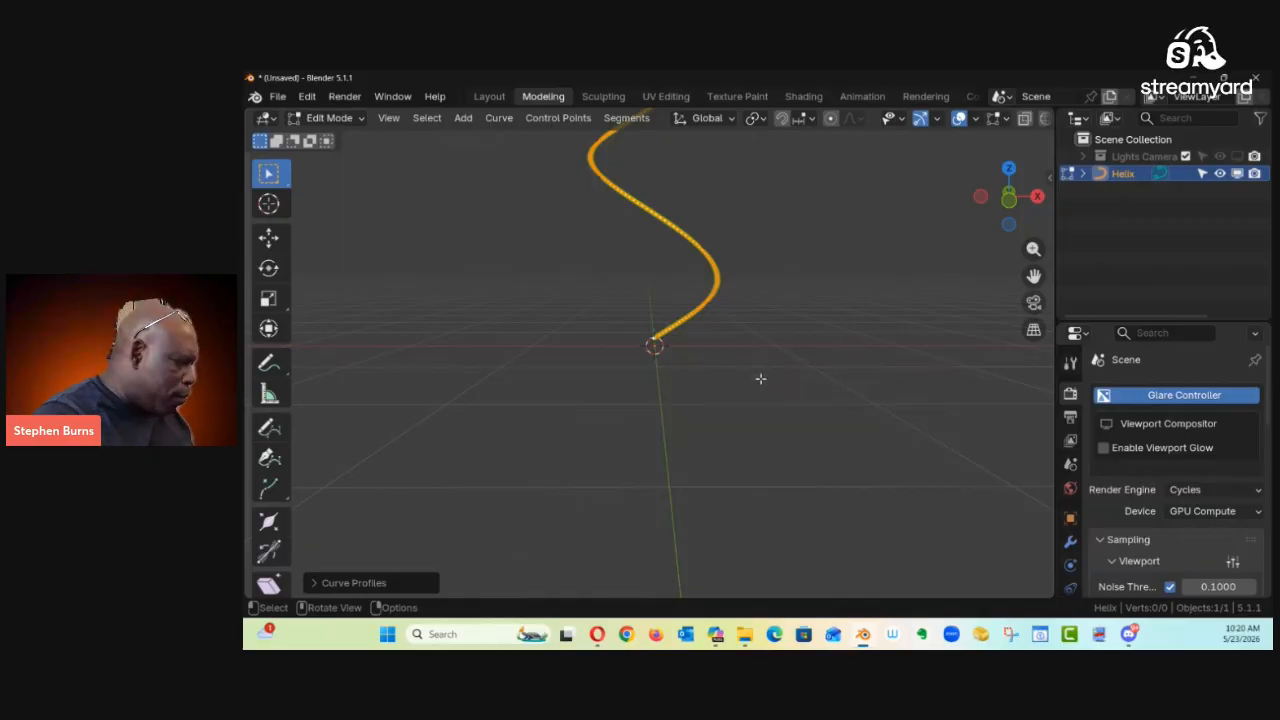
# Step: Frame the whole helix, enlarge the Properties editor and show the helix's modifier settings
pyautogui.keyDown('ctrl'); pyautogui.moveTo(819, 312); pyautogui.dragTo(733, 358, button='middle'); pyautogui.keyUp('ctrl')
pyautogui.moveTo(766, 294); pyautogui.dragTo(697, 406, button='middle')
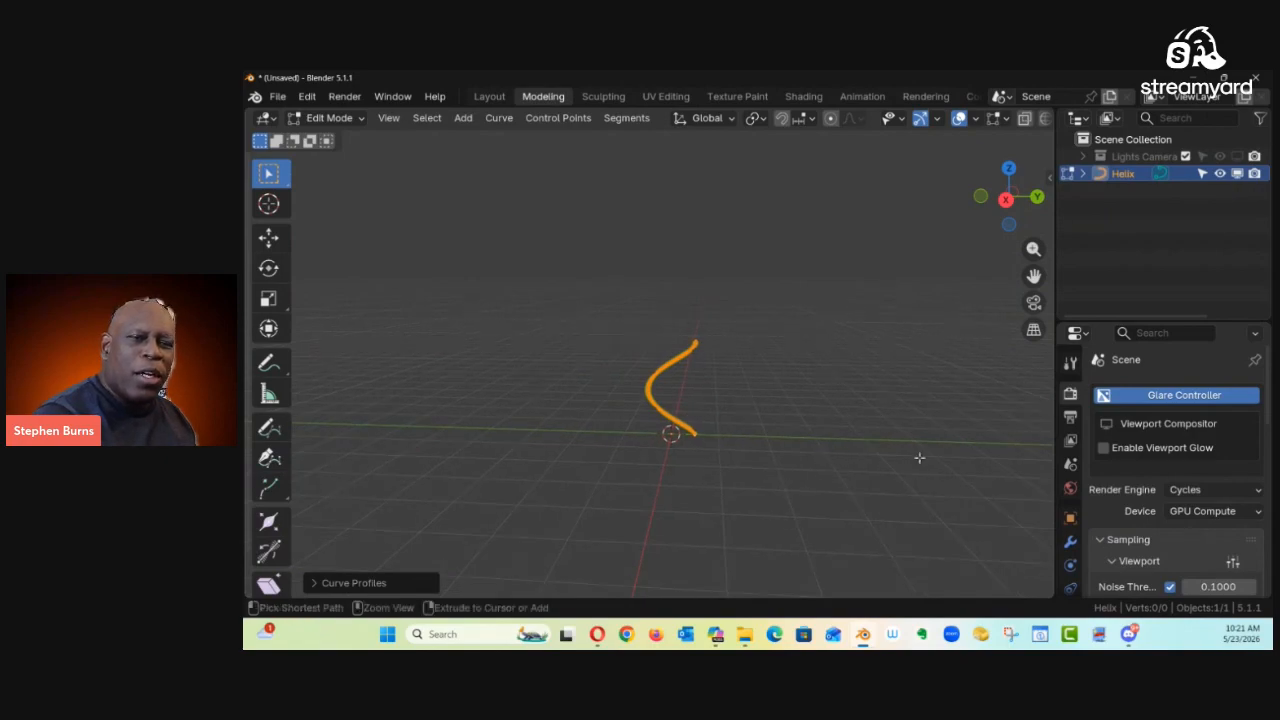
pyautogui.moveTo(1180, 323); pyautogui.dragTo(1175, 192)
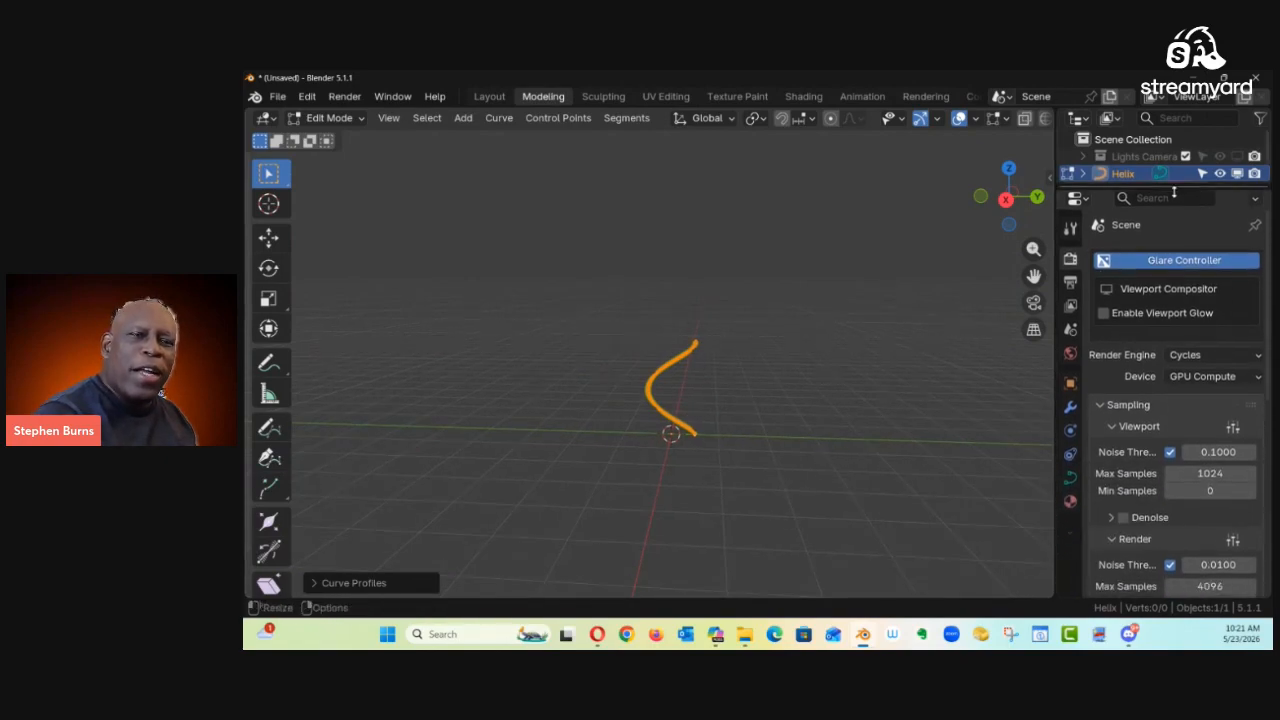
pyautogui.click(1071, 408)
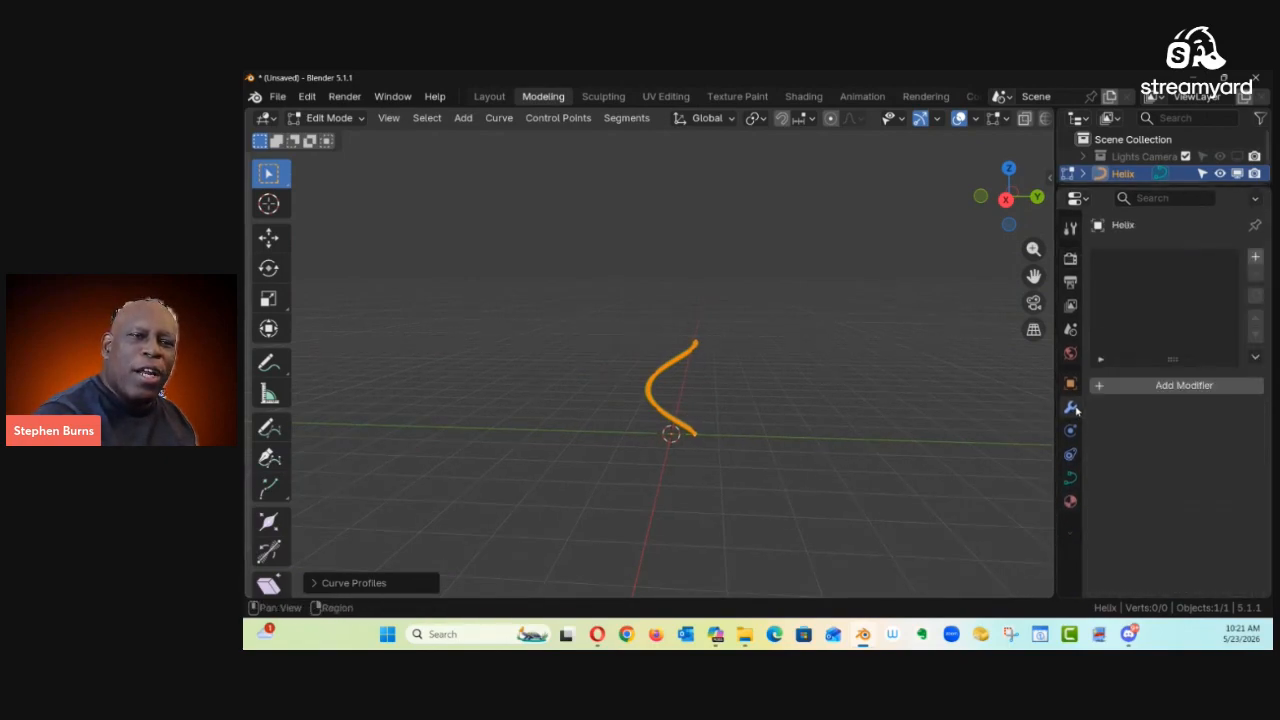
# Step: Add a Screw modifier to the helix and inspect the generated surface up close
pyautogui.click(1157, 388)
pyautogui.moveTo(1105, 432)
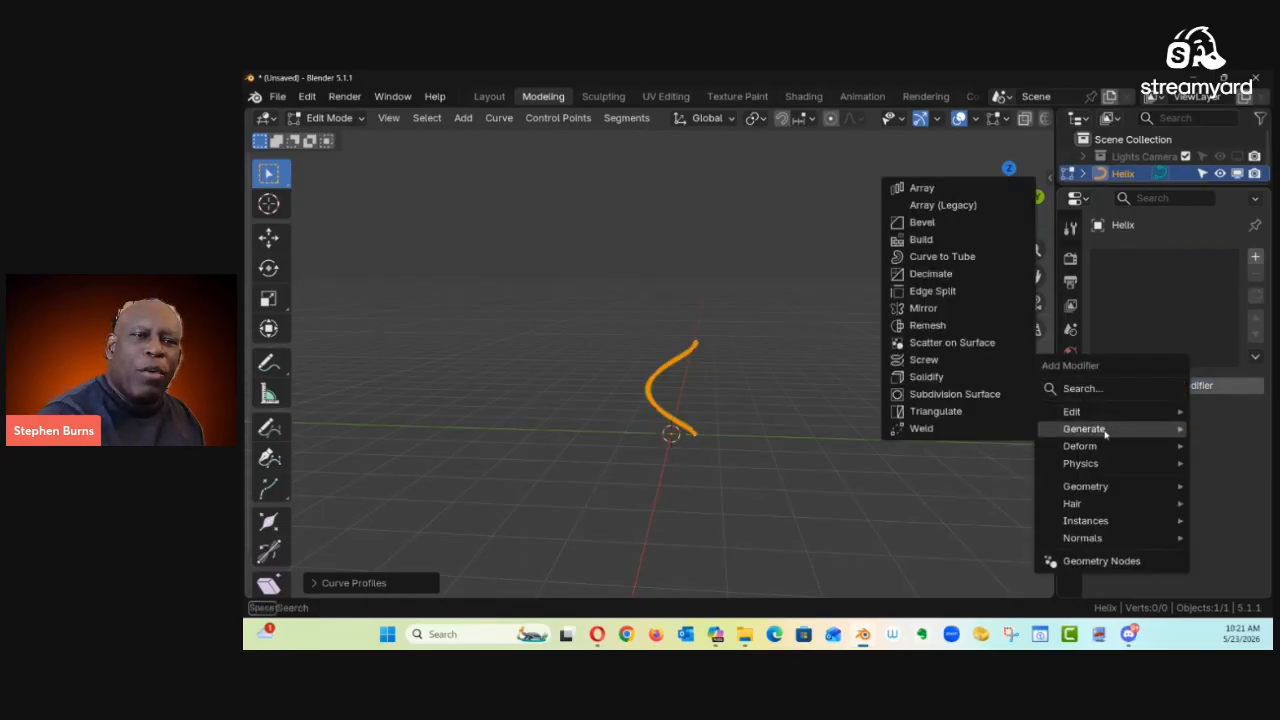
pyautogui.click(925, 360)
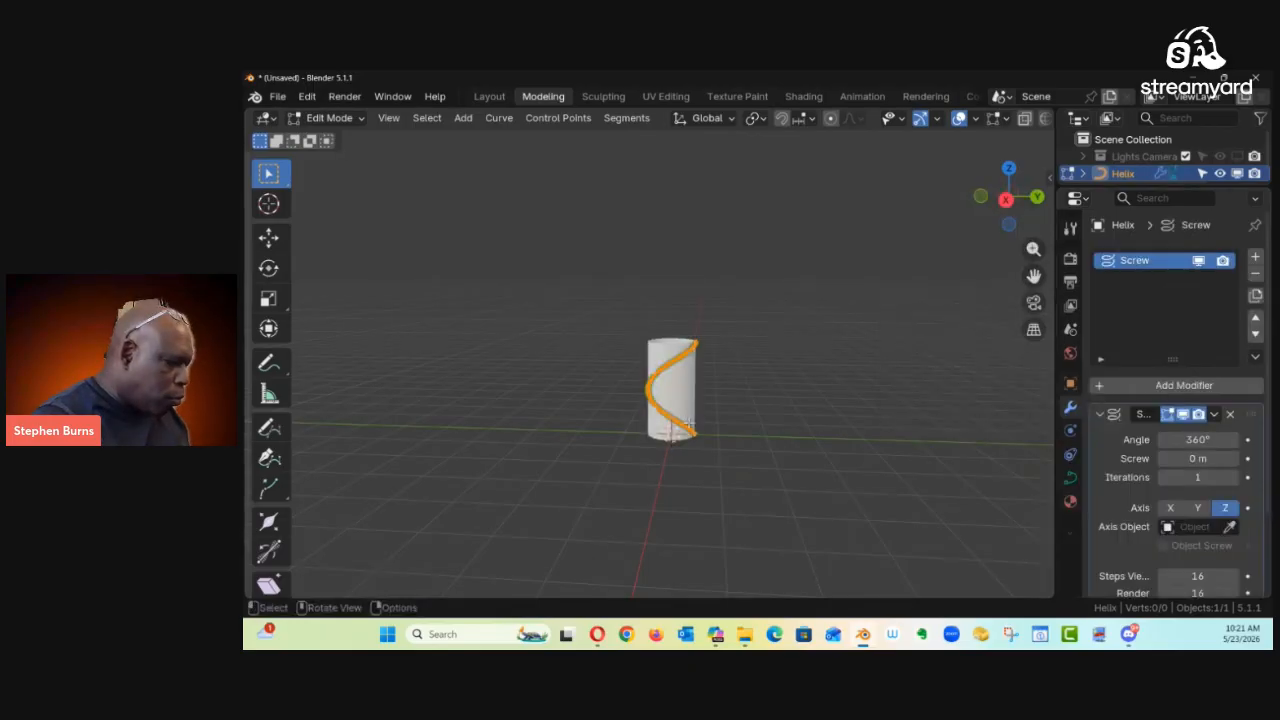
pyautogui.scroll(3, 694, 389)
pyautogui.moveTo(748, 340); pyautogui.dragTo(709, 321, button='middle')
pyautogui.keyDown('shift'); pyautogui.moveTo(740, 402); pyautogui.dragTo(706, 392, button='middle'); pyautogui.keyUp('shift')
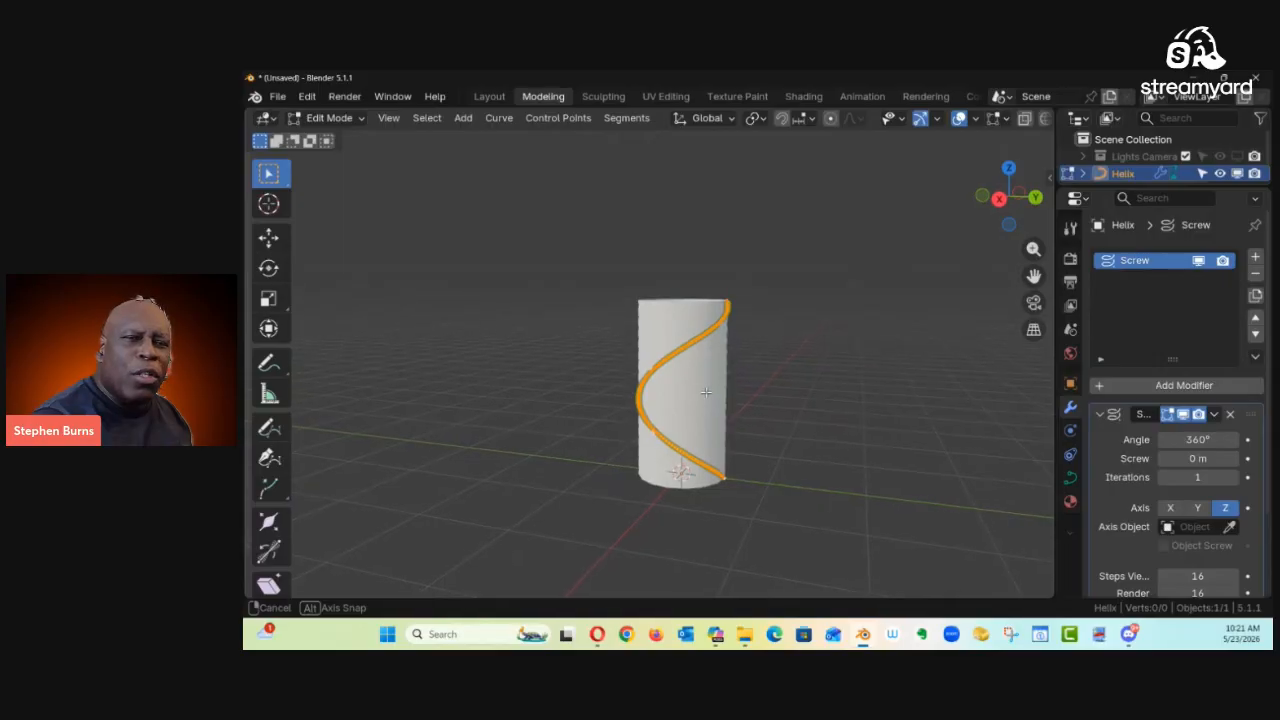
# Step: Set the Screw modifier's iterations to 2 and try the Y axis followed by the X axis
pyautogui.click(1235, 478)
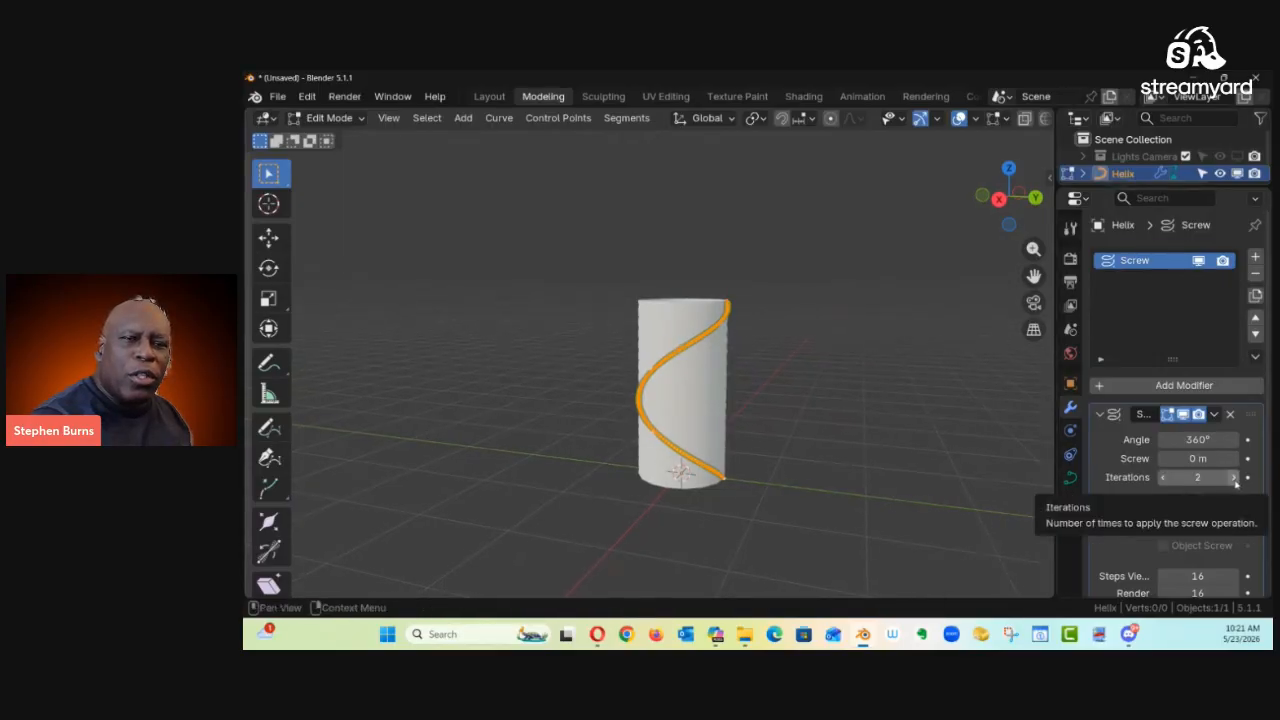
pyautogui.click(1198, 508)
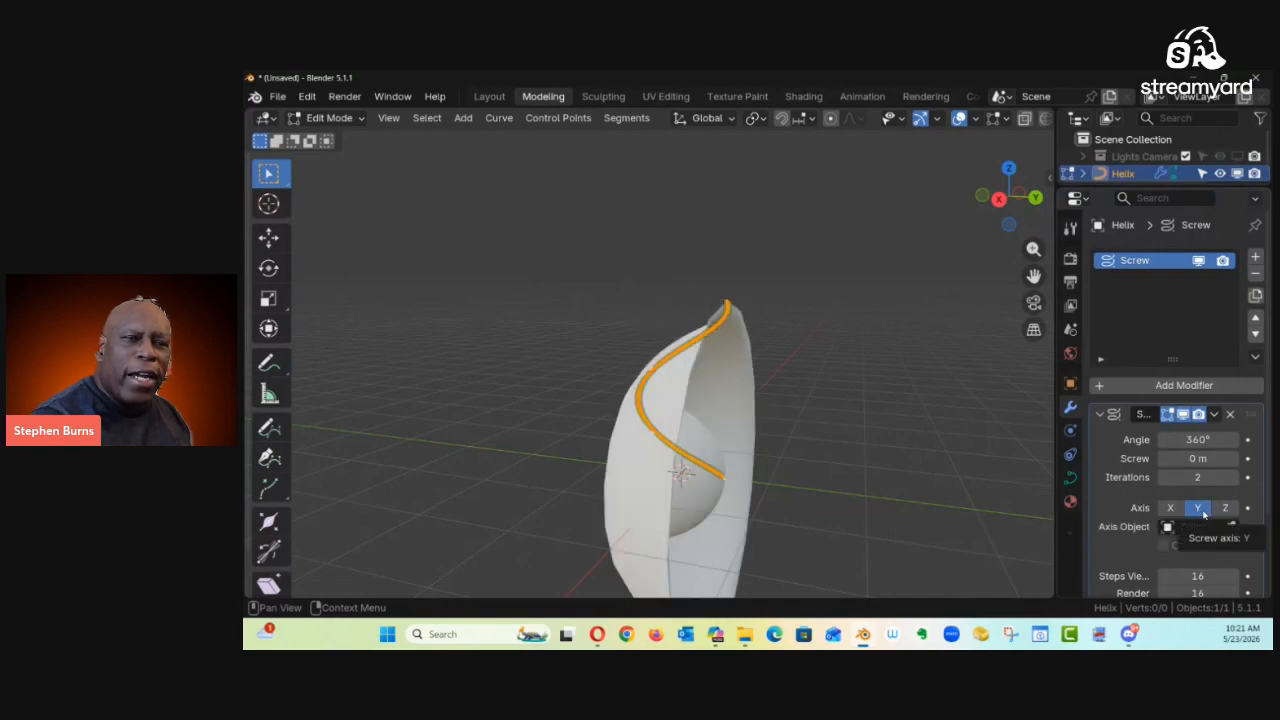
pyautogui.click(1171, 508)
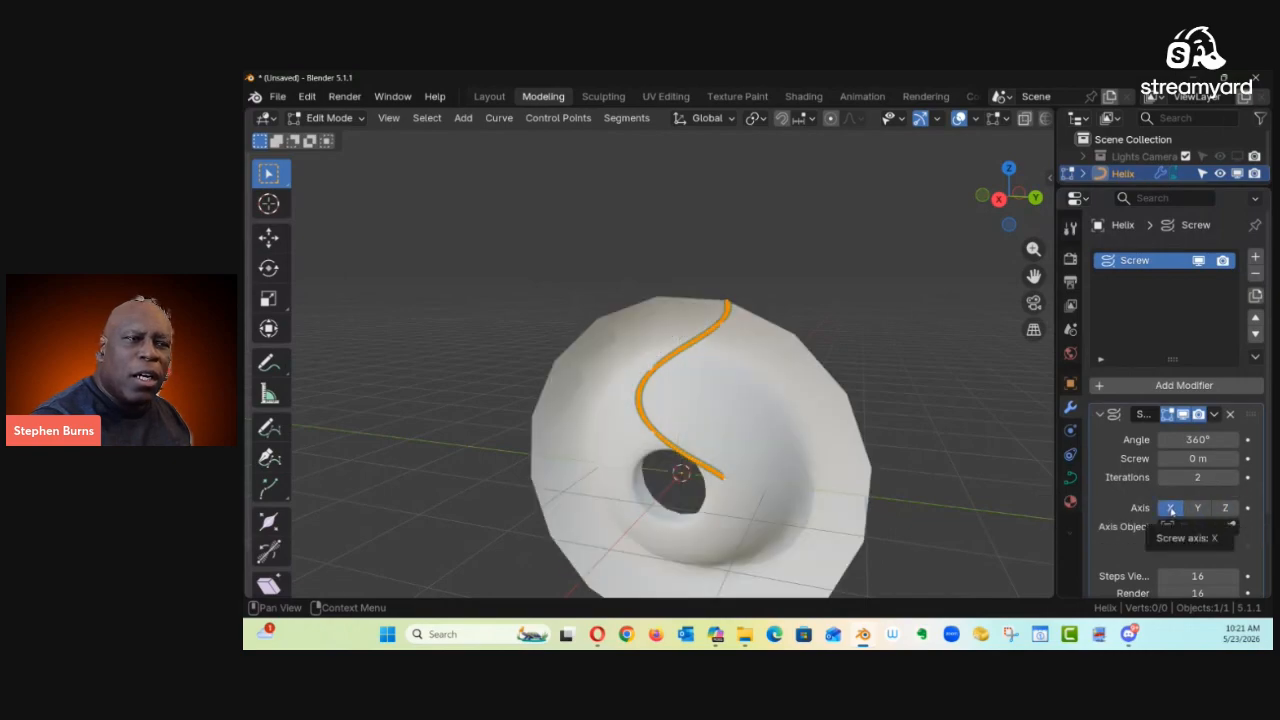
pyautogui.moveTo(906, 497); pyautogui.dragTo(816, 484, button='middle')
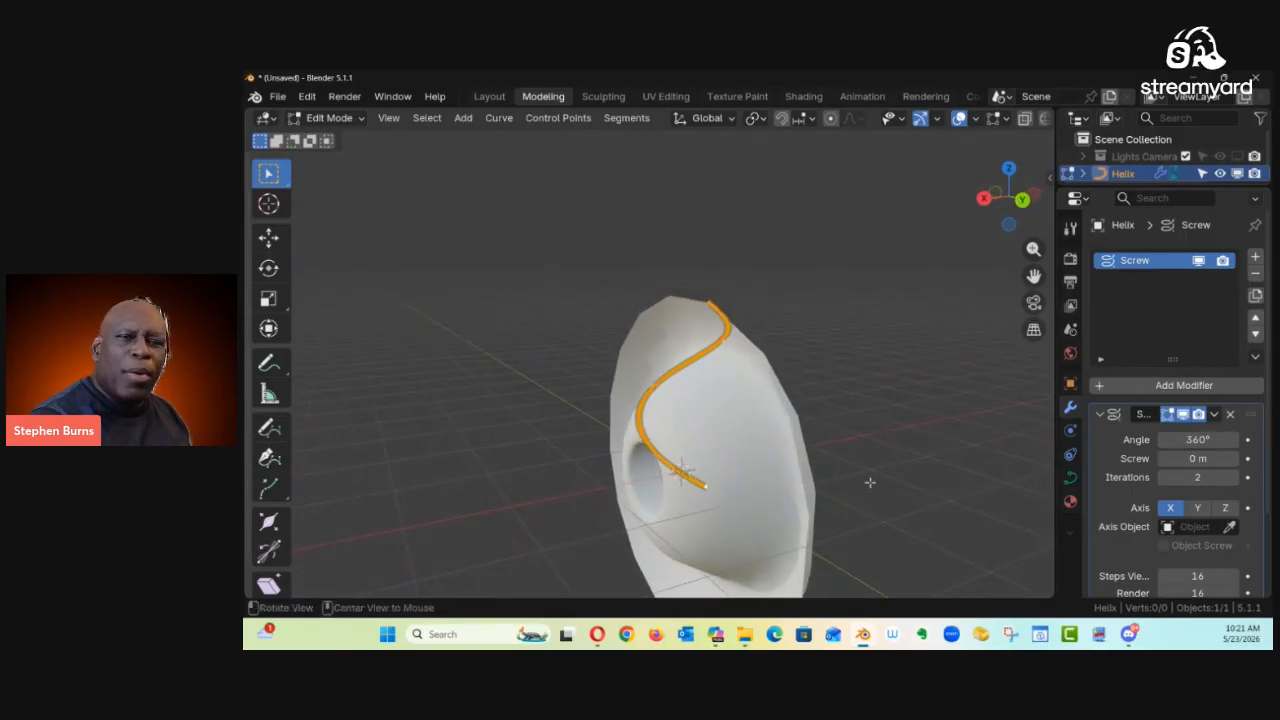
# Step: Set the Screw modifier's screw offset to 4.1 m and try the Y axis followed by the Z axis
pyautogui.moveTo(1190, 458); pyautogui.dragTo(1236, 463)
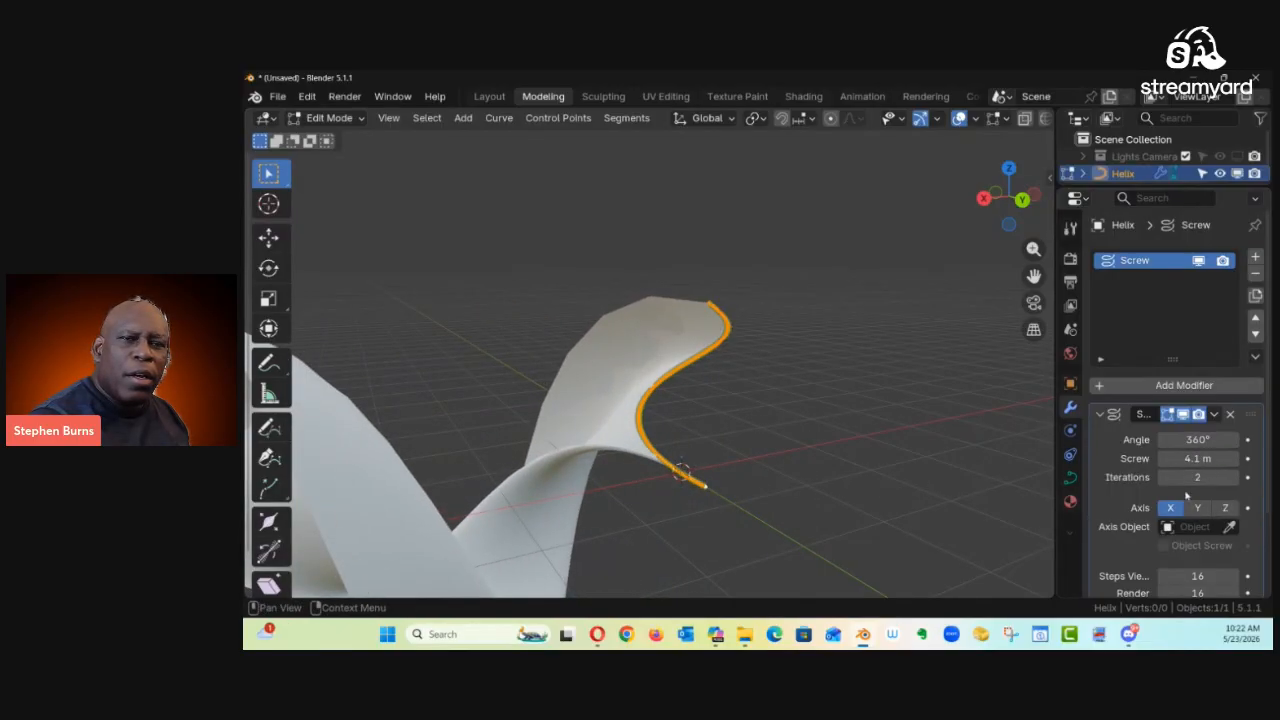
pyautogui.click(1198, 508)
pyautogui.click(1225, 508)
pyautogui.moveTo(879, 458)
pyautogui.mouseDown(button='middle')
pyautogui.moveTo(720, 526)
pyautogui.moveTo(757, 497)
pyautogui.moveTo(814, 573)
pyautogui.moveTo(840, 560)
pyautogui.moveTo(809, 591)
pyautogui.moveTo(903, 389)
pyautogui.moveTo(857, 371)
pyautogui.moveTo(830, 437)
pyautogui.moveTo(843, 460)
pyautogui.moveTo(880, 455)
pyautogui.mouseUp(button='middle')
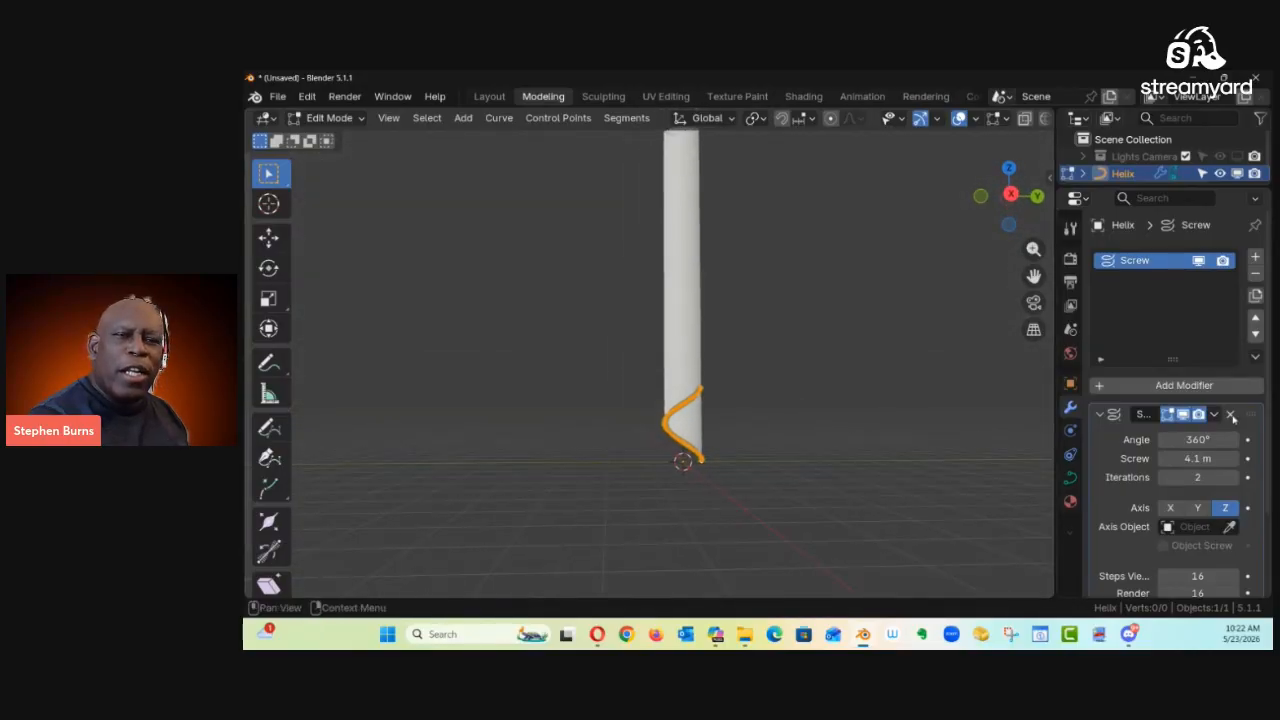
# Step: Remove the Screw modifier from the helix and add an Array (Legacy) modifier instead
pyautogui.click(1231, 415)
pyautogui.click(1195, 386)
pyautogui.moveTo(1155, 421)
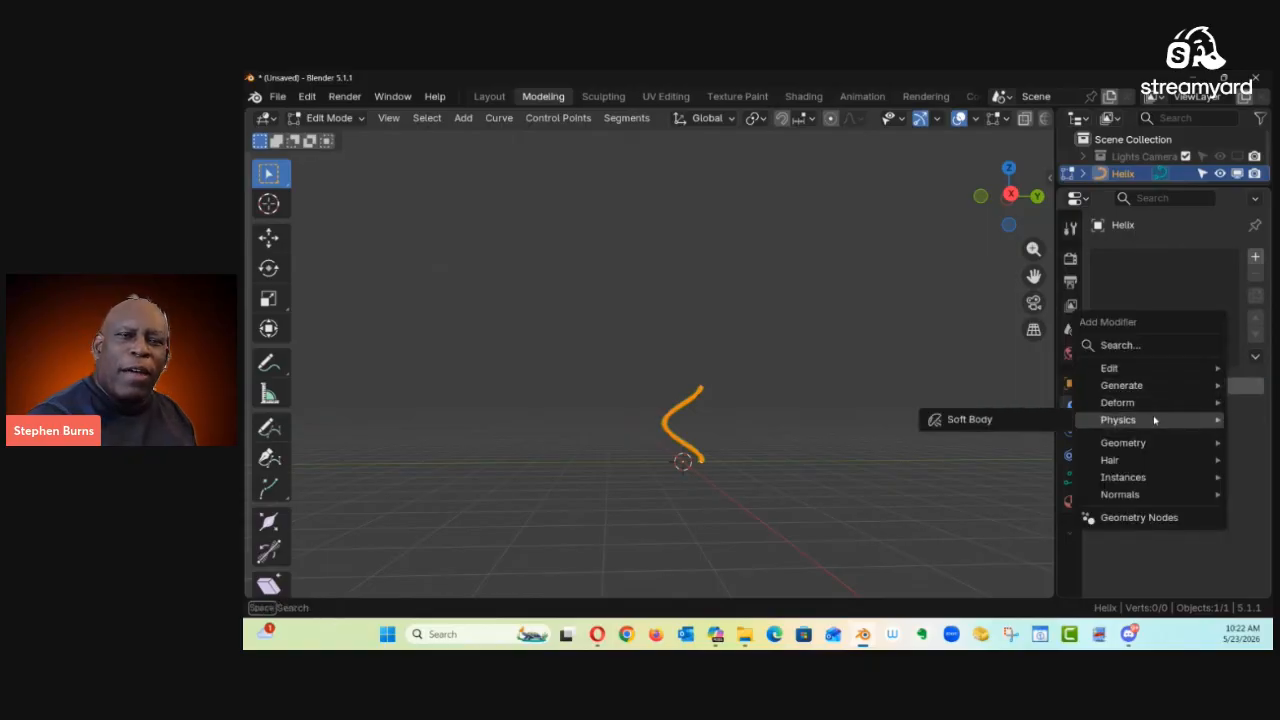
pyautogui.moveTo(1163, 392)
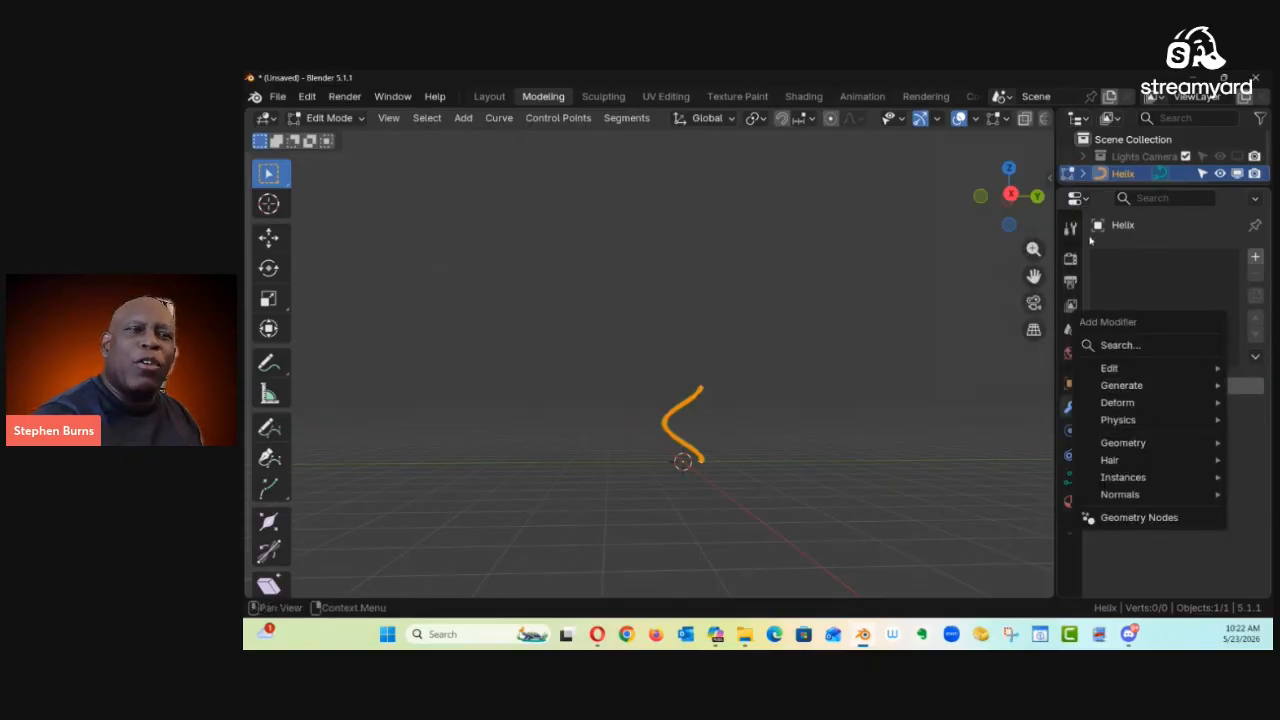
pyautogui.moveTo(1125, 386)
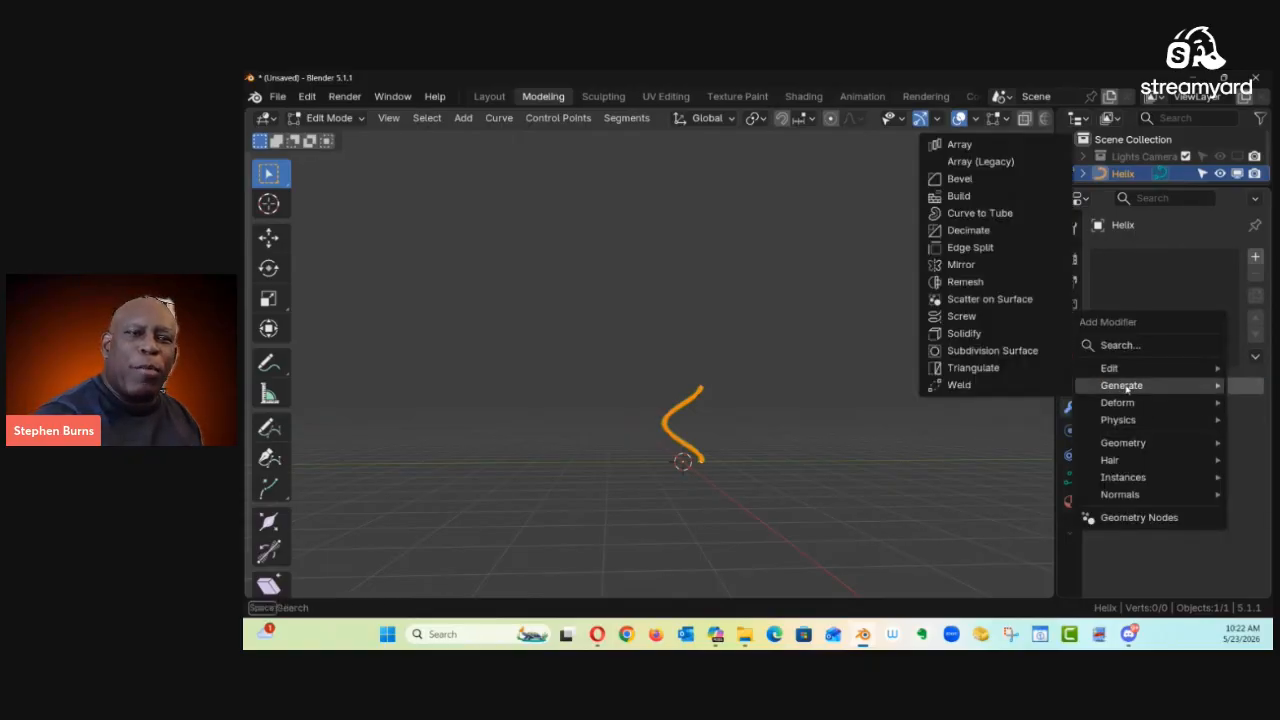
pyautogui.click(979, 163)
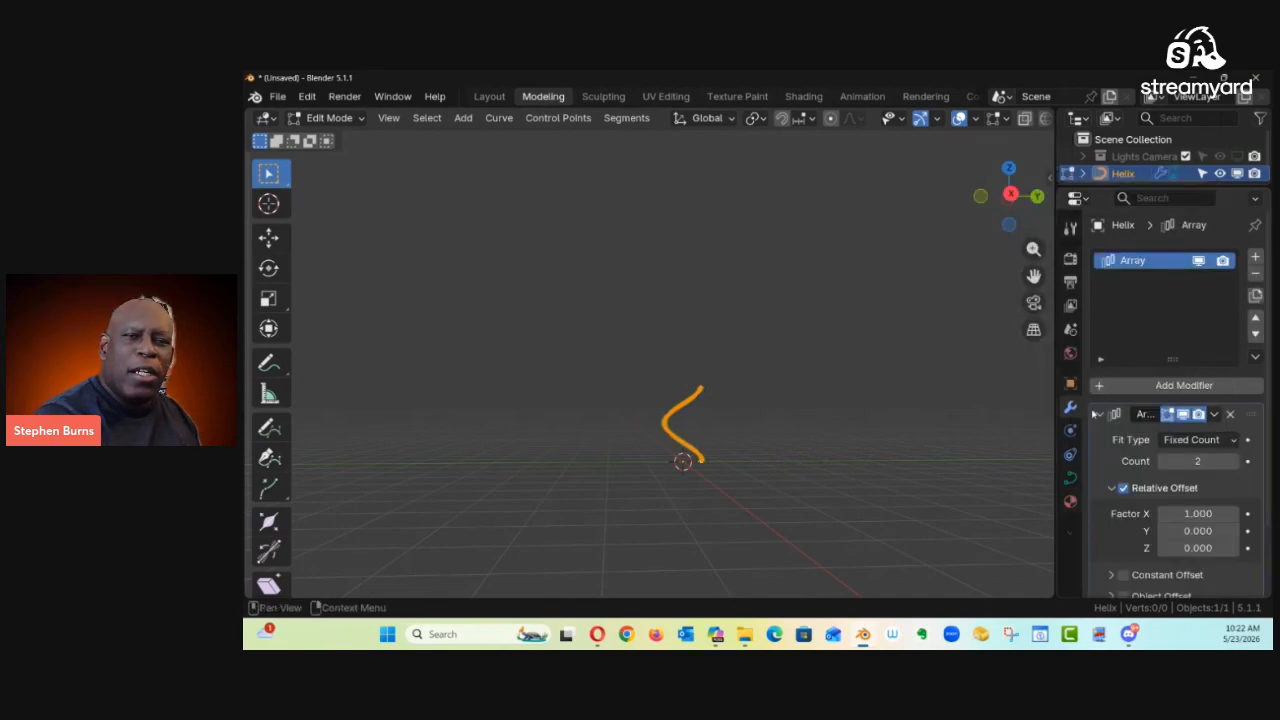
# Step: Set the array's relative offset Factor X to 0 and switch the helix to Object Mode
pyautogui.click(1197, 514)
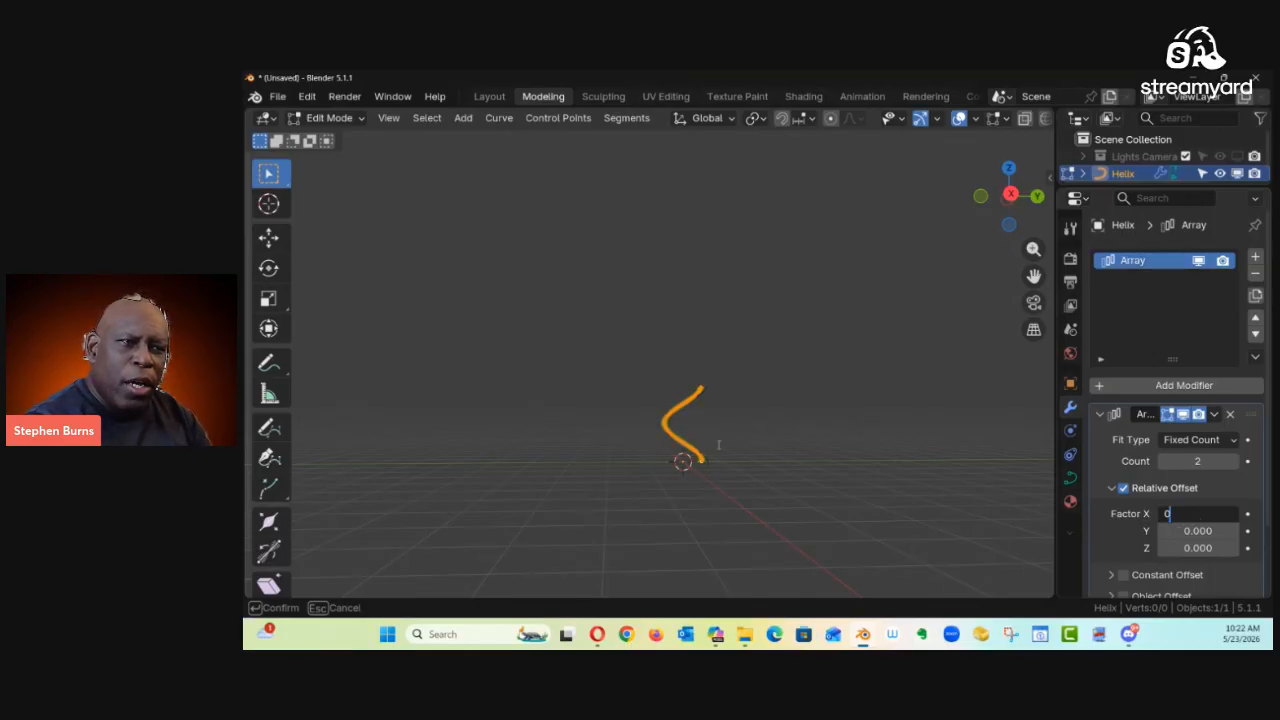
pyautogui.press('Return')
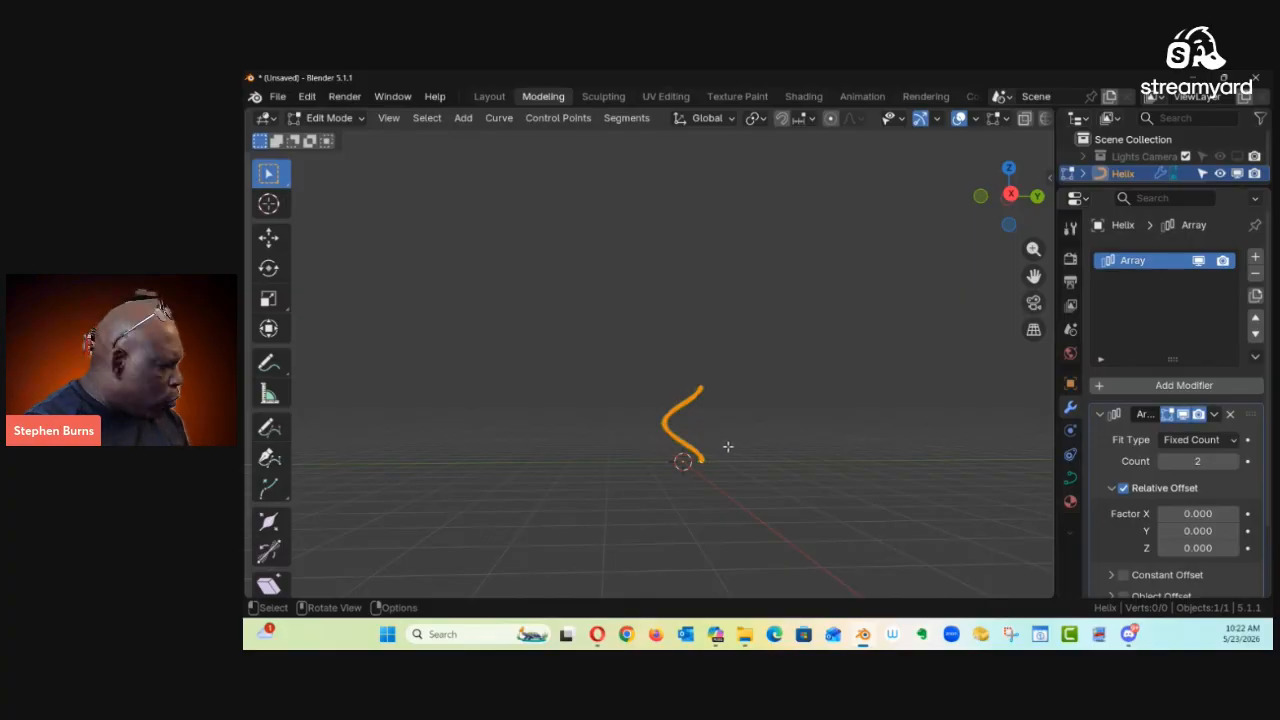
pyautogui.hotkey('ctrl', 'Tab')
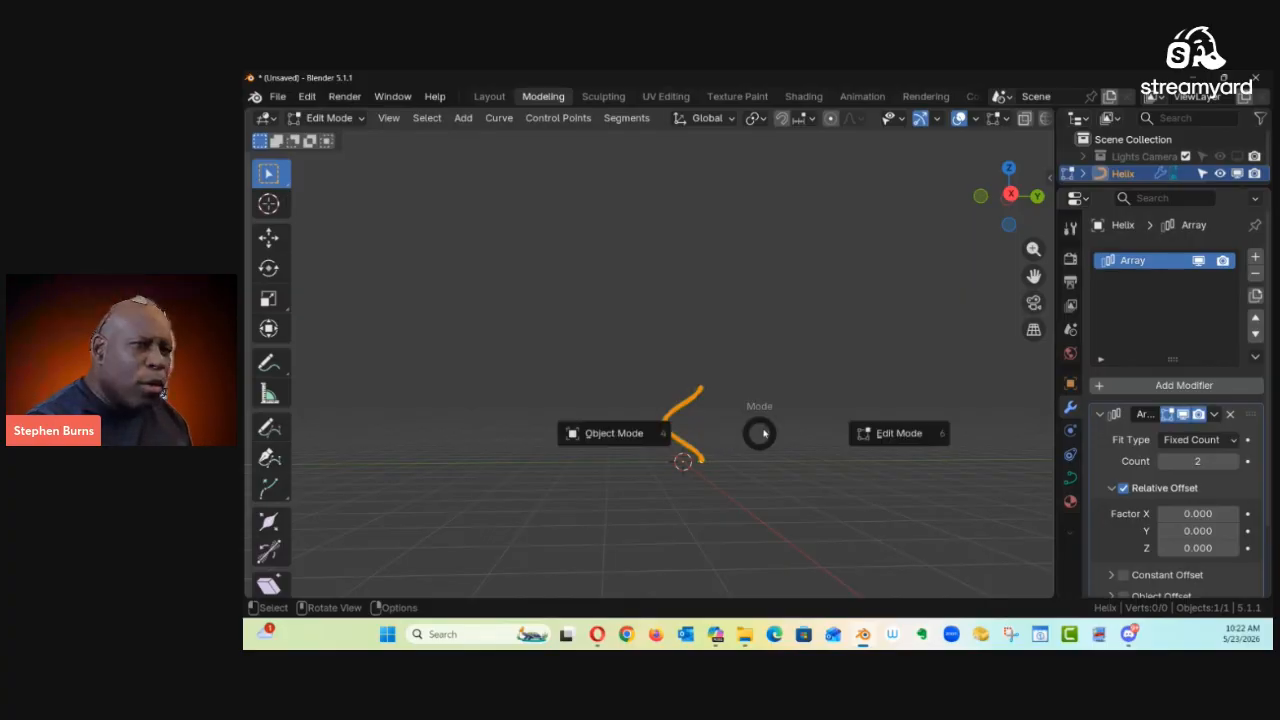
pyautogui.click(614, 434)
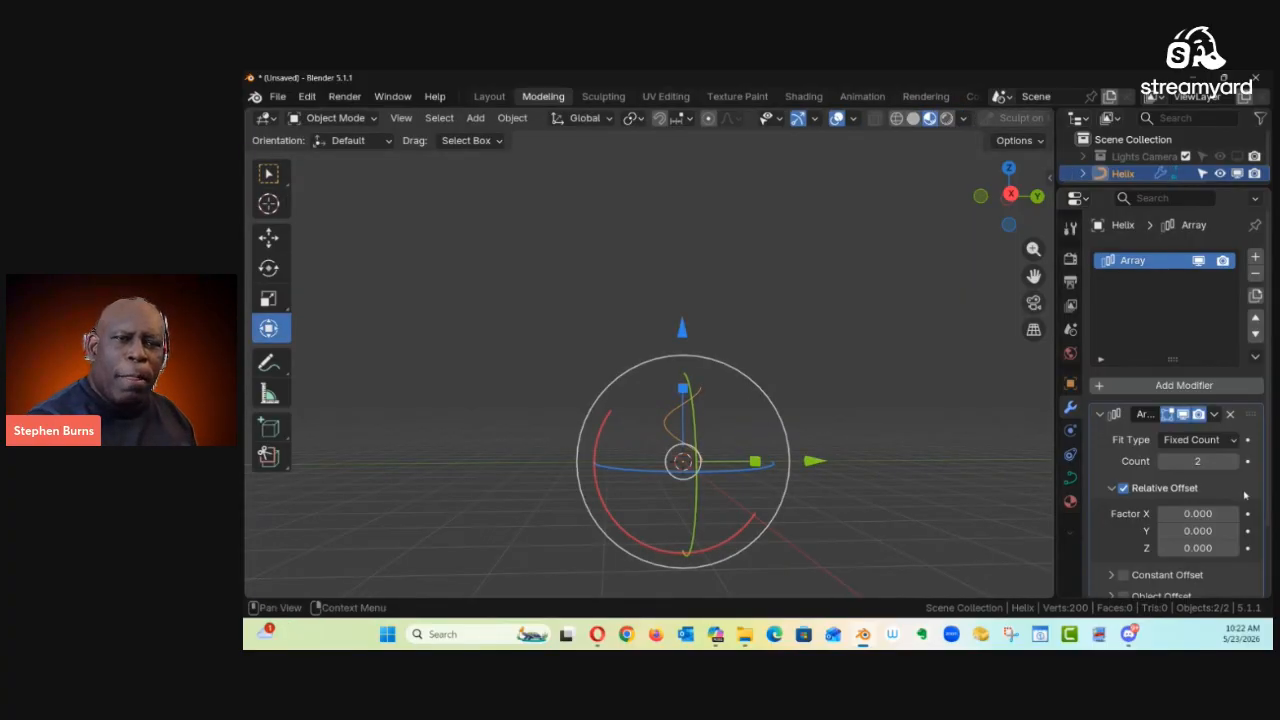
# Step: Set the array's relative offset Z factor to 1 and its count to 3
pyautogui.click(1198, 548)
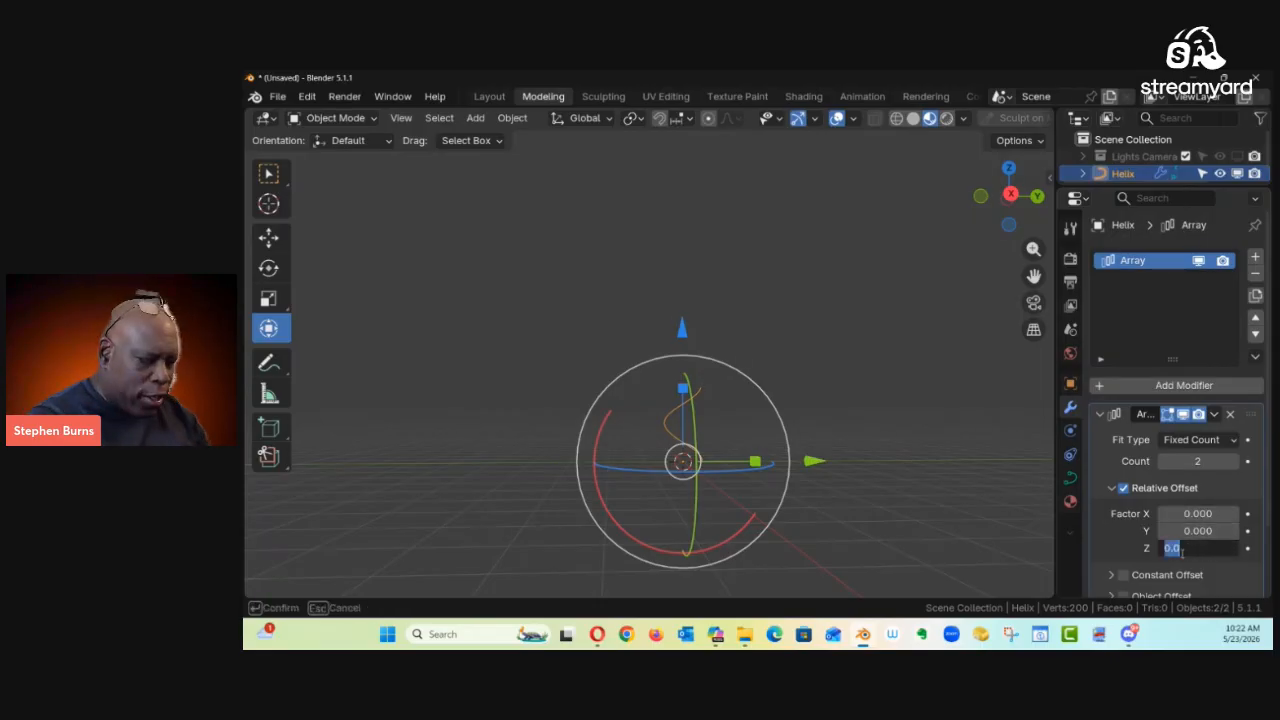
pyautogui.write('1')
pyautogui.press('Return')
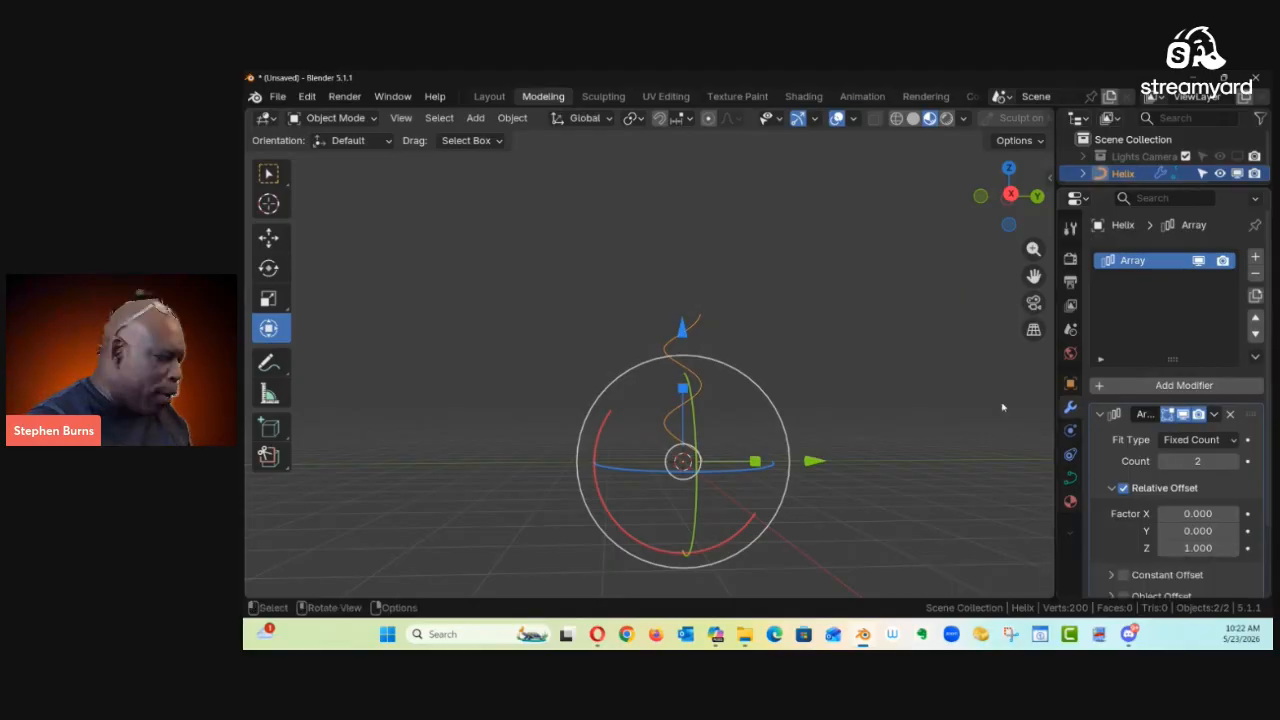
pyautogui.moveTo(914, 420); pyautogui.dragTo(1018, 444, button='middle')
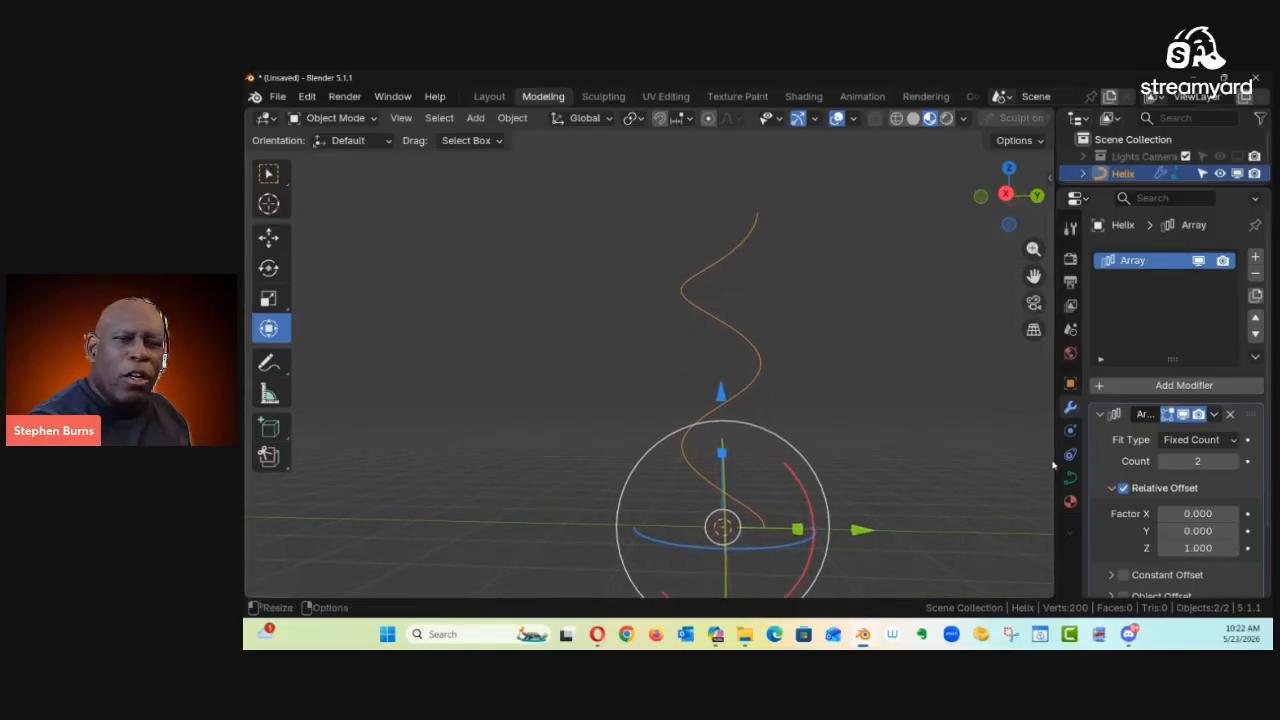
pyautogui.moveTo(880, 437); pyautogui.dragTo(686, 366, button='middle')
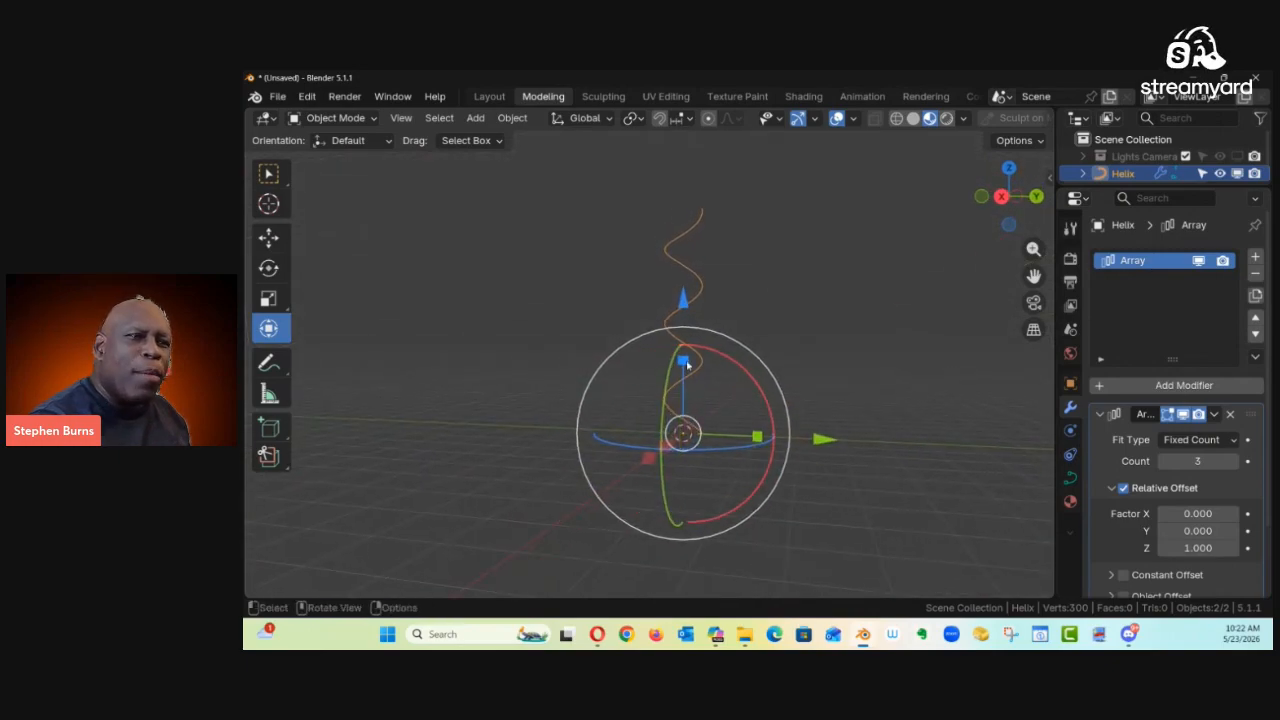
# Step: Compress the arrayed helix along the Z axis to about 0.28 of its height
pyautogui.moveTo(686, 364); pyautogui.dragTo(686, 380)
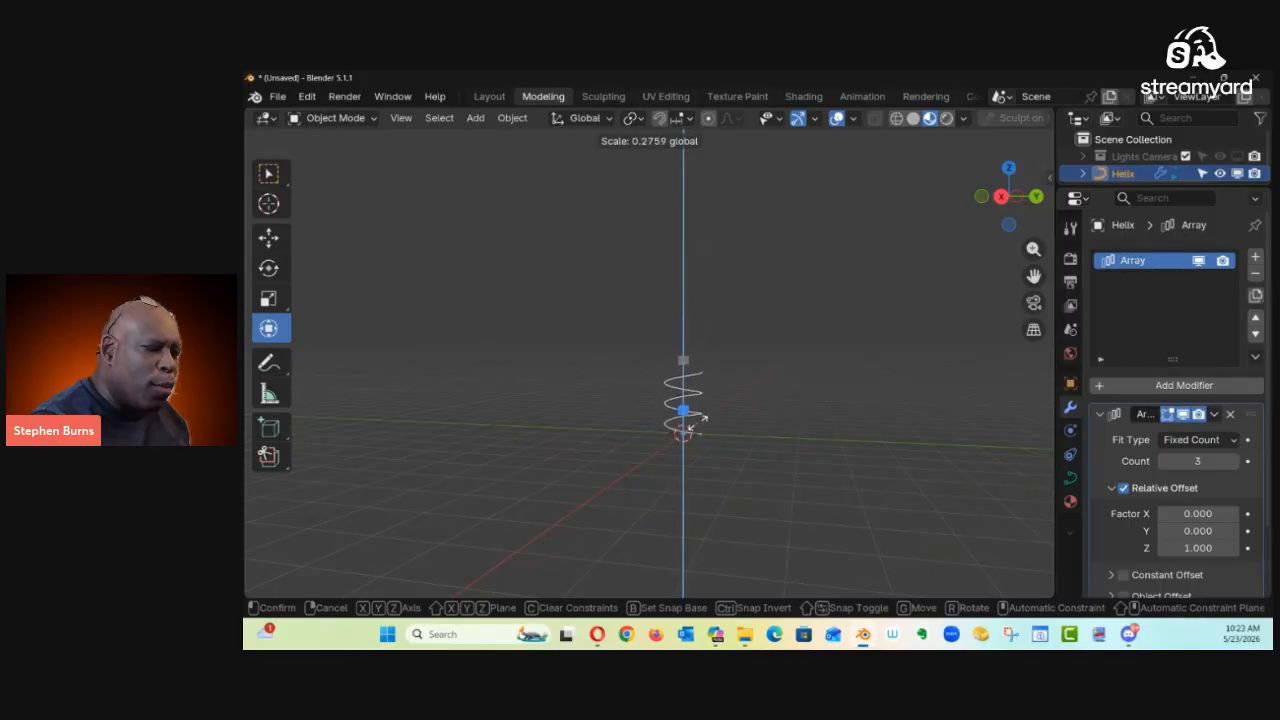
pyautogui.moveTo(704, 423); pyautogui.dragTo(703, 421)
pyautogui.keyDown('ctrl'); pyautogui.moveTo(714, 423); pyautogui.dragTo(770, 415, button='middle'); pyautogui.keyUp('ctrl')
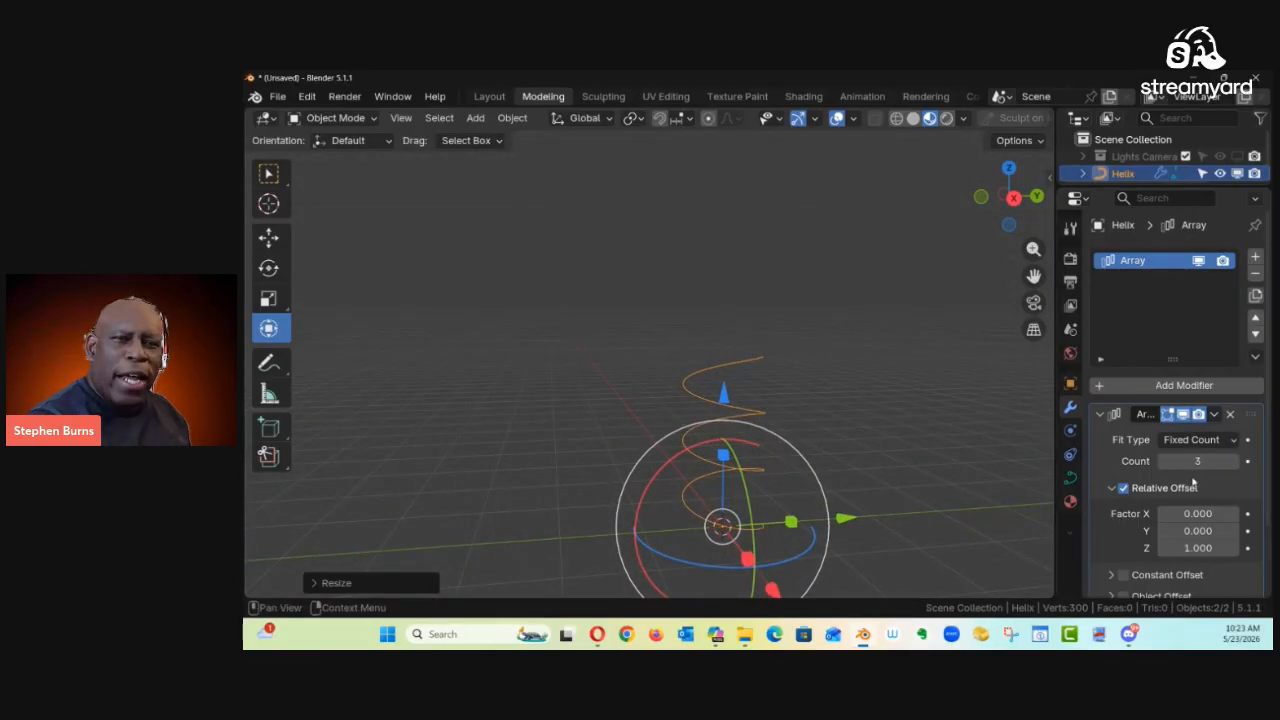
# Step: Raise the helix array's count to 7
pyautogui.click(1237, 463)
pyautogui.click(1237, 463)
pyautogui.click(1237, 463)
pyautogui.click(1237, 463)
# Step: Stretch the arrayed helix along the Z axis so its coils are spaced farther apart
pyautogui.moveTo(731, 399); pyautogui.dragTo(714, 424, button='middle')
pyautogui.moveTo(712, 423); pyautogui.dragTo(714, 472)
pyautogui.moveTo(723, 471); pyautogui.dragTo(714, 424, button='middle')
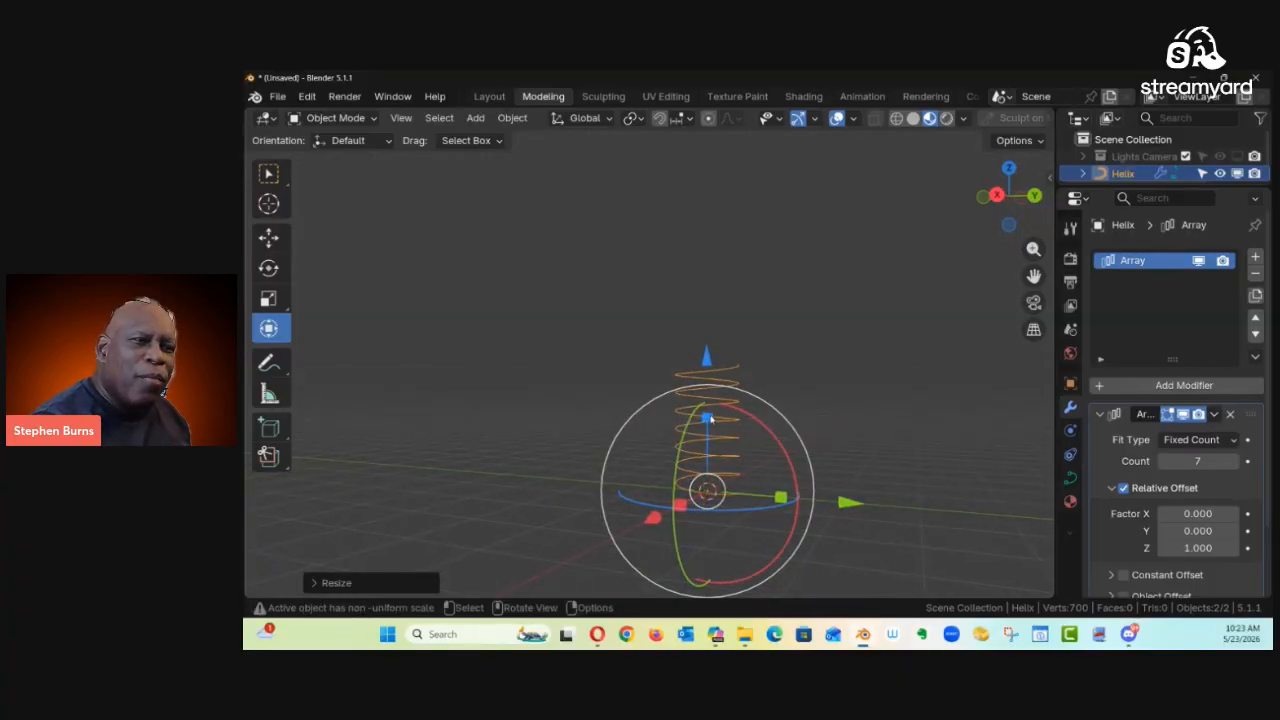
pyautogui.moveTo(710, 420); pyautogui.dragTo(709, 395)
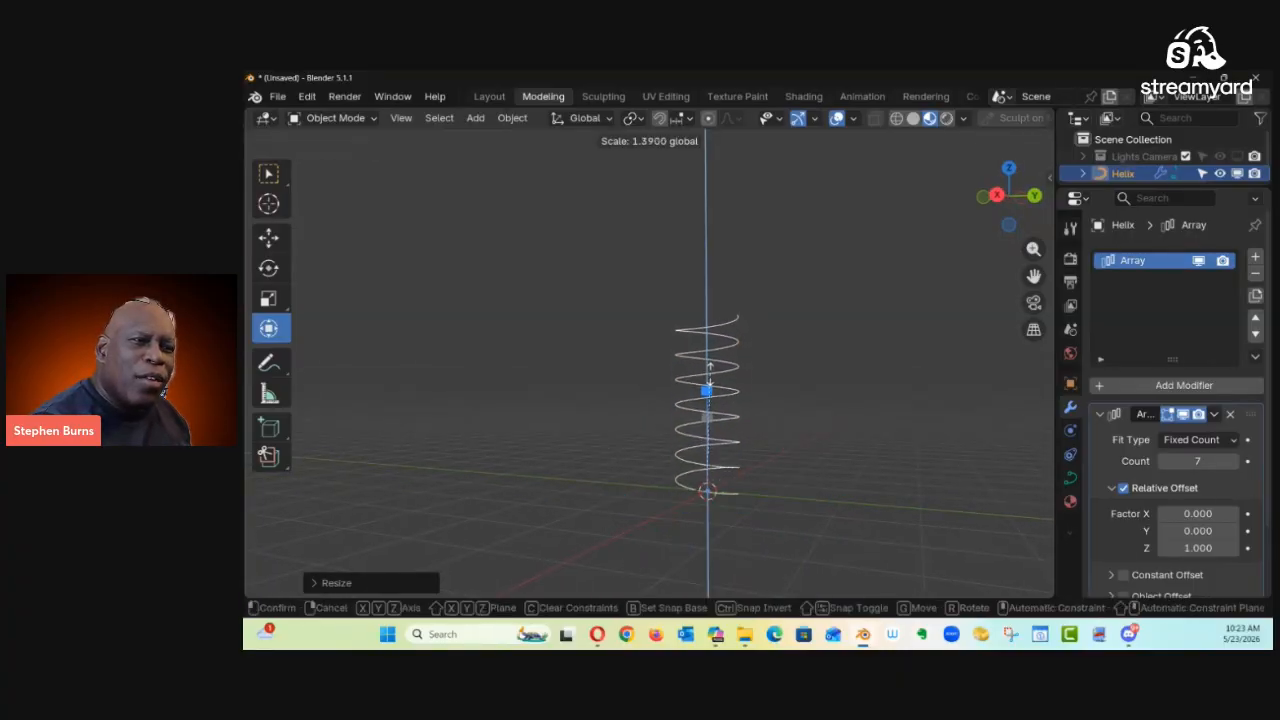
pyautogui.moveTo(712, 362); pyautogui.dragTo(718, 385)
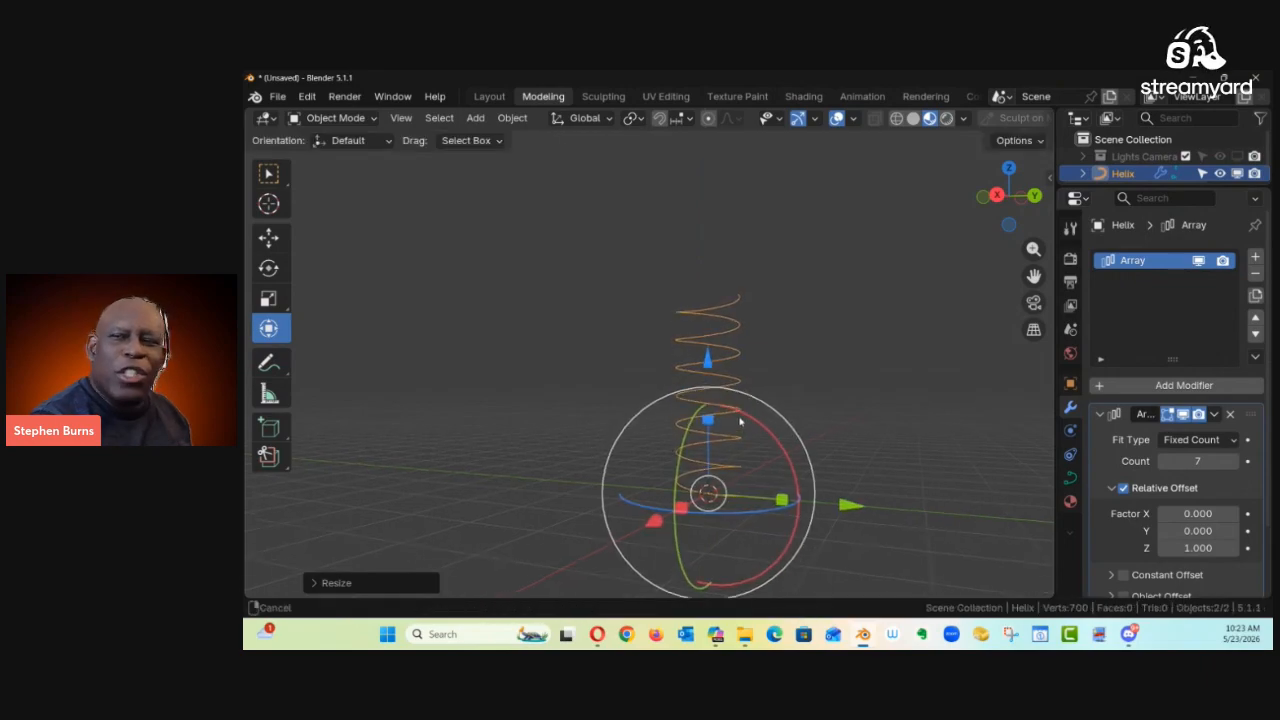
pyautogui.scroll(2, 780, 414)
pyautogui.keyDown('shift'); pyautogui.moveTo(779, 413); pyautogui.dragTo(826, 408, button='middle'); pyautogui.keyUp('shift')
pyautogui.keyDown('shift'); pyautogui.moveTo(804, 411); pyautogui.dragTo(768, 391, button='middle'); pyautogui.keyUp('shift')
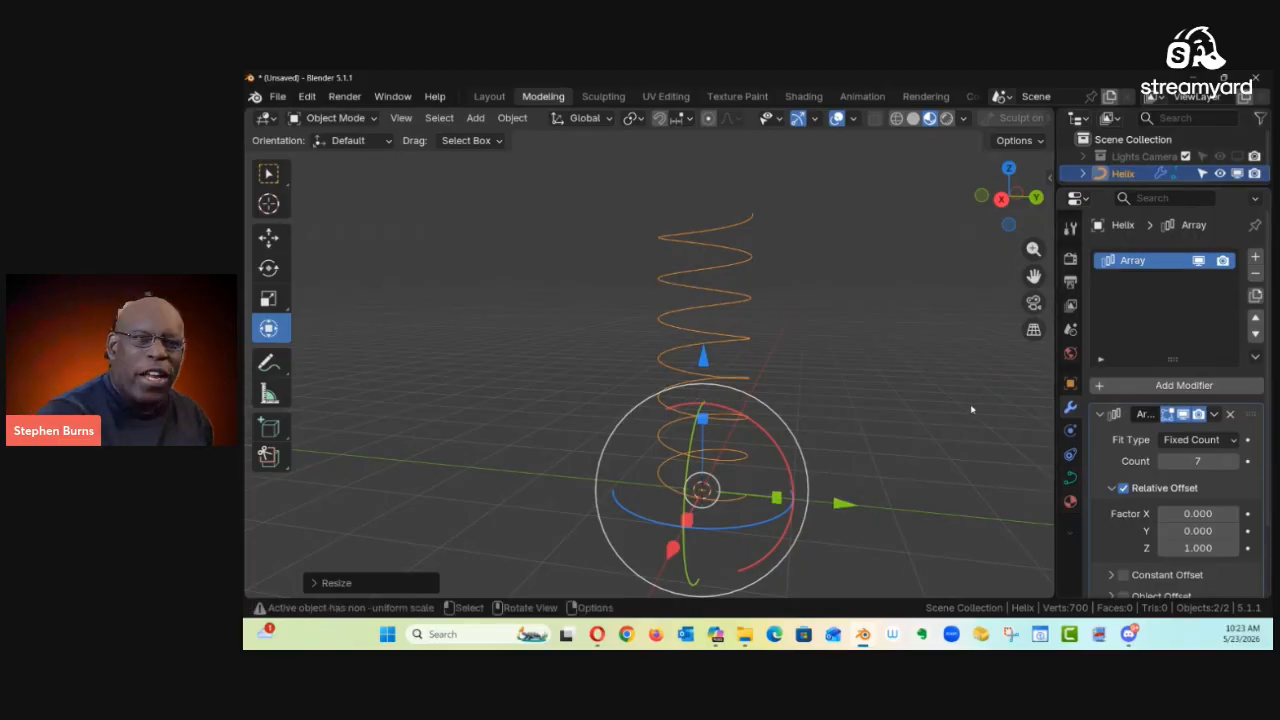
# Step: Thicken the helix curve into a round tube by setting its Geometry Bevel Depth to 0.23 m
pyautogui.click(1070, 479)
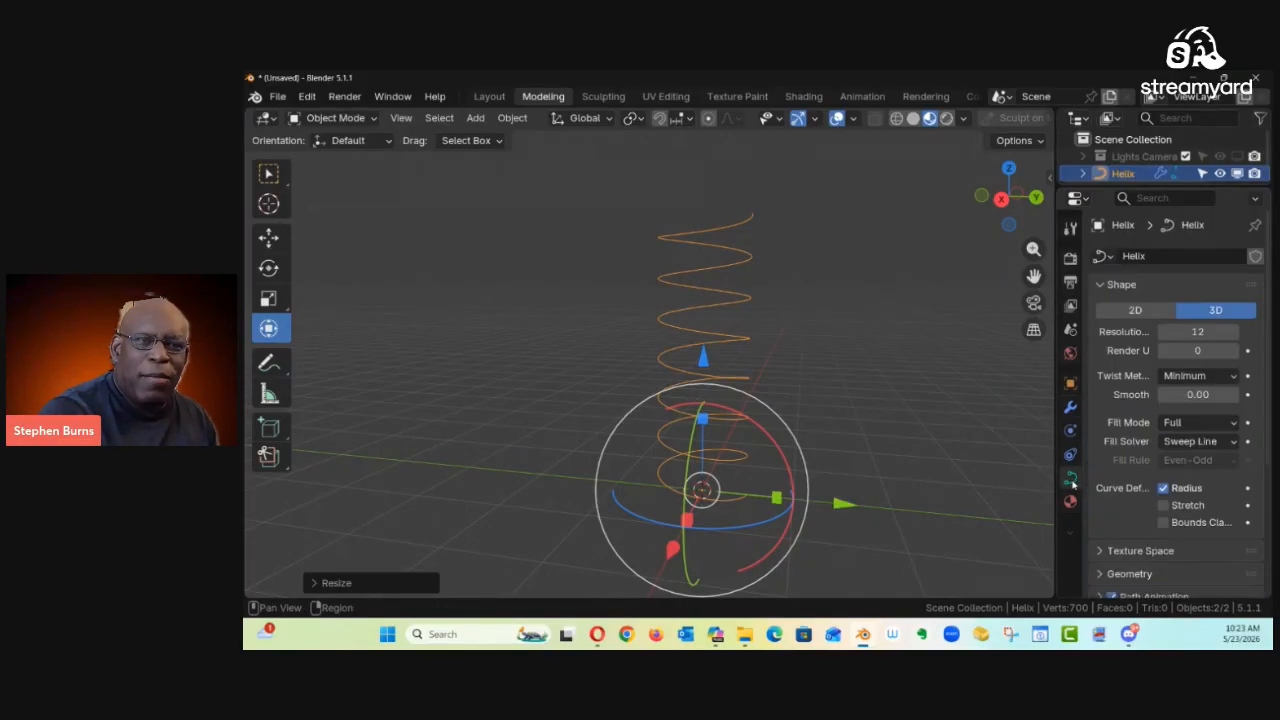
pyautogui.moveTo(1057, 402); pyautogui.dragTo(960, 405)
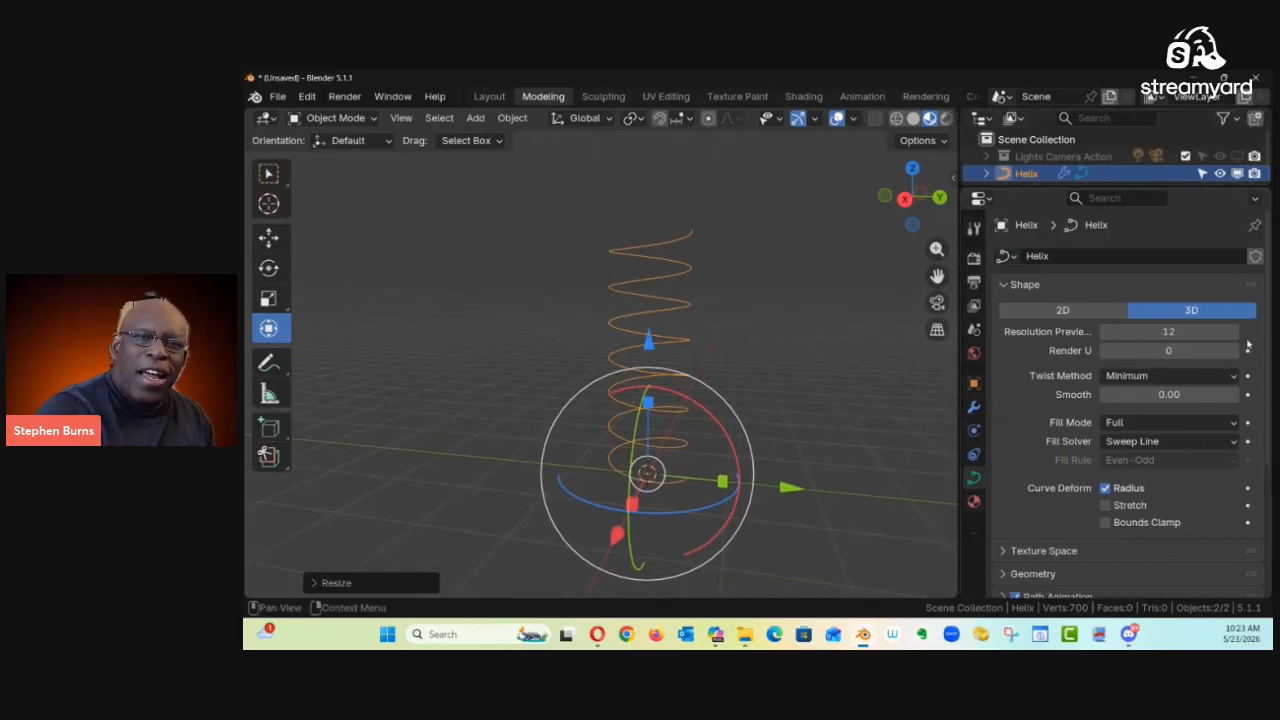
pyautogui.moveTo(1266, 349); pyautogui.dragTo(1266, 358)
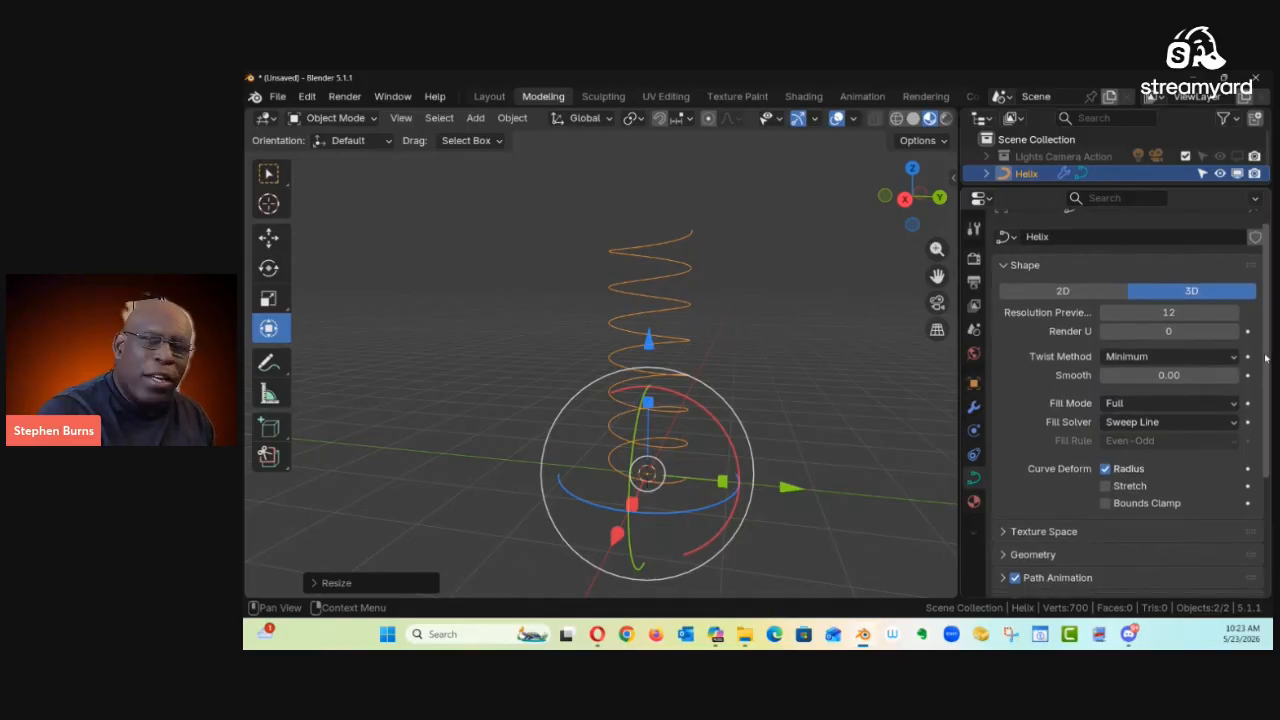
pyautogui.moveTo(1266, 358); pyautogui.dragTo(1270, 423)
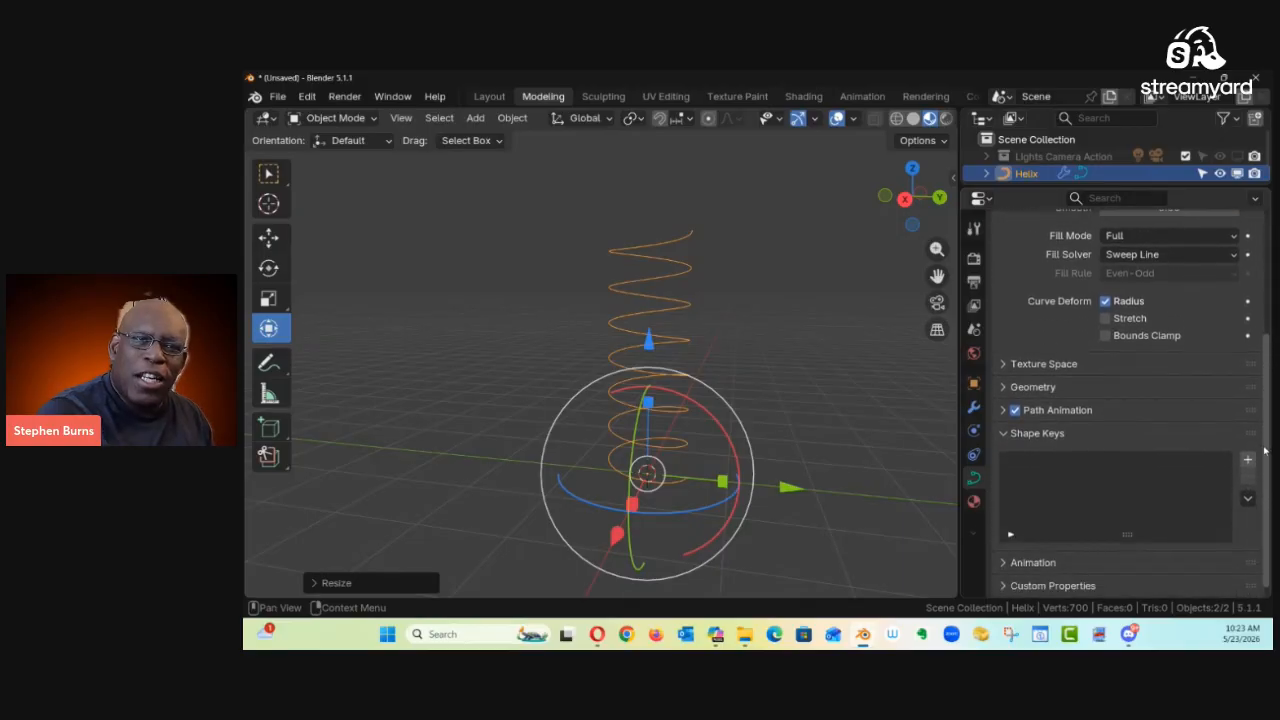
pyautogui.scroll(2, 1265, 437)
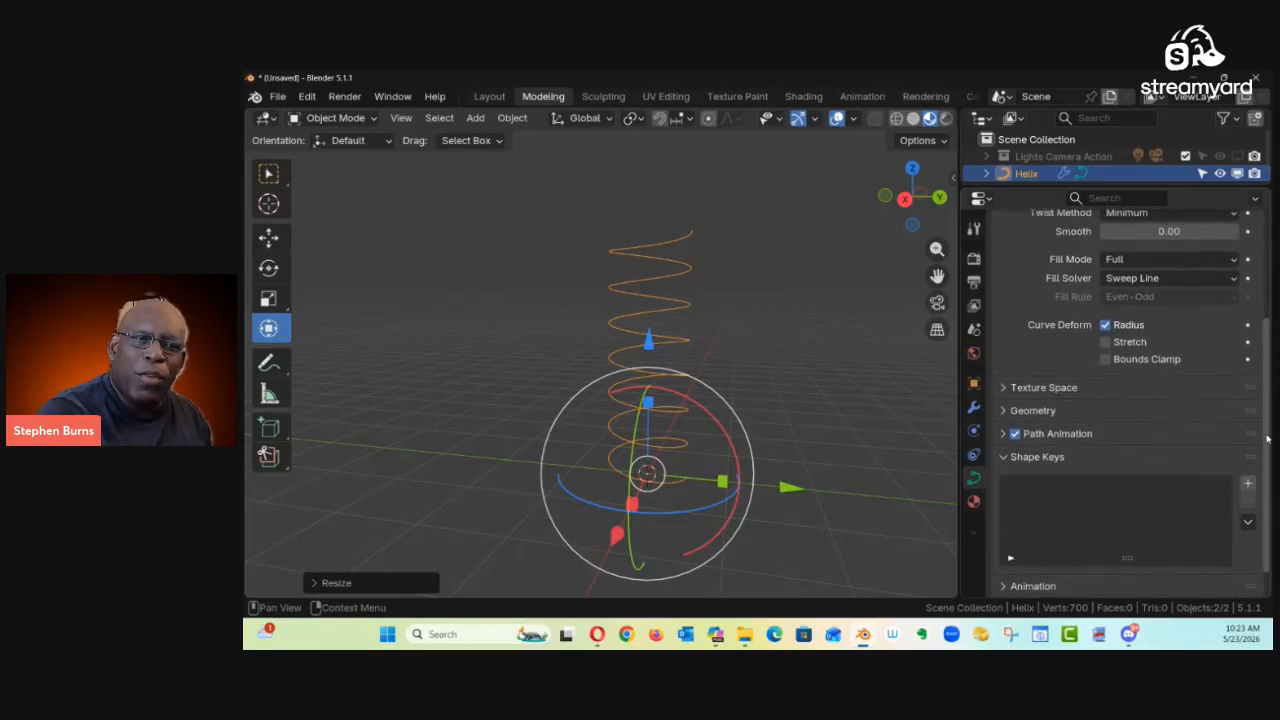
pyautogui.click(1006, 424)
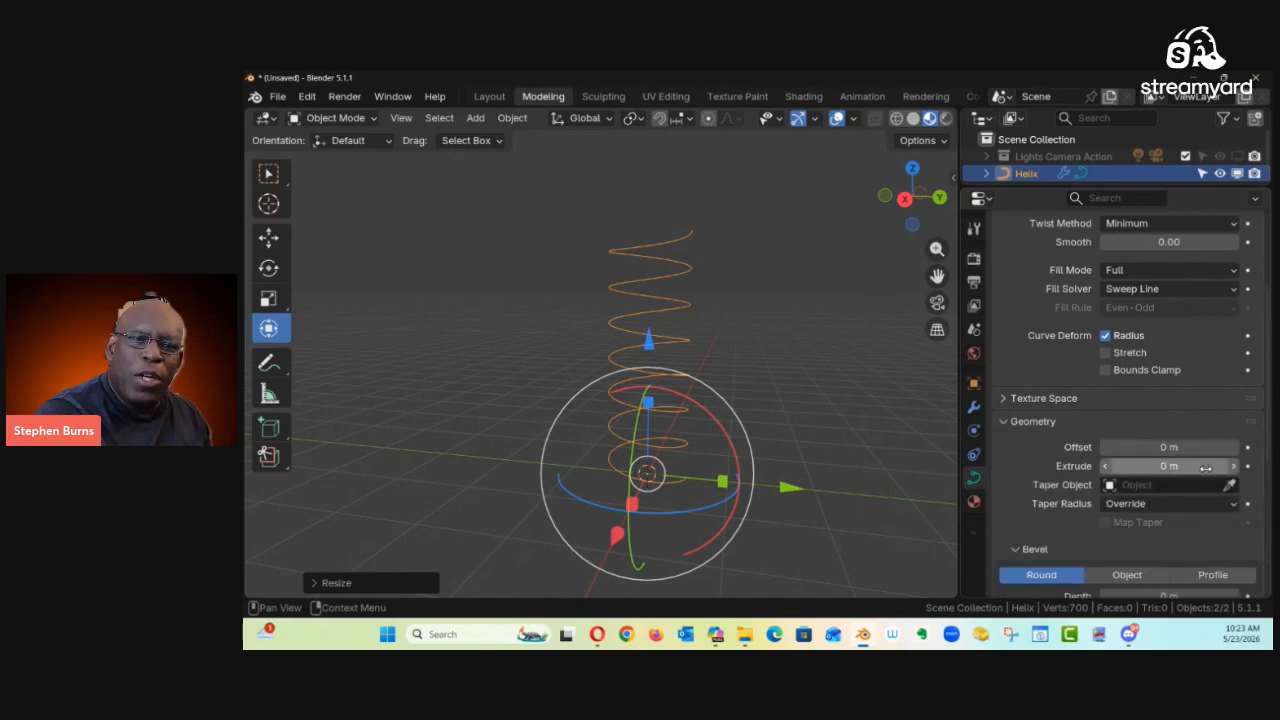
pyautogui.scroll(-5, 1100, 420)
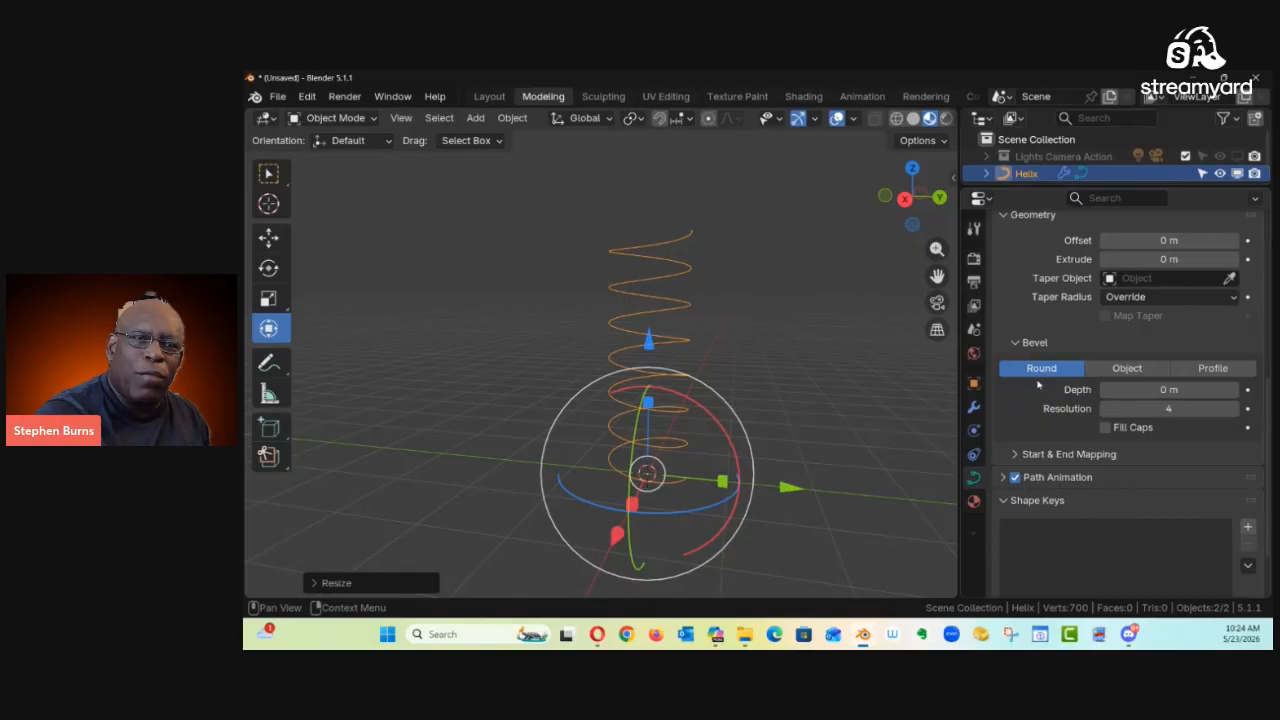
pyautogui.moveTo(1165, 390); pyautogui.dragTo(1185, 392)
# Step: Stretch the thickened helix along the Z axis to about three times its height
pyautogui.moveTo(782, 425); pyautogui.dragTo(651, 471, button='middle')
pyautogui.moveTo(632, 362); pyautogui.dragTo(641, 327)
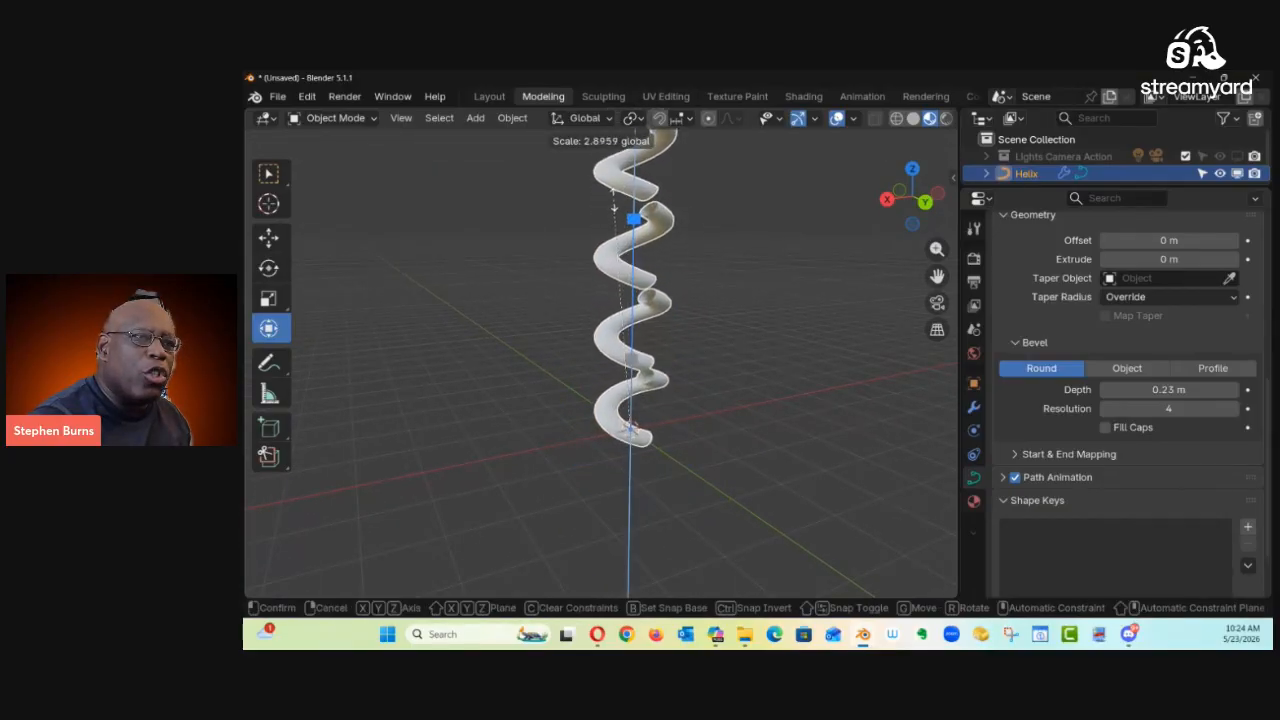
pyautogui.moveTo(591, 163); pyautogui.dragTo(597, 135)
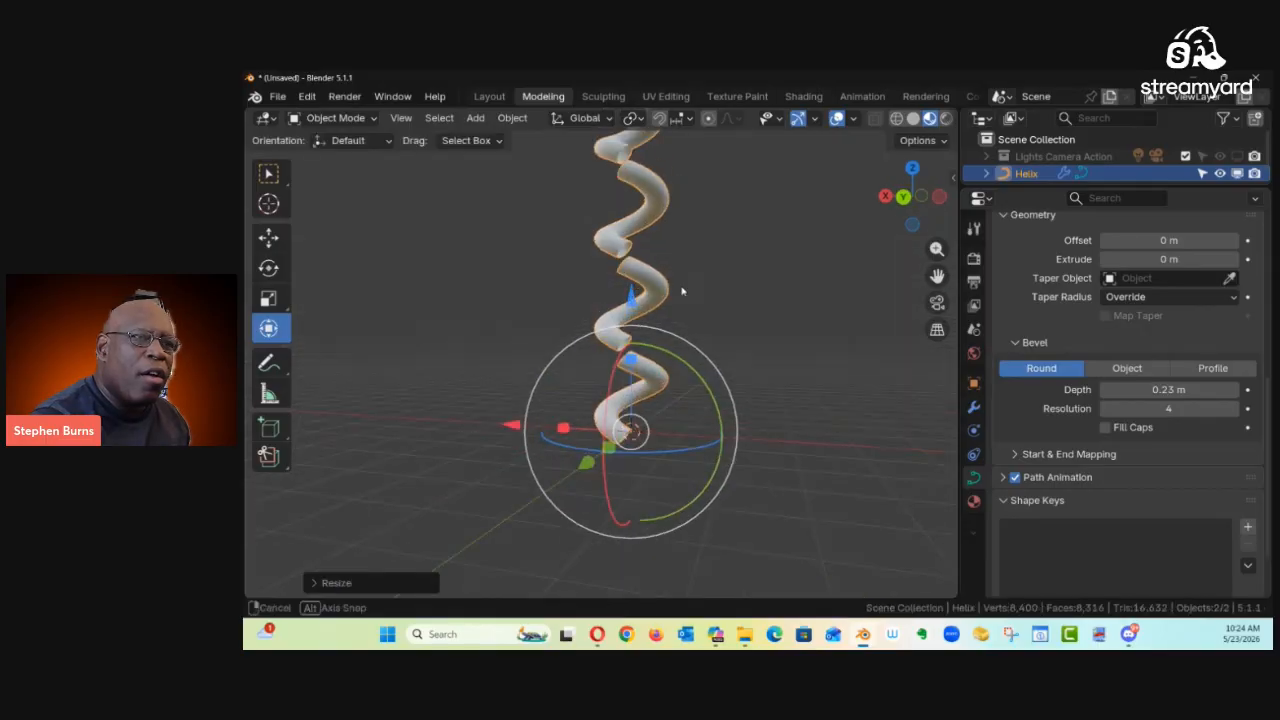
pyautogui.moveTo(356, 313); pyautogui.dragTo(746, 491, button='middle')
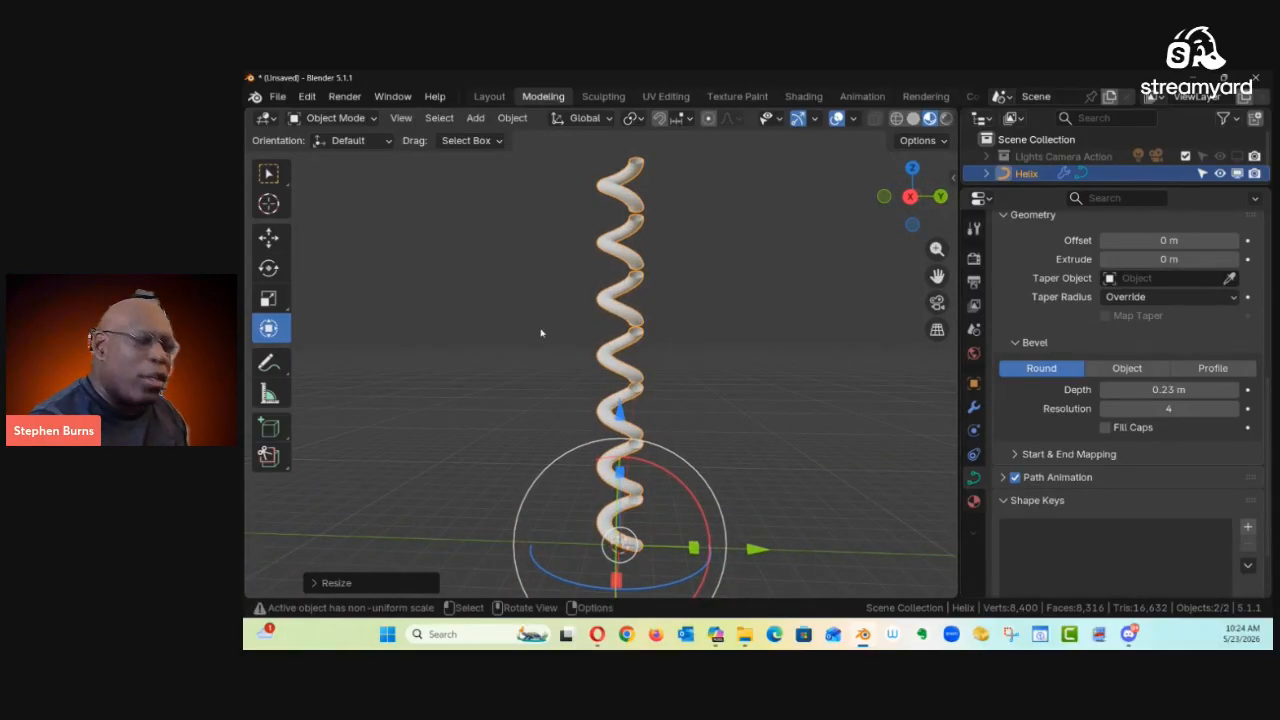
# Step: Switch the helix to Edit Mode and set its bevel depth to 0 m
pyautogui.hotkey('ctrl', 'Tab')
pyautogui.click(786, 345)
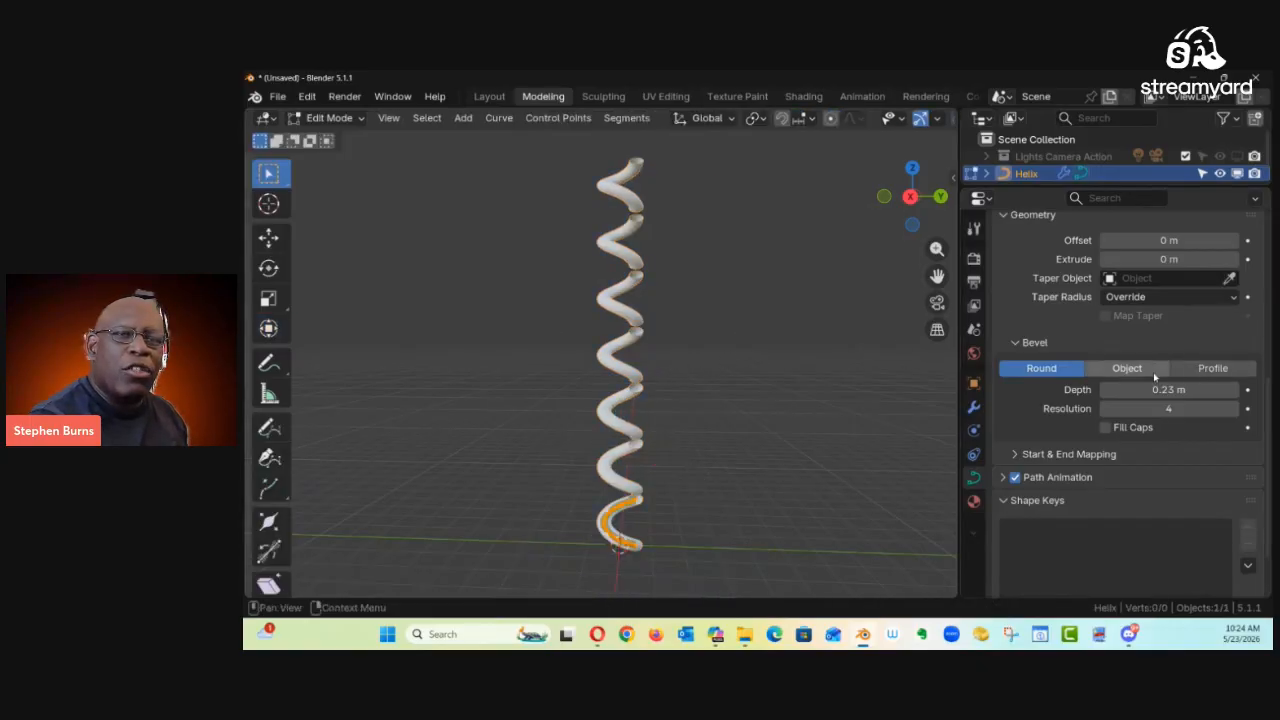
pyautogui.moveTo(1167, 389); pyautogui.dragTo(952, 395)
pyautogui.moveTo(723, 388); pyautogui.dragTo(652, 470, button='middle')
pyautogui.moveTo(1108, 189); pyautogui.dragTo(1116, 255)
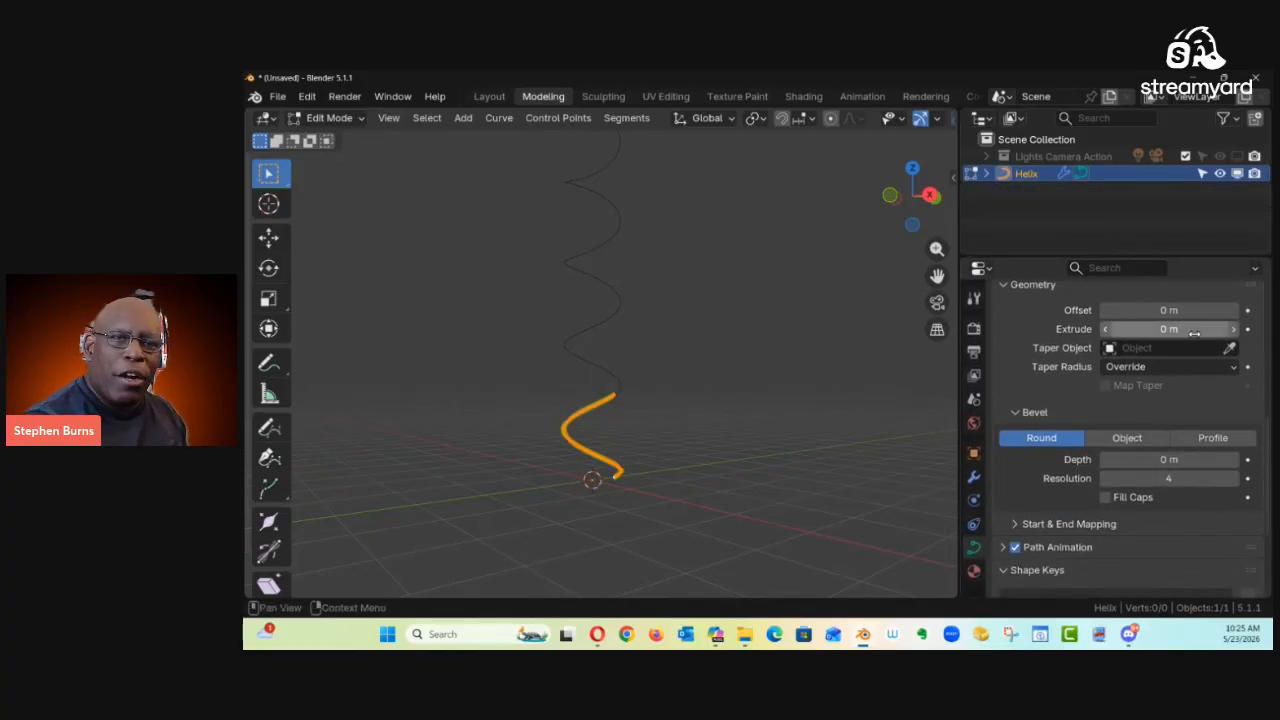
pyautogui.scroll(8, 1259, 417)
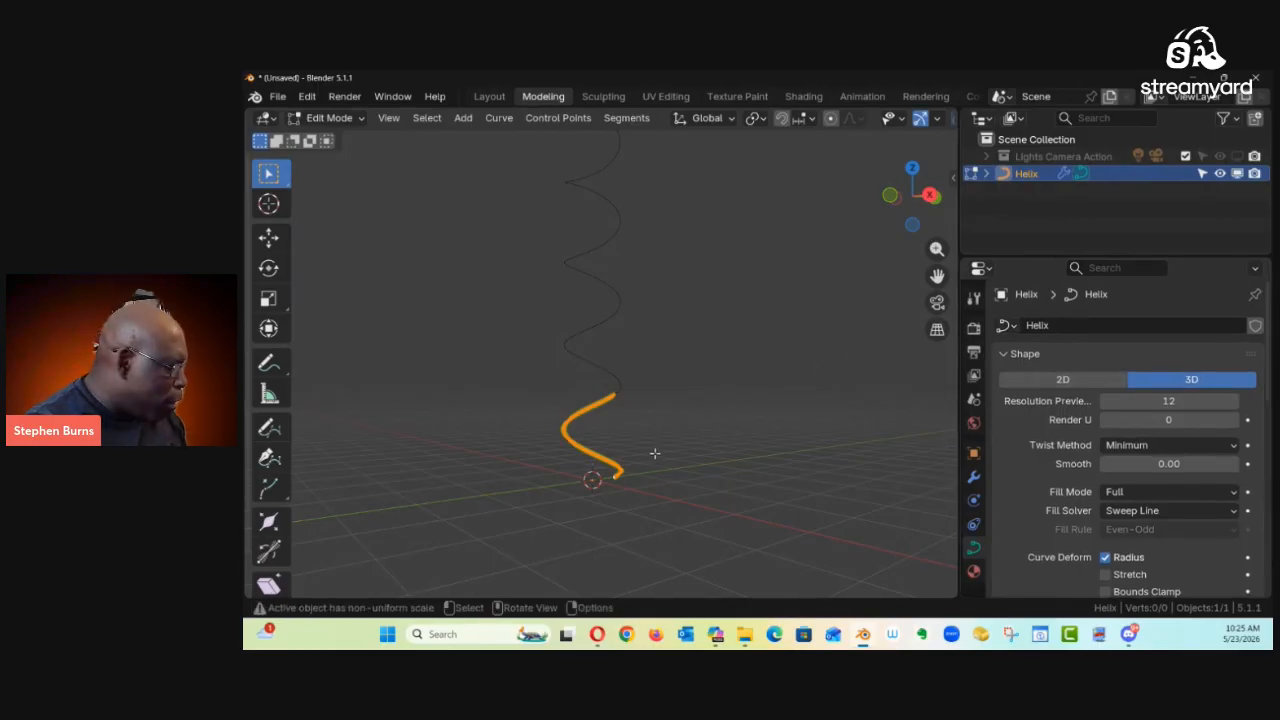
# Step: Switch the helix to Object Mode and turn off the Array modifier's viewport display
pyautogui.hotkey('ctrl', 'Tab')
pyautogui.click(519, 446)
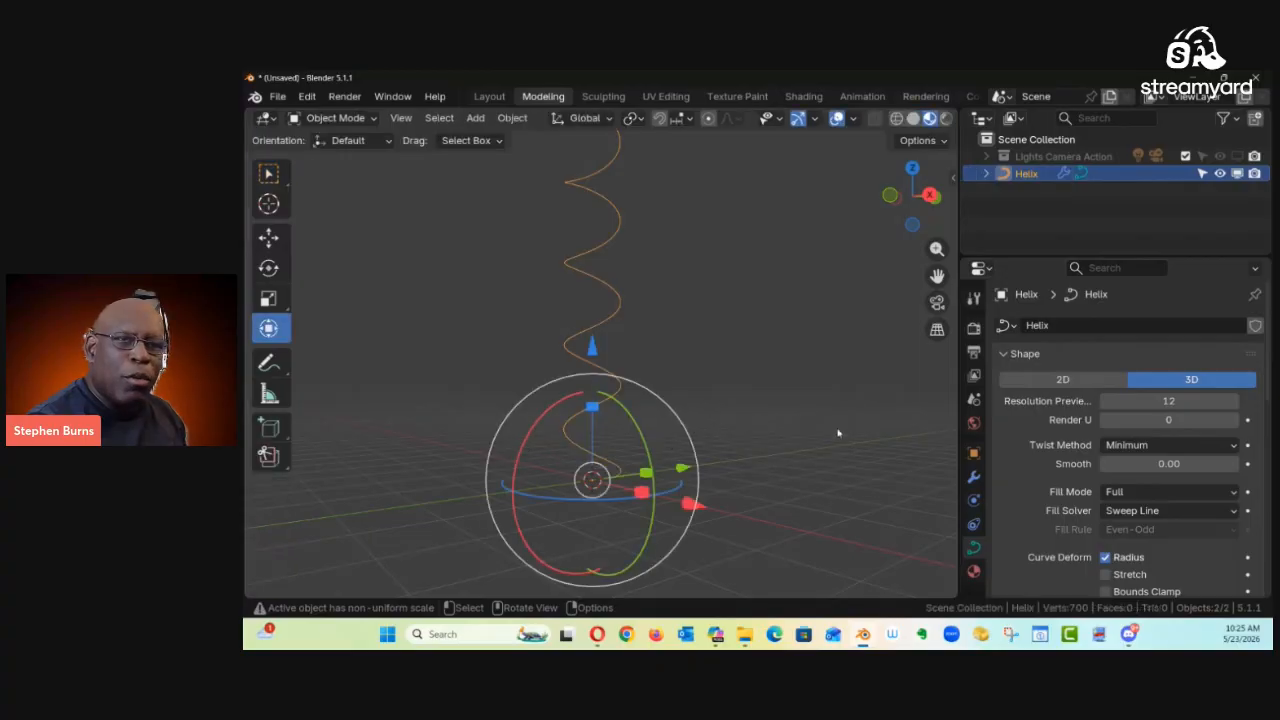
pyautogui.click(975, 478)
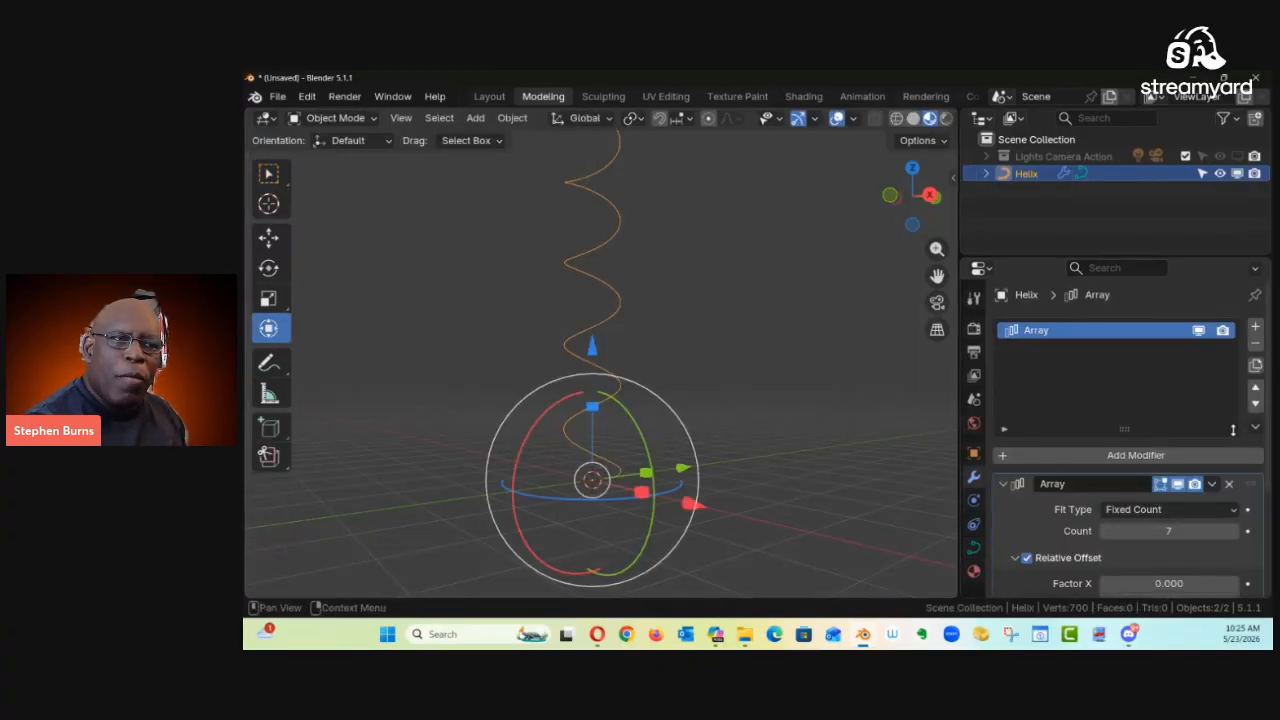
pyautogui.click(1177, 484)
# Step: Set the helix curve's Render U resolution to 4
pyautogui.click(974, 548)
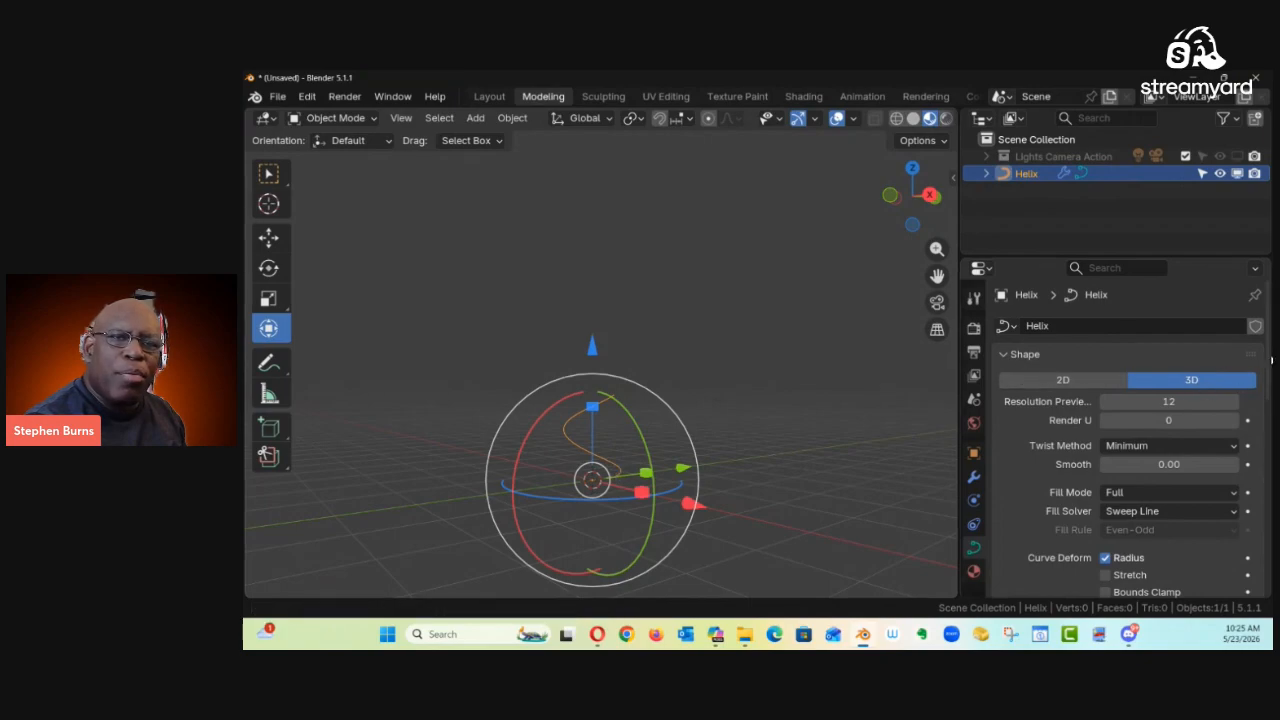
pyautogui.scroll(-3, 1268, 384)
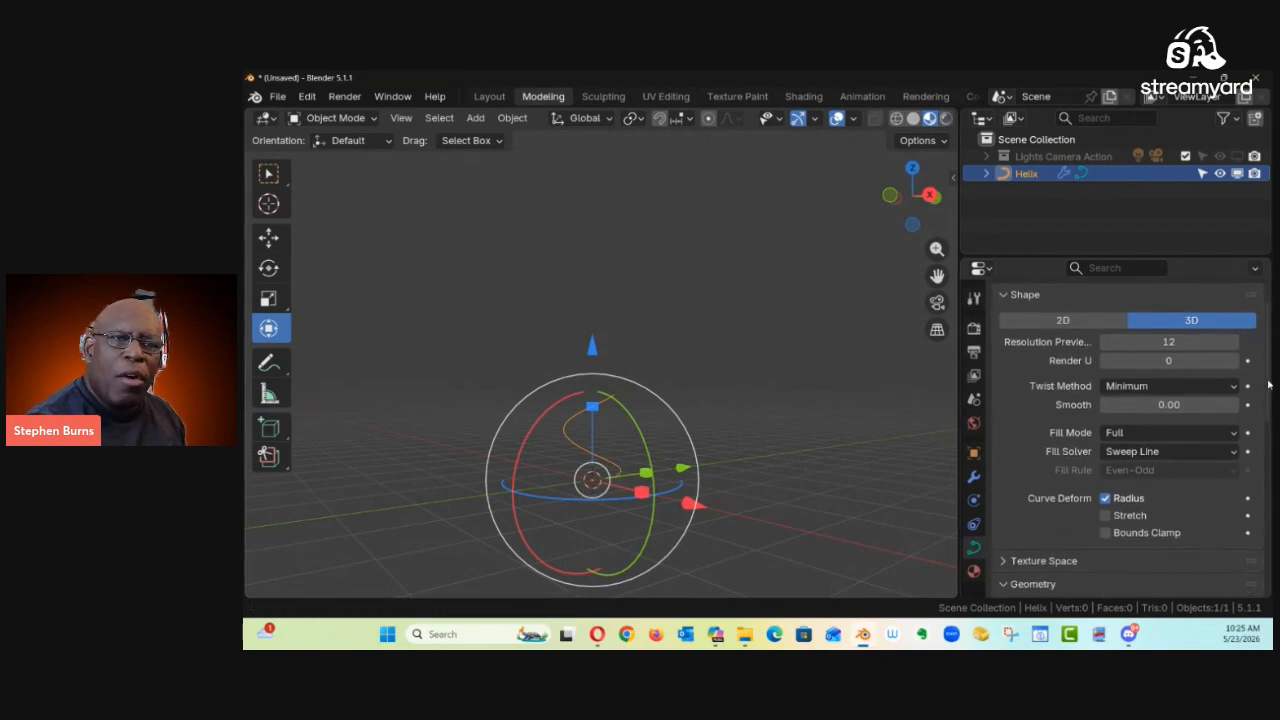
pyautogui.scroll(2, 1268, 384)
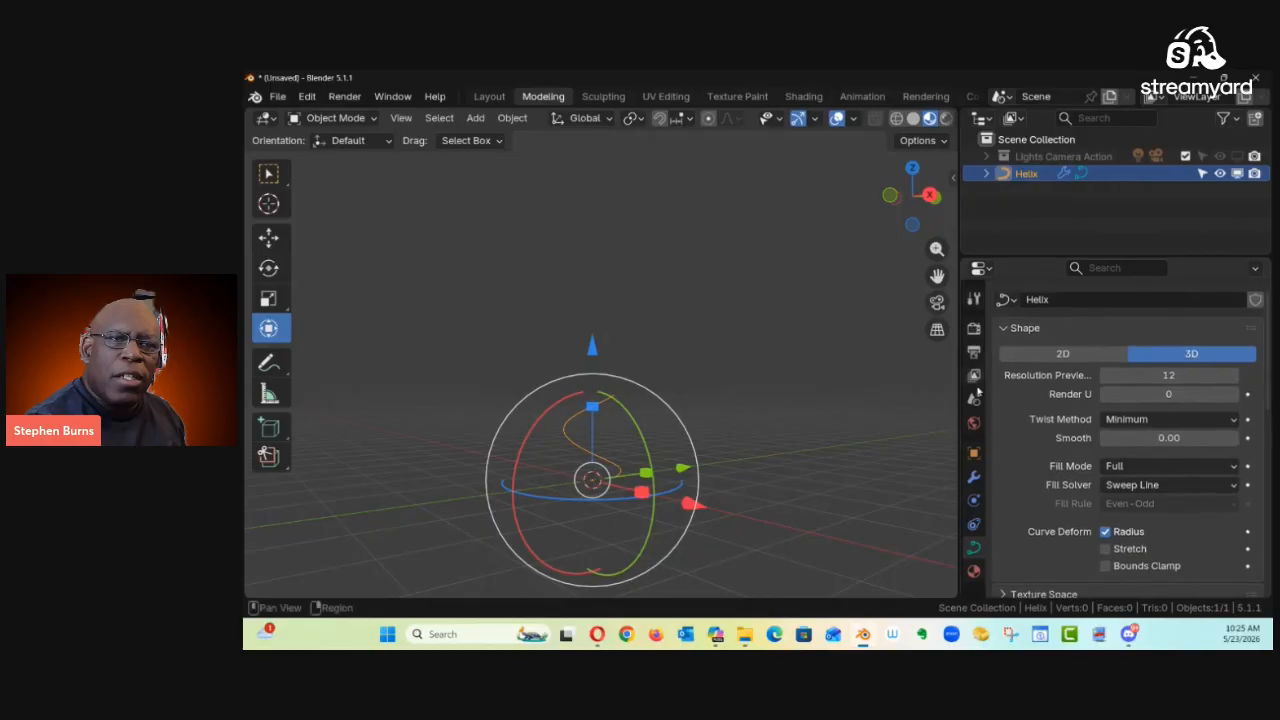
pyautogui.moveTo(958, 398); pyautogui.dragTo(880, 400)
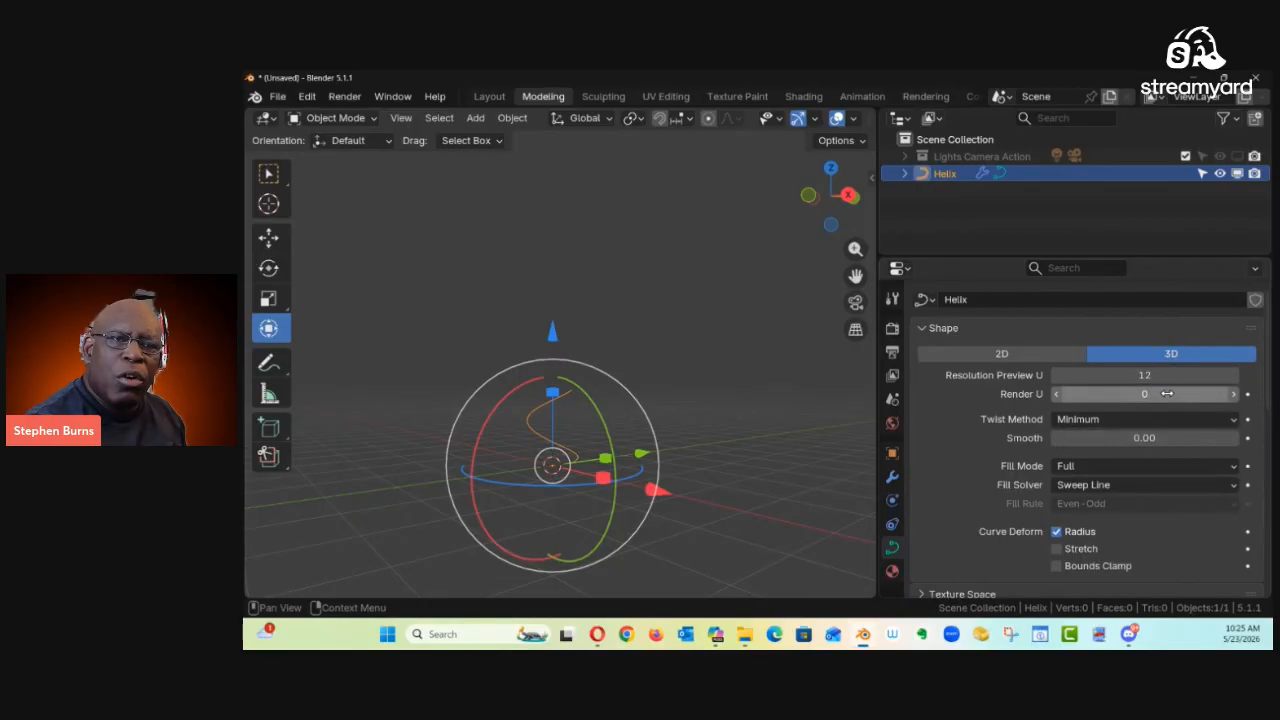
pyautogui.moveTo(1141, 395)
pyautogui.mouseDown()
pyautogui.moveTo(1163, 397)
pyautogui.moveTo(1136, 395)
pyautogui.moveTo(1156, 378)
pyautogui.mouseUp()
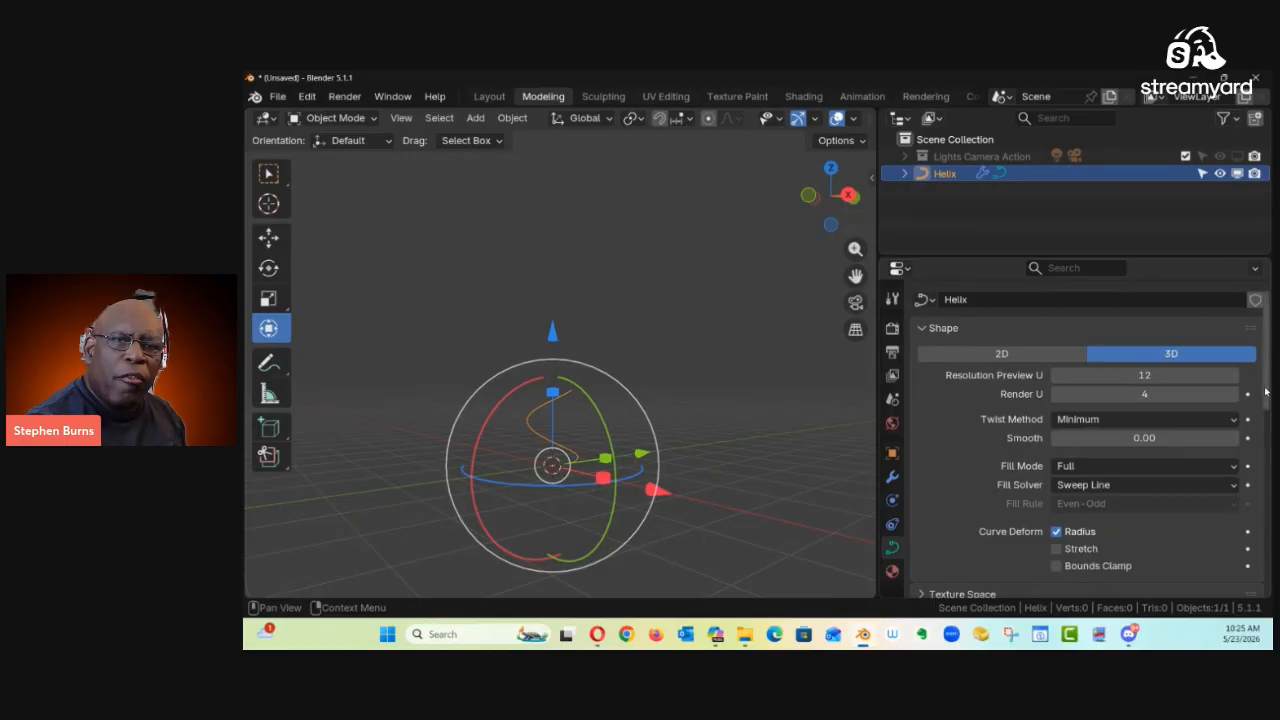
# Step: Review the helix curve's Geometry, Bevel and Shape settings
pyautogui.scroll(-6, 1248, 477)
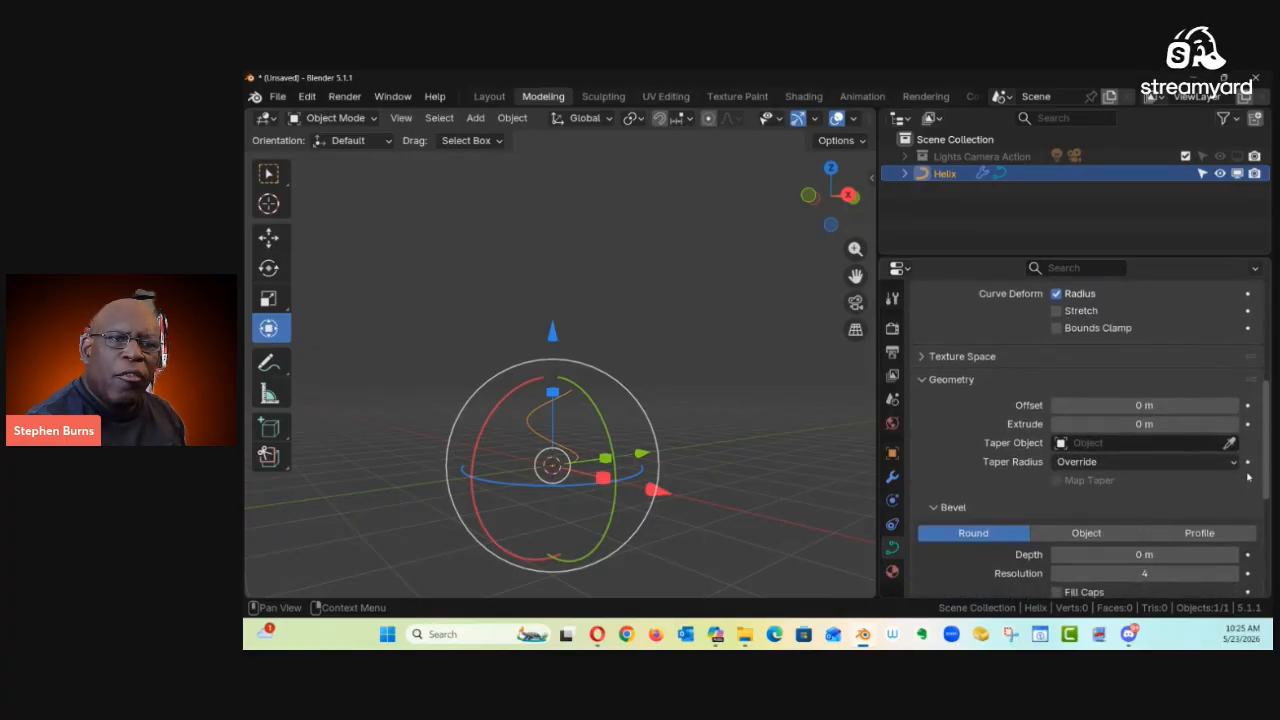
pyautogui.scroll(-2, 1248, 477)
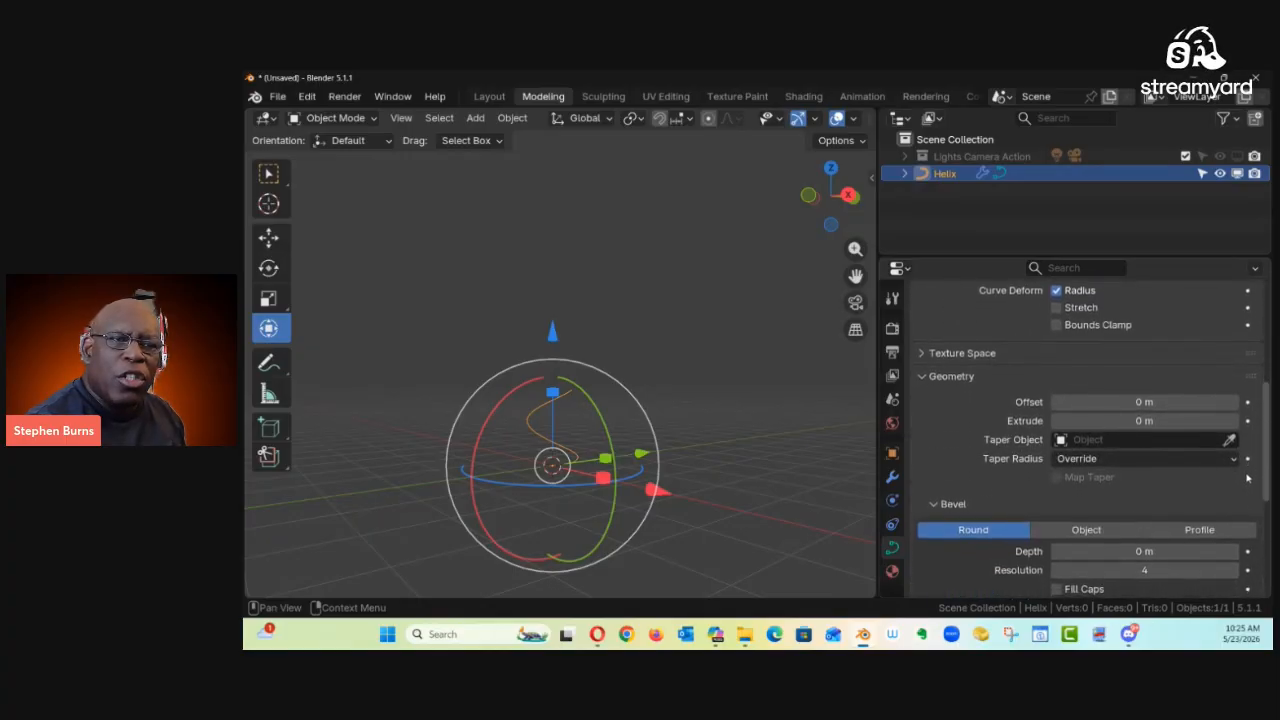
pyautogui.scroll(-2, 1240, 487)
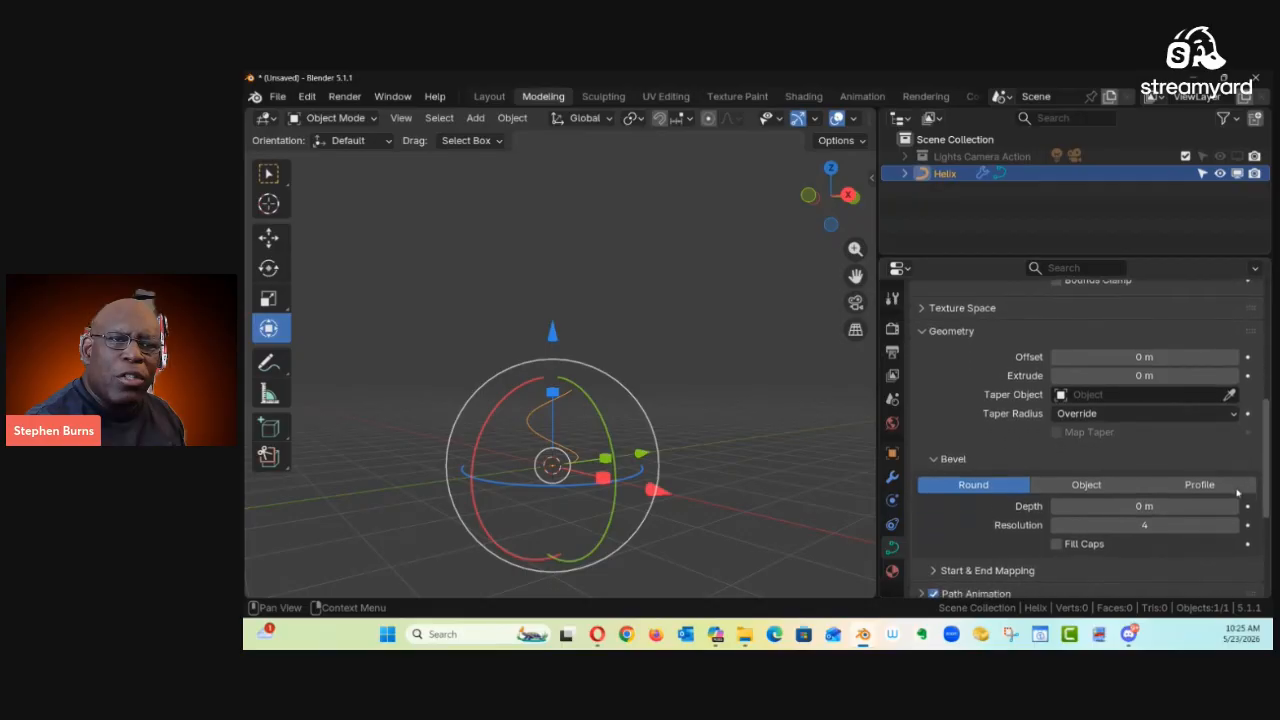
pyautogui.scroll(-3, 1230, 500)
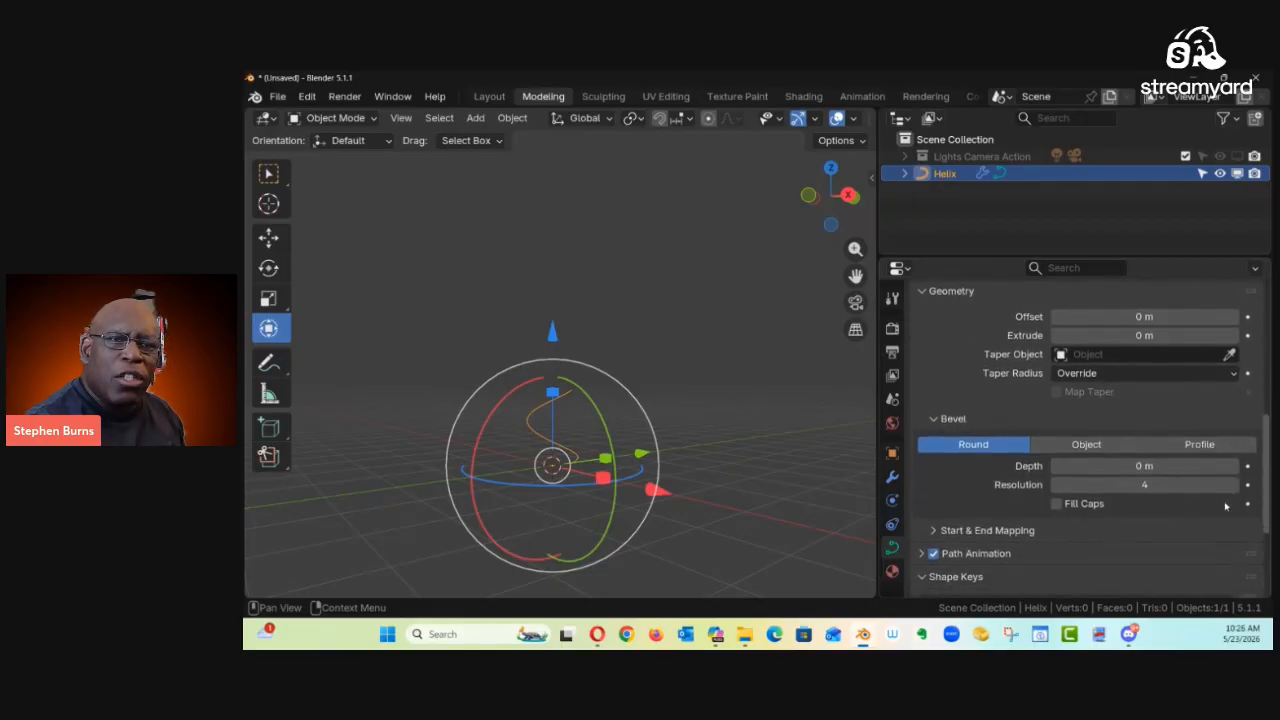
pyautogui.scroll(-2, 1217, 520)
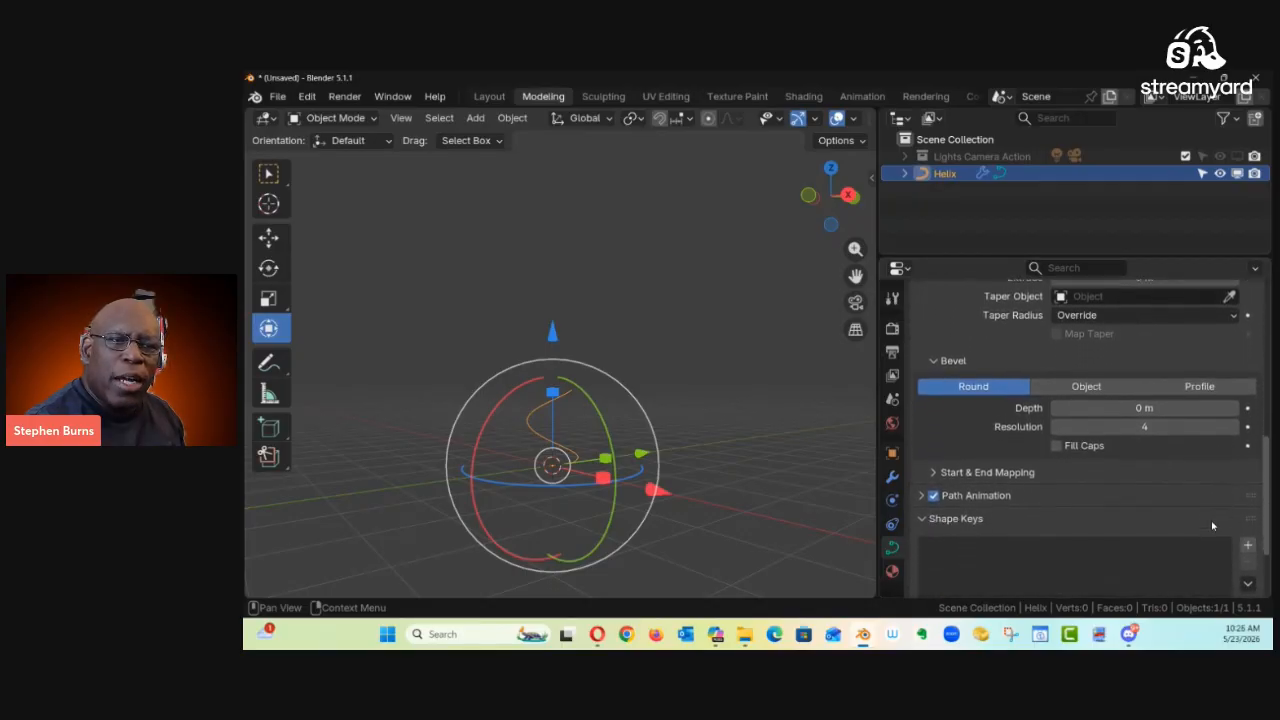
pyautogui.scroll(10, 936, 480)
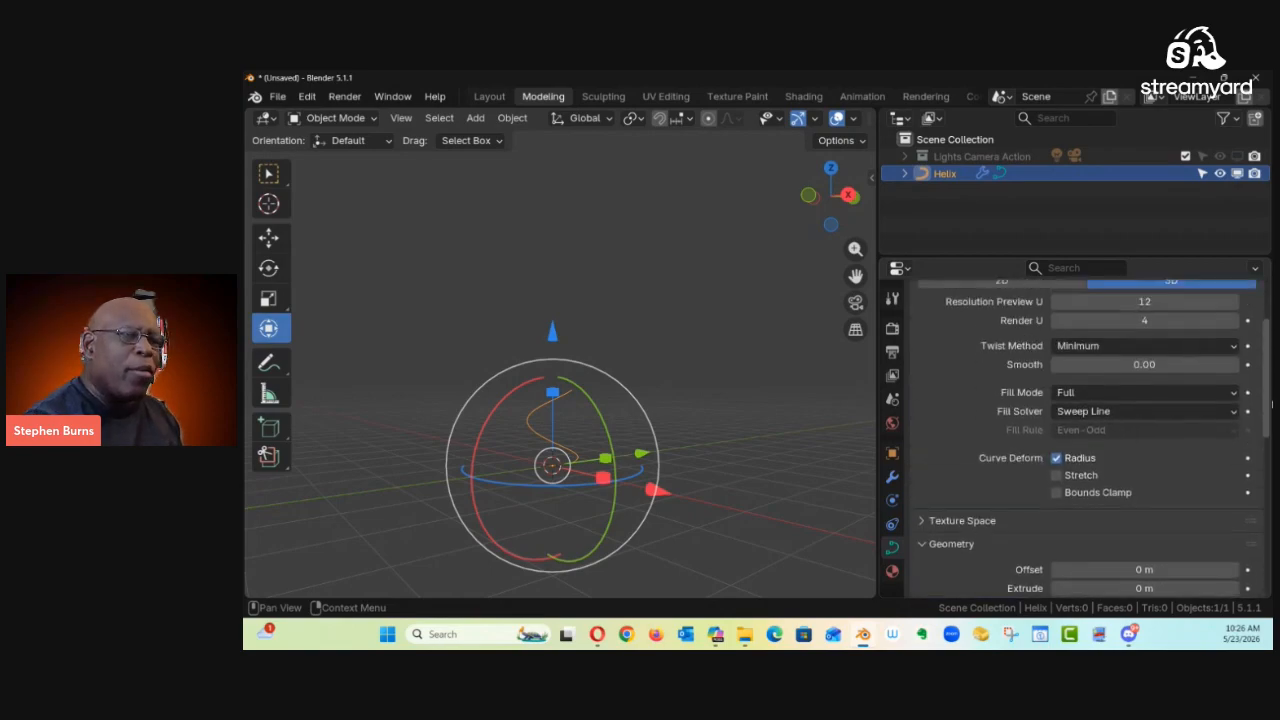
# Step: Turn the Array modifier's viewport display back on and try to apply the modifier to the helix
pyautogui.click(893, 480)
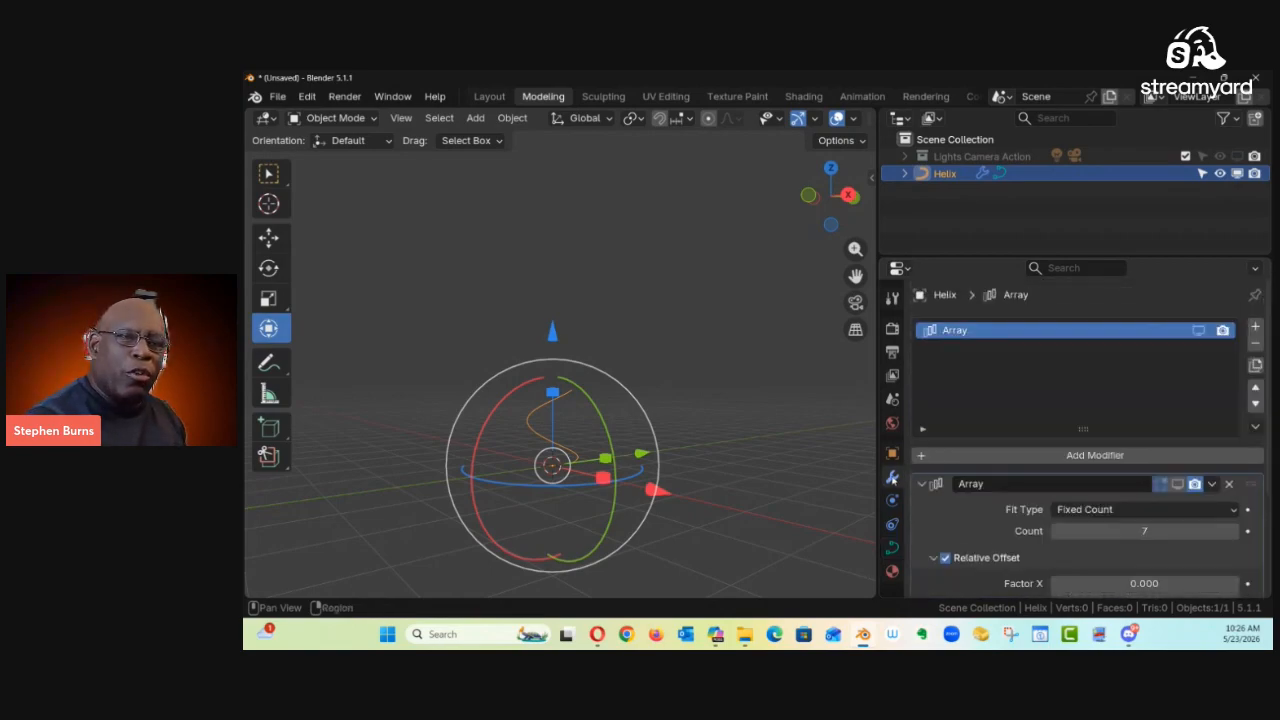
pyautogui.click(1182, 485)
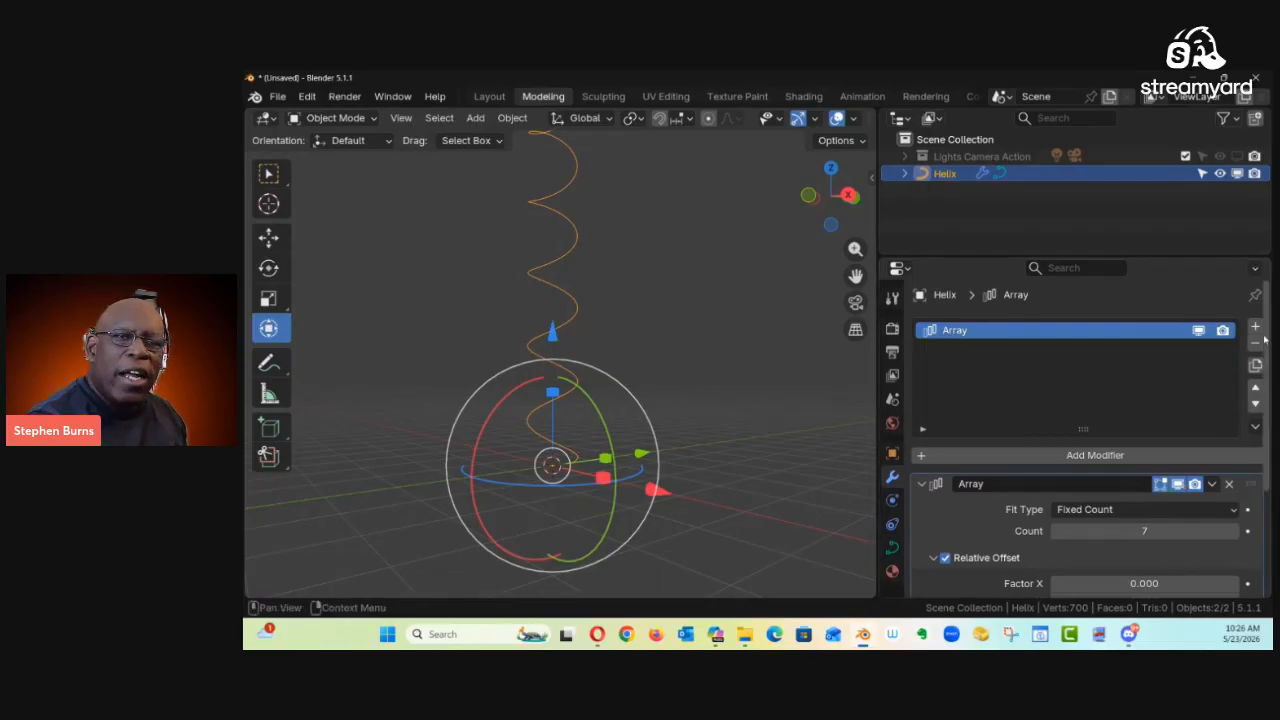
pyautogui.click(1211, 485)
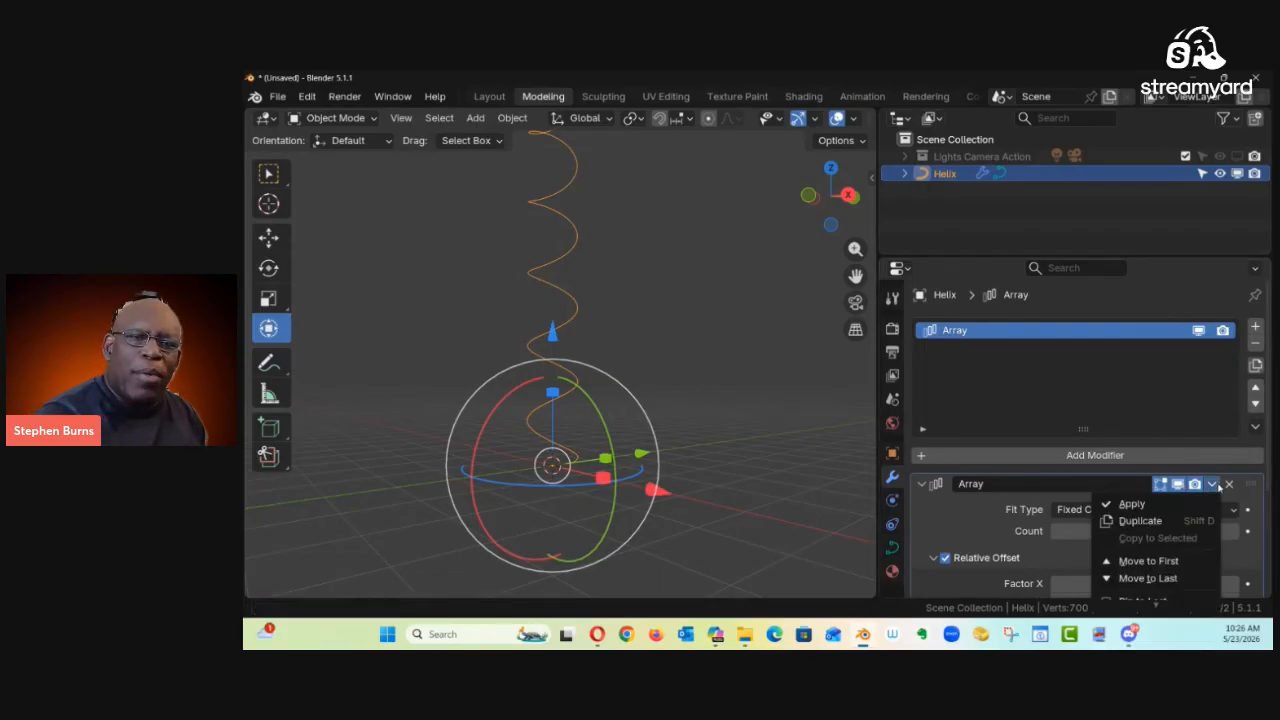
pyautogui.click(1133, 504)
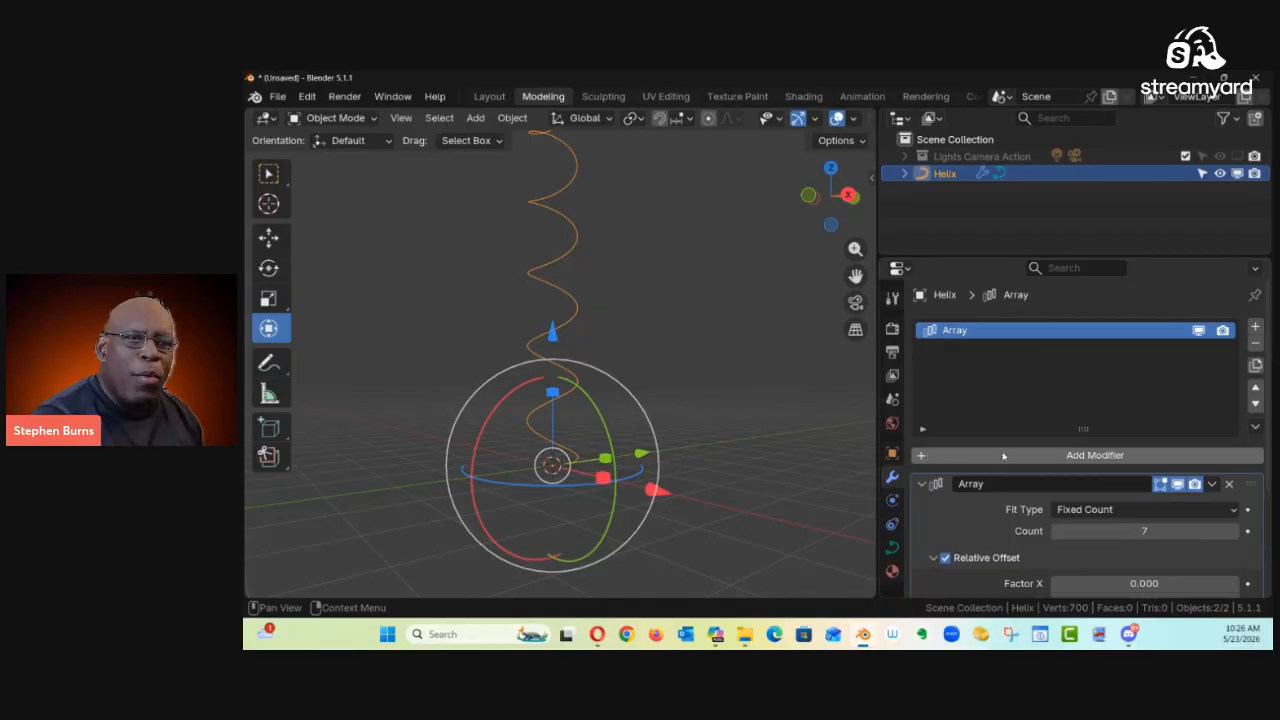
# Step: Add a second Helix (3D) profile curve at the 3D cursor, away from the arrayed helix
pyautogui.click(893, 548)
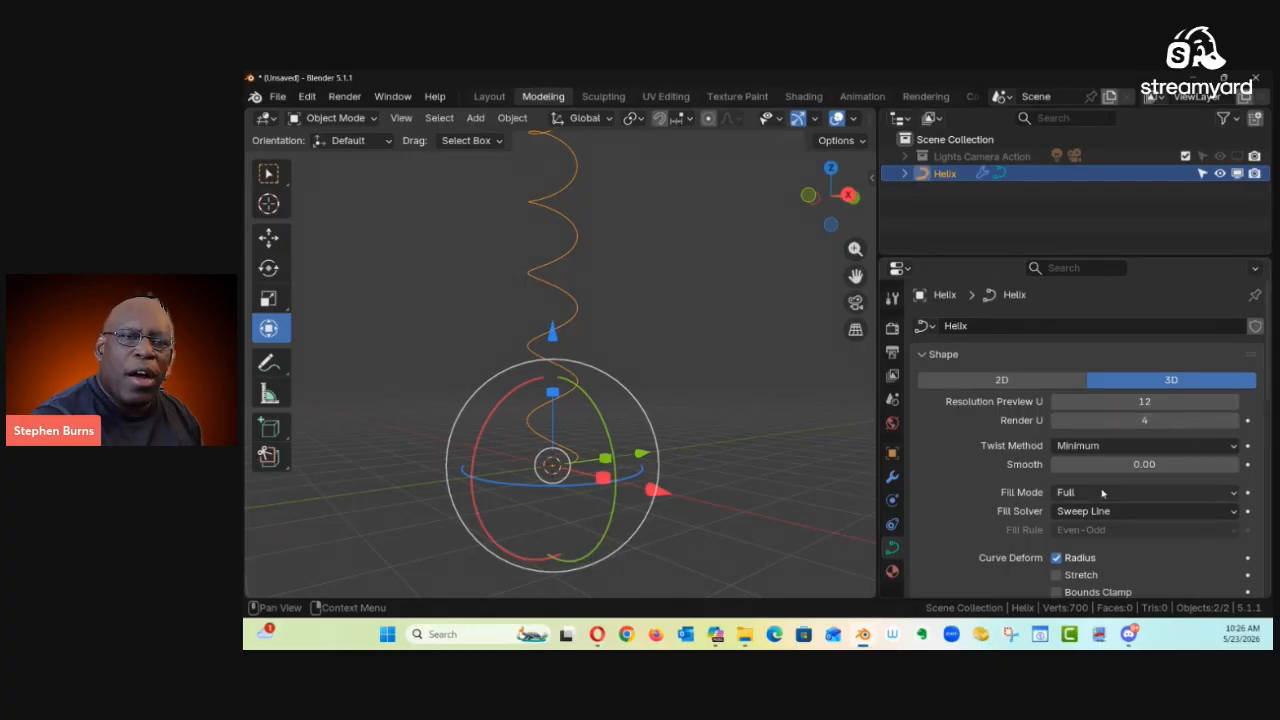
pyautogui.moveTo(1268, 401); pyautogui.dragTo(1268, 441)
pyautogui.moveTo(677, 380); pyautogui.dragTo(715, 385, button='middle')
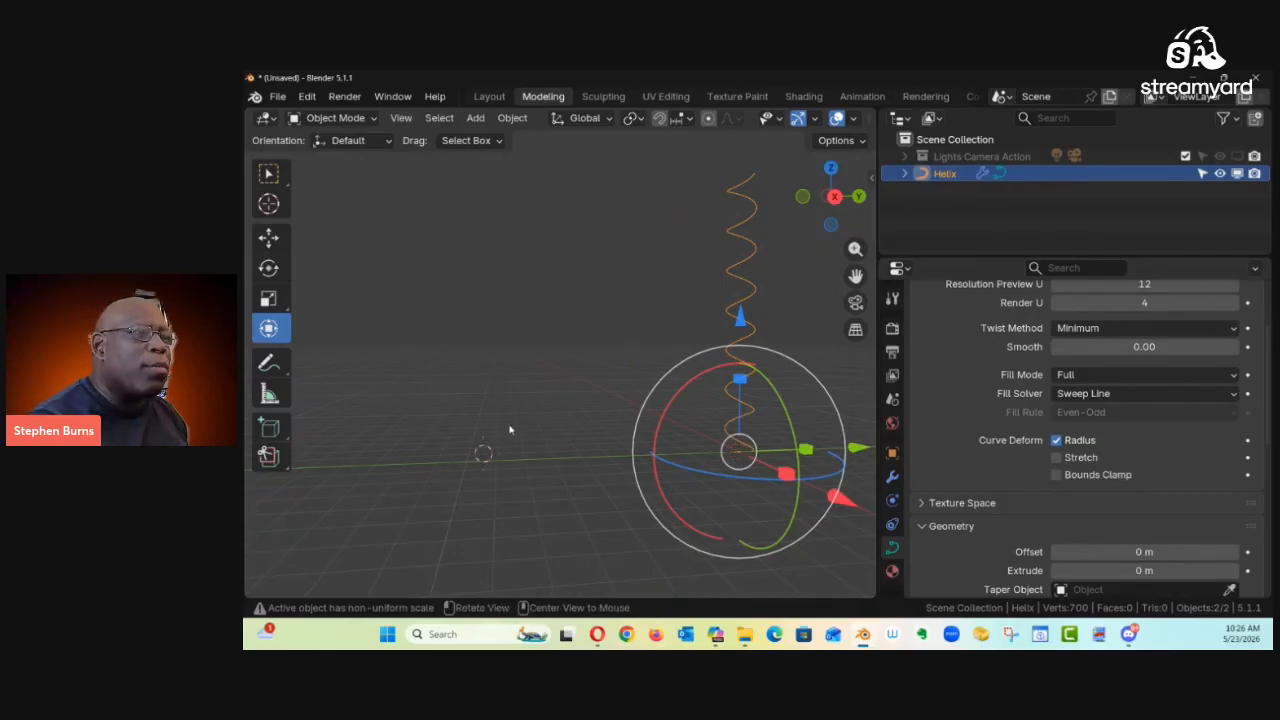
pyautogui.hotkey('shift', 'a')
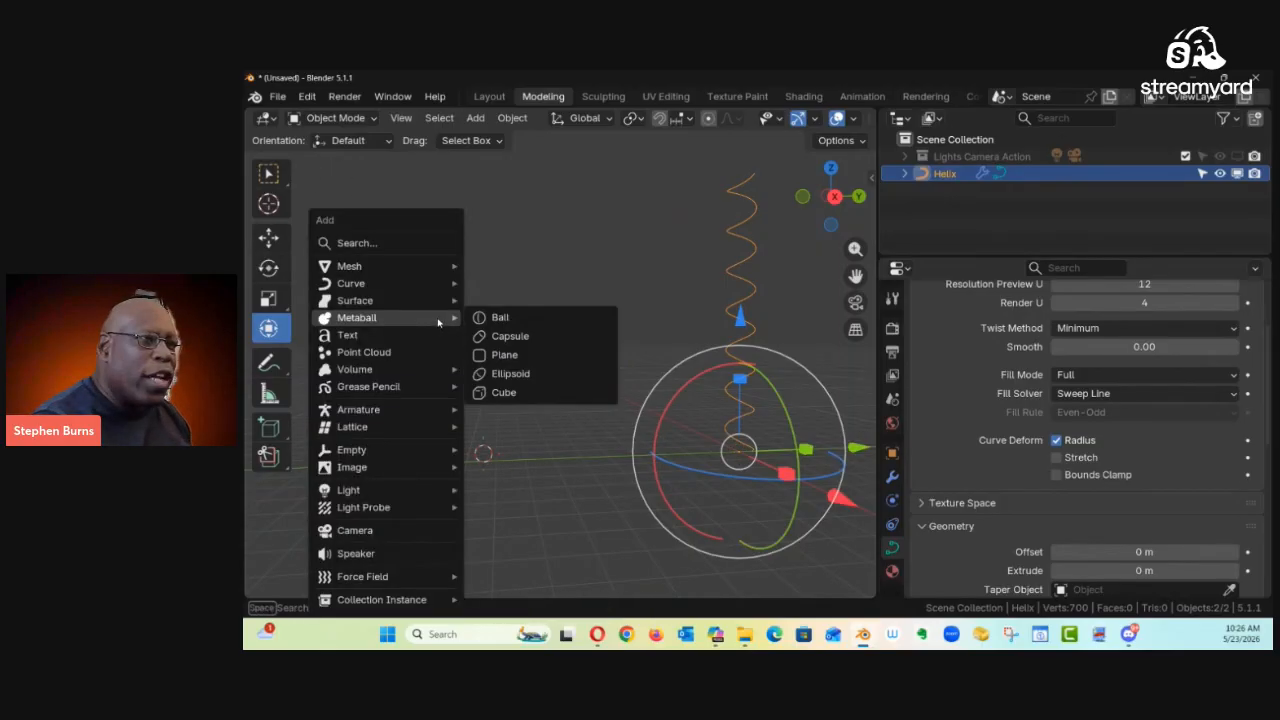
pyautogui.moveTo(409, 271)
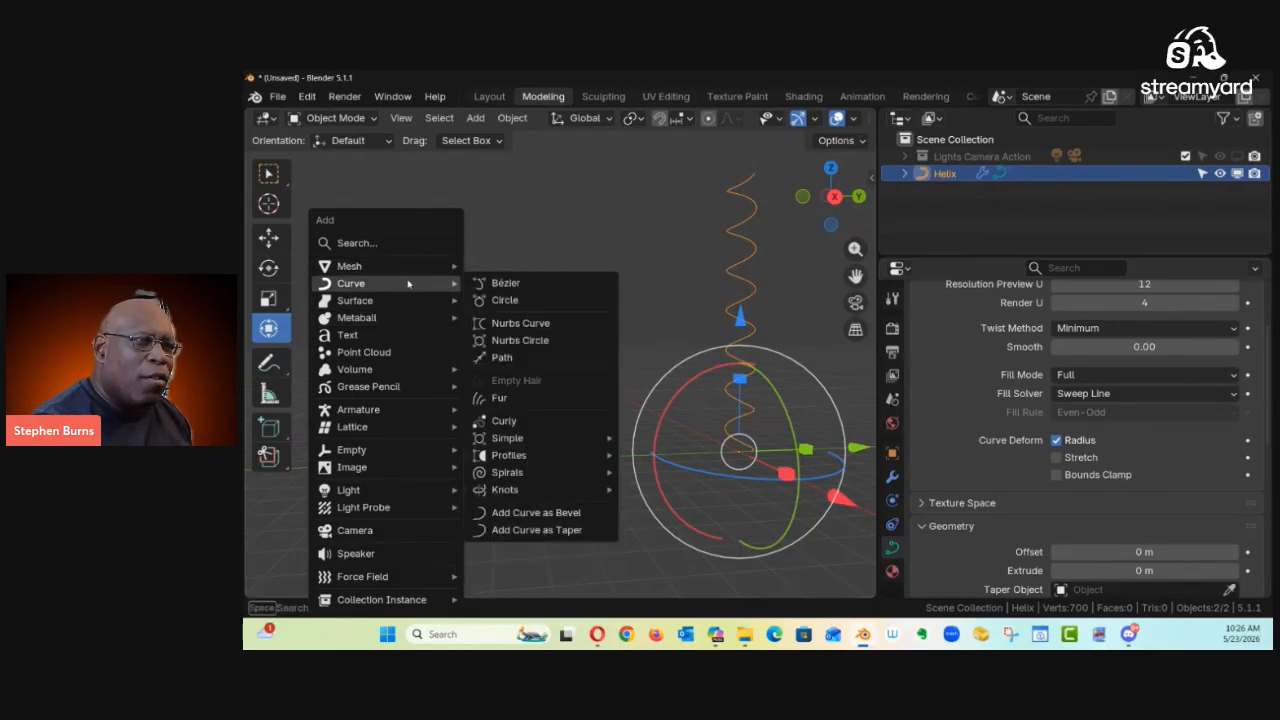
pyautogui.moveTo(551, 441)
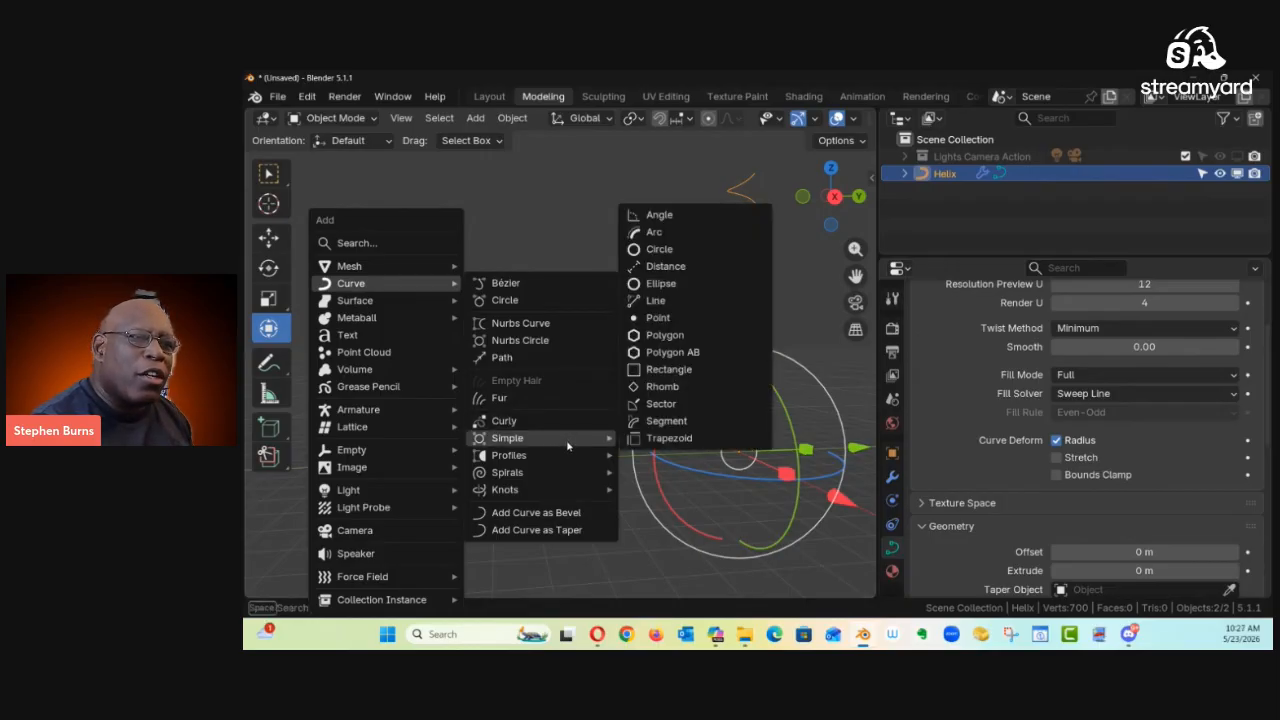
pyautogui.moveTo(577, 461)
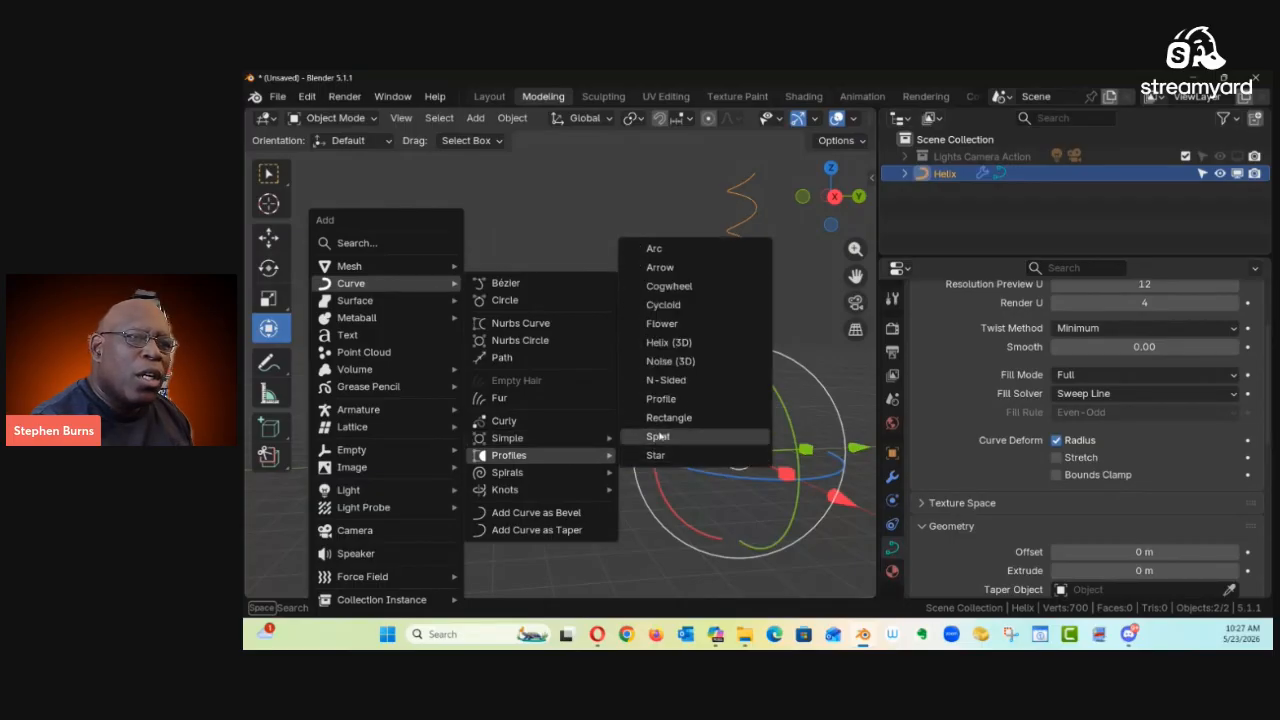
pyautogui.click(690, 344)
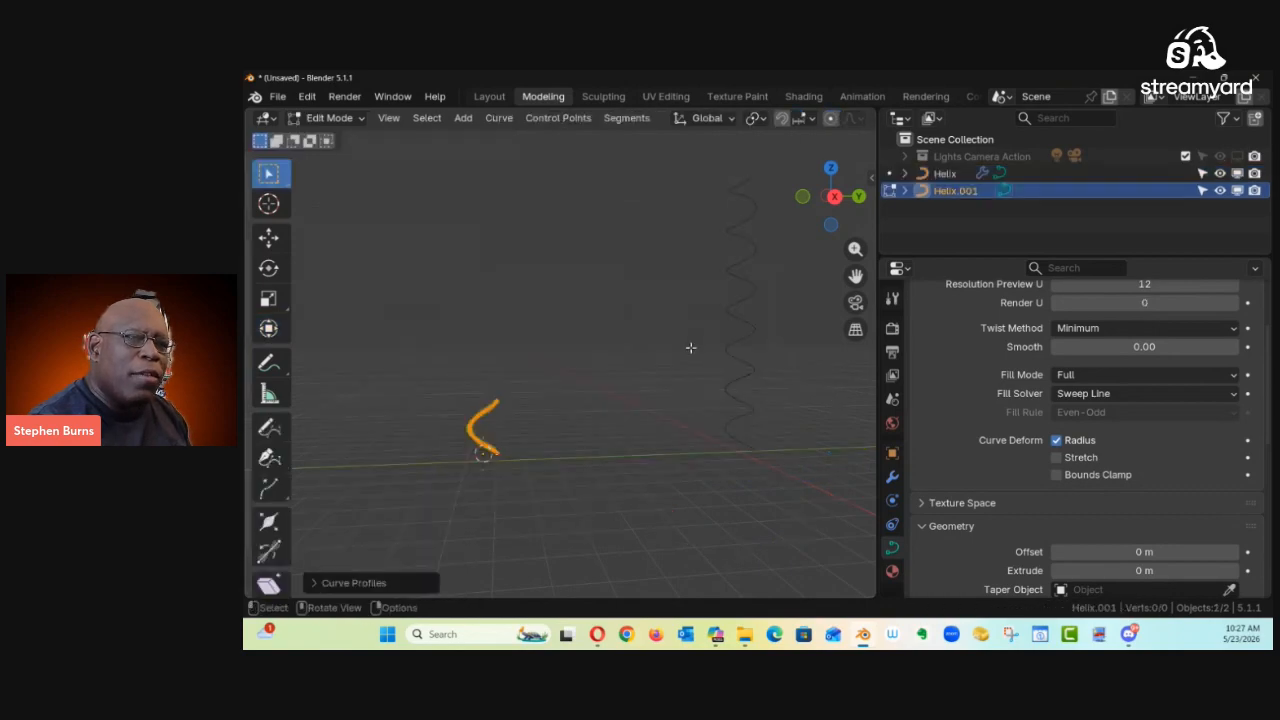
# Step: Set the new helix profile's height to 0.83 and width to 0.97, and undo adding the curve
pyautogui.click(320, 583)
pyautogui.keyDown('shift'); pyautogui.moveTo(631, 391); pyautogui.dragTo(715, 352, button='middle'); pyautogui.keyUp('shift')
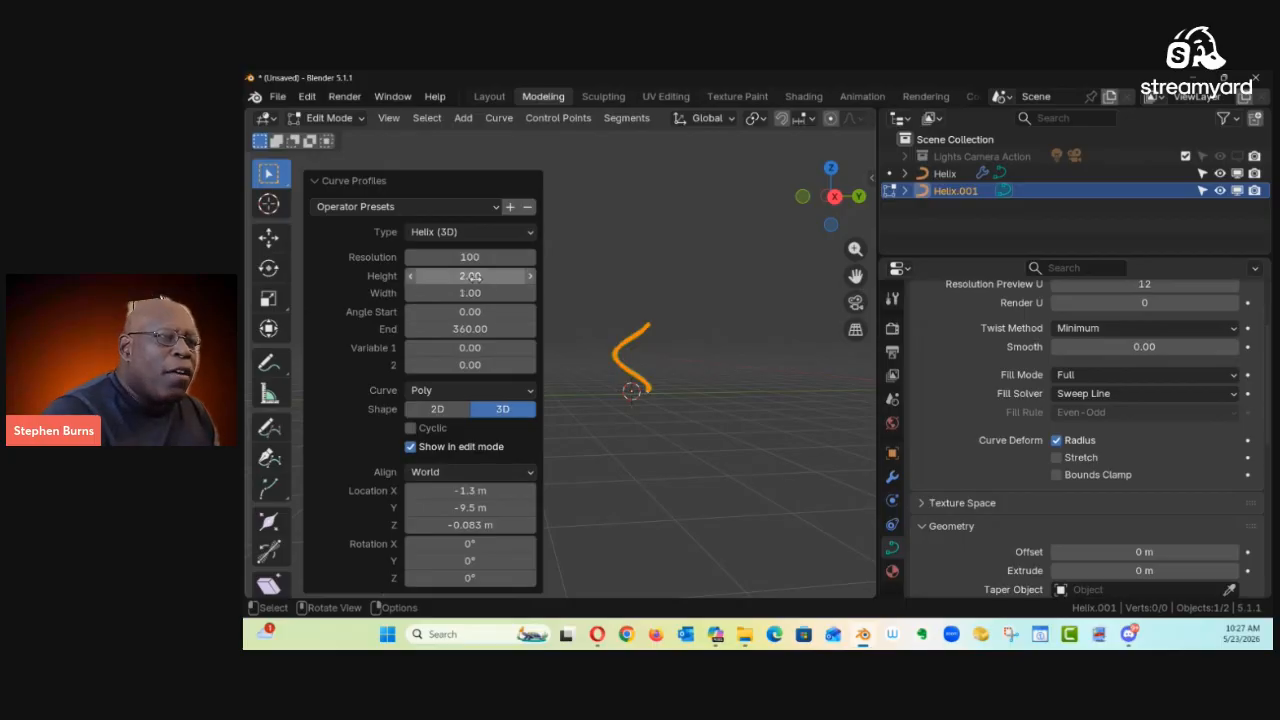
pyautogui.moveTo(476, 277)
pyautogui.mouseDown()
pyautogui.moveTo(437, 283)
pyautogui.moveTo(455, 283)
pyautogui.mouseUp()
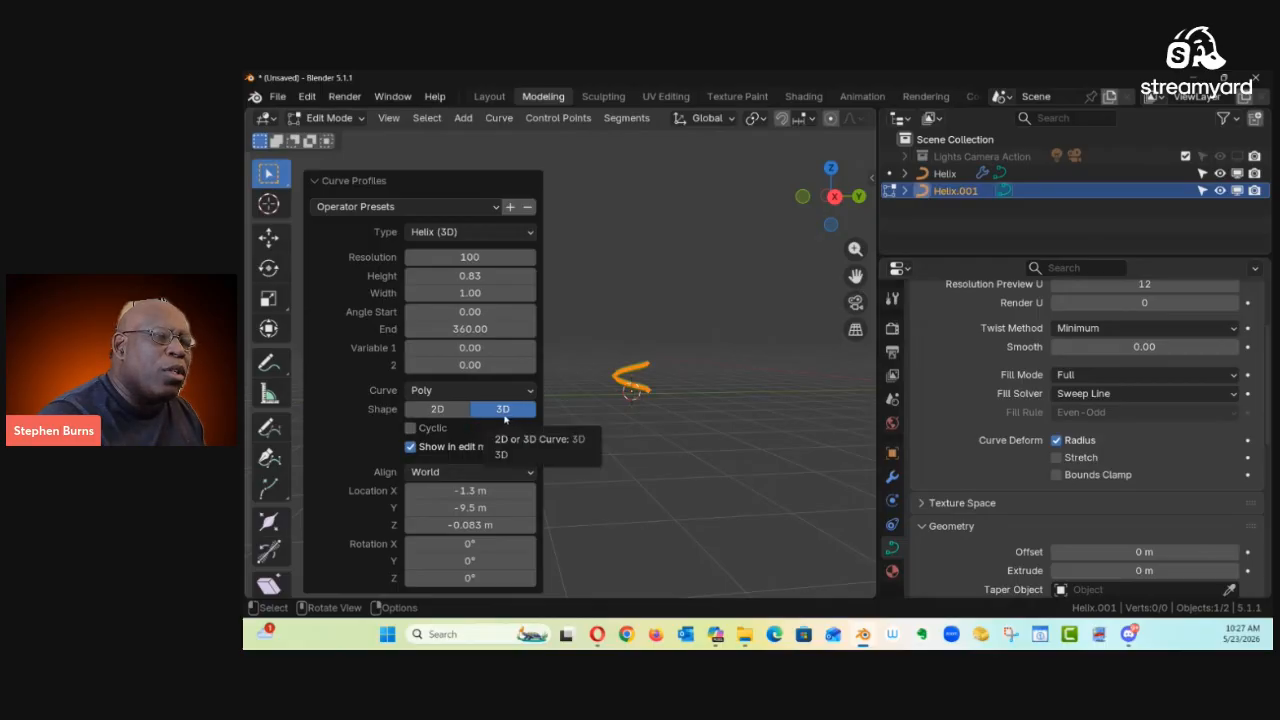
pyautogui.click(411, 430)
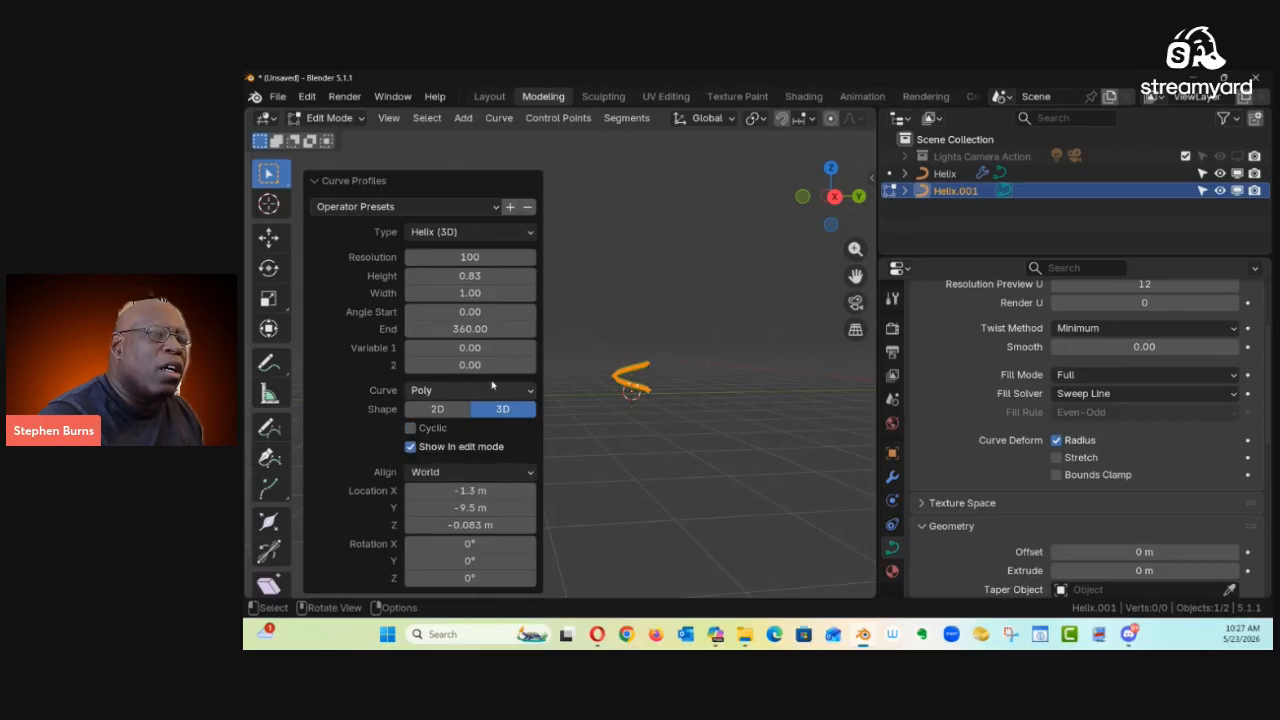
pyautogui.moveTo(470, 293)
pyautogui.mouseDown()
pyautogui.moveTo(503, 293)
pyautogui.moveTo(479, 303)
pyautogui.mouseUp()
pyautogui.hotkey('ctrl', 'z')
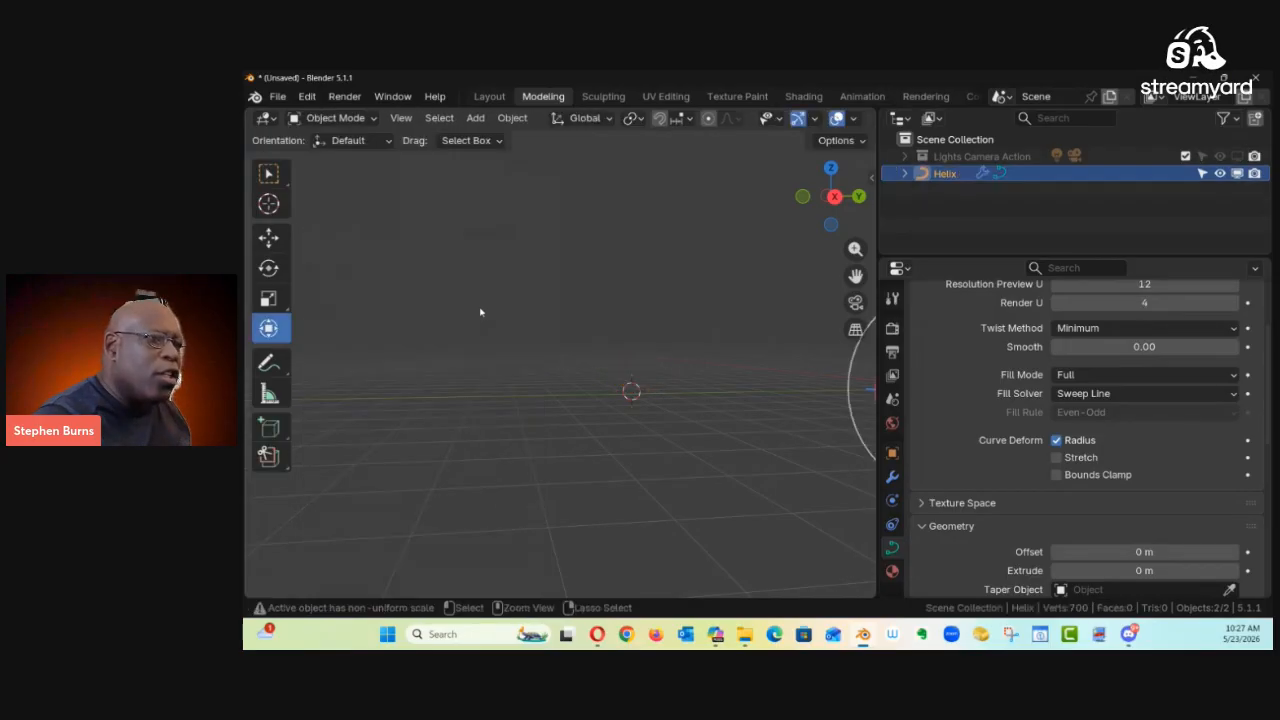
# Step: Try a Variable 2 of 0.75 on a newly added Helix (3D) profile curve, and undo the curve
pyautogui.moveTo(563, 446); pyautogui.dragTo(530, 400, button='middle')
pyautogui.hotkey('shift', 'a')
pyautogui.moveTo(491, 289)
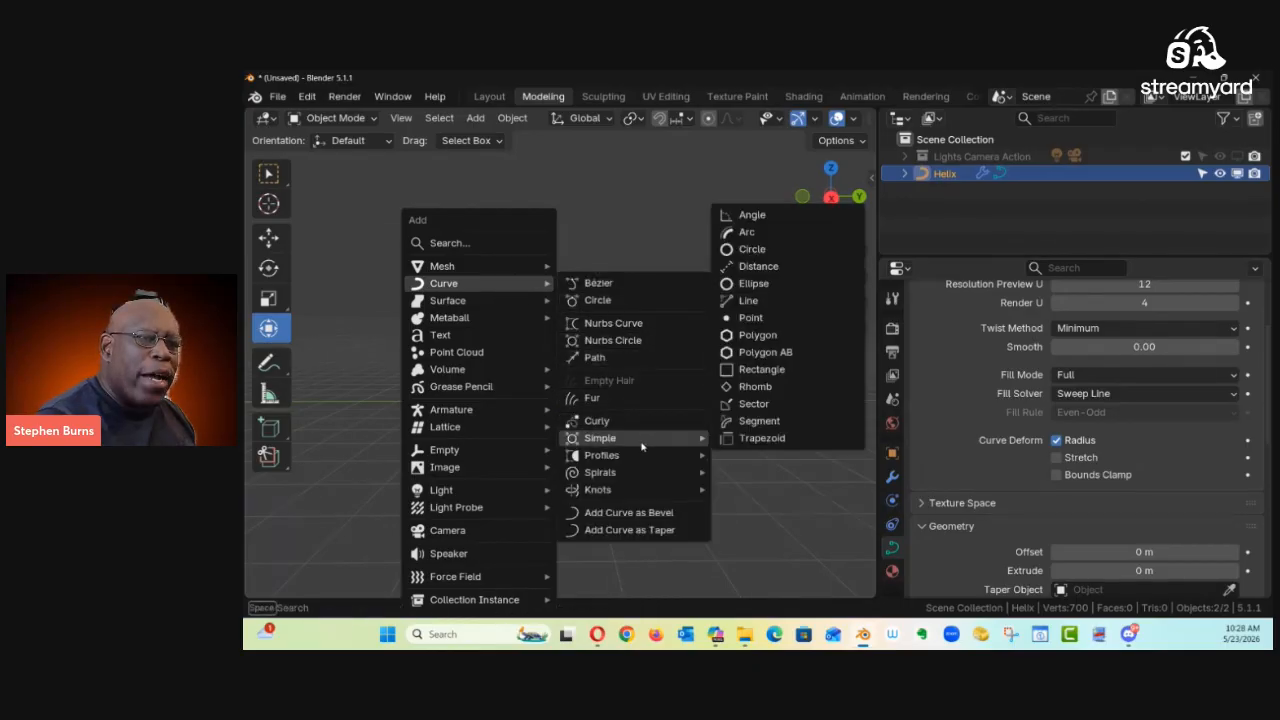
pyautogui.moveTo(646, 456)
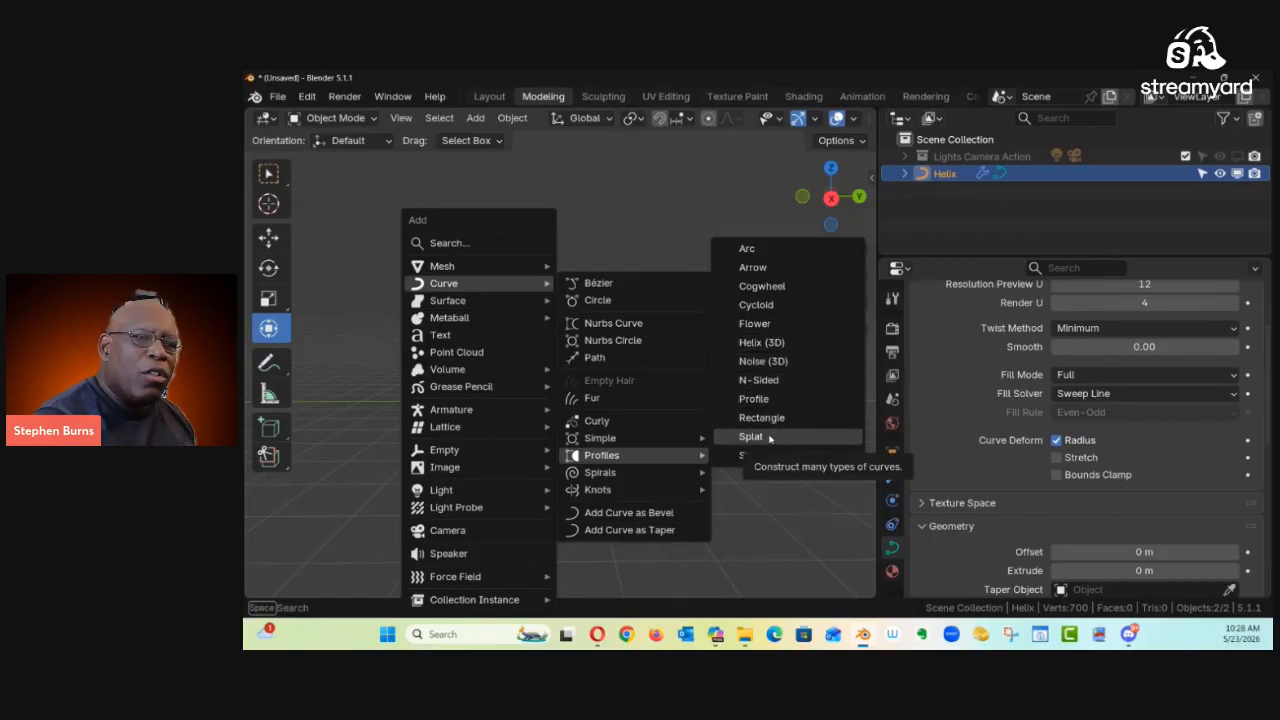
pyautogui.moveTo(672, 475)
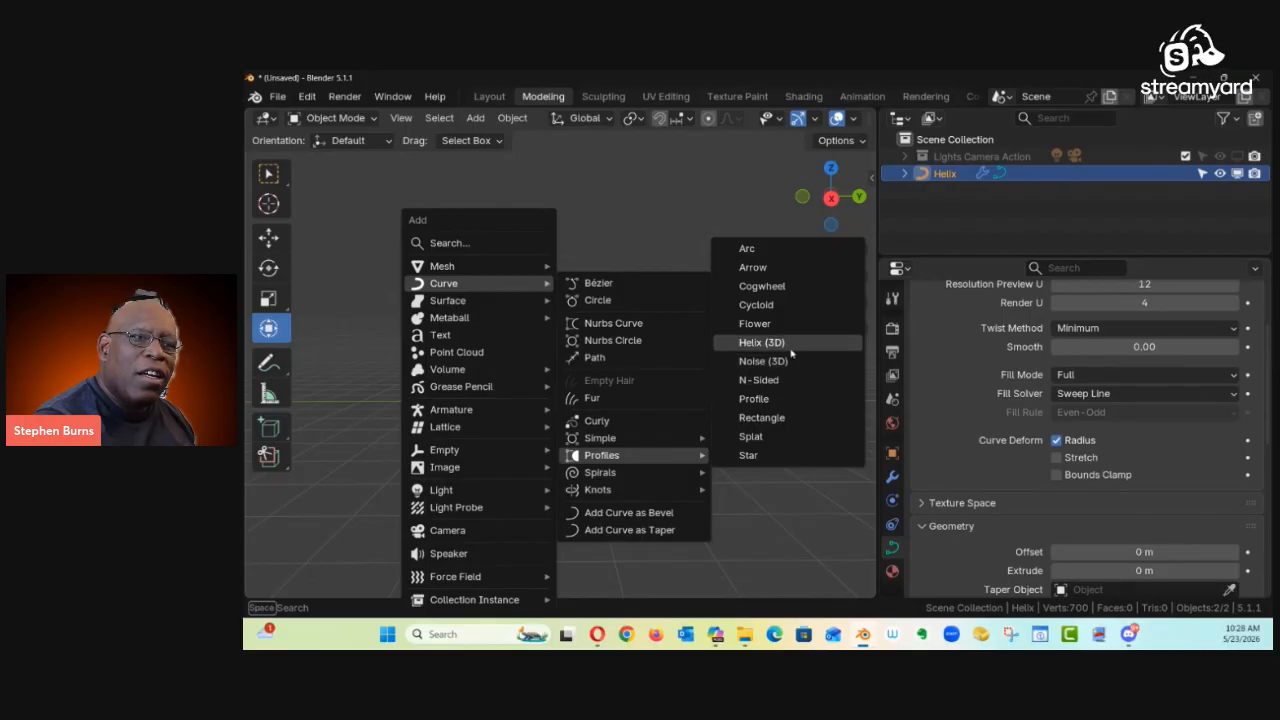
pyautogui.click(788, 344)
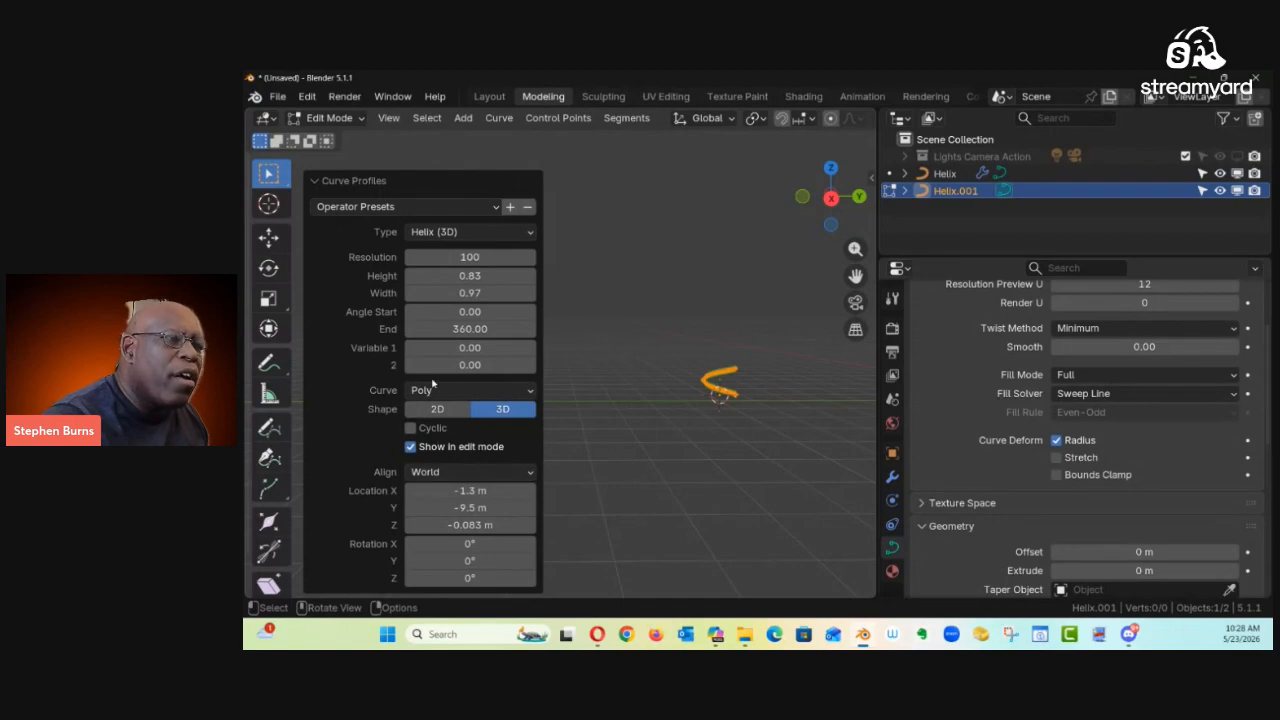
pyautogui.moveTo(491, 366)
pyautogui.mouseDown()
pyautogui.moveTo(480, 366)
pyautogui.moveTo(506, 366)
pyautogui.moveTo(475, 367)
pyautogui.moveTo(492, 373)
pyautogui.mouseUp()
pyautogui.hotkey('ctrl', 'z')
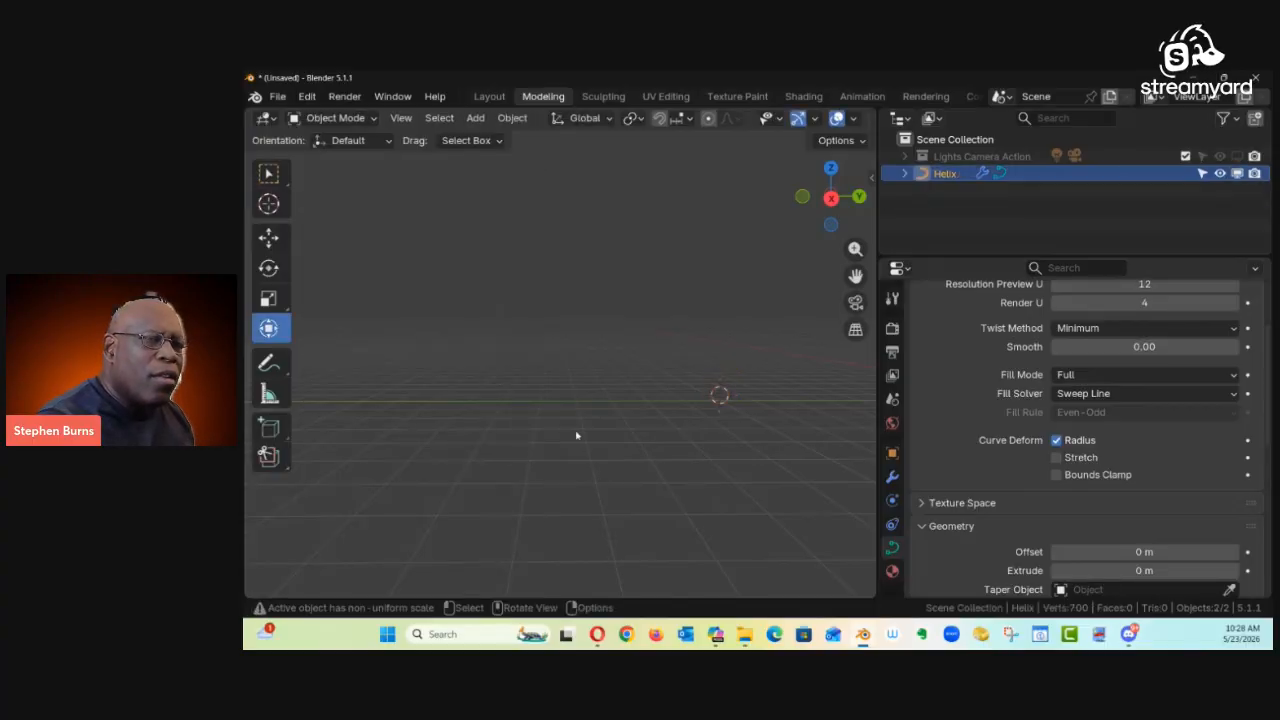
# Step: Add a fresh Helix (3D) profile curve at the 3D cursor
pyautogui.hotkey('shift', 'a')
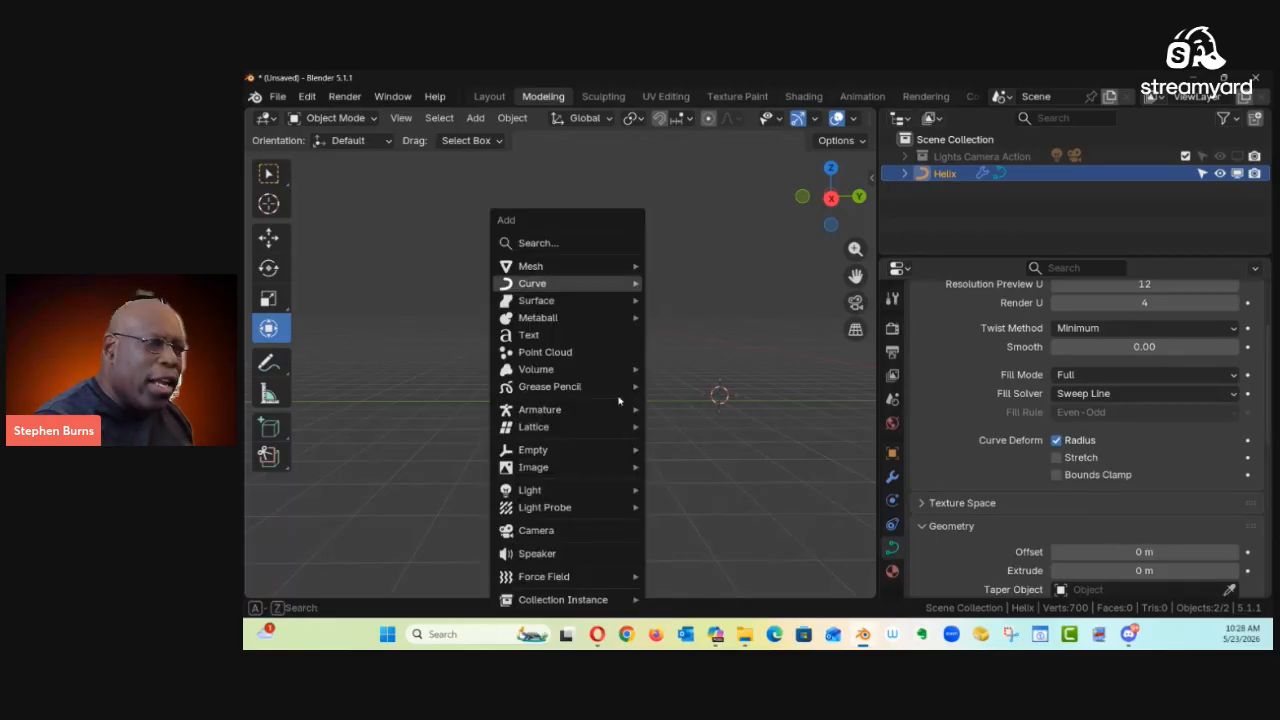
pyautogui.moveTo(560, 284)
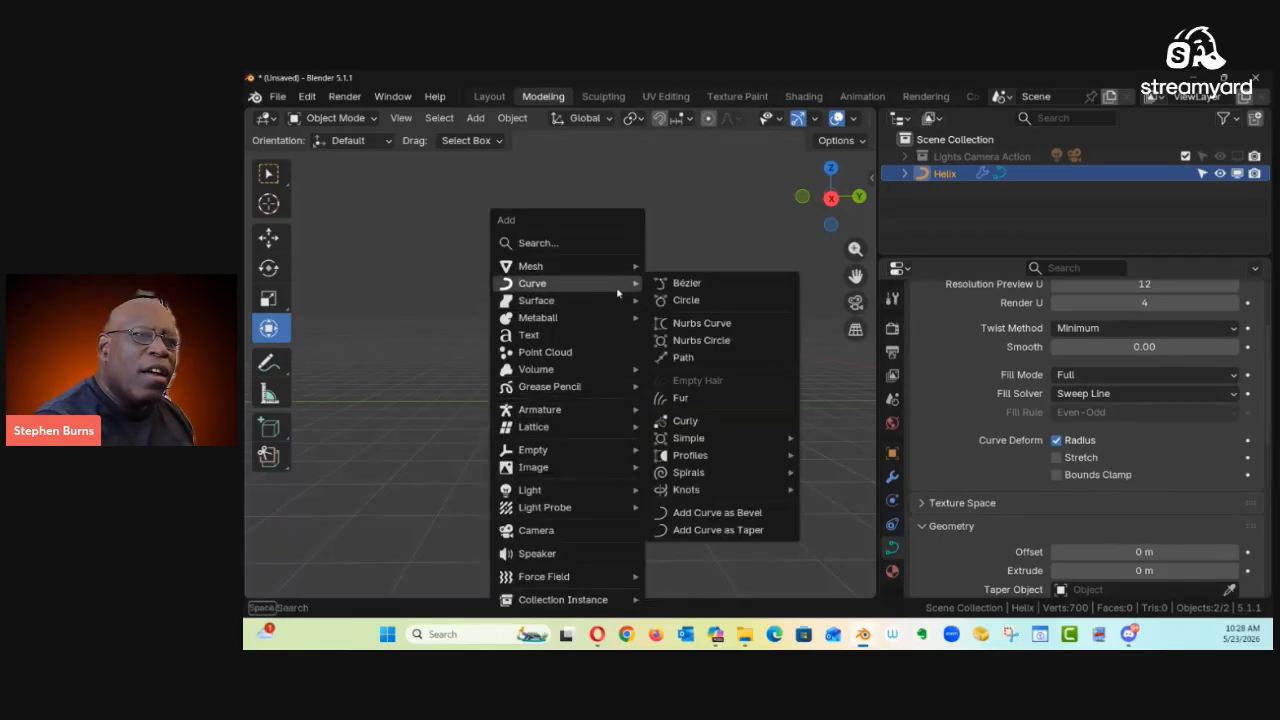
pyautogui.moveTo(700, 439)
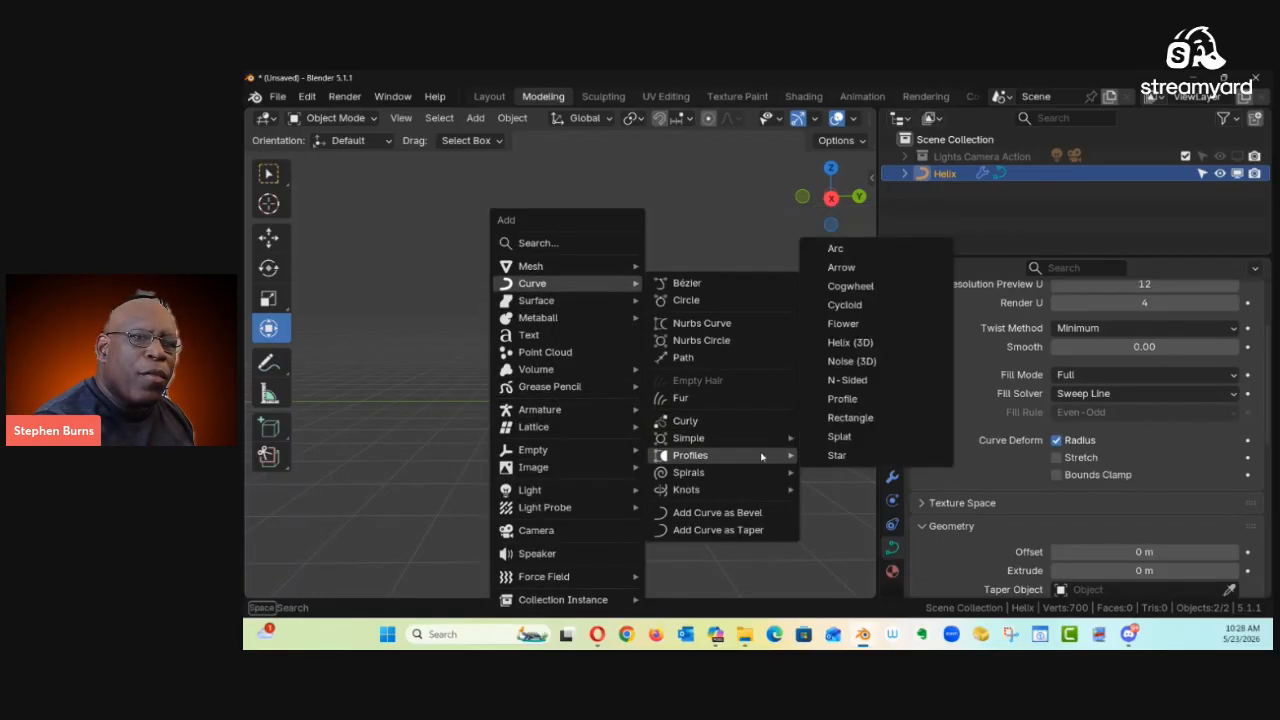
pyautogui.click(850, 343)
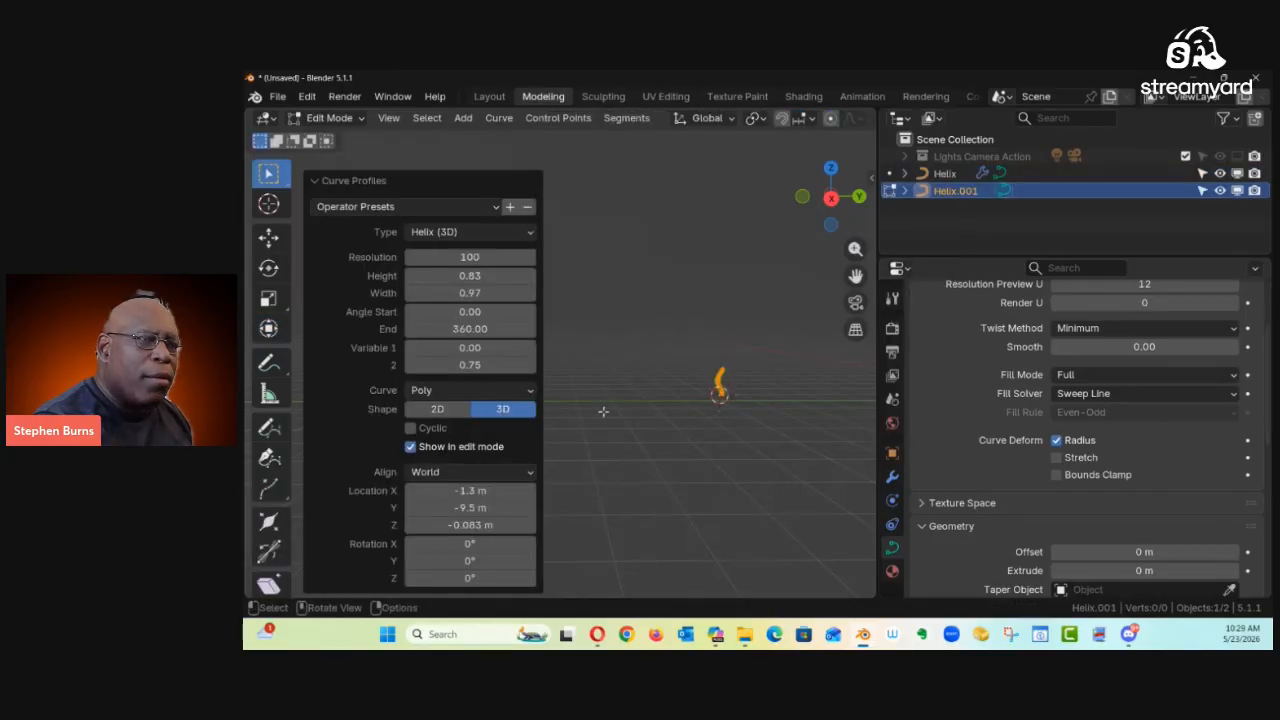
# Step: Try a Variable 1 of 6.57 on the new helix and inspect its shape up close
pyautogui.click(482, 366)
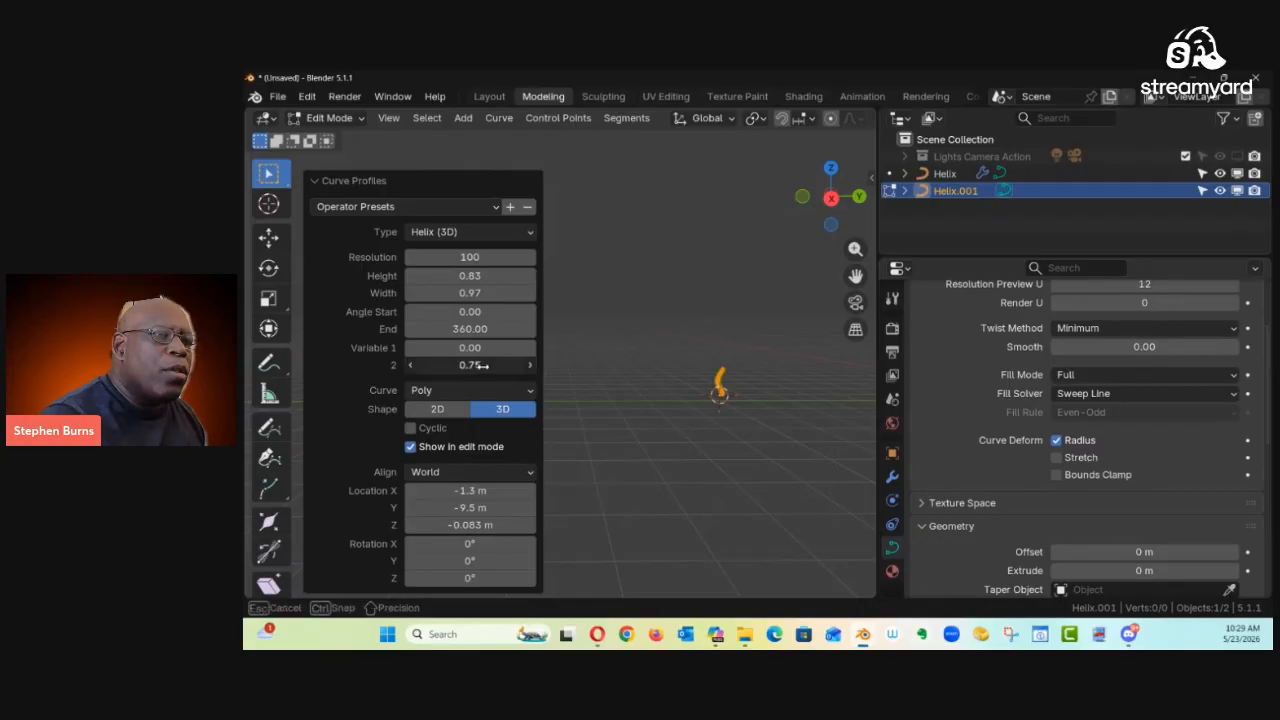
pyautogui.moveTo(478, 350); pyautogui.dragTo(594, 362)
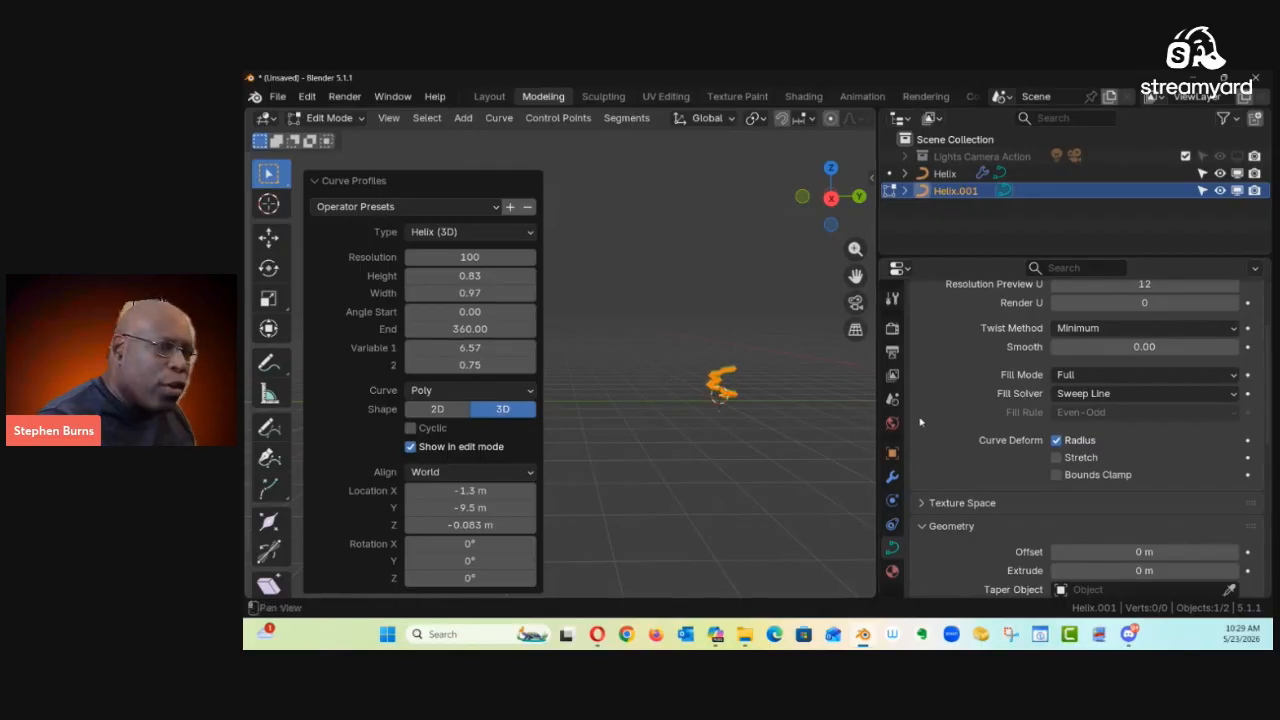
pyautogui.moveTo(928, 418); pyautogui.dragTo(814, 474, button='middle')
pyautogui.moveTo(735, 442); pyautogui.dragTo(680, 466, button='middle')
pyautogui.scroll(4, 763, 431)
pyautogui.keyDown('shift'); pyautogui.moveTo(780, 366); pyautogui.dragTo(700, 372, button='middle'); pyautogui.keyUp('shift')
pyautogui.moveTo(712, 376)
pyautogui.keyDown('shift'); pyautogui.mouseDown(button='middle')
pyautogui.moveTo(740, 420)
pyautogui.moveTo(722, 368)
pyautogui.mouseUp(button='middle'); pyautogui.keyUp('shift')
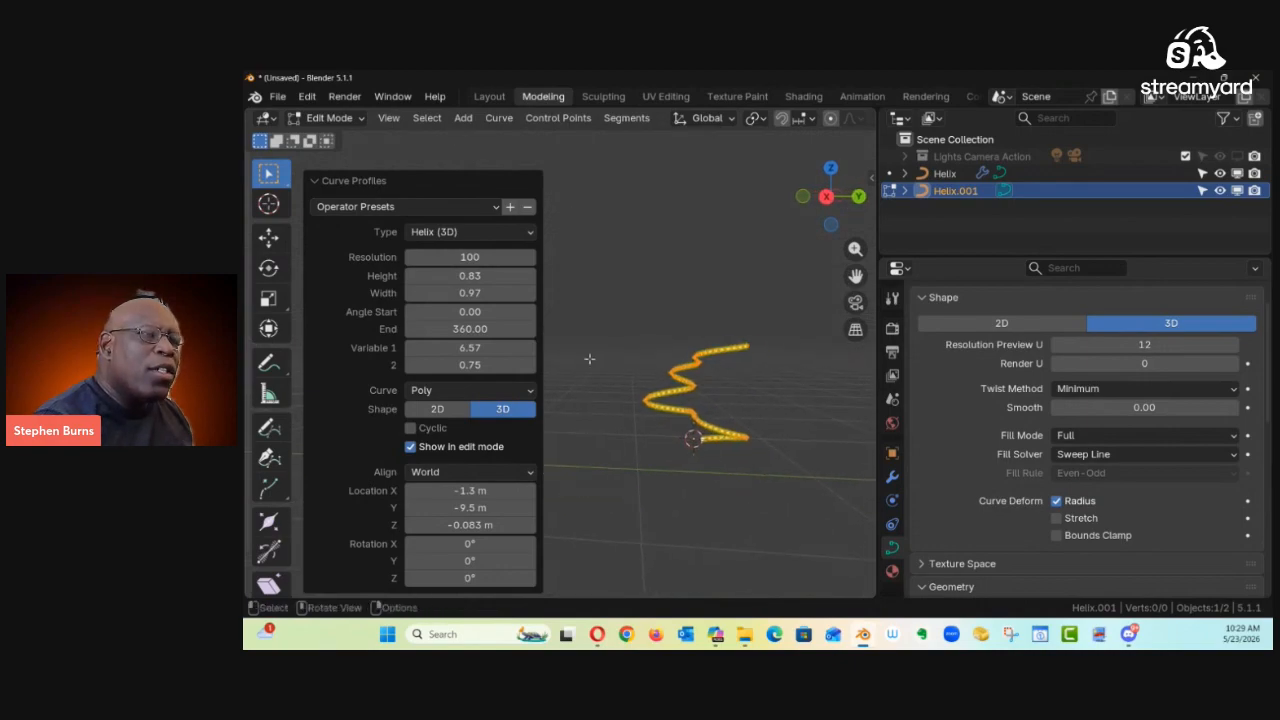
# Step: Set the new helix's Variable 1 and Variable 2 to 0 and its resolution to 55
pyautogui.click(476, 348)
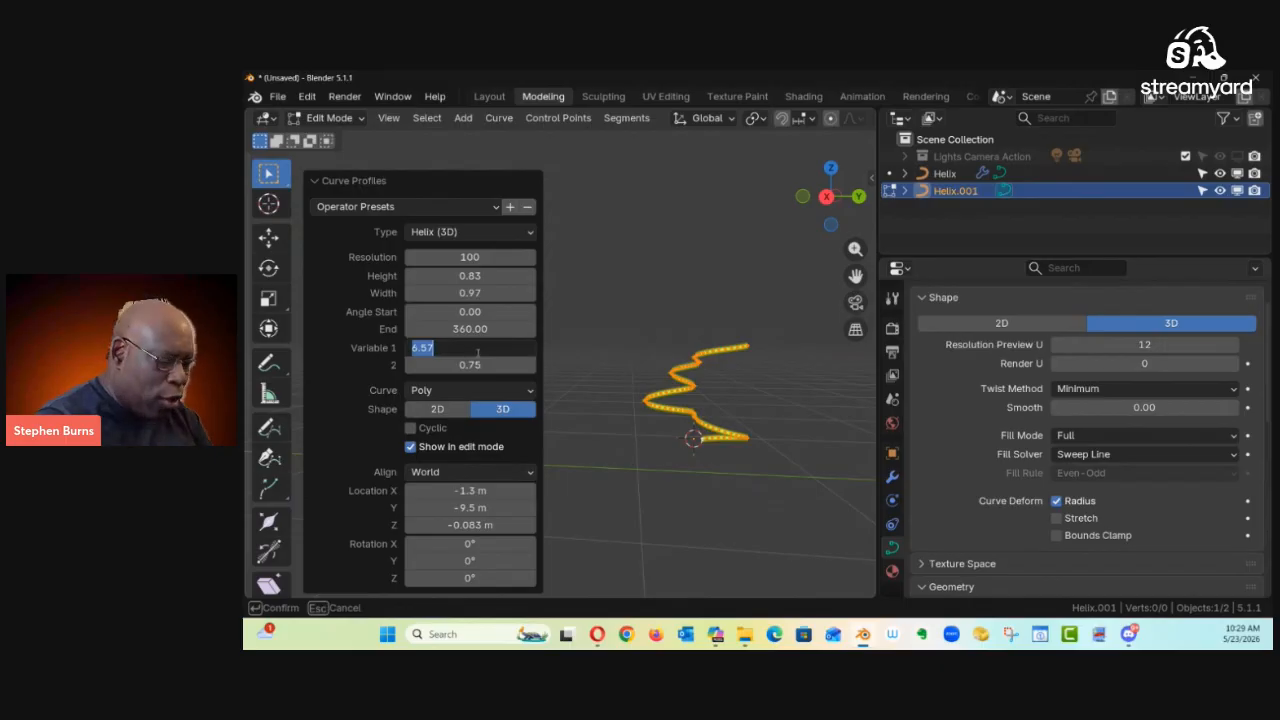
pyautogui.write('0')
pyautogui.press('Return')
pyautogui.click(476, 365)
pyautogui.write('0')
pyautogui.press('Return')
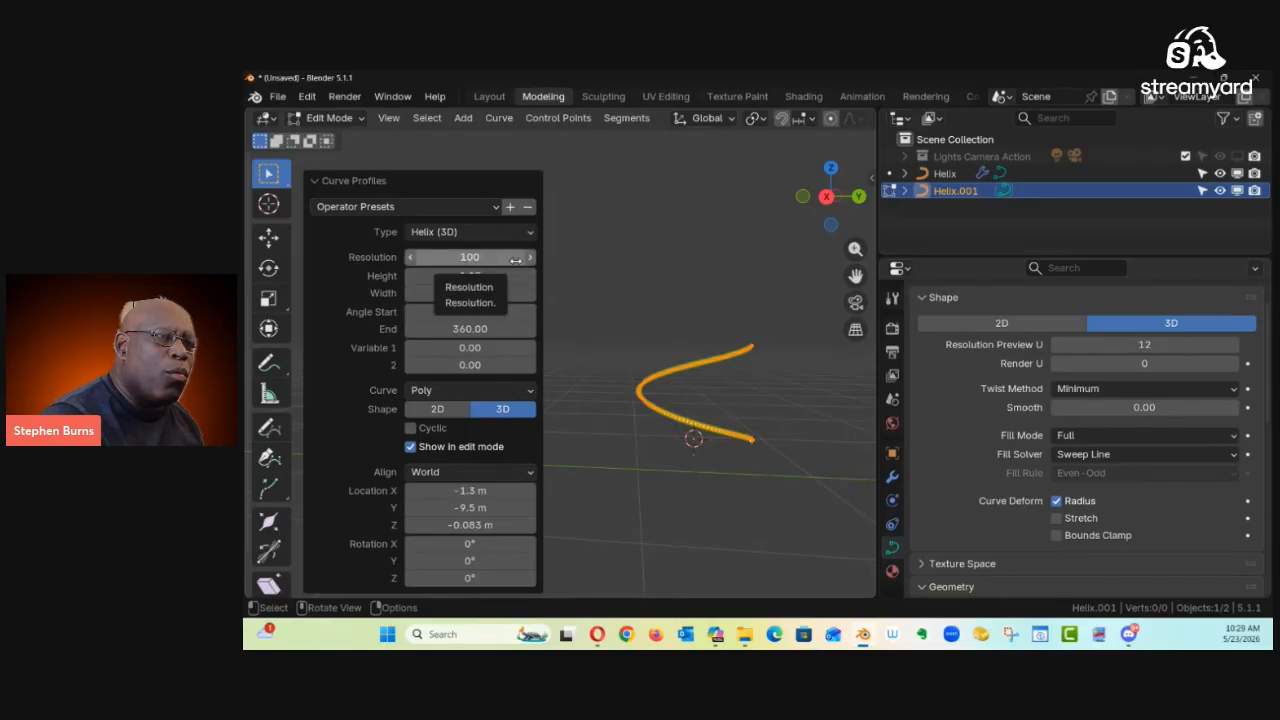
pyautogui.moveTo(470, 257); pyautogui.dragTo(444, 281)
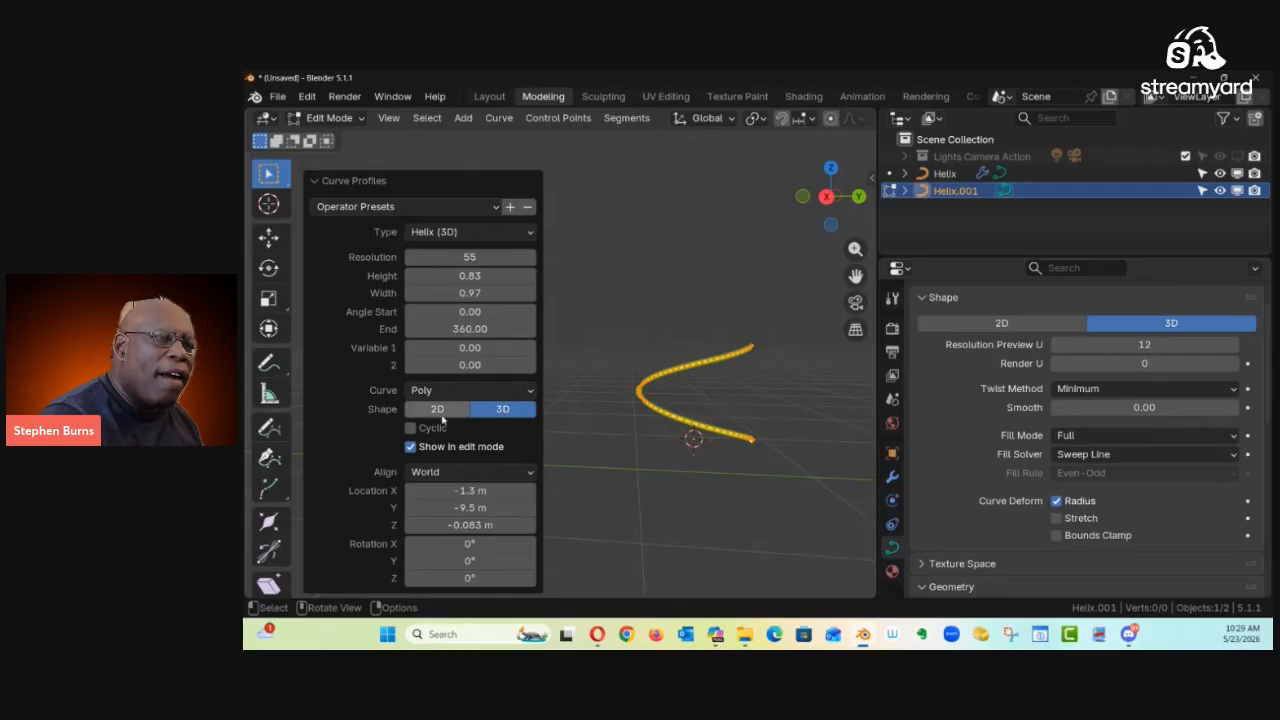
# Step: Try the Bezier and Nurbs curve types on the helix, return to Poly, and make the curve cyclic
pyautogui.click(534, 392)
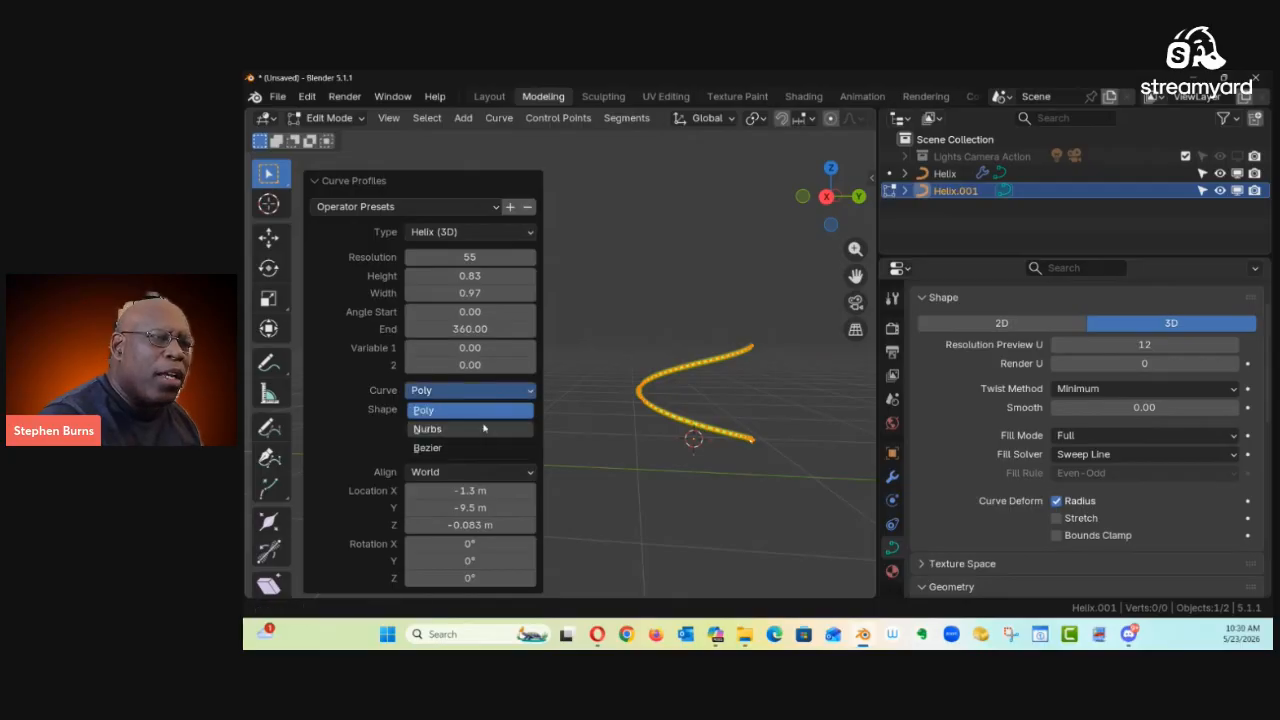
pyautogui.click(450, 449)
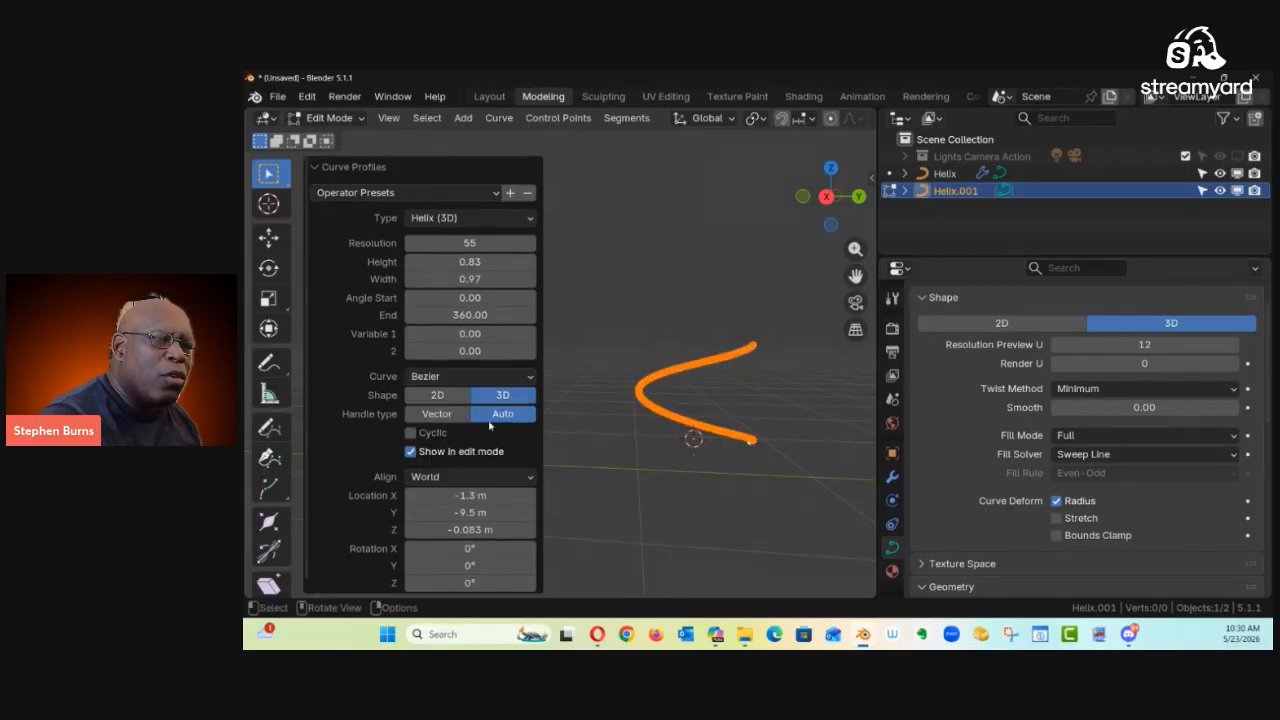
pyautogui.click(522, 376)
pyautogui.click(471, 416)
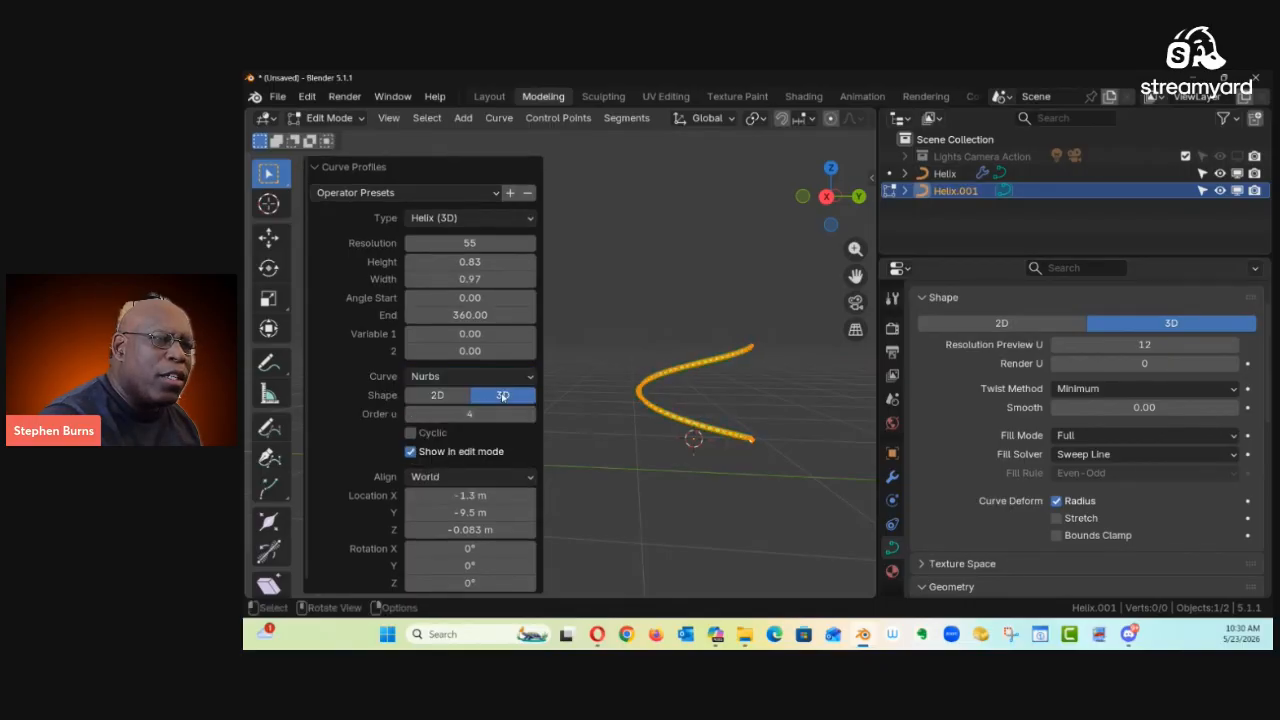
pyautogui.click(484, 378)
pyautogui.click(484, 400)
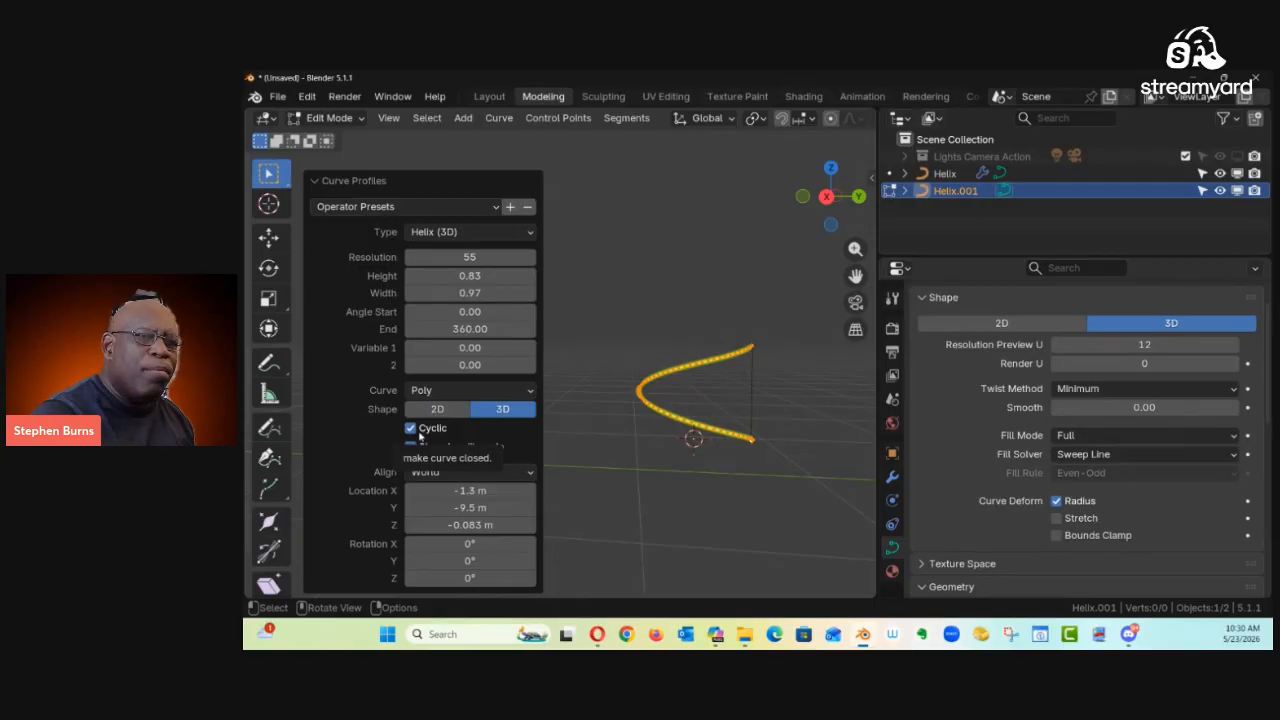
pyautogui.moveTo(828, 403); pyautogui.dragTo(660, 410, button='middle')
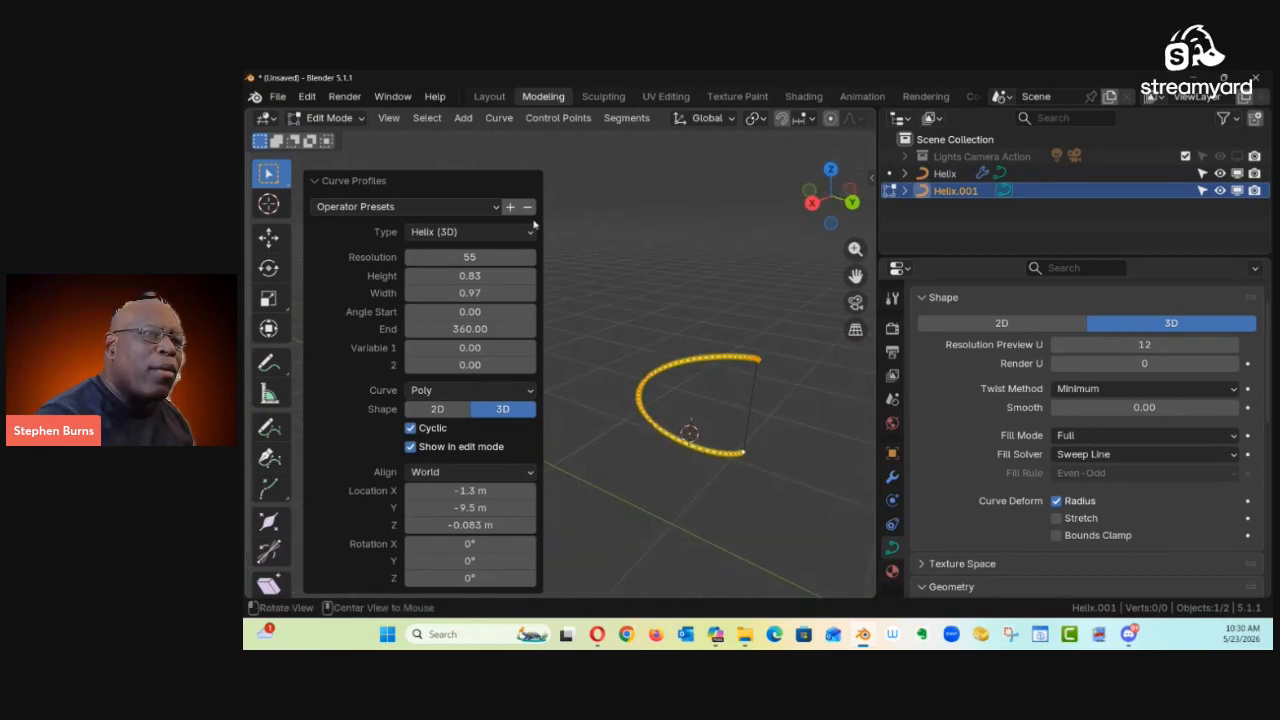
pyautogui.click(496, 207)
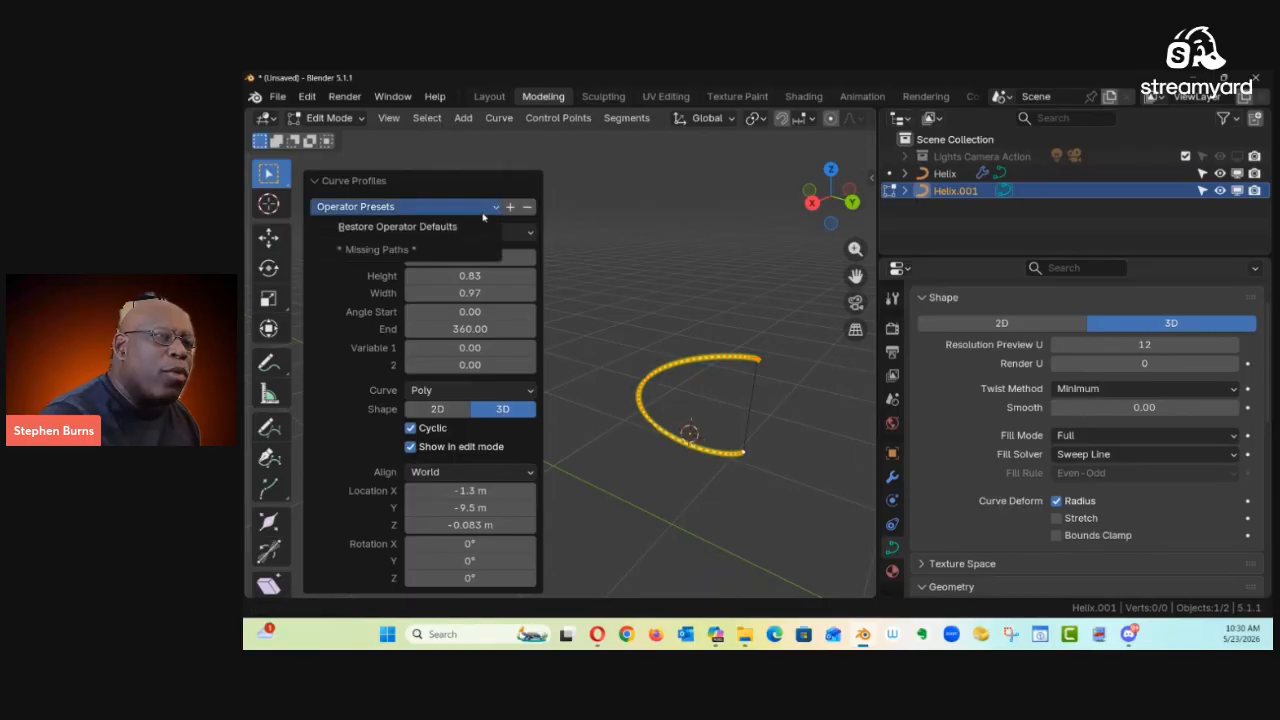
pyautogui.click(508, 211)
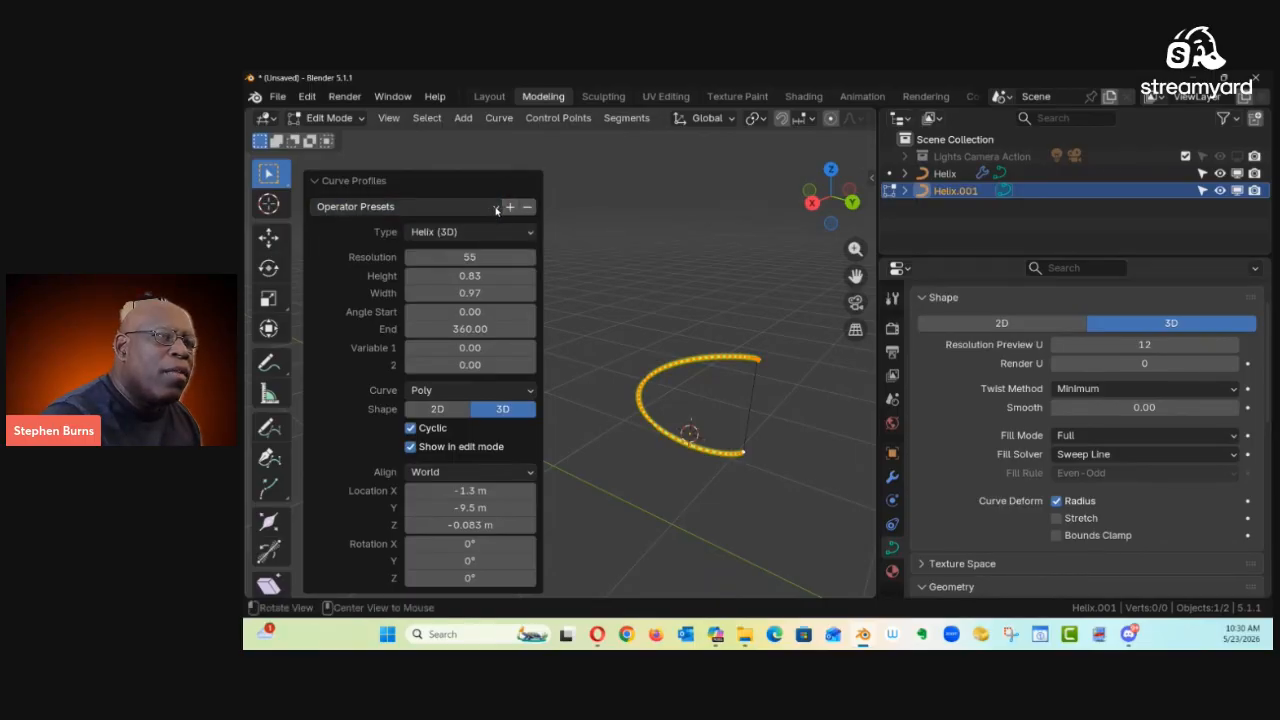
pyautogui.click(495, 209)
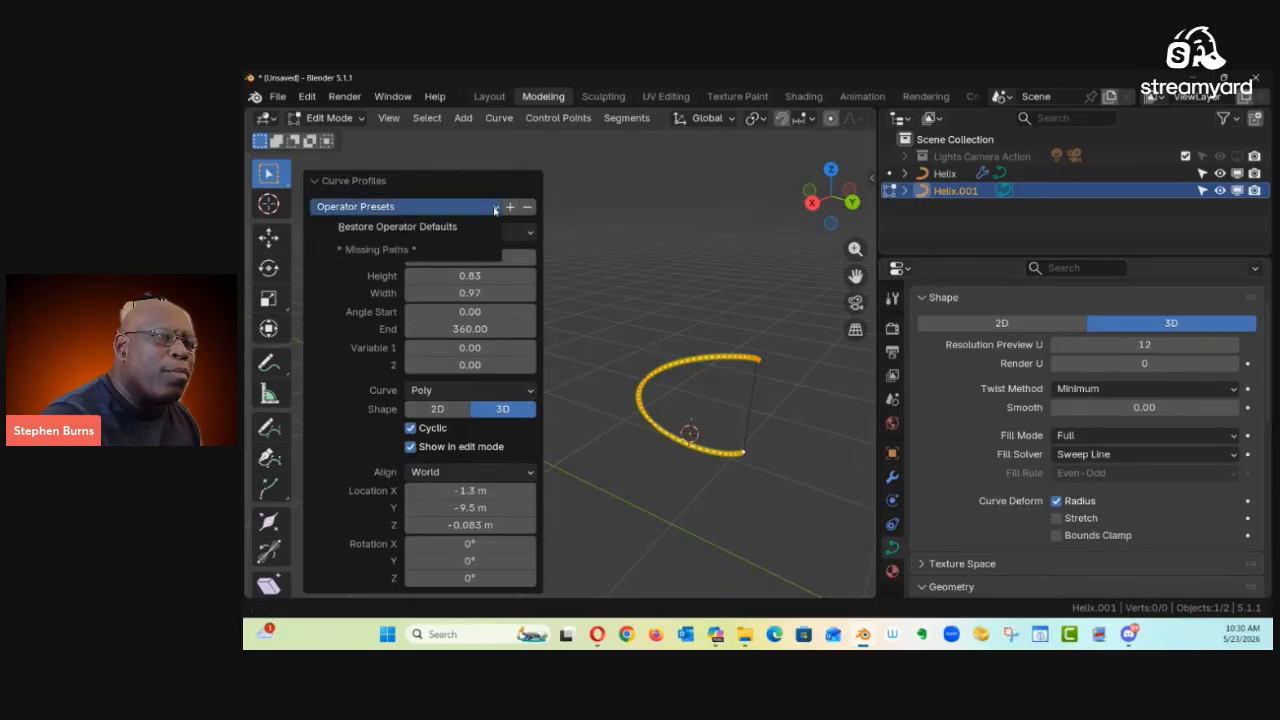
pyautogui.click(471, 199)
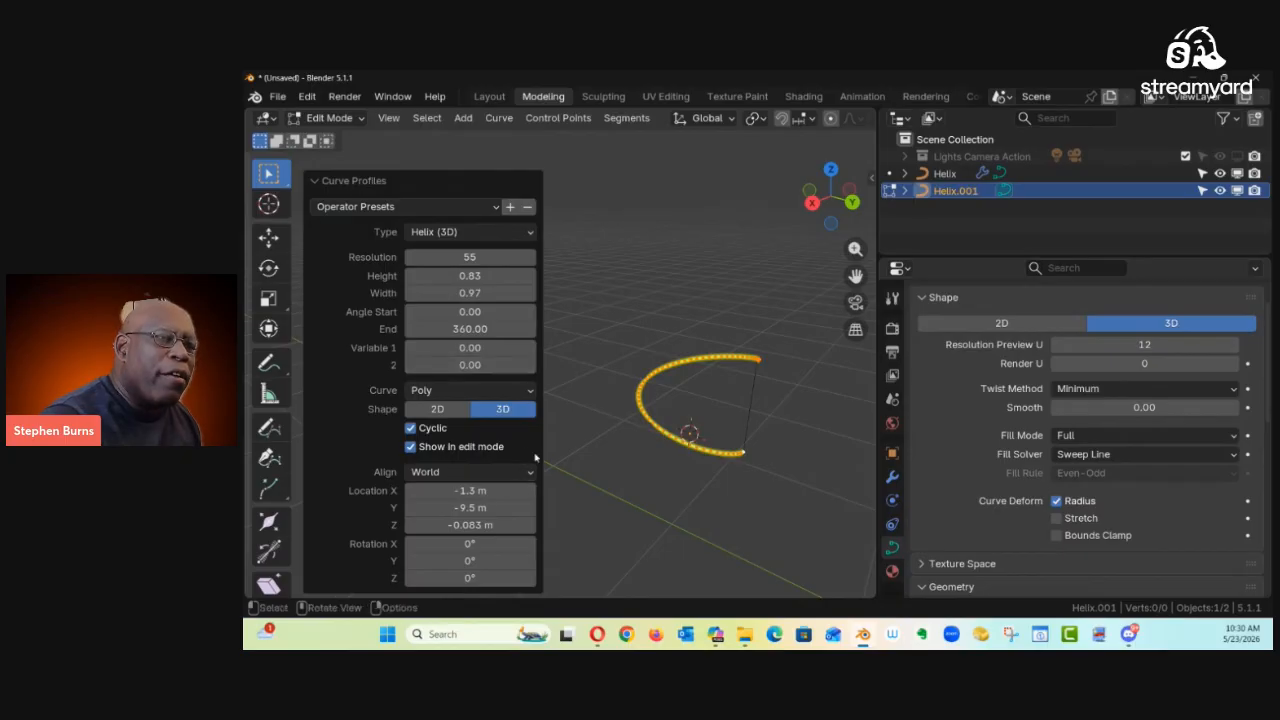
# Step: Try the Cycloid, Cogwheel and Arc profile types on the helix curve
pyautogui.click(530, 235)
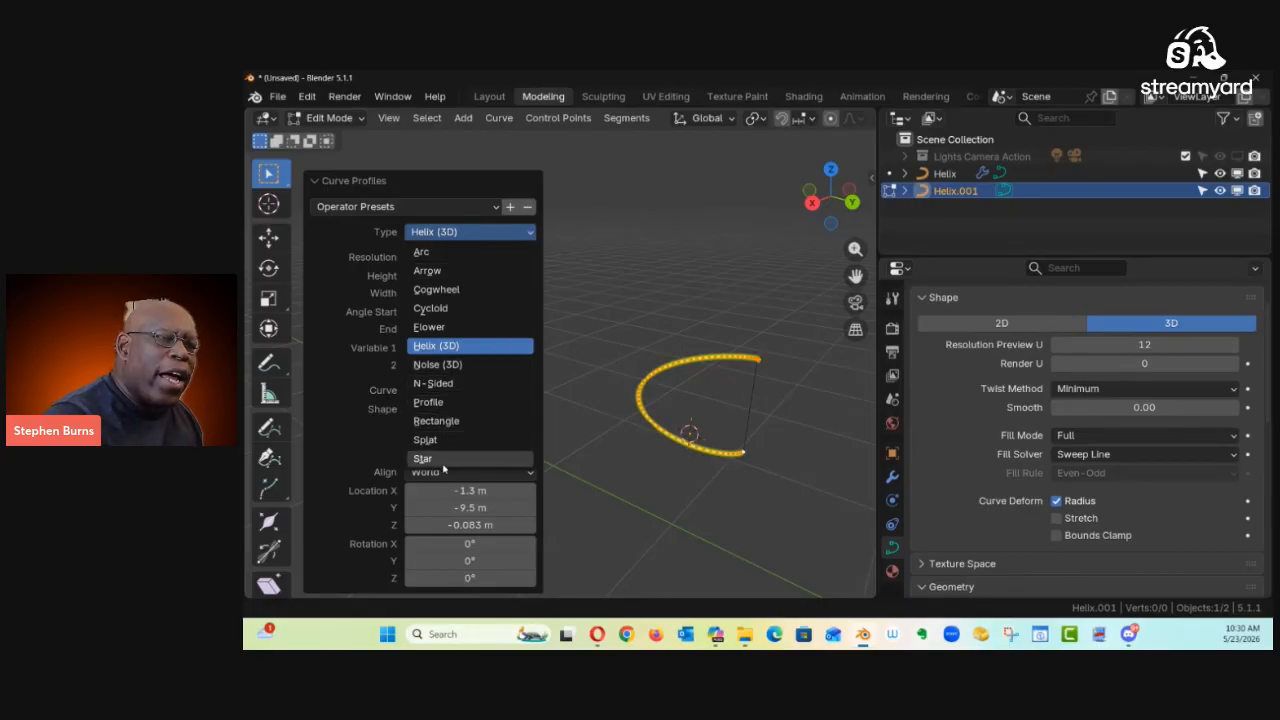
pyautogui.click(449, 311)
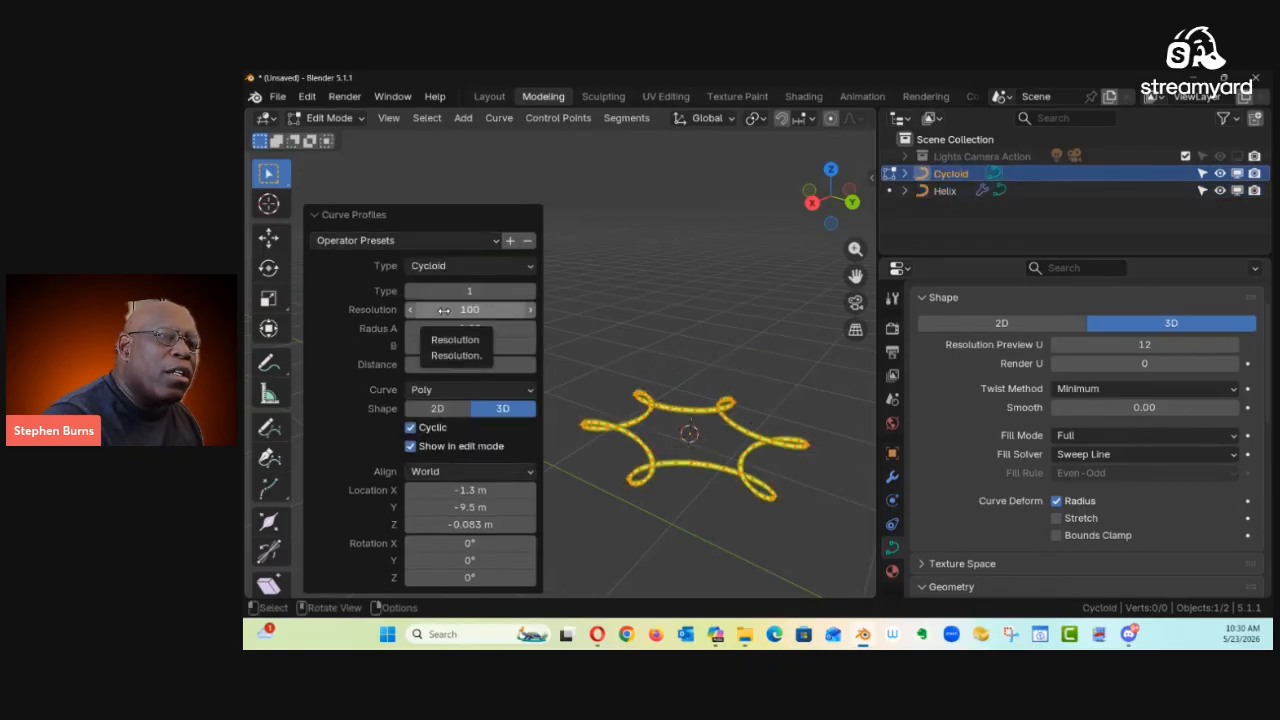
pyautogui.click(526, 268)
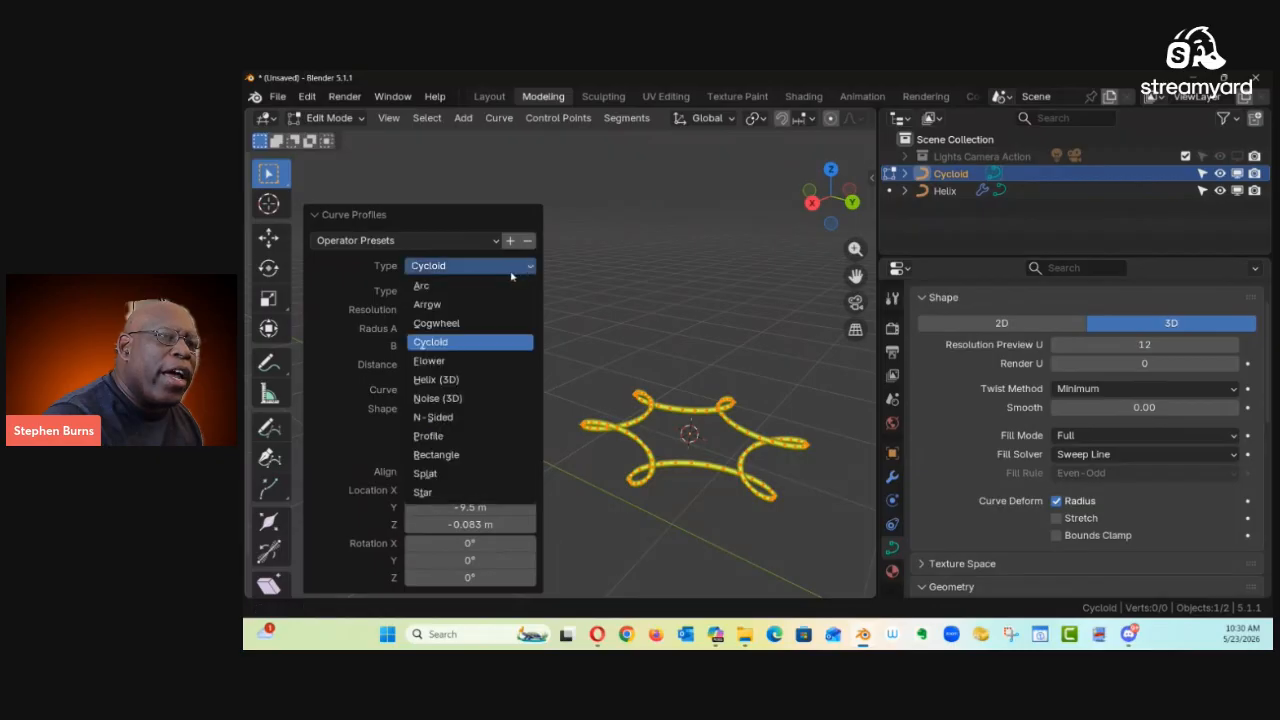
pyautogui.click(446, 323)
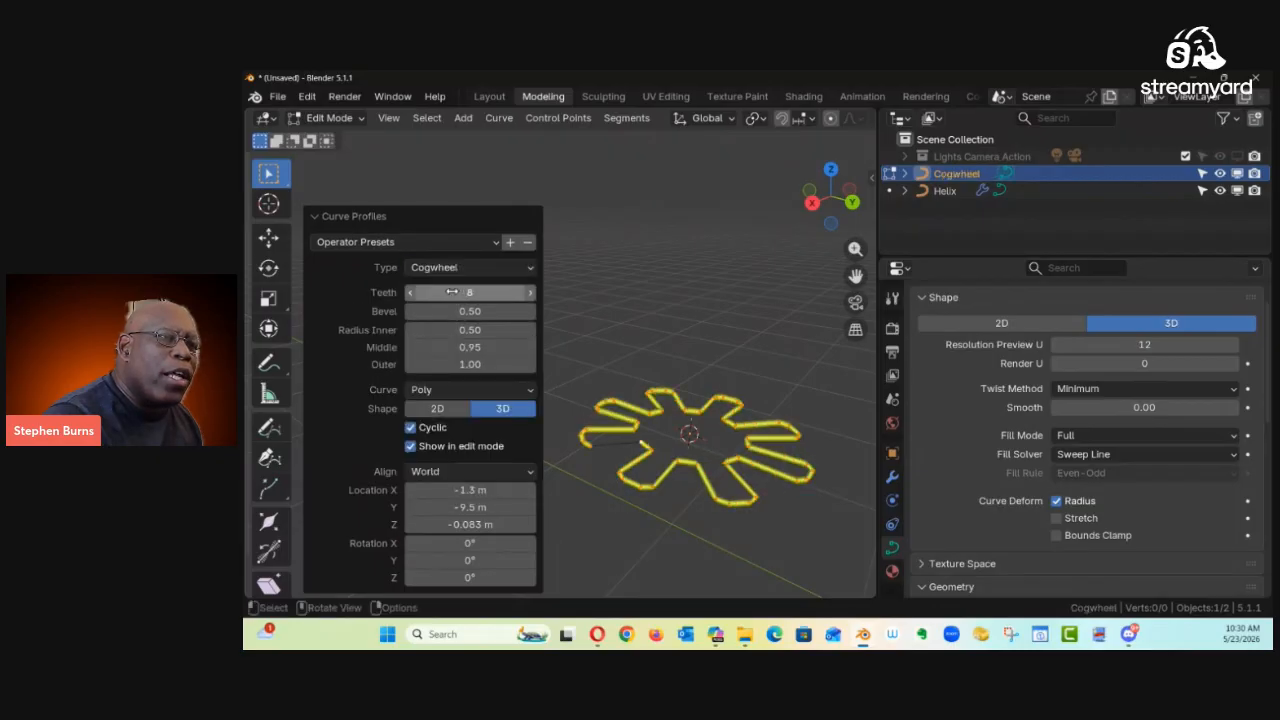
pyautogui.click(528, 268)
pyautogui.click(505, 285)
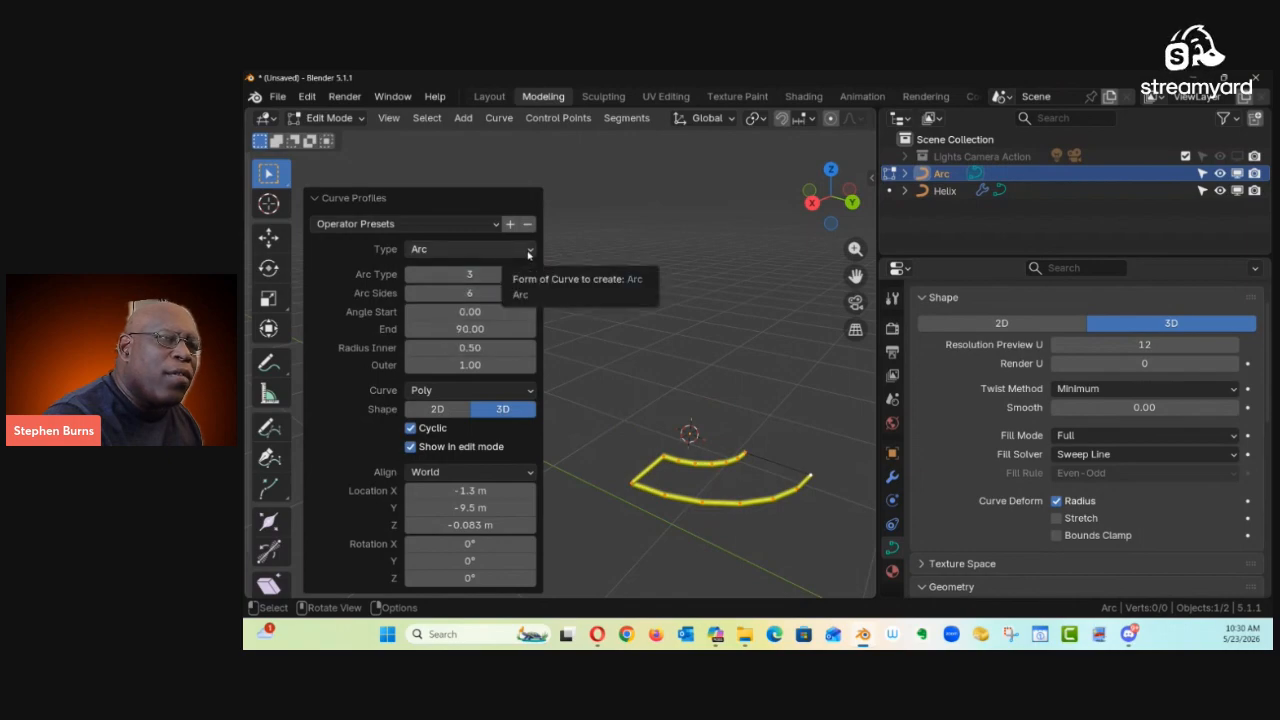
# Step: Try the Noise (3D), N-Sided and Profile types, and return the curve to Helix (3D)
pyautogui.click(478, 249)
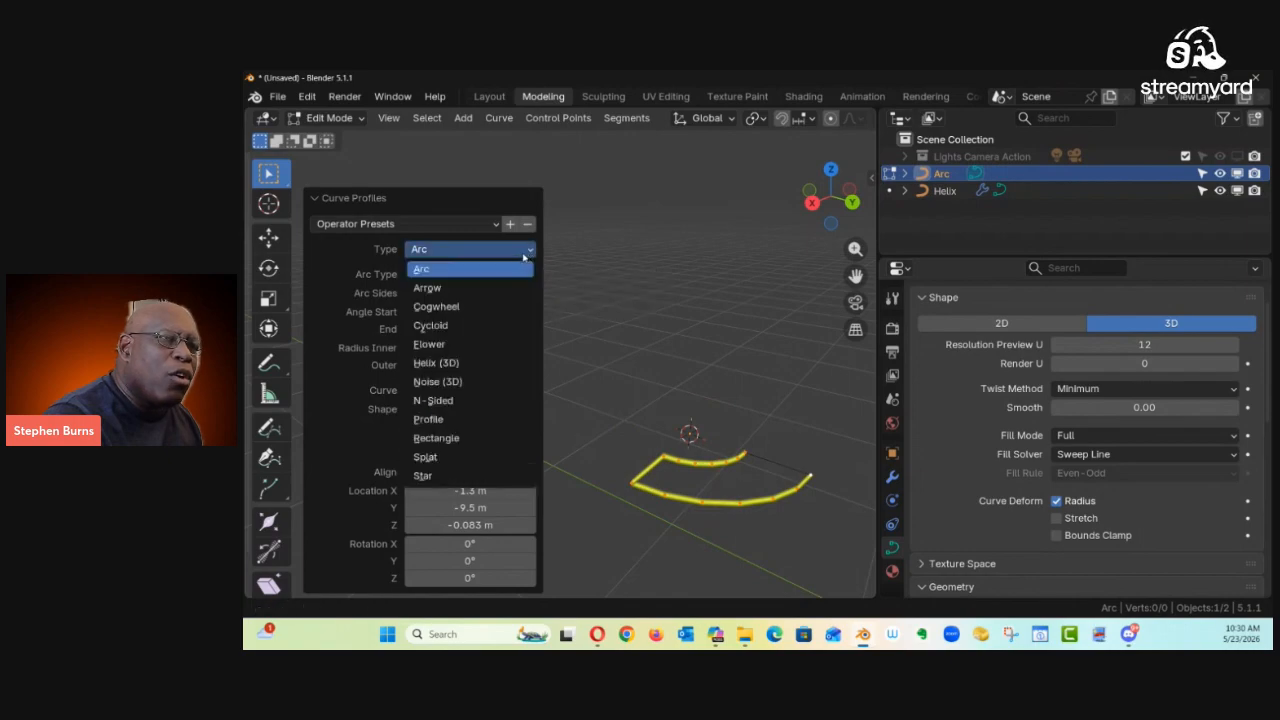
pyautogui.click(455, 382)
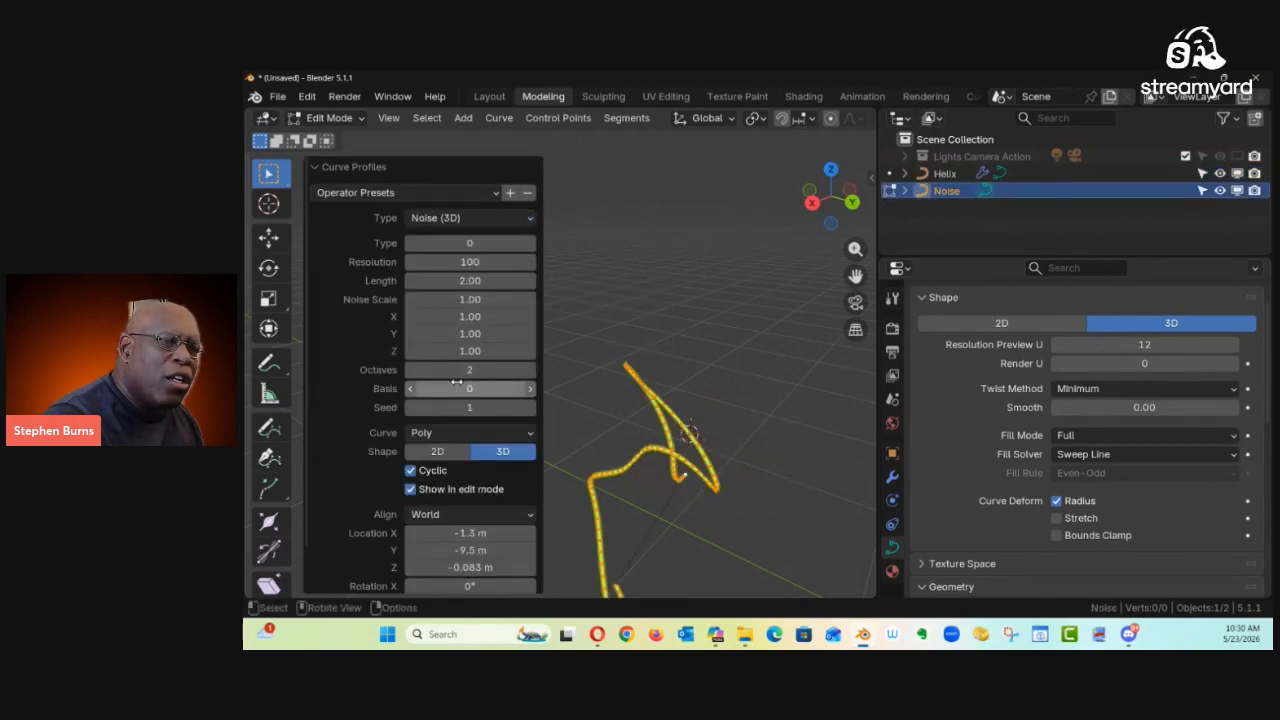
pyautogui.click(480, 218)
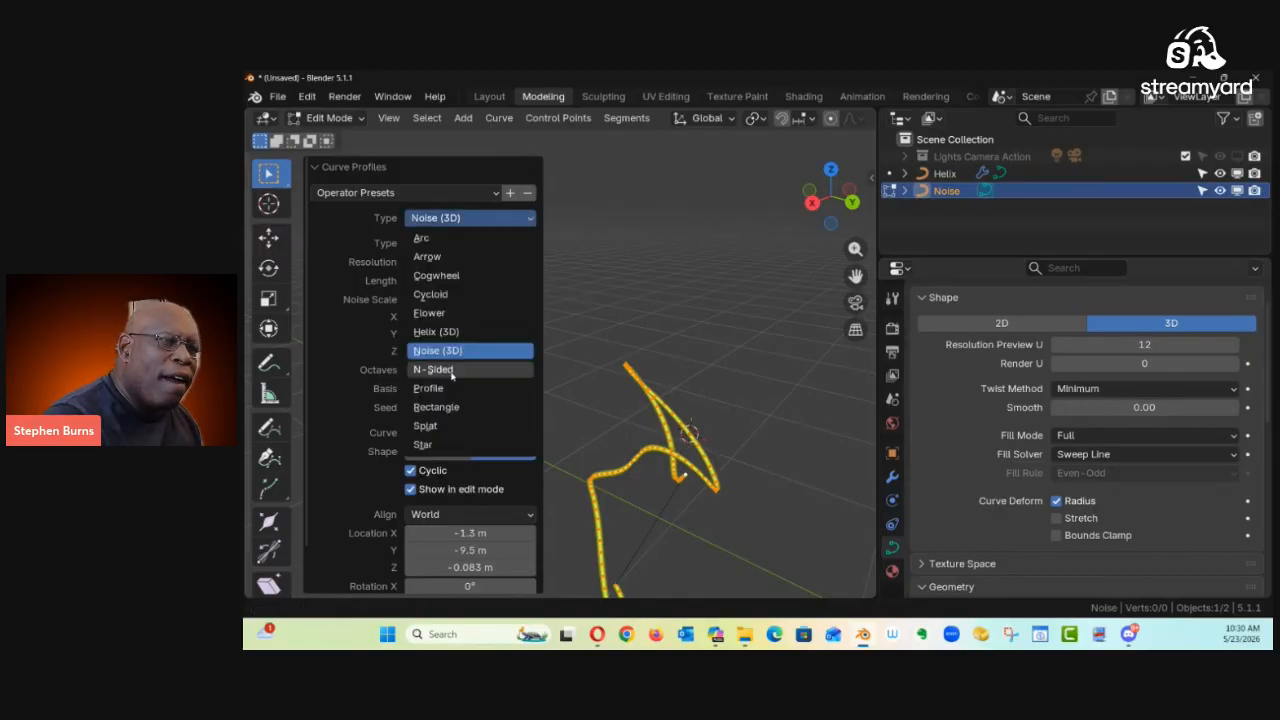
pyautogui.click(440, 369)
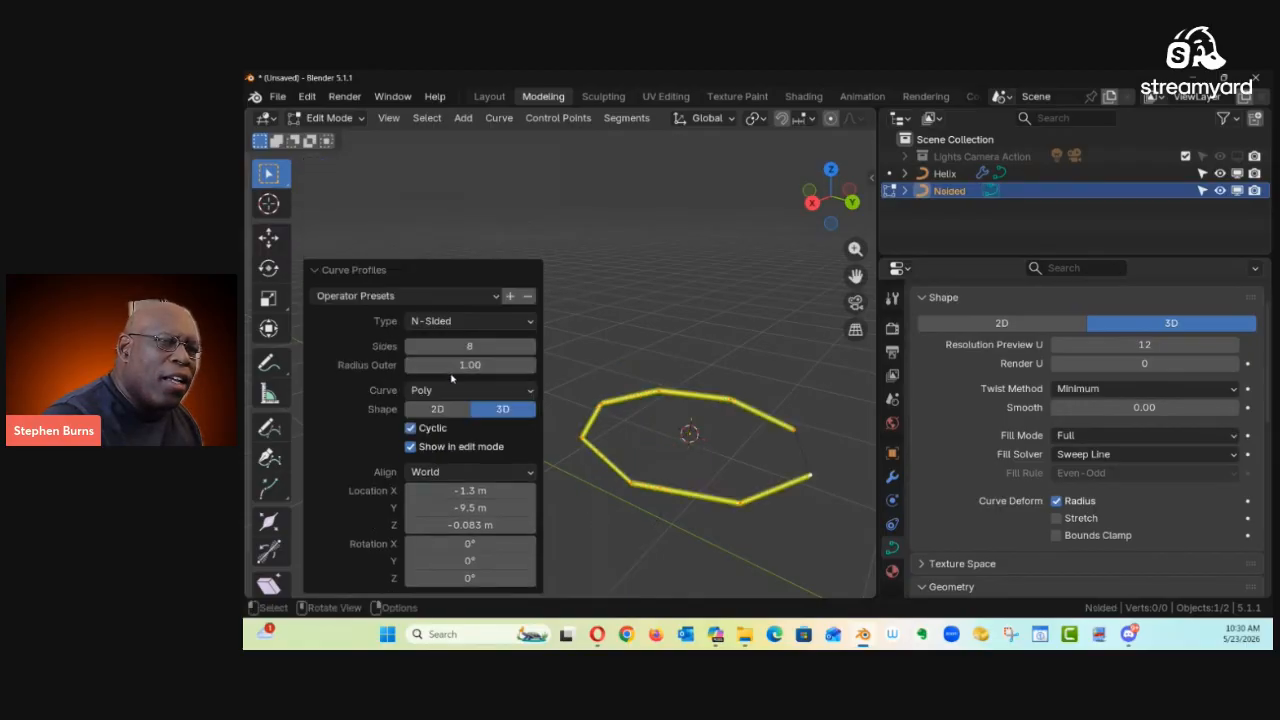
pyautogui.click(529, 322)
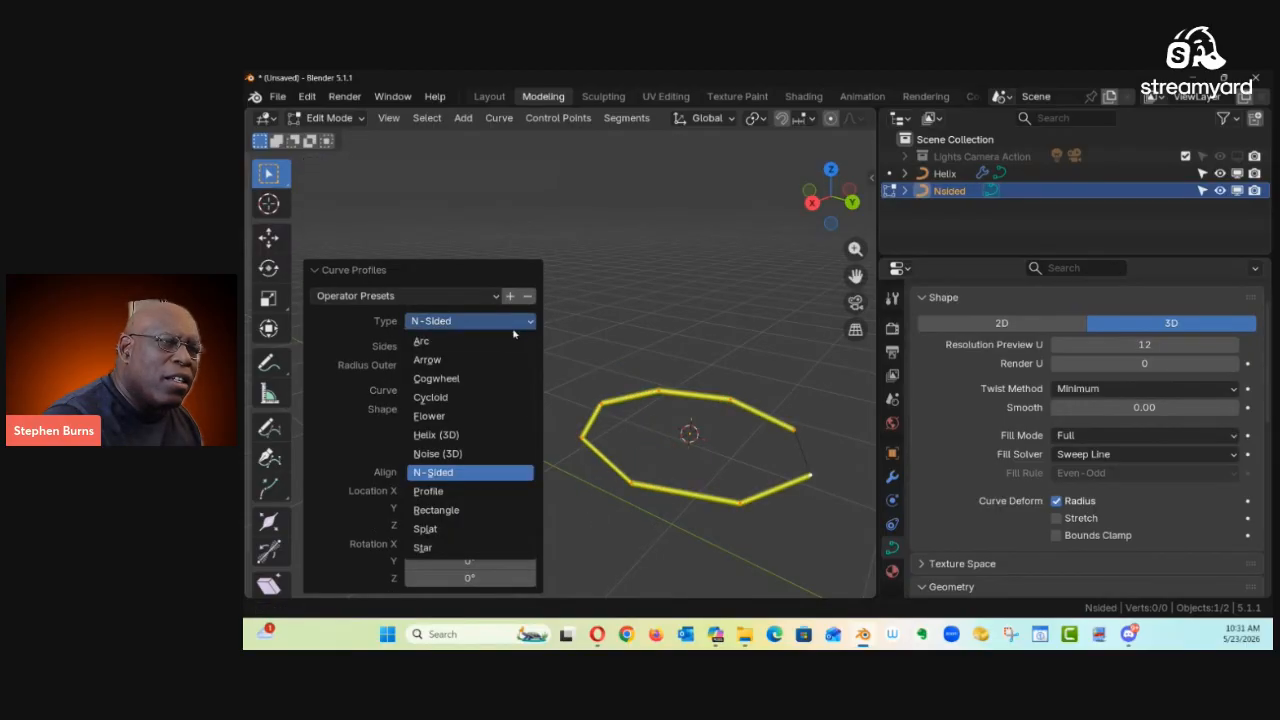
pyautogui.click(451, 492)
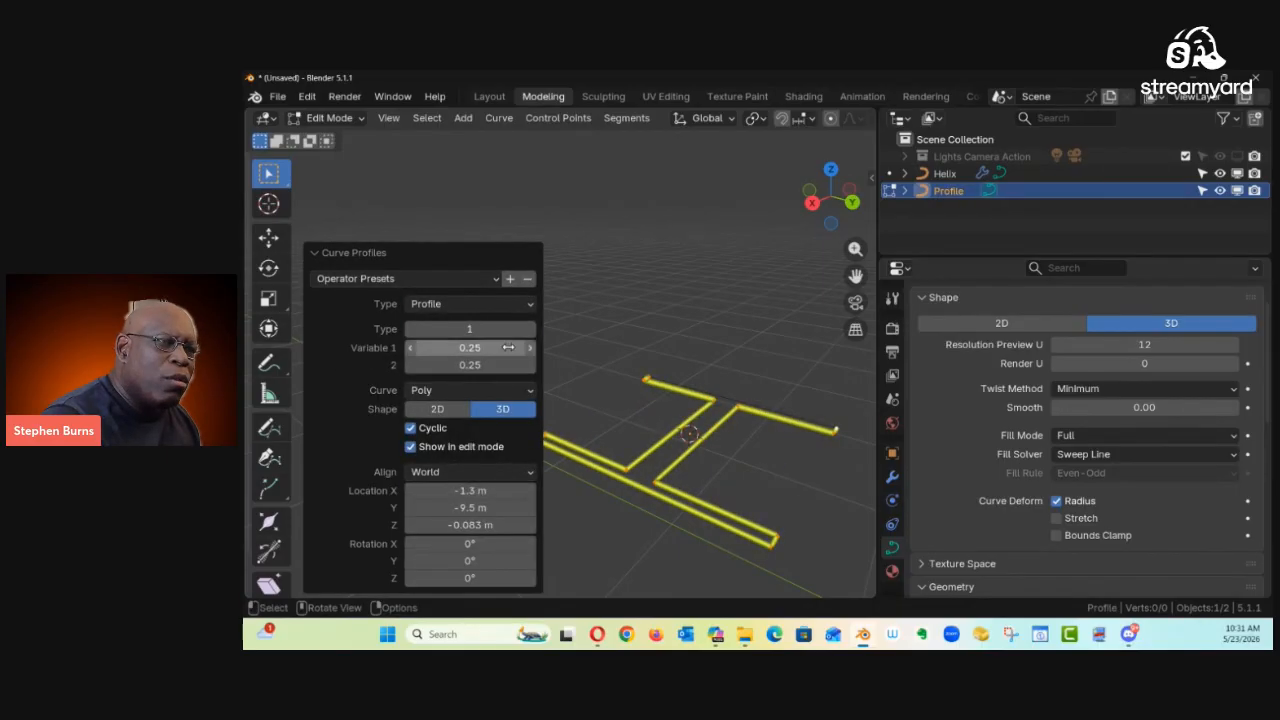
pyautogui.click(526, 306)
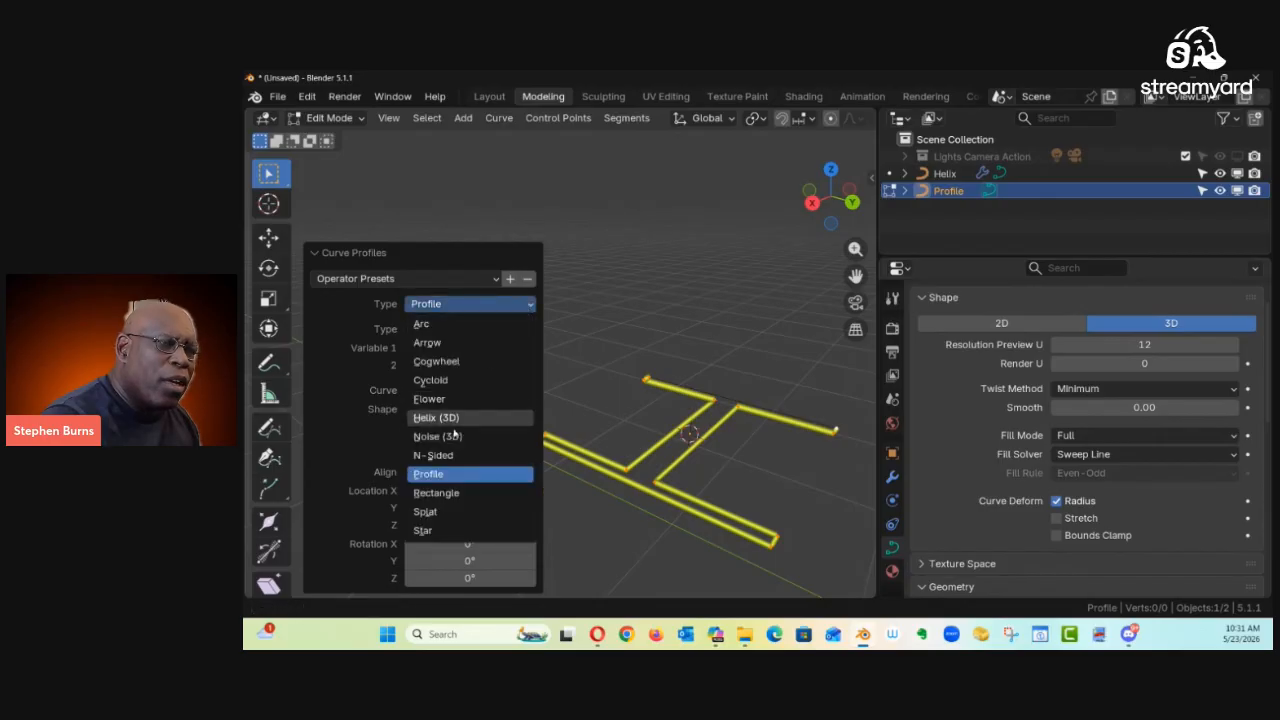
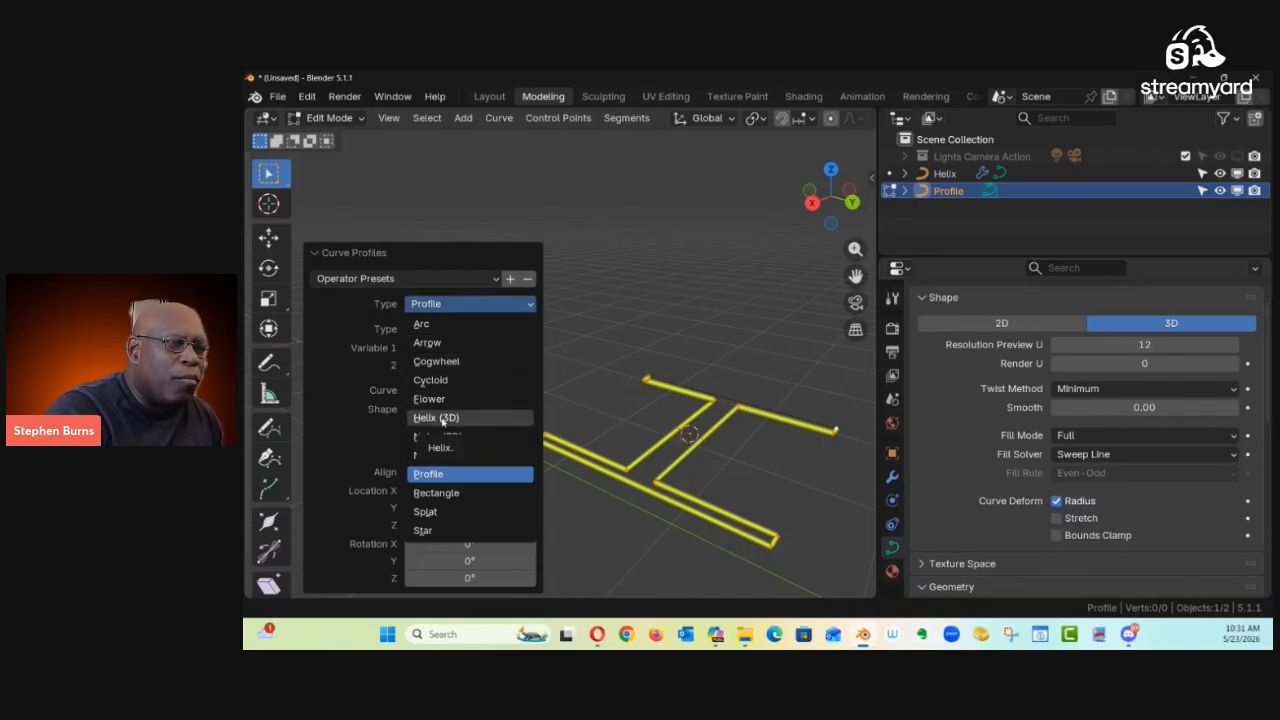
pyautogui.click(445, 419)
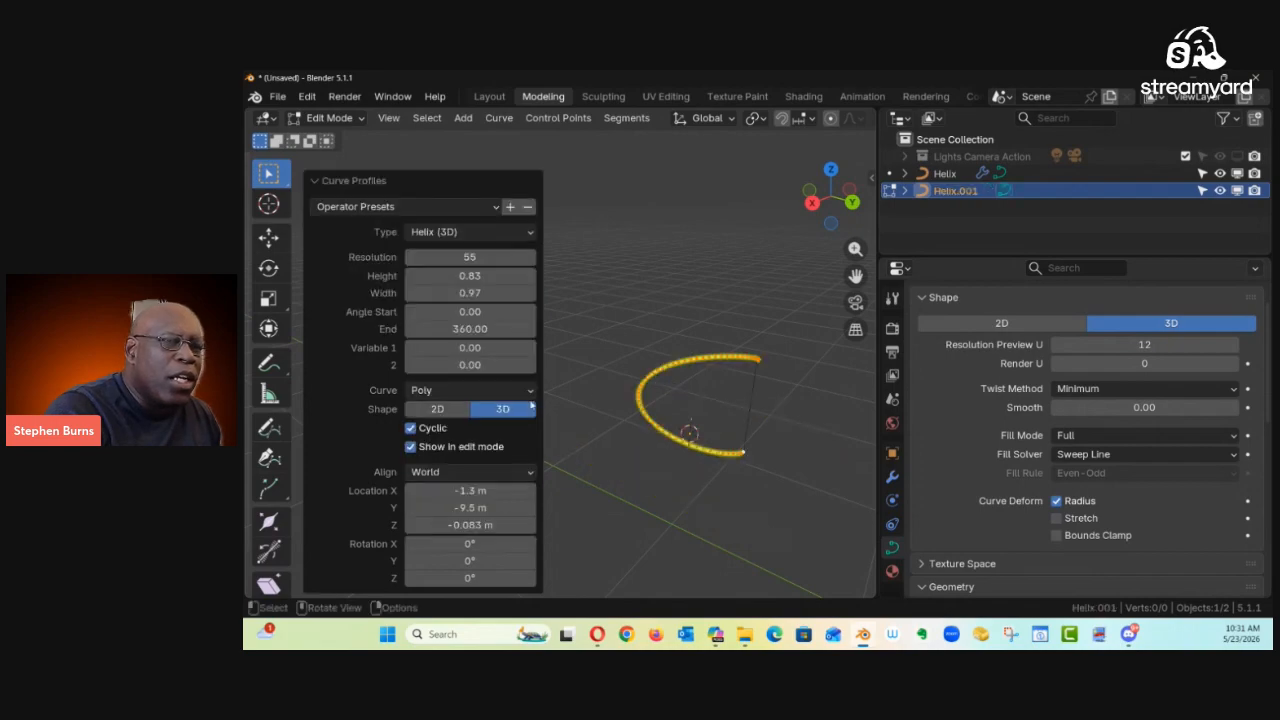
pyautogui.moveTo(778, 397); pyautogui.dragTo(714, 389, button='middle')
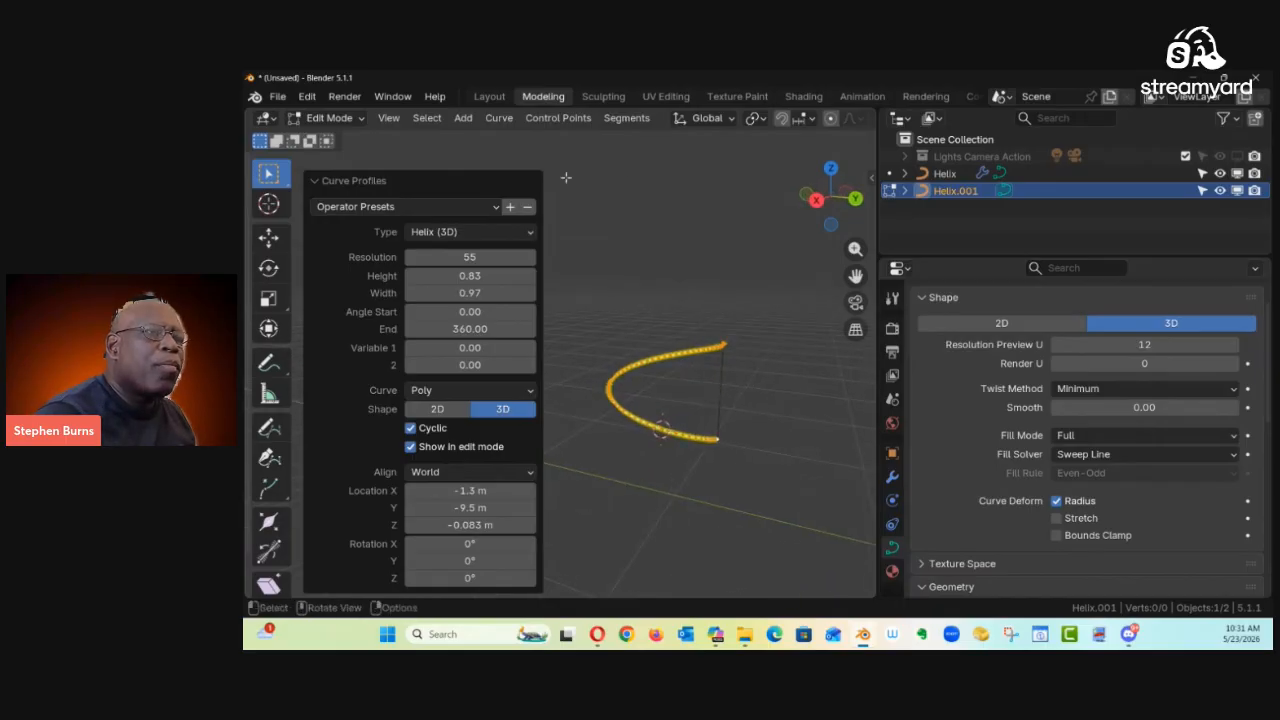
# Step: Collapse the curve profile settings and give the helix a round bevel with a depth of 0.06 m
pyautogui.click(314, 182)
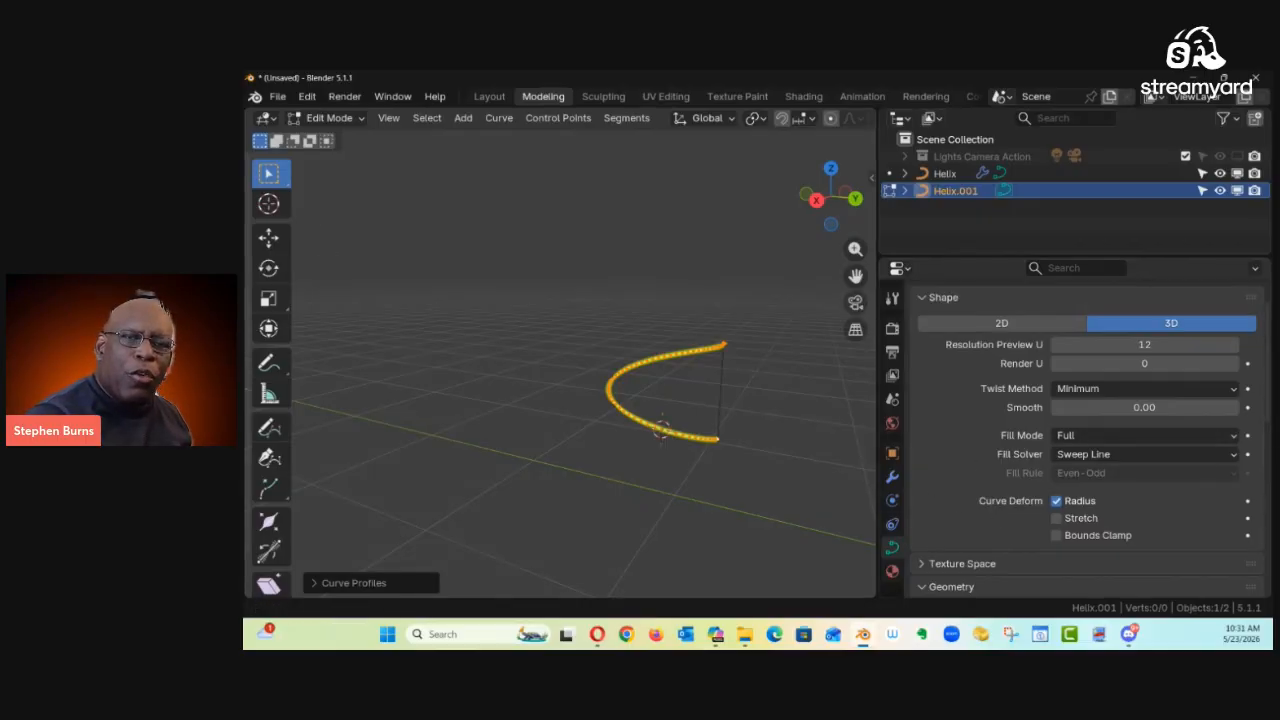
pyautogui.scroll(-10, 1236, 528)
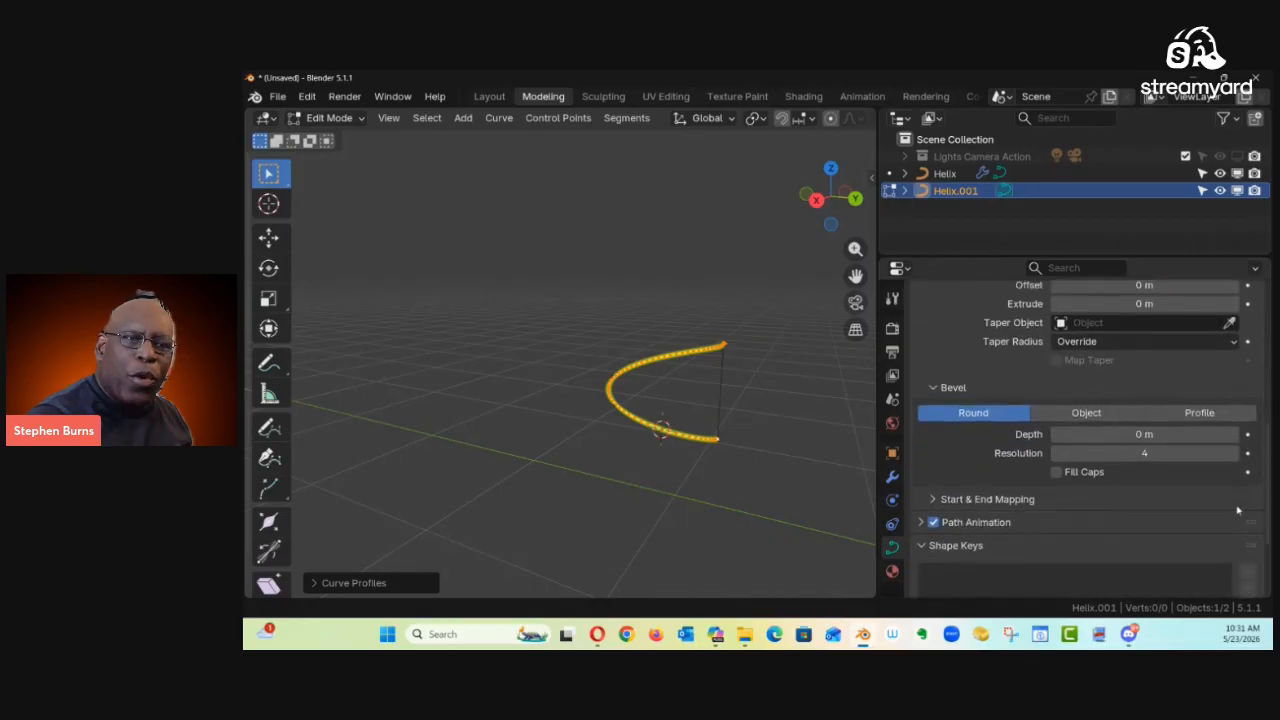
pyautogui.moveTo(1145, 377); pyautogui.dragTo(1154, 380)
pyautogui.moveTo(770, 450); pyautogui.dragTo(677, 312, button='middle')
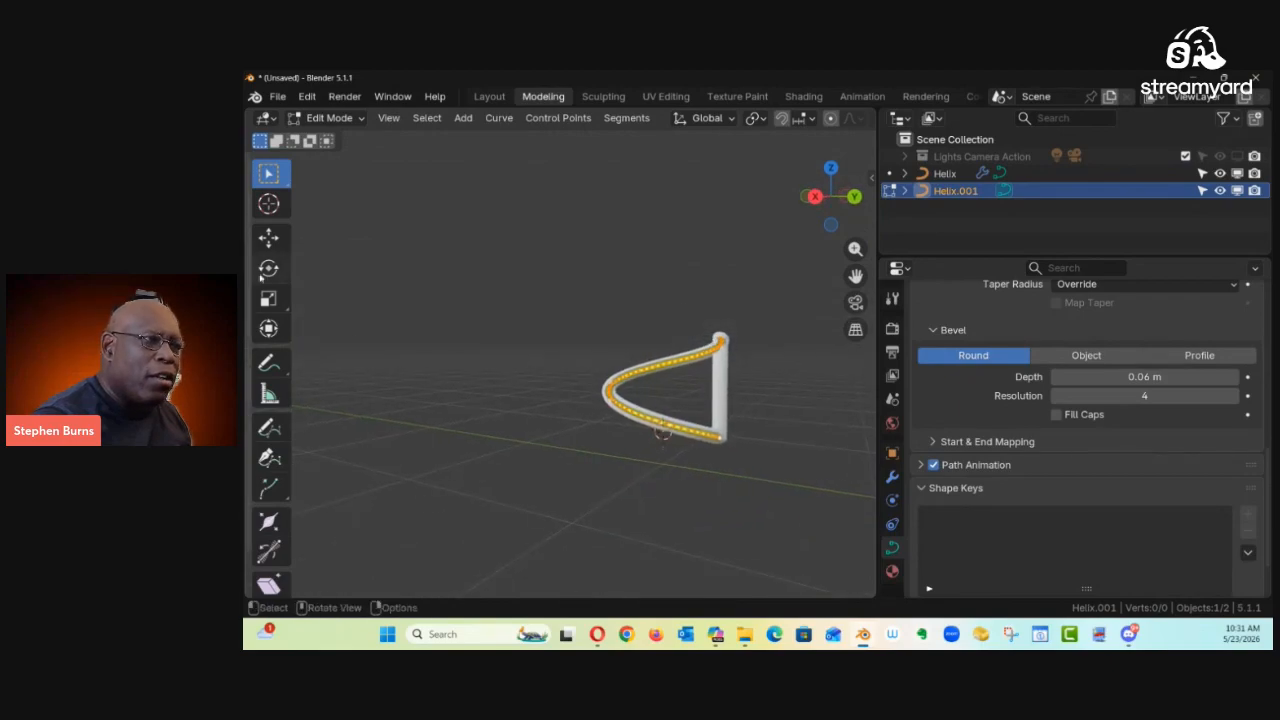
# Step: Scale the beveled helix along the Z axis and inspect its shape up close
pyautogui.click(264, 306)
pyautogui.moveTo(669, 300); pyautogui.dragTo(693, 333)
pyautogui.moveTo(682, 380); pyautogui.dragTo(556, 220, button='middle')
pyautogui.moveTo(556, 220); pyautogui.dragTo(611, 501, button='middle')
pyautogui.moveTo(620, 314); pyautogui.dragTo(650, 300)
pyautogui.moveTo(602, 390); pyautogui.dragTo(580, 415, button='middle')
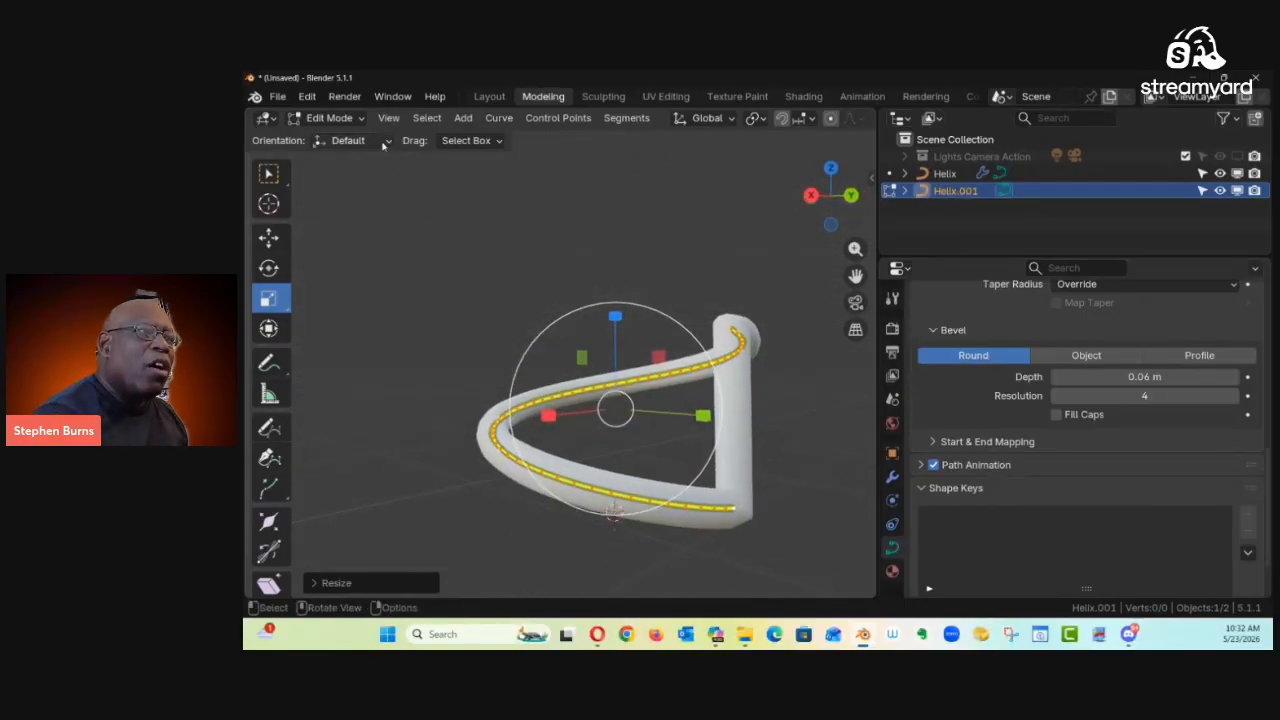
# Step: Start a new file without saving the current scene
pyautogui.click(279, 97)
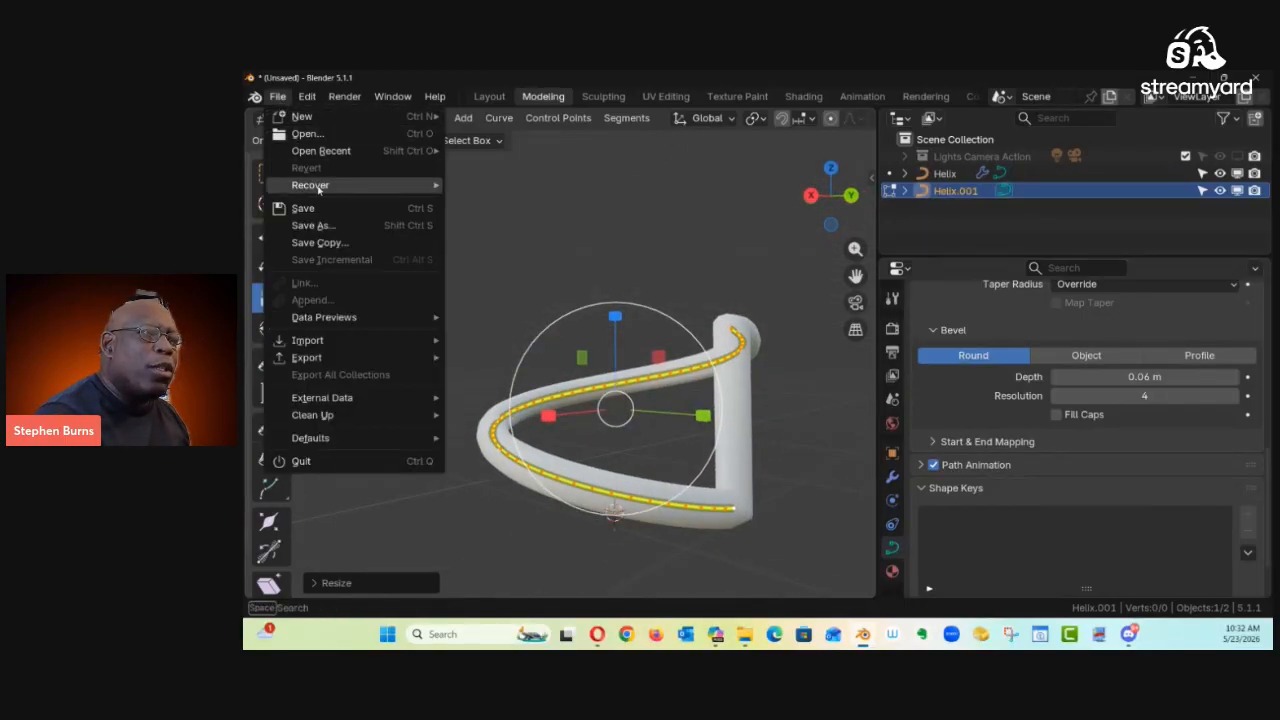
pyautogui.moveTo(310, 116)
pyautogui.click(535, 133)
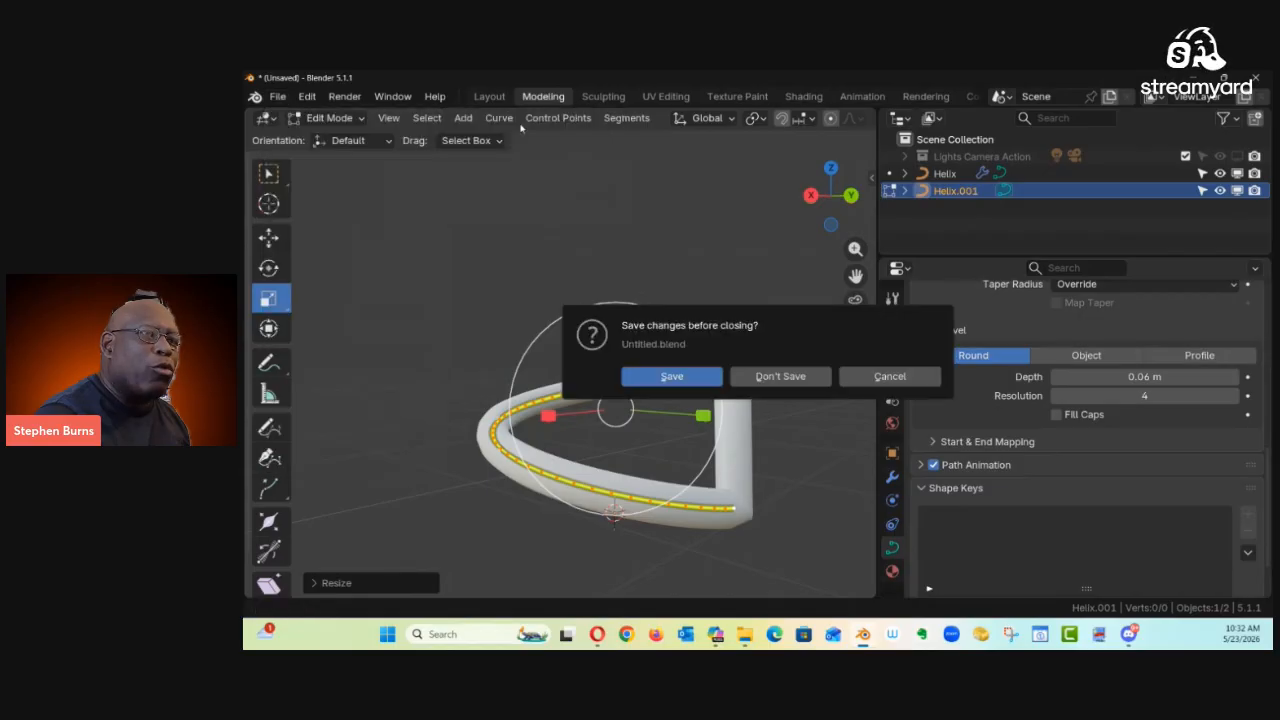
pyautogui.click(777, 380)
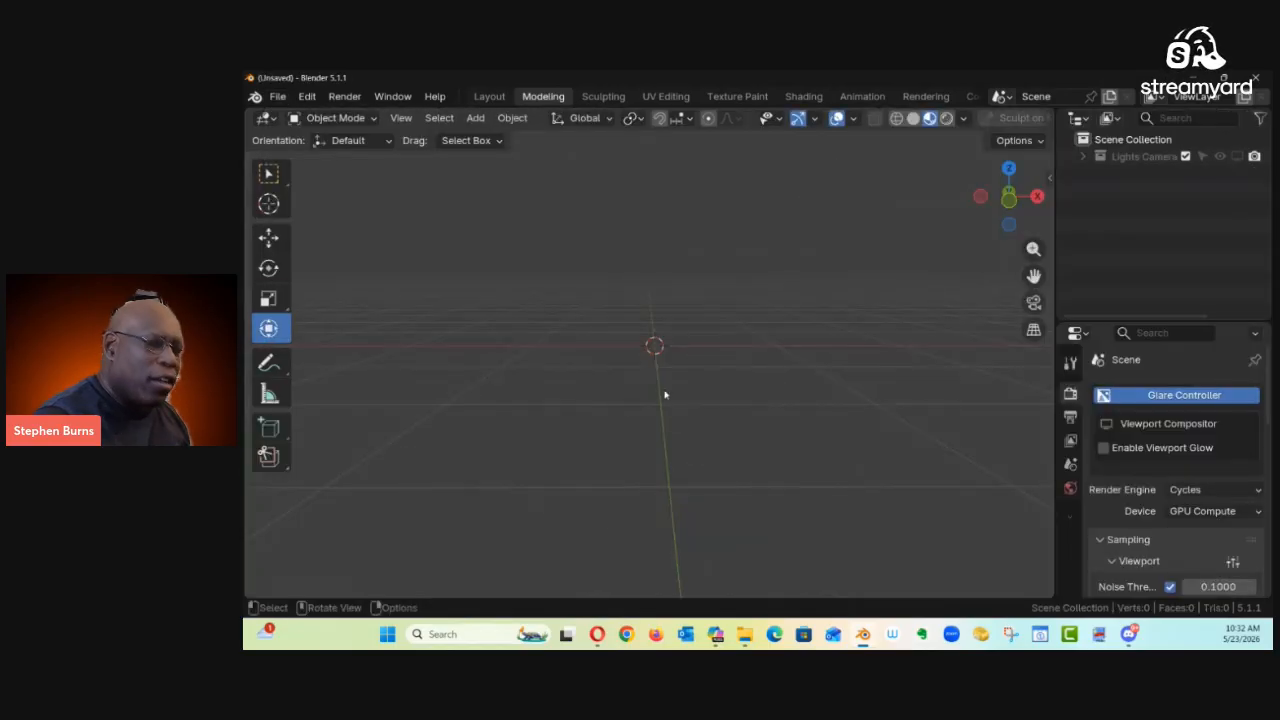
# Step: Add a Helix (3D) profile curve at the world origin of the empty scene
pyautogui.hotkey('shift', 'a')
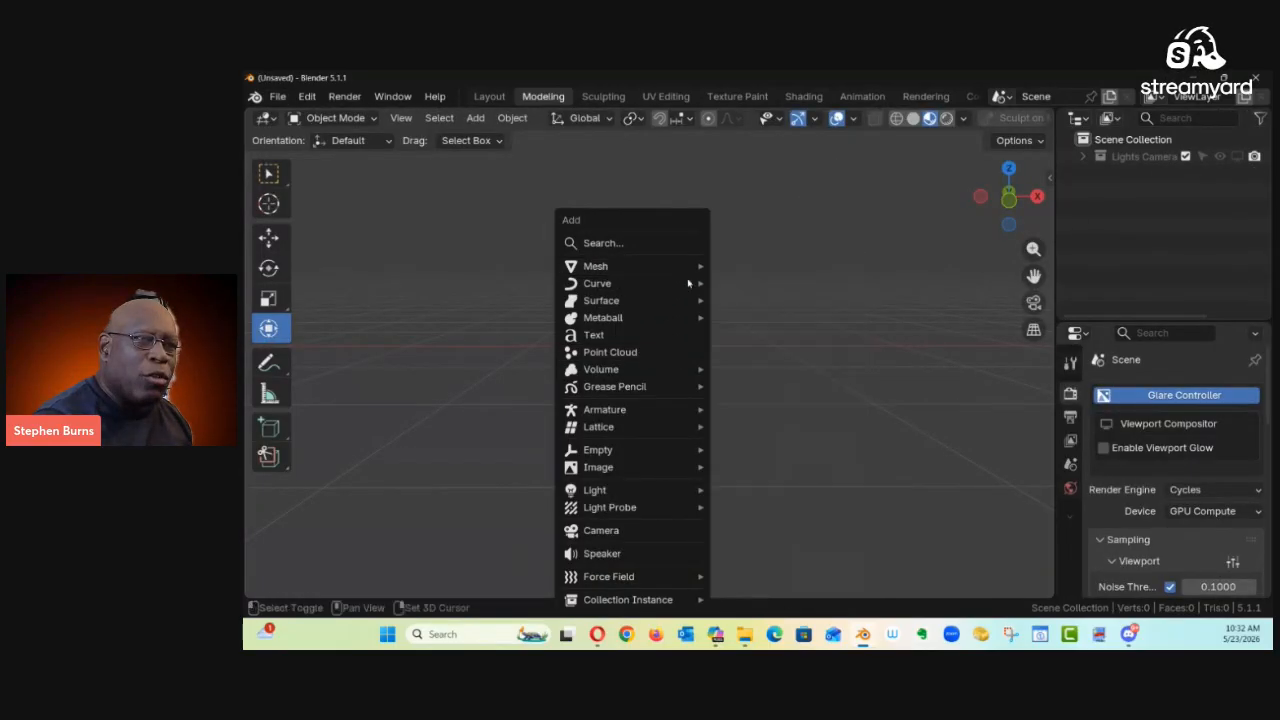
pyautogui.moveTo(686, 291)
pyautogui.moveTo(760, 456)
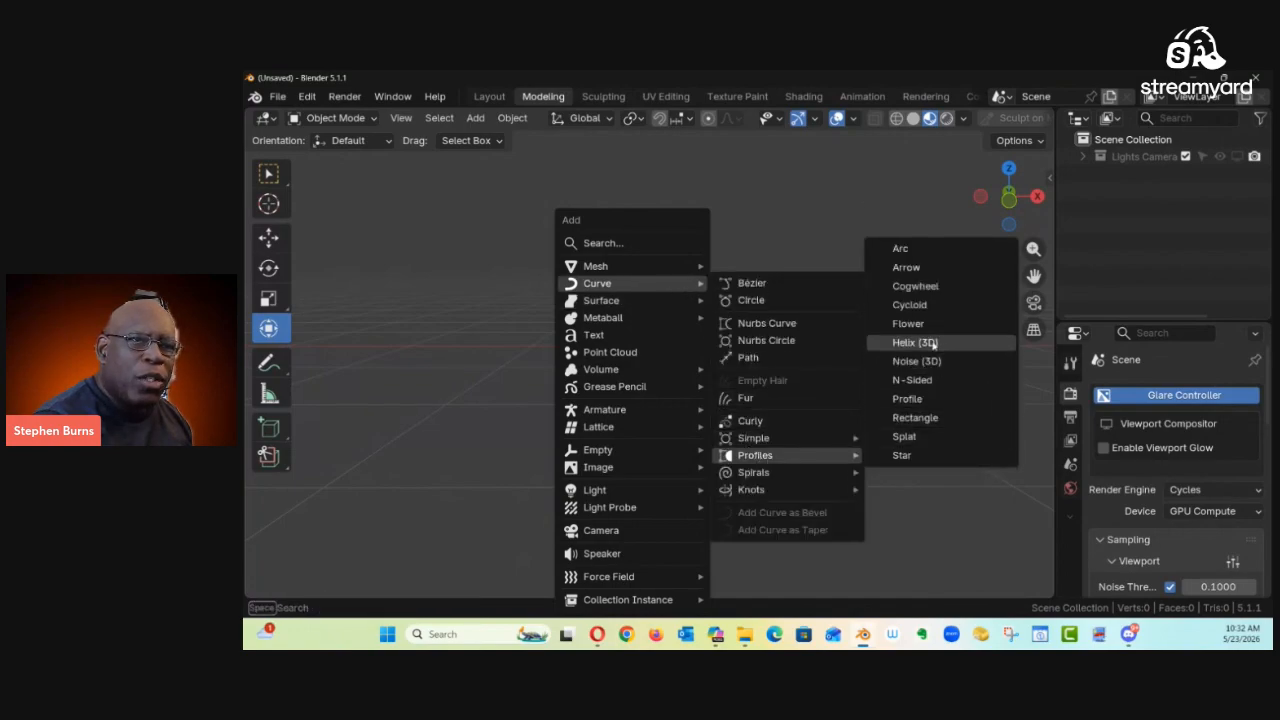
pyautogui.click(933, 346)
pyautogui.moveTo(751, 331); pyautogui.dragTo(640, 348, button='middle')
# Step: Widen the Properties editor and set the helix's round bevel depth to 0.07 m in its curve data
pyautogui.click(1209, 332)
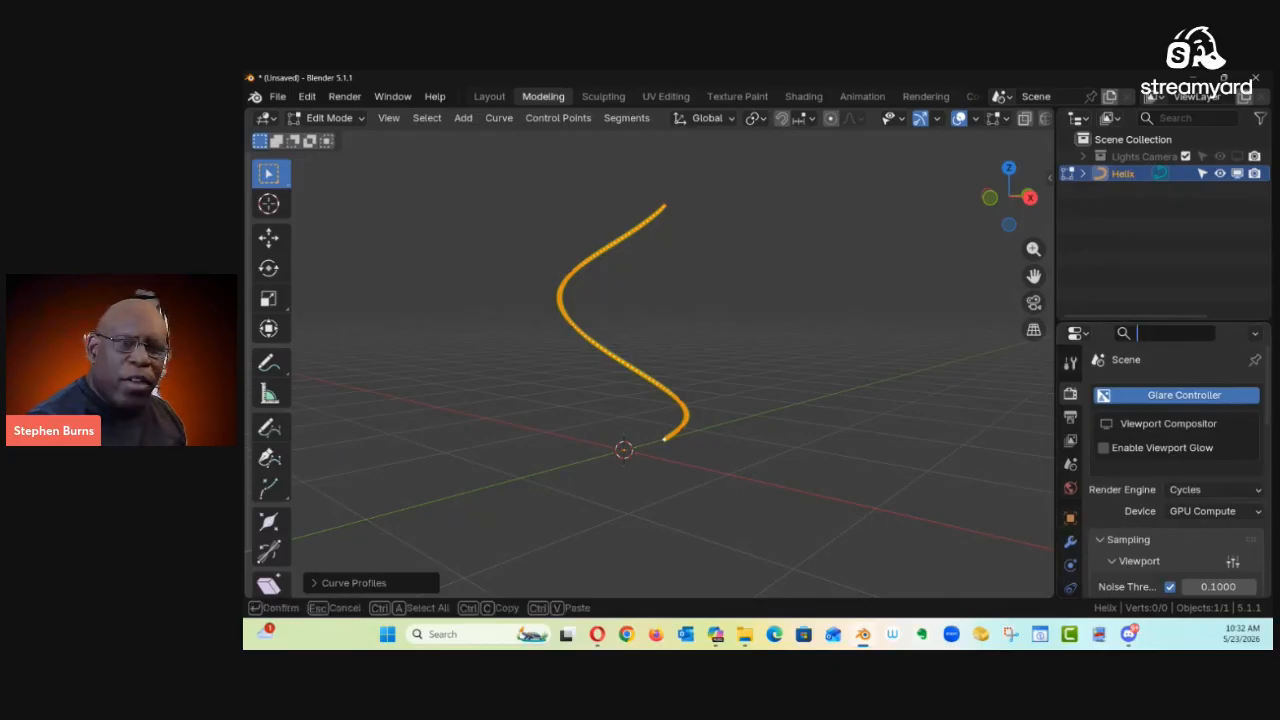
pyautogui.click(1060, 428)
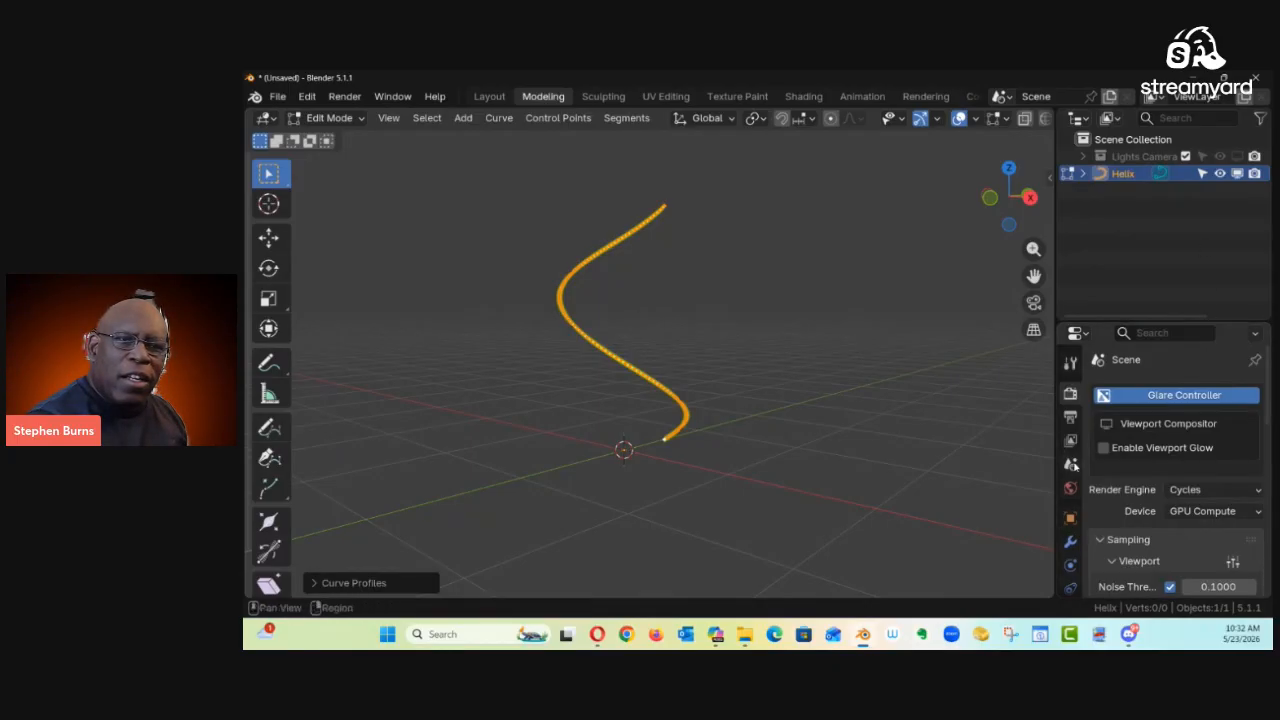
pyautogui.scroll(-3, 1070, 480)
pyautogui.click(1071, 539)
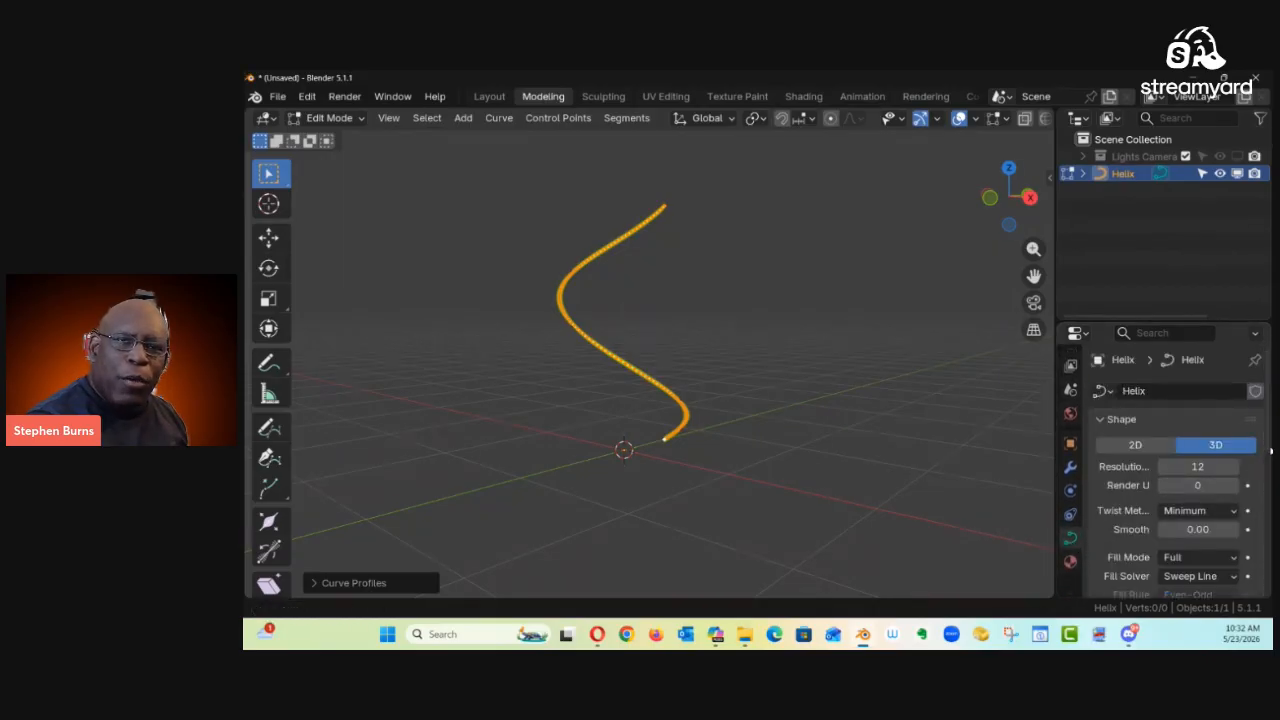
pyautogui.moveTo(1267, 449); pyautogui.dragTo(1264, 508)
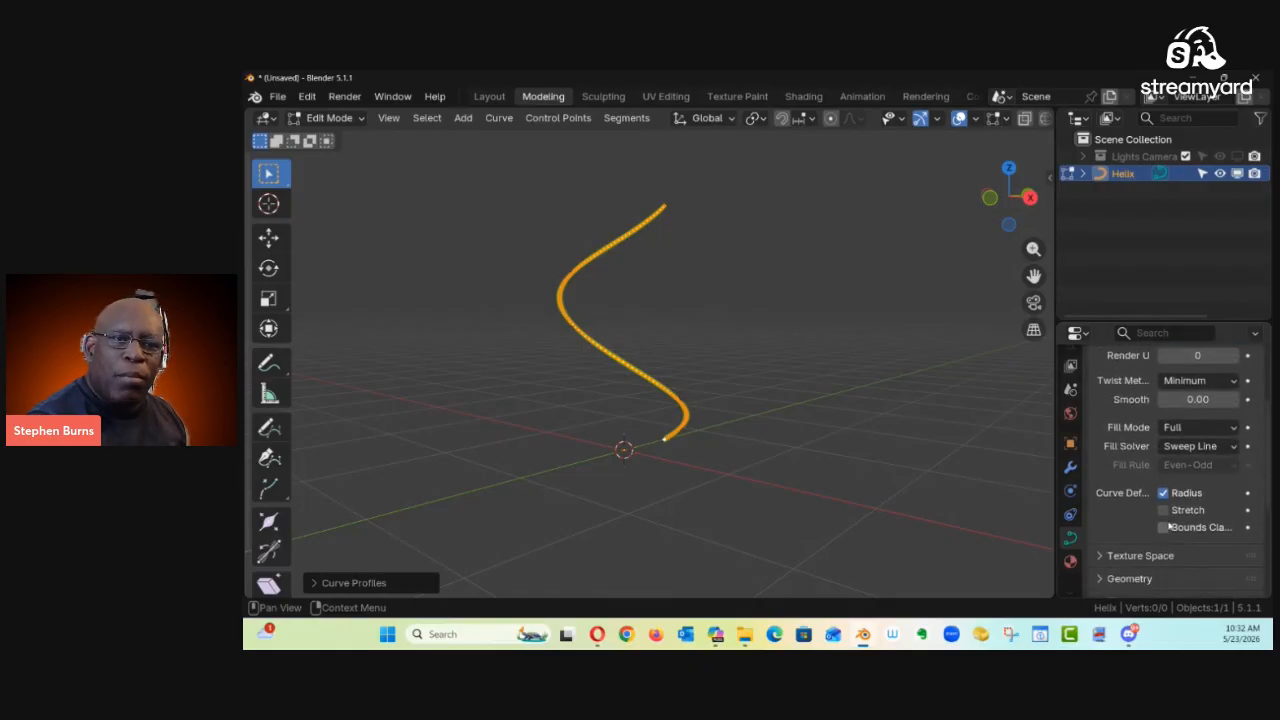
pyautogui.moveTo(1056, 505); pyautogui.dragTo(990, 491)
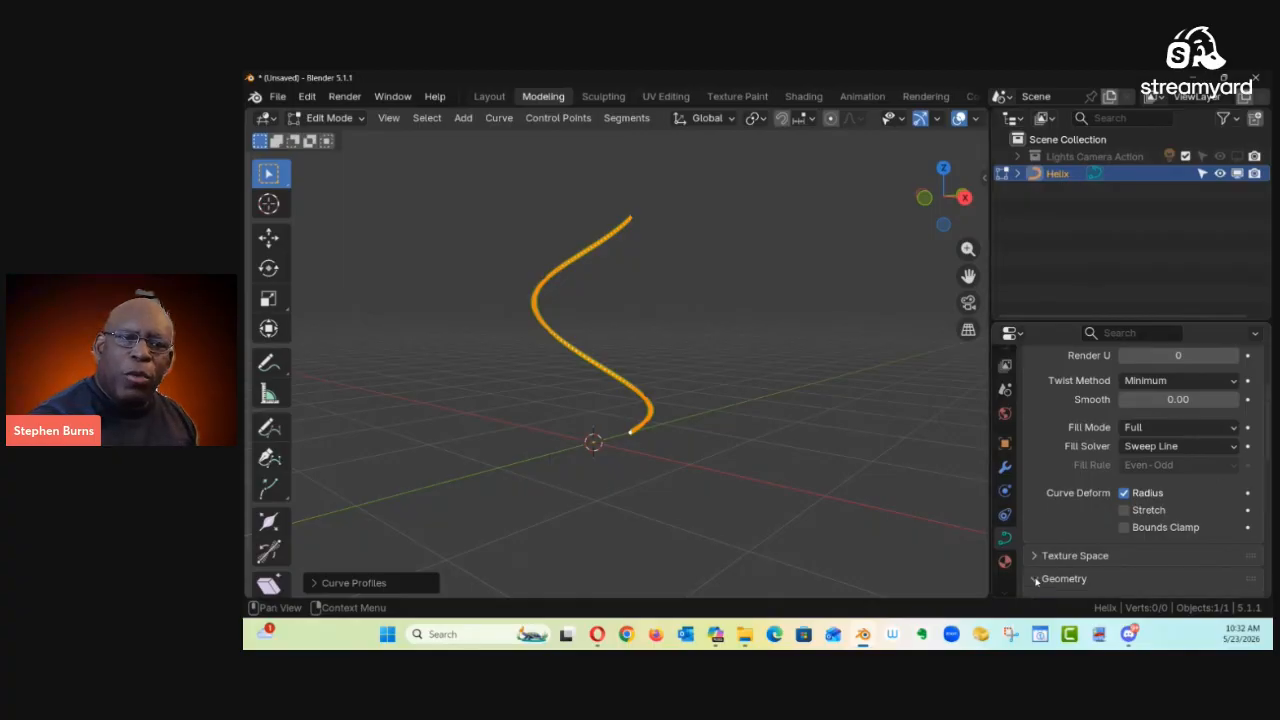
pyautogui.scroll(-5, 1180, 490)
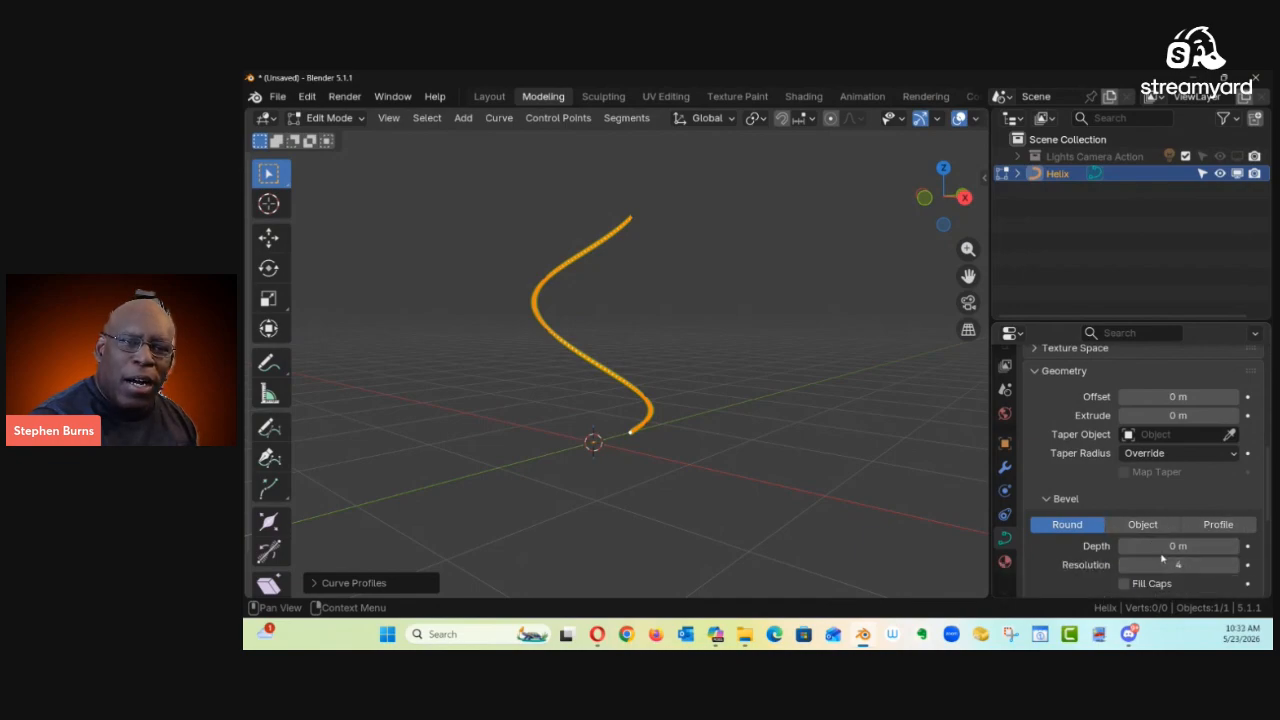
pyautogui.moveTo(1170, 546); pyautogui.dragTo(1183, 548)
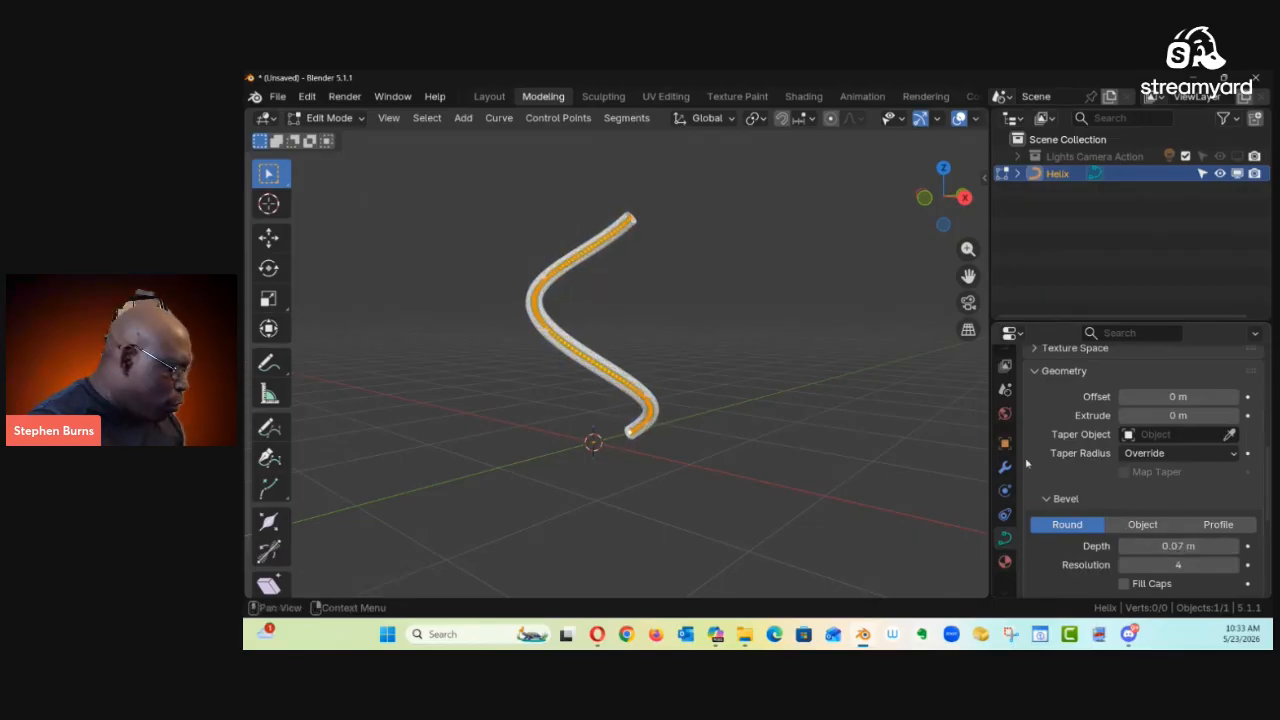
# Step: Stretch and compress the helix along the Z axis with the Scale tool and inspect it from several angles
pyautogui.moveTo(780, 328); pyautogui.dragTo(720, 395, button='middle')
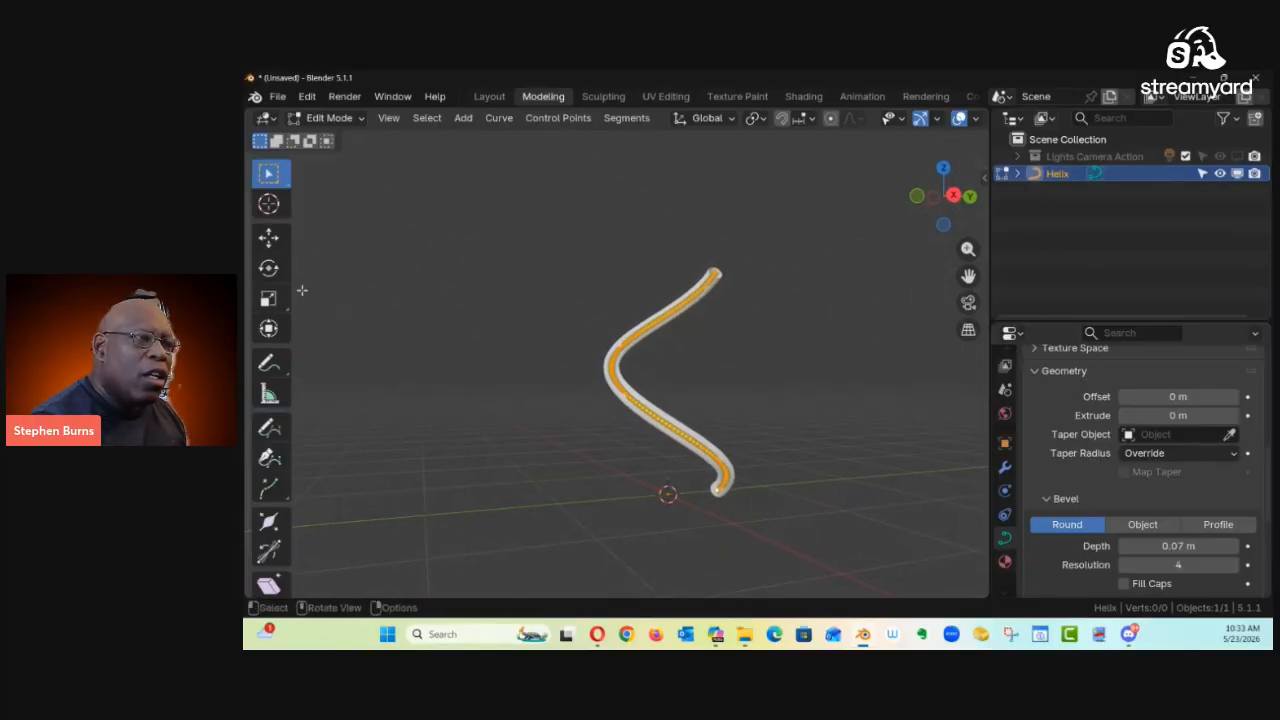
pyautogui.click(268, 298)
pyautogui.moveTo(670, 291); pyautogui.dragTo(705, 390)
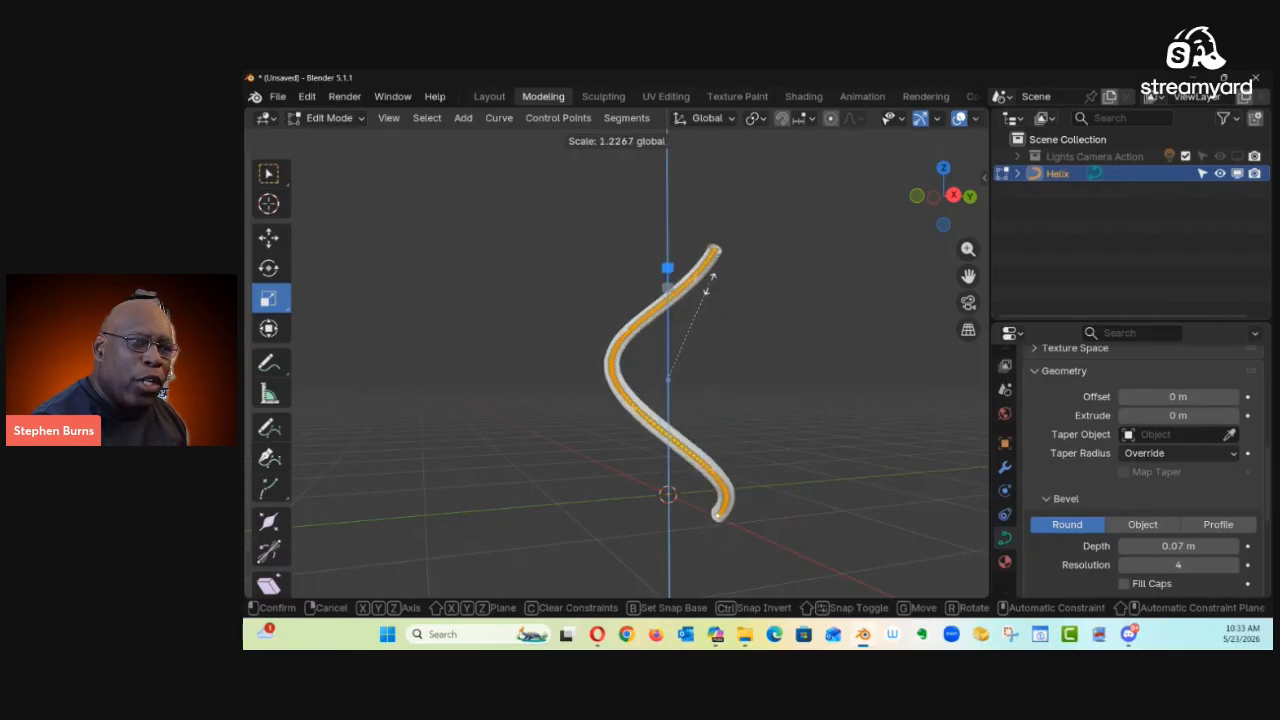
pyautogui.moveTo(706, 297); pyautogui.dragTo(706, 299)
pyautogui.moveTo(714, 338); pyautogui.dragTo(553, 342, button='middle')
pyautogui.moveTo(669, 315); pyautogui.dragTo(679, 358, button='middle')
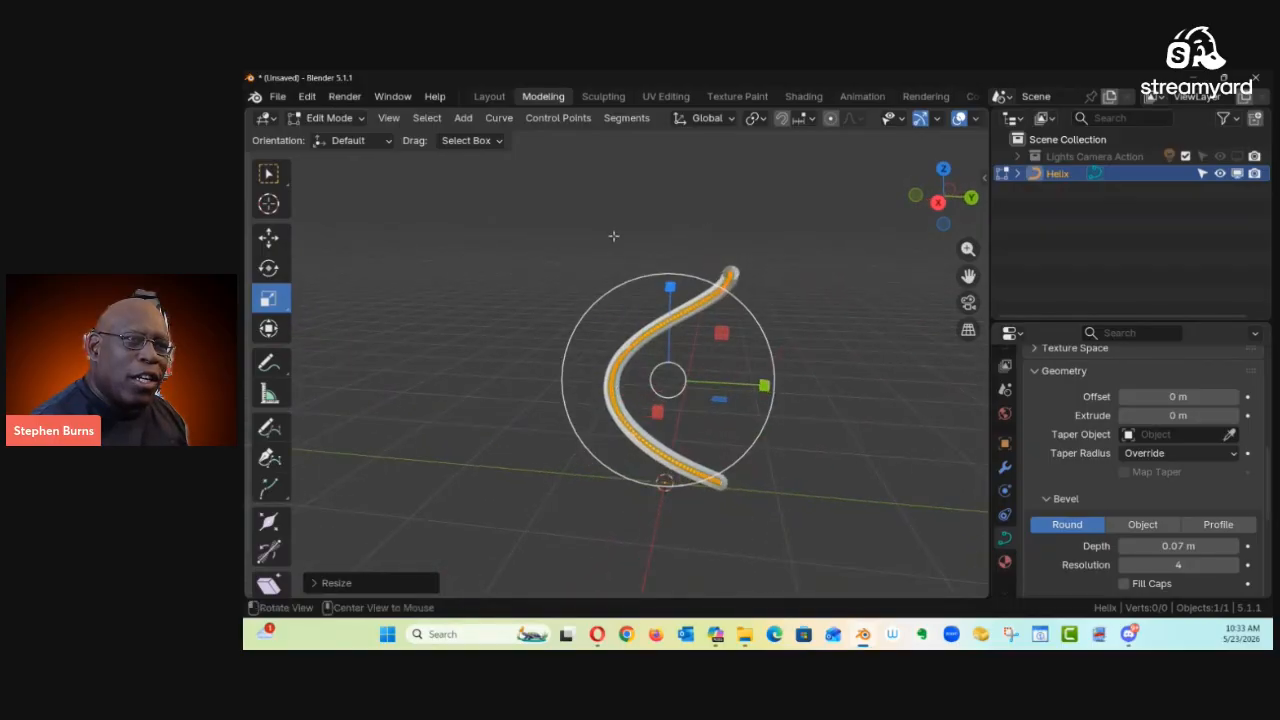
pyautogui.moveTo(690, 311); pyautogui.dragTo(761, 364, button='middle')
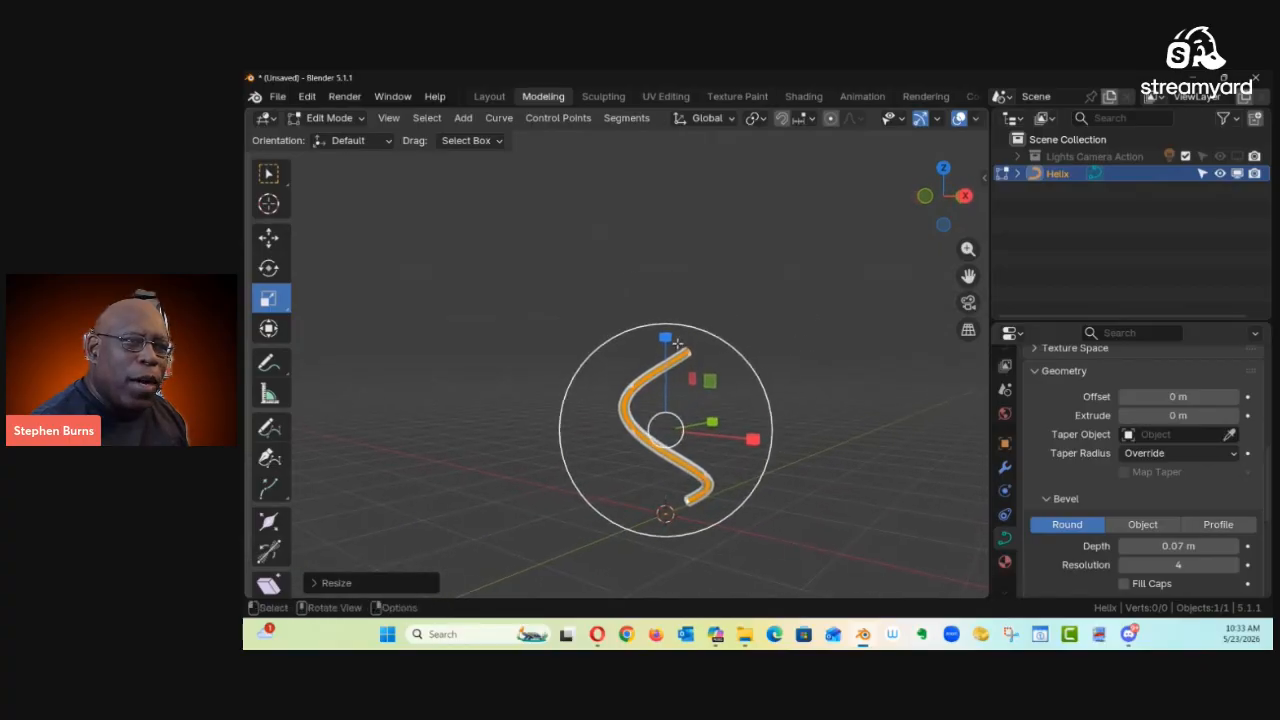
# Step: Compress the helix along the Z axis, inspect its open tube end, and enlarge the Properties editor upward
pyautogui.moveTo(657, 347); pyautogui.dragTo(667, 408)
pyautogui.moveTo(885, 400); pyautogui.dragTo(804, 290, button='middle')
pyautogui.keyDown('shift'); pyautogui.moveTo(775, 281); pyautogui.dragTo(781, 362, button='middle'); pyautogui.keyUp('shift')
pyautogui.moveTo(665, 373); pyautogui.dragTo(910, 433, button='middle')
pyautogui.moveTo(946, 368); pyautogui.dragTo(657, 396, button='middle')
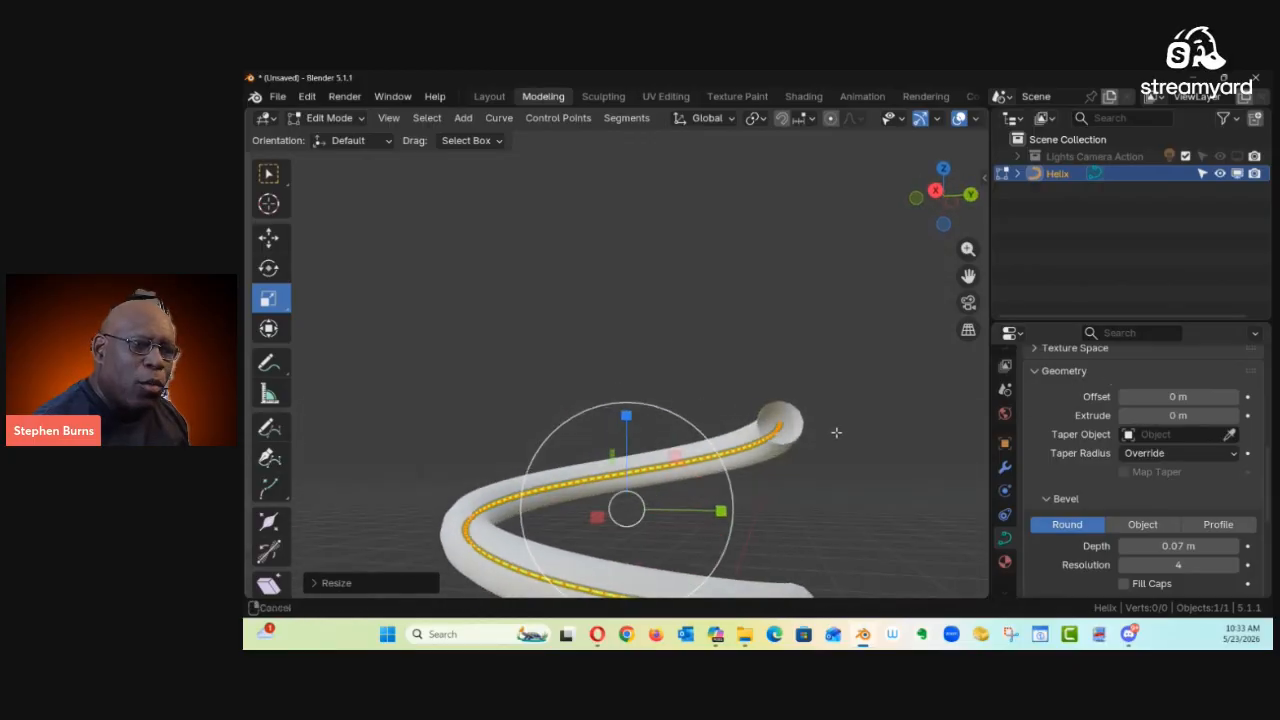
pyautogui.scroll(-4, 837, 431)
pyautogui.moveTo(750, 430); pyautogui.dragTo(722, 463, button='middle')
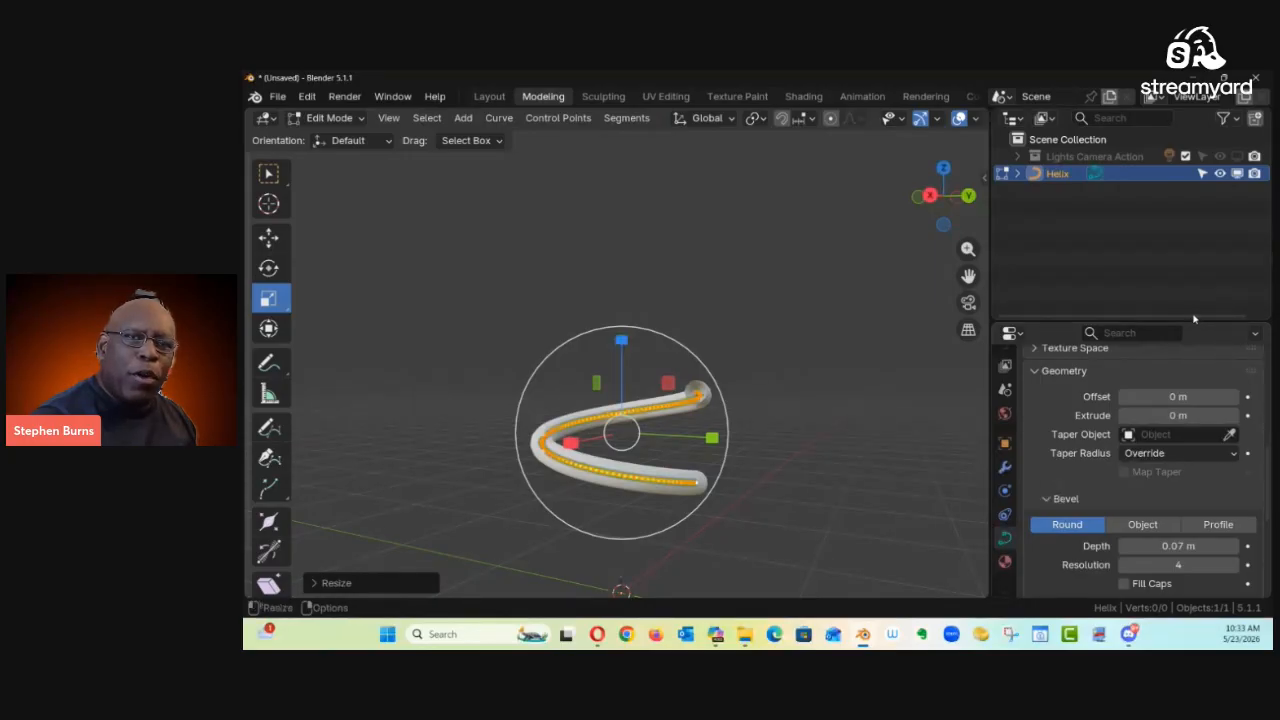
pyautogui.moveTo(1187, 320); pyautogui.dragTo(1187, 243)
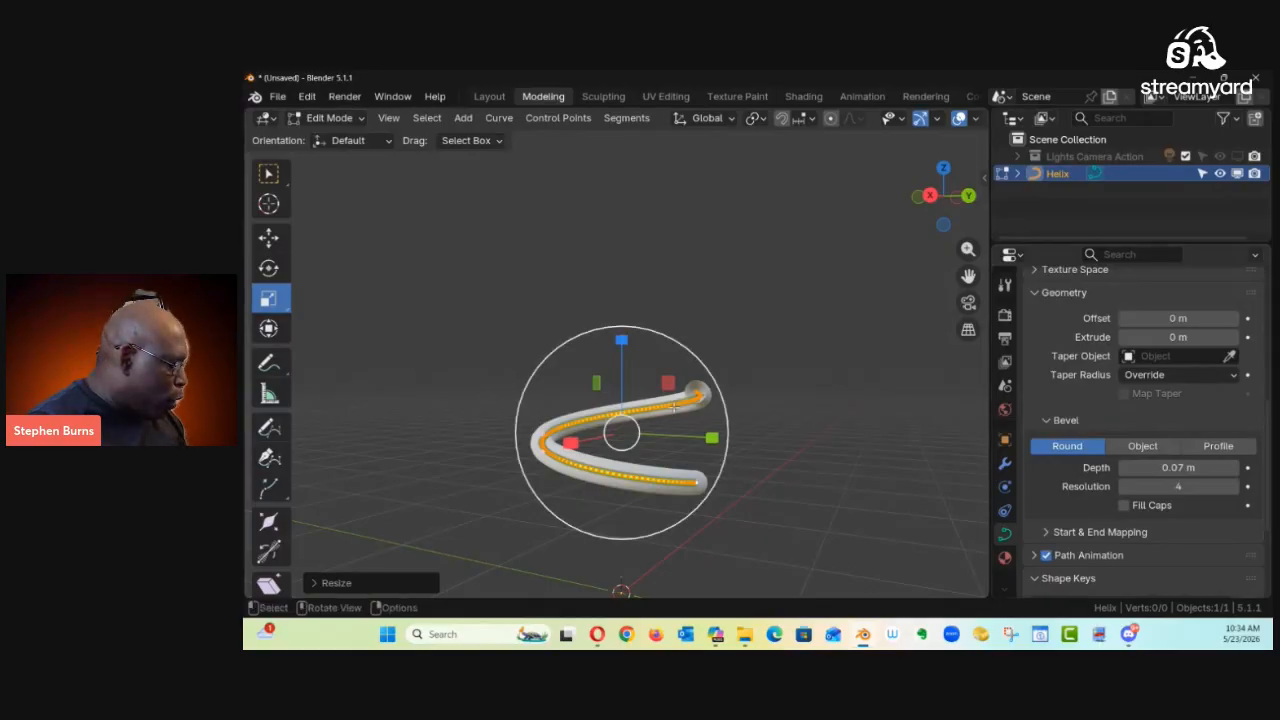
# Step: Switch the helix to Object Mode and set its origin to its geometry
pyautogui.hotkey('ctrl', 'Tab')
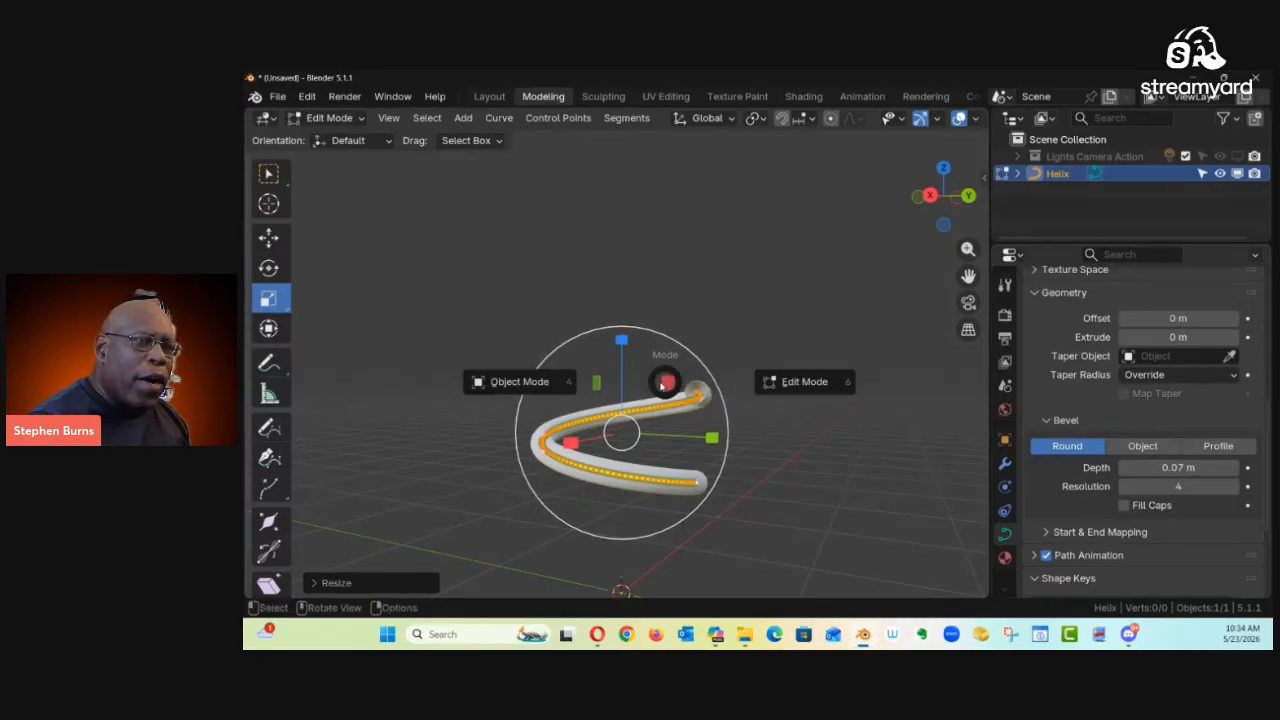
pyautogui.click(512, 382)
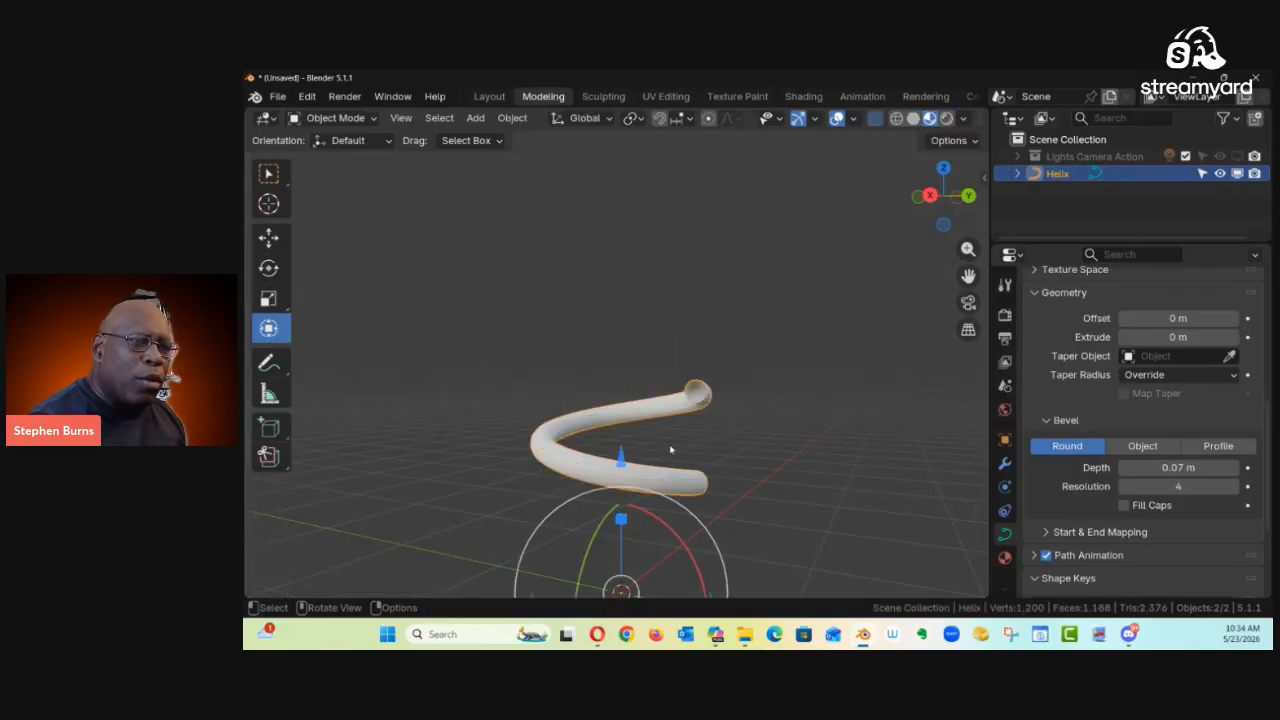
pyautogui.moveTo(711, 435); pyautogui.dragTo(689, 497, button='middle')
pyautogui.moveTo(753, 422); pyautogui.dragTo(779, 415, button='middle')
pyautogui.rightClick(766, 348)
pyautogui.moveTo(778, 355)
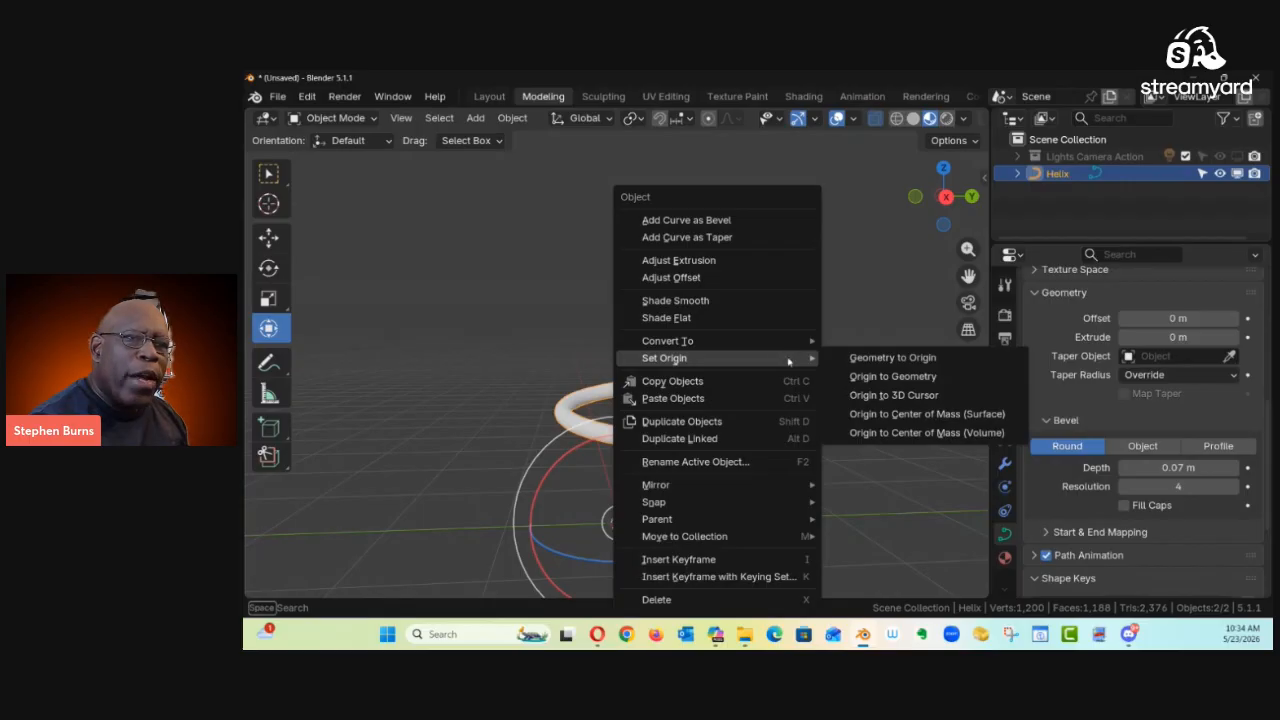
pyautogui.click(868, 376)
pyautogui.moveTo(712, 385); pyautogui.dragTo(624, 419, button='middle')
# Step: Add an Array (Legacy) modifier to the helix and enlarge the Properties editor to show its offset settings
pyautogui.click(1005, 464)
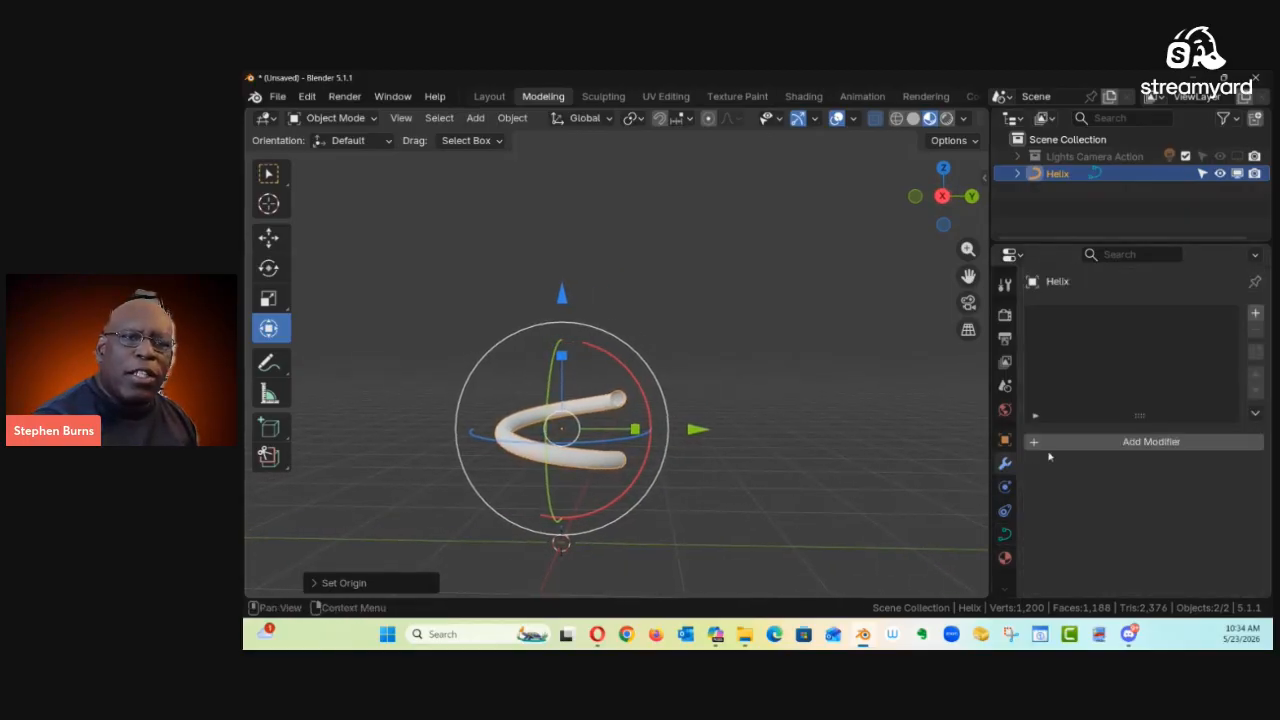
pyautogui.click(1146, 446)
pyautogui.moveTo(1104, 452)
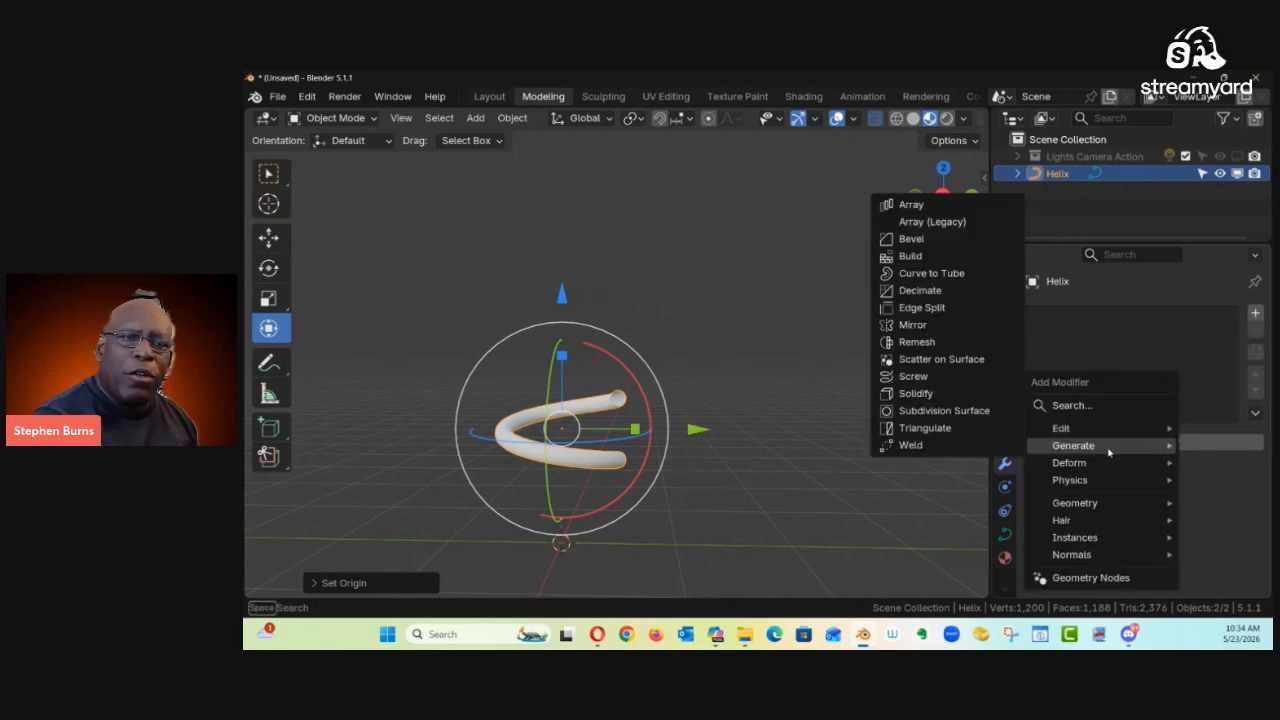
pyautogui.click(944, 224)
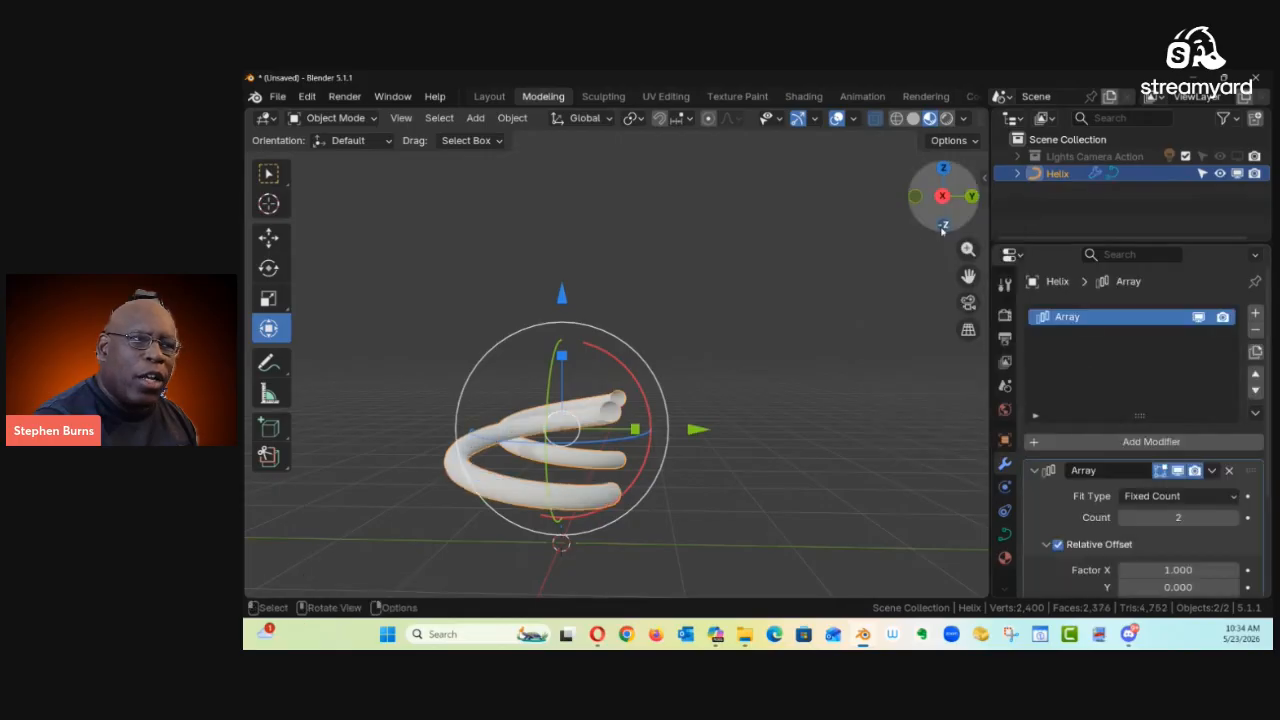
pyautogui.moveTo(655, 482); pyautogui.dragTo(760, 481, button='middle')
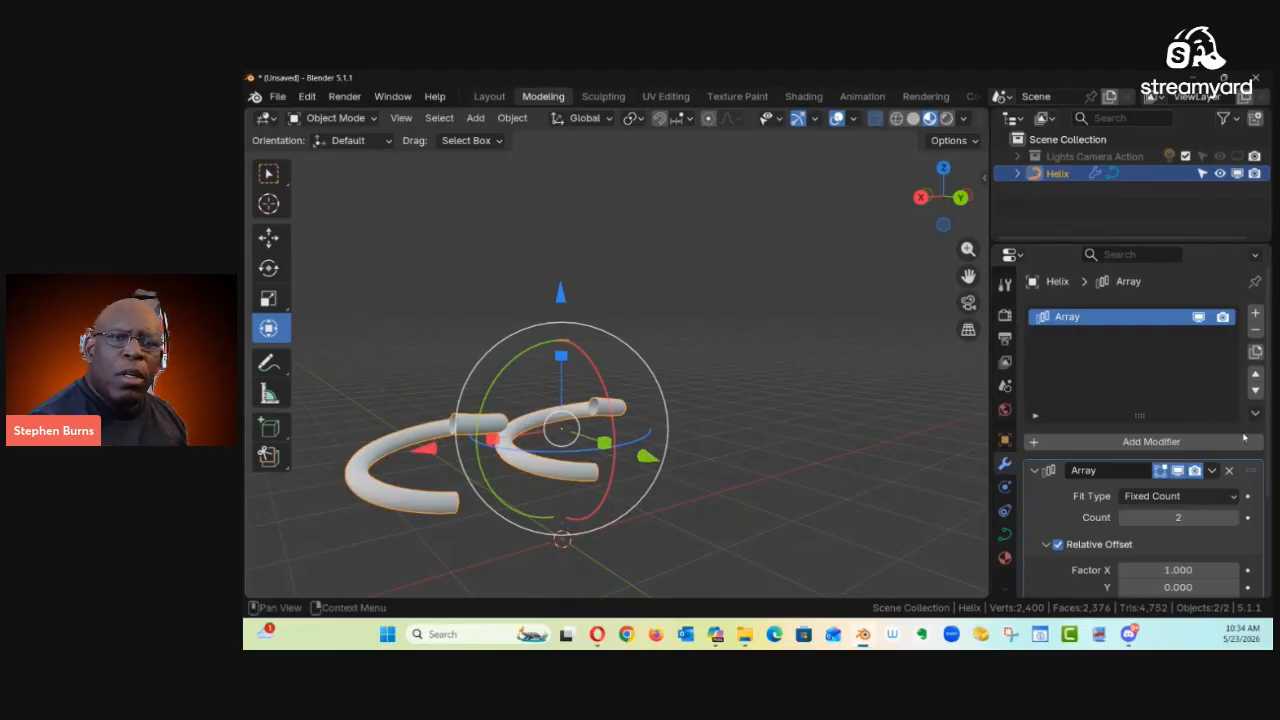
pyautogui.moveTo(1140, 241); pyautogui.dragTo(1140, 181)
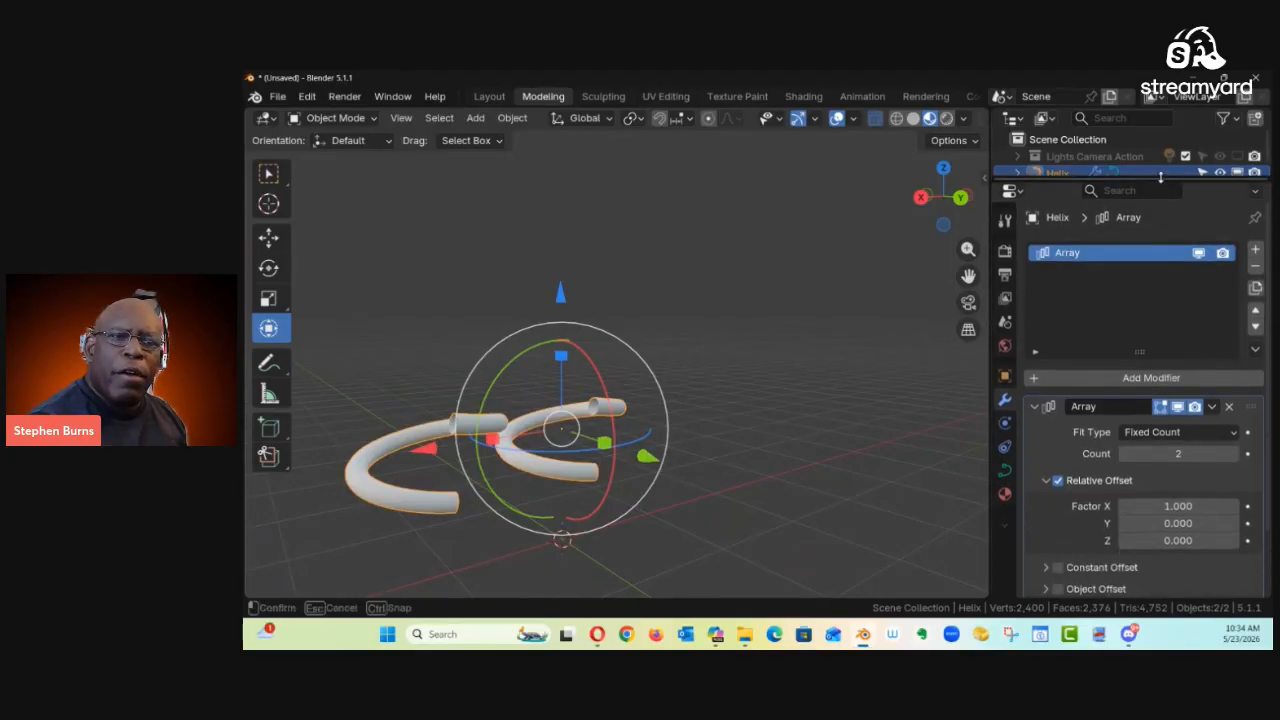
pyautogui.scroll(-2, 1200, 448)
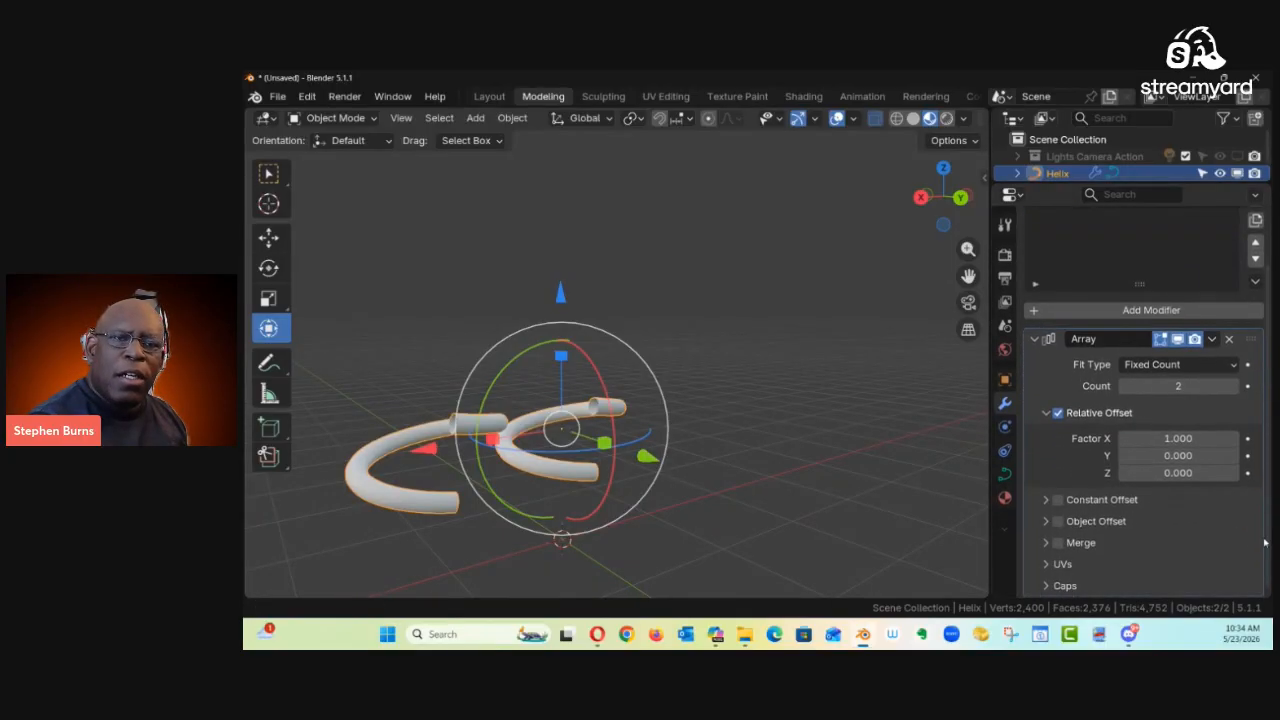
# Step: Set the array's relative offset factor to 0 on X and 1 on Z so the coils stack vertically
pyautogui.click(1165, 440)
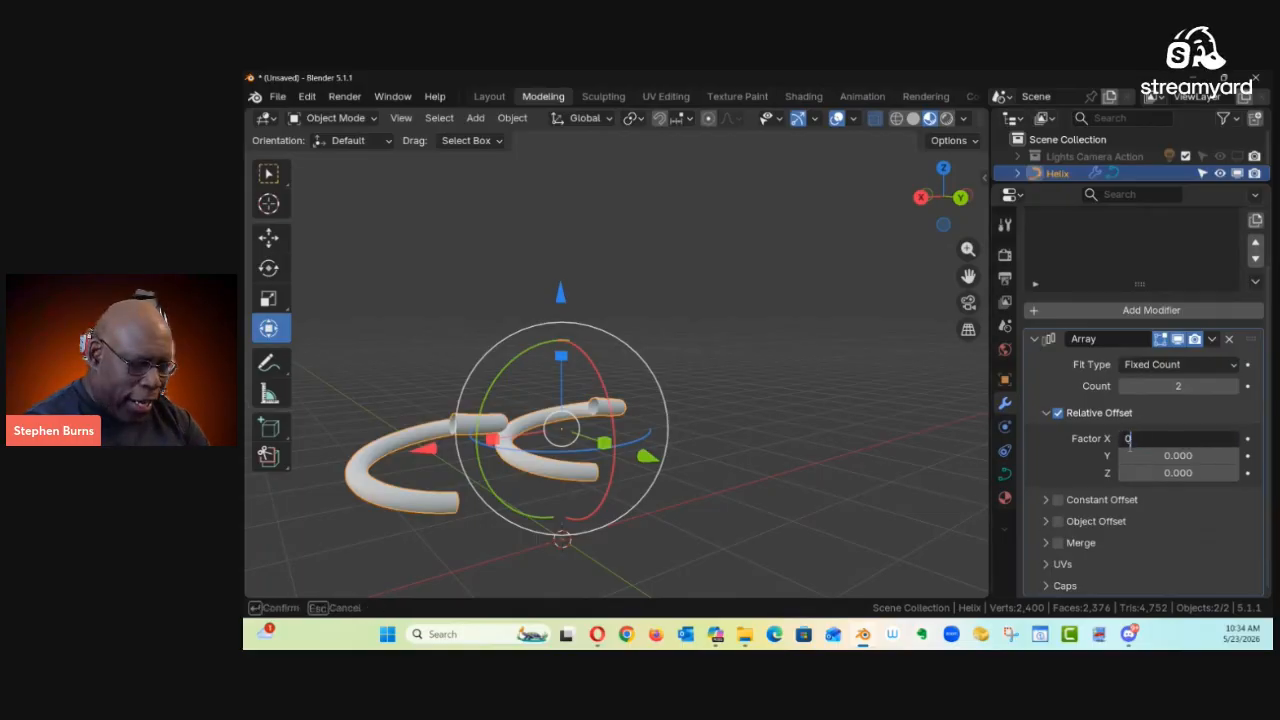
pyautogui.press('Return')
pyautogui.click(1173, 480)
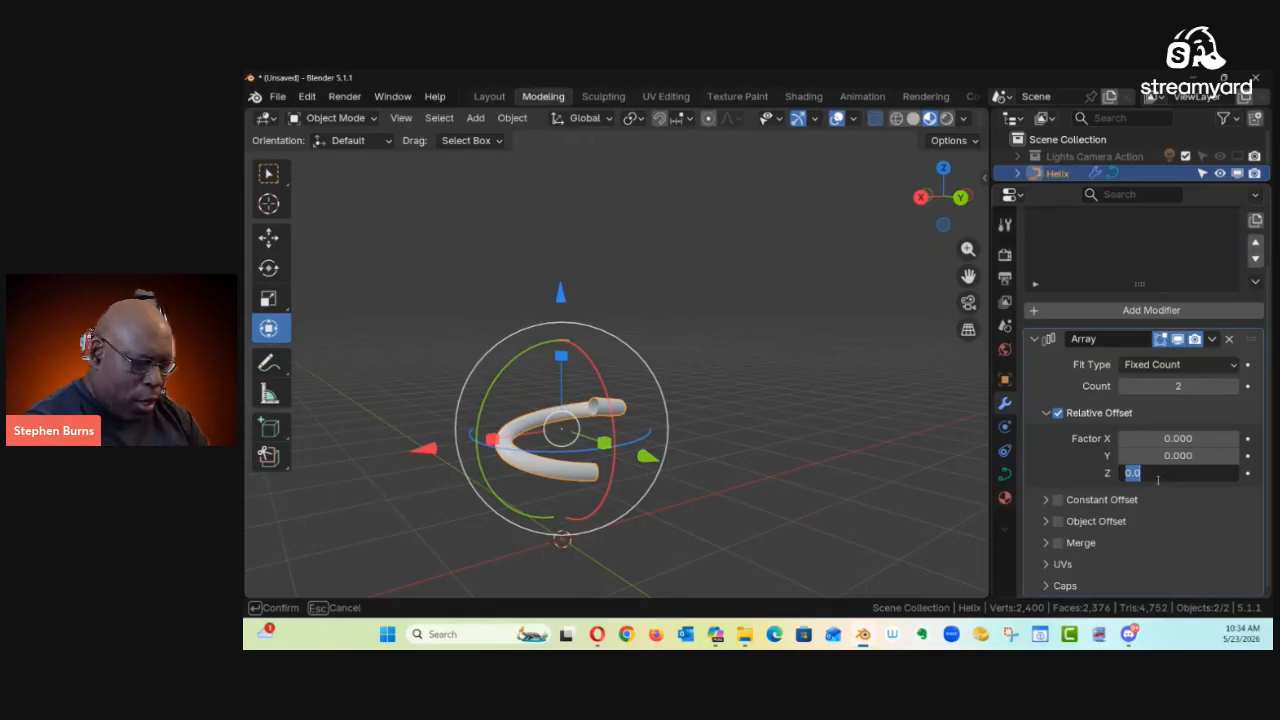
pyautogui.write('1')
pyautogui.press('Return')
pyautogui.moveTo(750, 430); pyautogui.dragTo(670, 412, button='middle')
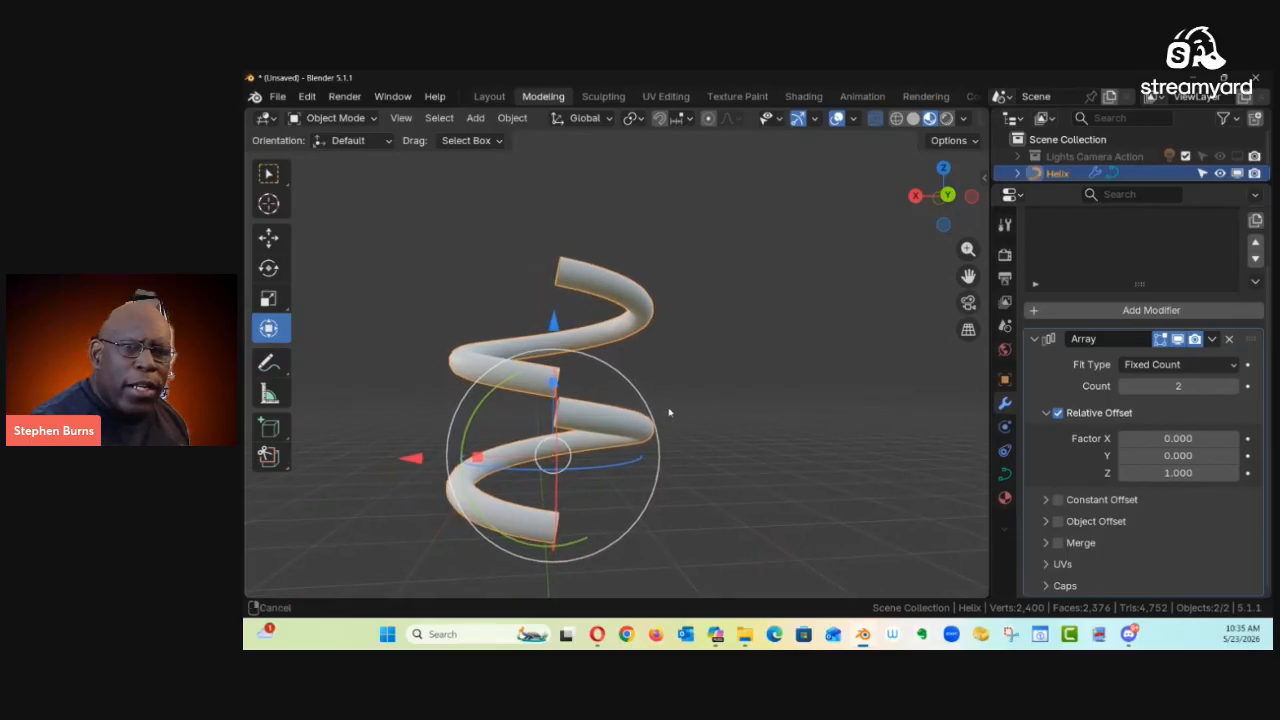
# Step: Fine-tune the array's relative Z offset to 0.790 so the coil ends meet, checking the joint up close
pyautogui.moveTo(1178, 473); pyautogui.dragTo(1163, 478)
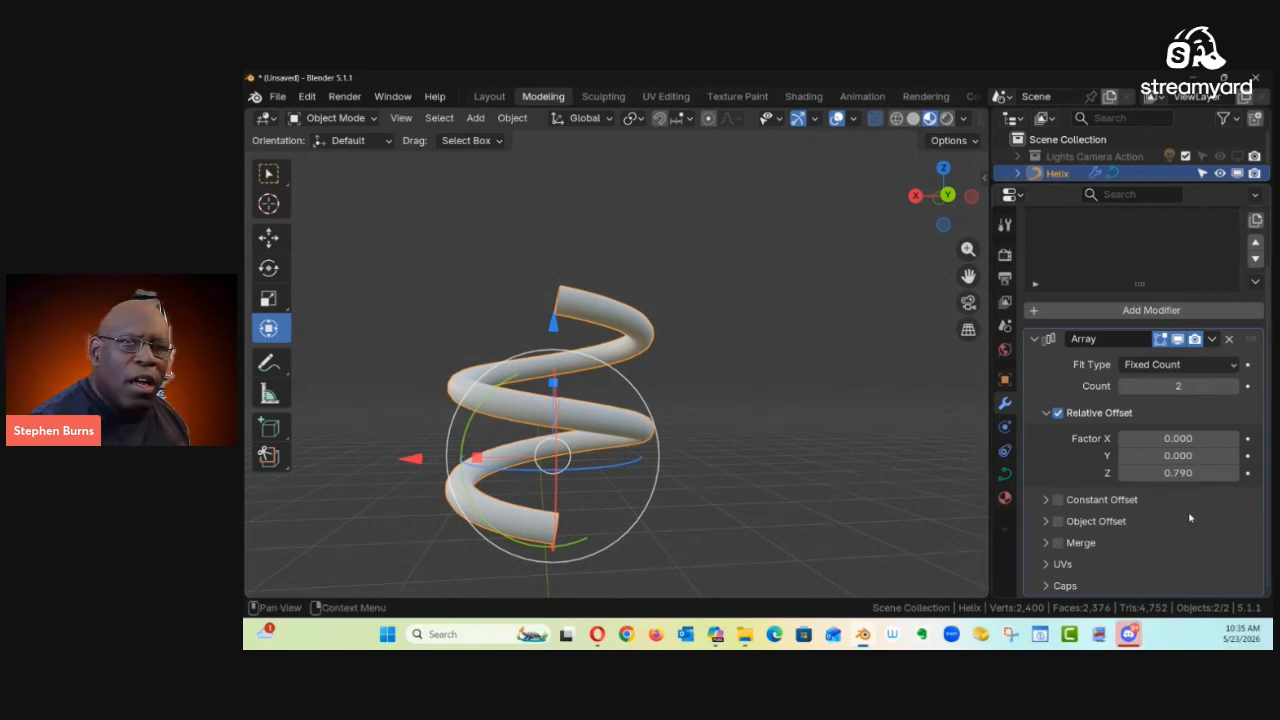
pyautogui.moveTo(917, 463); pyautogui.dragTo(934, 521, button='middle')
pyautogui.keyDown('ctrl'); pyautogui.moveTo(677, 520); pyautogui.dragTo(738, 445, button='middle'); pyautogui.keyUp('ctrl')
pyautogui.moveTo(611, 524); pyautogui.dragTo(790, 392, button='middle')
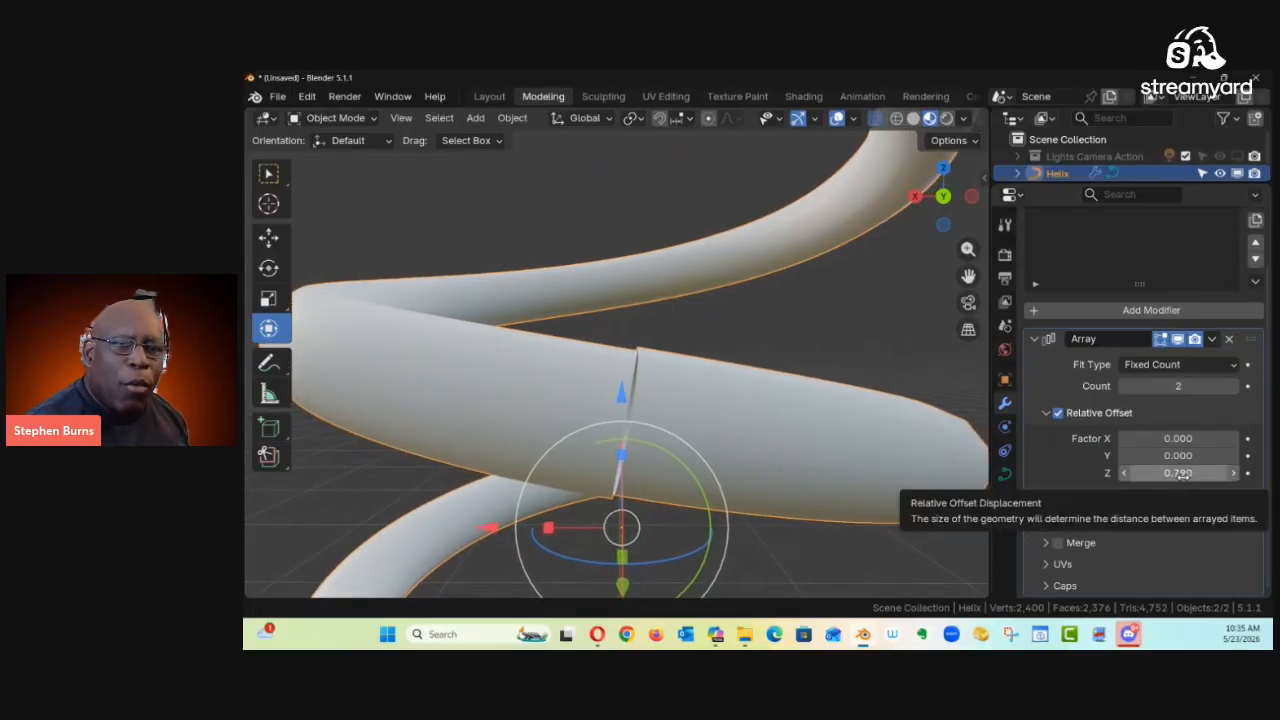
pyautogui.moveTo(1178, 473); pyautogui.dragTo(1189, 475)
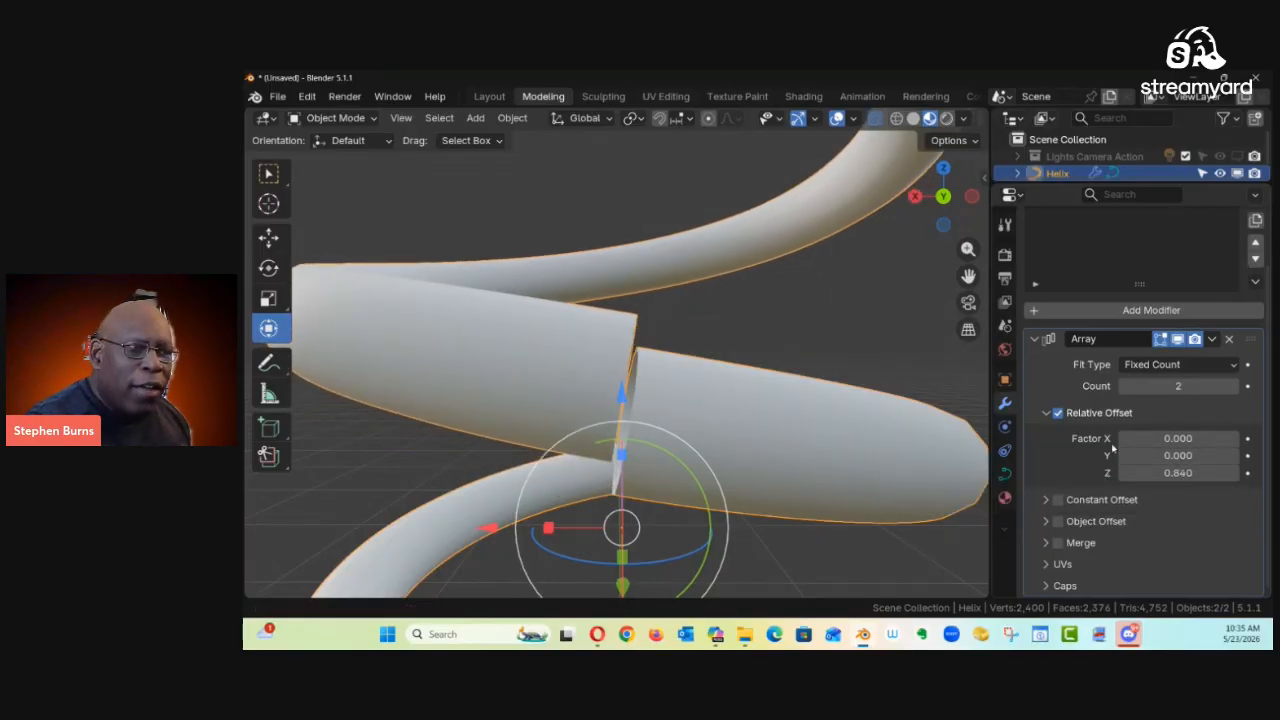
pyautogui.moveTo(1178, 473); pyautogui.dragTo(1169, 473)
# Step: Raise the array count to 7 to form a tall spring
pyautogui.keyDown('ctrl'); pyautogui.moveTo(900, 417); pyautogui.dragTo(680, 523, button='middle'); pyautogui.keyUp('ctrl')
pyautogui.click(1235, 387)
pyautogui.click(1235, 387)
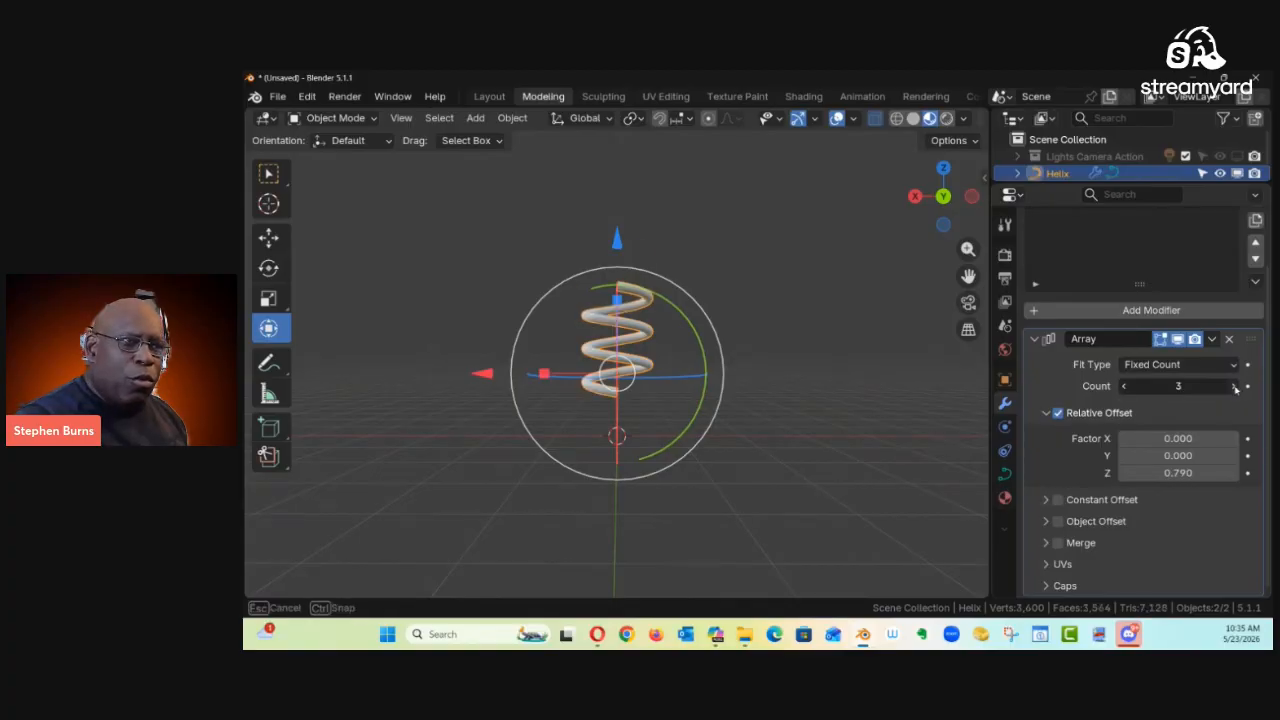
pyautogui.click(1235, 387)
pyautogui.click(1235, 387)
pyautogui.click(1235, 387)
pyautogui.moveTo(843, 473); pyautogui.dragTo(702, 457, button='middle')
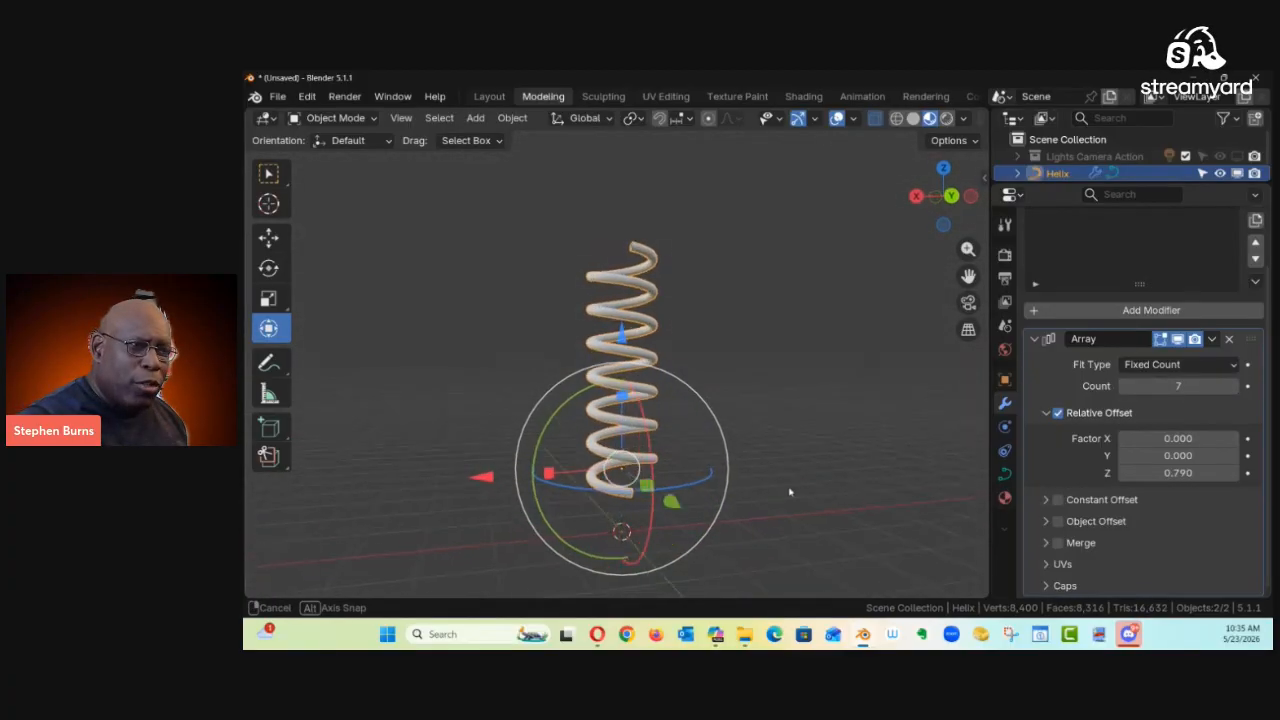
# Step: Inspect the spring from several angles and stretch it along the Z axis in Object Mode
pyautogui.moveTo(641, 503); pyautogui.dragTo(663, 511, button='middle')
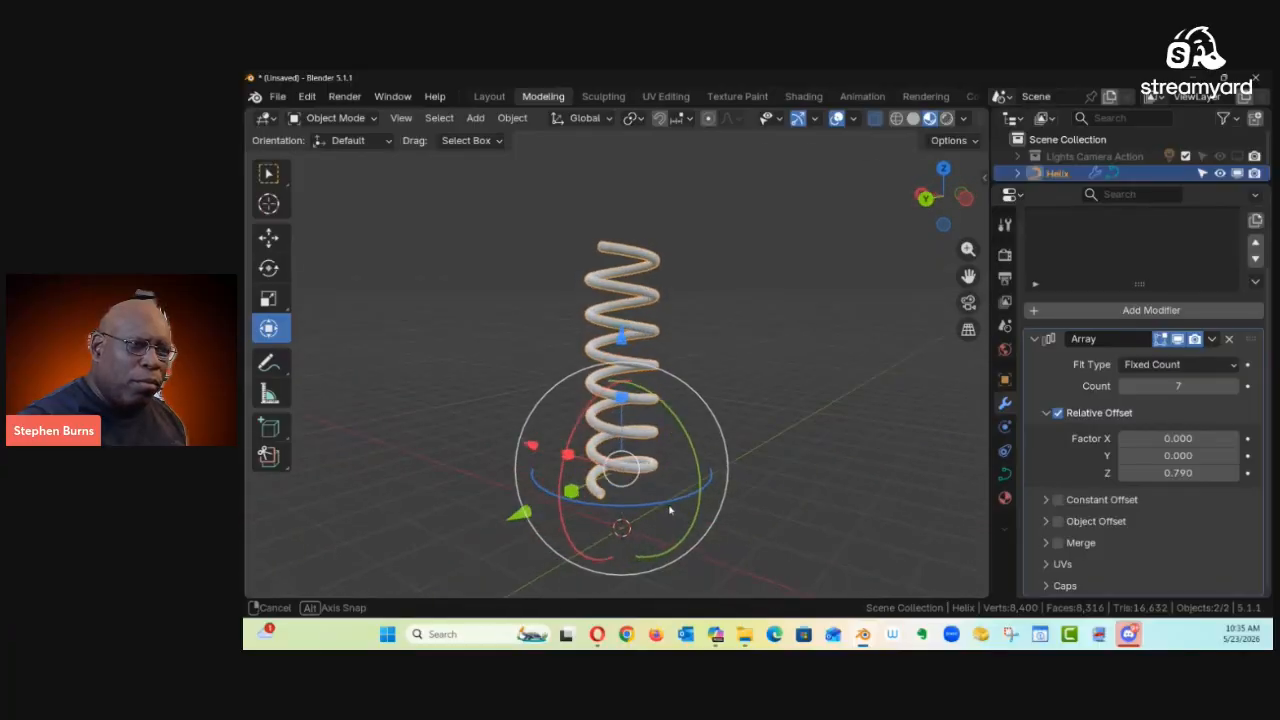
pyautogui.moveTo(783, 489); pyautogui.dragTo(603, 509, button='middle')
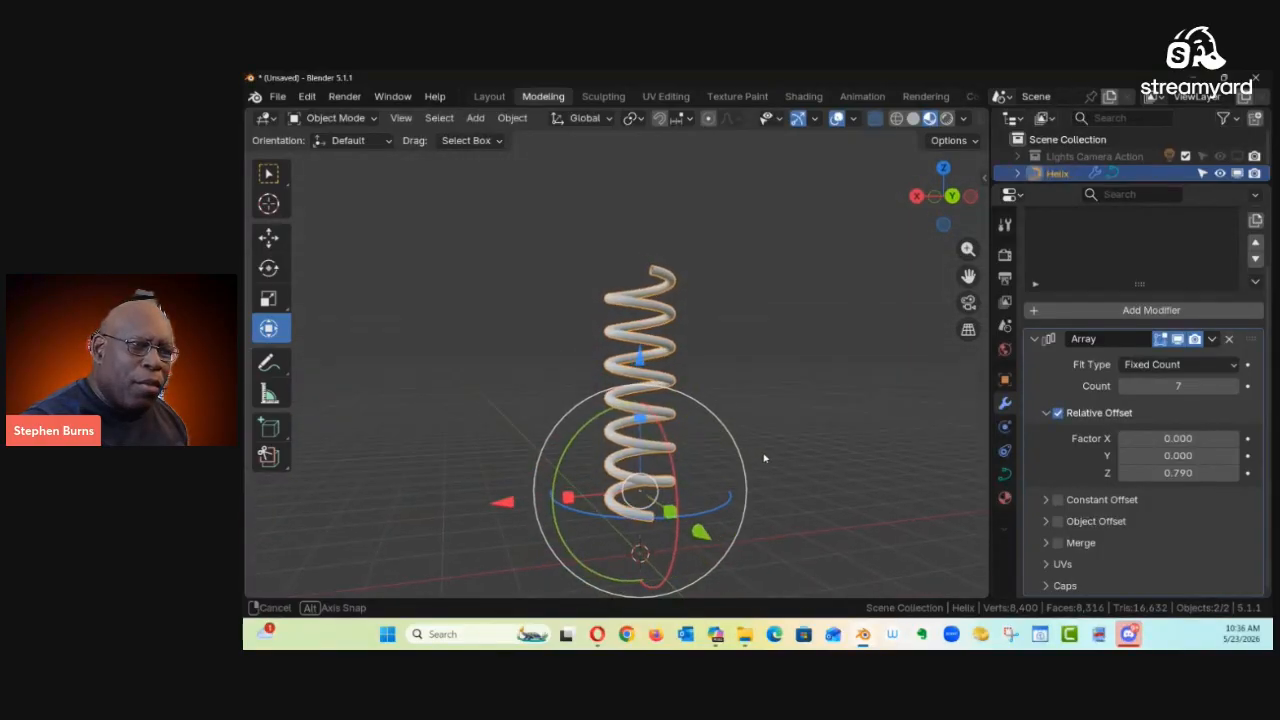
pyautogui.moveTo(654, 506); pyautogui.dragTo(648, 500, button='middle')
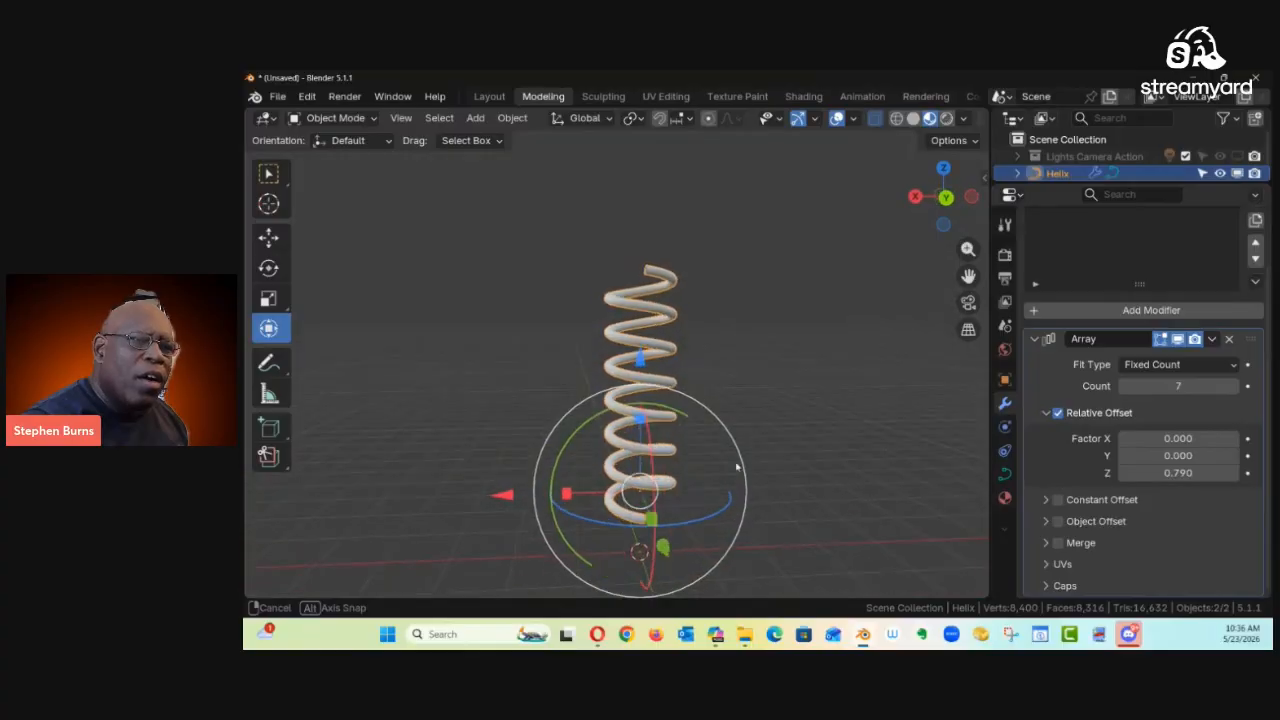
pyautogui.moveTo(646, 517); pyautogui.dragTo(641, 542, button='middle')
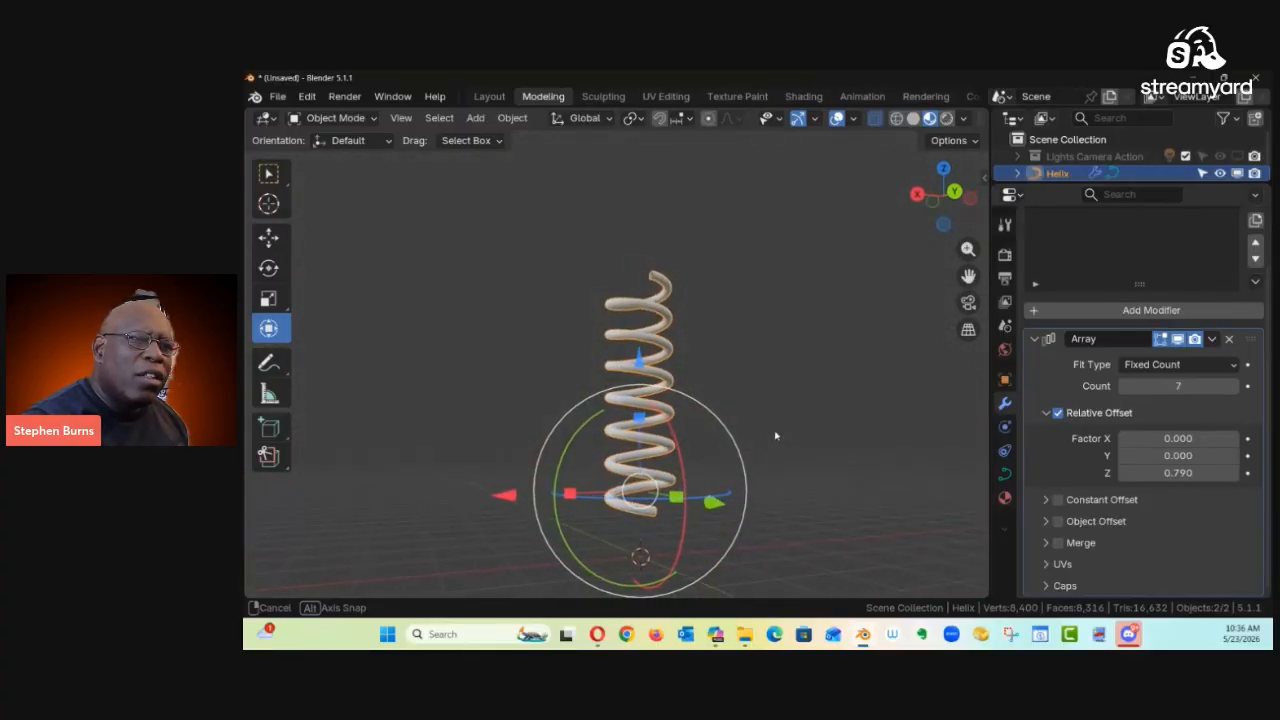
pyautogui.moveTo(700, 475); pyautogui.dragTo(674, 458, button='middle')
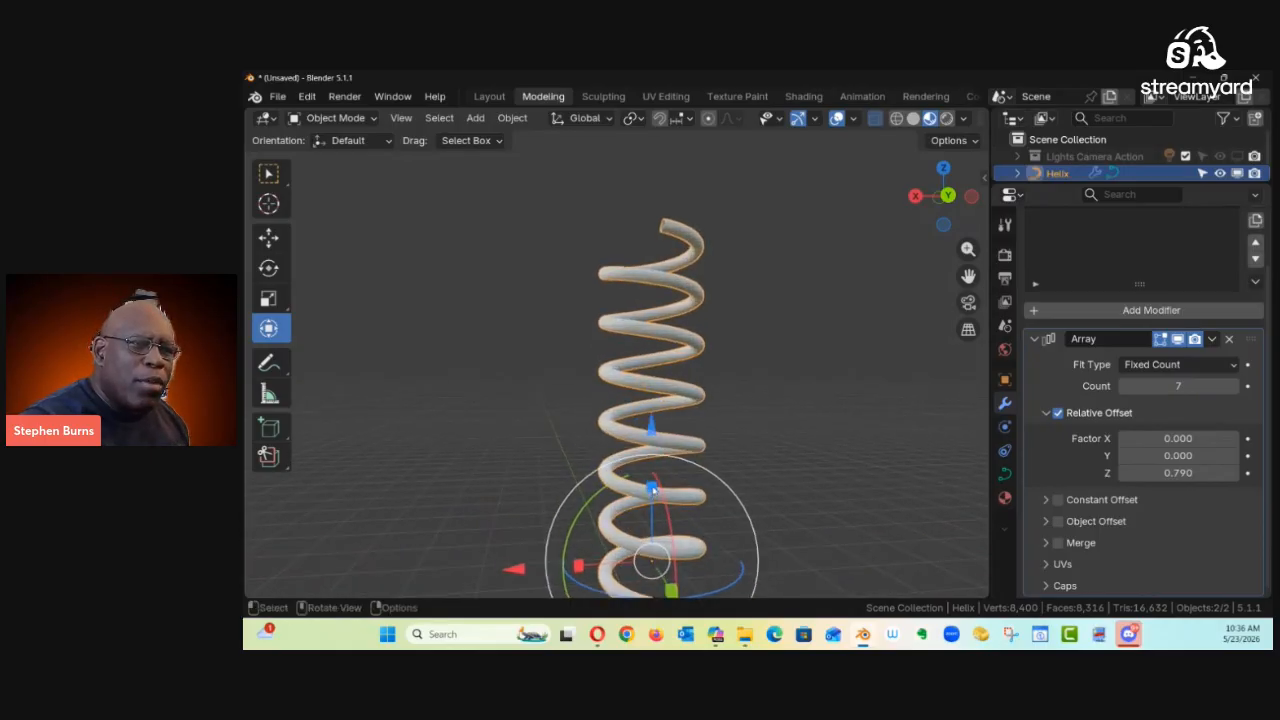
pyautogui.moveTo(652, 489); pyautogui.dragTo(650, 432)
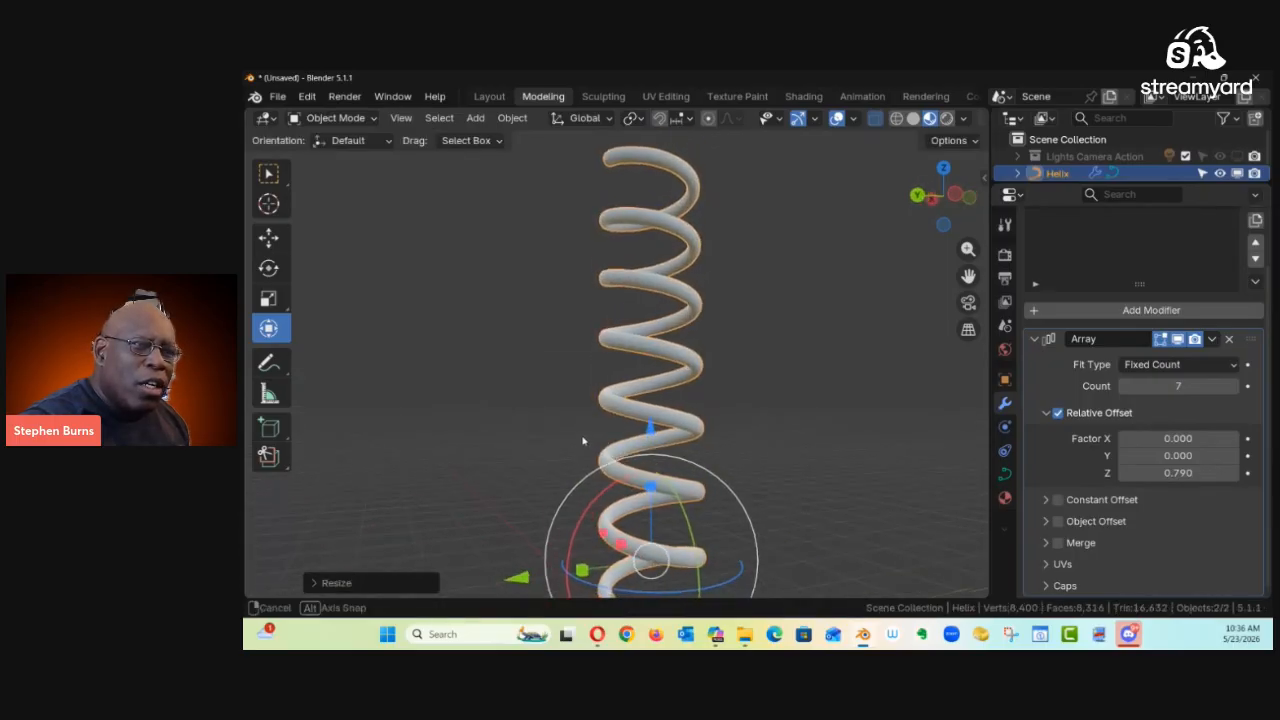
pyautogui.moveTo(592, 426); pyautogui.dragTo(697, 451, button='middle')
pyautogui.moveTo(716, 380); pyautogui.dragTo(703, 400, button='middle')
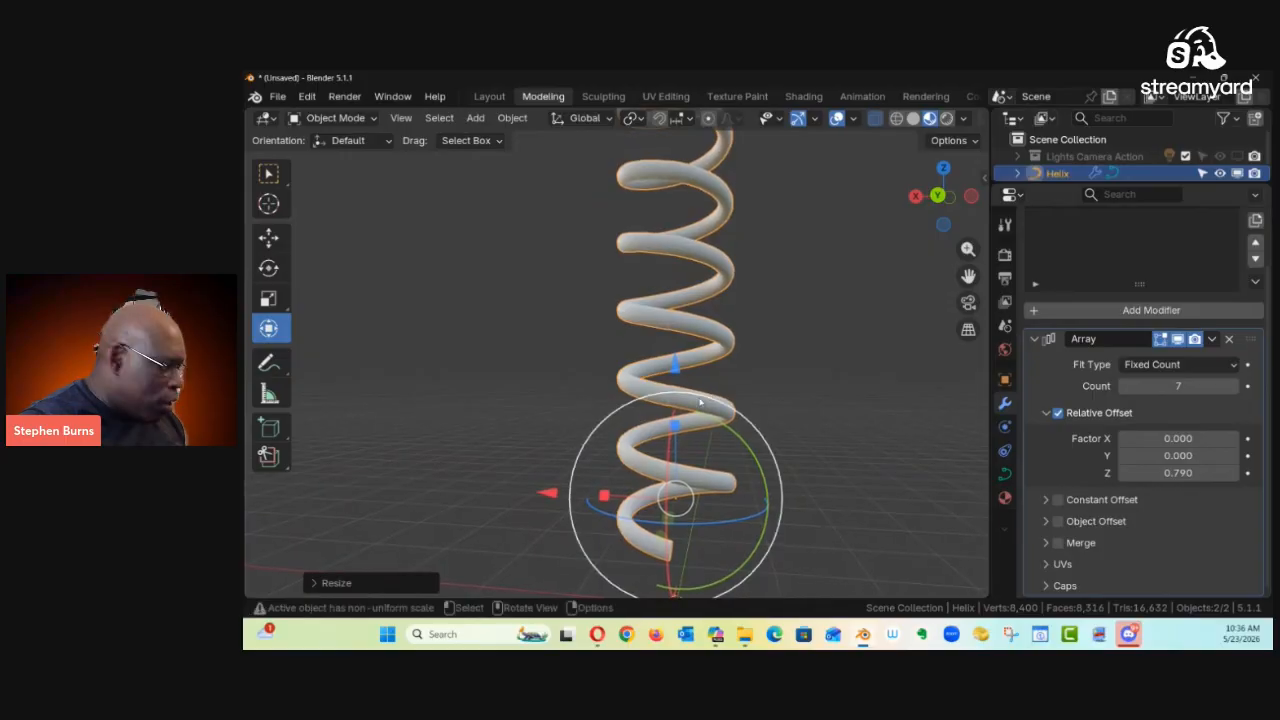
# Step: Enter Edit Mode on the helix and scale its curve along the Z axis to compress and stretch the arrayed coils
pyautogui.hotkey('ctrl', 'Tab')
pyautogui.click(810, 412)
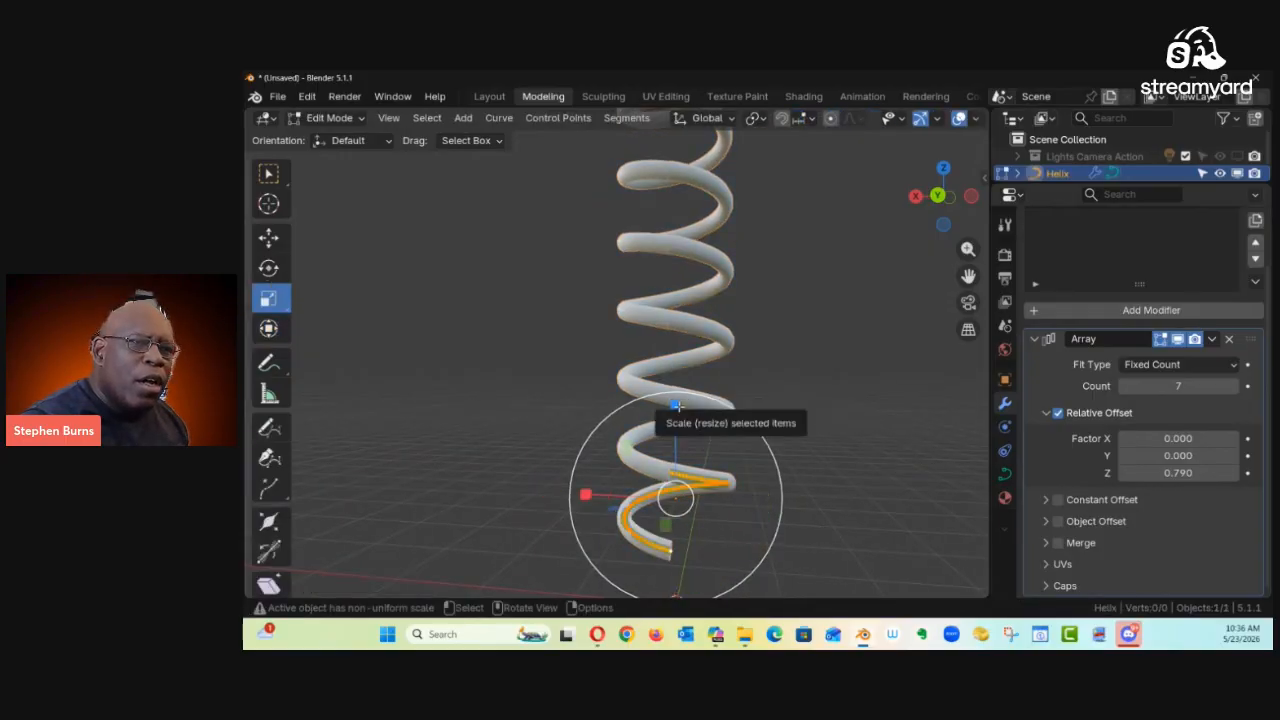
pyautogui.moveTo(676, 406); pyautogui.dragTo(676, 410)
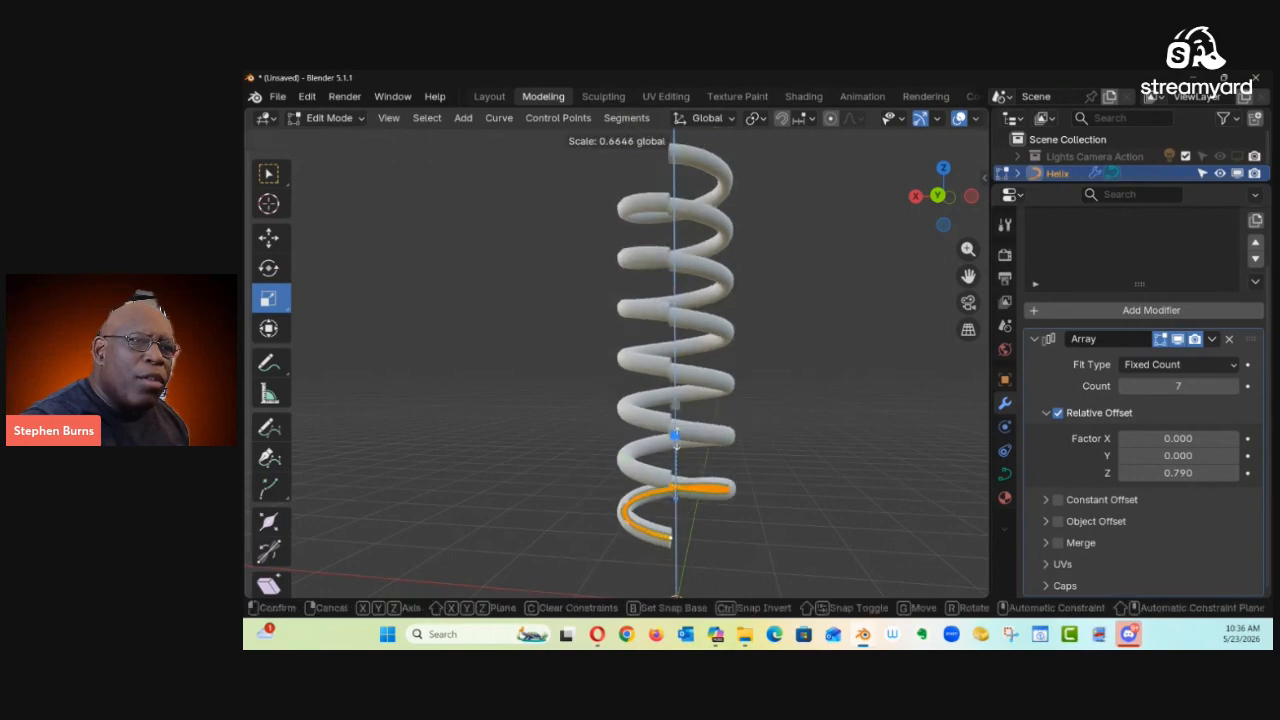
pyautogui.moveTo(677, 460); pyautogui.dragTo(705, 416)
pyautogui.scroll(-2, 718, 436)
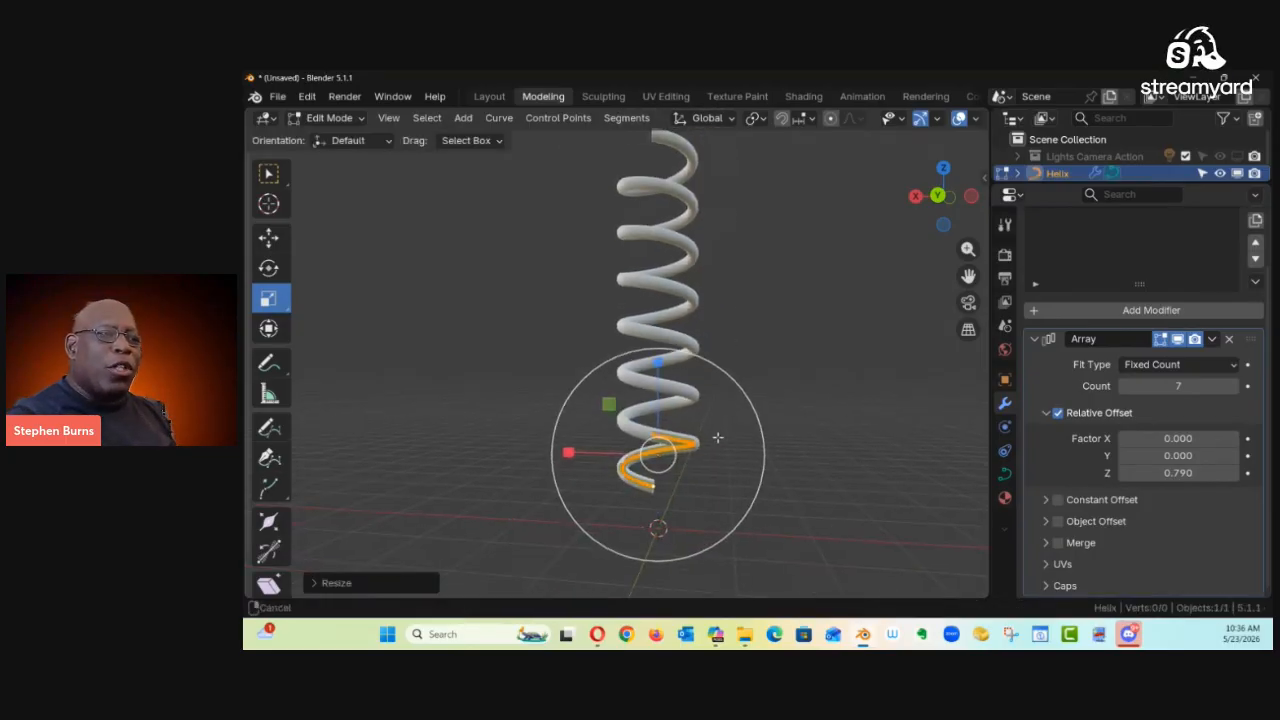
pyautogui.moveTo(690, 383); pyautogui.dragTo(627, 343, button='middle')
pyautogui.moveTo(669, 282); pyautogui.dragTo(697, 333, button='middle')
pyautogui.keyDown('shift'); pyautogui.moveTo(651, 521); pyautogui.dragTo(662, 446, button='middle'); pyautogui.keyUp('shift')
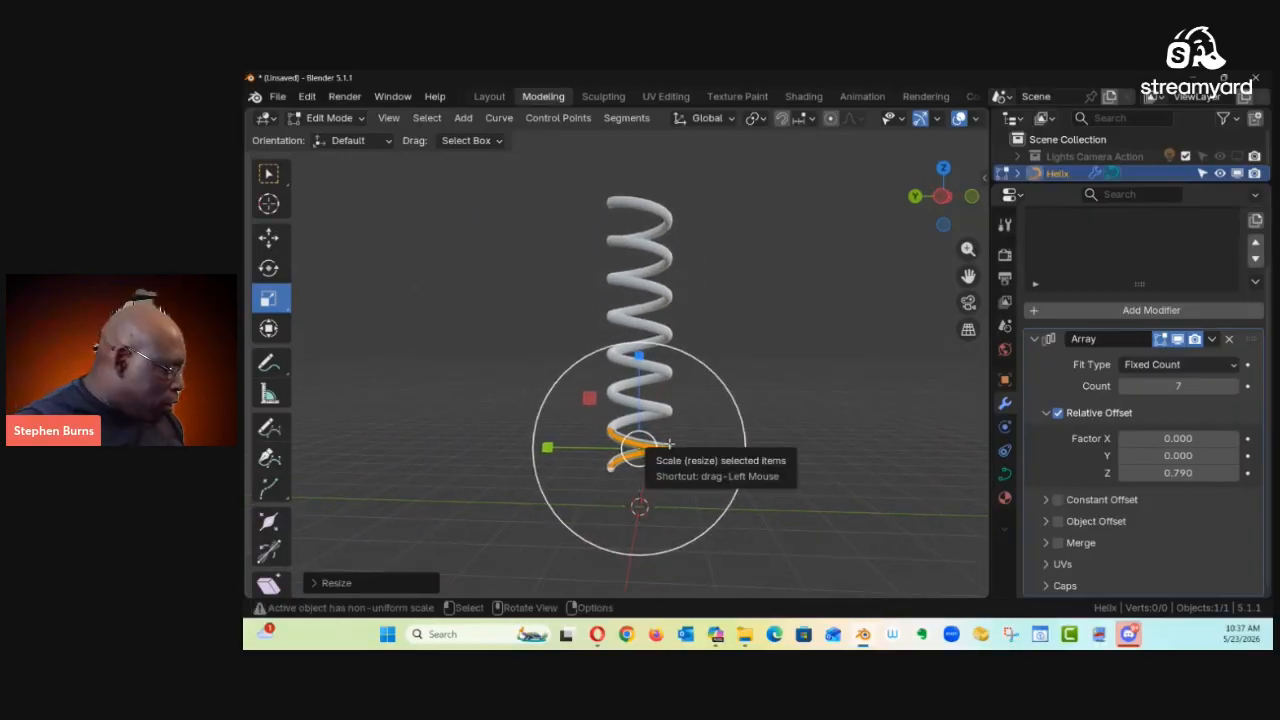
# Step: Return to Object Mode and delete the helix spring
pyautogui.hotkey('ctrl', 'Tab')
pyautogui.click(581, 441)
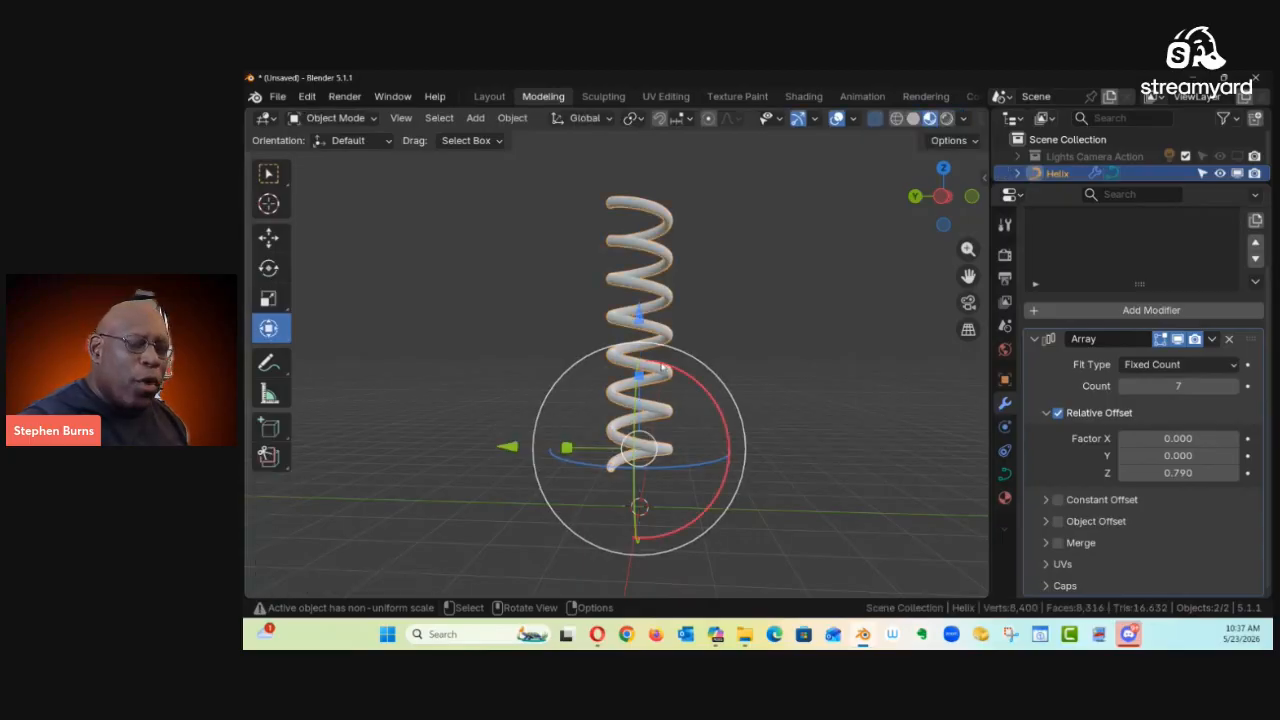
pyautogui.press('x')
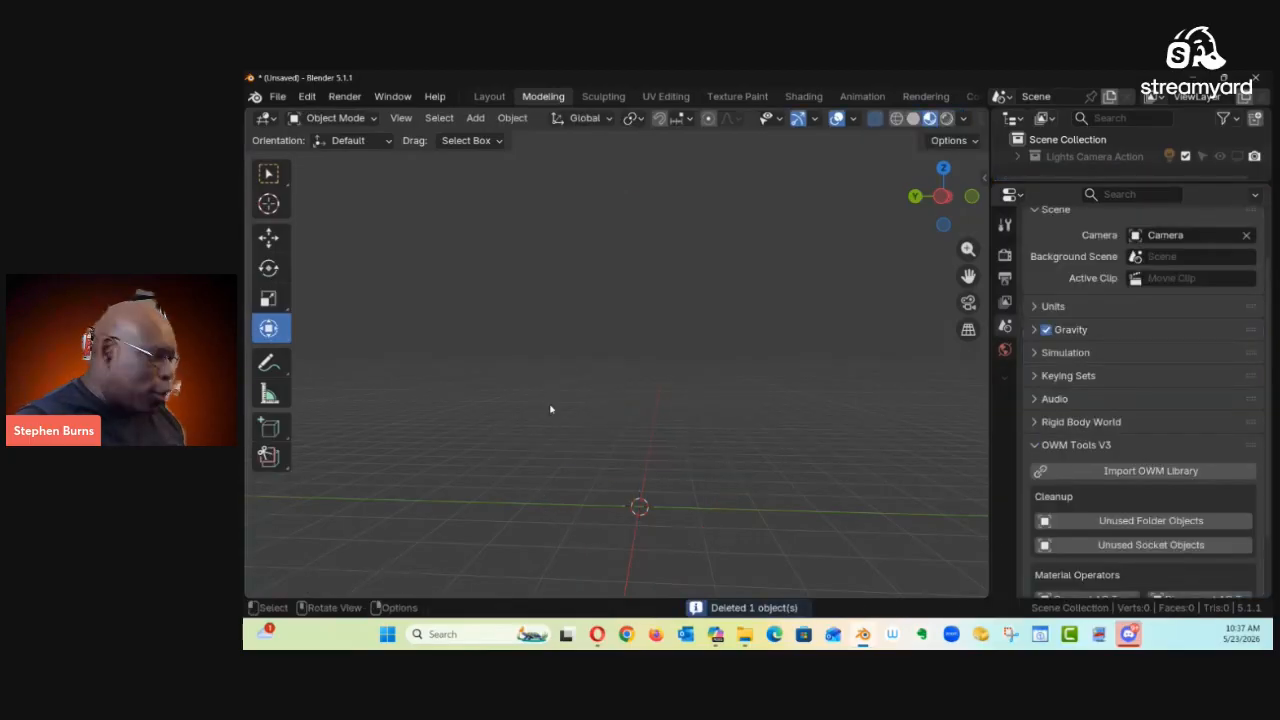
# Step: Add a mesh circle at the world origin of the empty scene
pyautogui.hotkey('shift', 'a')
pyautogui.moveTo(558, 277)
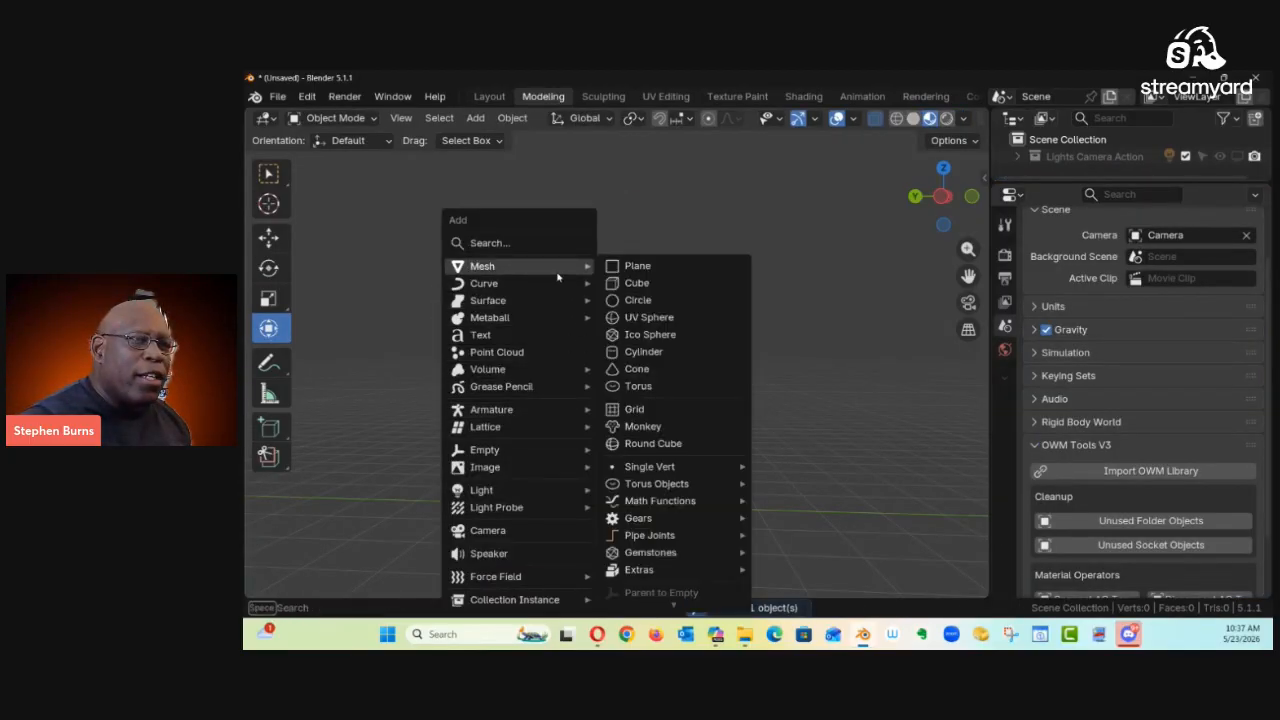
pyautogui.click(655, 302)
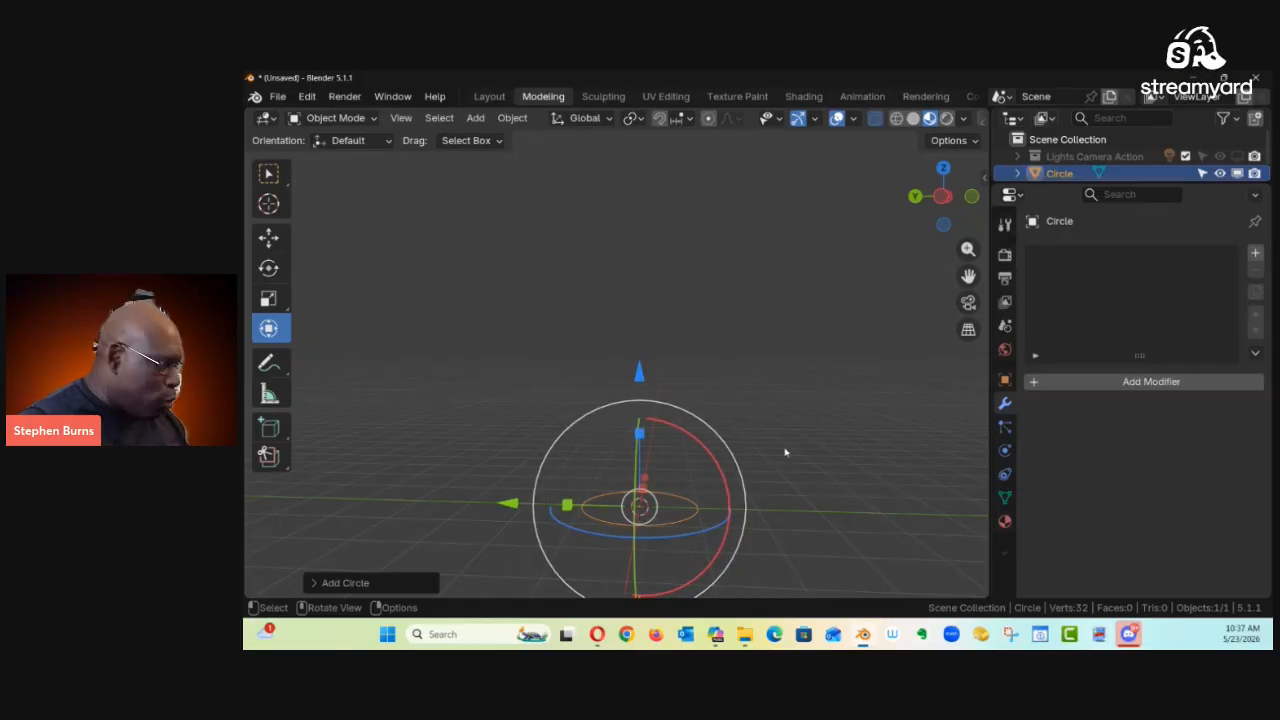
# Step: Rotate the mesh circle 90 degrees about the global Y axis so it stands upright
pyautogui.press('r')
pyautogui.write('y')
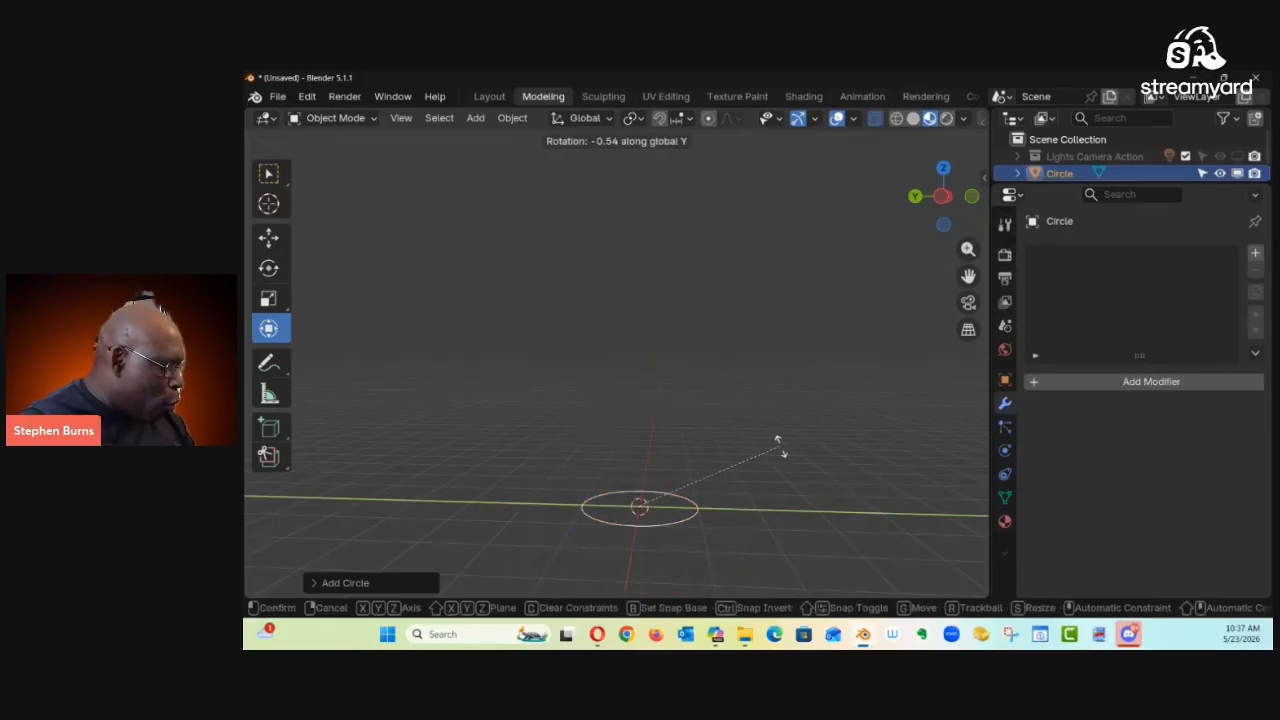
pyautogui.write('90')
pyautogui.press('Return')
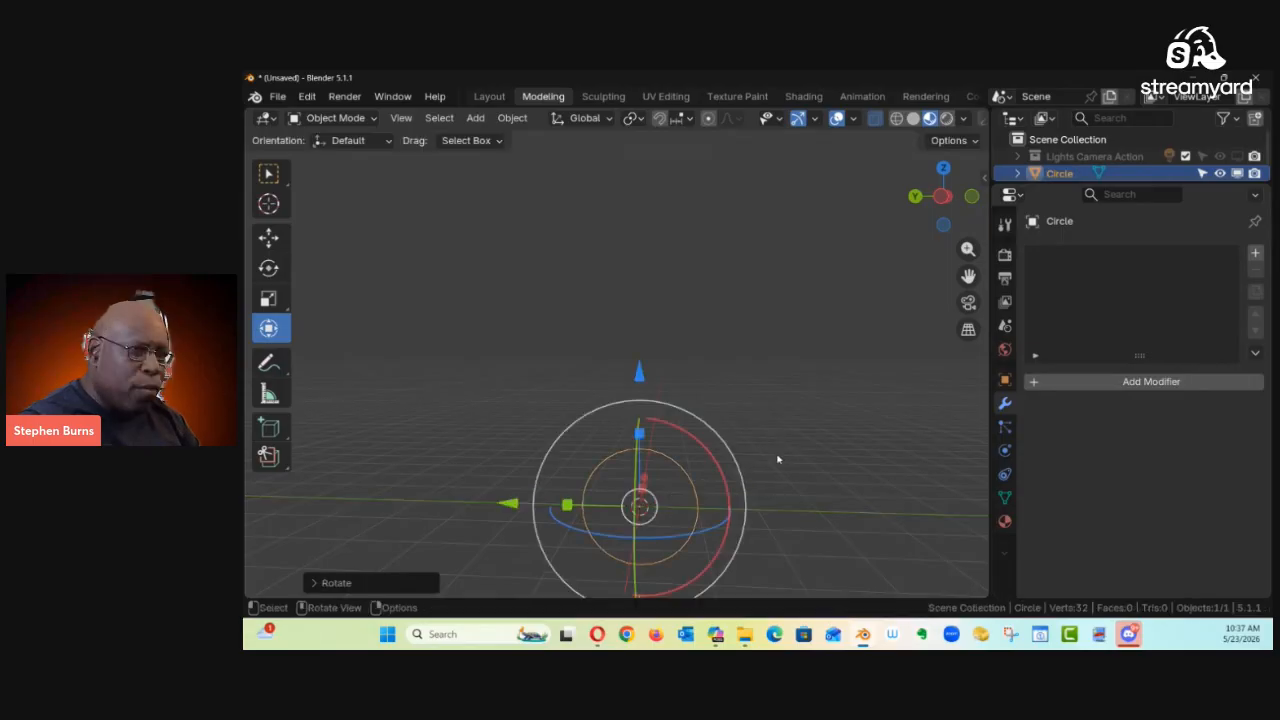
# Step: Scale the upright circle down to a small ring and offset it from the world origin along the positive Y axis
pyautogui.moveTo(508, 504); pyautogui.dragTo(458, 505)
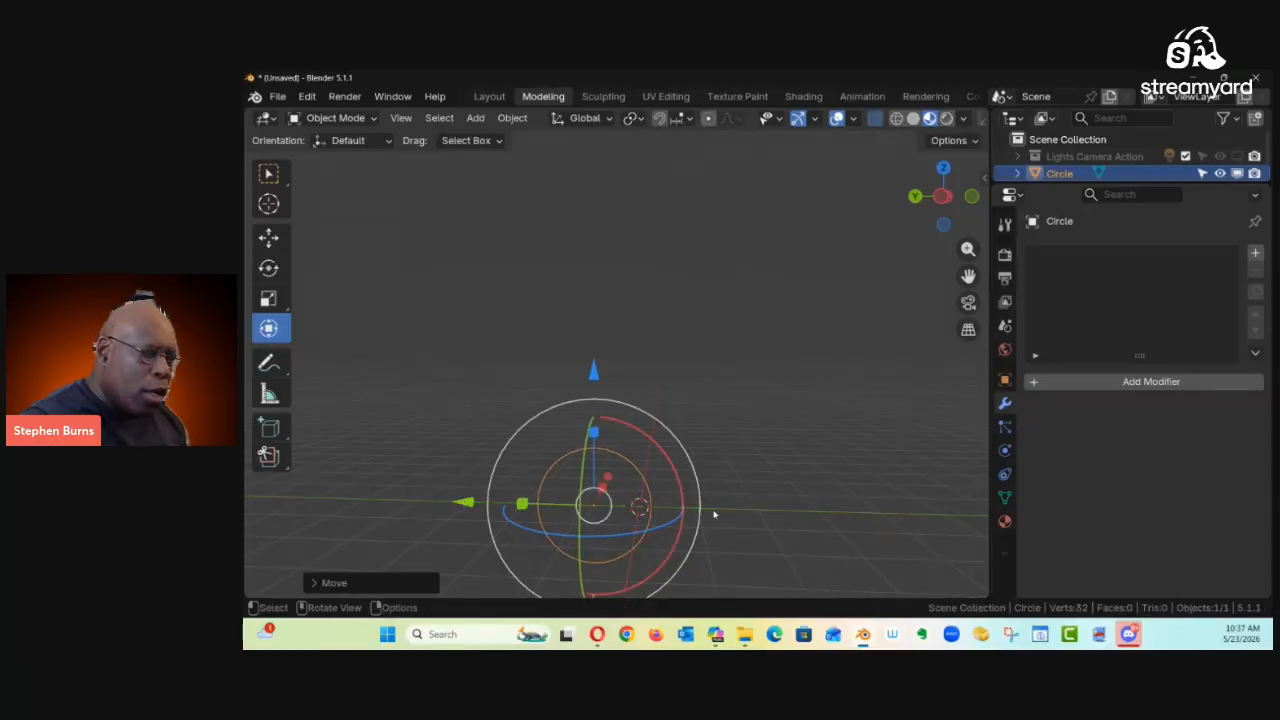
pyautogui.moveTo(726, 509); pyautogui.dragTo(870, 305, button='middle')
pyautogui.press('s')
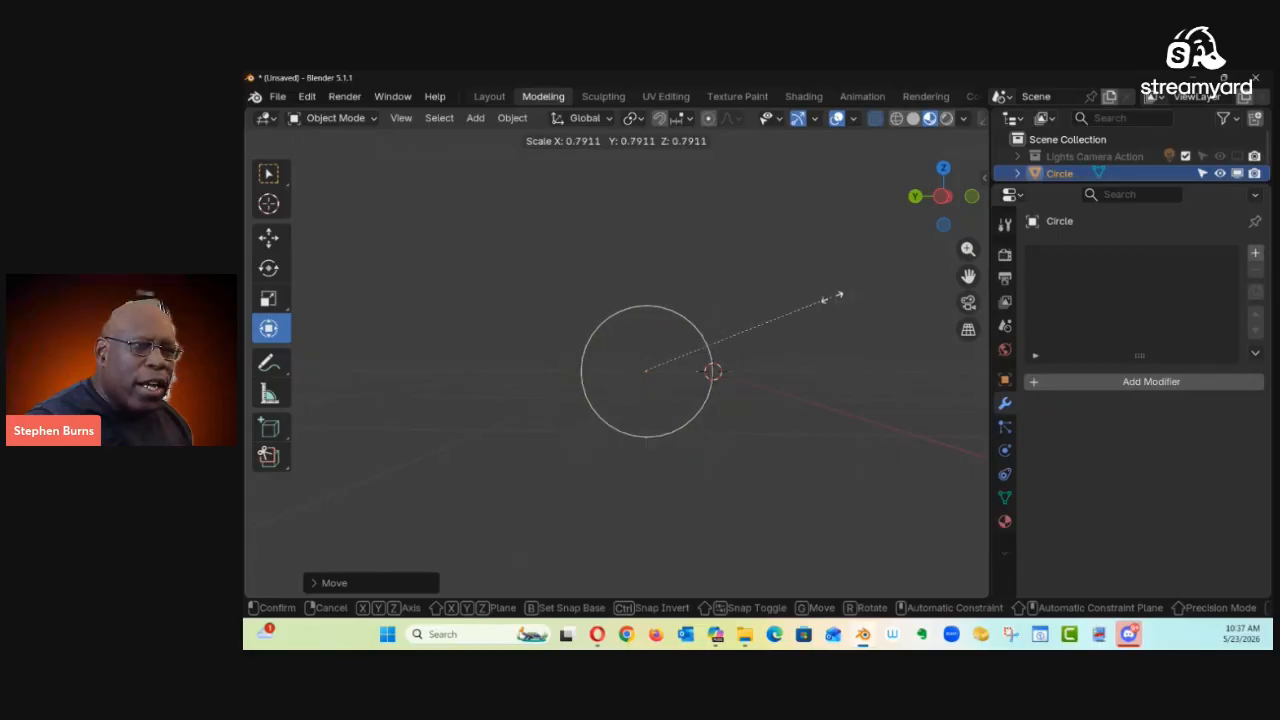
pyautogui.click(690, 356)
pyautogui.moveTo(705, 375); pyautogui.dragTo(714, 409, button='middle')
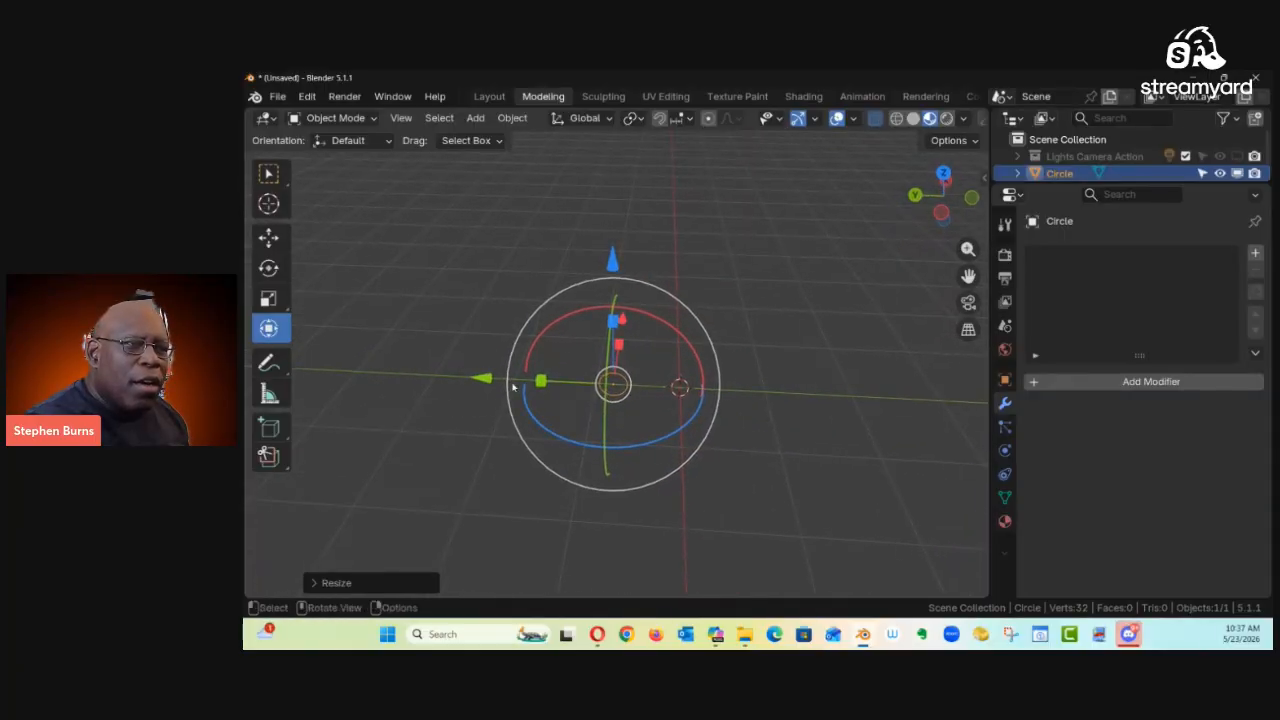
pyautogui.moveTo(484, 380); pyautogui.dragTo(504, 384)
pyautogui.moveTo(663, 400); pyautogui.dragTo(713, 358, button='middle')
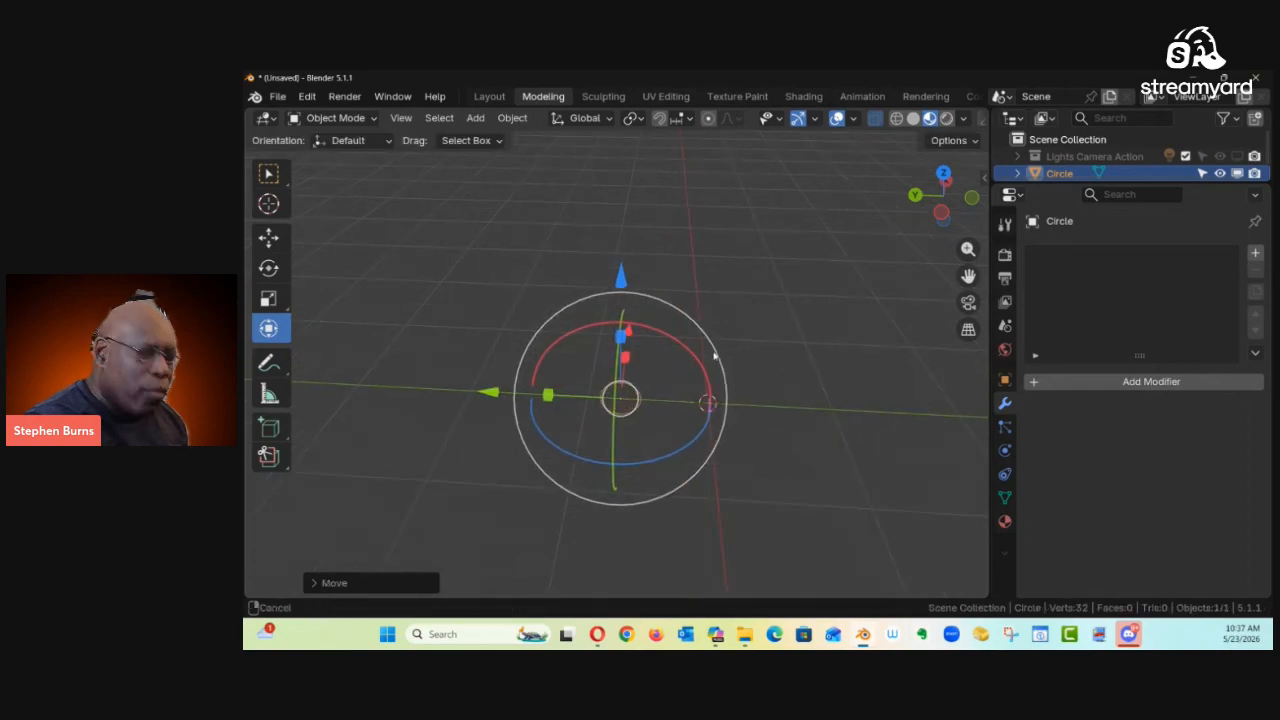
# Step: Apply the rotation and scale of the small circle
pyautogui.hotkey('ctrl', 'a')
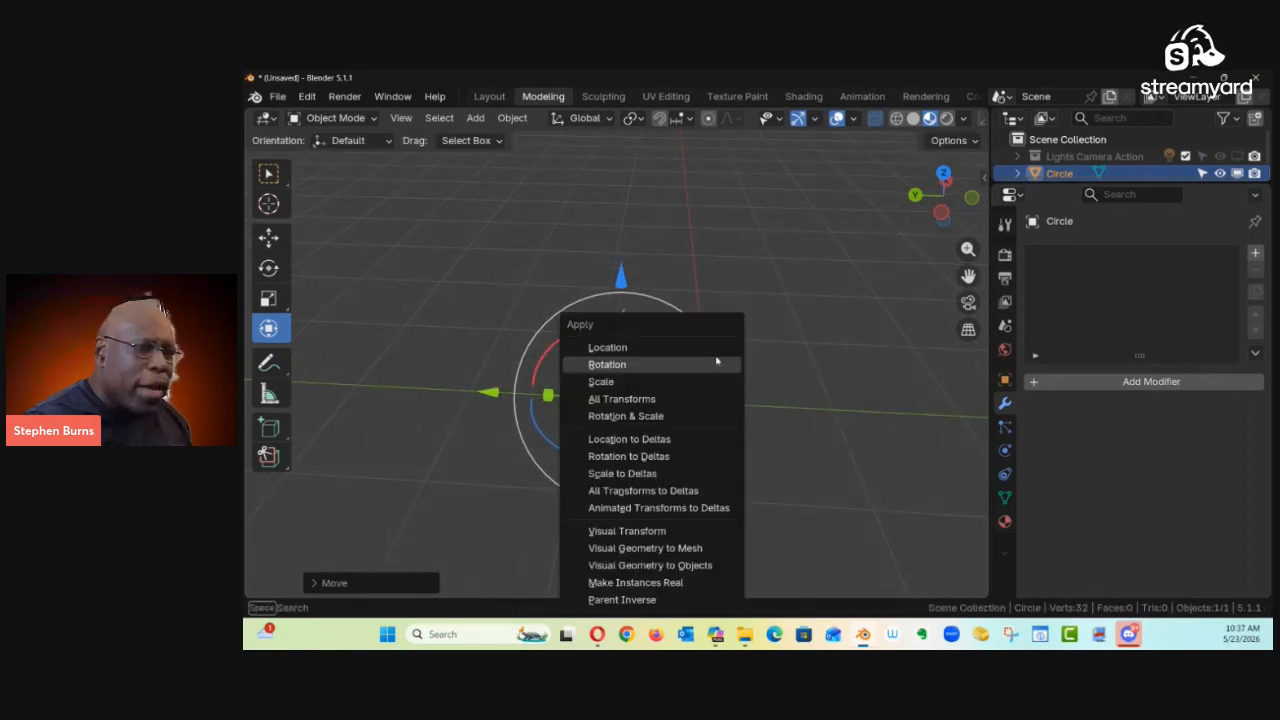
pyautogui.click(662, 417)
pyautogui.moveTo(663, 405); pyautogui.dragTo(663, 360, button='middle')
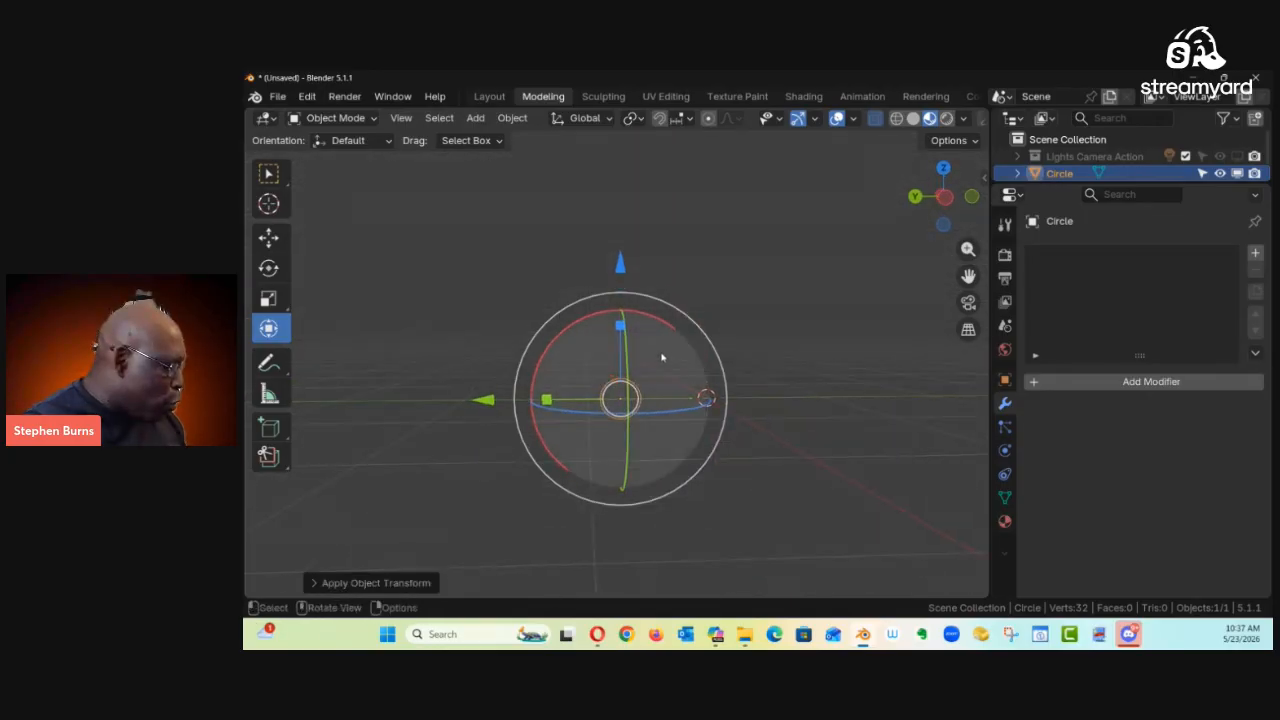
# Step: Fill the circle with a single face in Edit Mode and return to Object Mode
pyautogui.hotkey('ctrl', 'Tab')
pyautogui.click(819, 353)
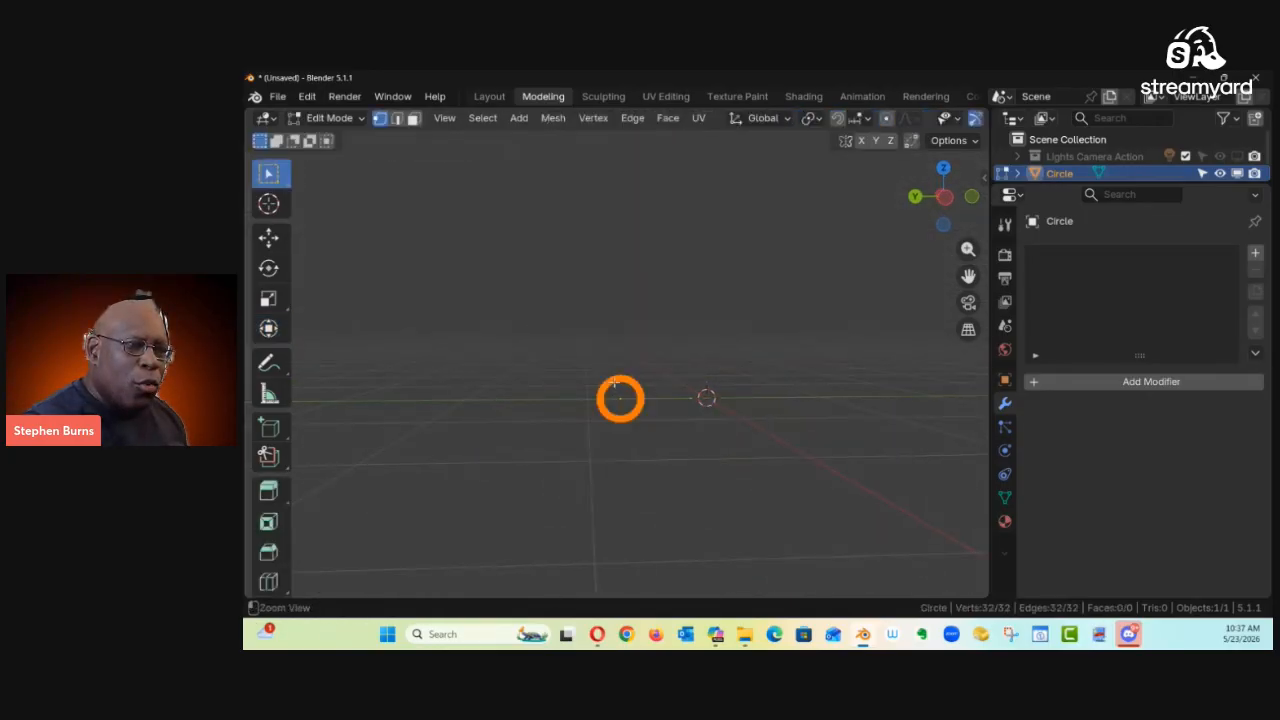
pyautogui.scroll(5, 763, 280)
pyautogui.keyDown('shift'); pyautogui.moveTo(665, 370); pyautogui.dragTo(671, 266, button='middle'); pyautogui.keyUp('shift')
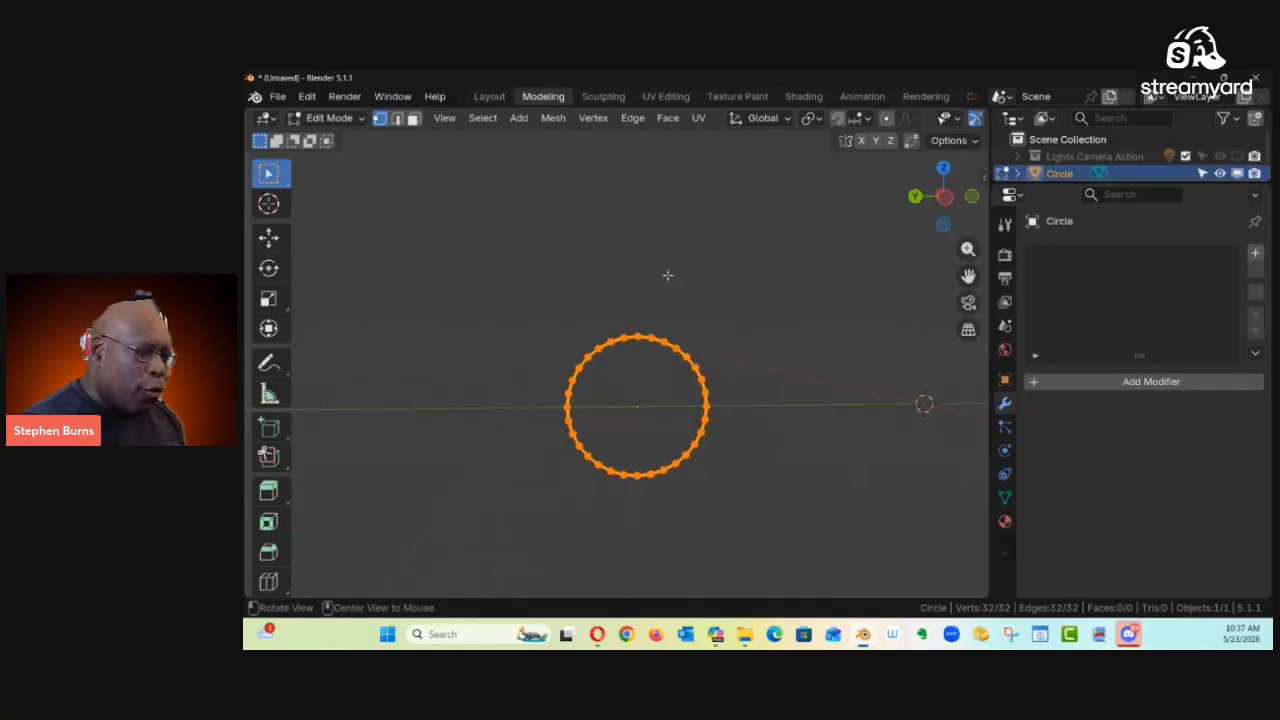
pyautogui.press('f')
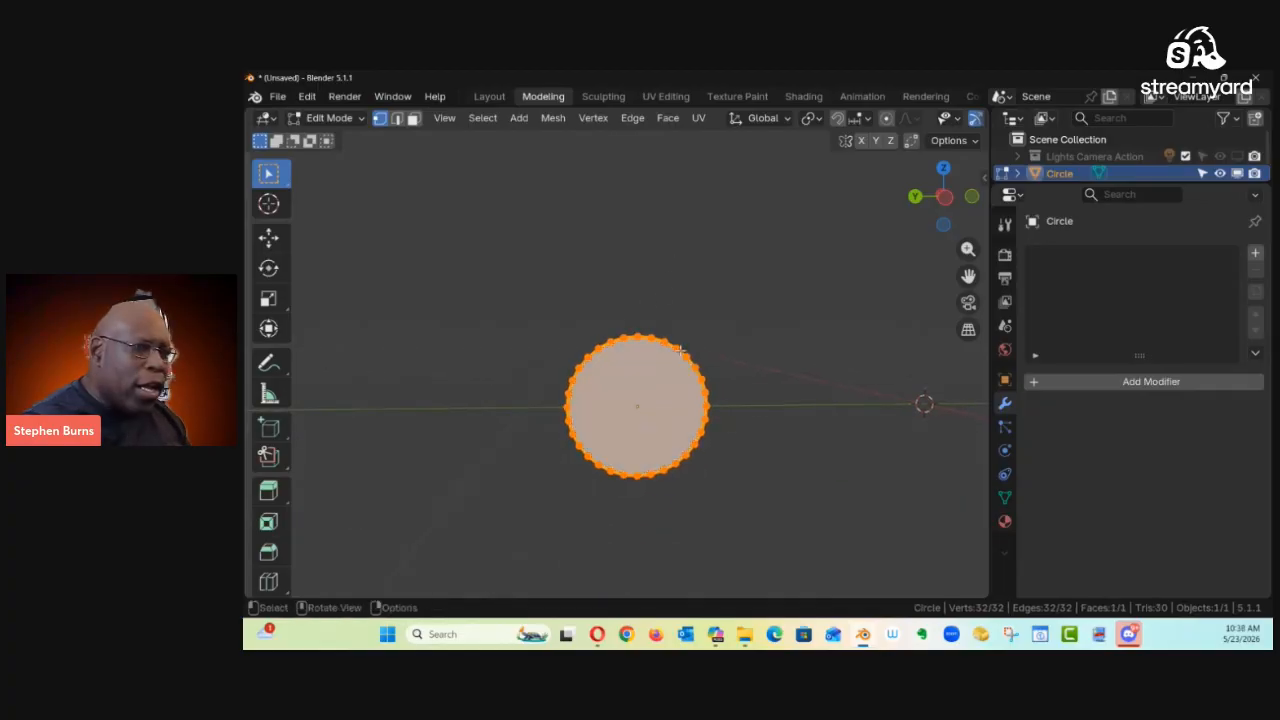
pyautogui.hotkey('ctrl', 'Tab')
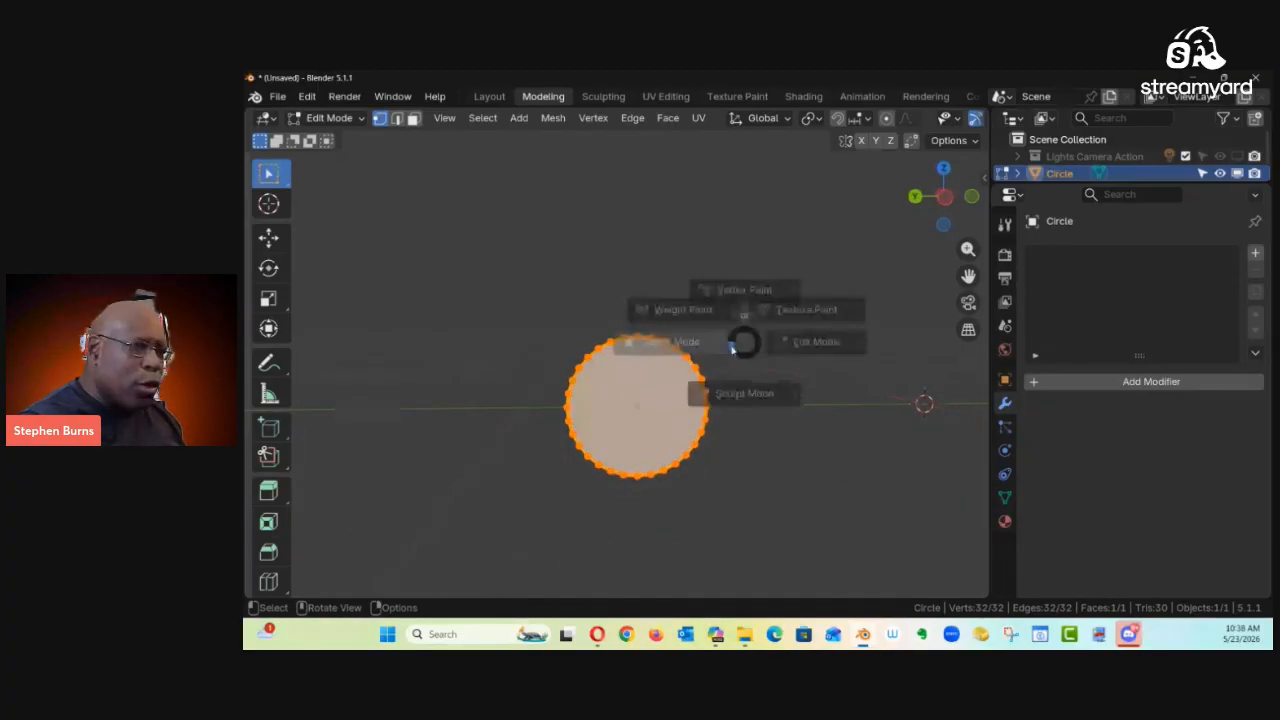
pyautogui.click(604, 366)
# Step: Add a Screw modifier to the filled circle
pyautogui.moveTo(841, 340); pyautogui.dragTo(726, 423, button='middle')
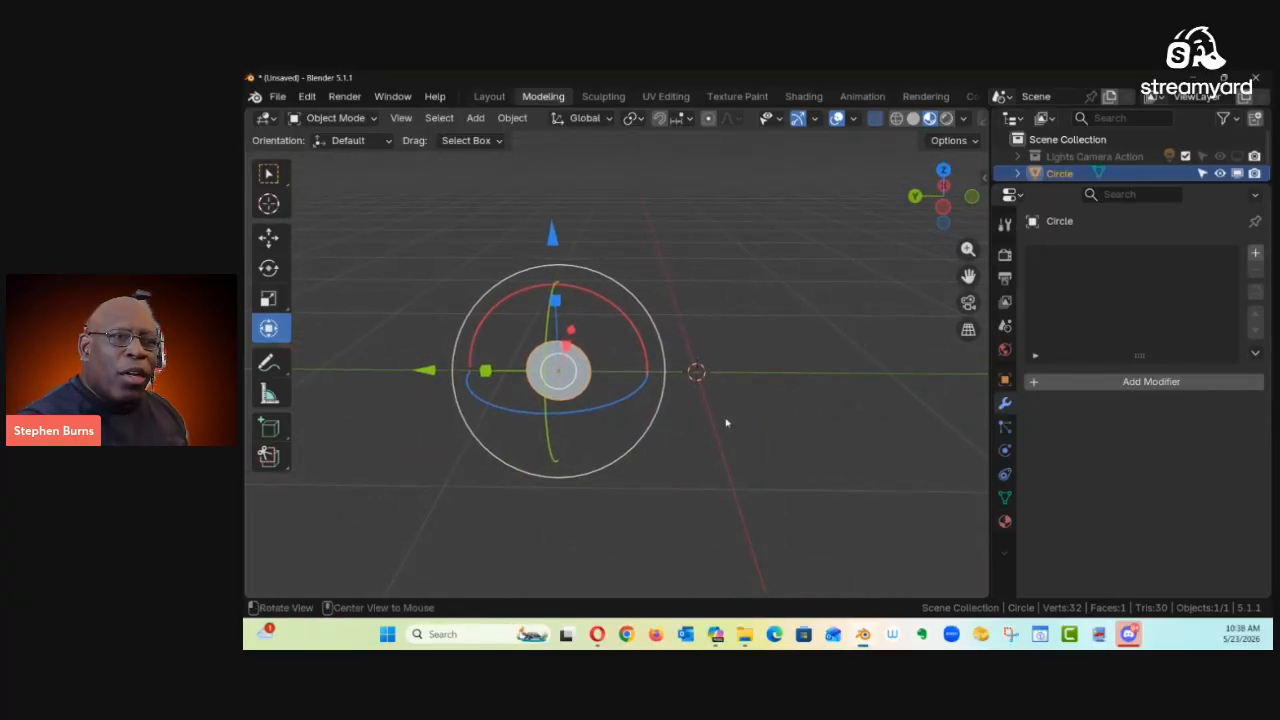
pyautogui.click(1116, 384)
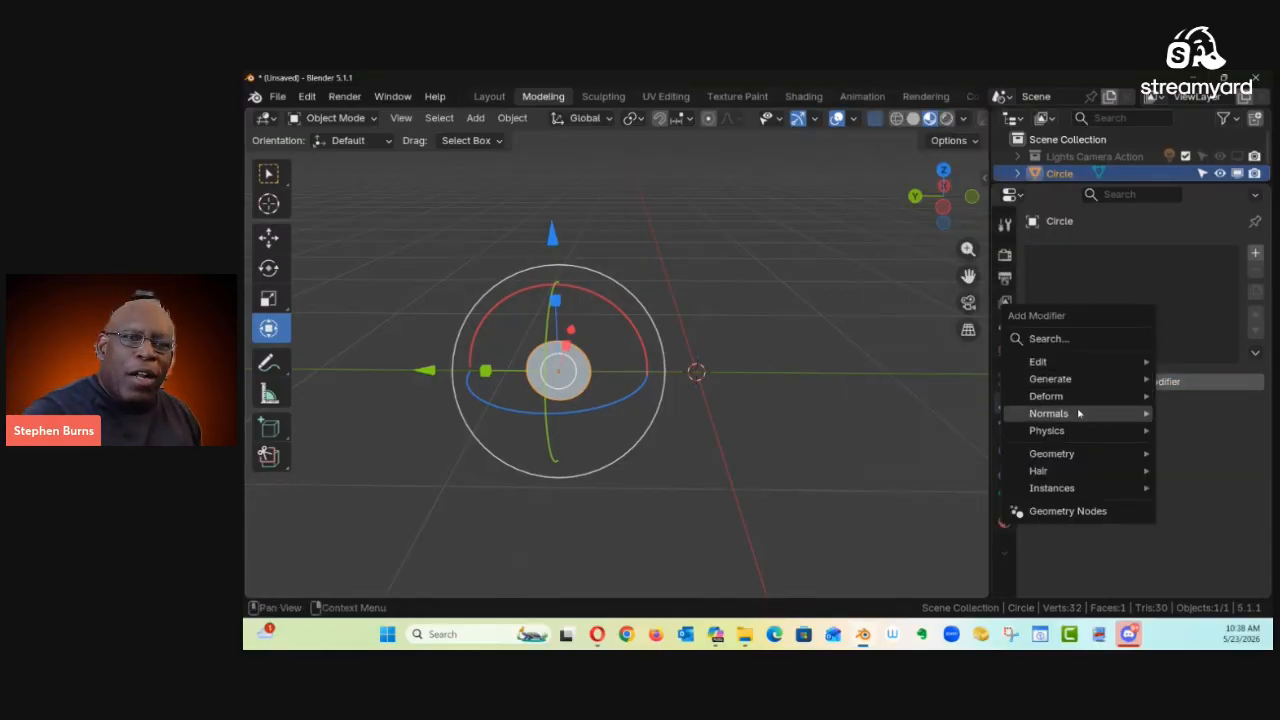
pyautogui.moveTo(1090, 398)
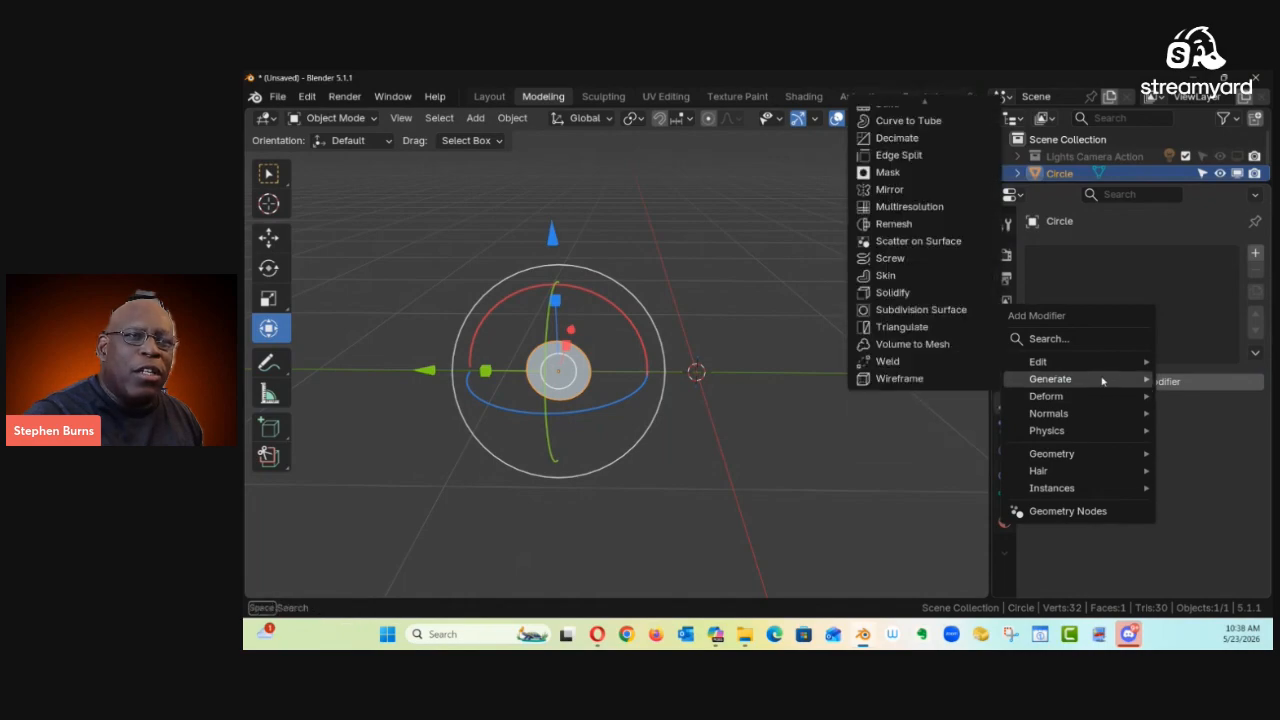
pyautogui.click(916, 260)
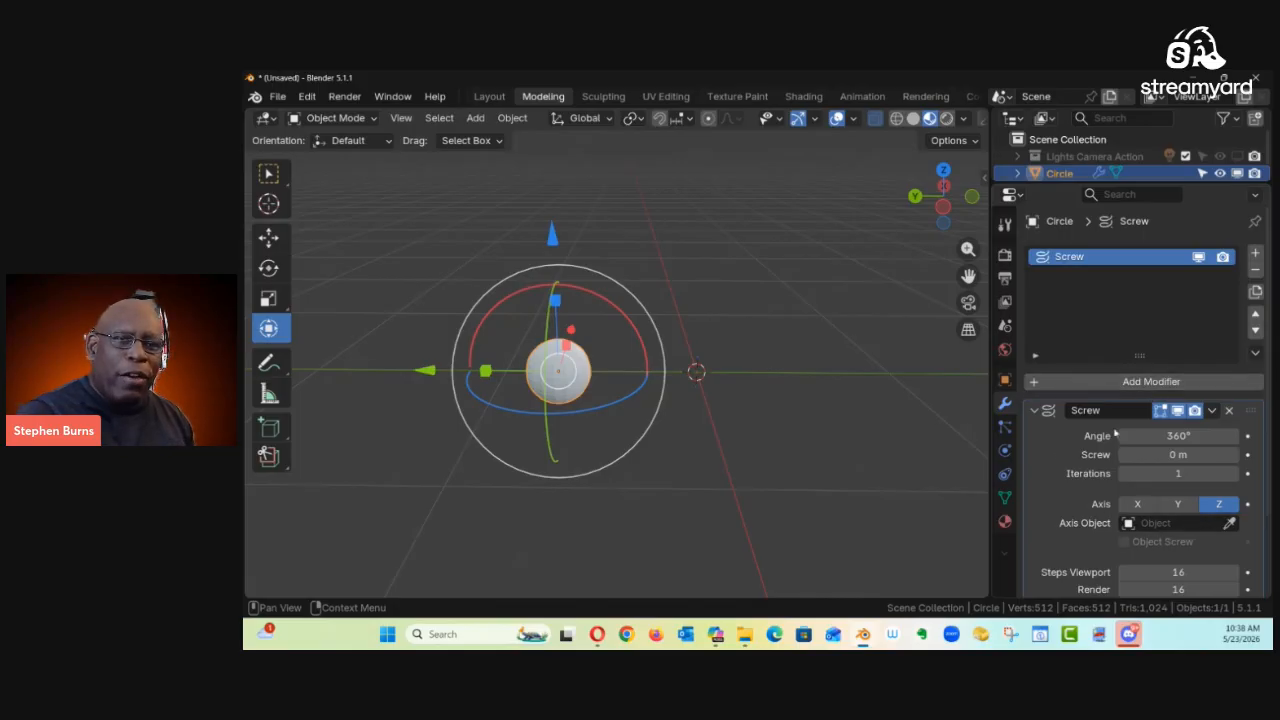
pyautogui.scroll(-3, 1135, 430)
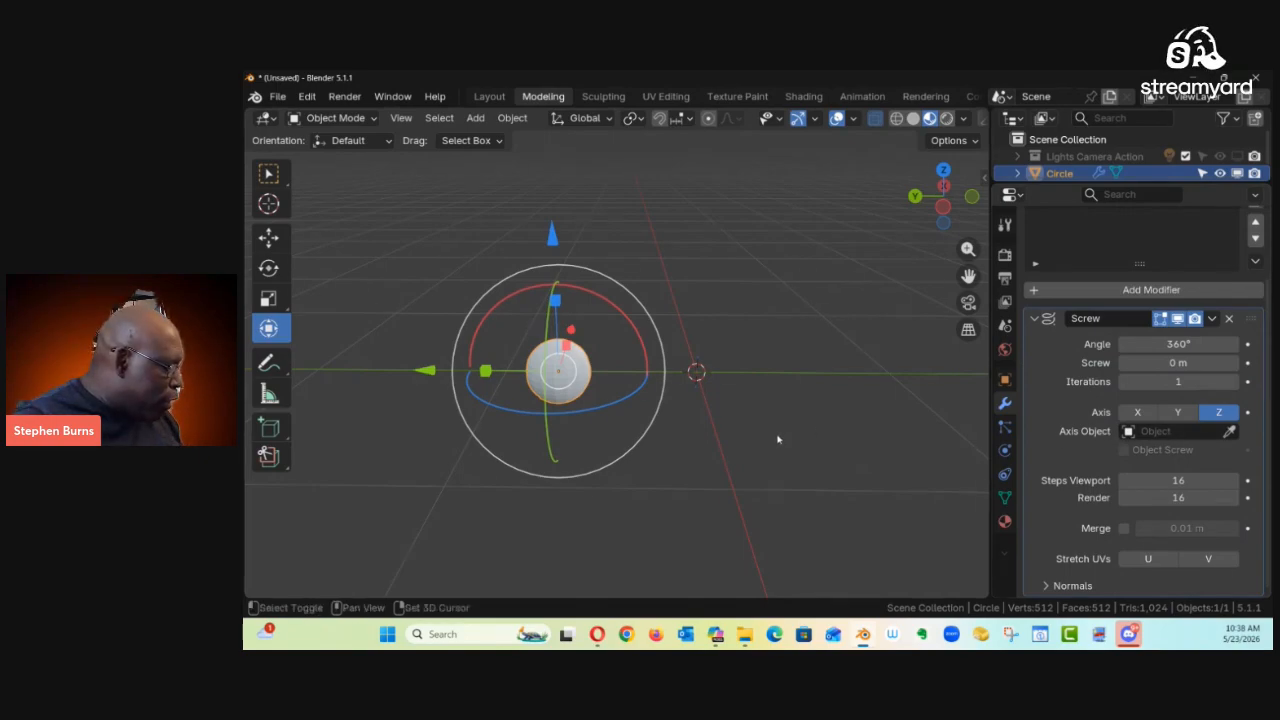
# Step: Add a cube-shaped empty at the world origin and scale it down uniformly to about 0.085
pyautogui.hotkey('shift', 'a')
pyautogui.moveTo(742, 454)
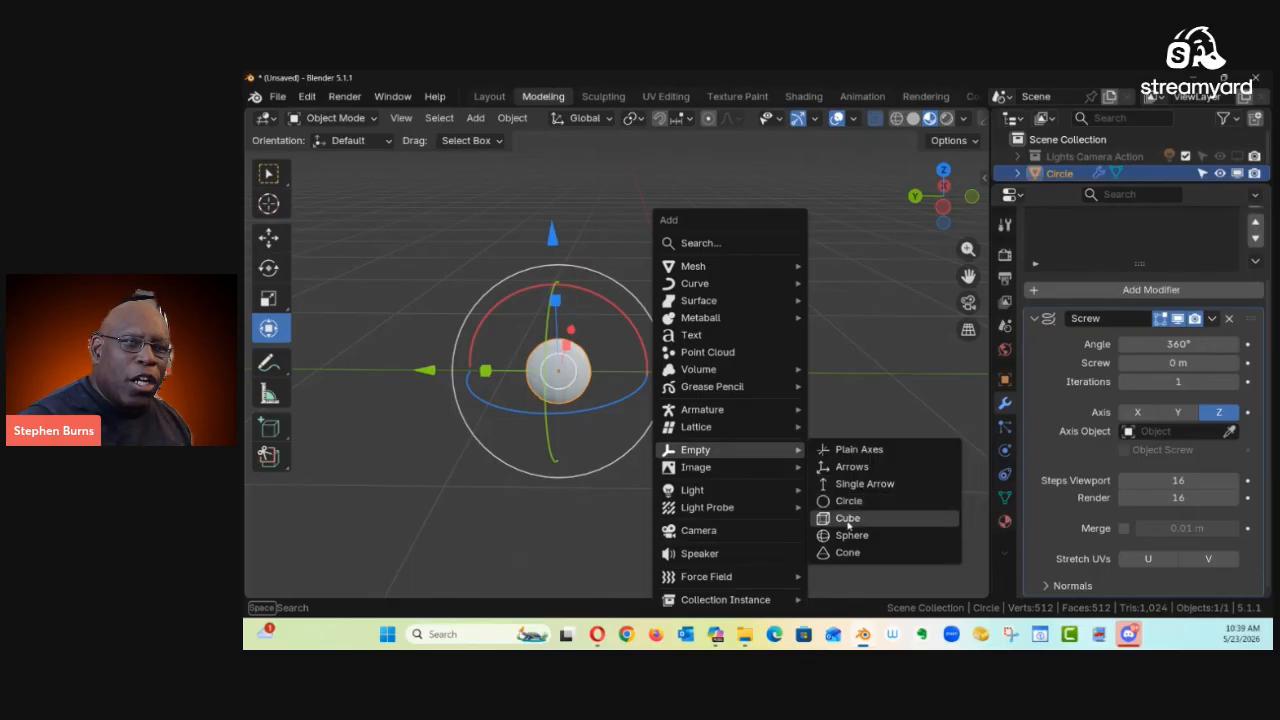
pyautogui.click(850, 521)
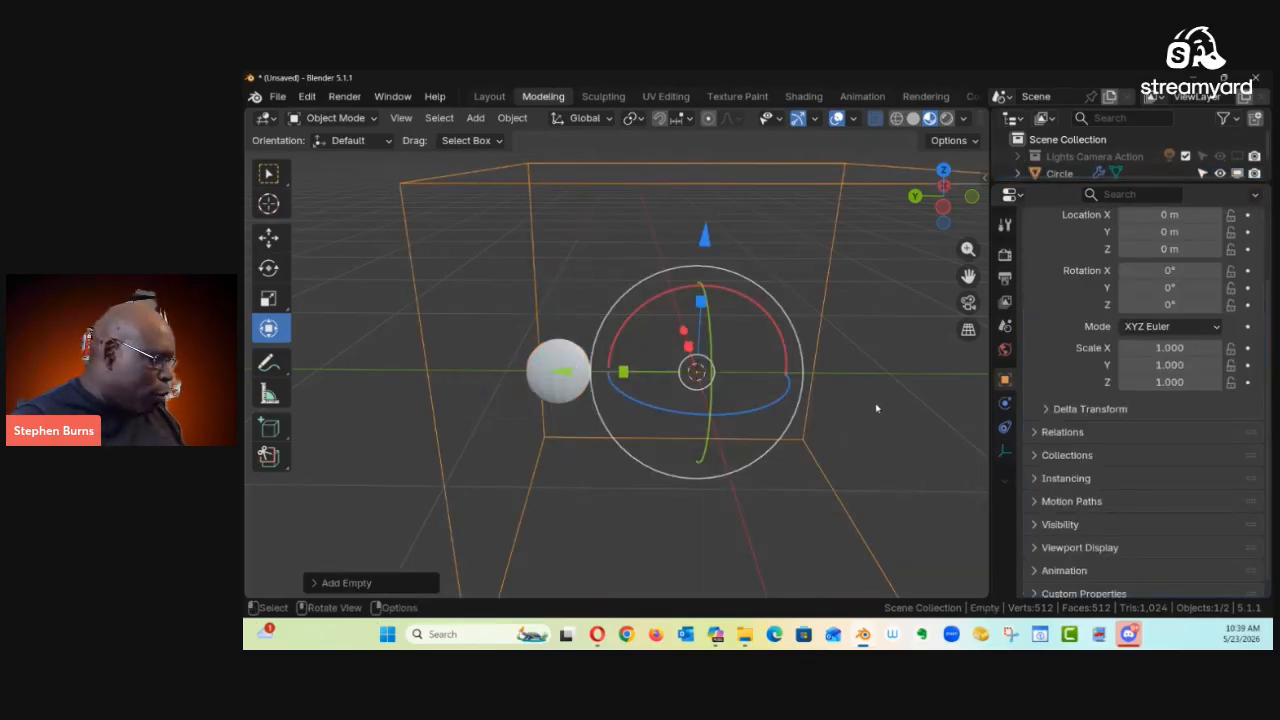
pyautogui.press('s')
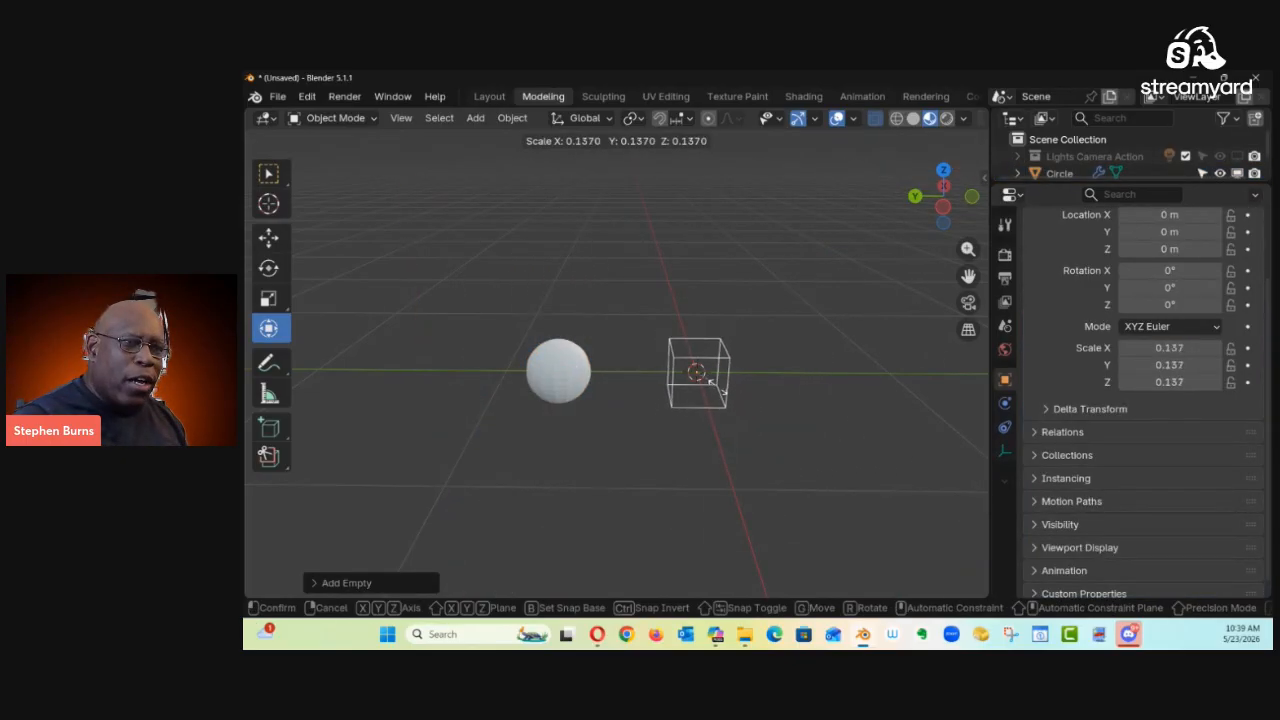
pyautogui.click(706, 380)
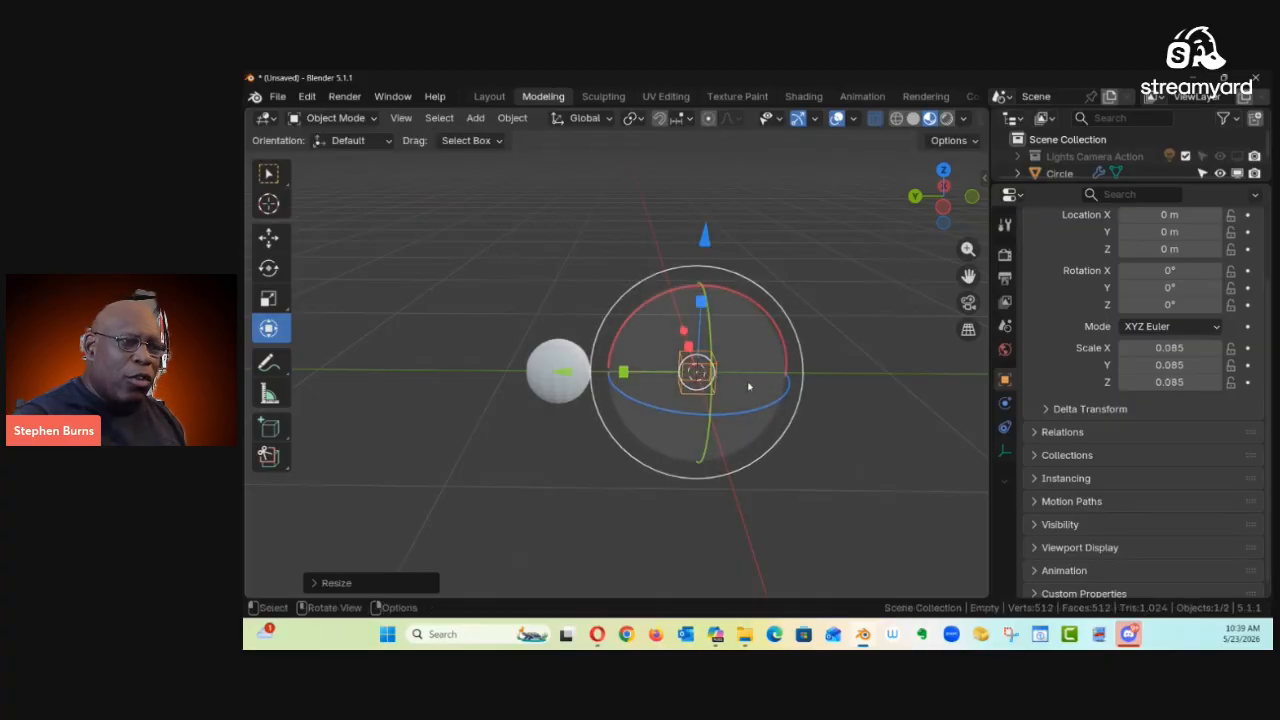
pyautogui.moveTo(823, 423); pyautogui.dragTo(757, 397, button='middle')
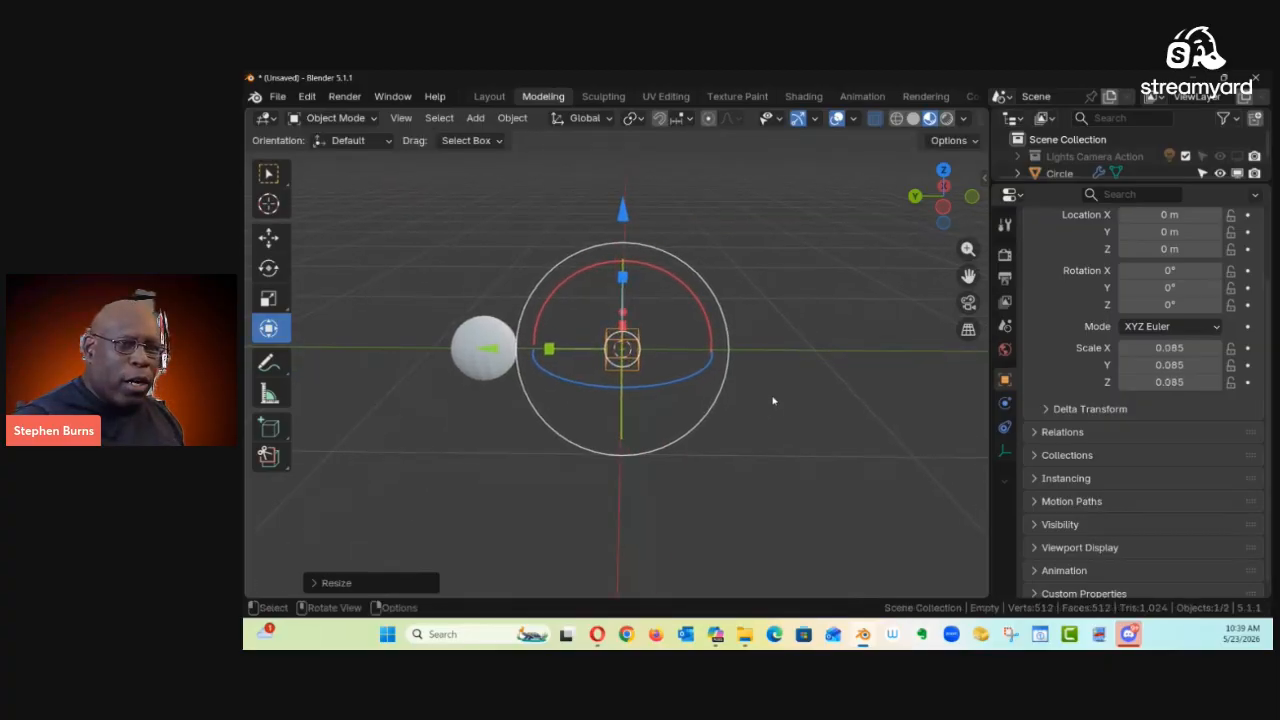
# Step: Assign the cube empty as the Axis Object of the circle's Screw modifier
pyautogui.click(486, 356)
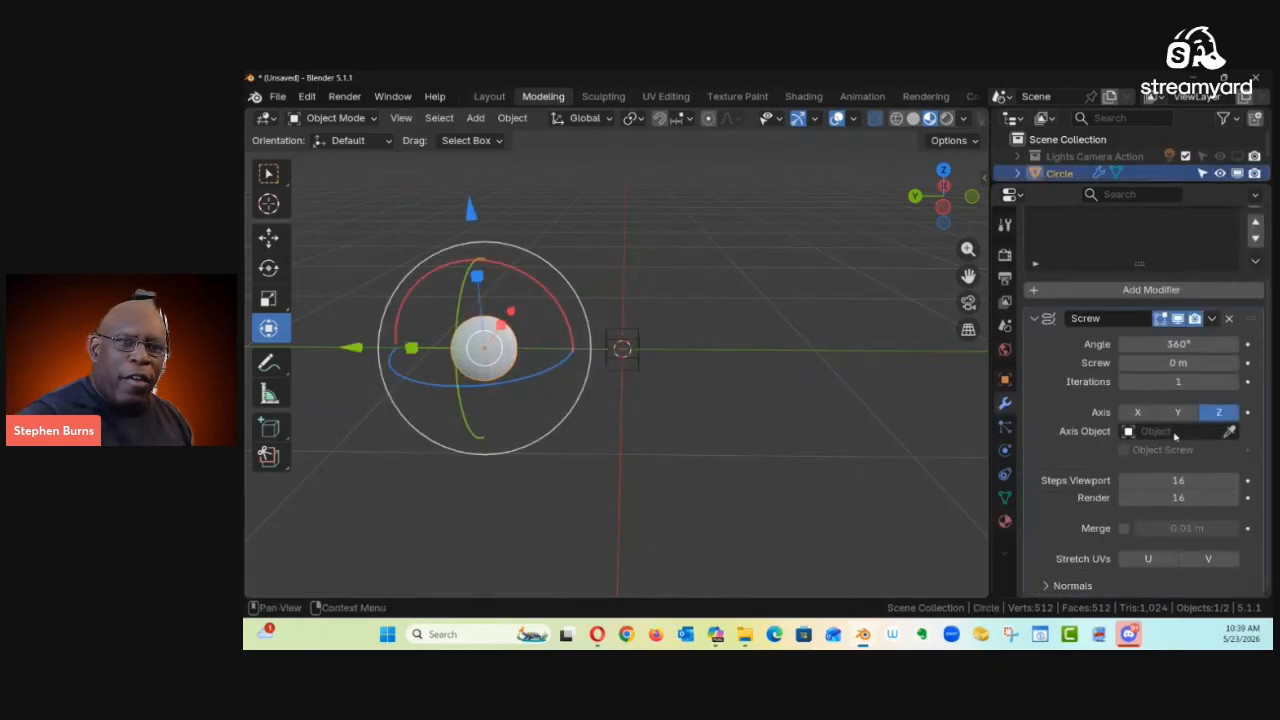
pyautogui.click(1230, 432)
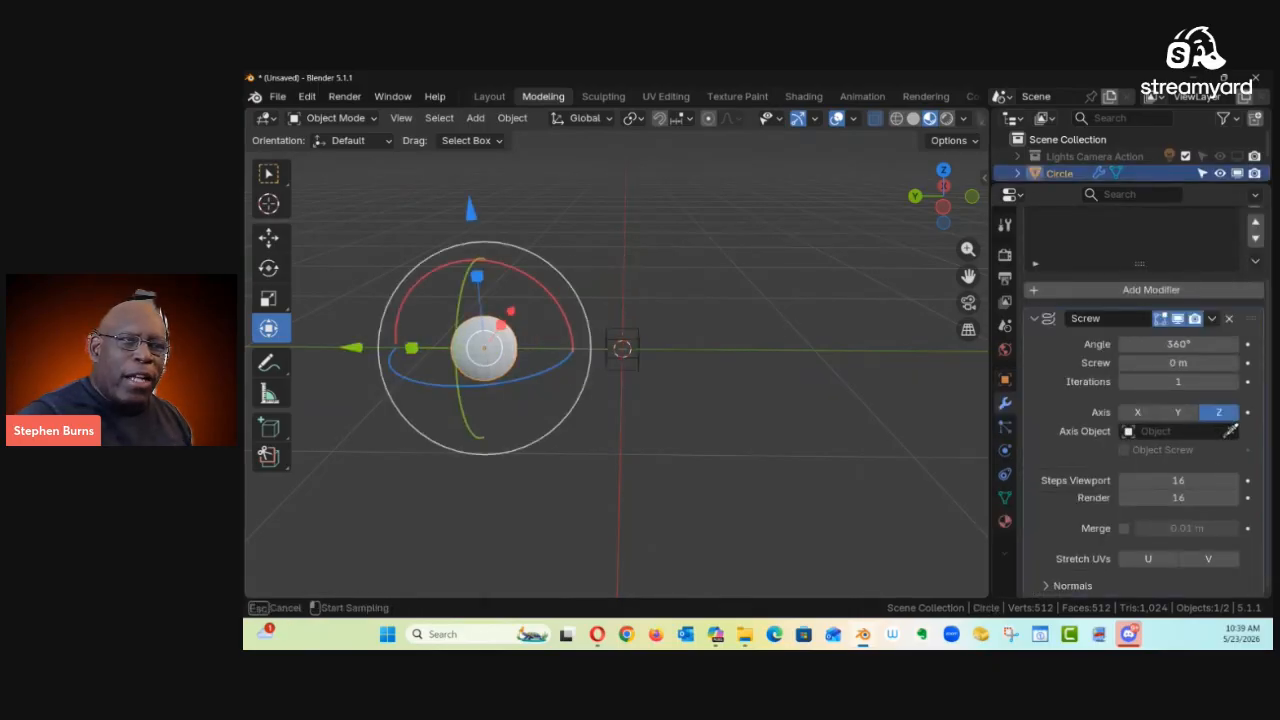
pyautogui.click(625, 346)
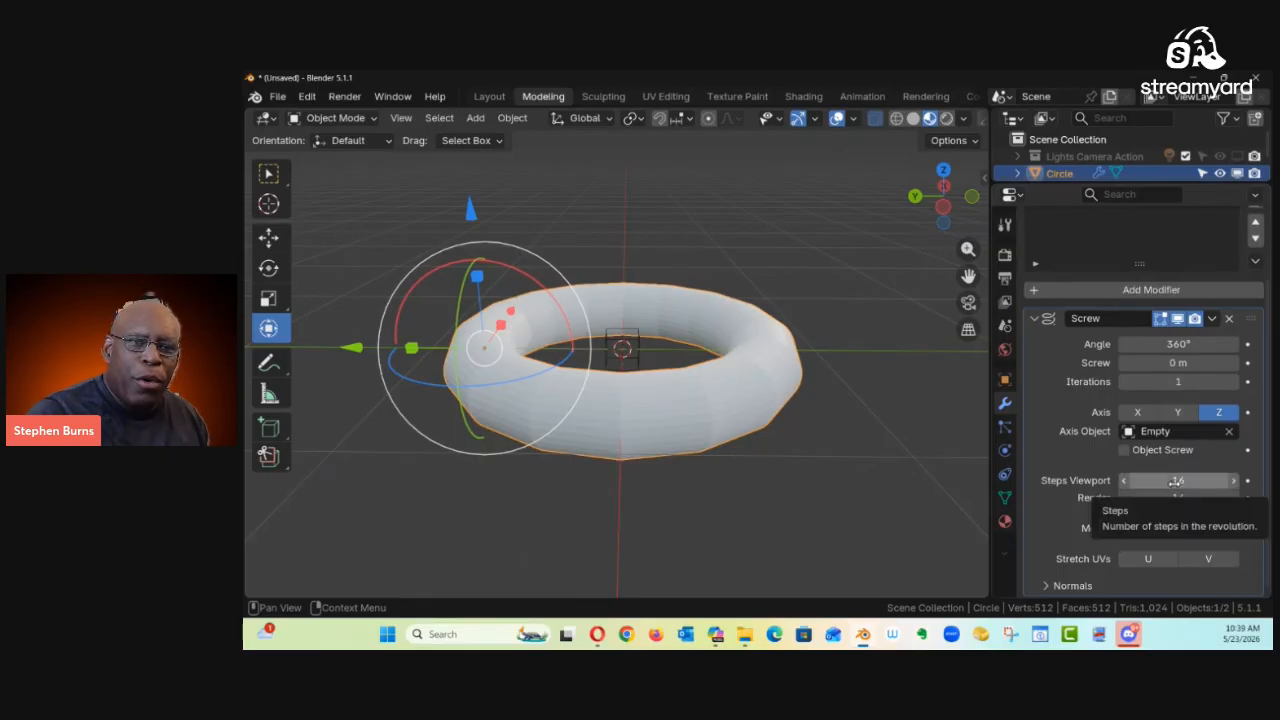
# Step: Set the Screw modifier's viewport steps to 50 and its screw height to 0.7 m
pyautogui.moveTo(1175, 483); pyautogui.dragTo(1245, 483)
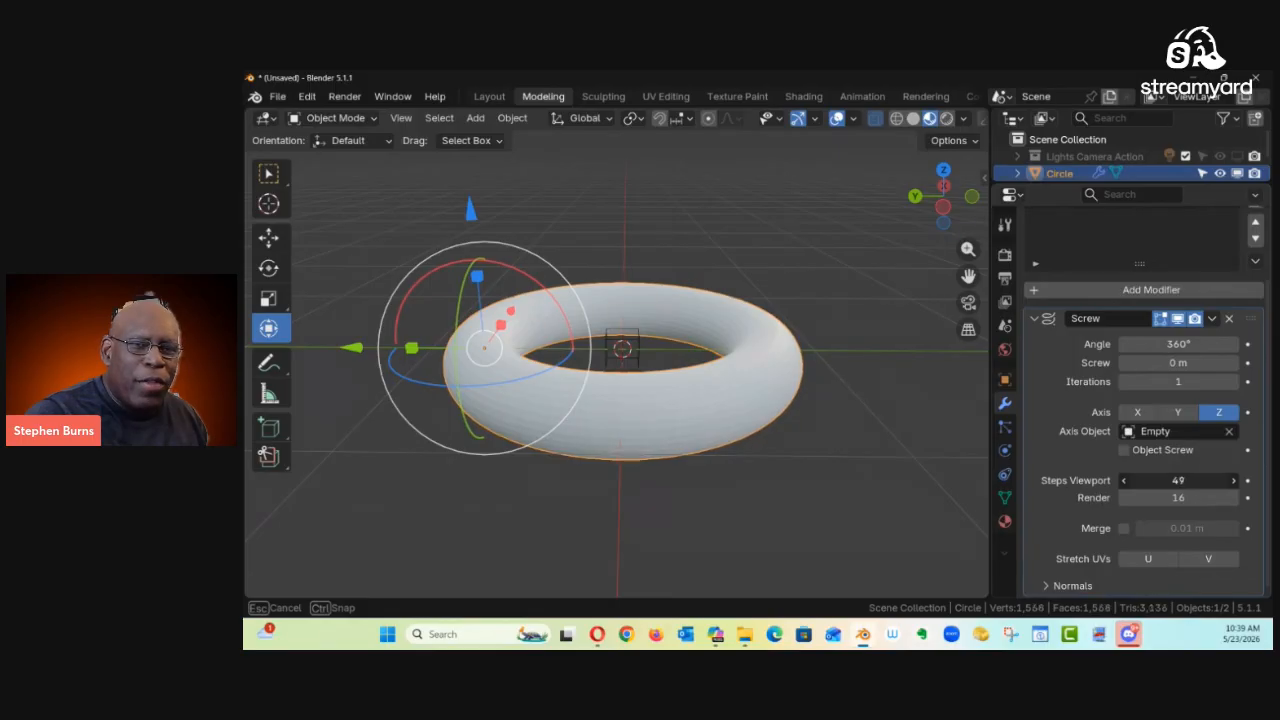
pyautogui.moveTo(1178, 481); pyautogui.dragTo(1178, 481)
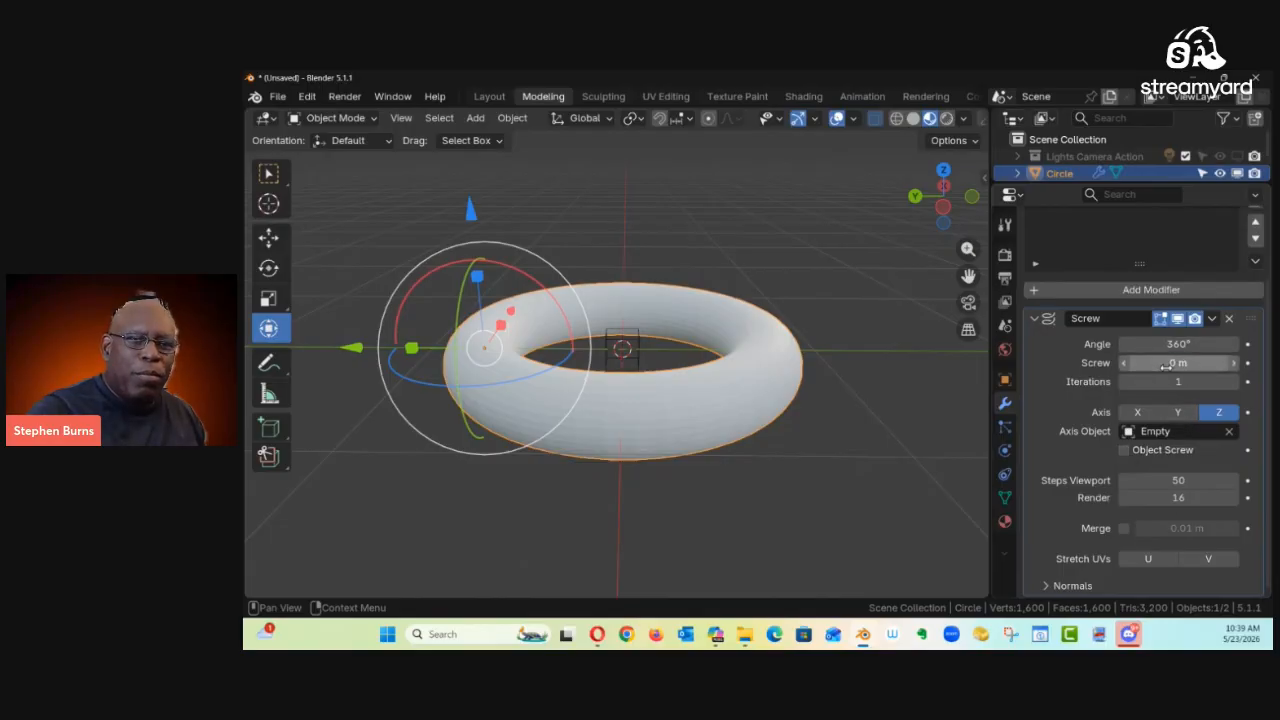
pyautogui.moveTo(1178, 363); pyautogui.dragTo(1215, 363)
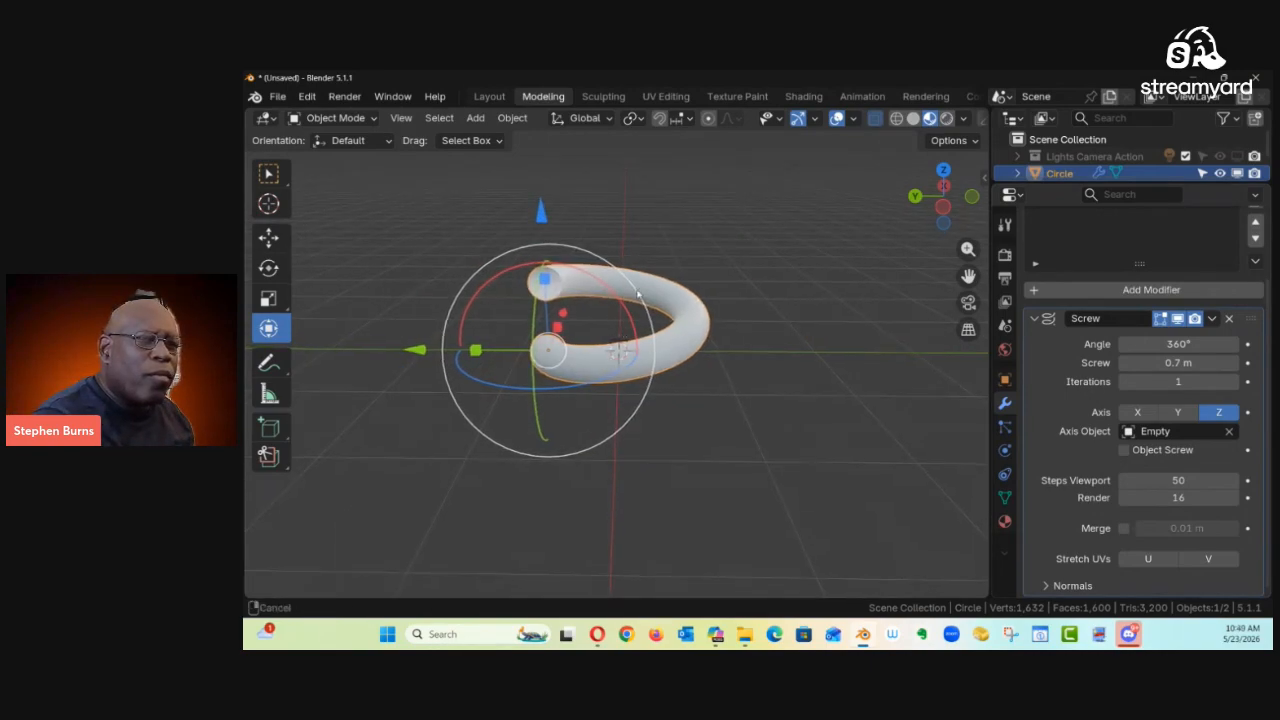
pyautogui.moveTo(637, 292); pyautogui.dragTo(717, 343, button='middle')
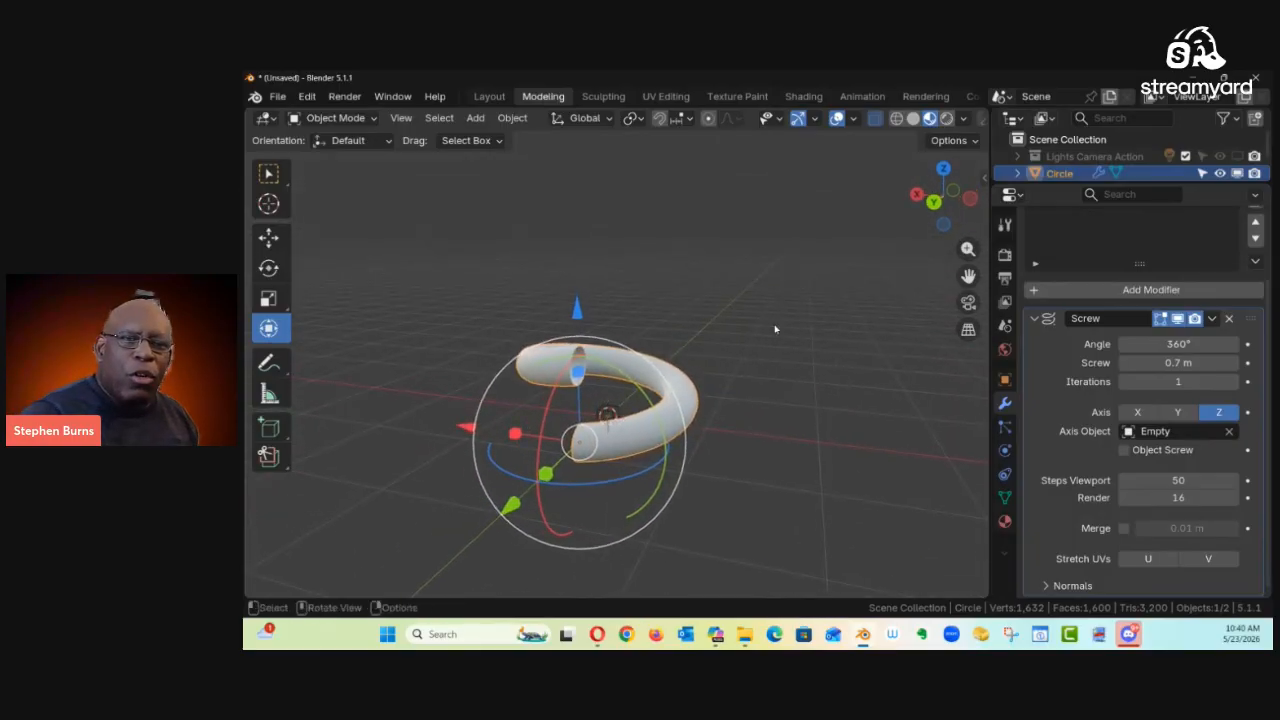
# Step: Increase the Screw modifier's iterations to 5 to build a coiled spring, and check it from several angles
pyautogui.click(1232, 381)
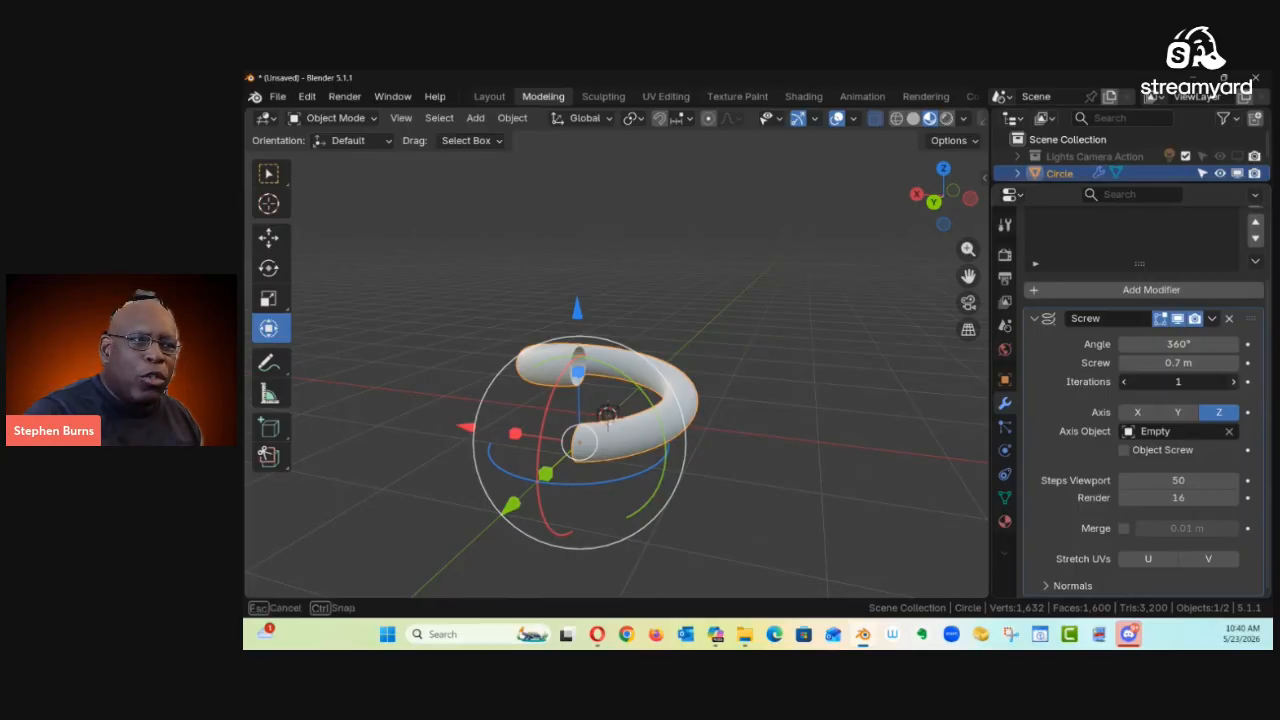
pyautogui.click(1232, 381)
pyautogui.click(1232, 381)
pyautogui.click(1232, 381)
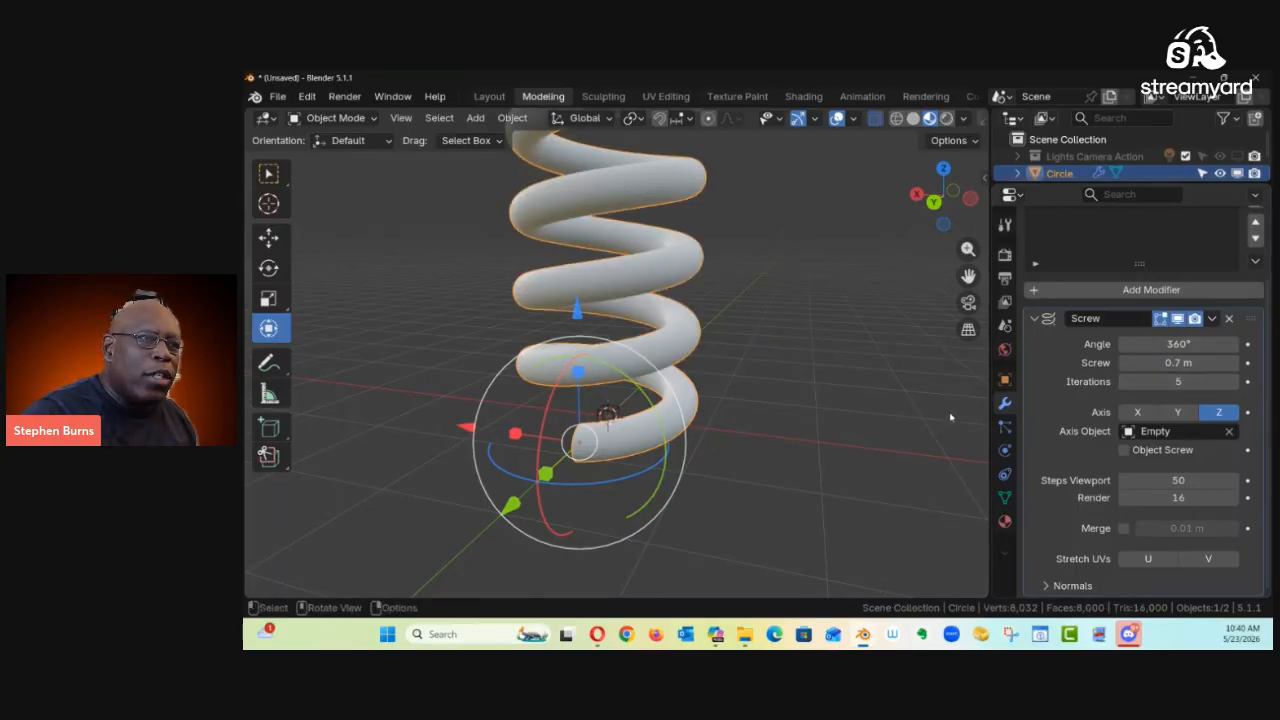
pyautogui.keyDown('alt'); pyautogui.moveTo(791, 414); pyautogui.dragTo(820, 340); pyautogui.keyUp('alt')
pyautogui.keyDown('ctrl'); pyautogui.moveTo(820, 340); pyautogui.dragTo(800, 416, button='middle'); pyautogui.keyUp('ctrl')
pyautogui.scroll(-6, 800, 416)
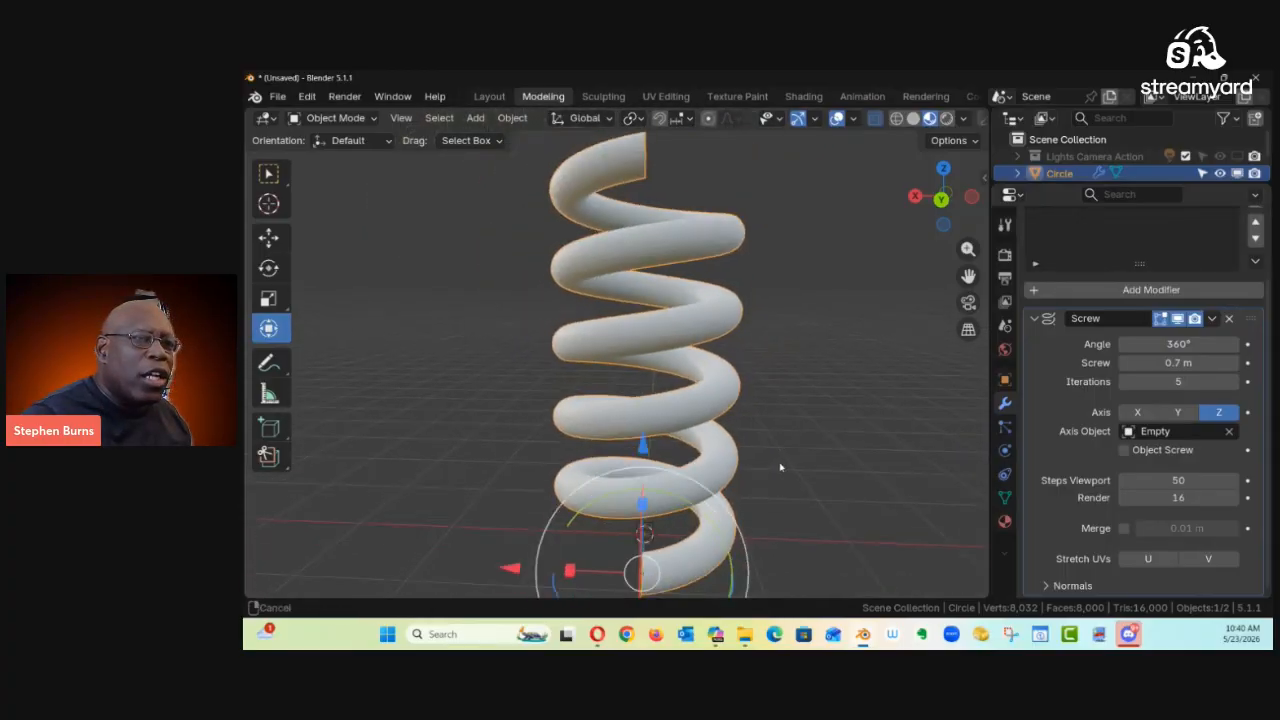
pyautogui.moveTo(783, 464); pyautogui.dragTo(712, 436, button='middle')
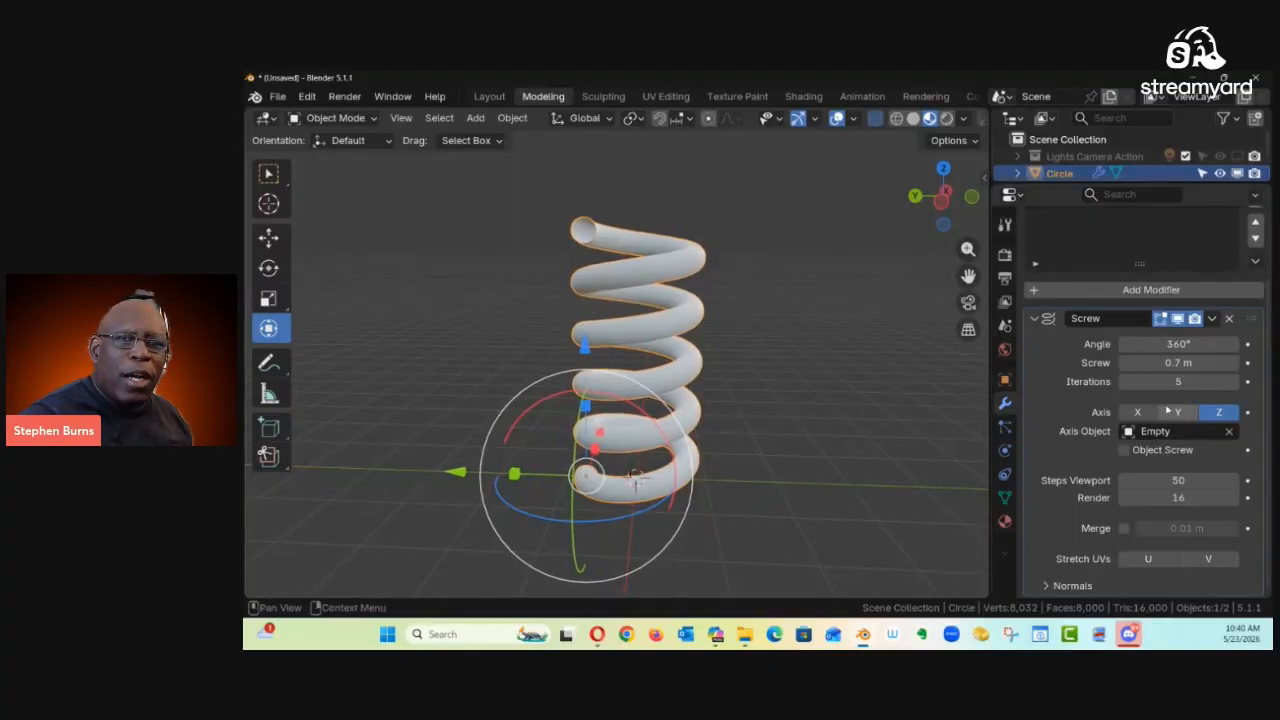
# Step: Raise the spring's Screw iterations to 6 and view the whole coil from the side
pyautogui.click(1233, 381)
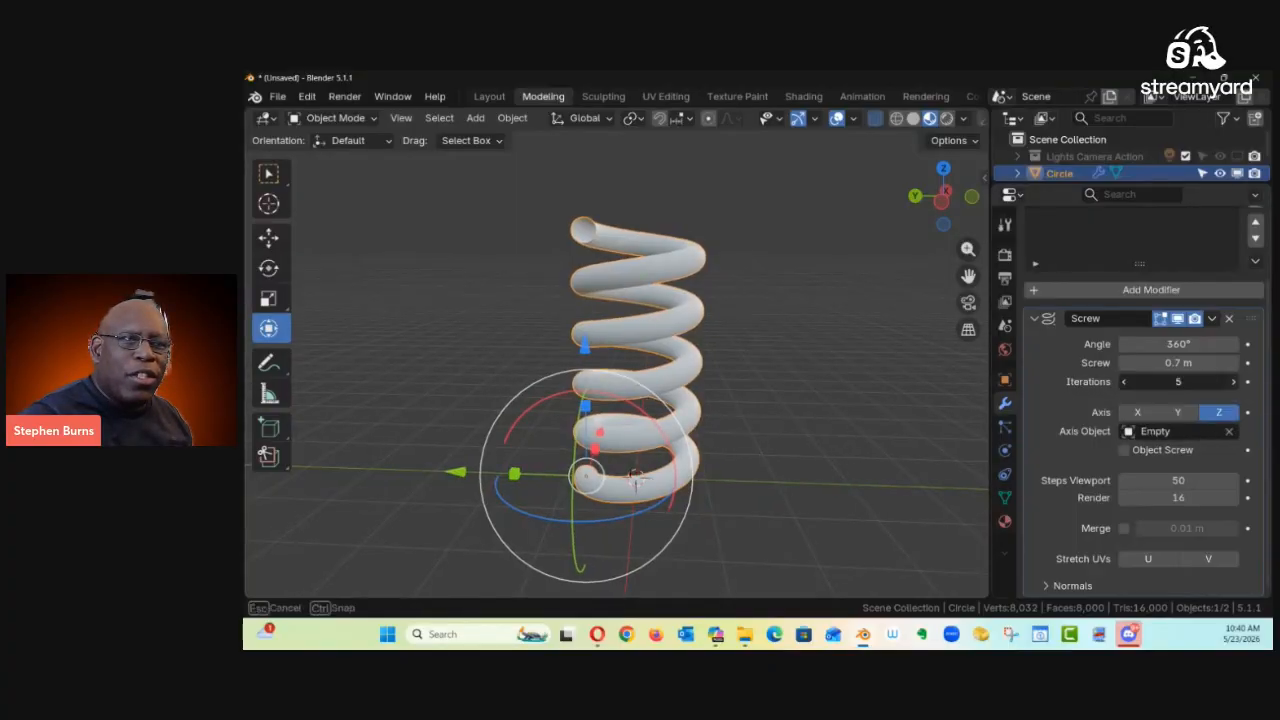
pyautogui.moveTo(889, 397)
pyautogui.keyDown('ctrl'); pyautogui.mouseDown(button='middle')
pyautogui.moveTo(889, 450)
pyautogui.moveTo(470, 452)
pyautogui.moveTo(248, 480)
pyautogui.moveTo(889, 483)
pyautogui.moveTo(886, 537)
pyautogui.moveTo(898, 521)
pyautogui.moveTo(889, 401)
pyautogui.mouseUp(button='middle'); pyautogui.keyUp('ctrl')
pyautogui.moveTo(950, 367); pyautogui.dragTo(926, 415, button='middle')
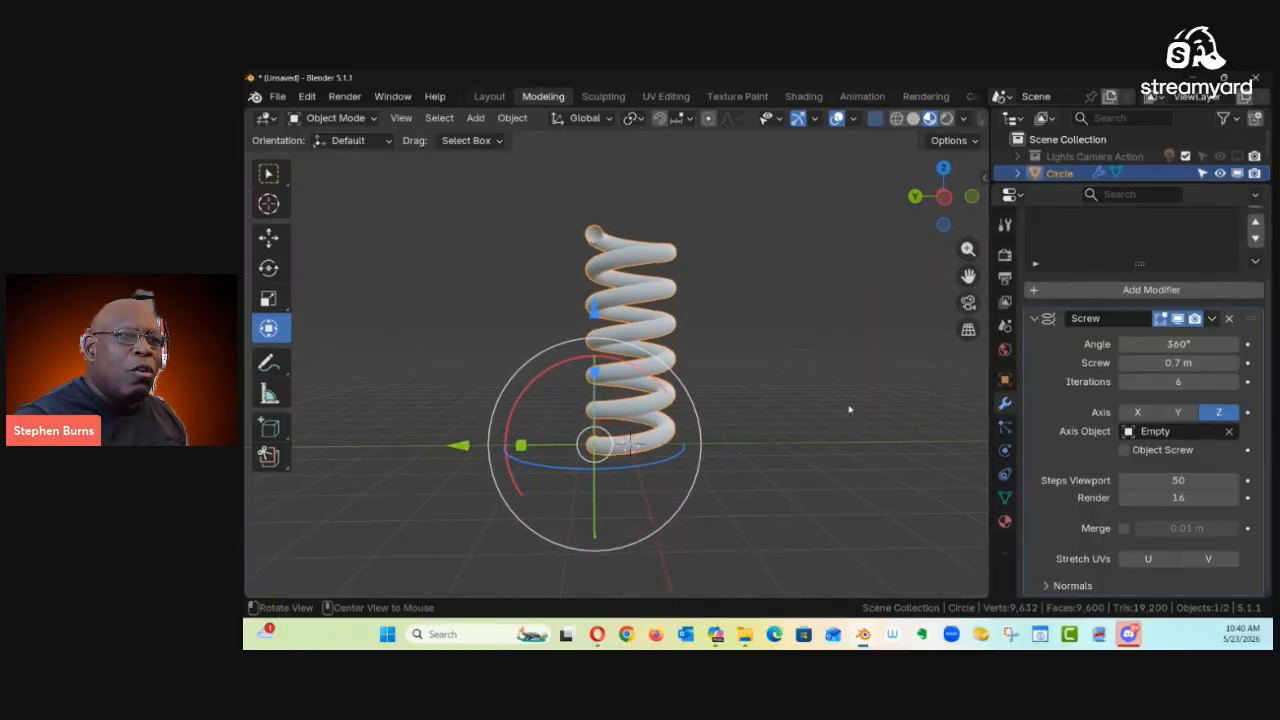
# Step: Add a single-bone armature at the base of the spring
pyautogui.keyDown('ctrl'); pyautogui.moveTo(829, 437); pyautogui.dragTo(751, 487, button='middle'); pyautogui.keyUp('ctrl')
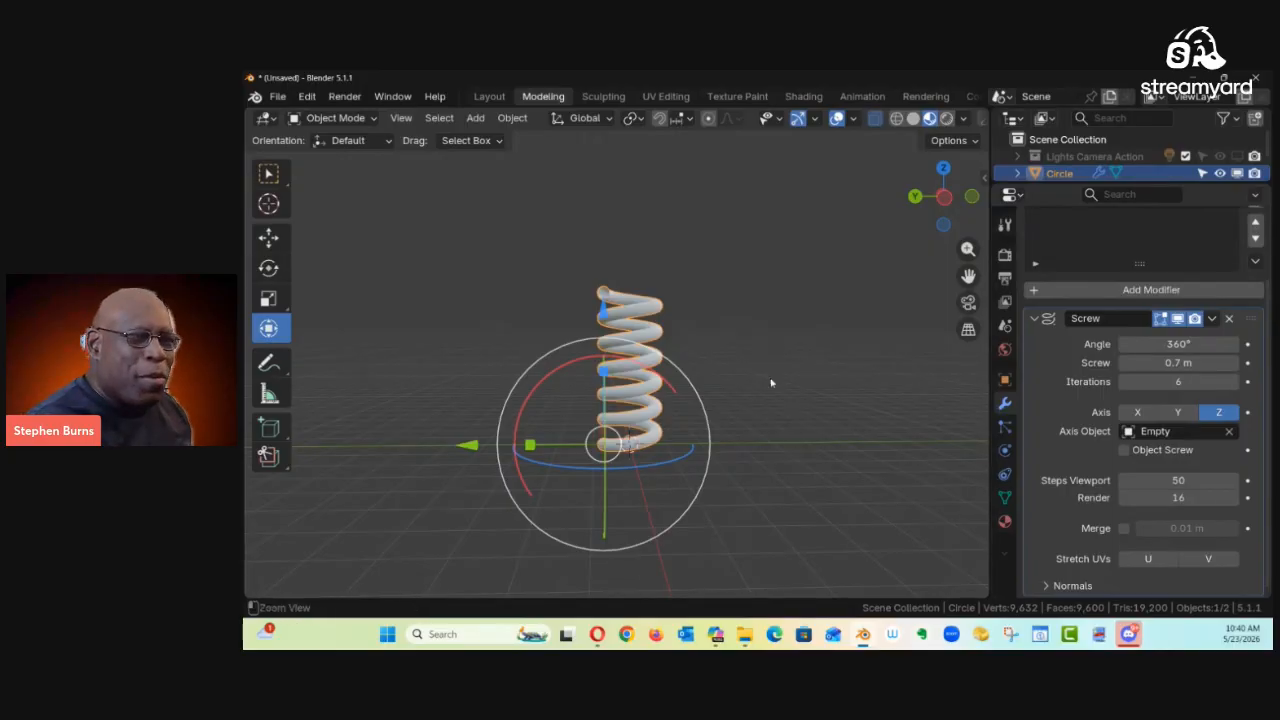
pyautogui.keyDown('ctrl'); pyautogui.moveTo(765, 378); pyautogui.dragTo(745, 335, button='middle'); pyautogui.keyUp('ctrl')
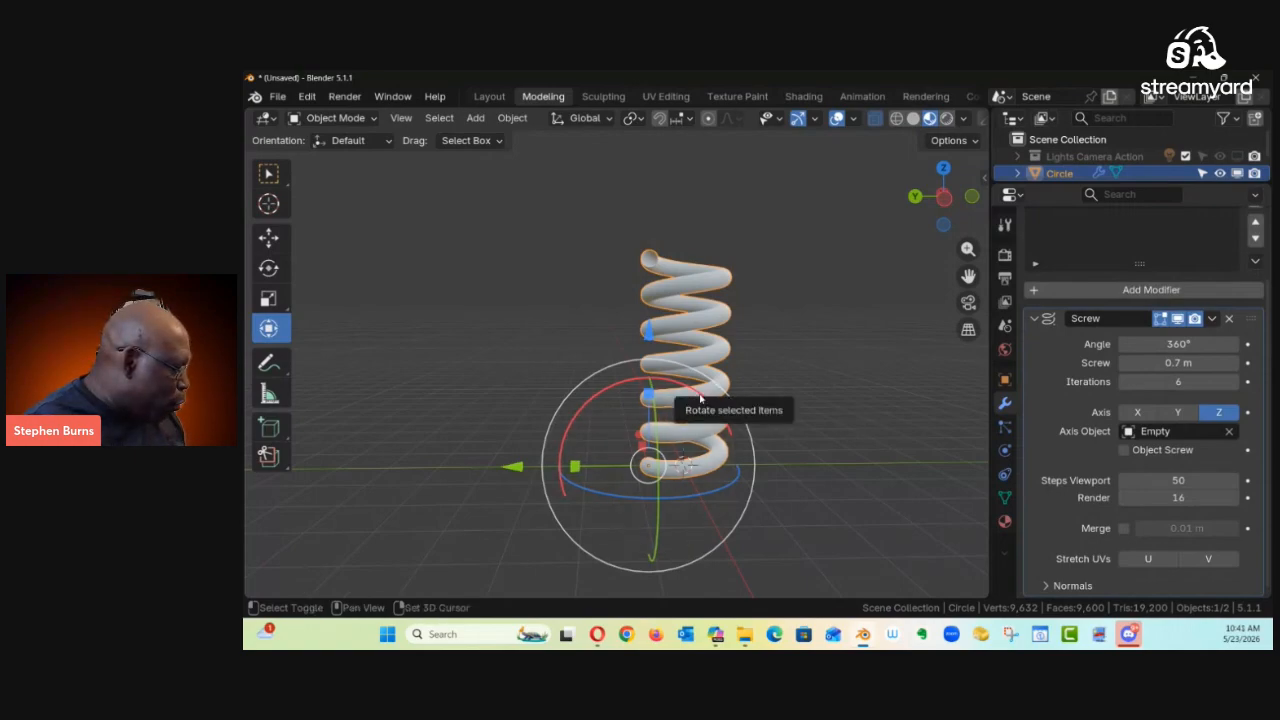
pyautogui.hotkey('shift', 'a')
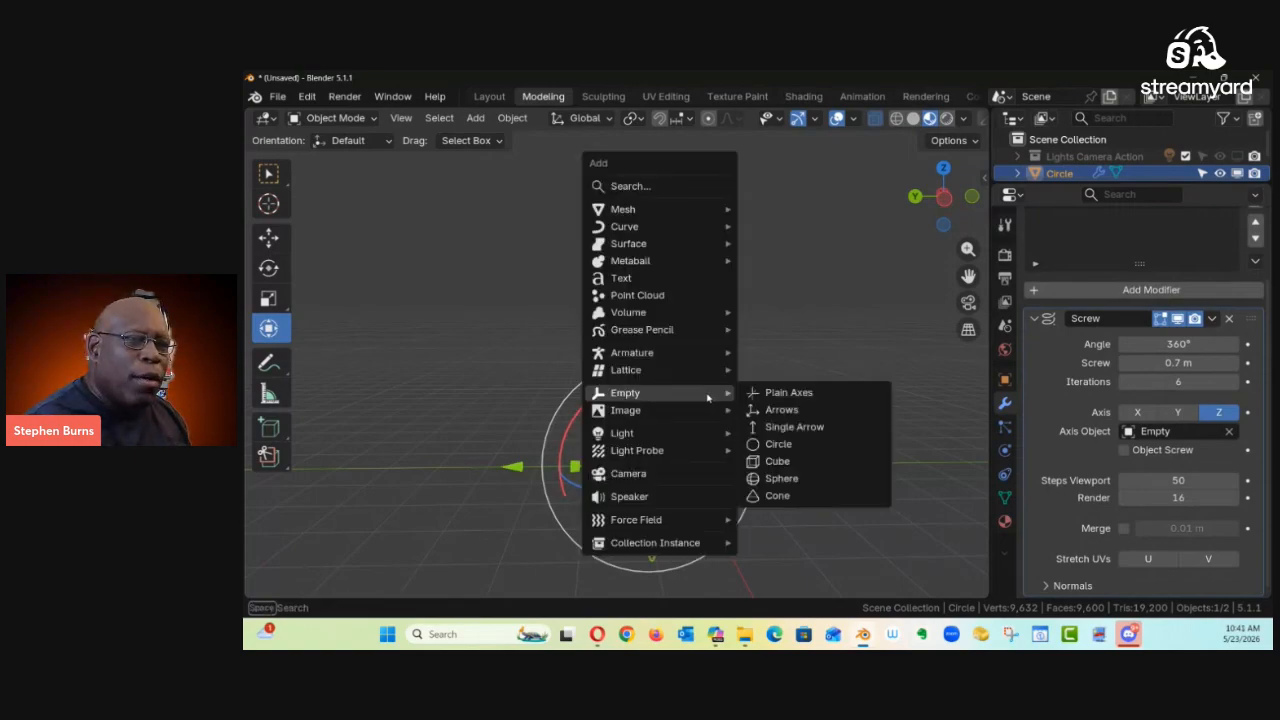
pyautogui.moveTo(669, 360)
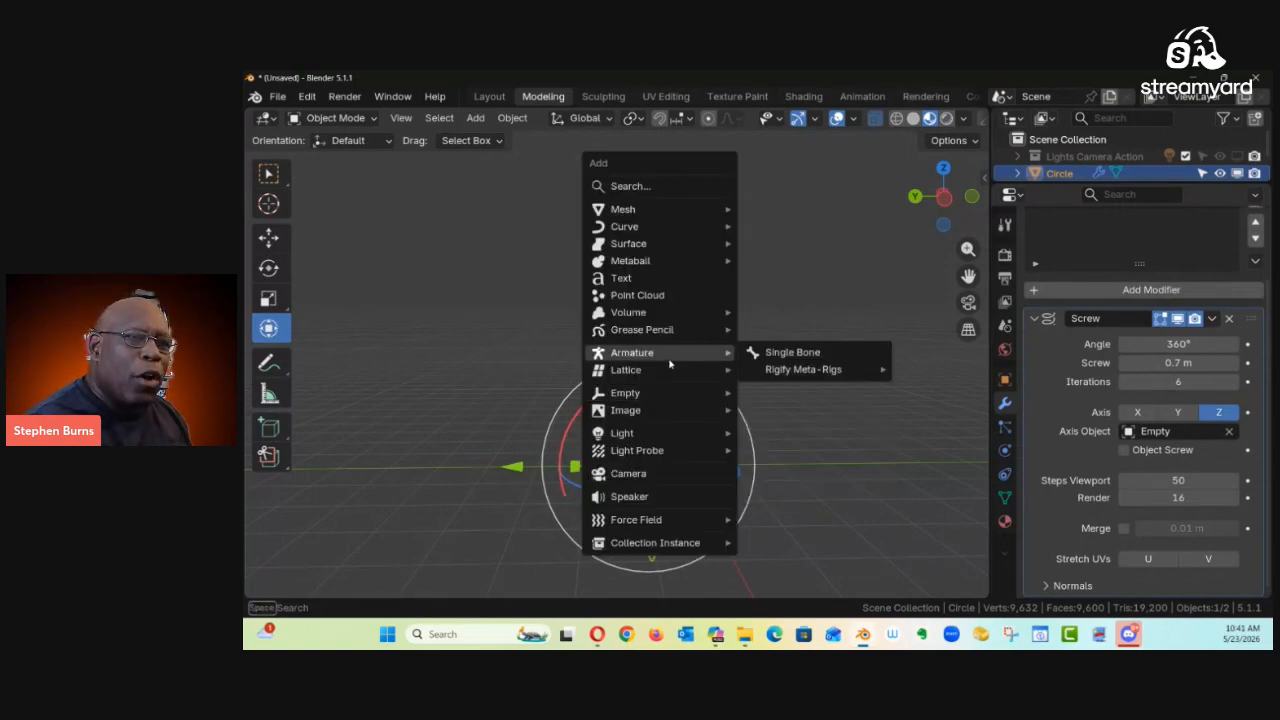
pyautogui.click(790, 353)
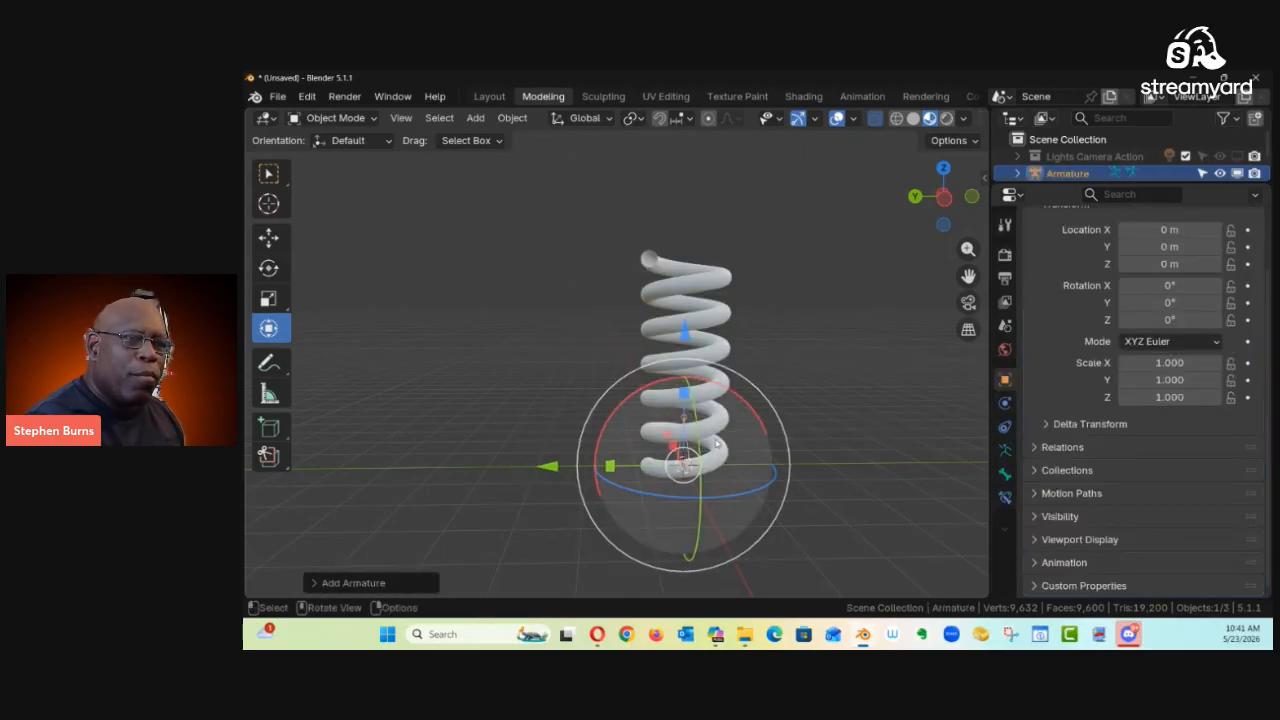
# Step: Reselect the armature, inspect its bone in Edit Mode, and return to Object Mode
pyautogui.click(684, 338)
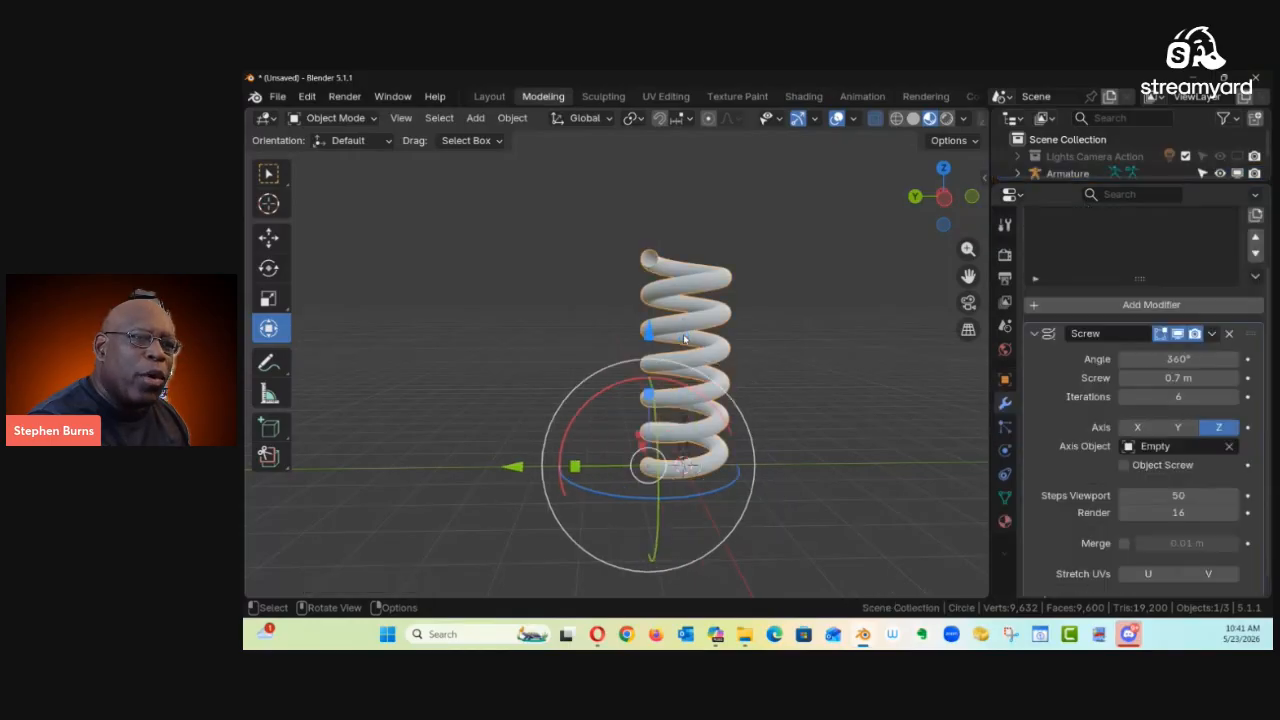
pyautogui.click(691, 450)
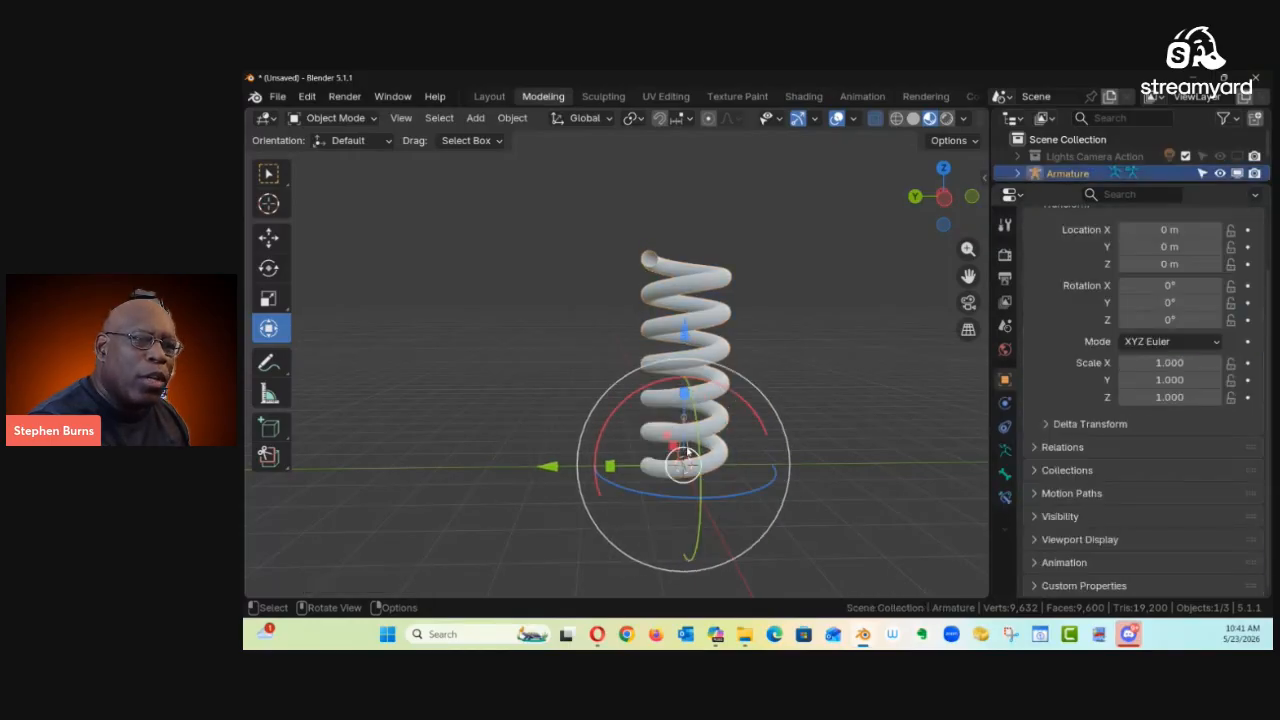
pyautogui.hotkey('ctrl', 'Tab')
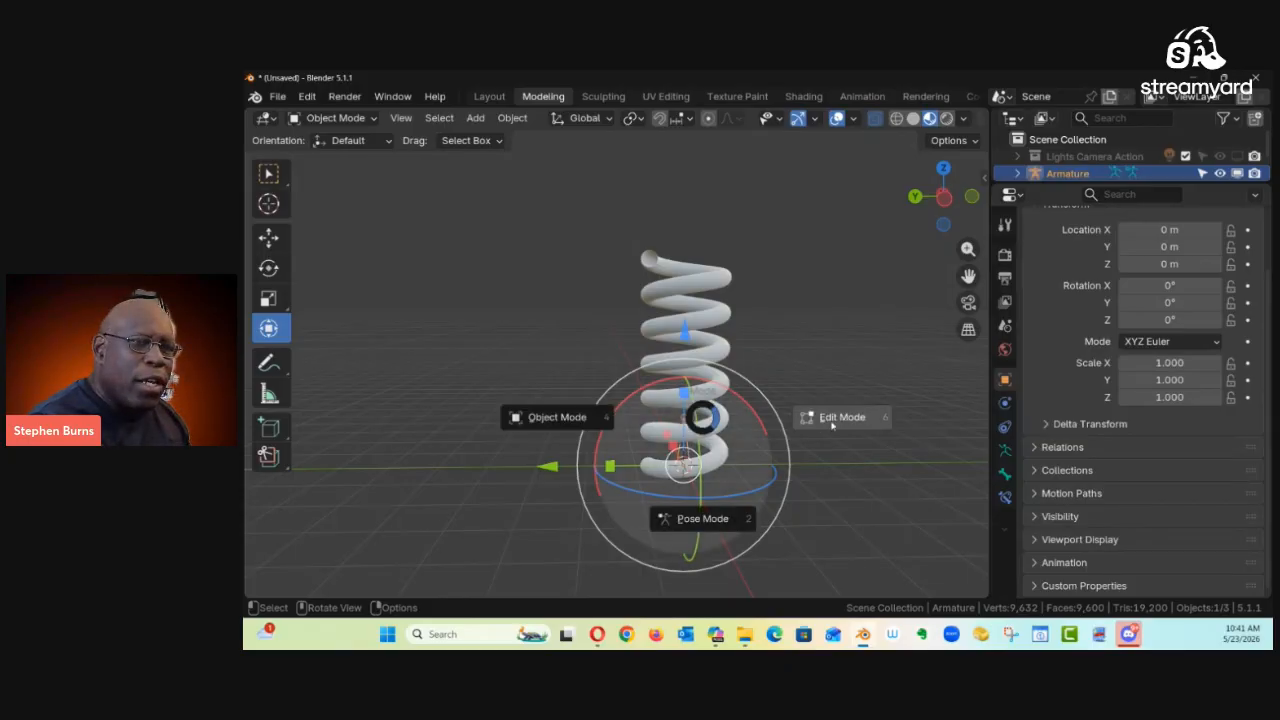
pyautogui.click(831, 419)
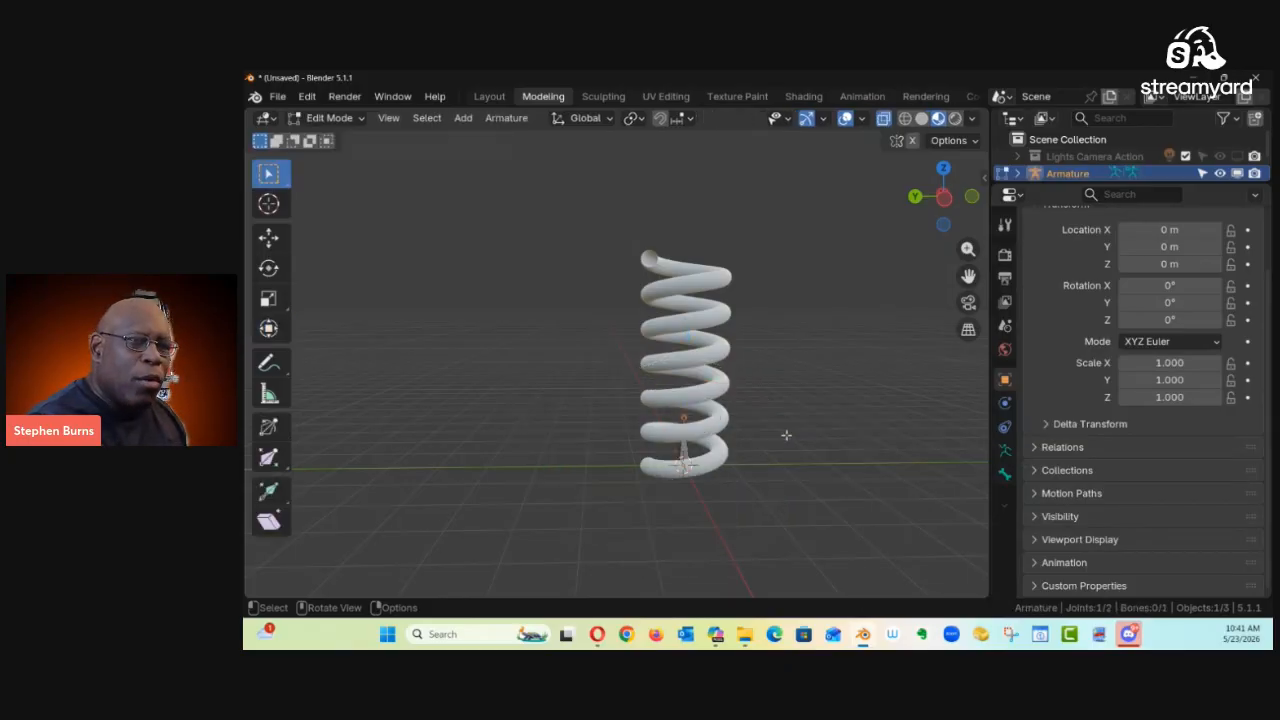
pyautogui.keyDown('ctrl'); pyautogui.moveTo(732, 440); pyautogui.dragTo(672, 415, button='middle'); pyautogui.keyUp('ctrl')
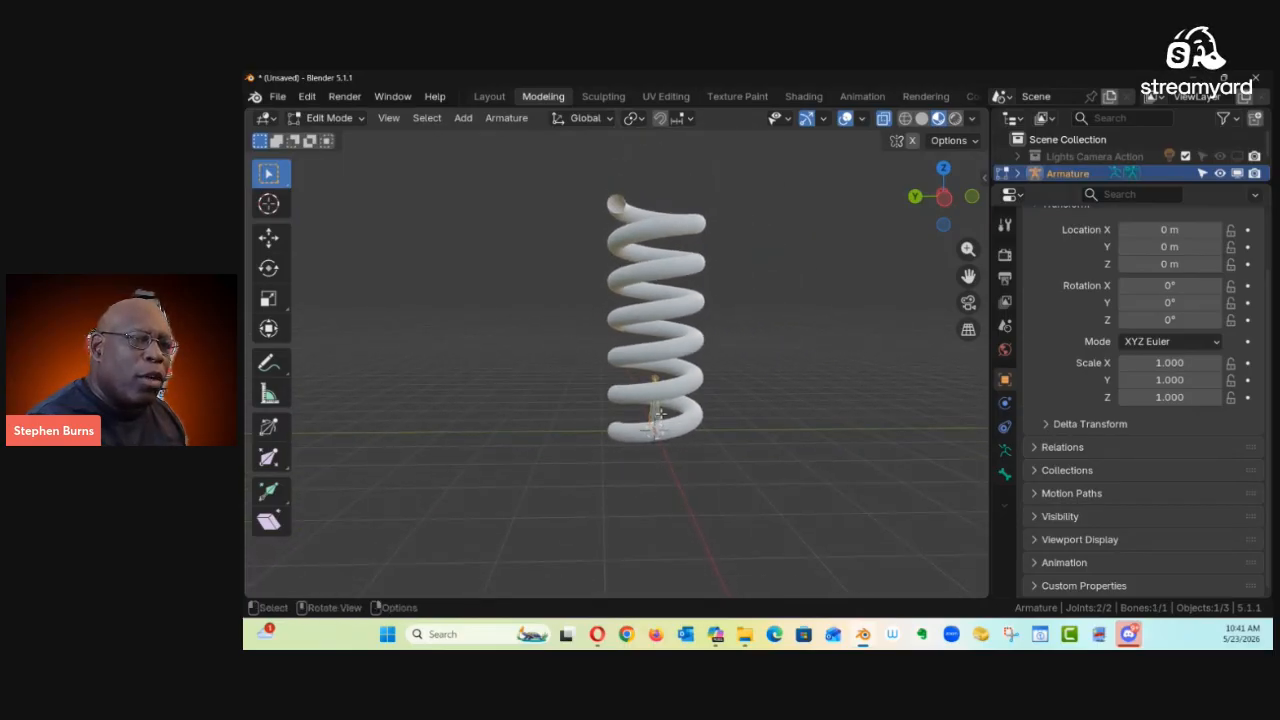
pyautogui.hotkey('ctrl', 'Tab')
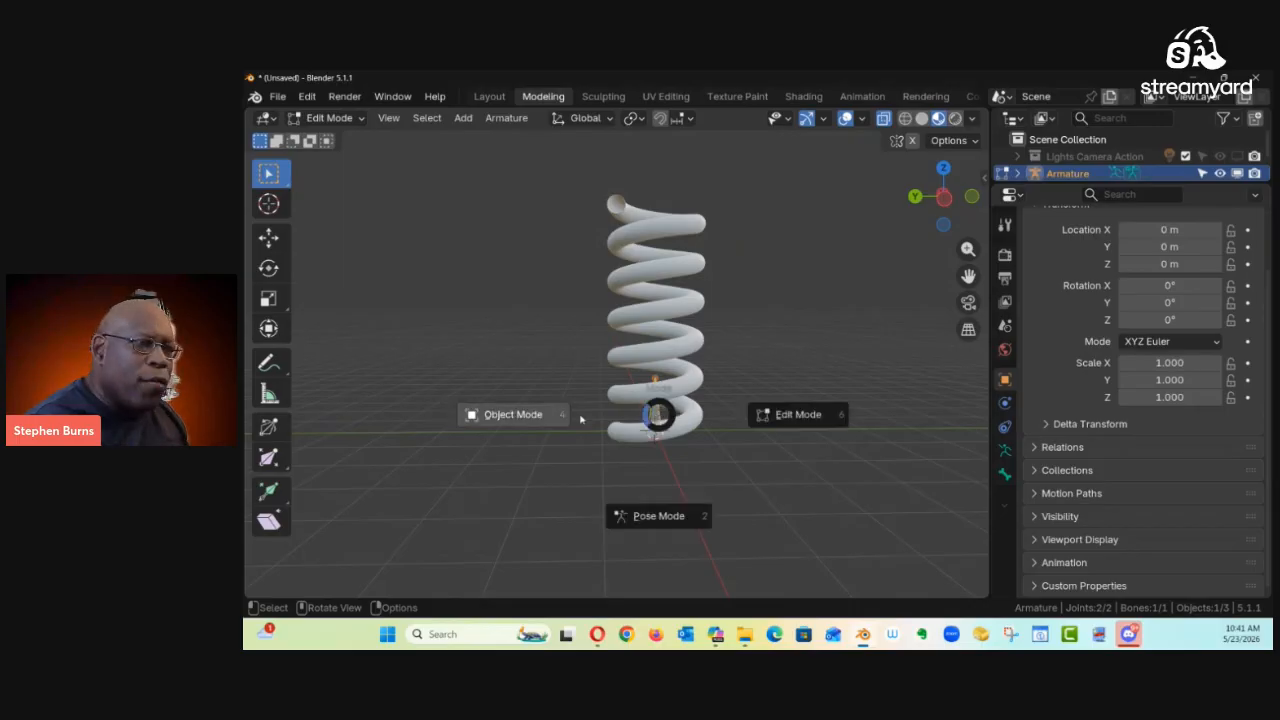
pyautogui.click(601, 420)
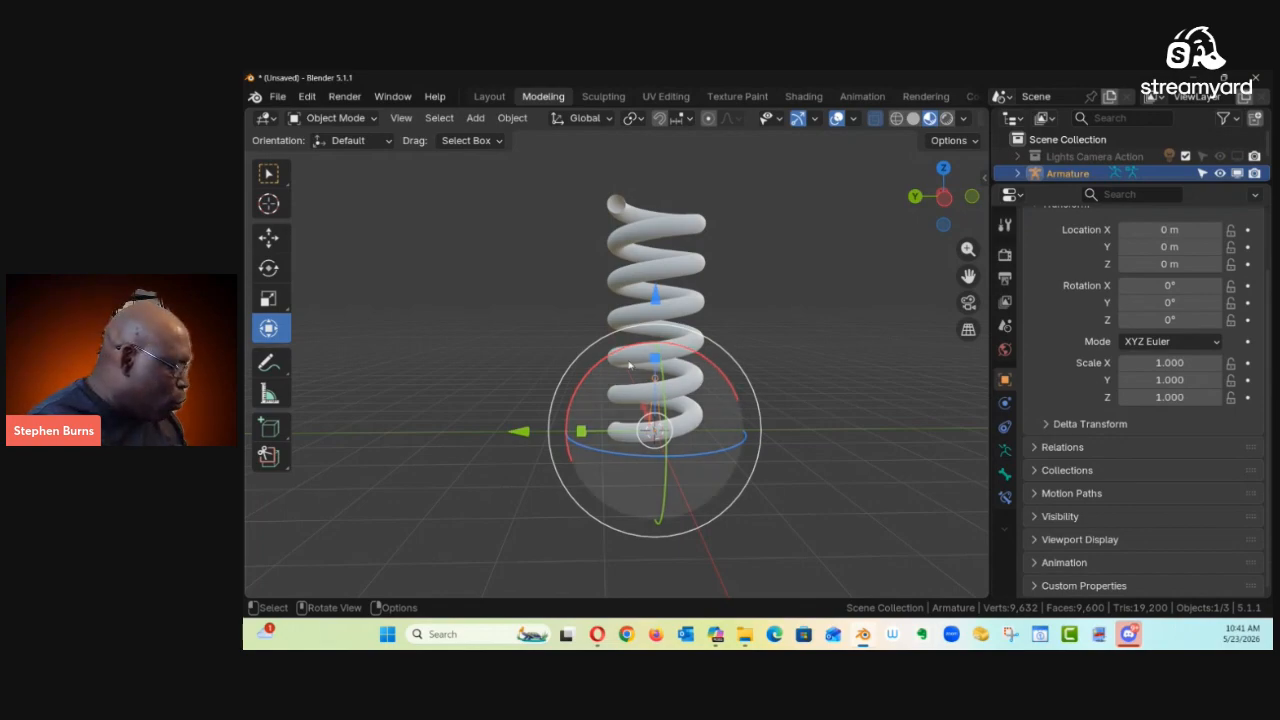
# Step: Rotate the armature -180° about the global X axis so the bone points downward
pyautogui.moveTo(584, 338); pyautogui.dragTo(490, 330)
pyautogui.write('x')
pyautogui.write('1')
pyautogui.write('80-')
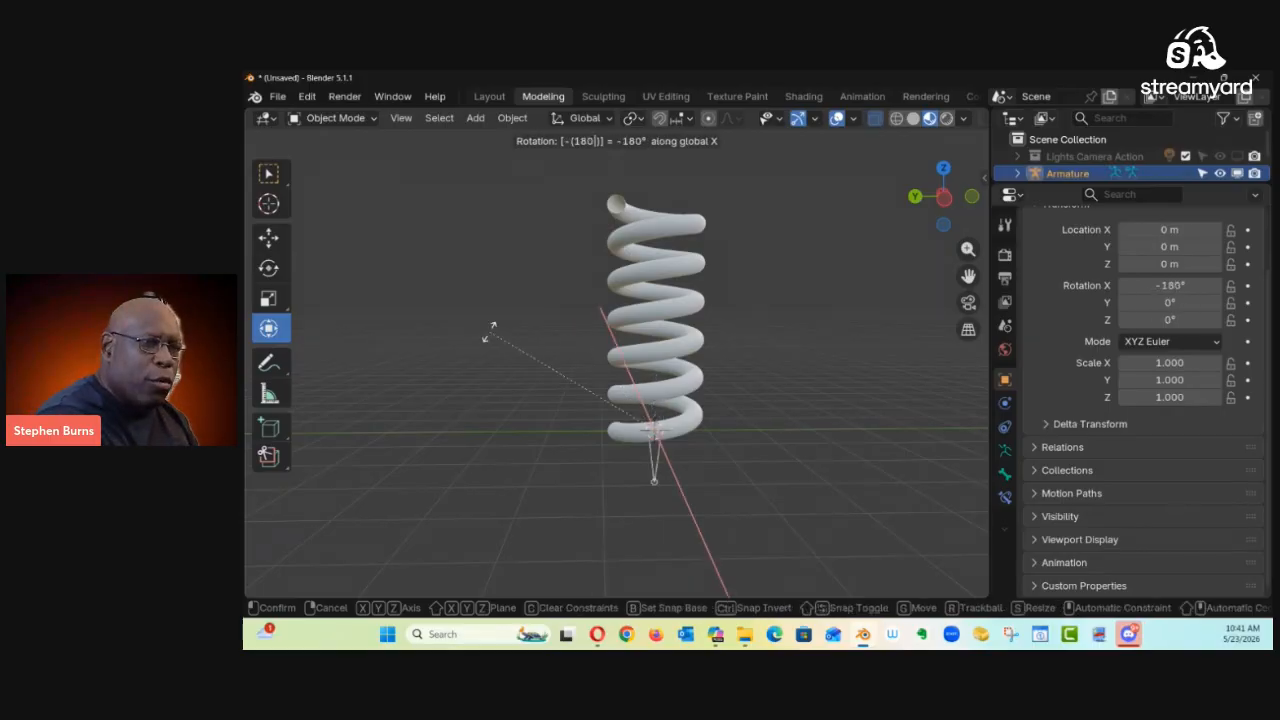
pyautogui.press('Return')
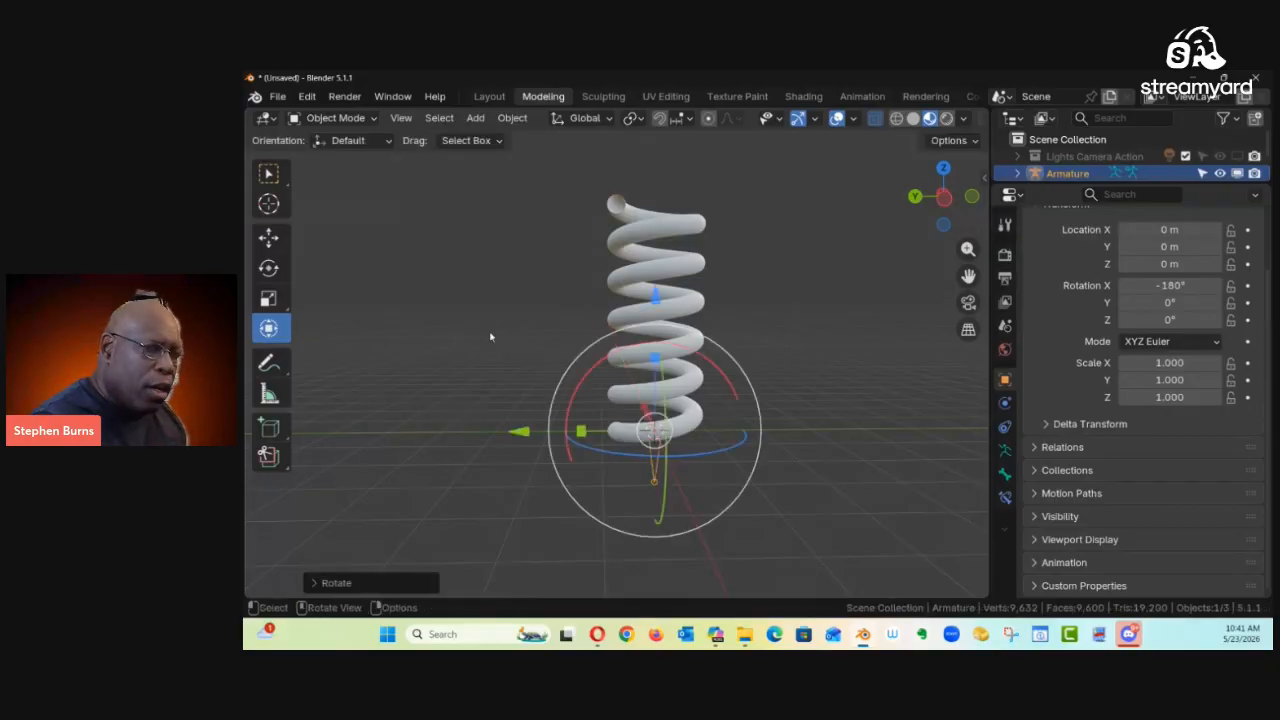
# Step: Apply the rotation and scale of the flipped armature
pyautogui.moveTo(838, 444); pyautogui.dragTo(696, 473, button='middle')
pyautogui.hotkey('ctrl', 'a')
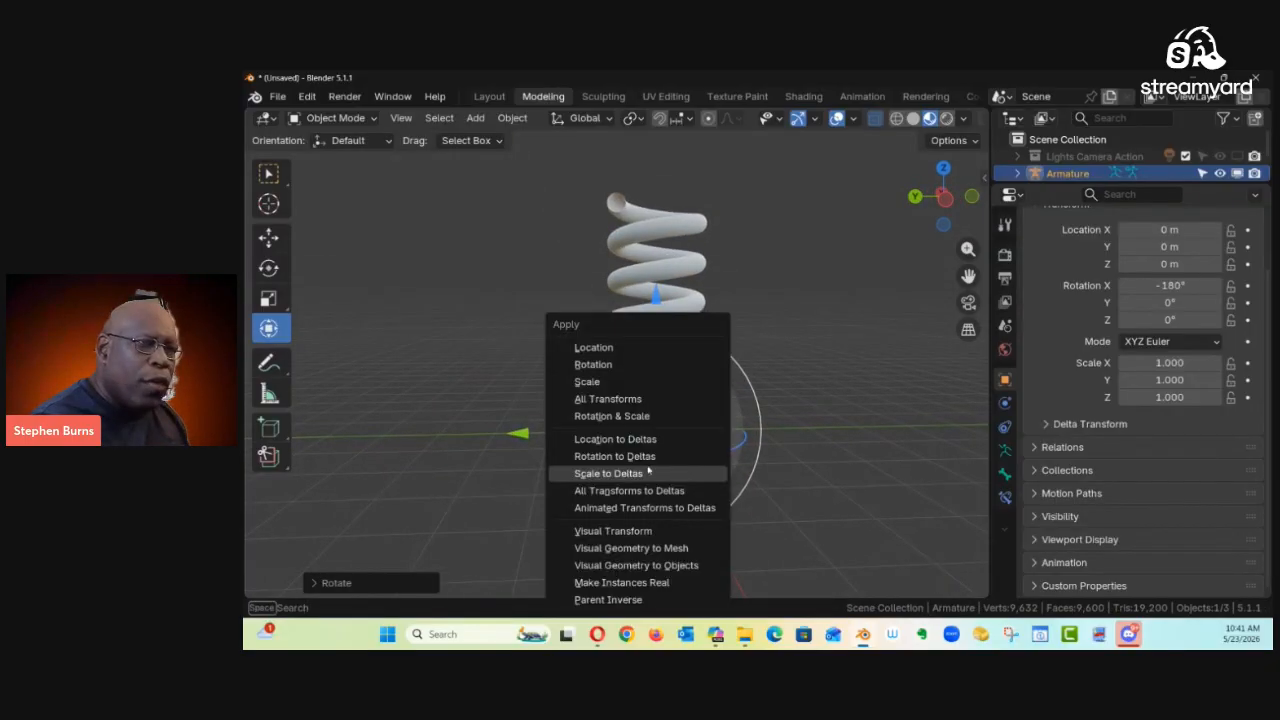
pyautogui.click(640, 416)
pyautogui.moveTo(726, 455); pyautogui.dragTo(650, 467, button='middle')
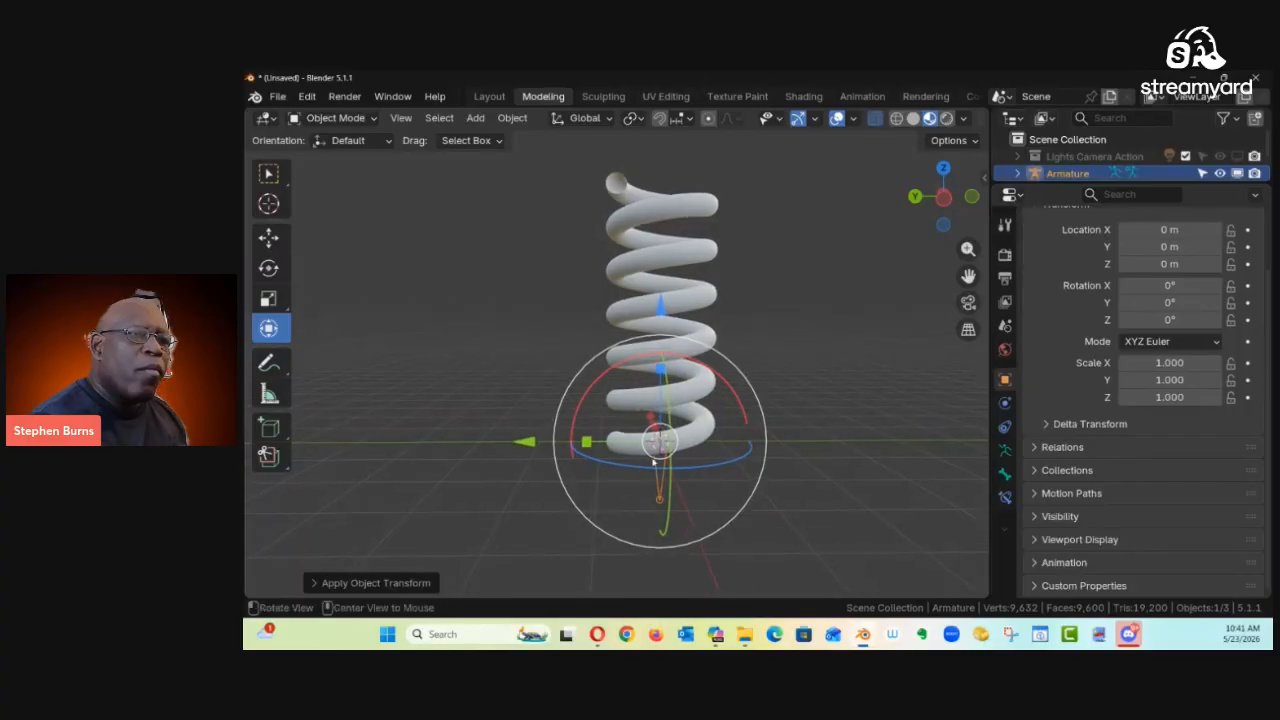
# Step: In Edit Mode, move the bone's two end joints along Z so it spans from the spring's top to just below its base
pyautogui.hotkey('ctrl', 'Tab')
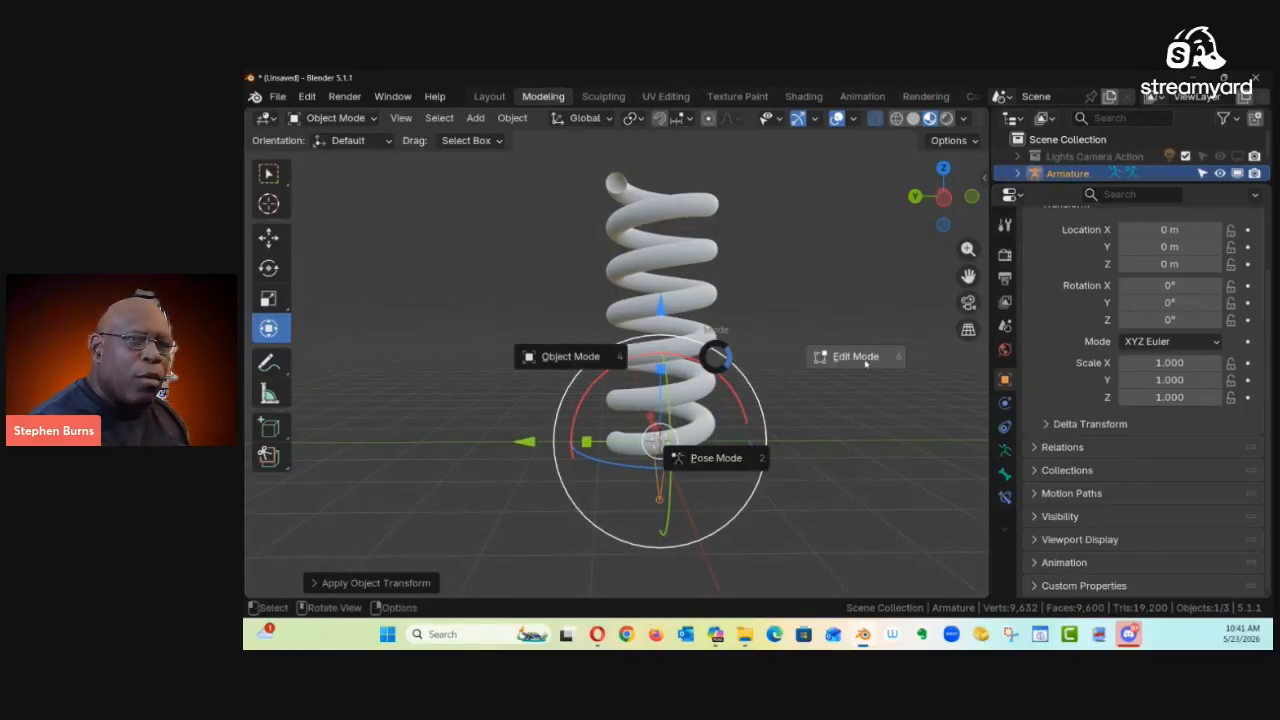
pyautogui.click(845, 365)
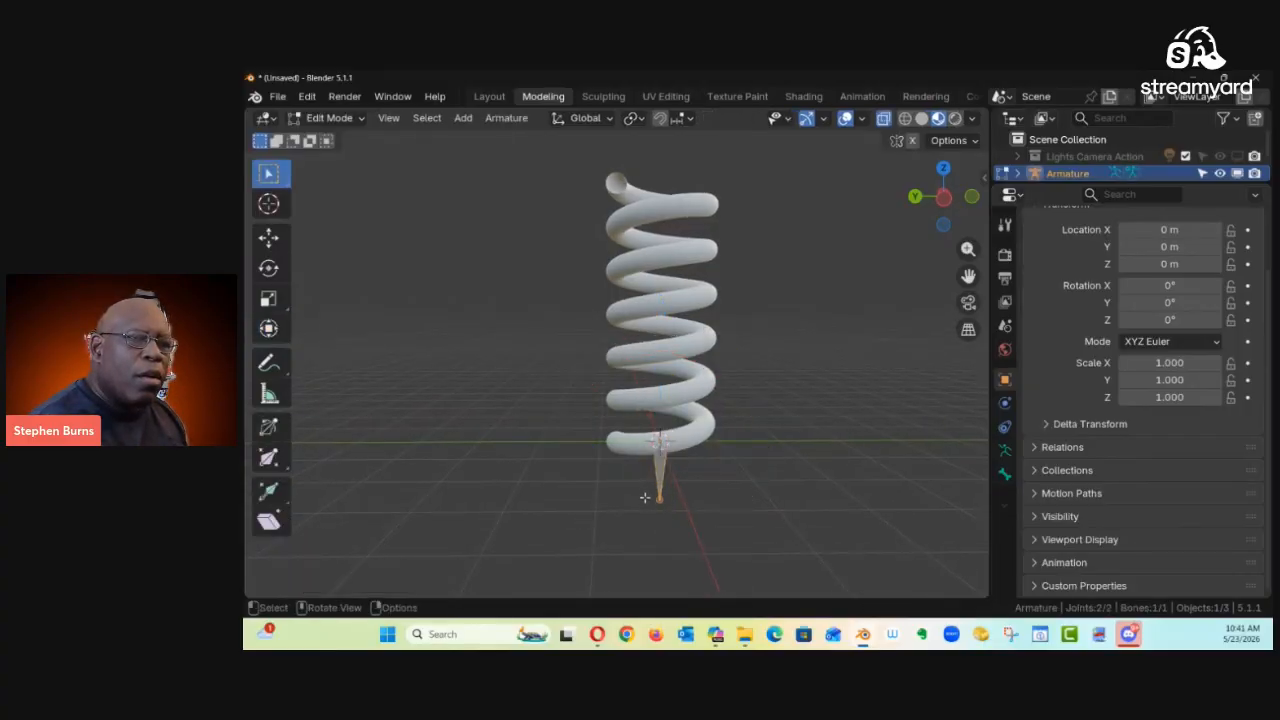
pyautogui.moveTo(631, 422); pyautogui.dragTo(701, 469)
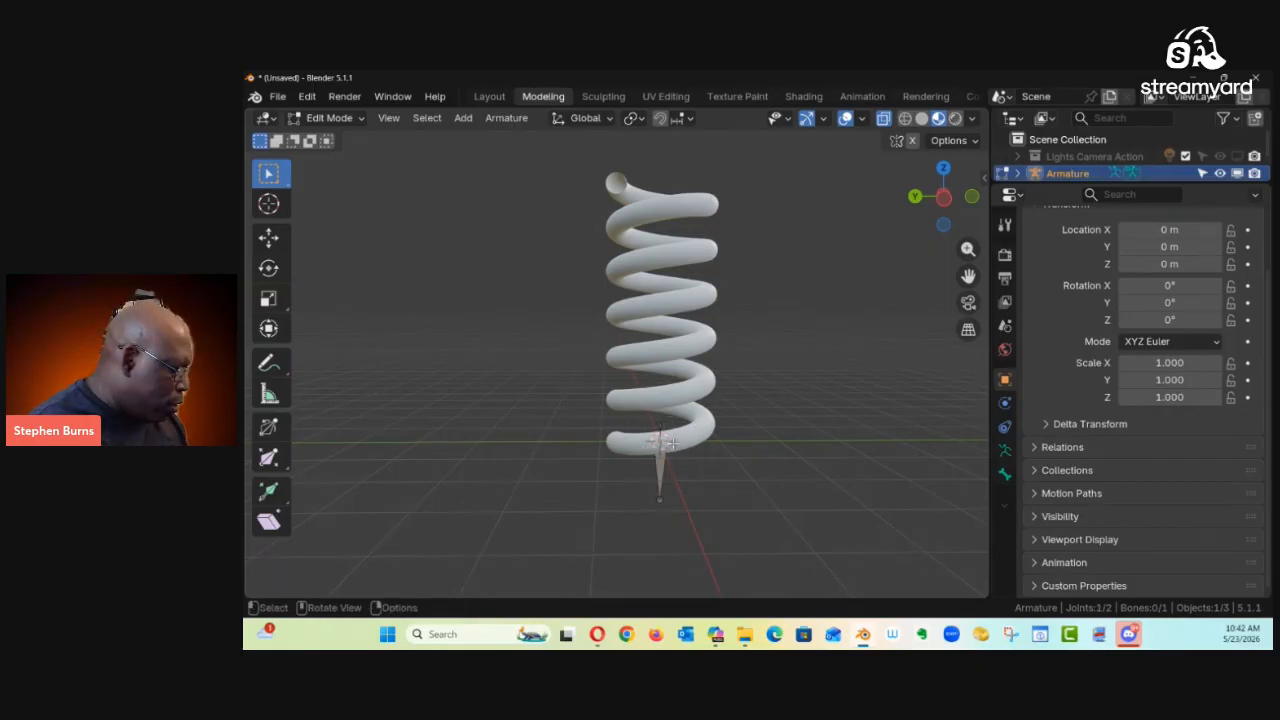
pyautogui.press('KP_1')
pyautogui.moveTo(683, 457); pyautogui.dragTo(710, 450, button='middle')
pyautogui.press('KP_Decimal')
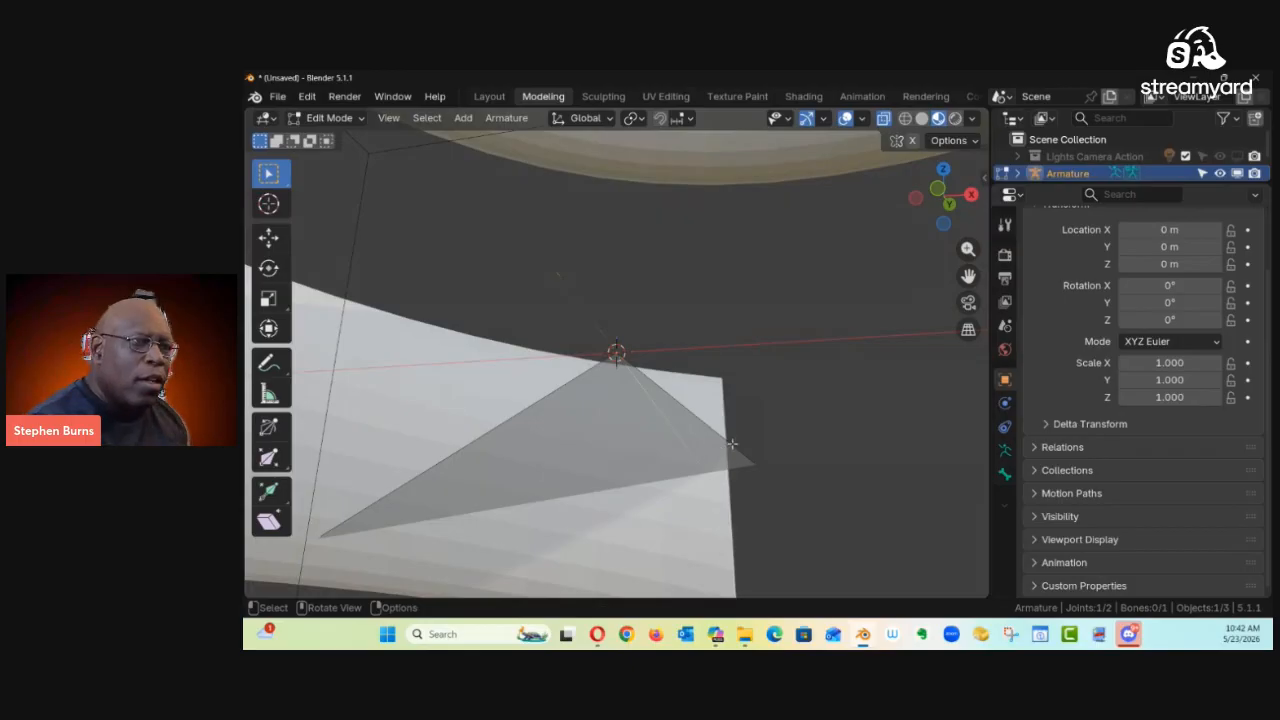
pyautogui.keyDown('ctrl'); pyautogui.moveTo(771, 375); pyautogui.dragTo(673, 443, button='middle'); pyautogui.keyUp('ctrl')
pyautogui.keyDown('ctrl'); pyautogui.moveTo(620, 363); pyautogui.dragTo(647, 431, button='middle'); pyautogui.keyUp('ctrl')
pyautogui.press('KP_1')
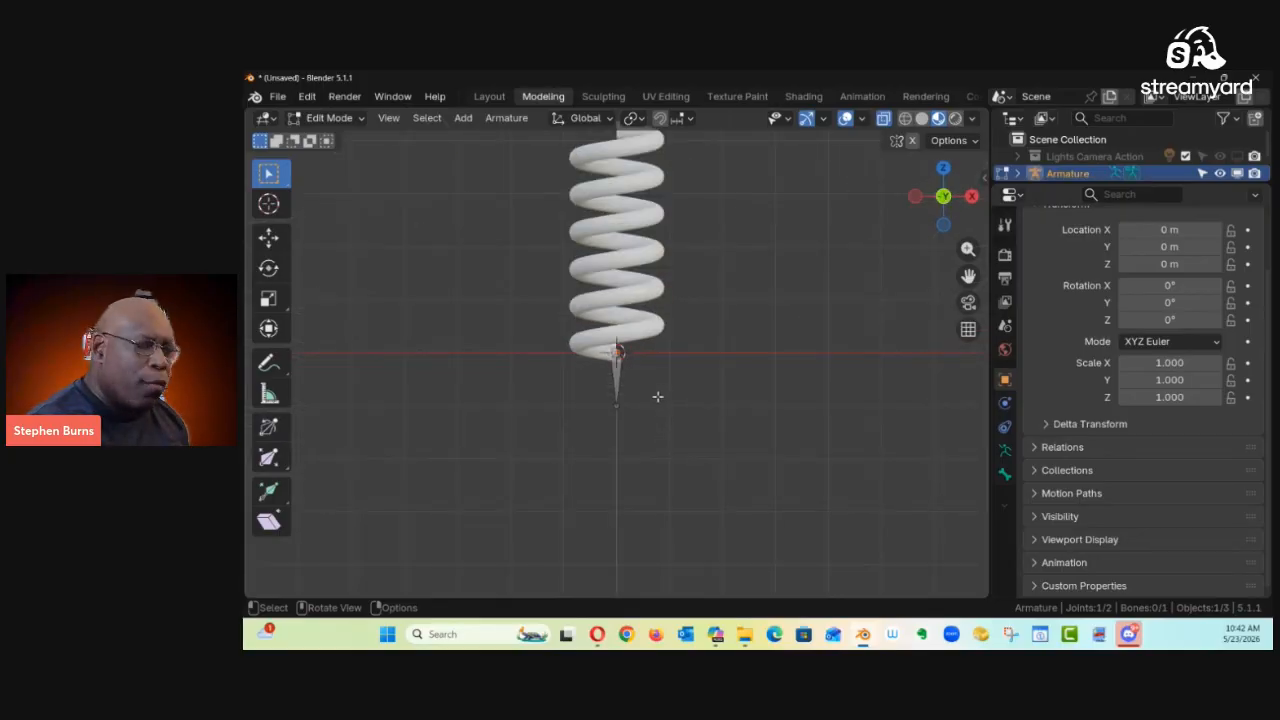
pyautogui.keyDown('shift'); pyautogui.moveTo(671, 381); pyautogui.dragTo(622, 507, button='middle'); pyautogui.keyUp('shift')
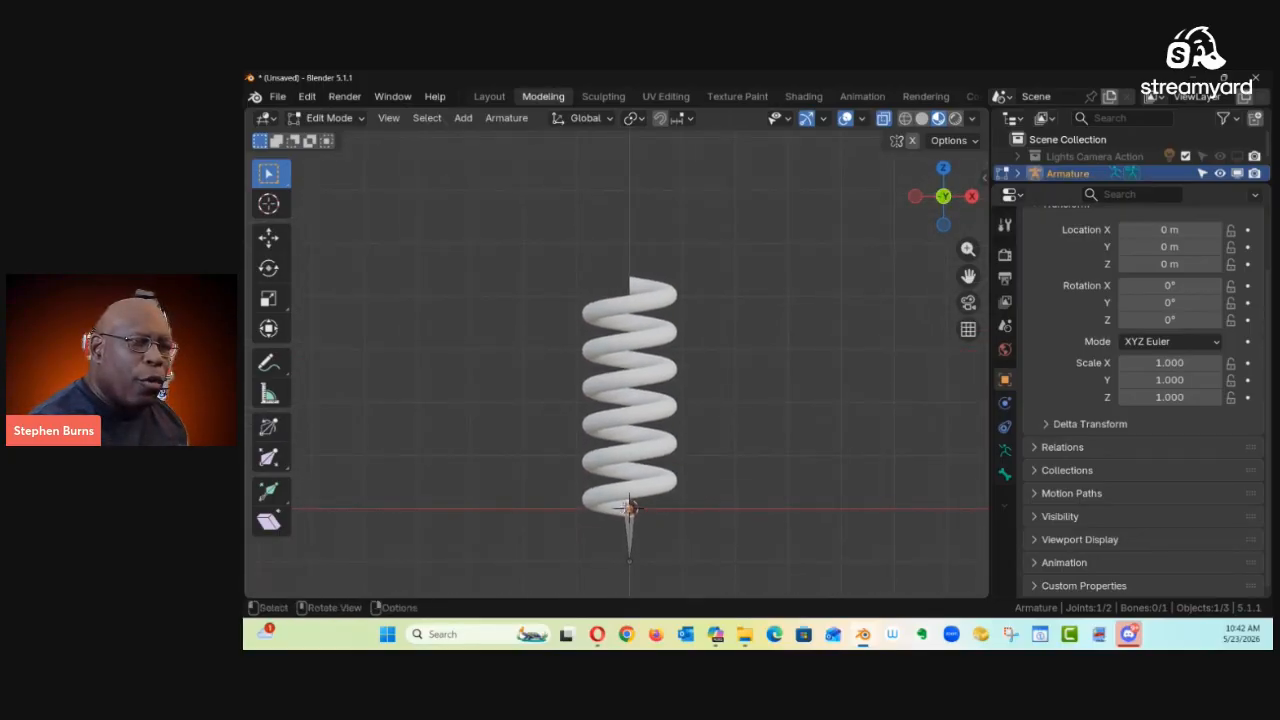
pyautogui.click(269, 238)
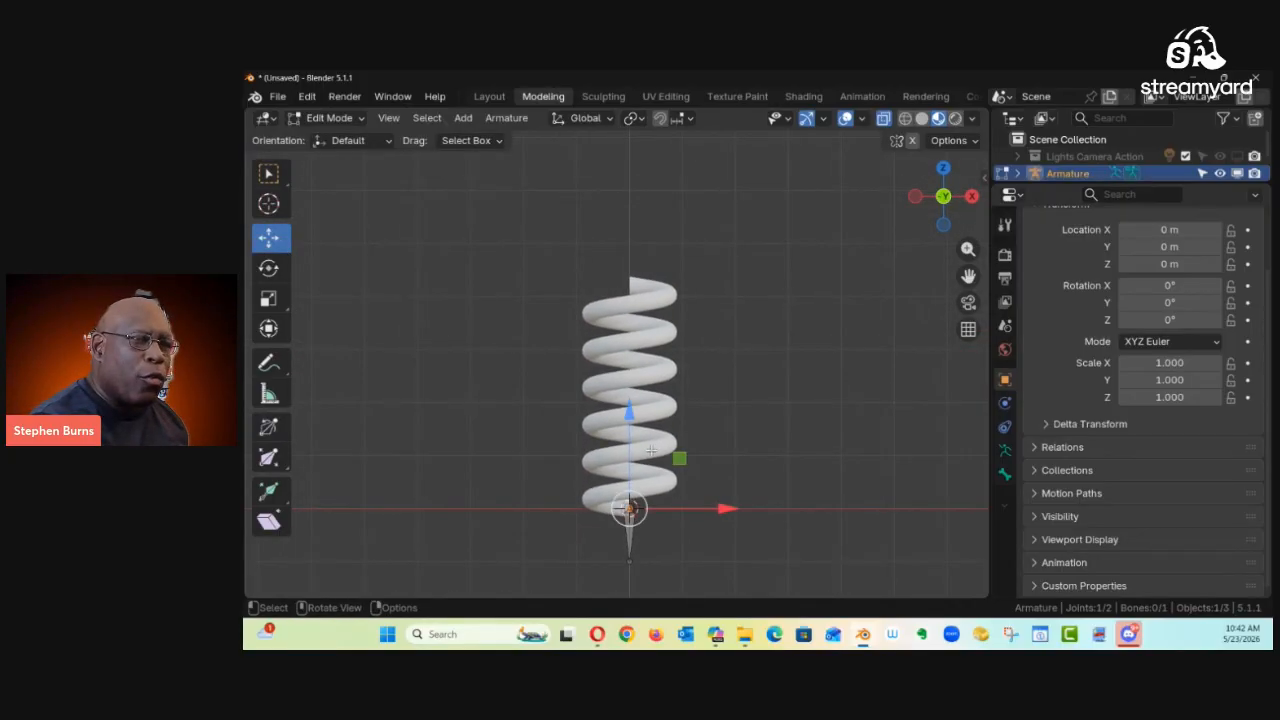
pyautogui.moveTo(629, 412); pyautogui.dragTo(714, 181)
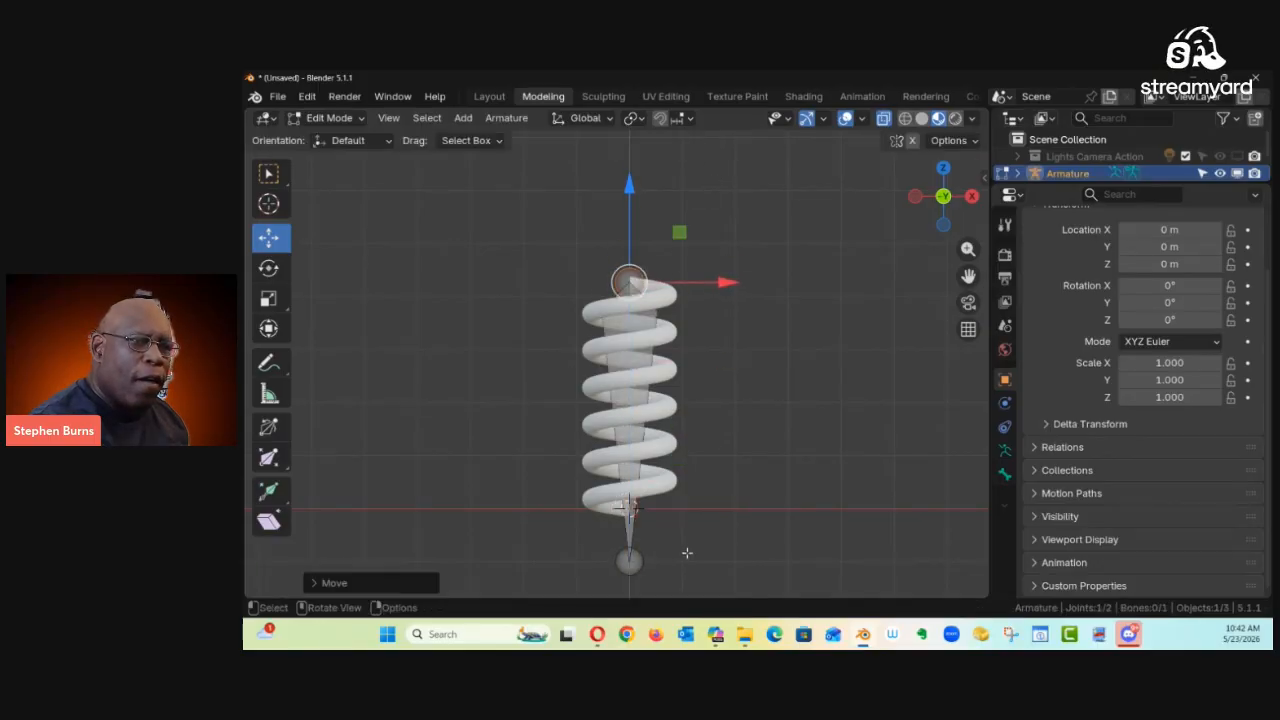
pyautogui.click(629, 560)
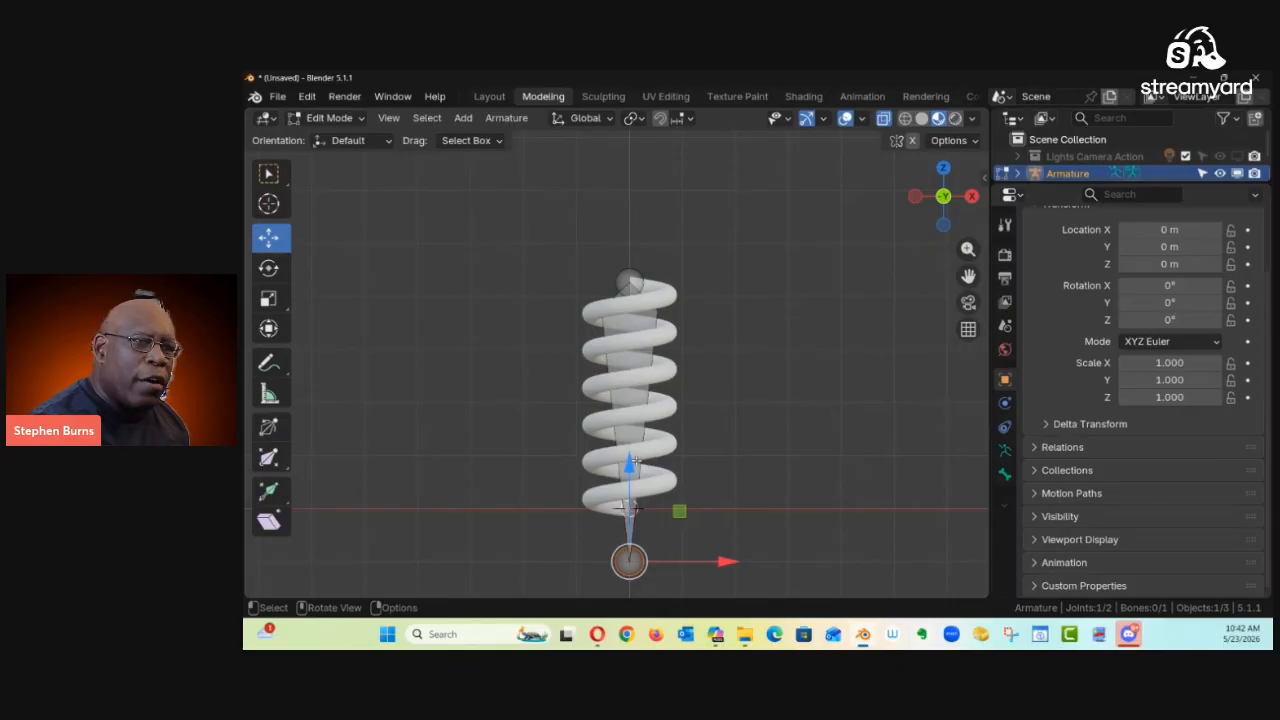
pyautogui.moveTo(634, 460); pyautogui.dragTo(651, 414)
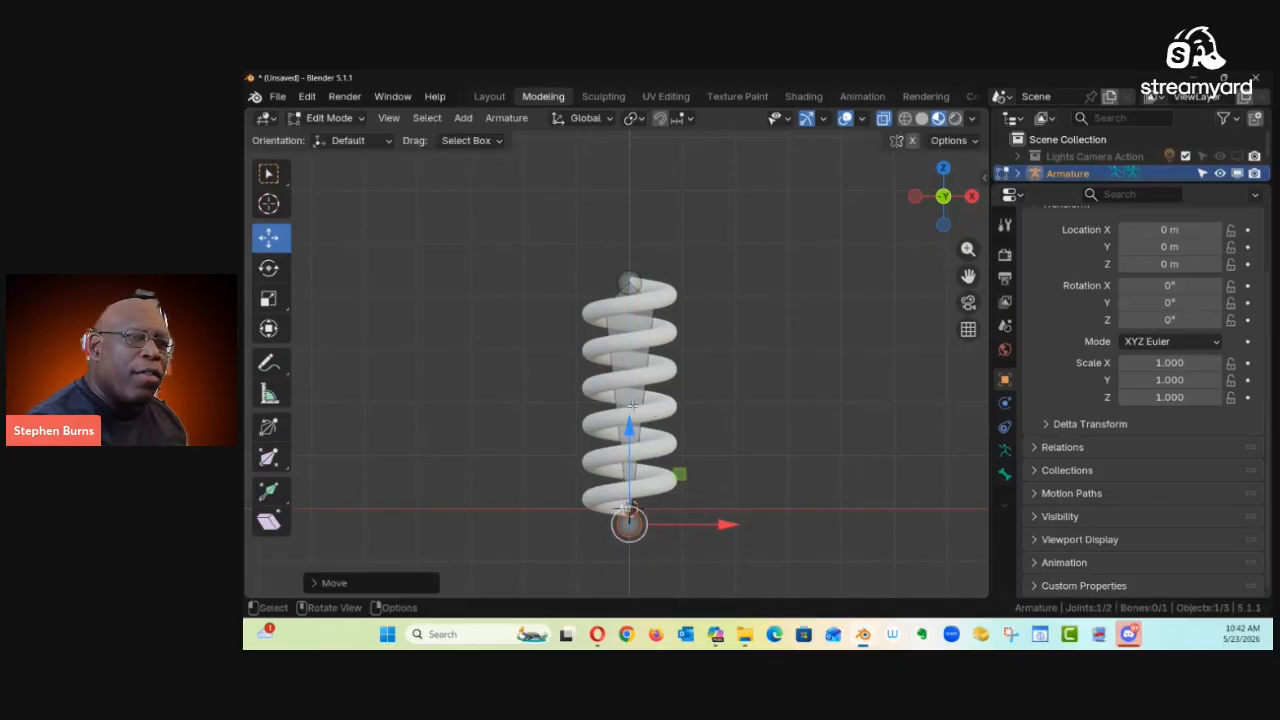
# Step: Subdivide the stretched bone with 2 cuts
pyautogui.click(636, 360)
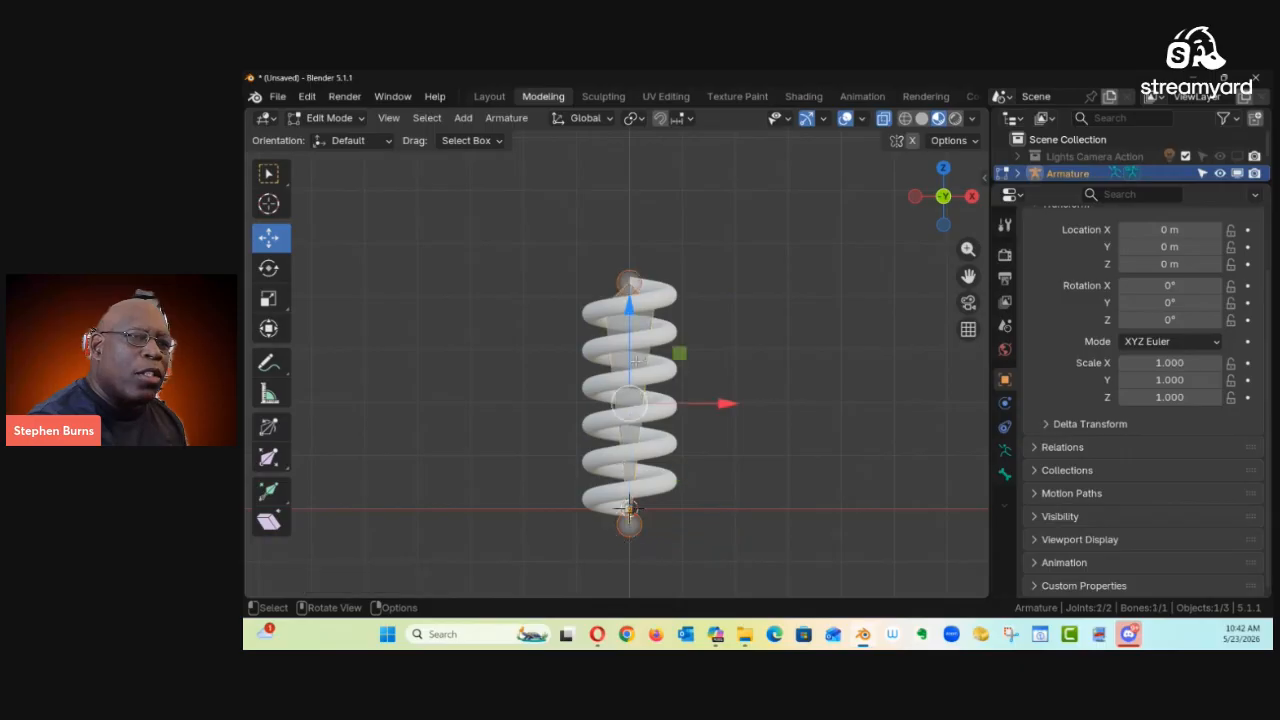
pyautogui.rightClick(778, 257)
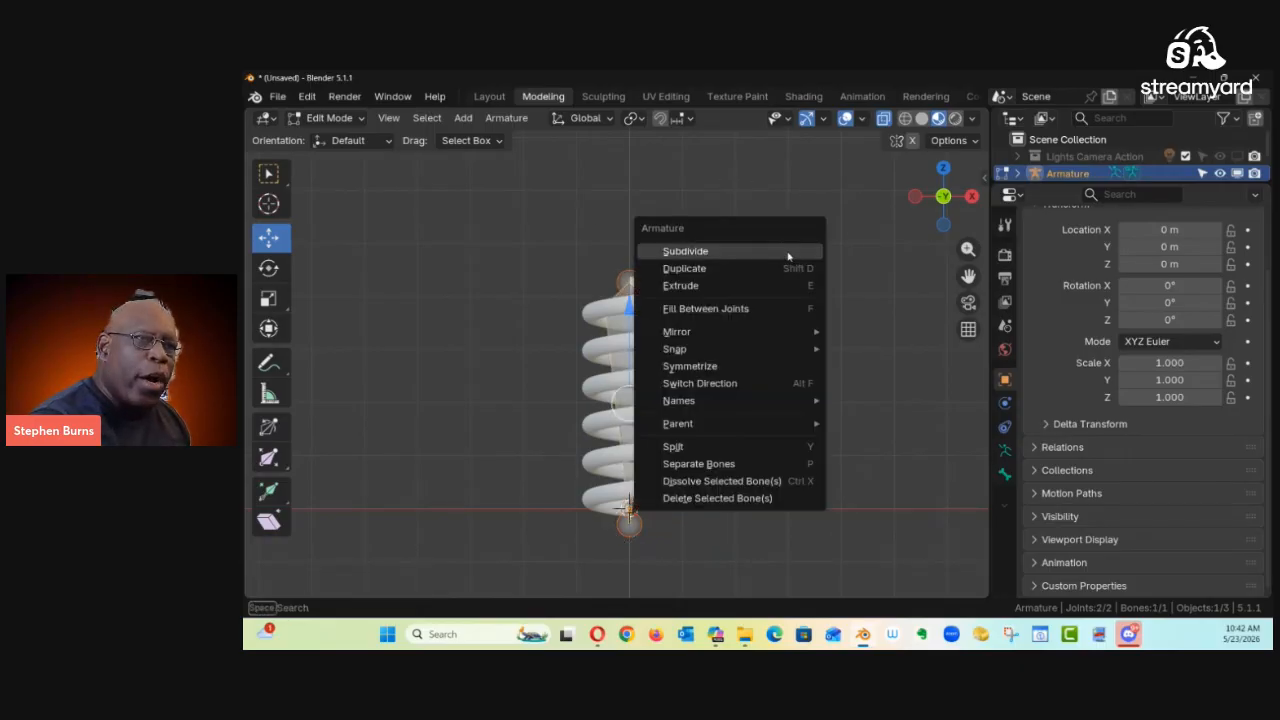
pyautogui.click(700, 251)
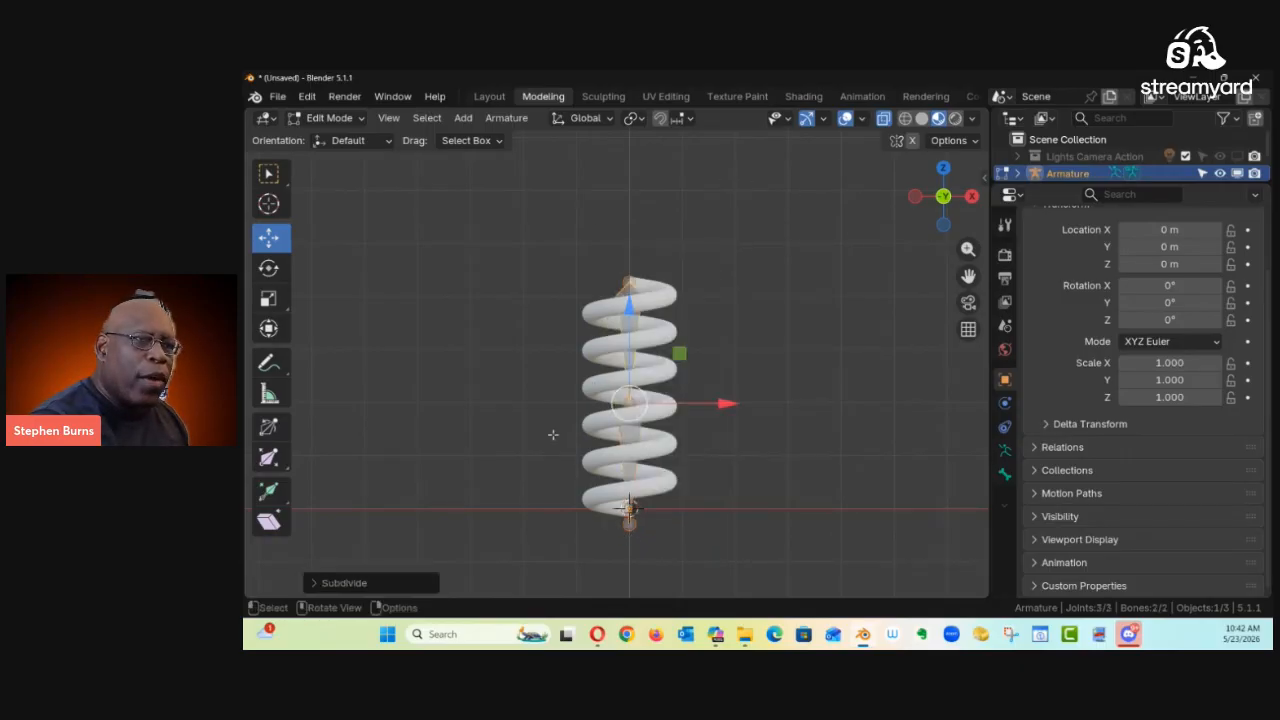
pyautogui.click(323, 582)
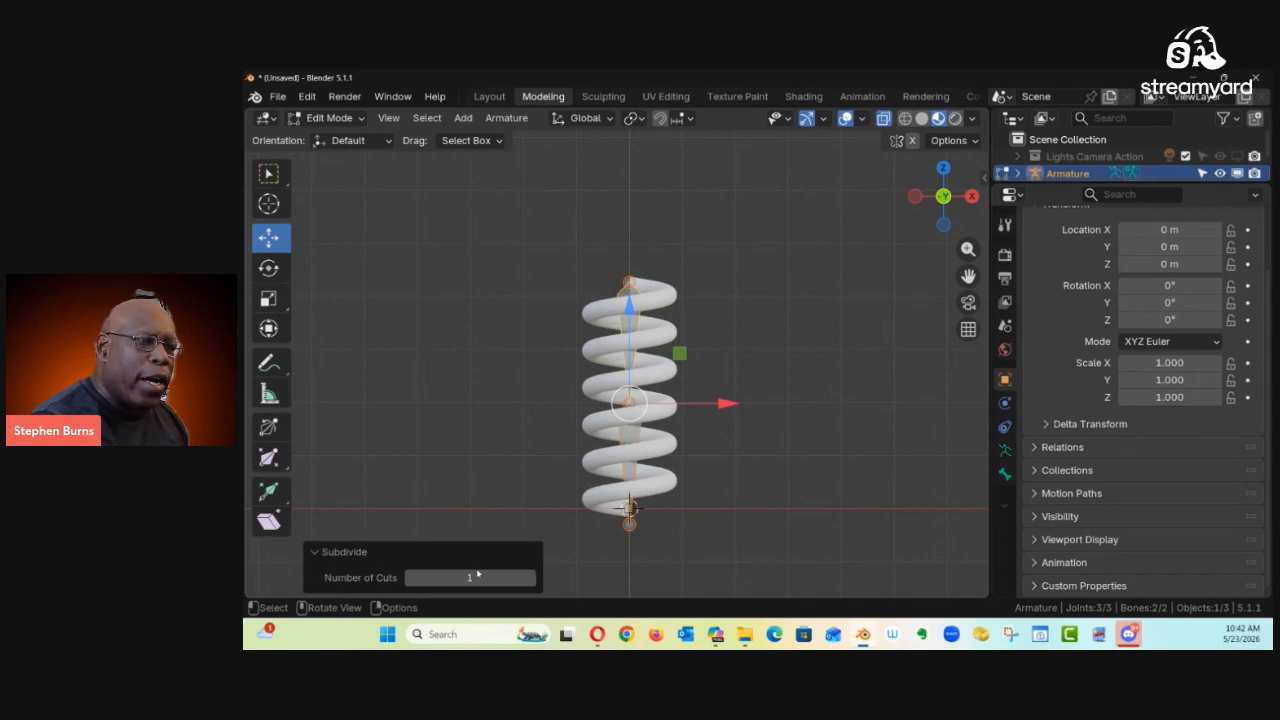
pyautogui.click(528, 578)
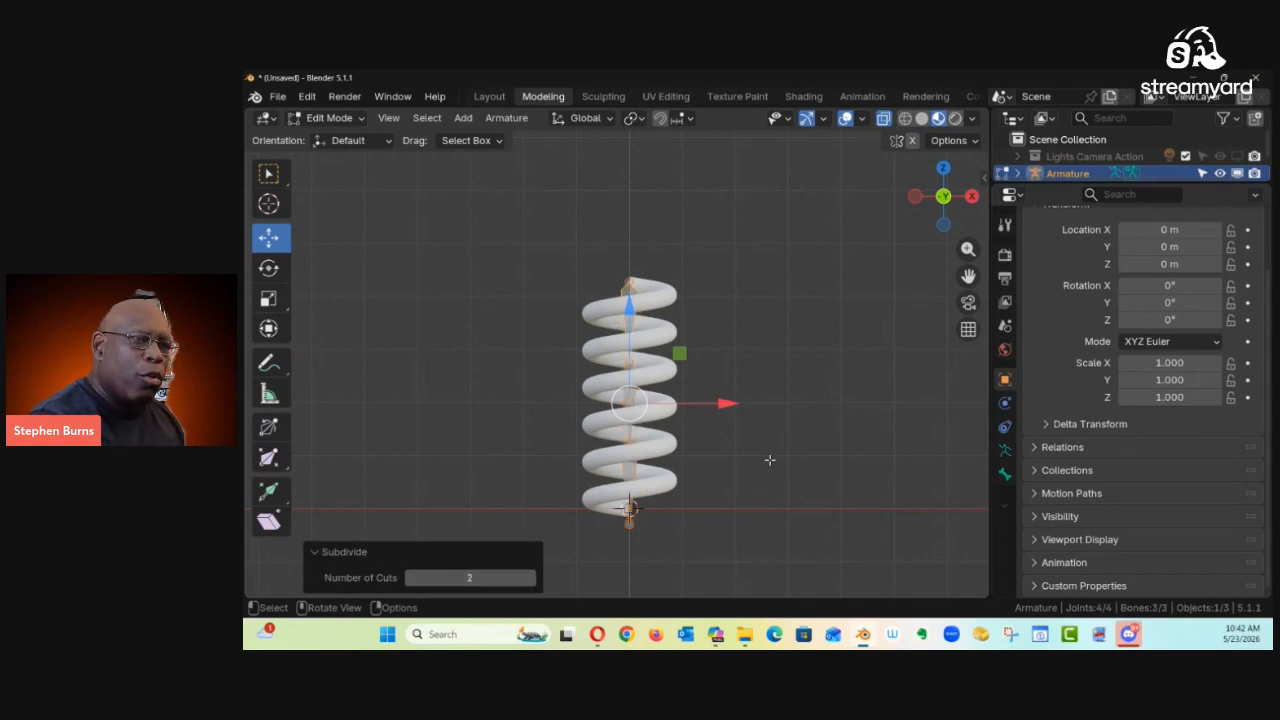
# Step: Raise the joint between the upper two bones along Z, and move the whole top bone up about 0.49 m
pyautogui.keyDown('ctrl'); pyautogui.moveTo(721, 477); pyautogui.dragTo(751, 336, button='middle'); pyautogui.keyUp('ctrl')
pyautogui.moveTo(764, 278); pyautogui.dragTo(608, 342)
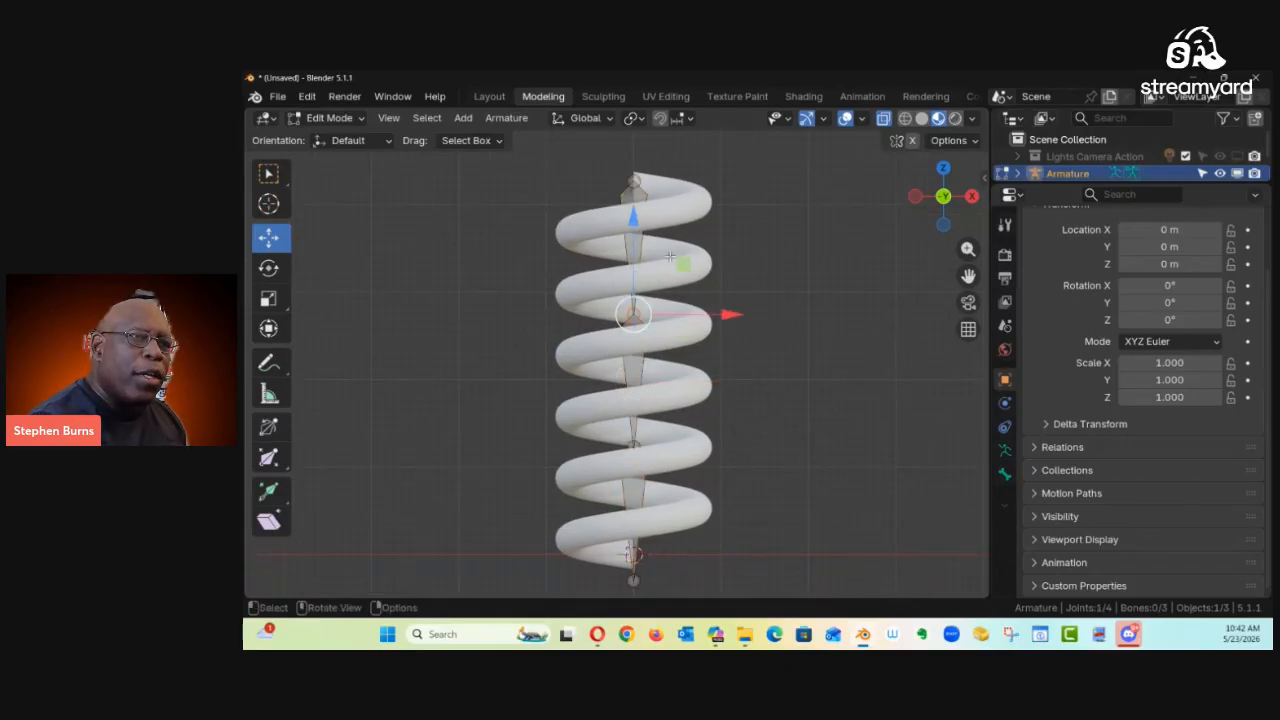
pyautogui.moveTo(637, 218); pyautogui.dragTo(646, 120)
pyautogui.keyDown('shift'); pyautogui.moveTo(667, 138); pyautogui.dragTo(660, 258, button='middle'); pyautogui.keyUp('shift')
pyautogui.moveTo(711, 250); pyautogui.dragTo(558, 350)
pyautogui.moveTo(625, 224); pyautogui.dragTo(641, 175)
# Step: Select the lowest bone and move it down about 1.48 m along Z, placing it below the spring
pyautogui.keyDown('shift'); pyautogui.moveTo(632, 523); pyautogui.dragTo(695, 298, button='middle'); pyautogui.keyUp('shift')
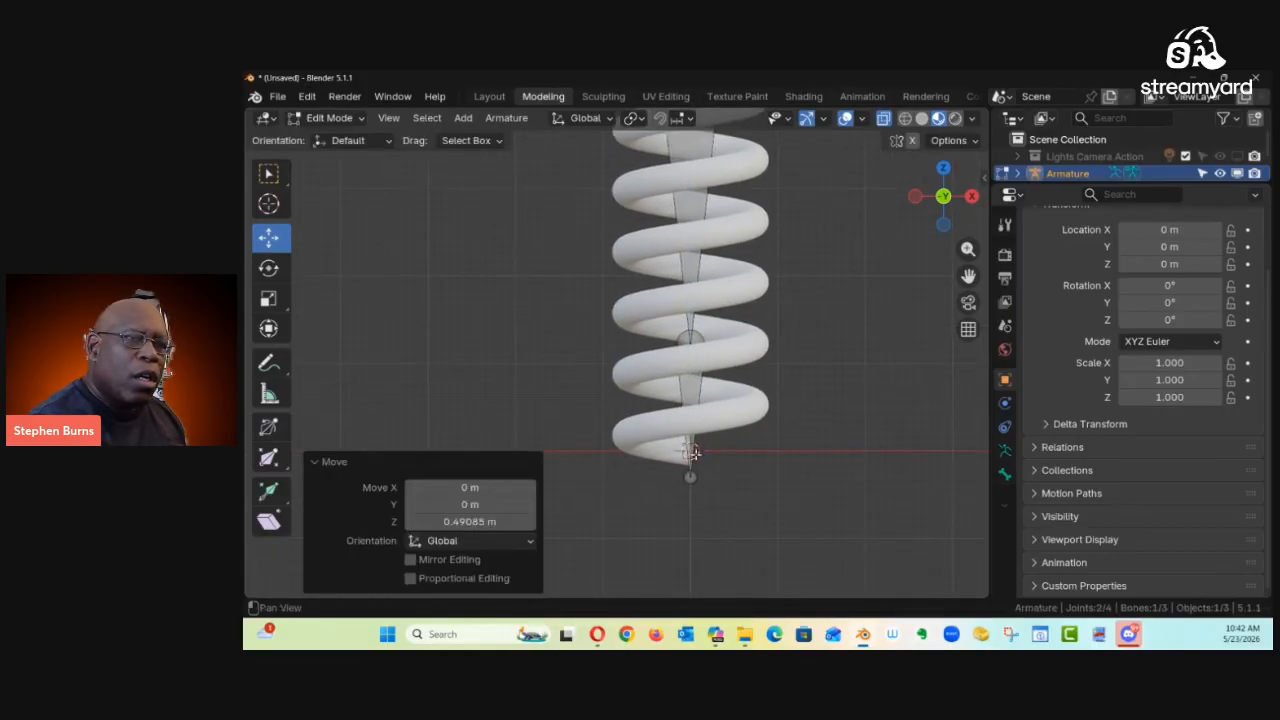
pyautogui.keyDown('shift'); pyautogui.moveTo(690, 476); pyautogui.dragTo(690, 476, button='middle'); pyautogui.keyUp('shift')
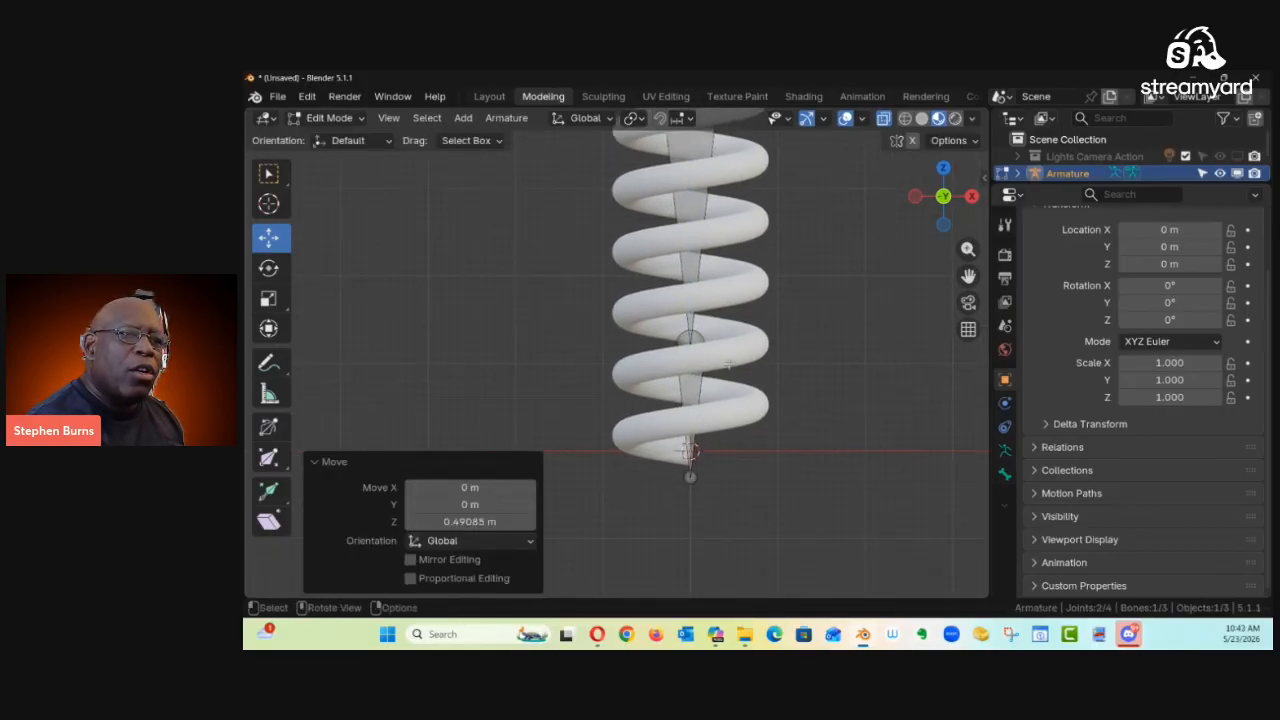
pyautogui.click(706, 423)
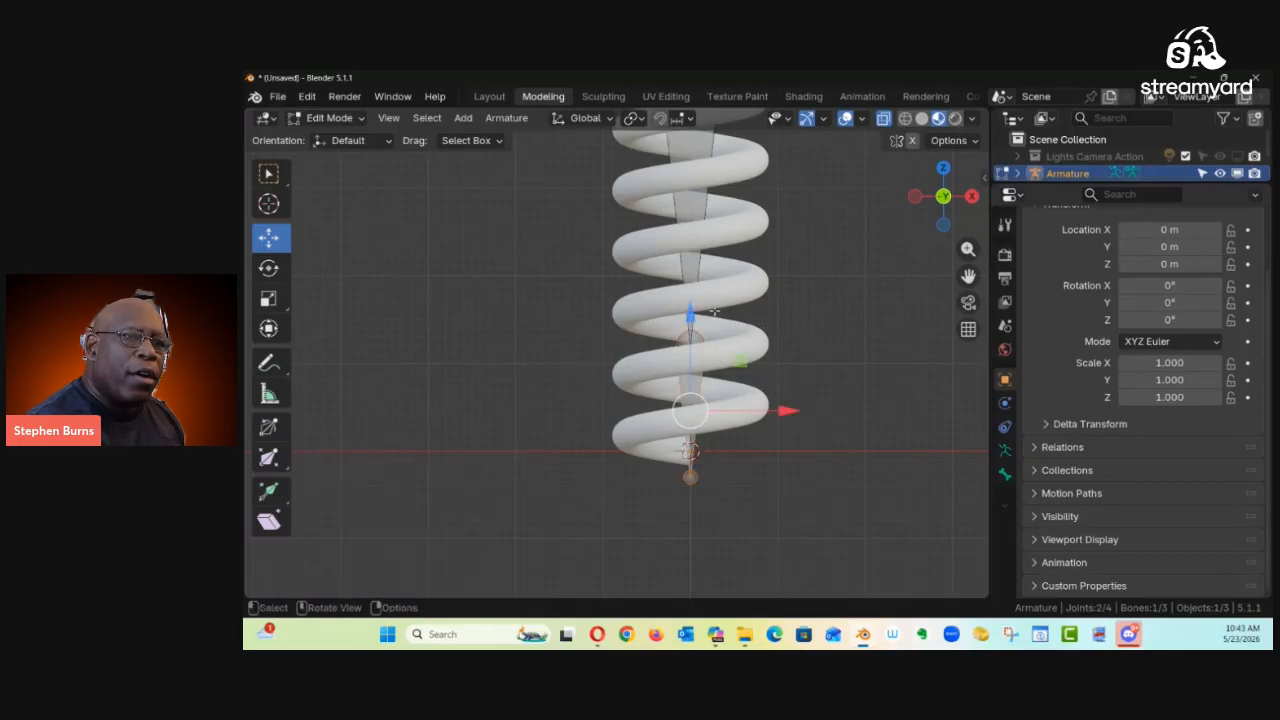
pyautogui.moveTo(690, 317); pyautogui.dragTo(650, 455)
pyautogui.scroll(-3, 778, 412)
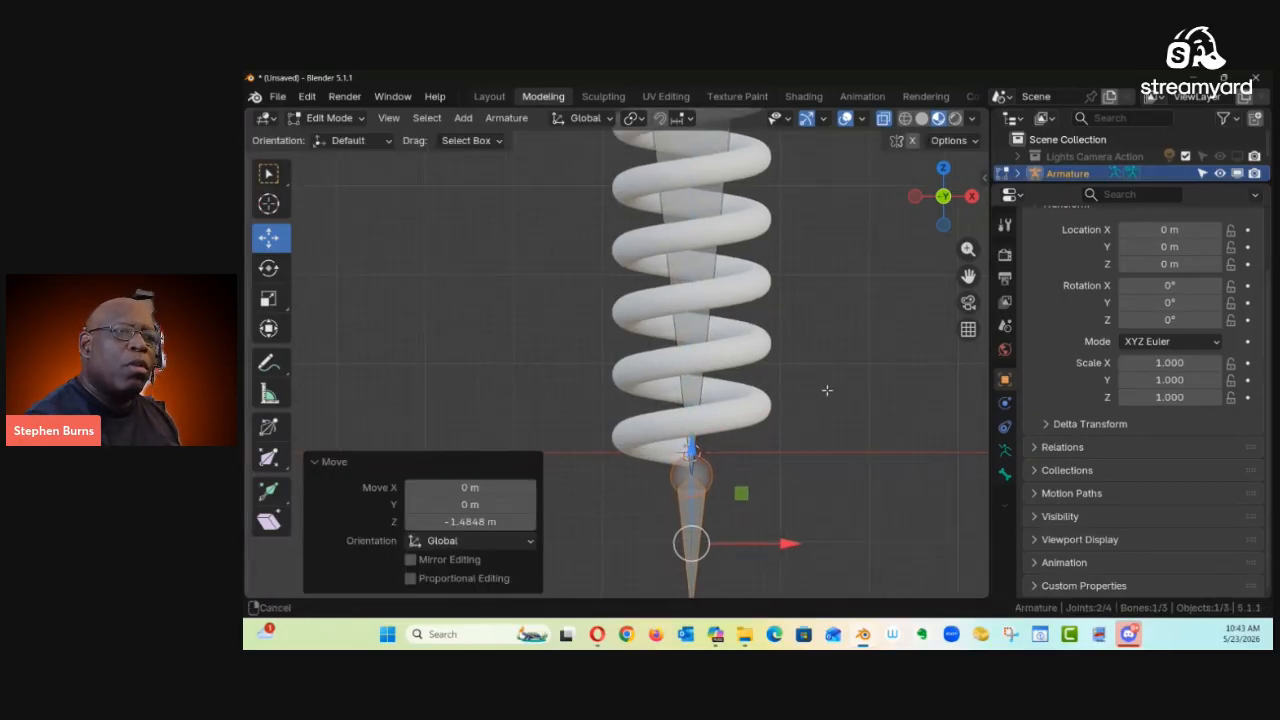
# Step: Clear the lowest bone's parent and move the separated bone down about 0.385 m along Z
pyautogui.moveTo(778, 412); pyautogui.dragTo(786, 338, button='middle')
pyautogui.keyDown('ctrl'); pyautogui.moveTo(788, 366); pyautogui.dragTo(756, 390, button='middle'); pyautogui.keyUp('ctrl')
pyautogui.keyDown('ctrl'); pyautogui.moveTo(756, 390); pyautogui.dragTo(760, 368); pyautogui.keyUp('ctrl')
pyautogui.click(753, 430)
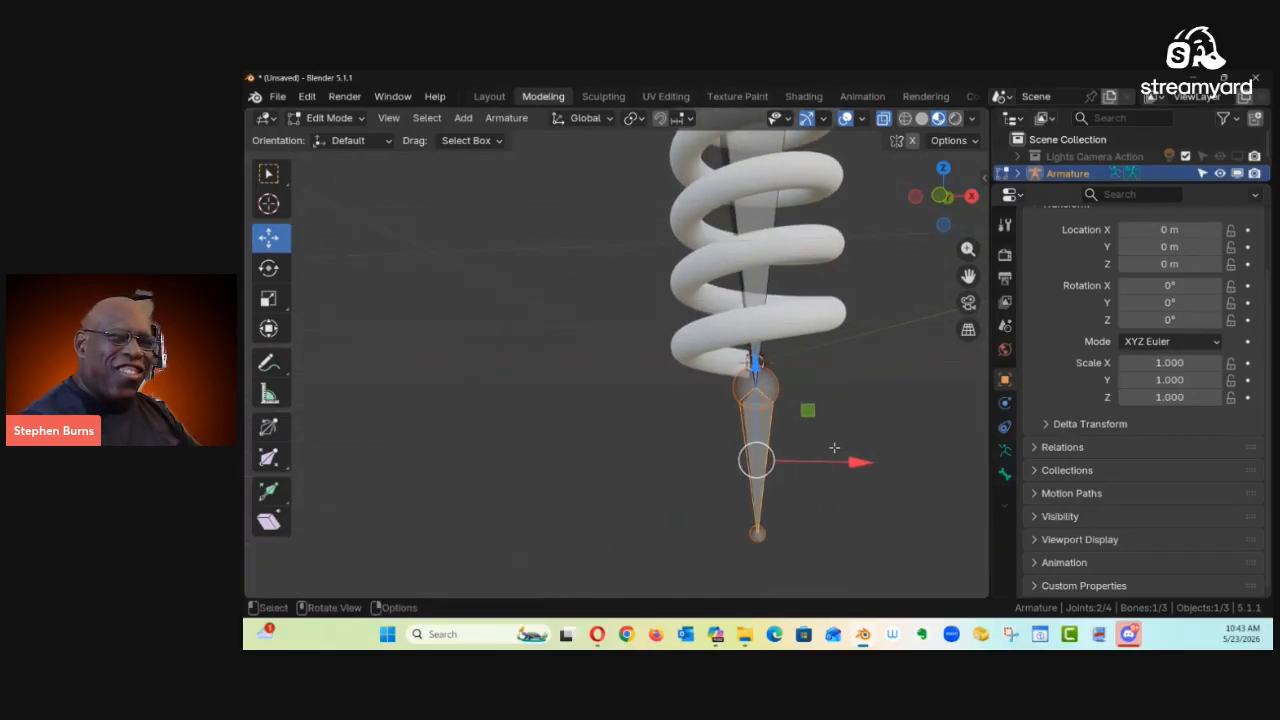
pyautogui.hotkey('alt', 'p')
pyautogui.click(758, 438)
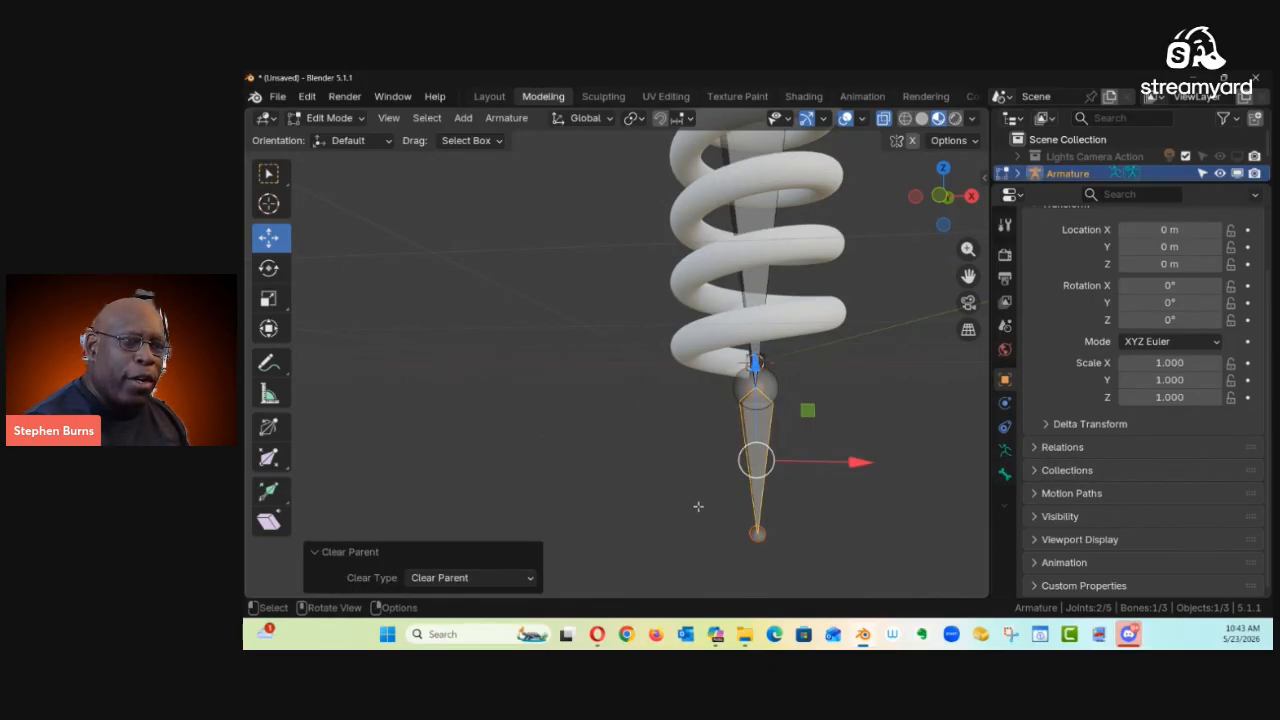
pyautogui.moveTo(755, 364); pyautogui.dragTo(776, 410)
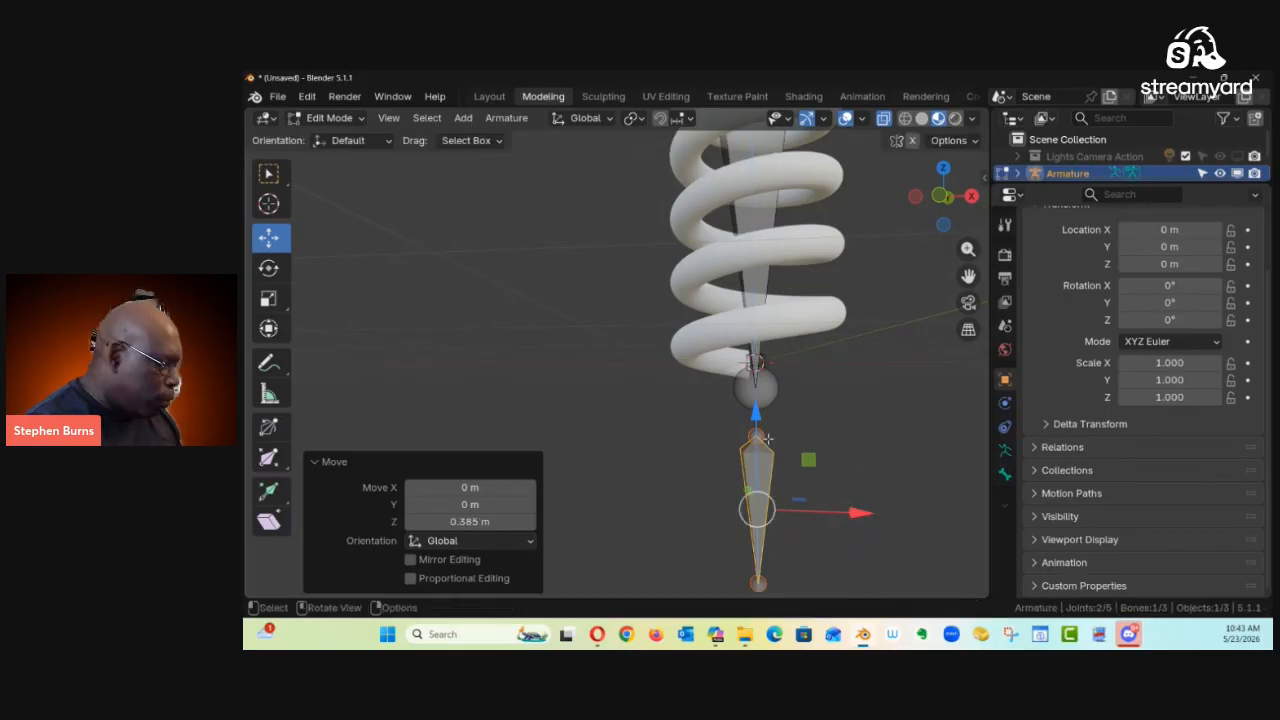
# Step: Deselect the bones and inspect the coil and its detached bottom bone in perspective and from the front
pyautogui.moveTo(776, 410)
pyautogui.mouseDown(button='middle')
pyautogui.moveTo(791, 433)
pyautogui.moveTo(763, 432)
pyautogui.moveTo(759, 458)
pyautogui.moveTo(780, 406)
pyautogui.moveTo(797, 429)
pyautogui.moveTo(768, 422)
pyautogui.moveTo(795, 404)
pyautogui.moveTo(770, 407)
pyautogui.mouseUp(button='middle')
pyautogui.scroll(-2, 780, 429)
pyautogui.keyDown('alt'); pyautogui.moveTo(770, 407); pyautogui.dragTo(784, 436); pyautogui.keyUp('alt')
pyautogui.keyDown('shift'); pyautogui.moveTo(781, 419); pyautogui.dragTo(735, 371, button='middle'); pyautogui.keyUp('shift')
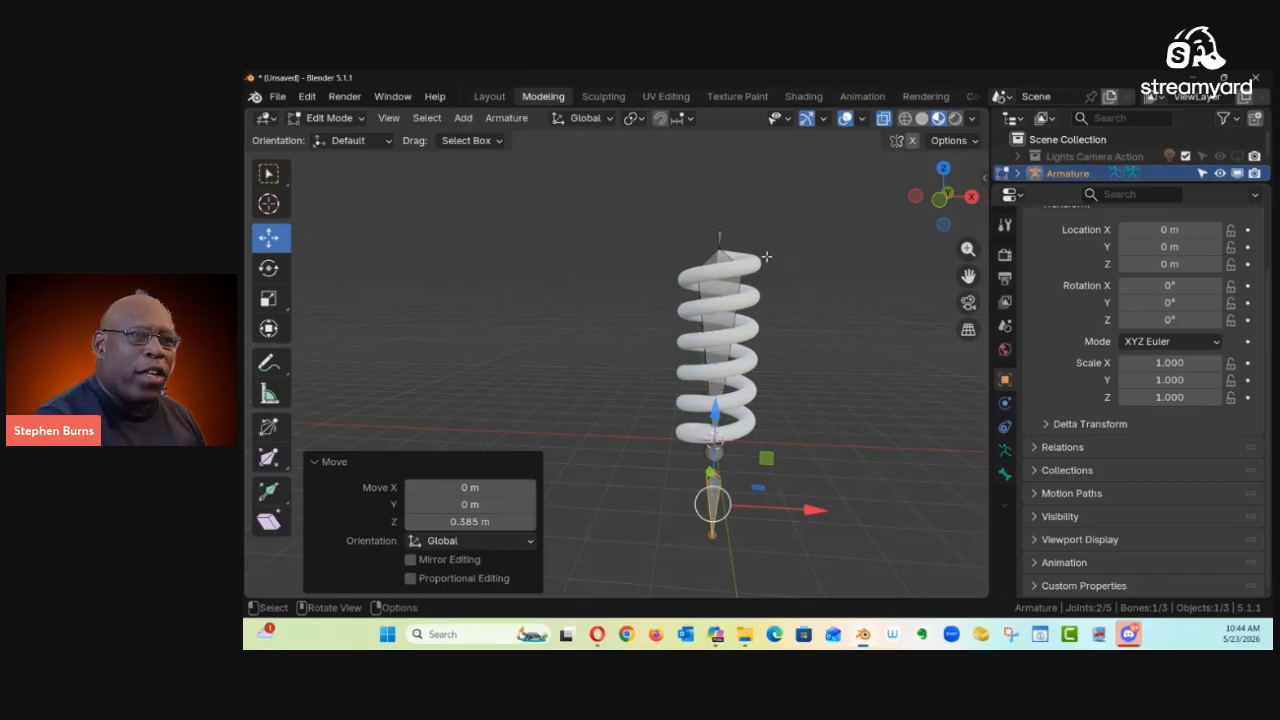
pyautogui.click(699, 228)
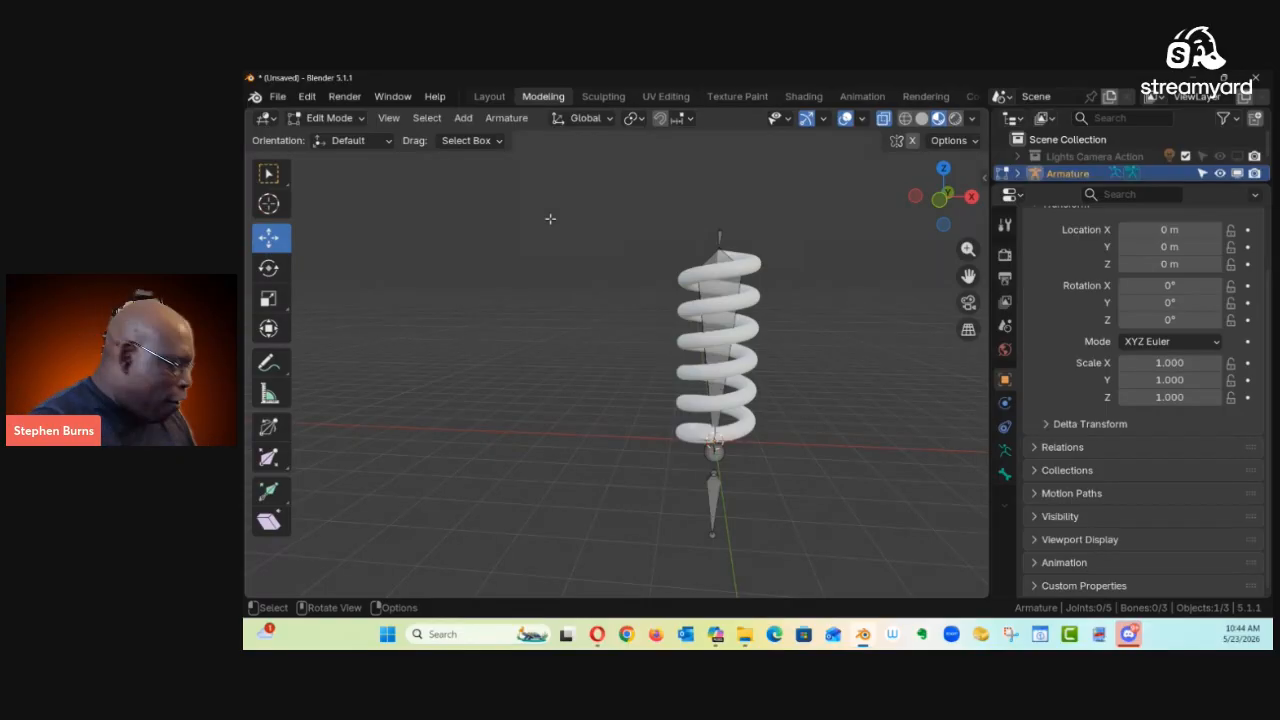
pyautogui.keyDown('shift'); pyautogui.moveTo(739, 378); pyautogui.dragTo(678, 331, button='middle'); pyautogui.keyUp('shift')
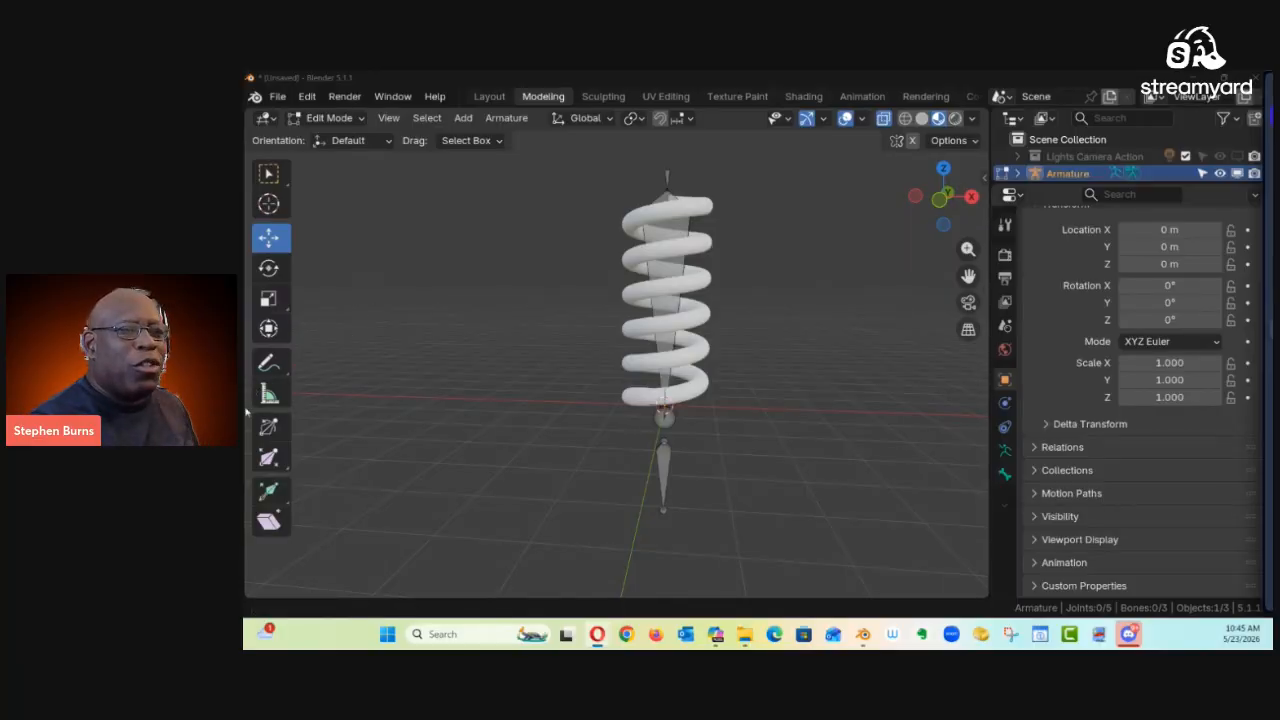
pyautogui.moveTo(692, 443)
pyautogui.keyDown('ctrl'); pyautogui.mouseDown(button='middle')
pyautogui.moveTo(720, 407)
pyautogui.moveTo(738, 414)
pyautogui.moveTo(655, 410)
pyautogui.moveTo(629, 430)
pyautogui.moveTo(680, 434)
pyautogui.moveTo(674, 443)
pyautogui.mouseUp(button='middle'); pyautogui.keyUp('ctrl')
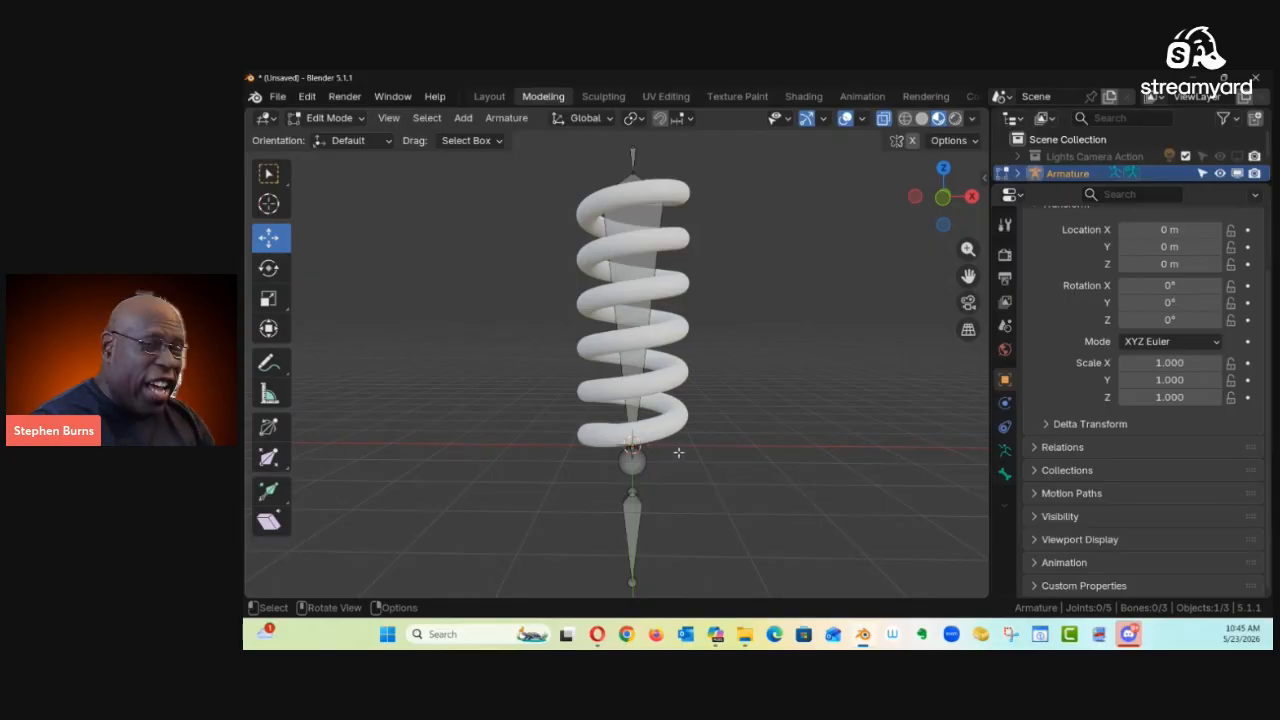
pyautogui.press('KP_1')
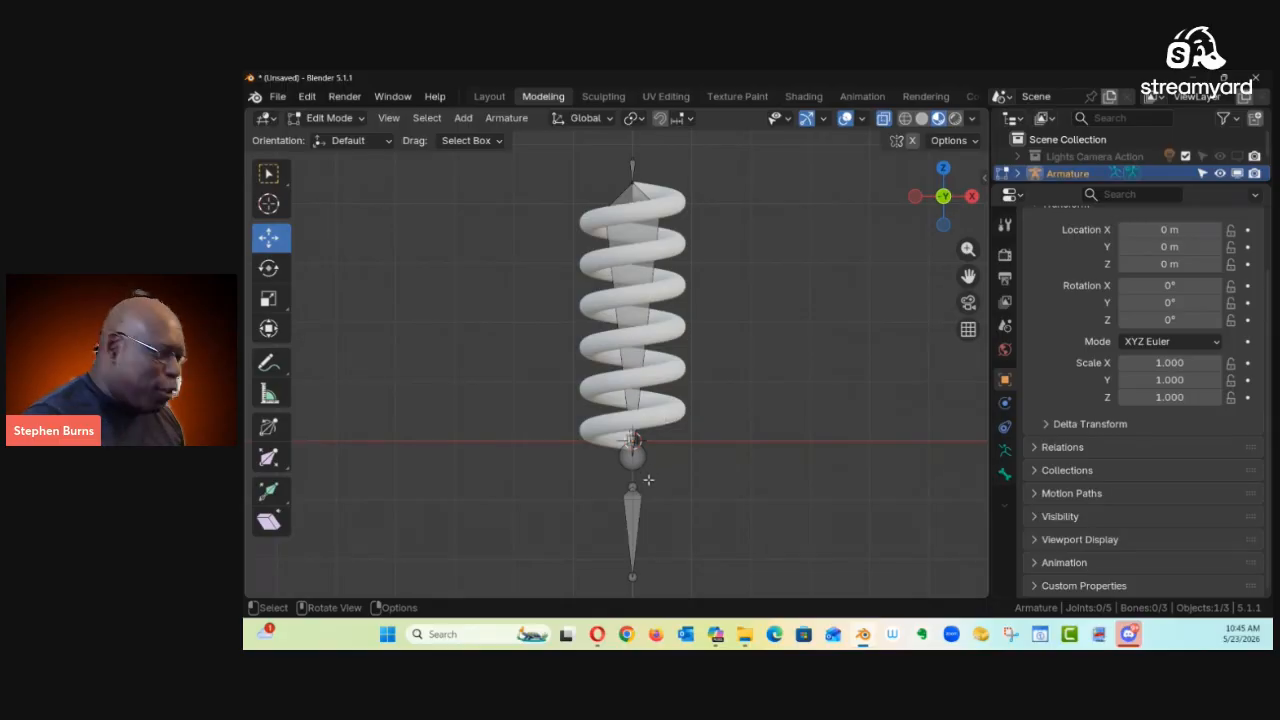
pyautogui.moveTo(694, 414); pyautogui.dragTo(770, 400, button='middle')
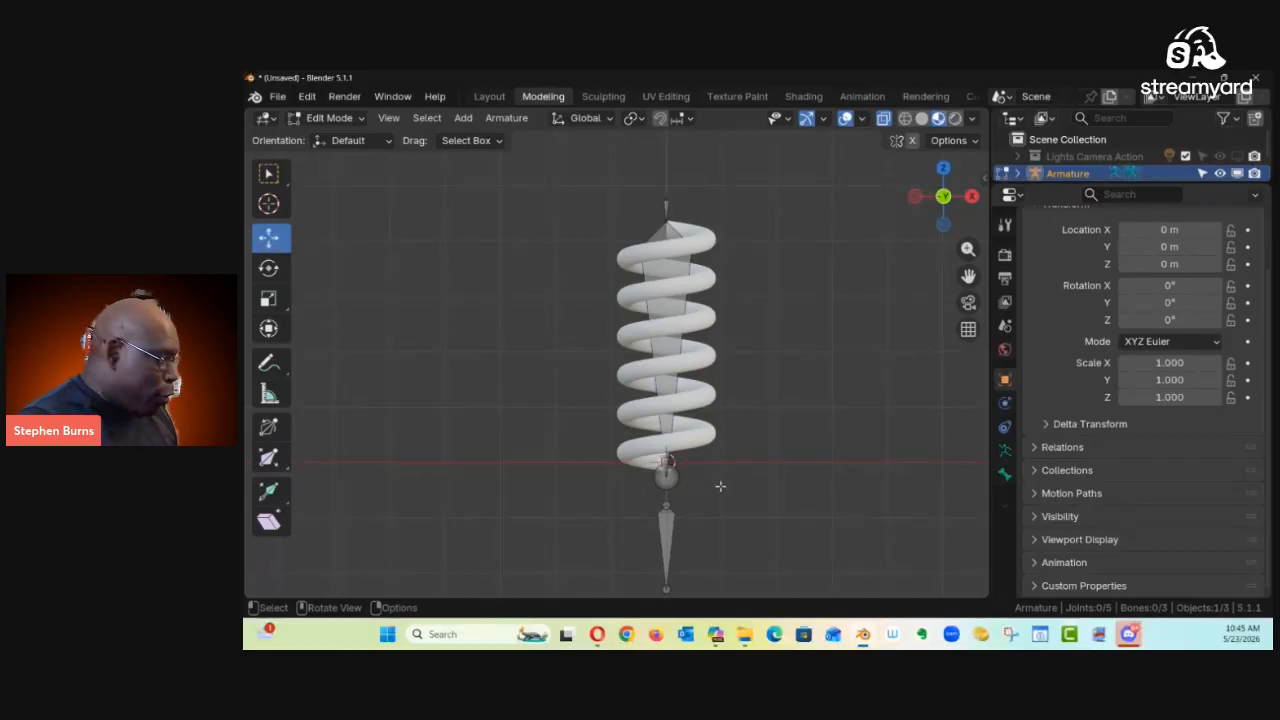
# Step: Add a bone to the armature at the 3D cursor and return to Object Mode
pyautogui.hotkey('shift', 'a')
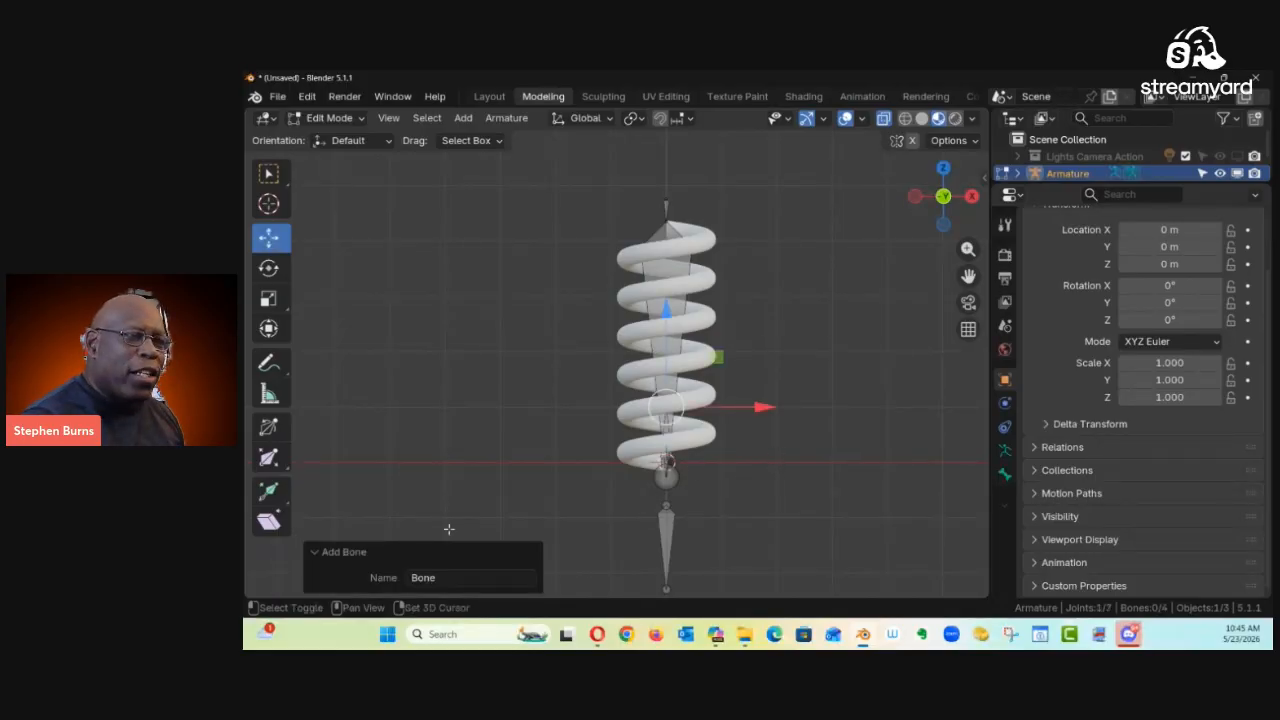
pyautogui.hotkey('ctrl', 'Tab')
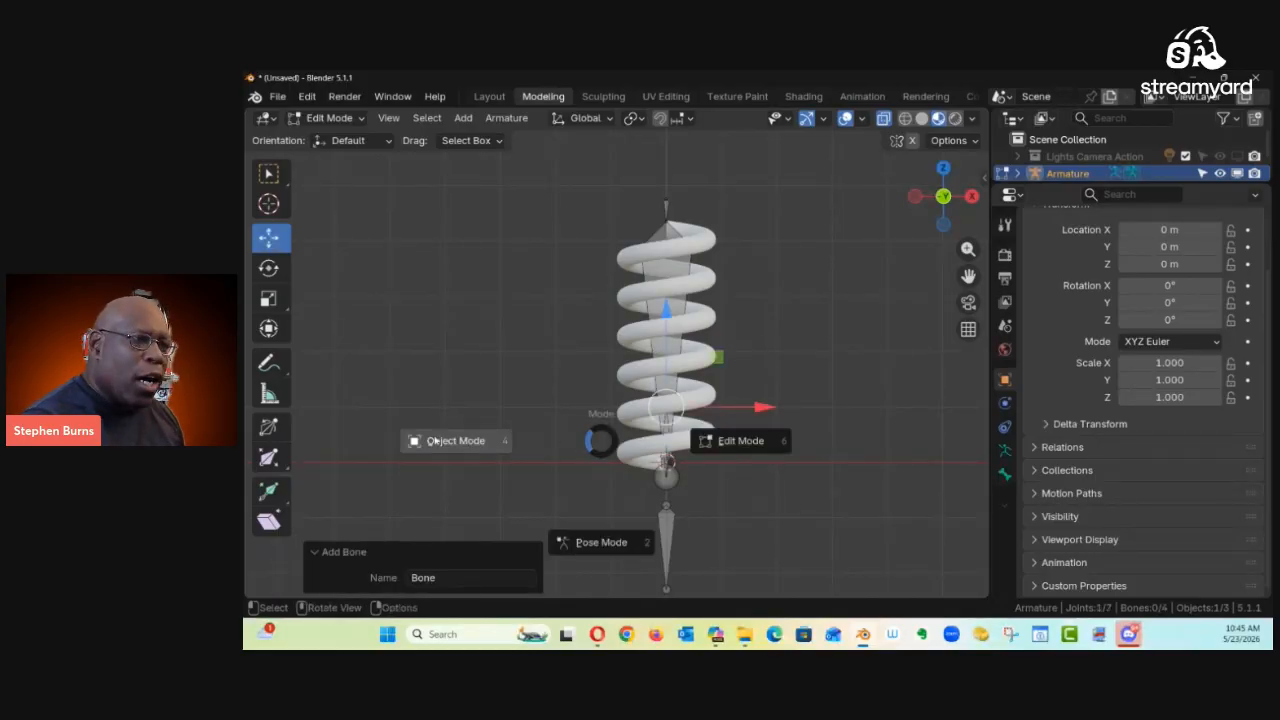
pyautogui.click(445, 446)
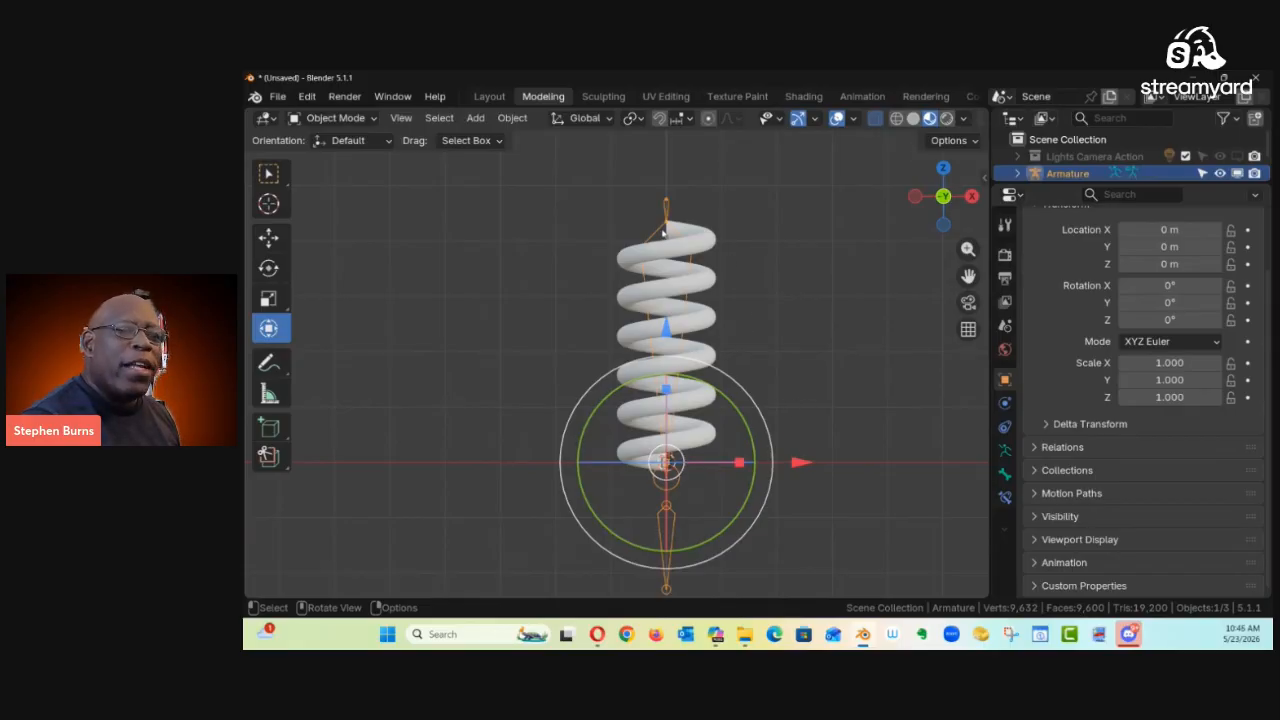
# Step: Switch the viewport shading to Solid, and try Wireframe on the spring and armature
pyautogui.keyDown('shift'); pyautogui.moveTo(760, 320); pyautogui.dragTo(735, 327, button='middle'); pyautogui.keyUp('shift')
pyautogui.press('z')
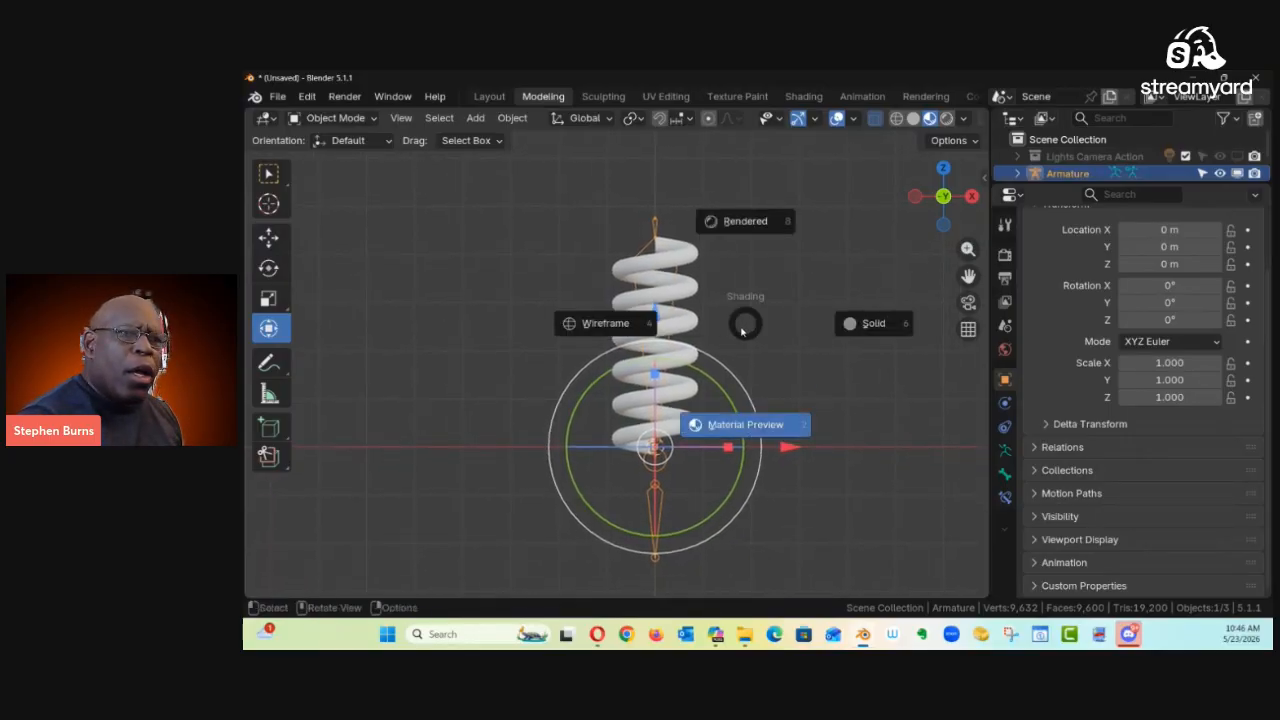
pyautogui.click(862, 331)
pyautogui.press('z')
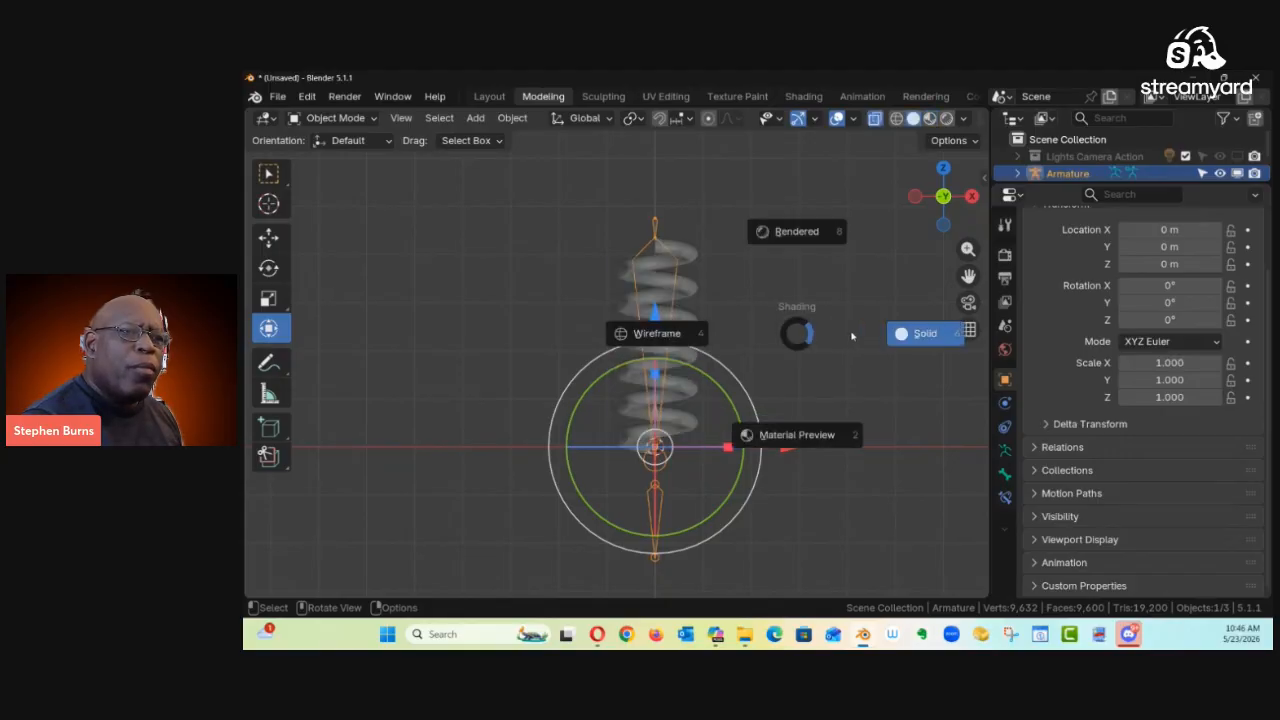
pyautogui.click(735, 328)
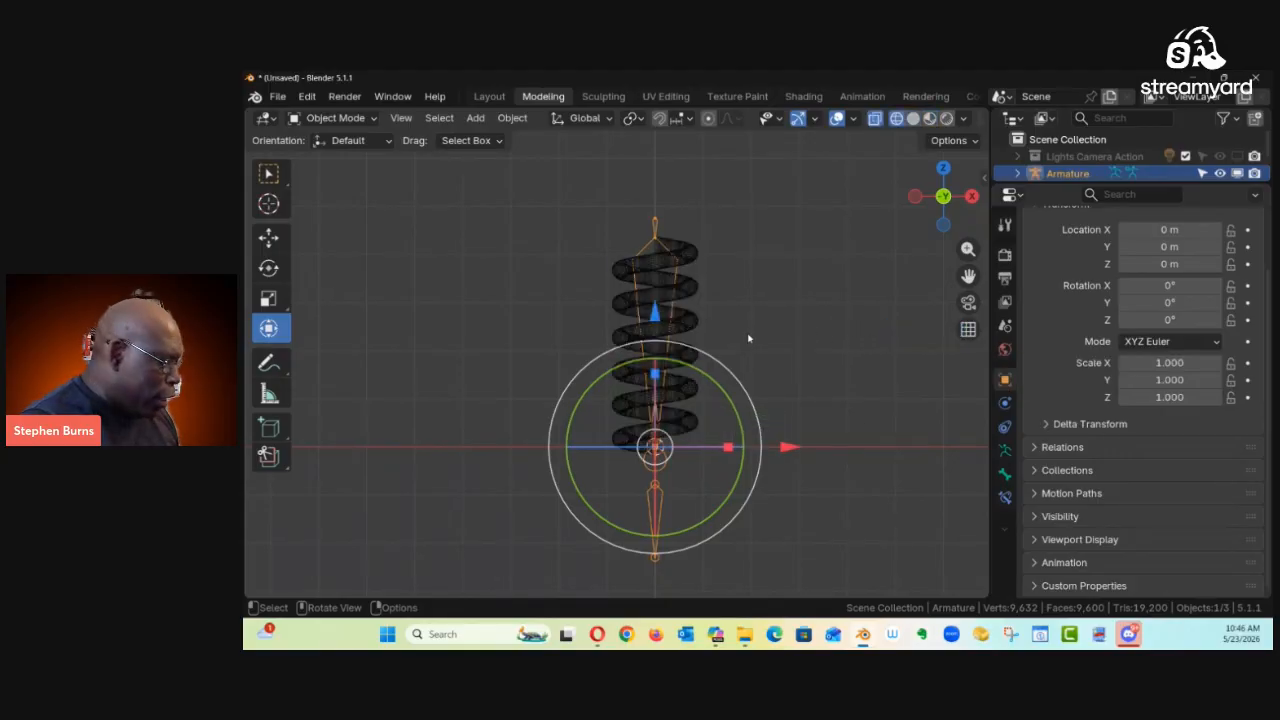
# Step: Set the viewport shading to Solid and toggle X-ray, leaving it off, with the spring framed from the front
pyautogui.keyDown('ctrl'); pyautogui.moveTo(747, 342); pyautogui.dragTo(806, 340, button='middle'); pyautogui.keyUp('ctrl')
pyautogui.press('z')
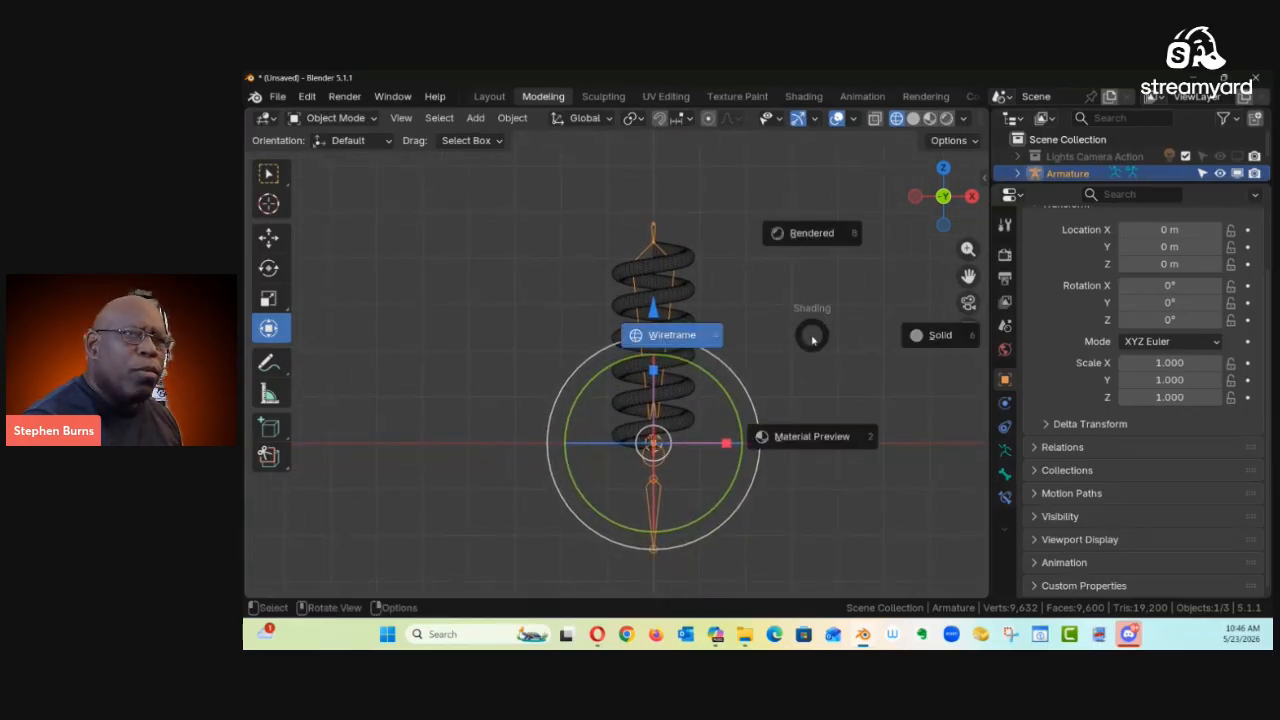
pyautogui.click(926, 342)
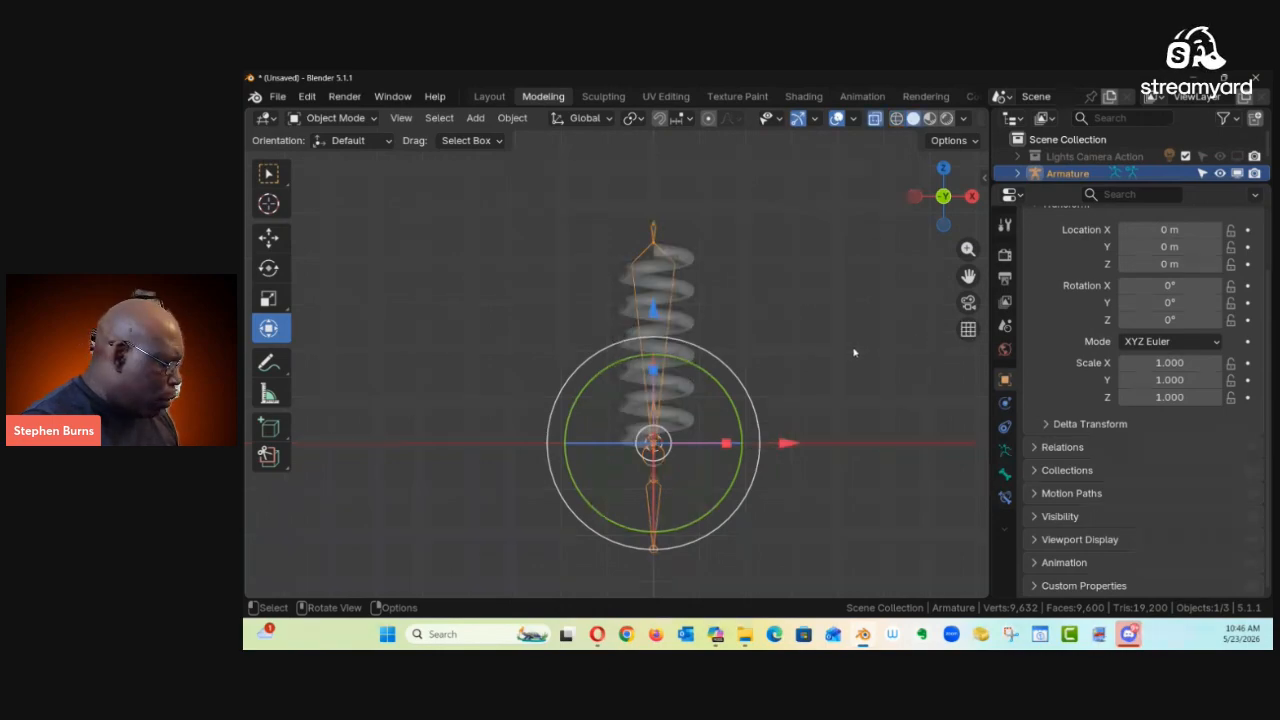
pyautogui.hotkey('alt', 'z')
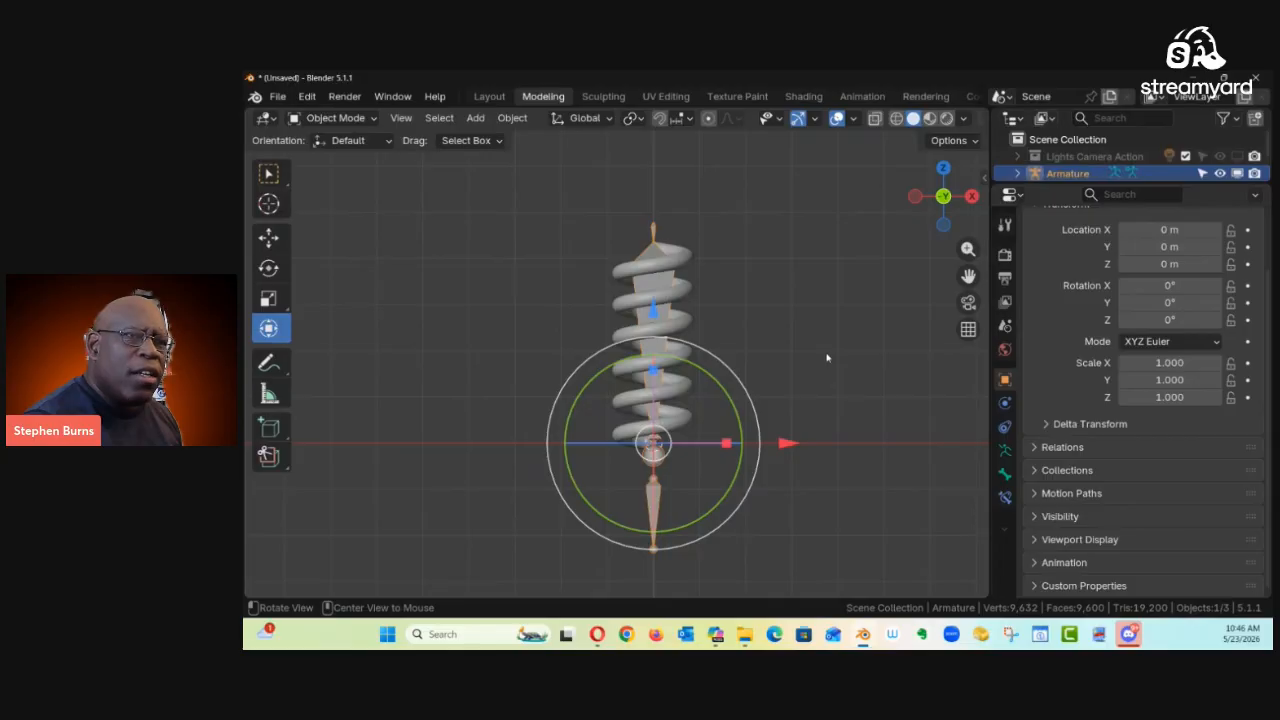
pyautogui.keyDown('ctrl'); pyautogui.keyDown('alt'); pyautogui.moveTo(709, 334); pyautogui.dragTo(751, 331); pyautogui.keyUp('alt'); pyautogui.keyUp('ctrl')
pyautogui.hotkey('alt', 'z')
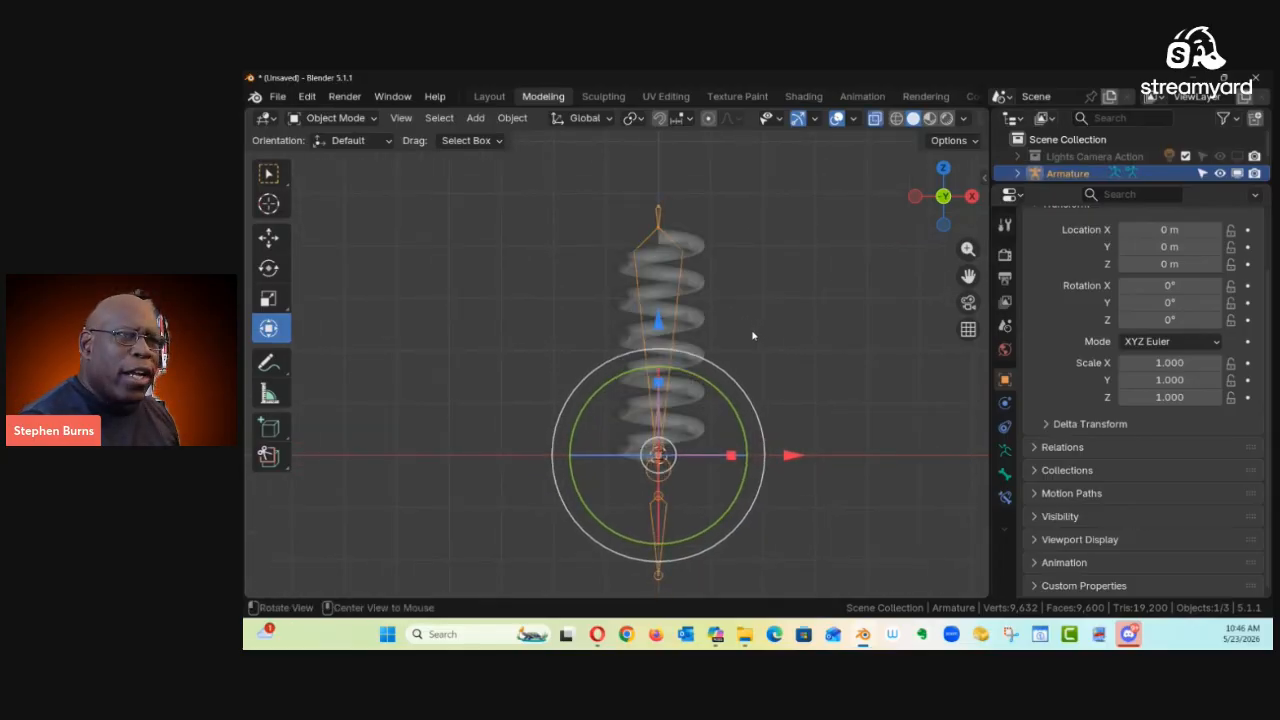
pyautogui.hotkey('alt', 'z')
pyautogui.keyDown('ctrl'); pyautogui.keyDown('alt'); pyautogui.moveTo(740, 337); pyautogui.dragTo(831, 317); pyautogui.keyUp('alt'); pyautogui.keyUp('ctrl')
pyautogui.keyDown('alt'); pyautogui.keyDown('shift'); pyautogui.moveTo(784, 353); pyautogui.dragTo(771, 376); pyautogui.keyUp('shift'); pyautogui.keyUp('alt')
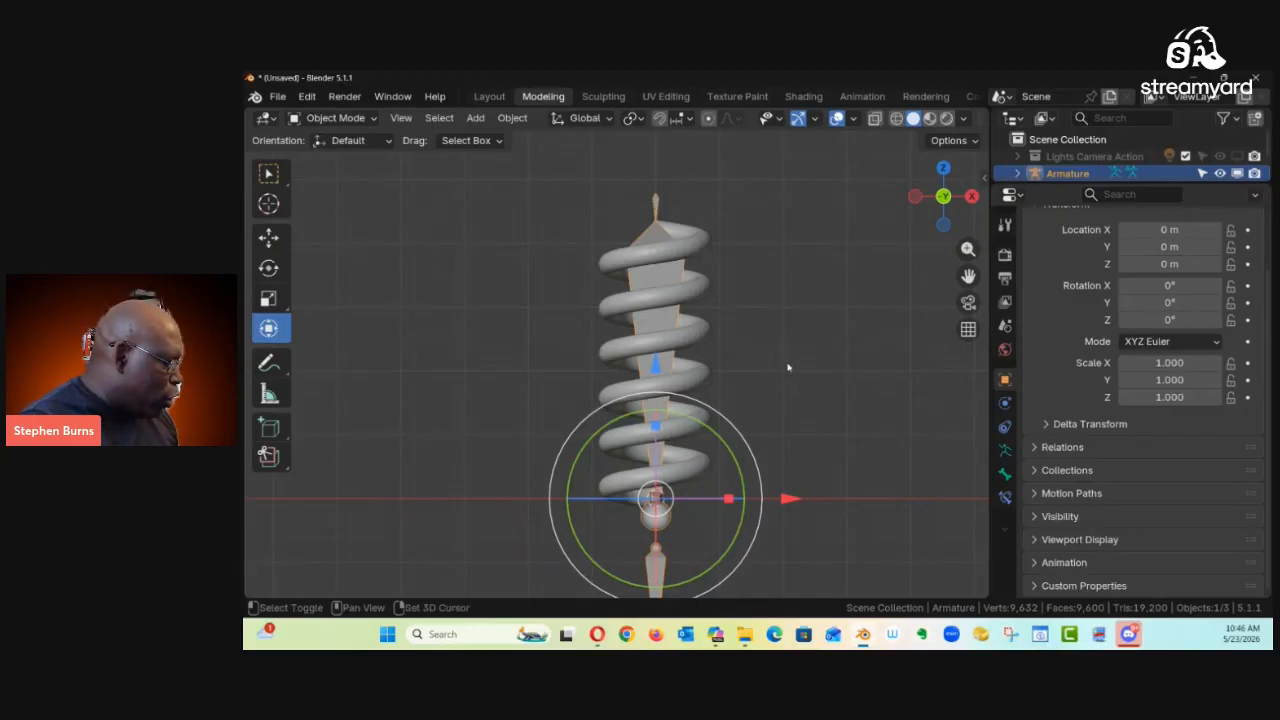
# Step: Add a 32-vertex mesh cylinder with 1 m radius and 2 m depth, and move it up about 4.5 m along Z
pyautogui.hotkey('shift', 'a')
pyautogui.moveTo(774, 365)
pyautogui.moveTo(760, 220)
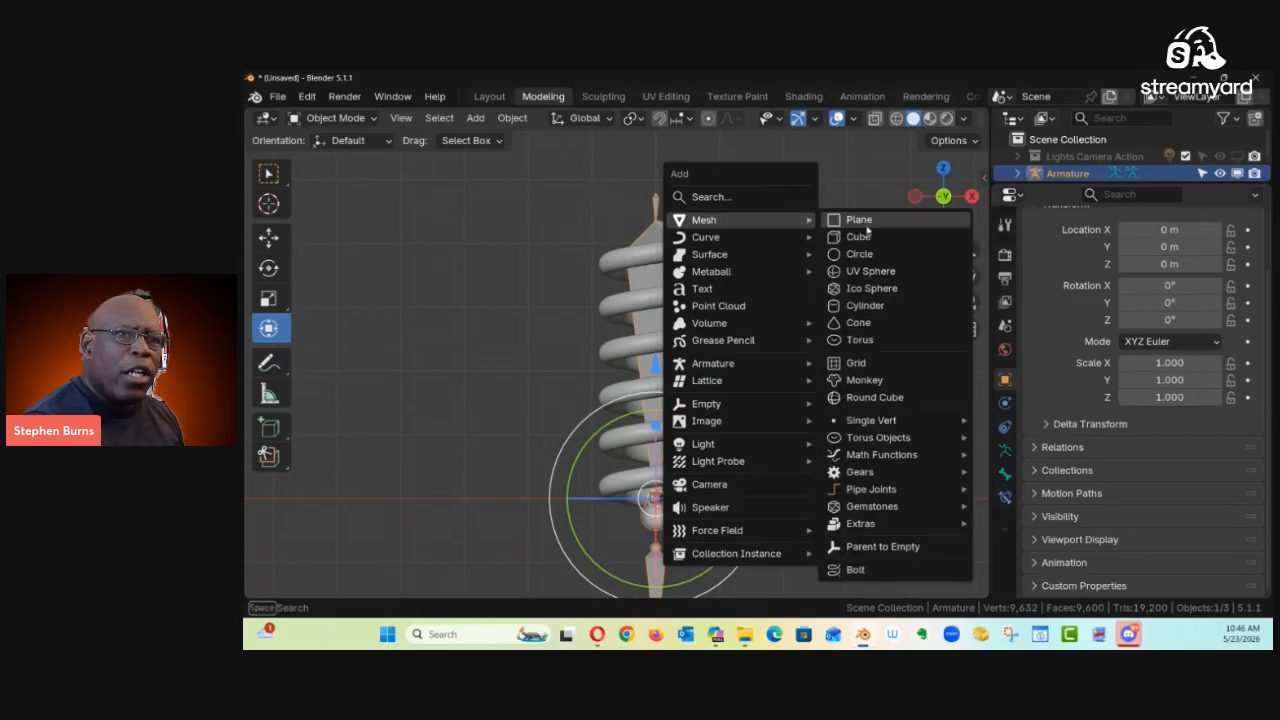
pyautogui.click(858, 307)
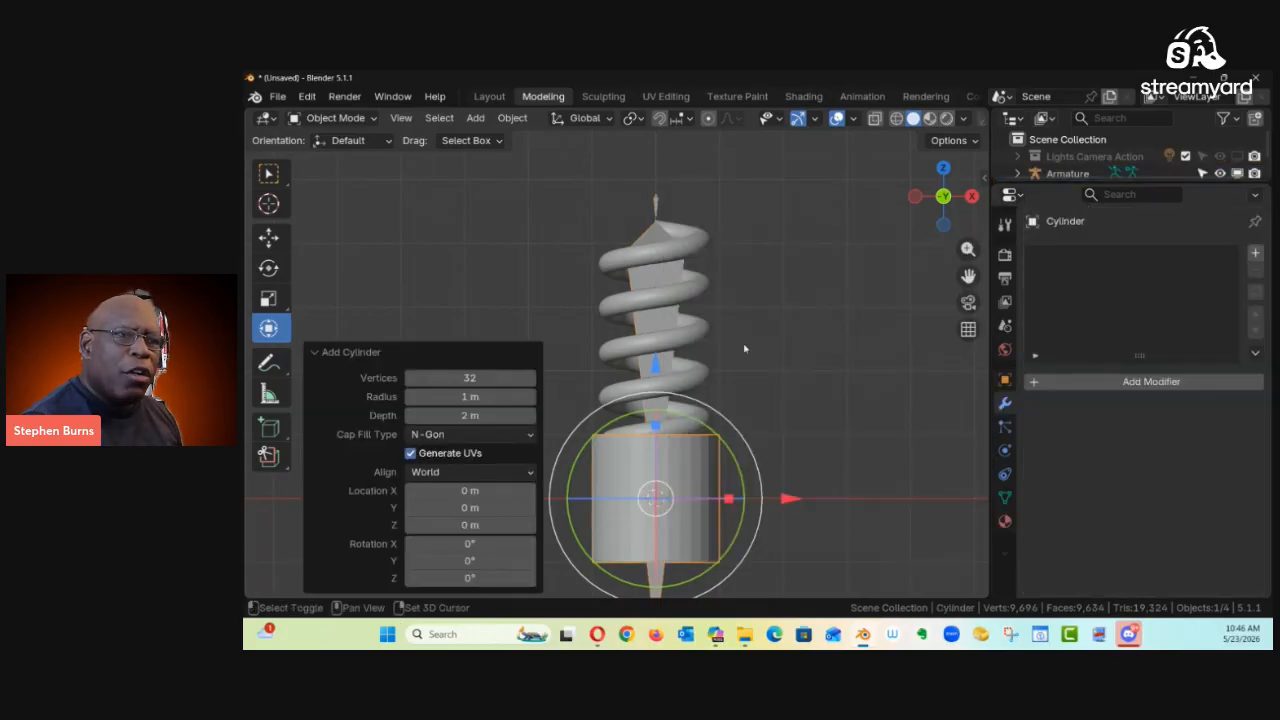
pyautogui.moveTo(660, 370); pyautogui.dragTo(660, 84)
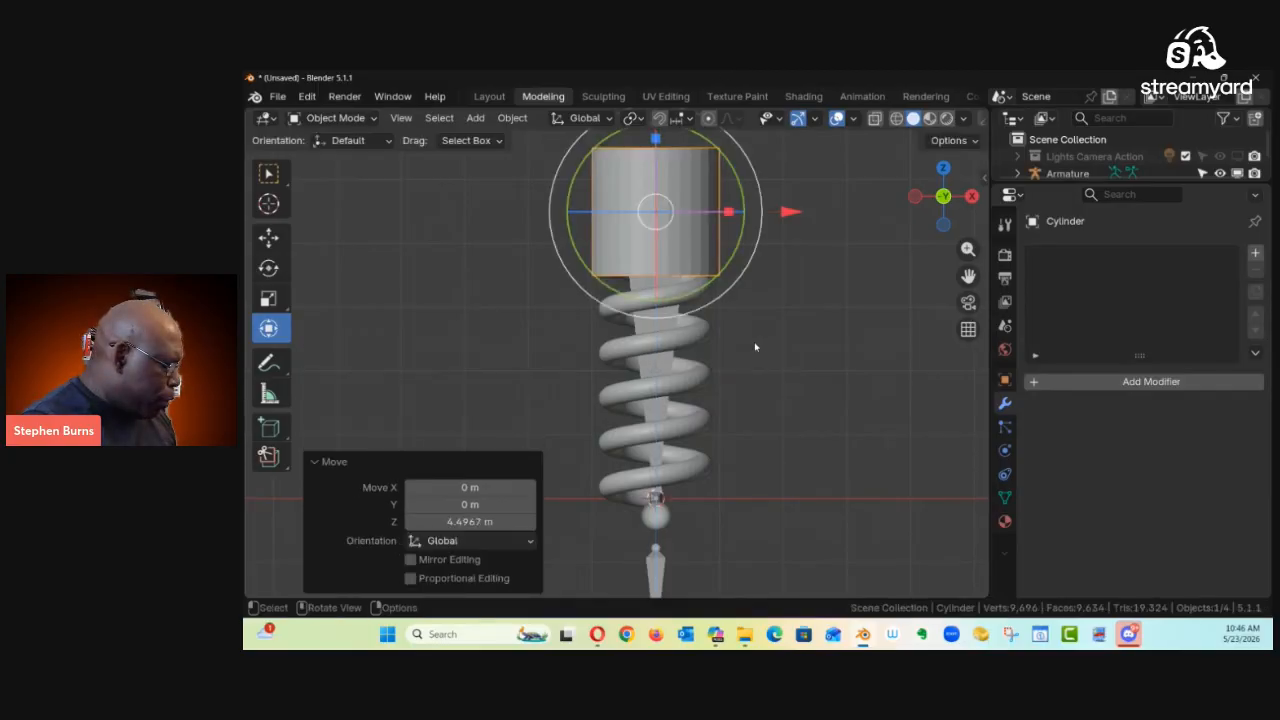
# Step: Turn on X-ray and raise the cylinder about 0.32 m more so its base overlaps only the spring's top turn
pyautogui.hotkey('alt', 'z')
pyautogui.moveTo(789, 334)
pyautogui.keyDown('ctrl'); pyautogui.mouseDown(button='middle')
pyautogui.moveTo(760, 337)
pyautogui.moveTo(768, 399)
pyautogui.moveTo(791, 317)
pyautogui.moveTo(826, 289)
pyautogui.moveTo(774, 323)
pyautogui.mouseUp(button='middle'); pyautogui.keyUp('ctrl')
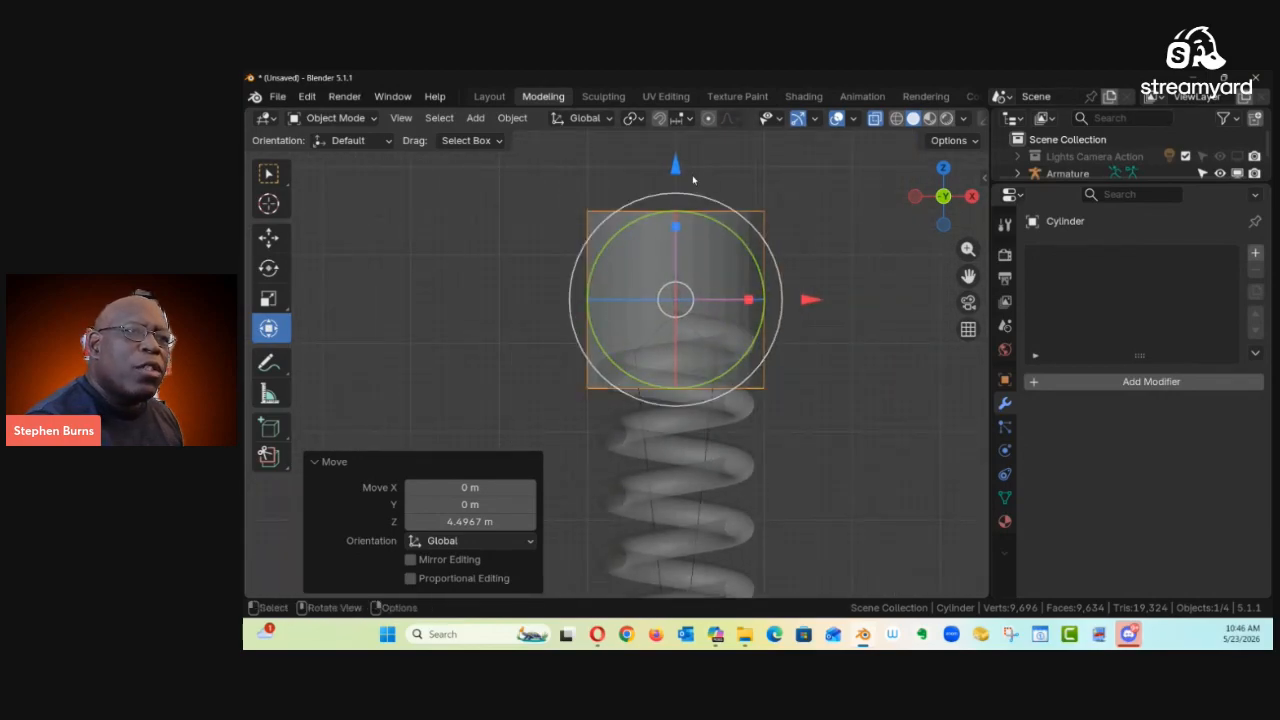
pyautogui.moveTo(678, 173); pyautogui.dragTo(705, 136)
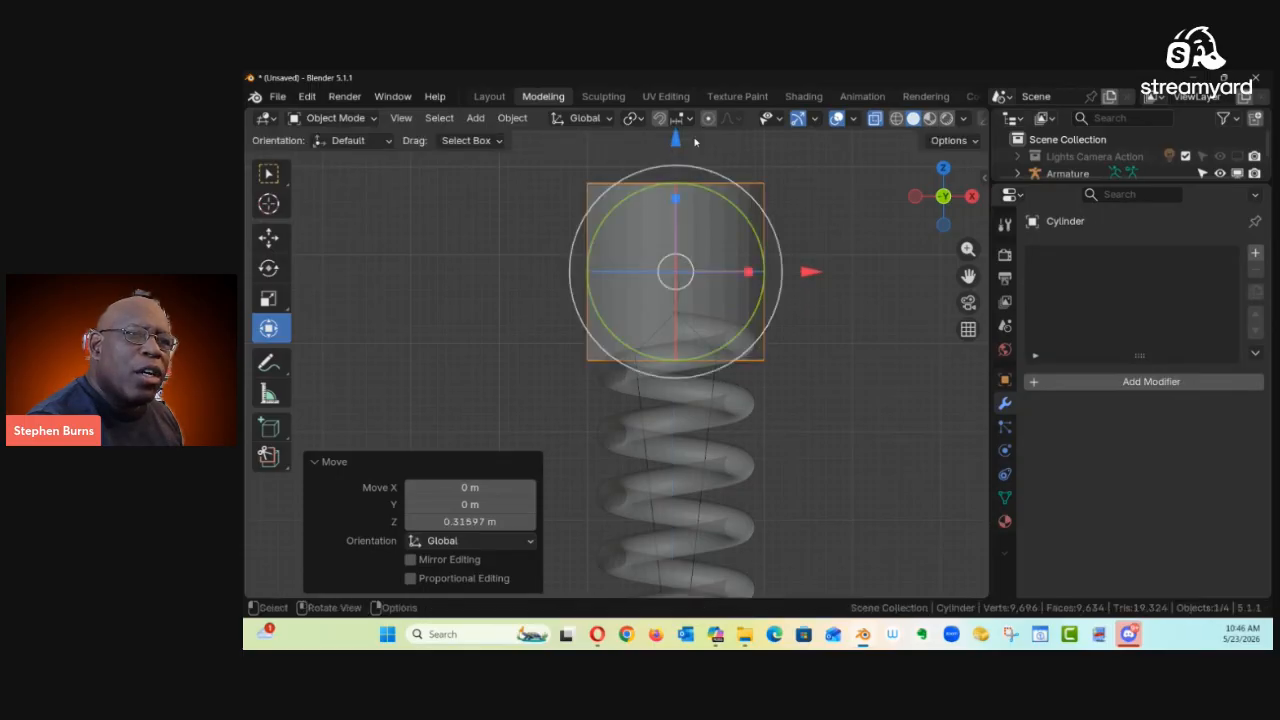
# Step: Apply the rotation and scale of the cylinder
pyautogui.moveTo(827, 268)
pyautogui.keyDown('alt'); pyautogui.keyDown('shift'); pyautogui.mouseDown()
pyautogui.moveTo(806, 335)
pyautogui.moveTo(822, 339)
pyautogui.mouseUp(); pyautogui.keyUp('shift'); pyautogui.keyUp('alt')
pyautogui.hotkey('ctrl', 'a')
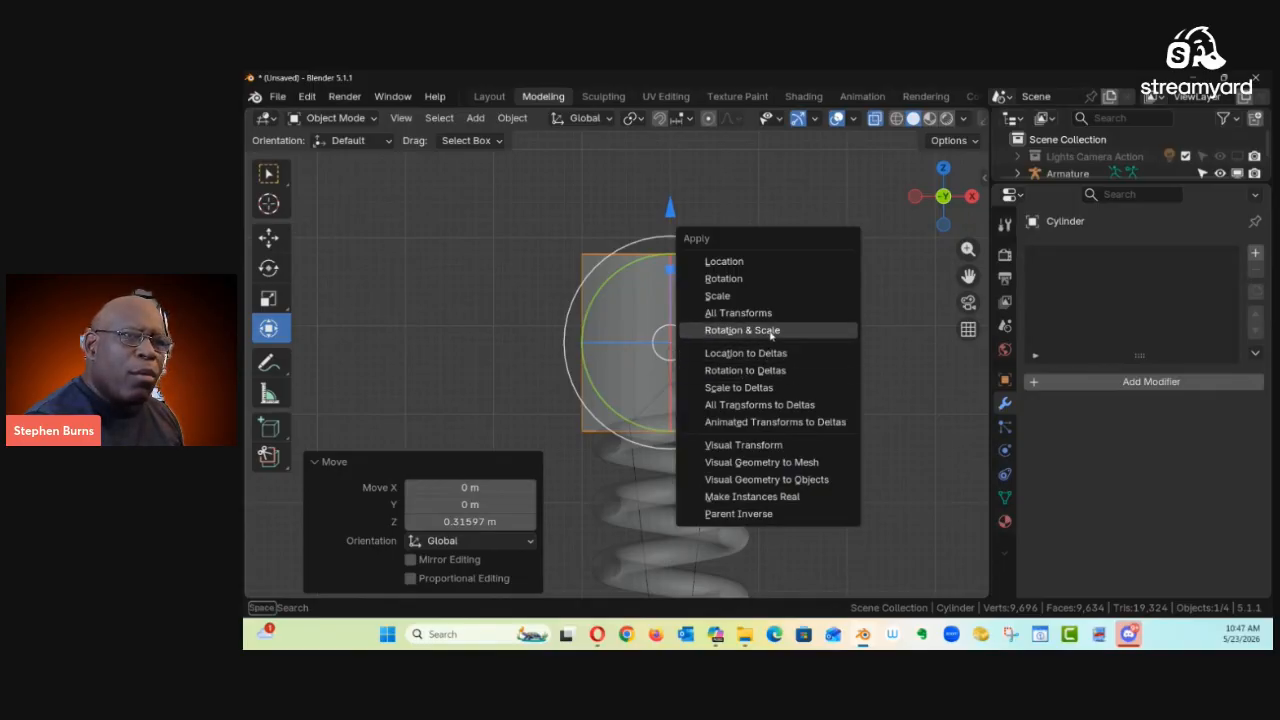
pyautogui.click(765, 332)
# Step: In Edit Mode, lower the cylinder's top face along Z to shorten it to roughly 60% of its height, and return to Object Mode
pyautogui.hotkey('ctrl', 'Tab')
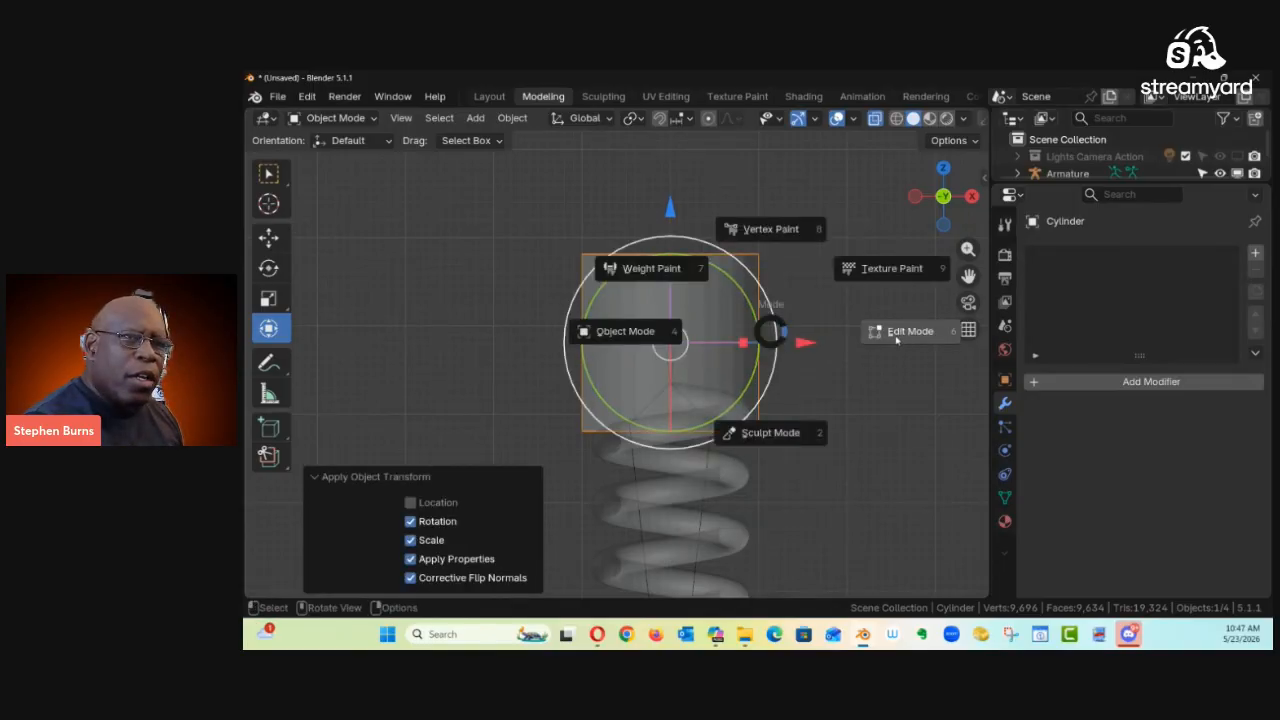
pyautogui.click(903, 339)
pyautogui.press('3')
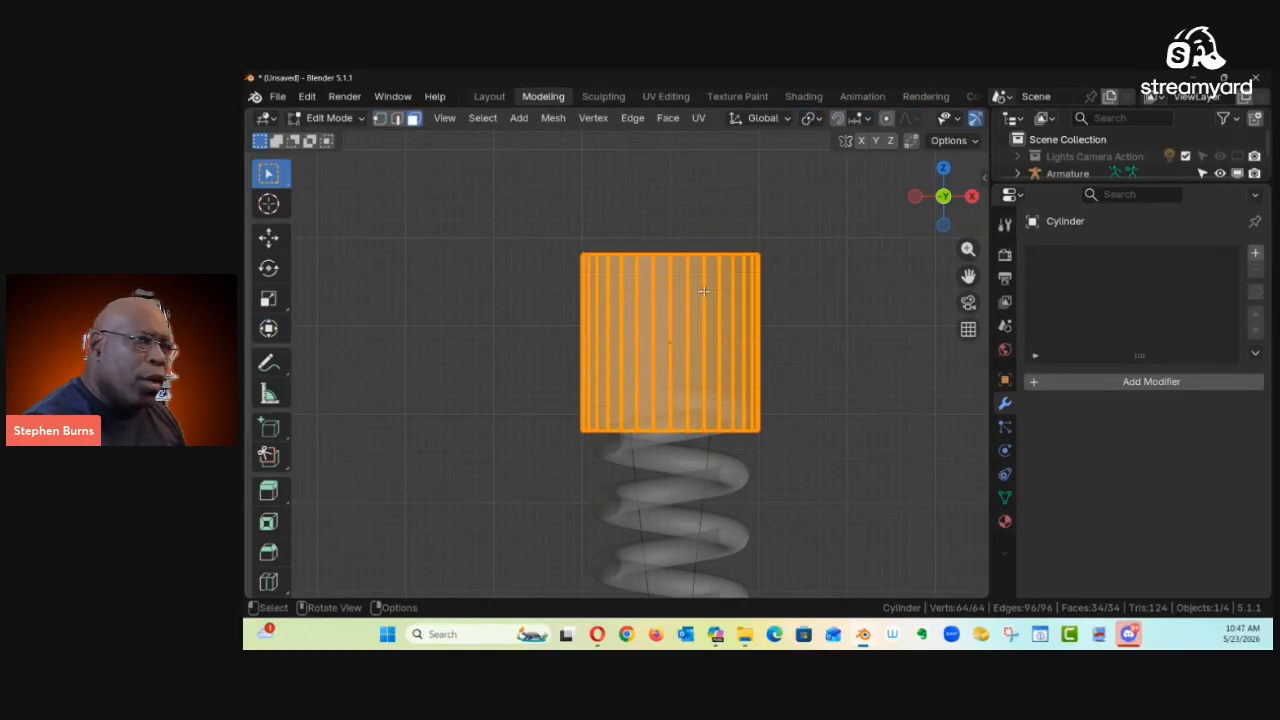
pyautogui.moveTo(532, 213); pyautogui.dragTo(956, 290)
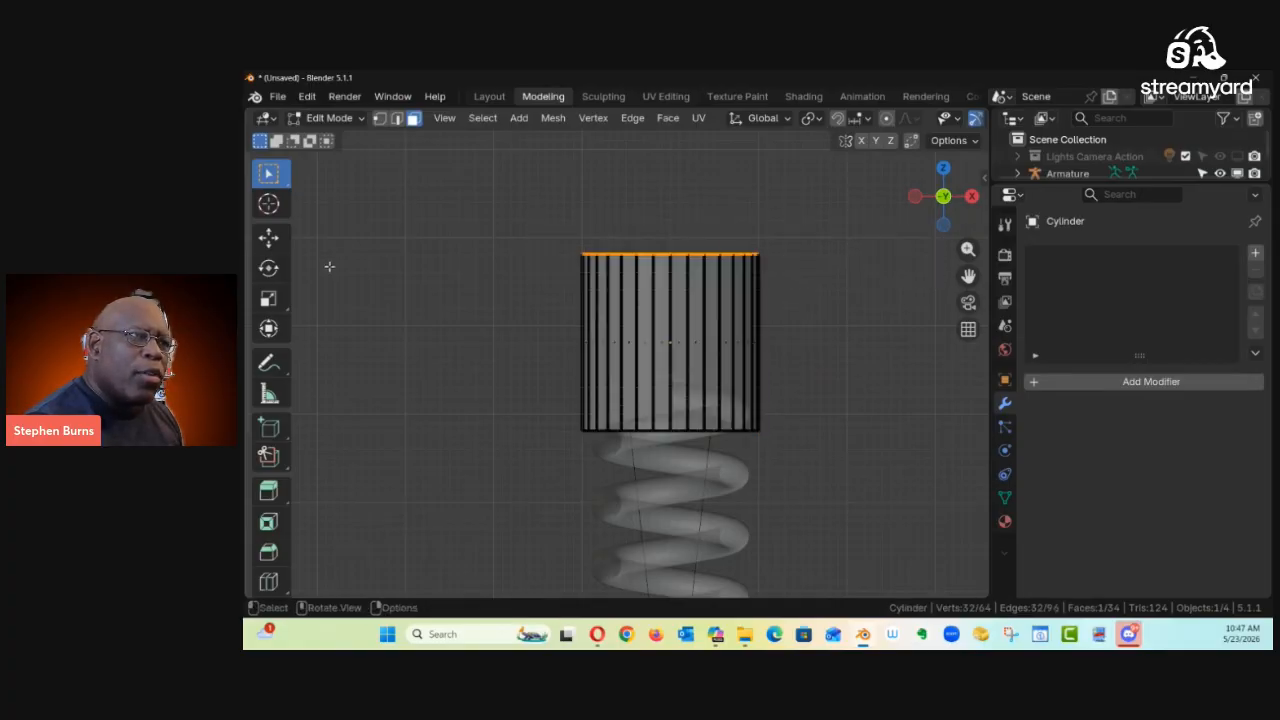
pyautogui.click(268, 236)
pyautogui.moveTo(668, 162); pyautogui.dragTo(691, 268)
pyautogui.moveTo(702, 256)
pyautogui.mouseDown()
pyautogui.moveTo(723, 229)
pyautogui.moveTo(720, 250)
pyautogui.mouseUp()
pyautogui.hotkey('ctrl', 'Tab')
pyautogui.click(545, 330)
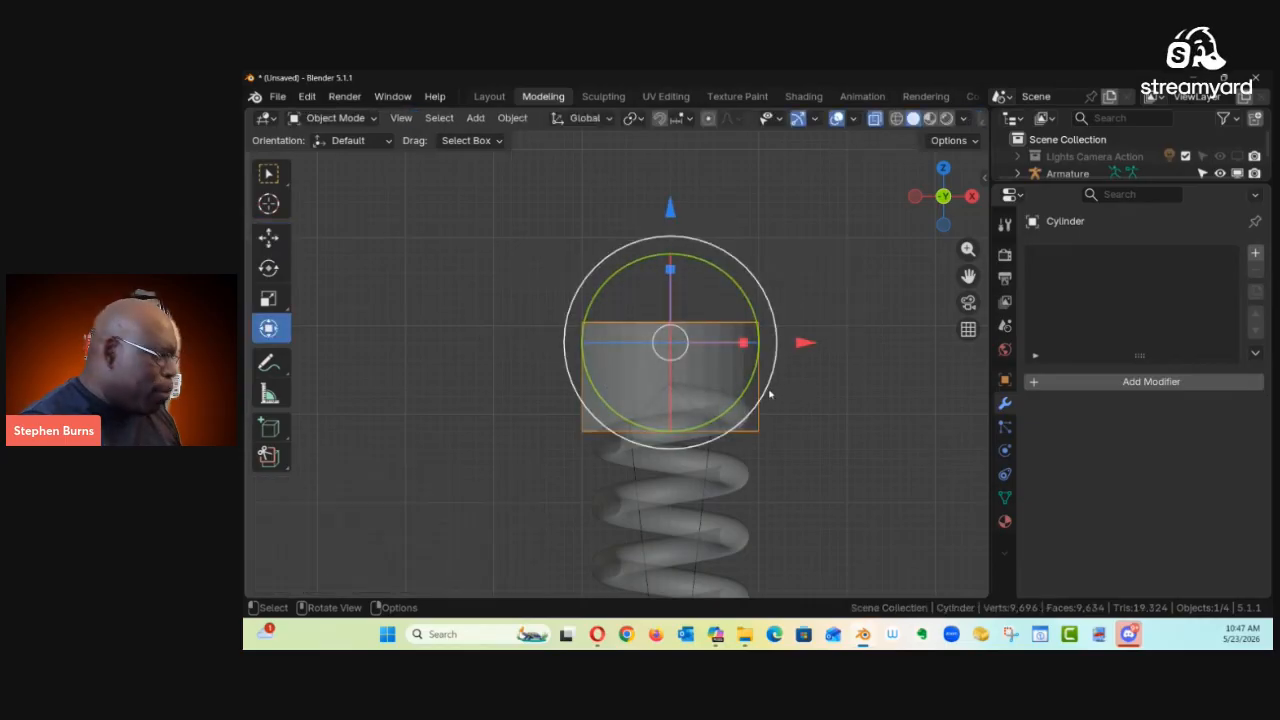
# Step: In Edit Mode, bevel the cylinder's top and bottom edge loops with one segment and a width of about 0.1 m
pyautogui.hotkey('ctrl', 'Tab')
pyautogui.click(897, 390)
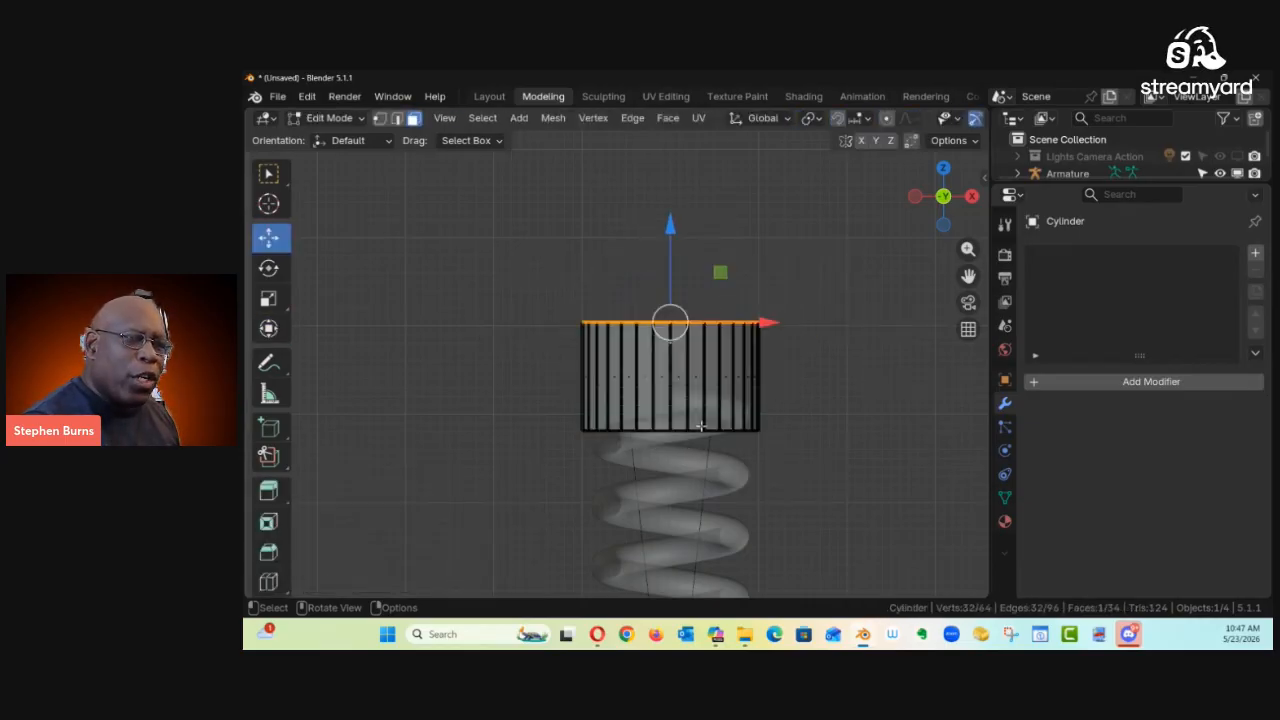
pyautogui.press('2')
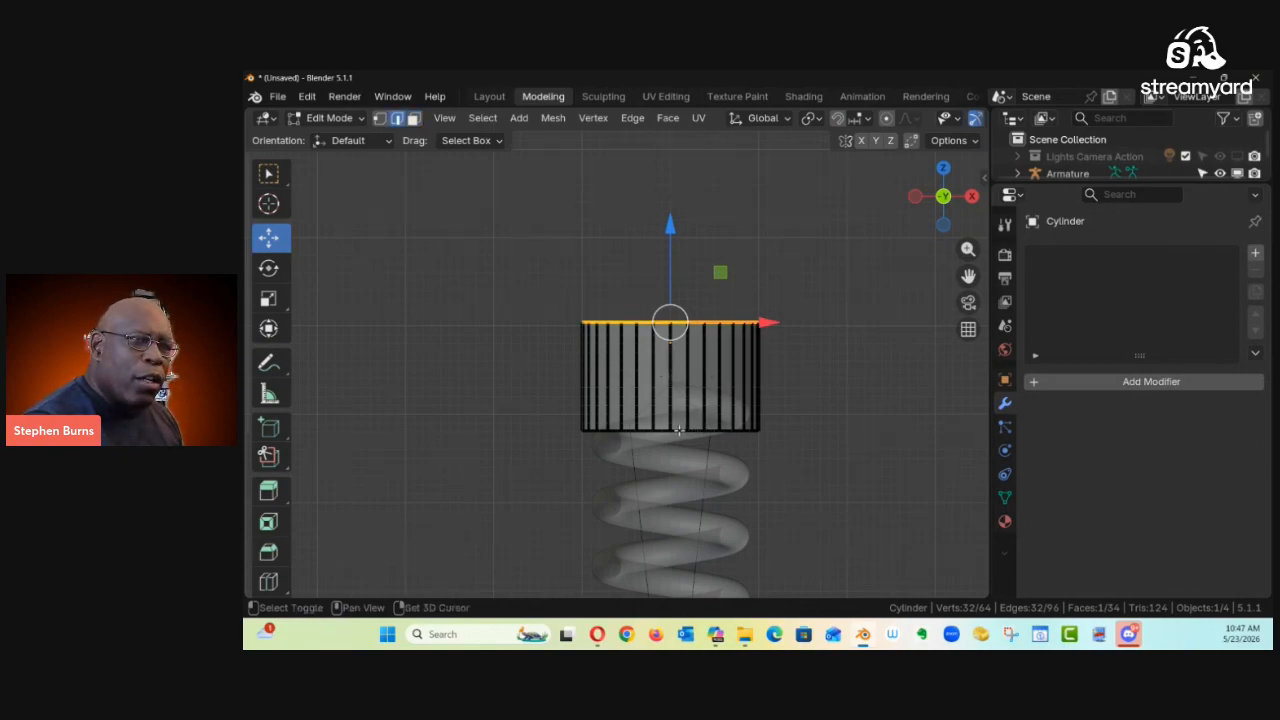
pyautogui.keyDown('alt'); pyautogui.keyDown('shift'); pyautogui.click(680, 430); pyautogui.keyUp('shift'); pyautogui.keyUp('alt')
pyautogui.moveTo(680, 430); pyautogui.dragTo(750, 416, button='middle')
pyautogui.scroll(2, 760, 400)
pyautogui.hotkey('ctrl', 'b')
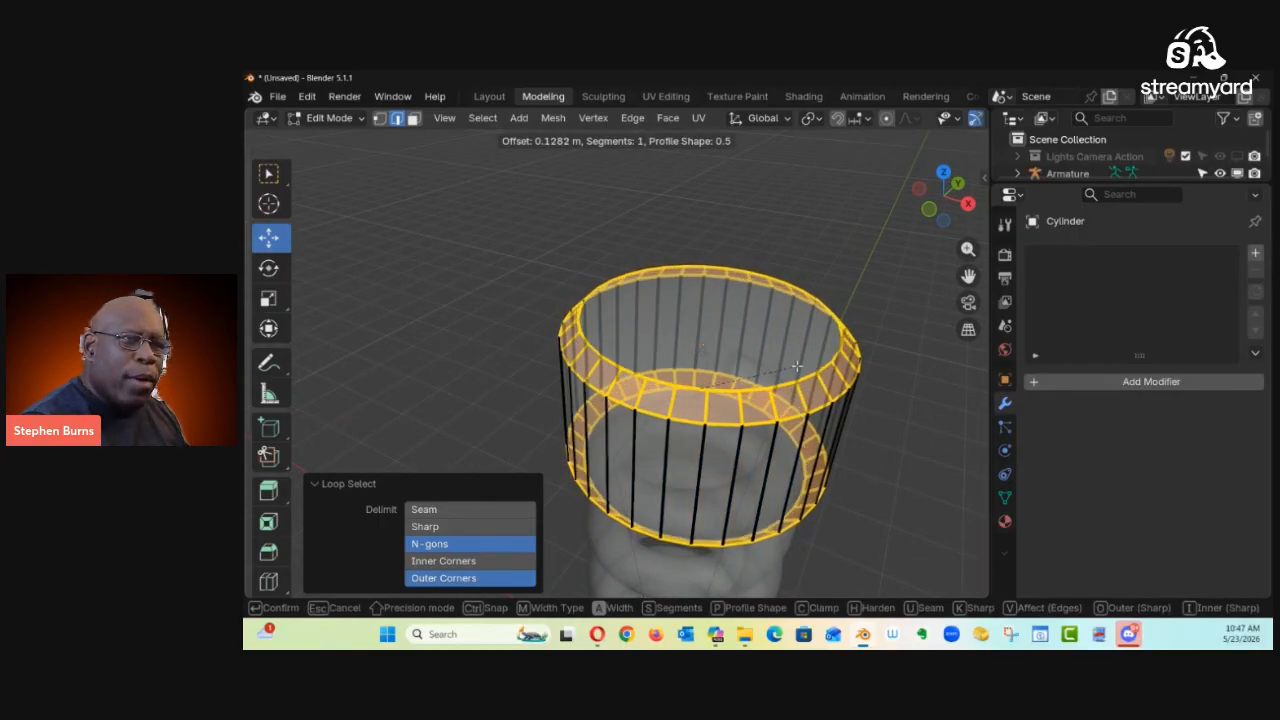
pyautogui.click(773, 378)
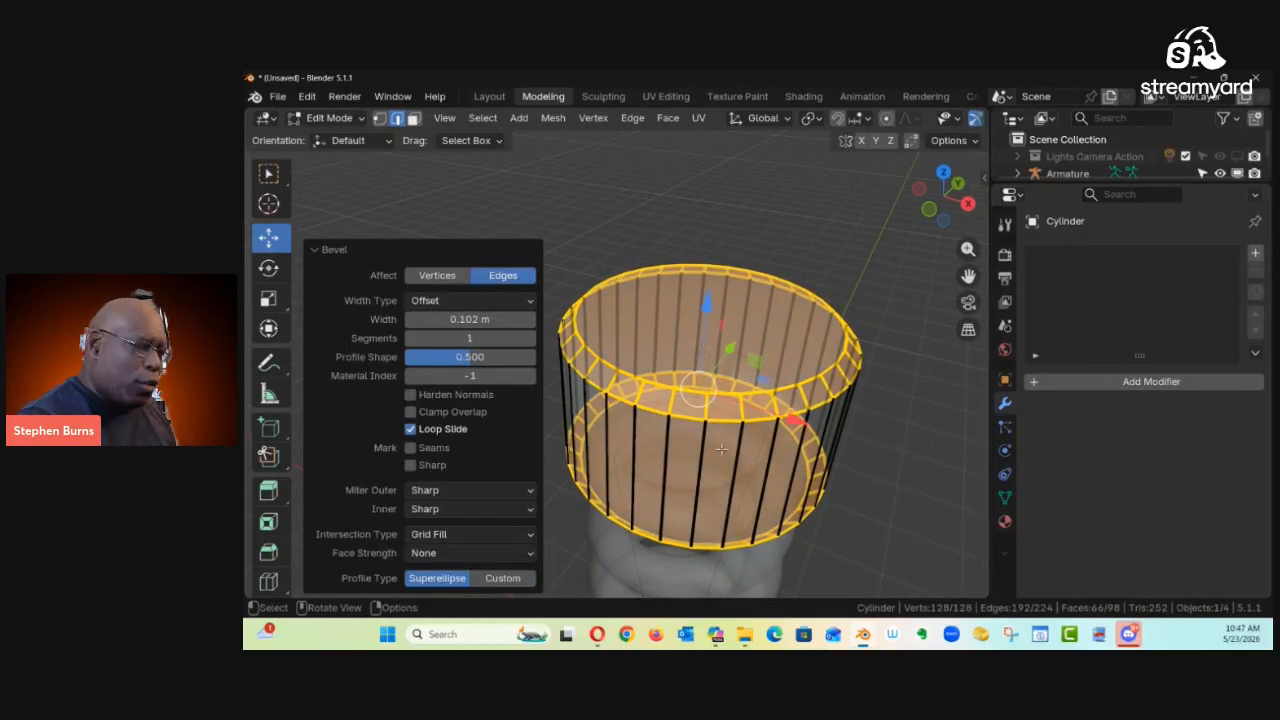
# Step: Turn off X-ray and return the beveled cylinder to Object Mode
pyautogui.moveTo(708, 475); pyautogui.dragTo(650, 484, button='middle')
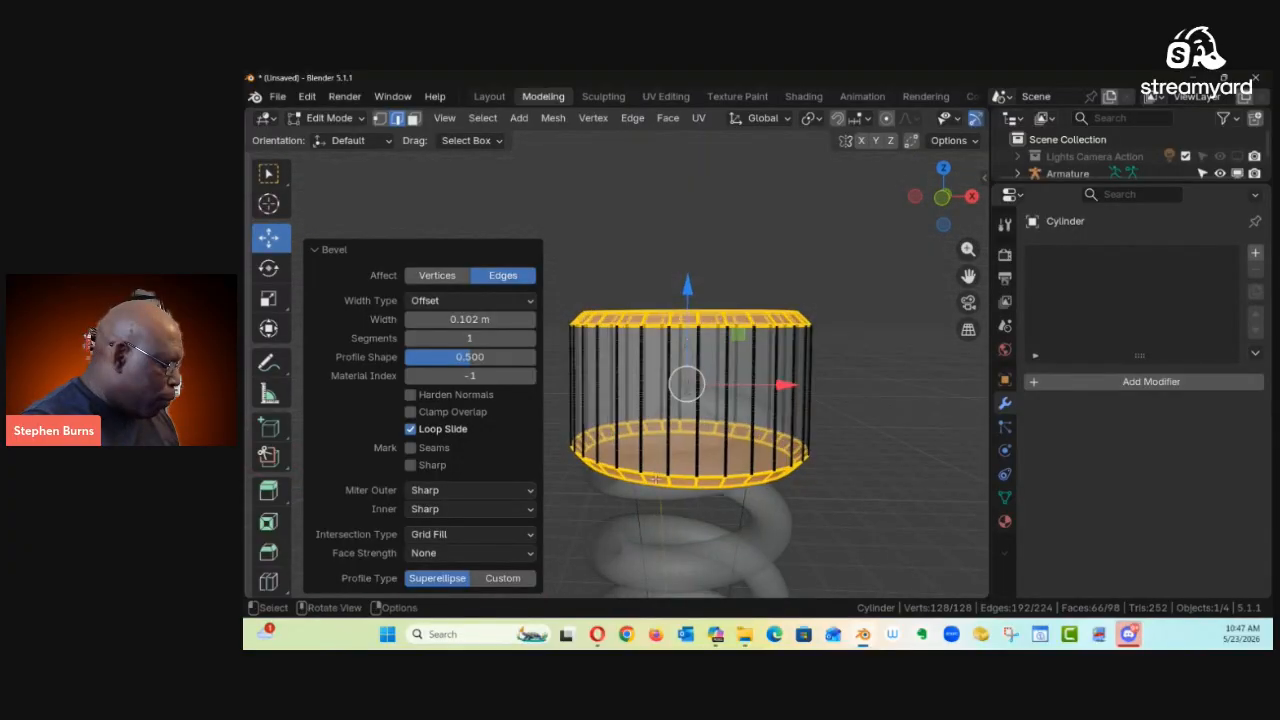
pyautogui.hotkey('alt', 'z')
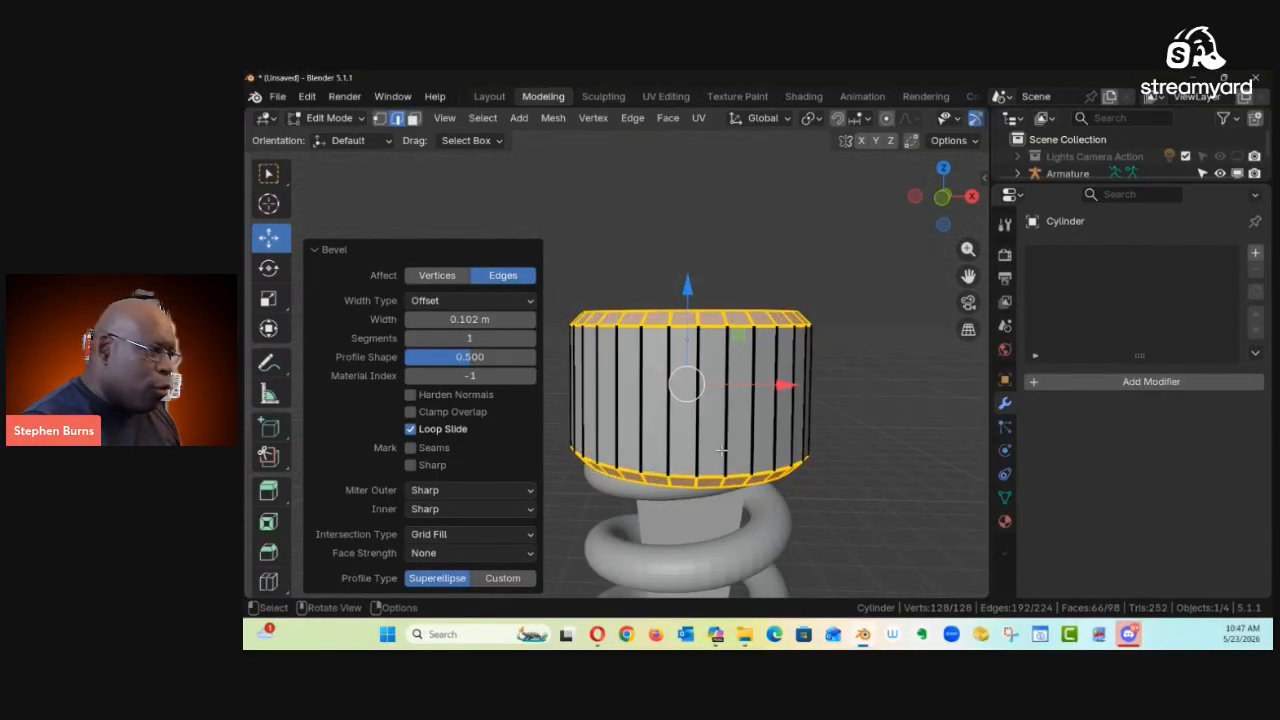
pyautogui.hotkey('ctrl', 'Tab')
pyautogui.click(586, 470)
# Step: Select the armature inside the spring and turn on X-ray to show its bones through the meshes
pyautogui.scroll(-2, 753, 455)
pyautogui.moveTo(753, 455); pyautogui.dragTo(744, 331, button='middle')
pyautogui.keyDown('alt'); pyautogui.moveTo(744, 335); pyautogui.dragTo(698, 507); pyautogui.keyUp('alt')
pyautogui.moveTo(698, 507)
pyautogui.mouseDown(button='middle')
pyautogui.moveTo(680, 525)
pyautogui.moveTo(563, 503)
pyautogui.moveTo(654, 509)
pyautogui.moveTo(713, 467)
pyautogui.moveTo(698, 445)
pyautogui.moveTo(695, 470)
pyautogui.moveTo(700, 440)
pyautogui.moveTo(665, 445)
pyautogui.moveTo(687, 428)
pyautogui.moveTo(705, 514)
pyautogui.moveTo(702, 496)
pyautogui.mouseUp(button='middle')
pyautogui.click(690, 445)
pyautogui.moveTo(737, 308)
pyautogui.mouseDown(button='middle')
pyautogui.moveTo(741, 319)
pyautogui.moveTo(695, 337)
pyautogui.moveTo(722, 313)
pyautogui.mouseUp(button='middle')
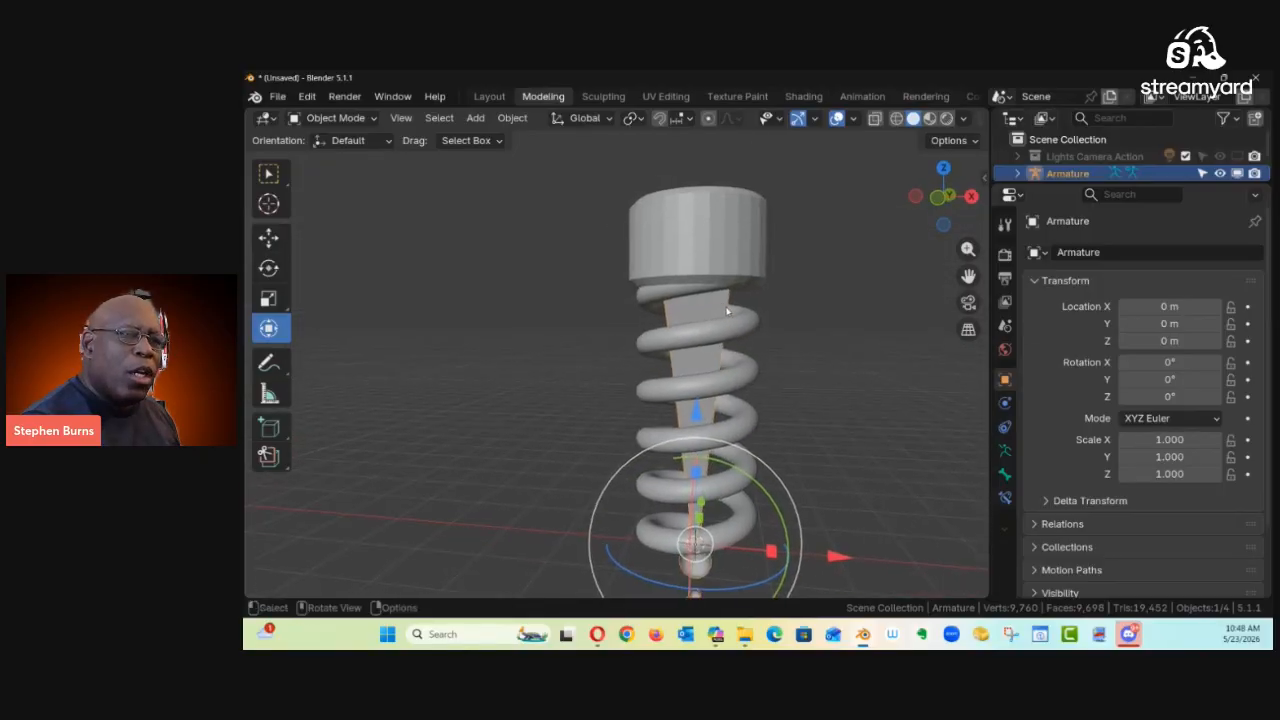
pyautogui.hotkey('alt', 'z')
pyautogui.scroll(1, 722, 216)
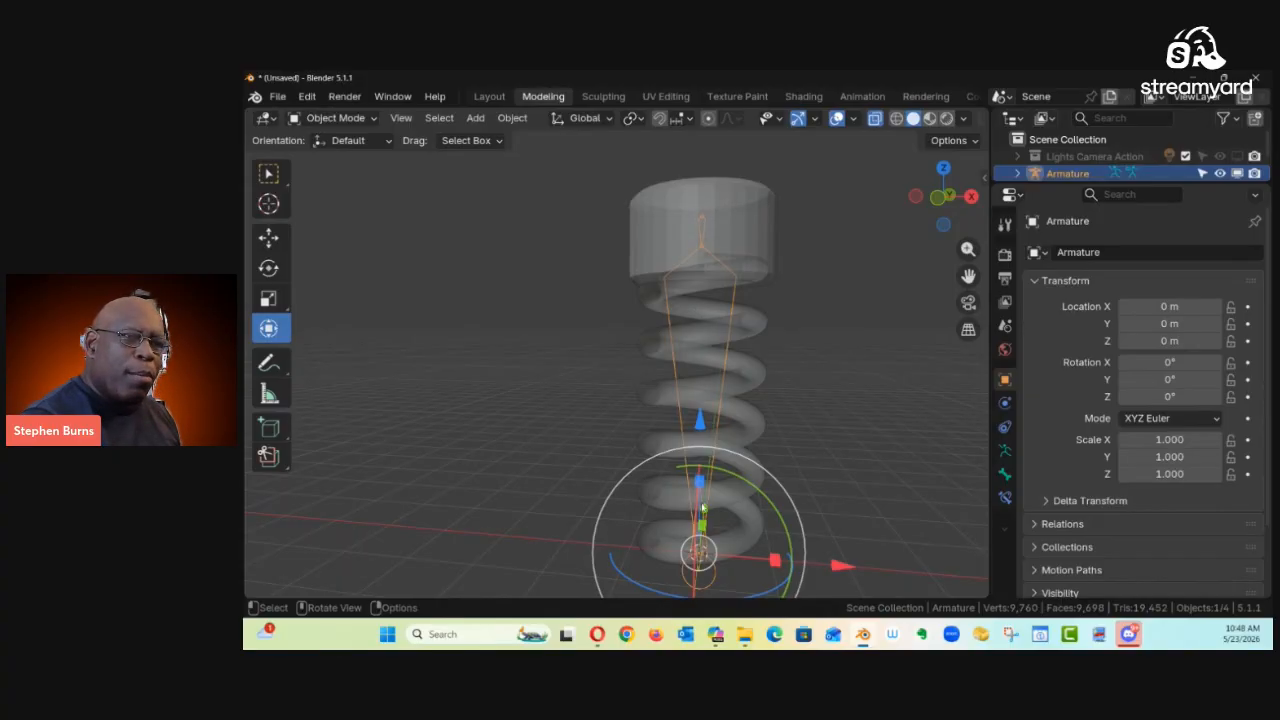
# Step: Put the armature into Edit Mode with its lower bones at the spring's base in view
pyautogui.keyDown('shift'); pyautogui.moveTo(693, 478); pyautogui.dragTo(696, 337, button='middle'); pyautogui.keyUp('shift')
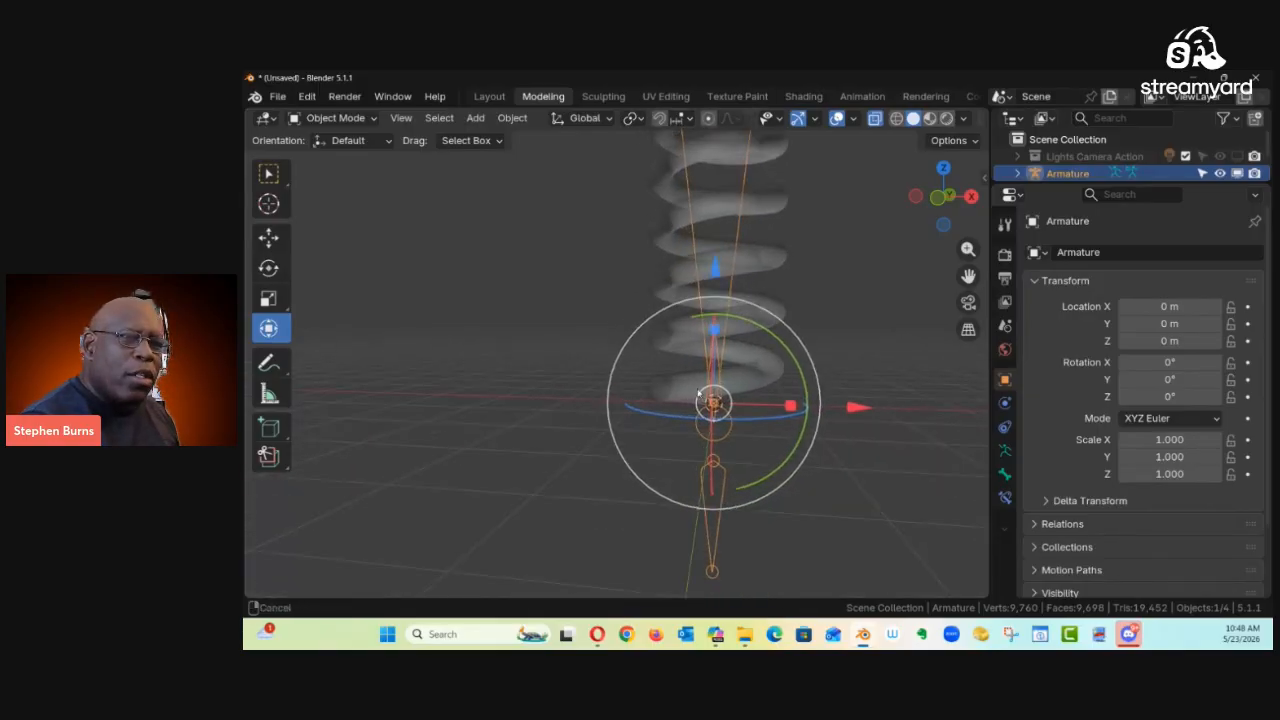
pyautogui.keyDown('ctrl'); pyautogui.moveTo(700, 401); pyautogui.dragTo(717, 352, button='middle'); pyautogui.keyUp('ctrl')
pyautogui.keyDown('shift'); pyautogui.moveTo(732, 458); pyautogui.dragTo(682, 467, button='middle'); pyautogui.keyUp('shift')
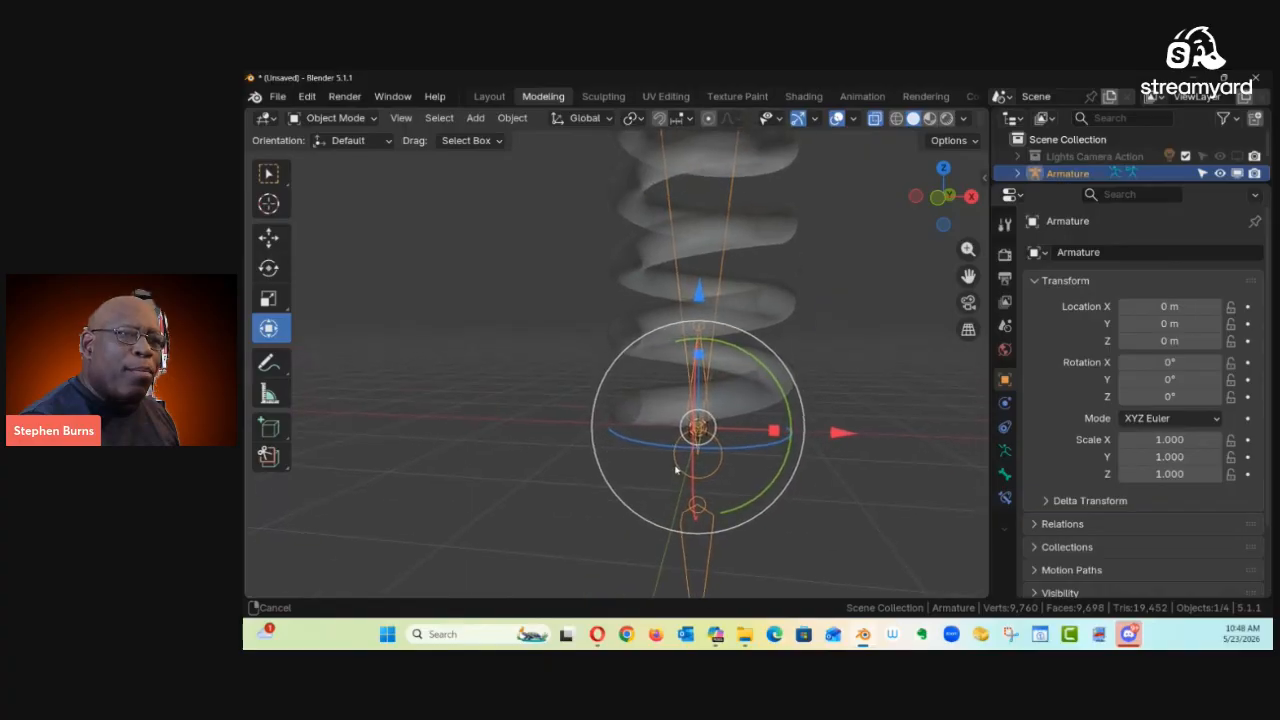
pyautogui.moveTo(684, 518); pyautogui.dragTo(667, 337, button='middle')
pyautogui.hotkey('ctrl', 'Tab')
pyautogui.click(900, 458)
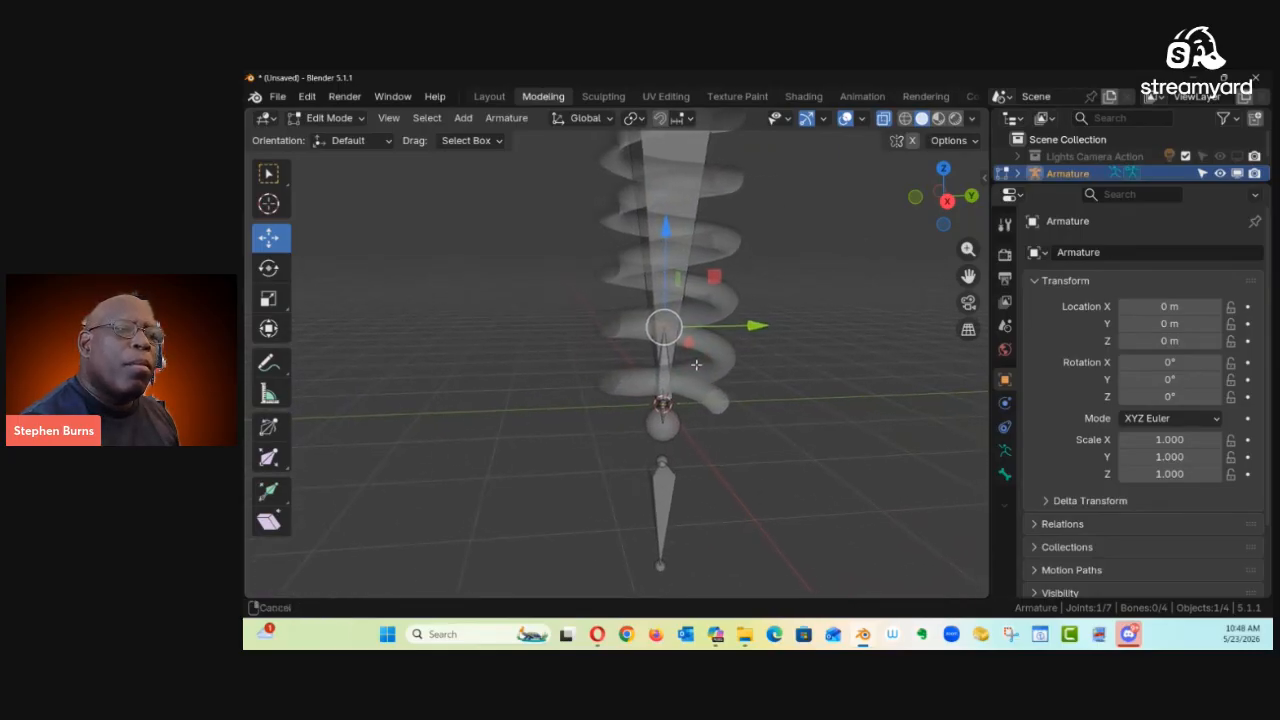
# Step: Swing the loose end of the small bone at the spring's base outward and detach that bone from its parent
pyautogui.moveTo(668, 330); pyautogui.dragTo(749, 447)
pyautogui.moveTo(725, 485); pyautogui.dragTo(690, 428, button='middle')
pyautogui.click(699, 436)
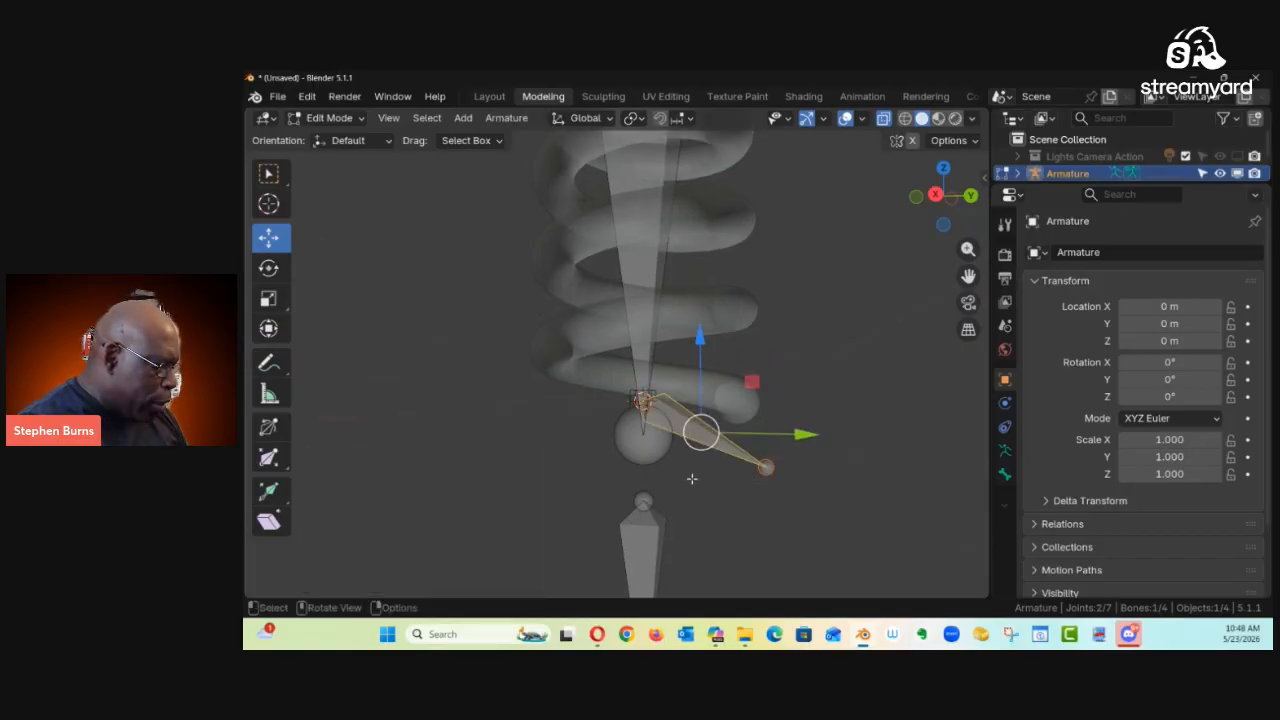
pyautogui.hotkey('alt', 'p')
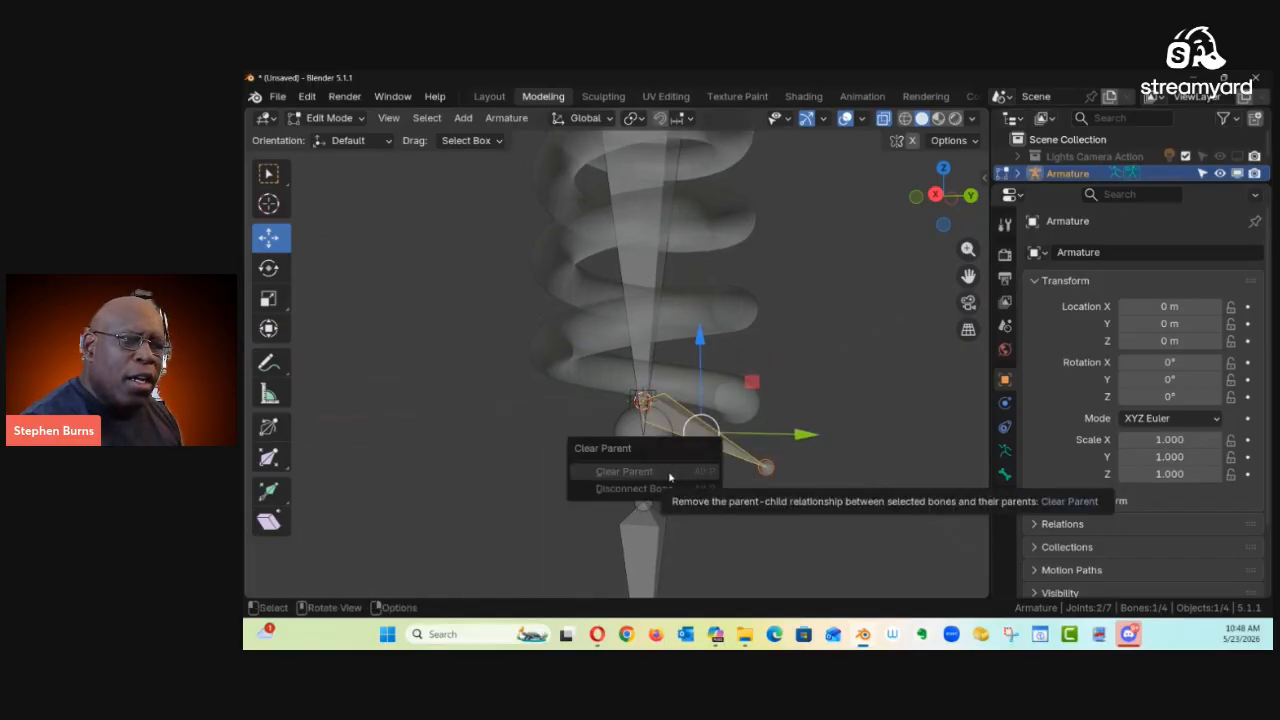
pyautogui.click(700, 489)
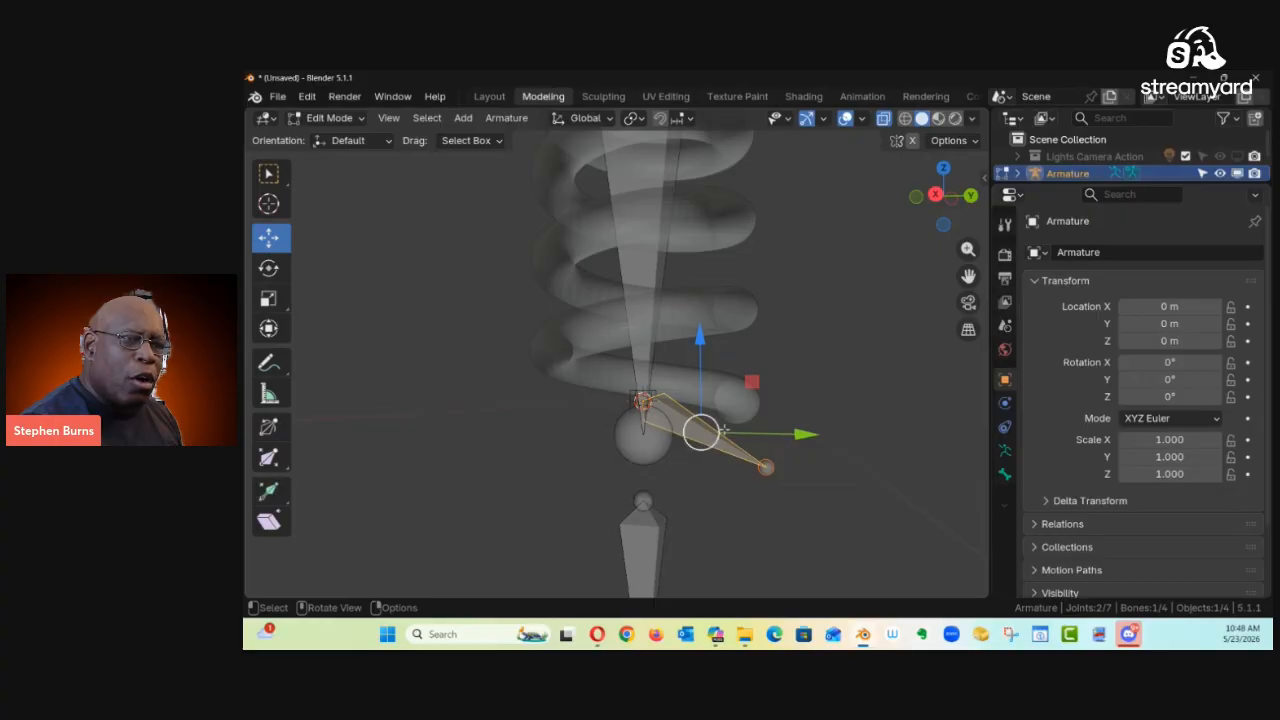
# Step: Move the detached small bone clear of the spring and delete it from the armature
pyautogui.press('g')
pyautogui.click(817, 510)
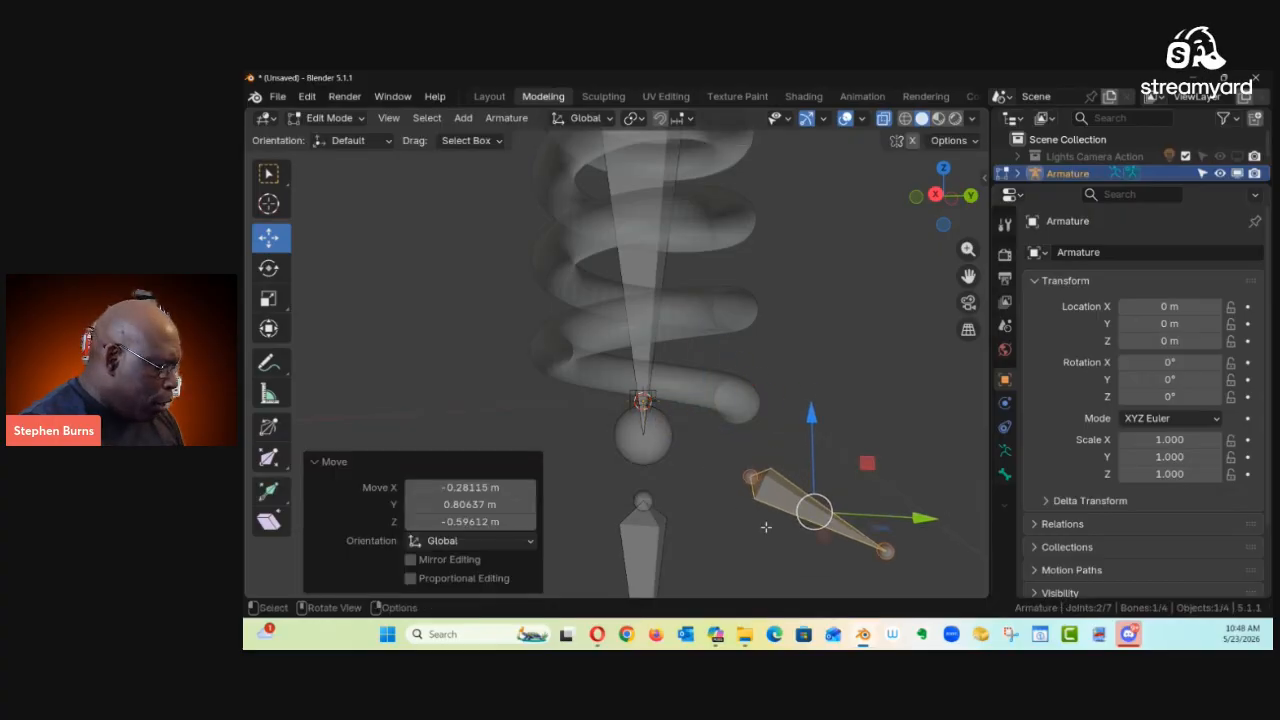
pyautogui.press('x')
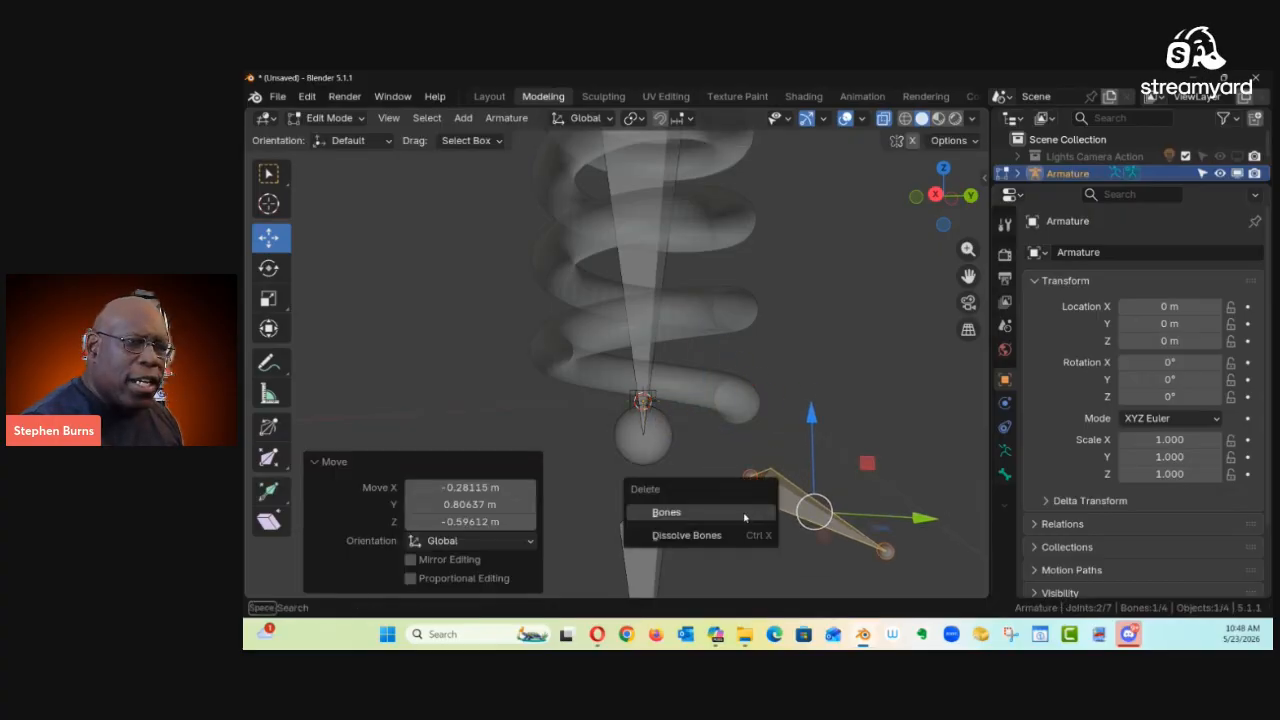
pyautogui.click(696, 516)
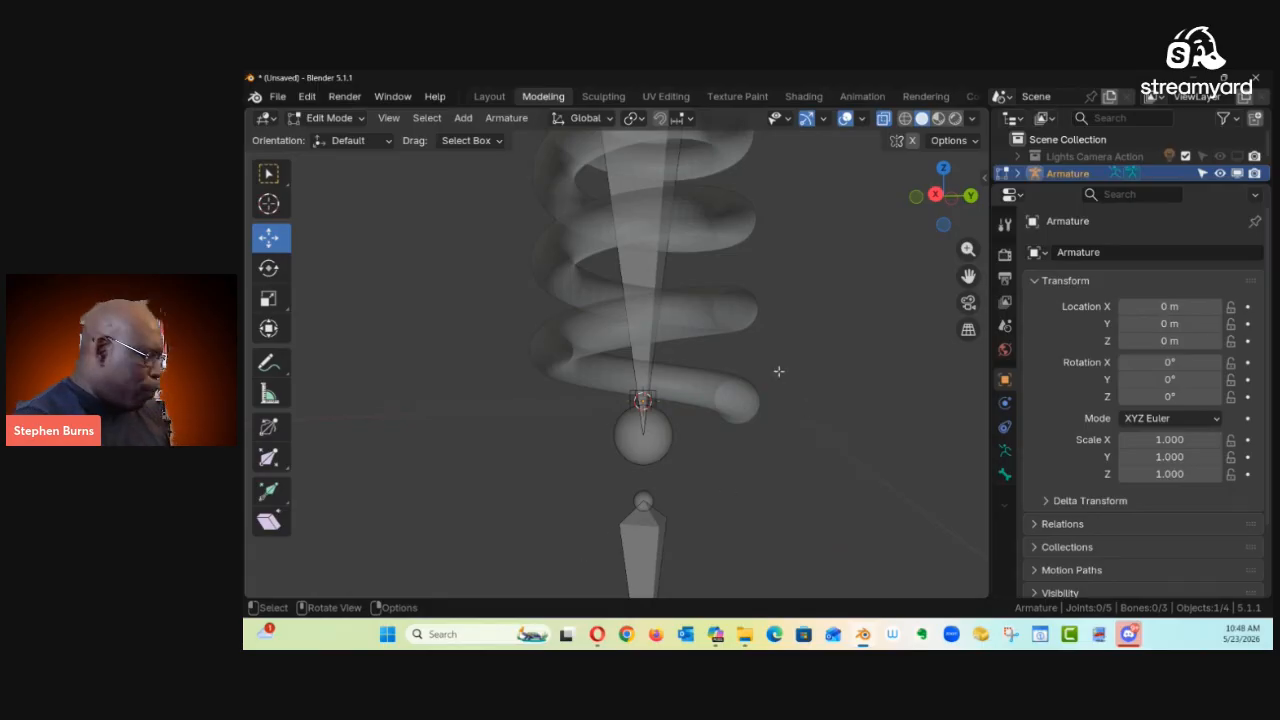
# Step: Enlarge the Outliner and expand the Armature object and its armature data to list the bones
pyautogui.moveTo(736, 427); pyautogui.dragTo(700, 446, button='middle')
pyautogui.keyDown('ctrl'); pyautogui.moveTo(757, 380); pyautogui.dragTo(710, 406, button='middle'); pyautogui.keyUp('ctrl')
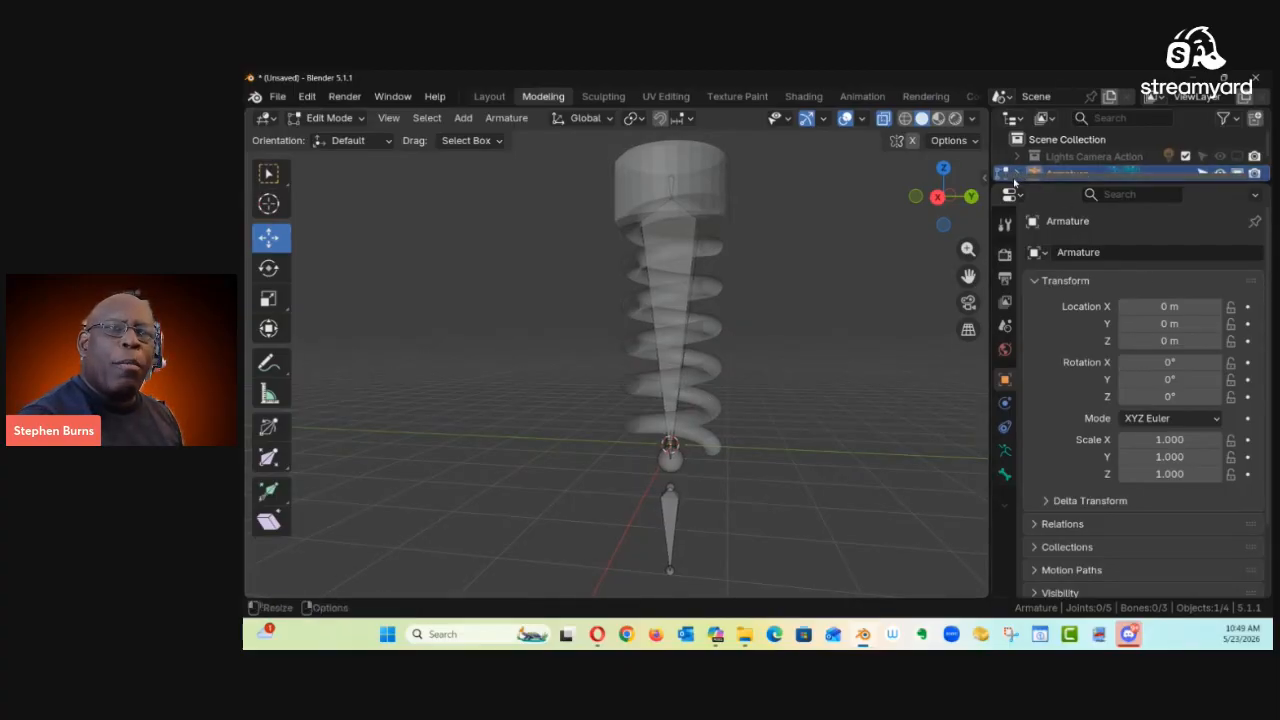
pyautogui.moveTo(1055, 184); pyautogui.dragTo(1034, 366)
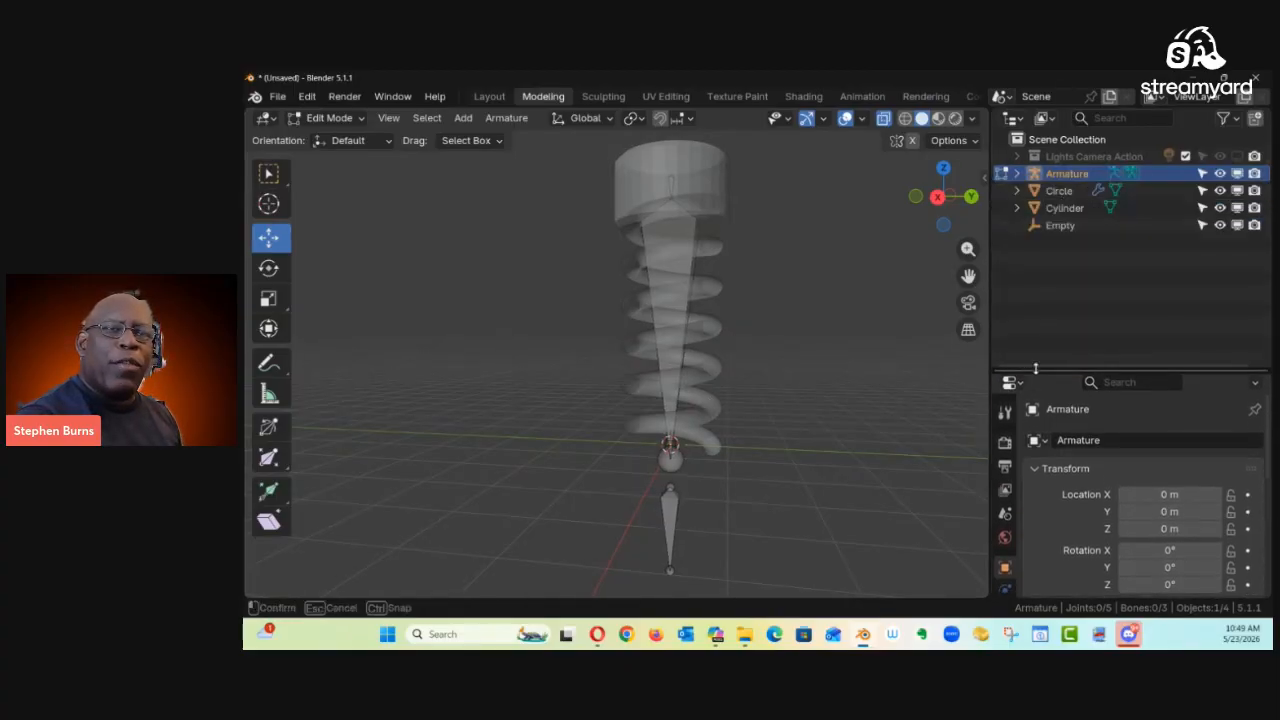
pyautogui.click(1016, 174)
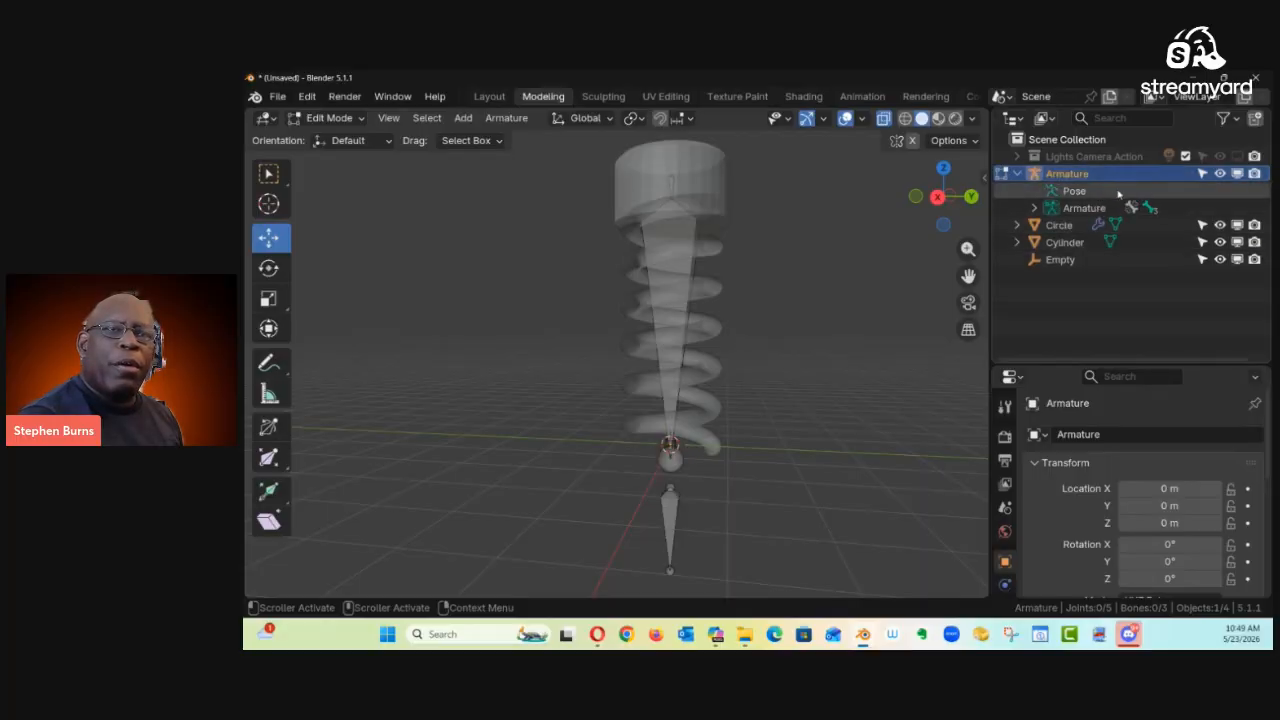
pyautogui.click(1035, 208)
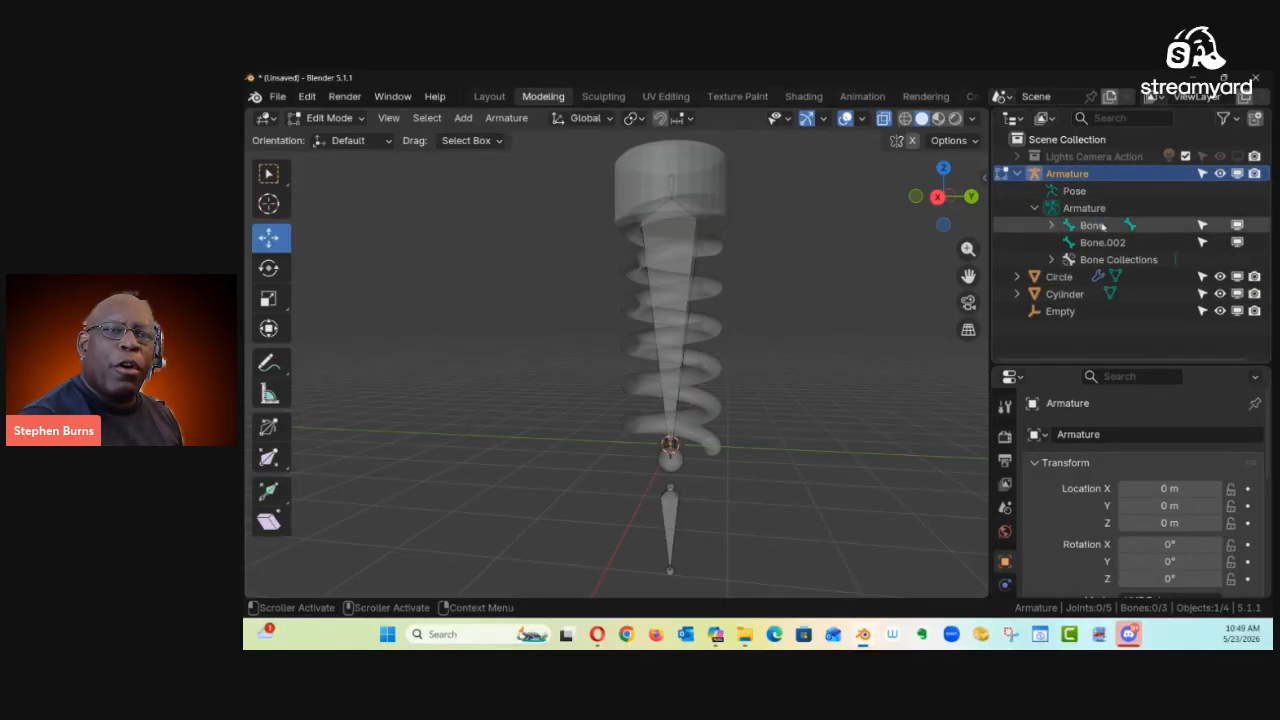
# Step: Select Bone, Bone.002 and Bone Collections in the Outliner to check which part of the rig each entry represents
pyautogui.click(1100, 226)
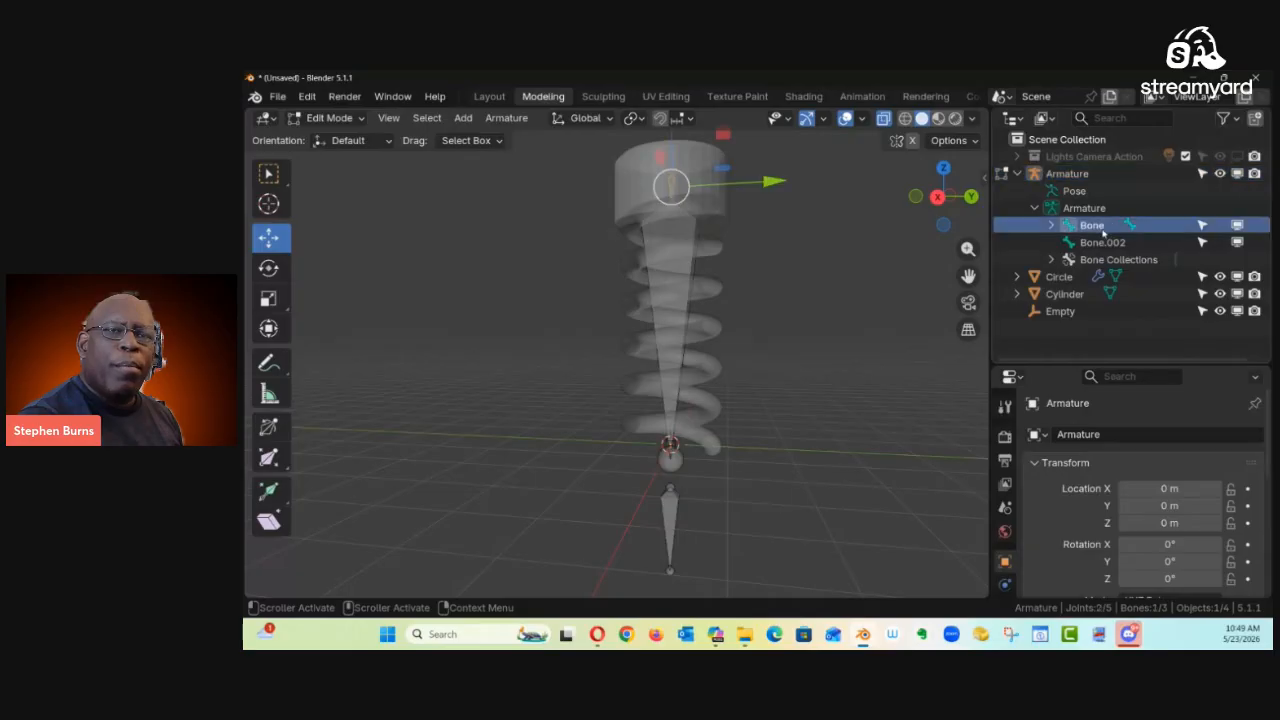
pyautogui.click(1100, 243)
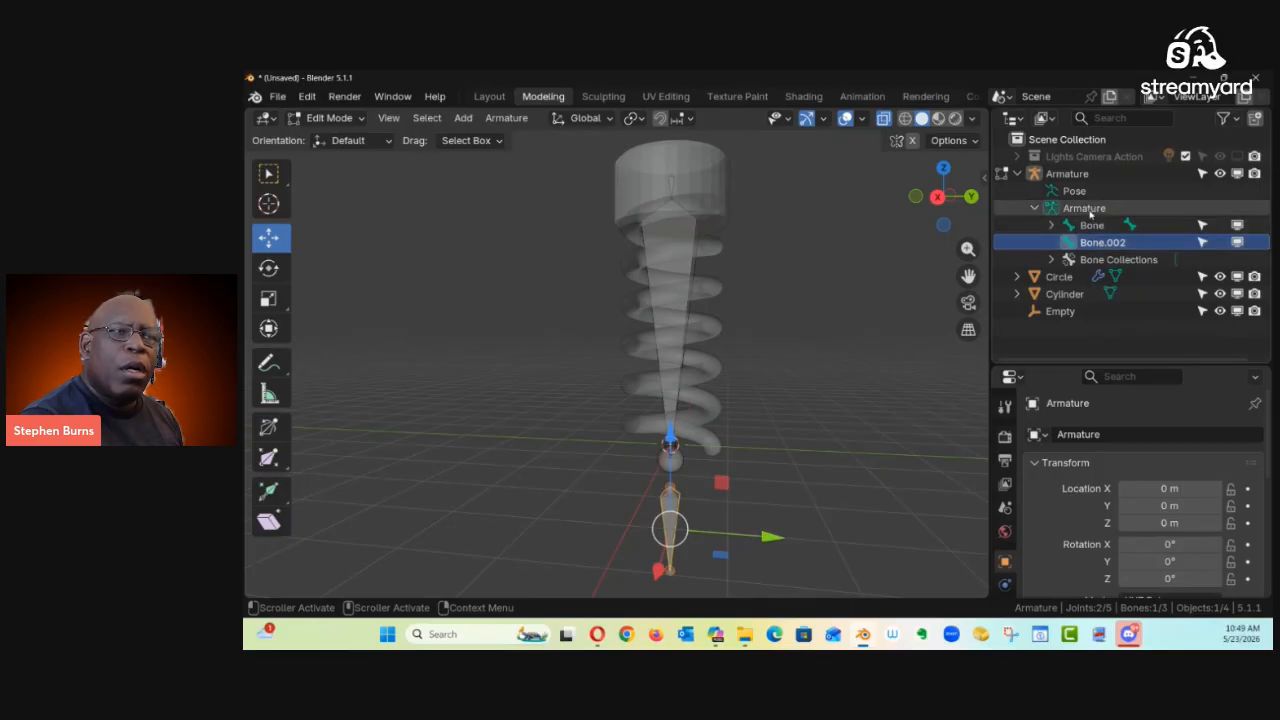
pyautogui.click(1090, 212)
pyautogui.click(1093, 228)
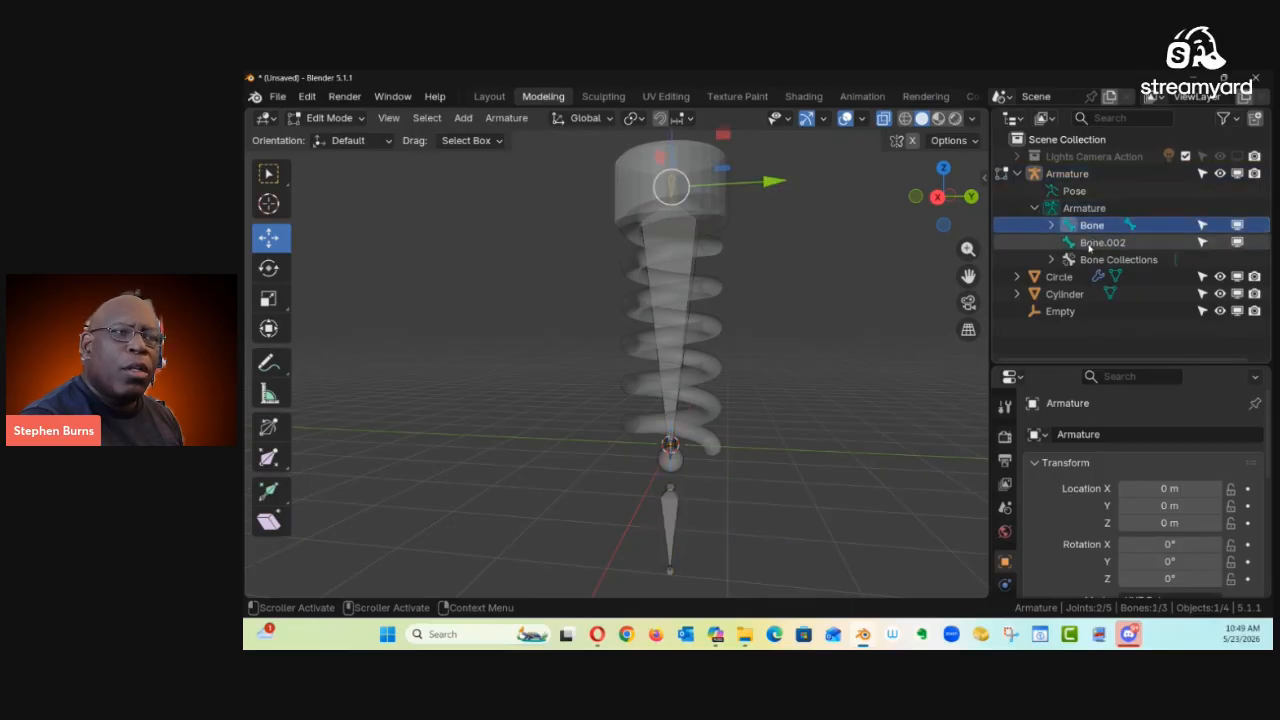
pyautogui.click(1092, 245)
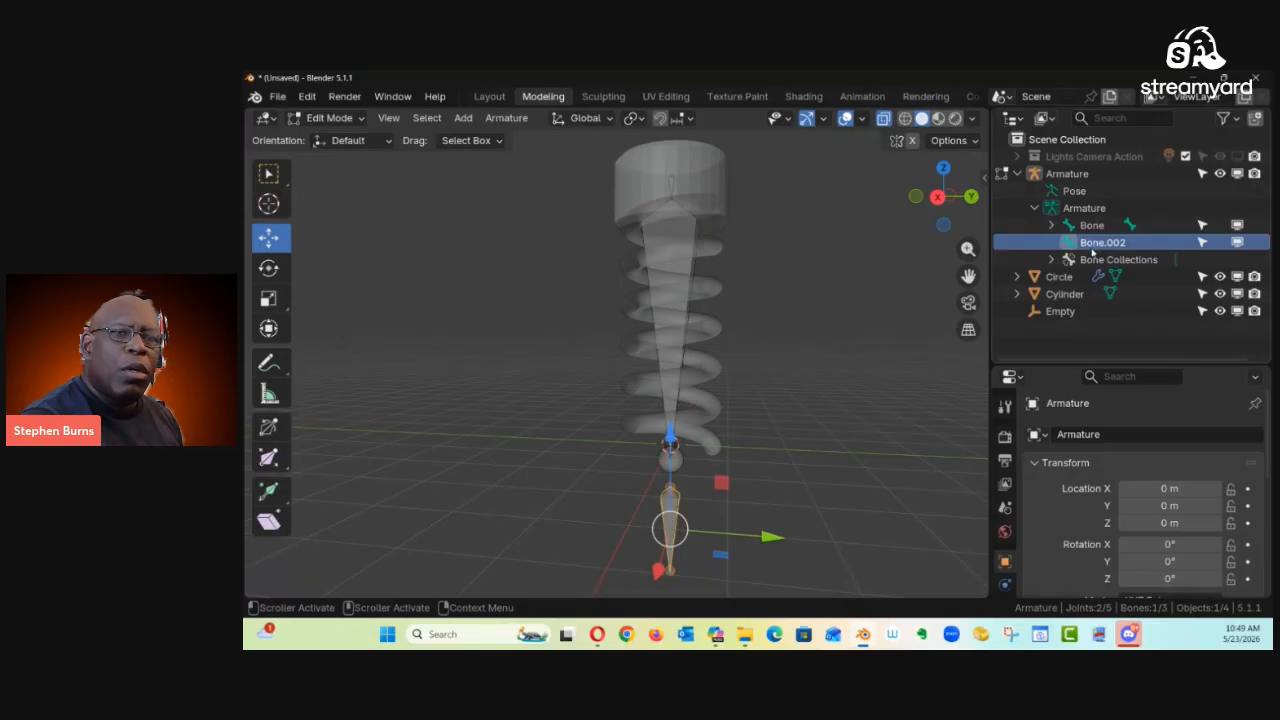
pyautogui.click(1095, 260)
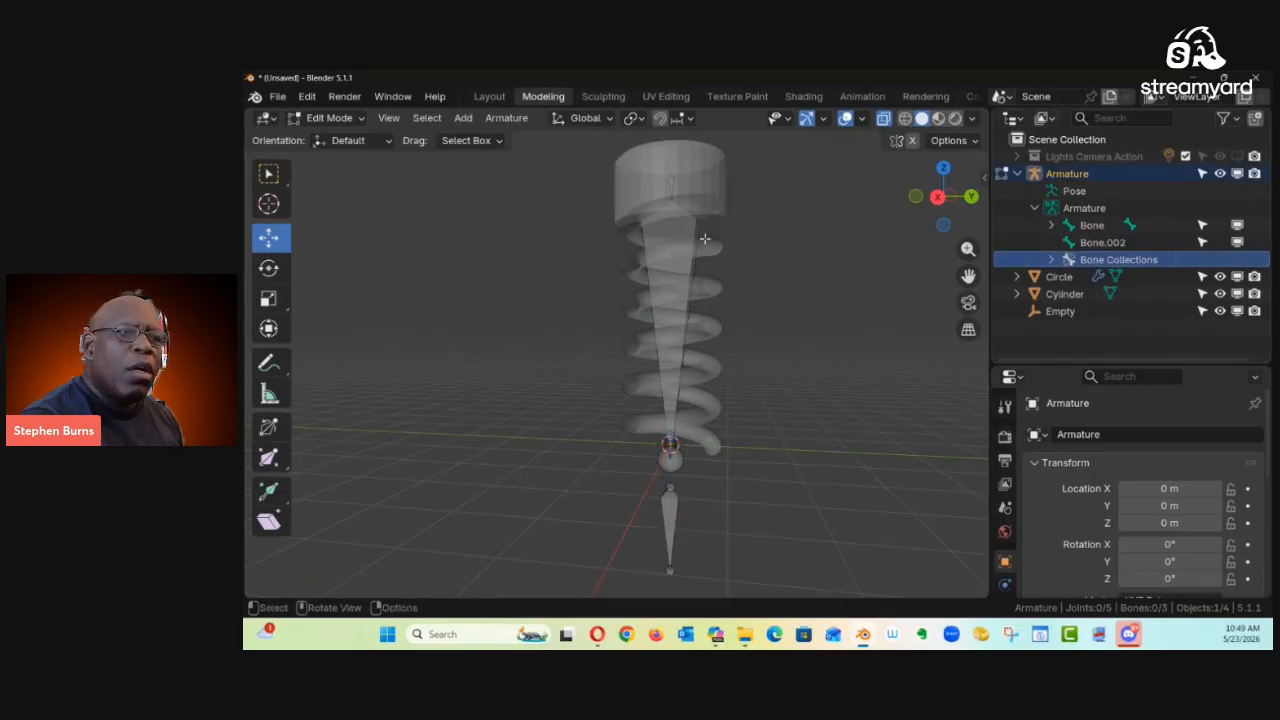
# Step: Select each bone on the model in turn, ending with the long middle bone, and reveal its entry in the Outliner
pyautogui.click(670, 259)
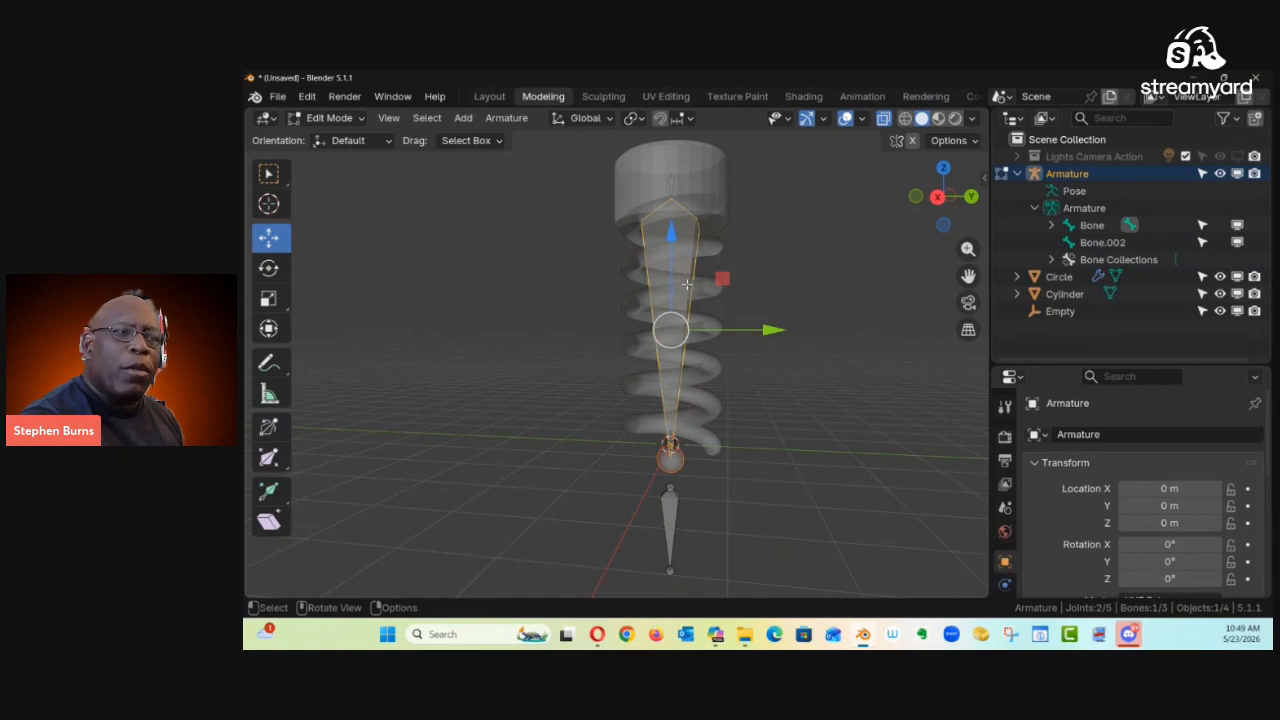
pyautogui.click(673, 503)
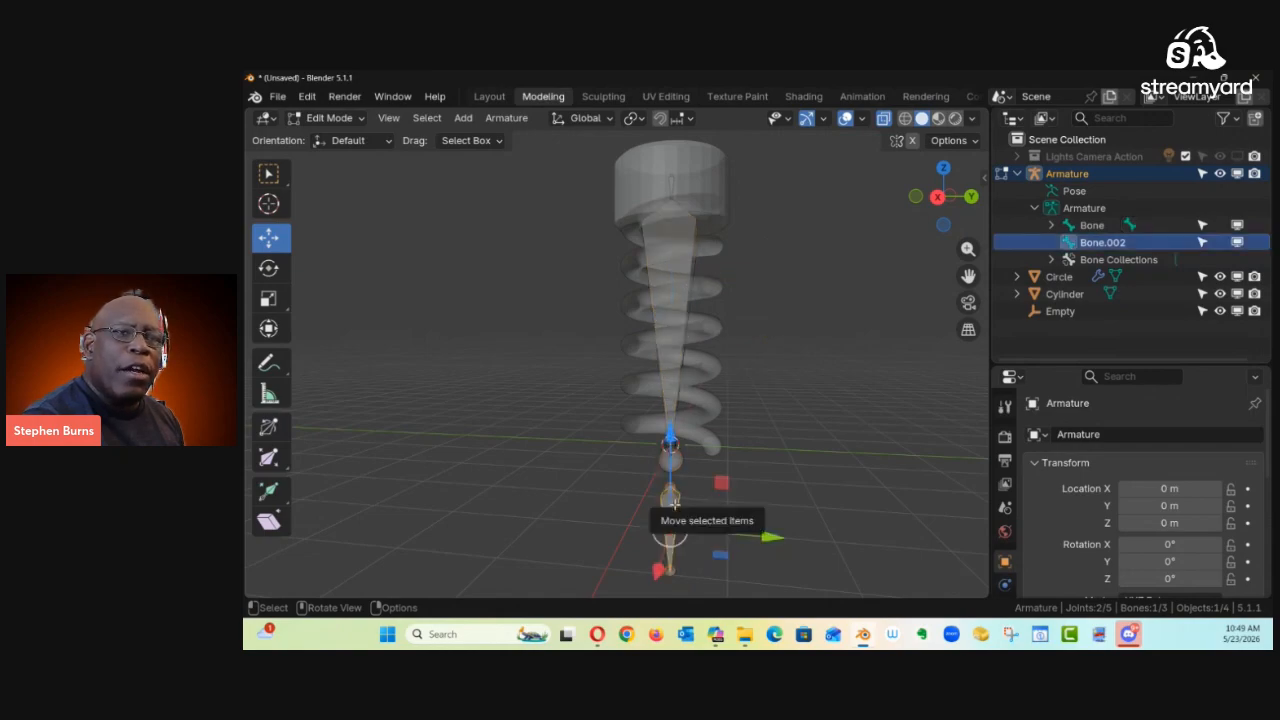
pyautogui.click(665, 188)
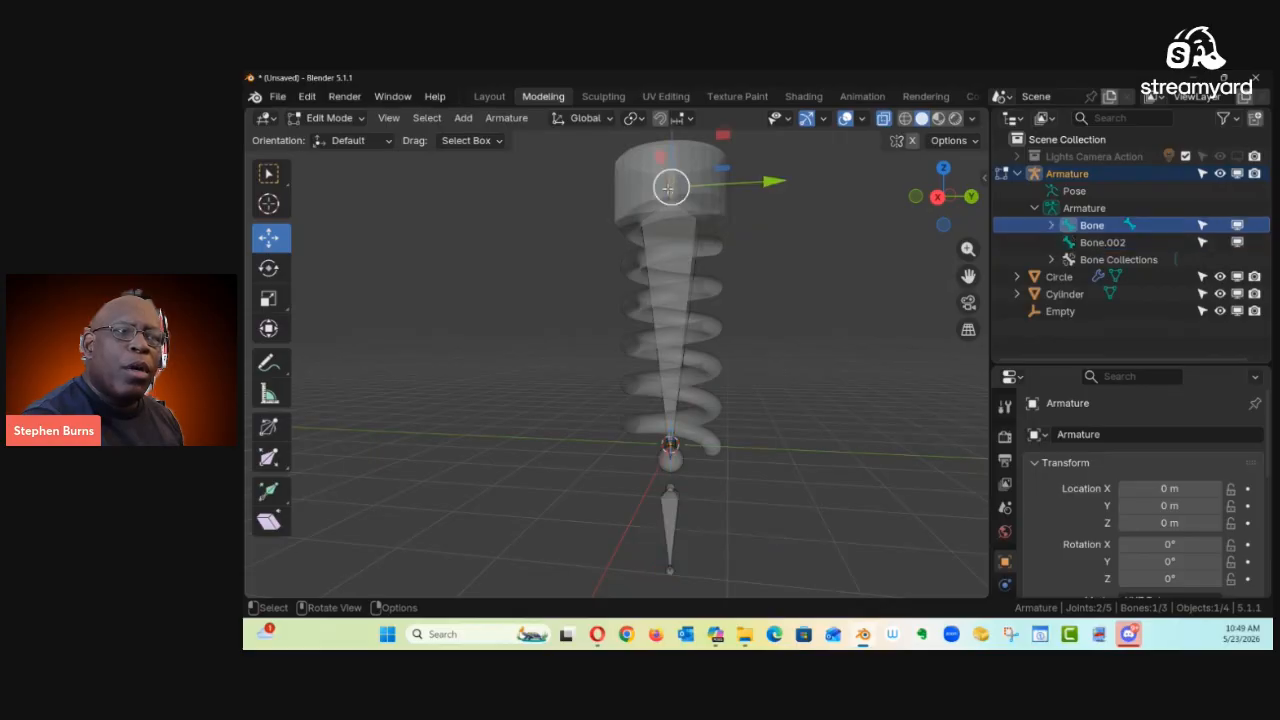
pyautogui.click(680, 260)
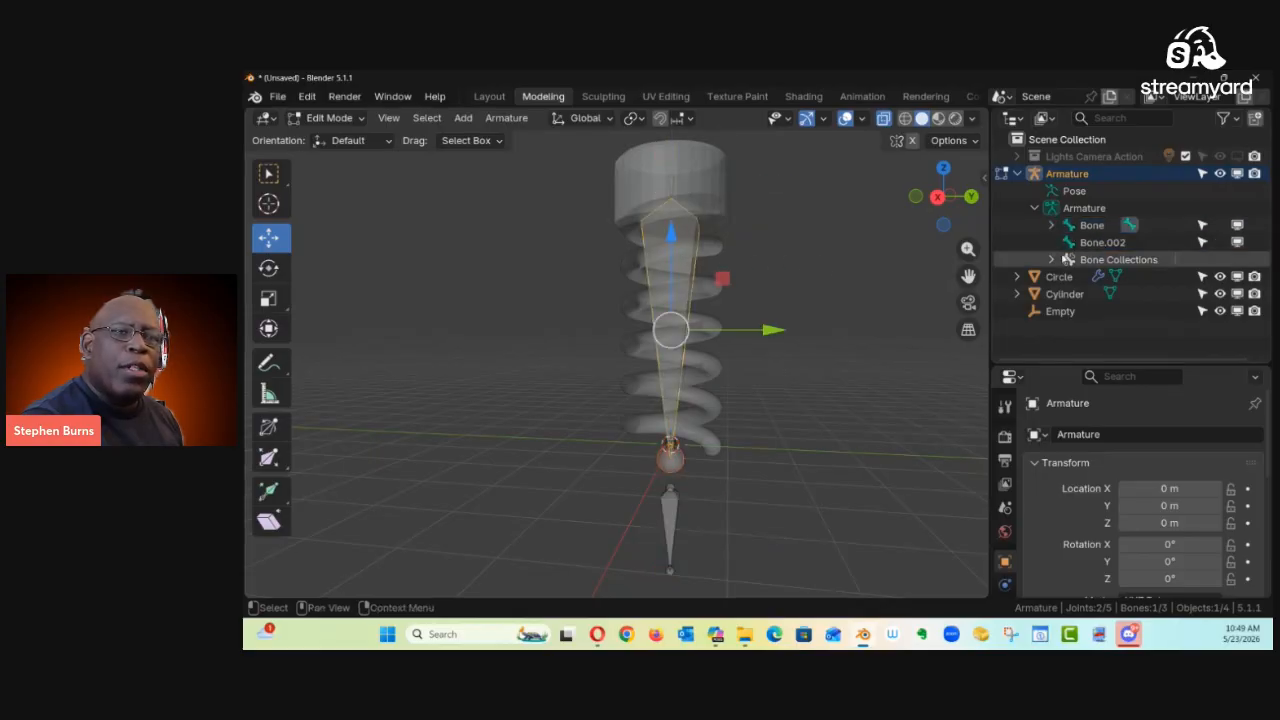
pyautogui.press('KP_Decimal')
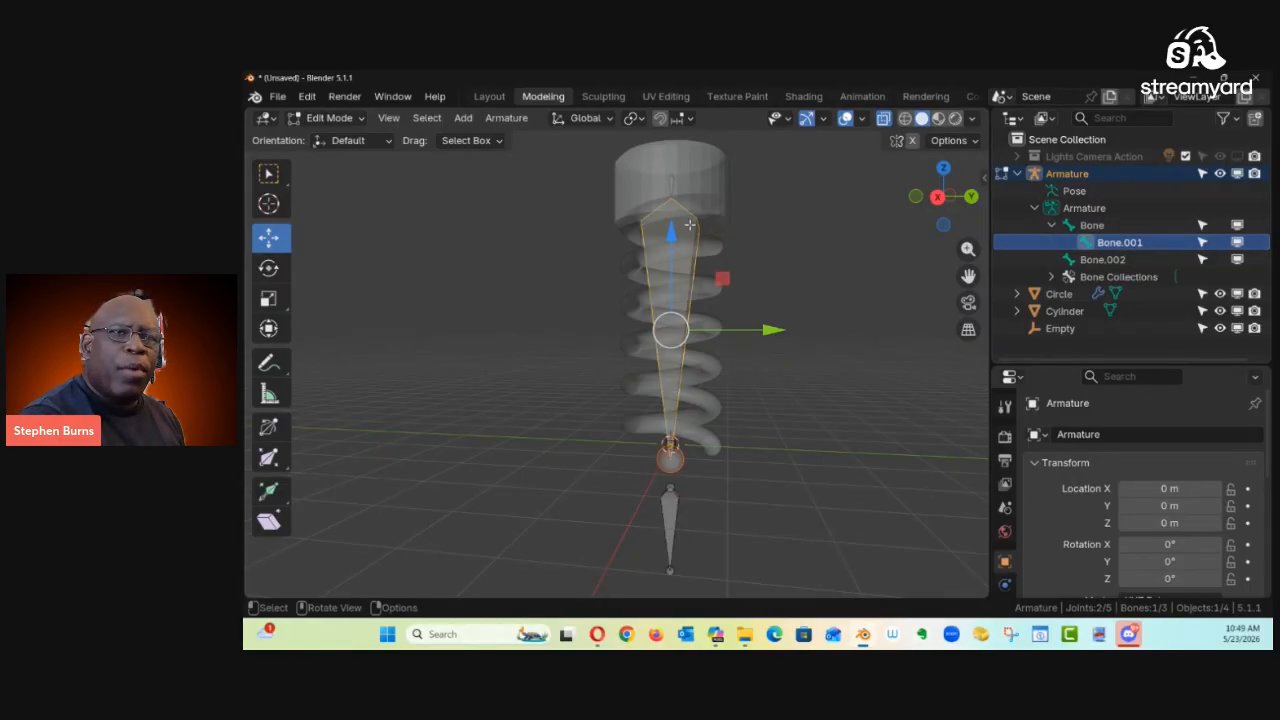
# Step: Examine the armature hierarchy, checking Bone with its child, Bone.002 and the contents of Bone Collections
pyautogui.click(1080, 226)
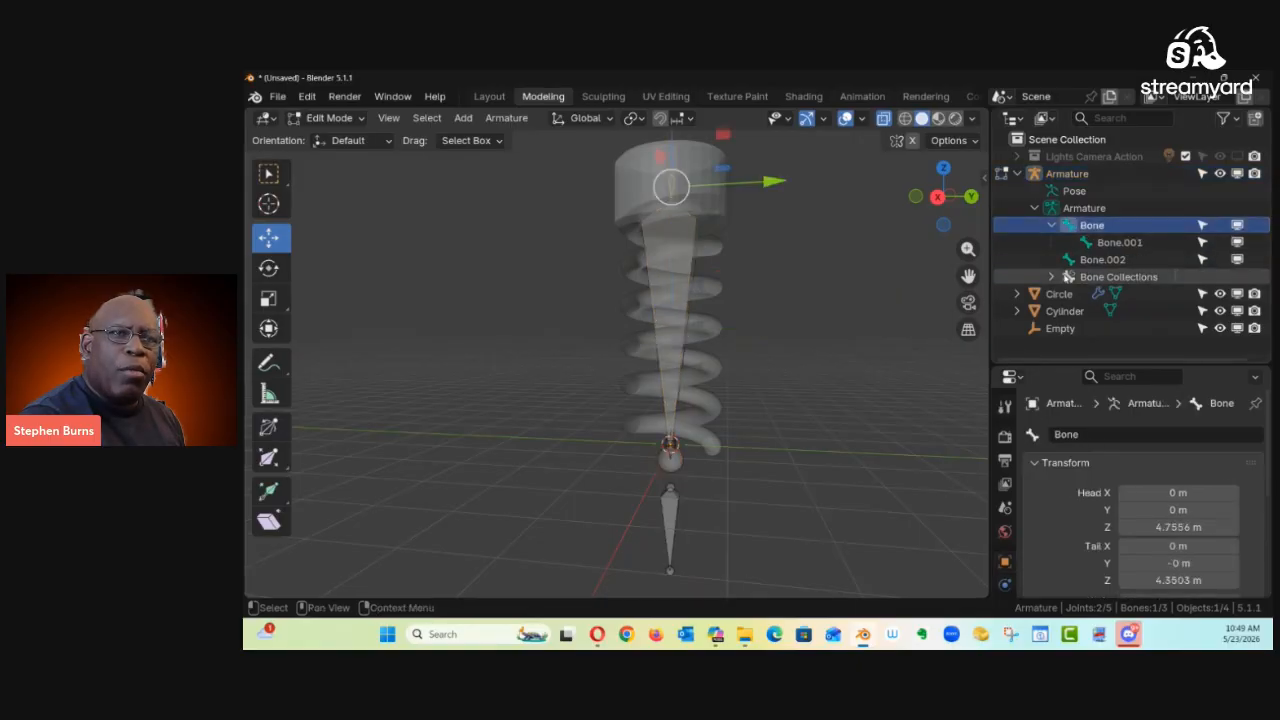
pyautogui.click(1051, 227)
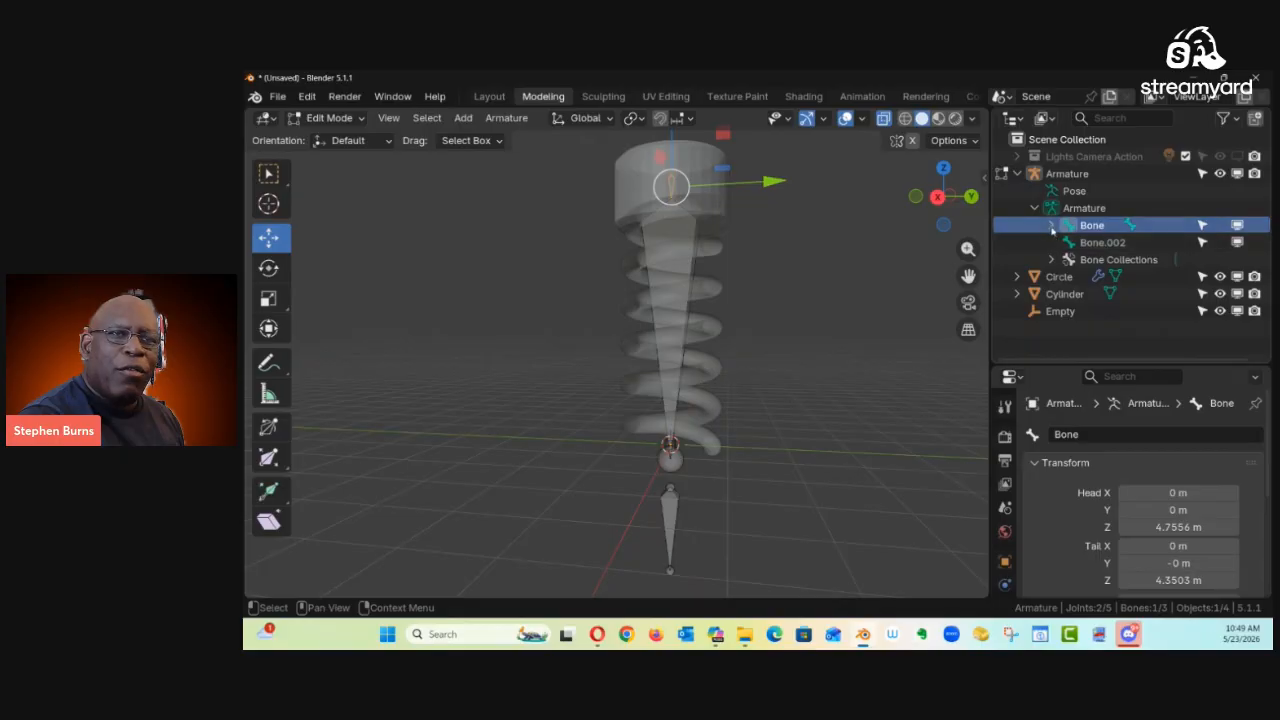
pyautogui.click(1051, 227)
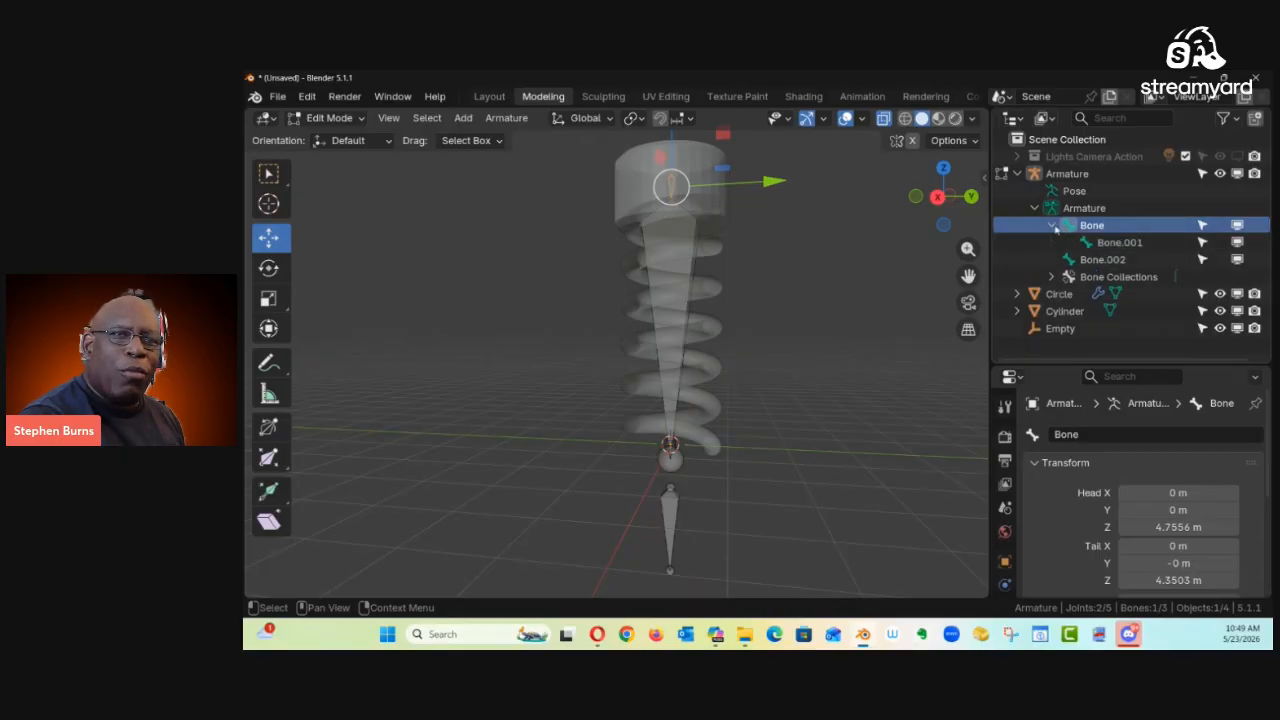
pyautogui.click(1103, 246)
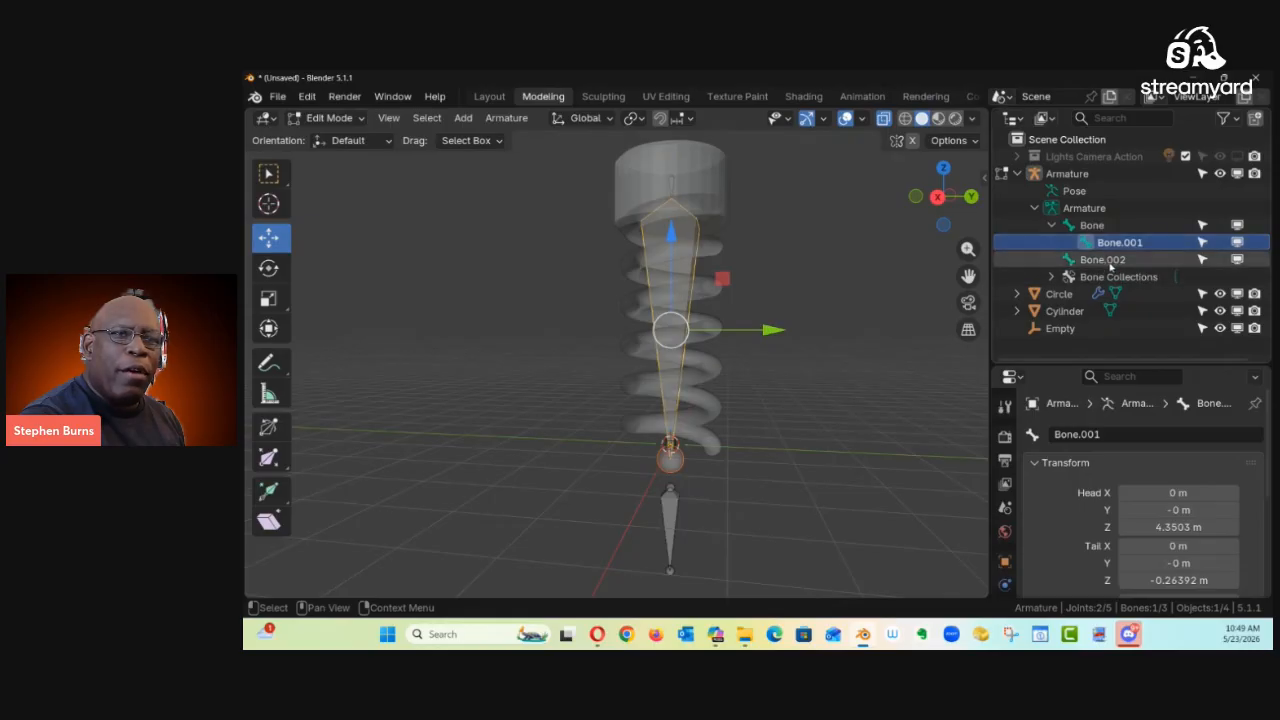
pyautogui.click(1106, 264)
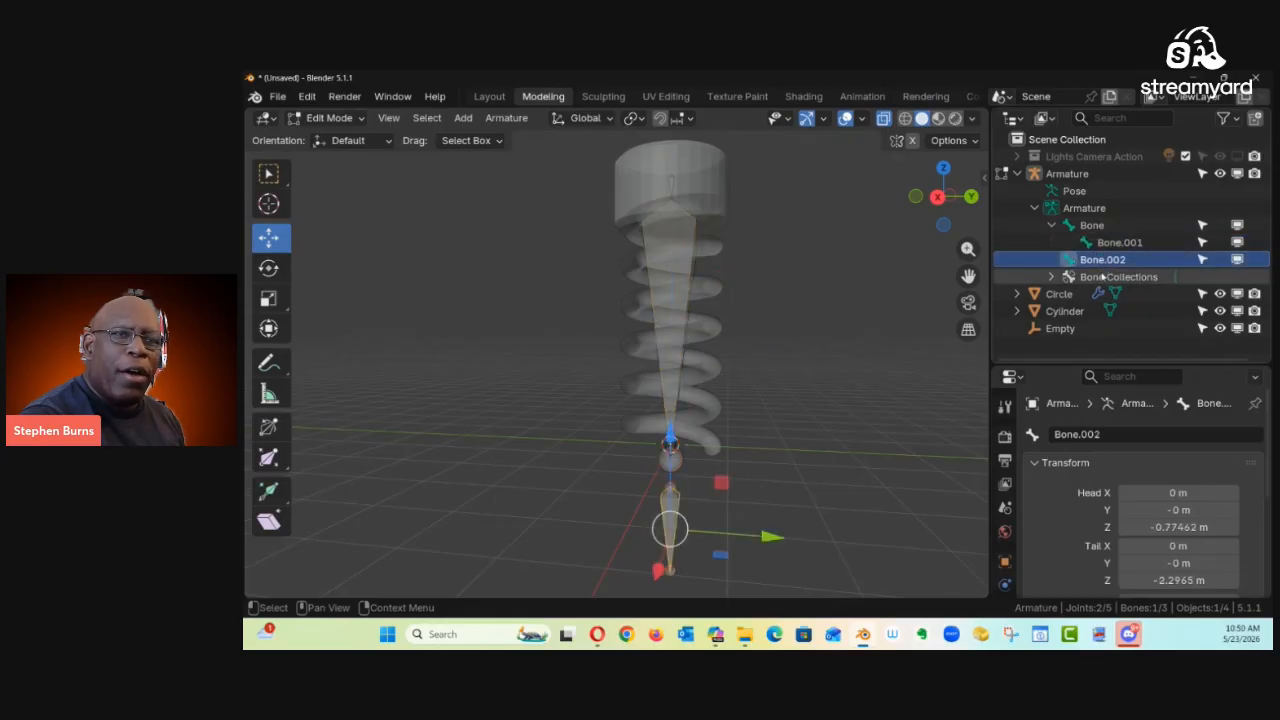
pyautogui.click(1050, 277)
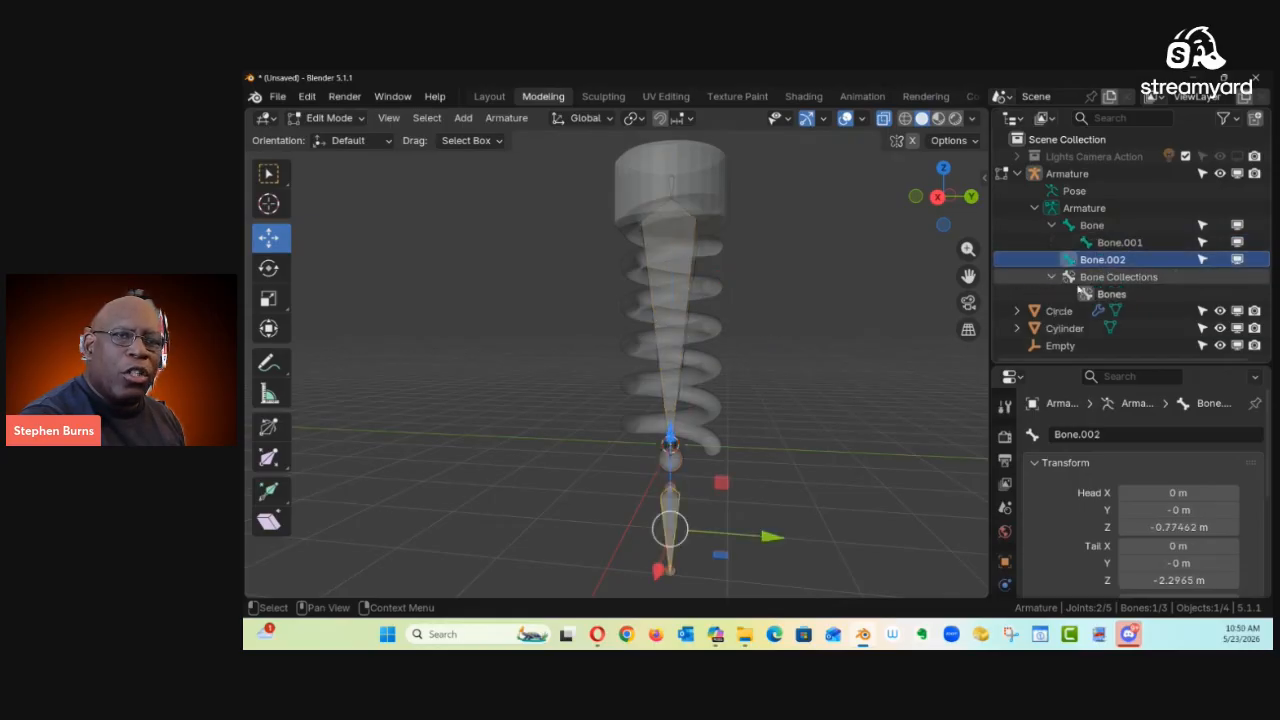
pyautogui.click(1105, 294)
pyautogui.click(1106, 280)
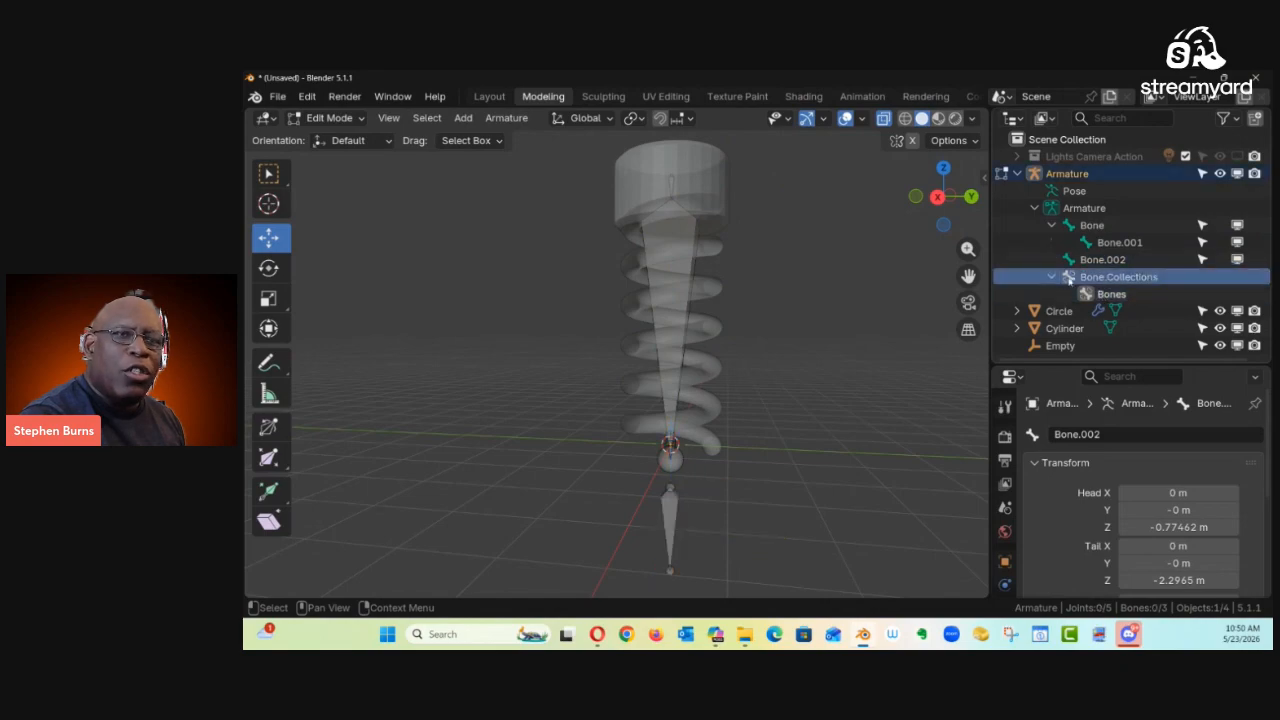
pyautogui.click(1051, 277)
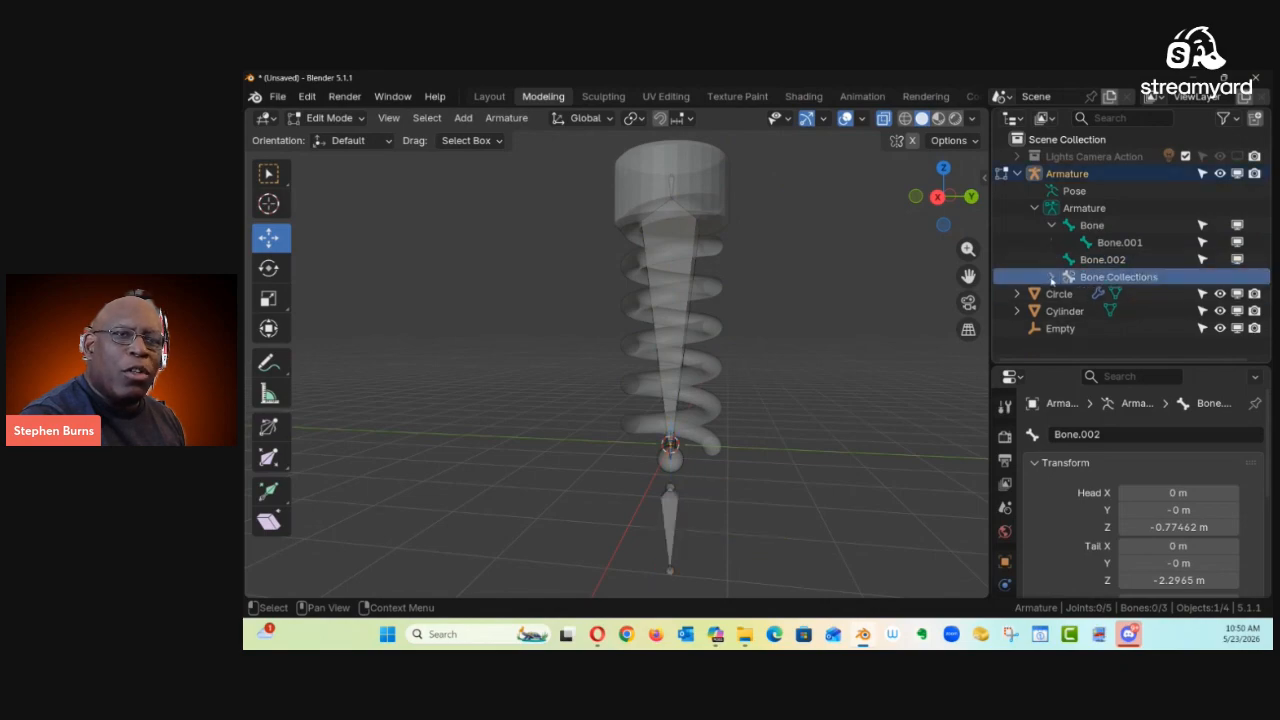
# Step: Step through Bone, Bone.001 and Bone.002 in the Outliner to match each name to its bone on the model
pyautogui.click(1085, 226)
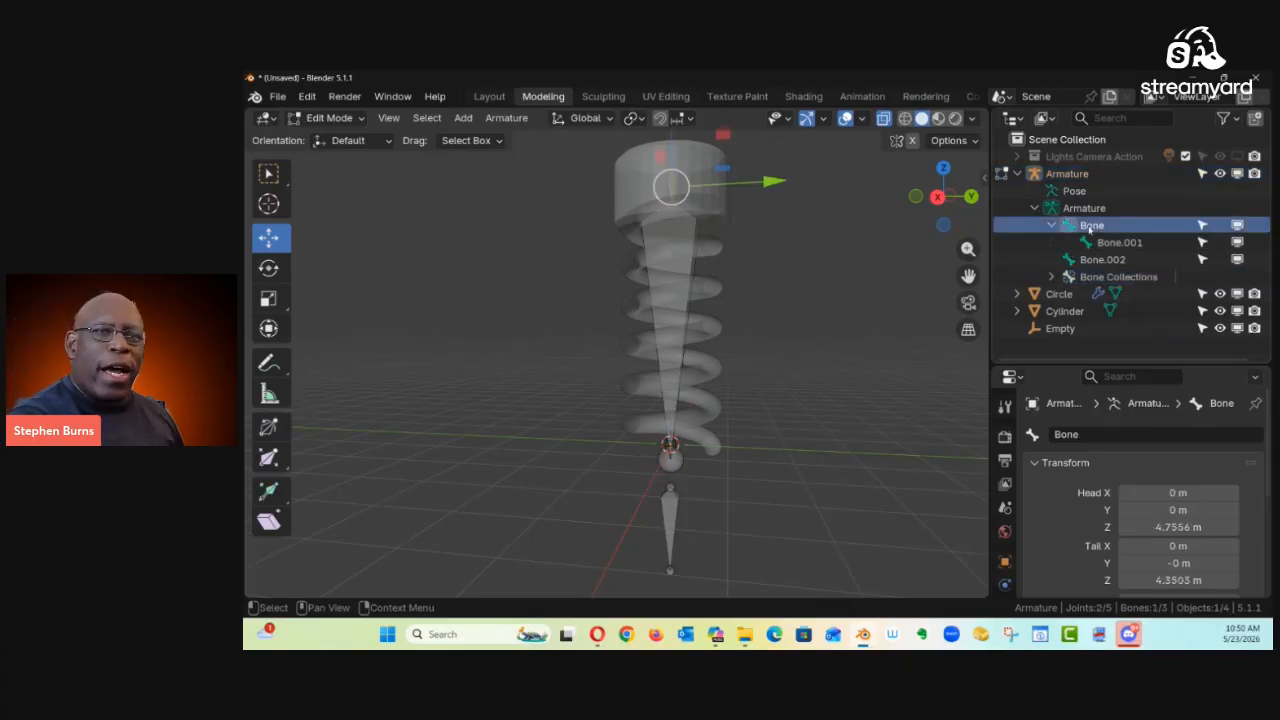
pyautogui.click(1110, 244)
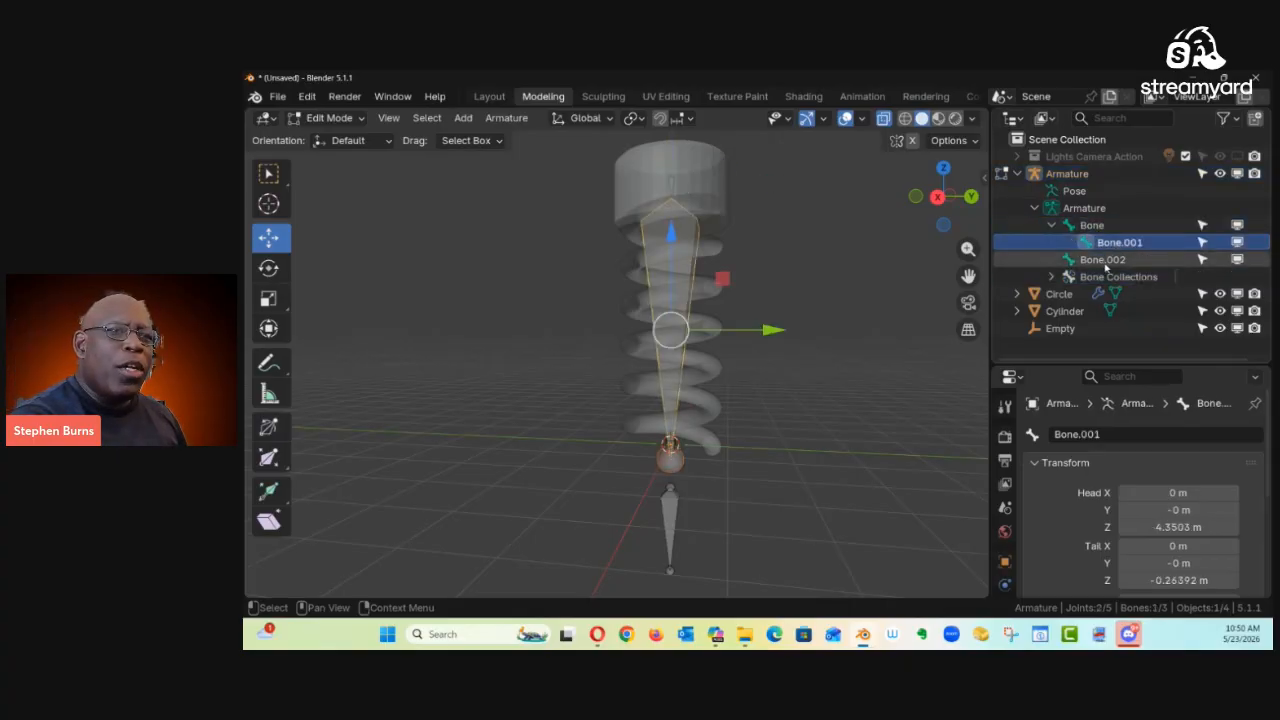
pyautogui.click(1109, 262)
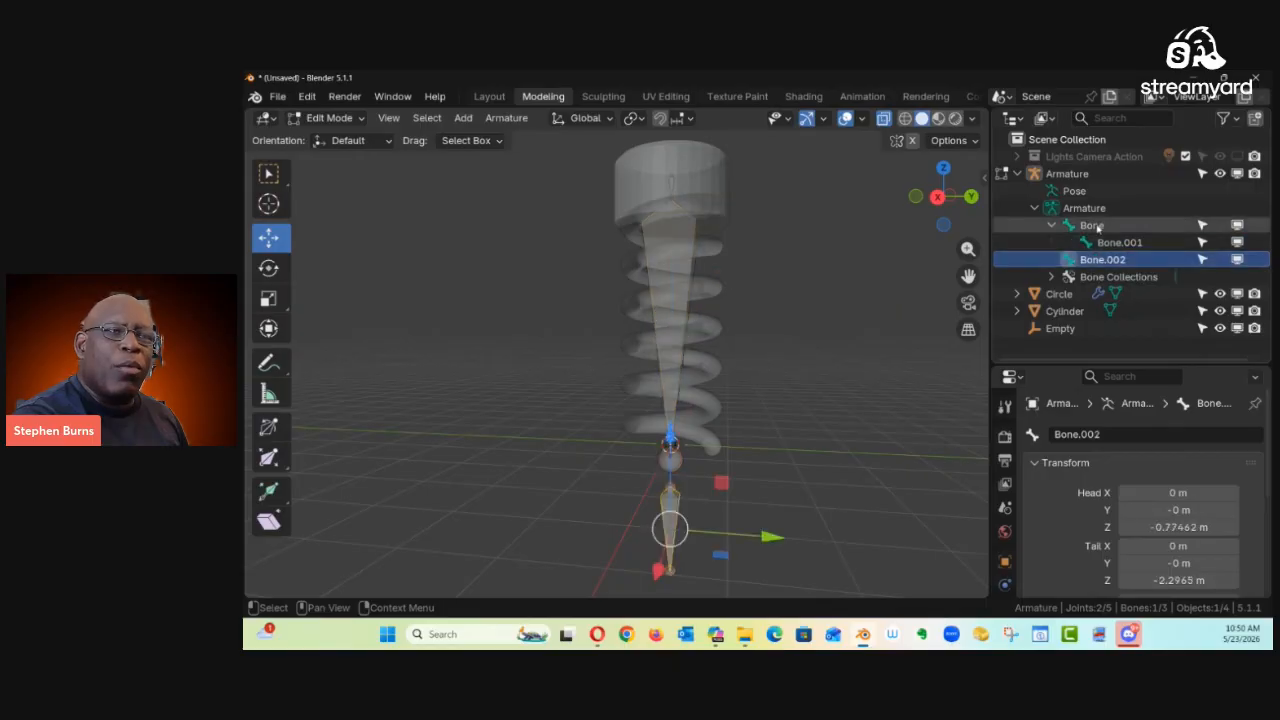
pyautogui.click(1100, 227)
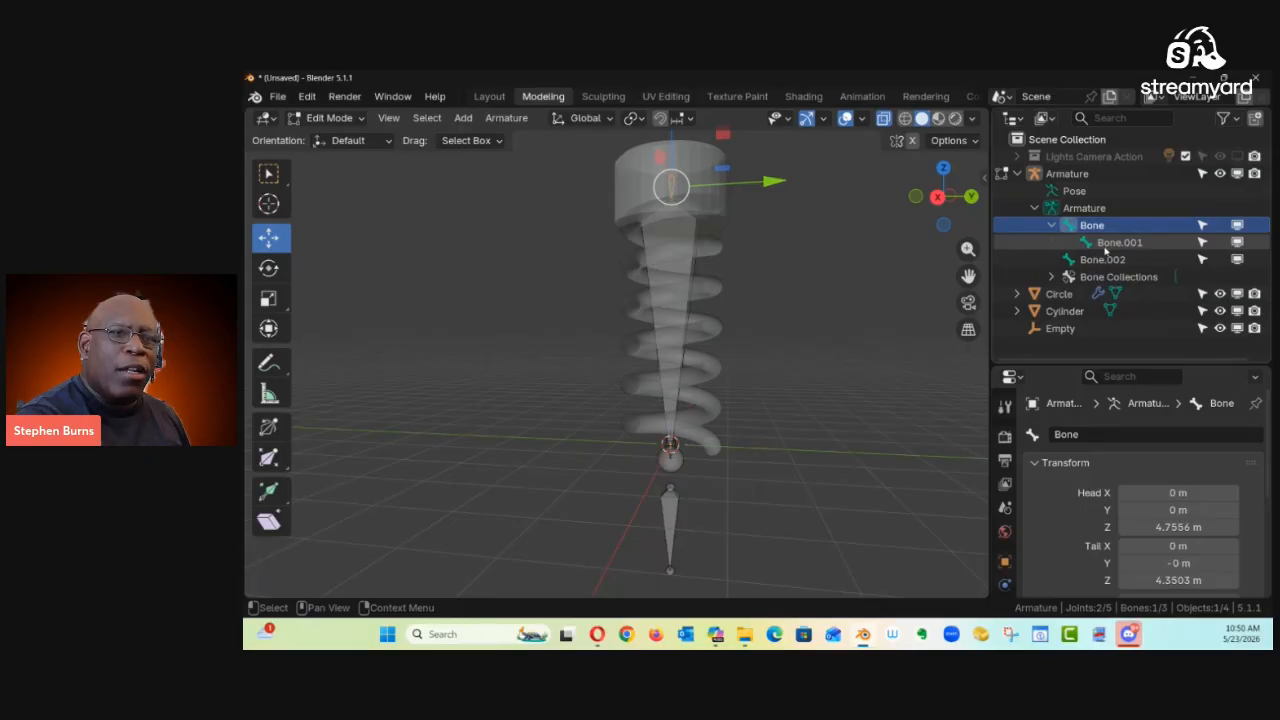
pyautogui.click(1103, 262)
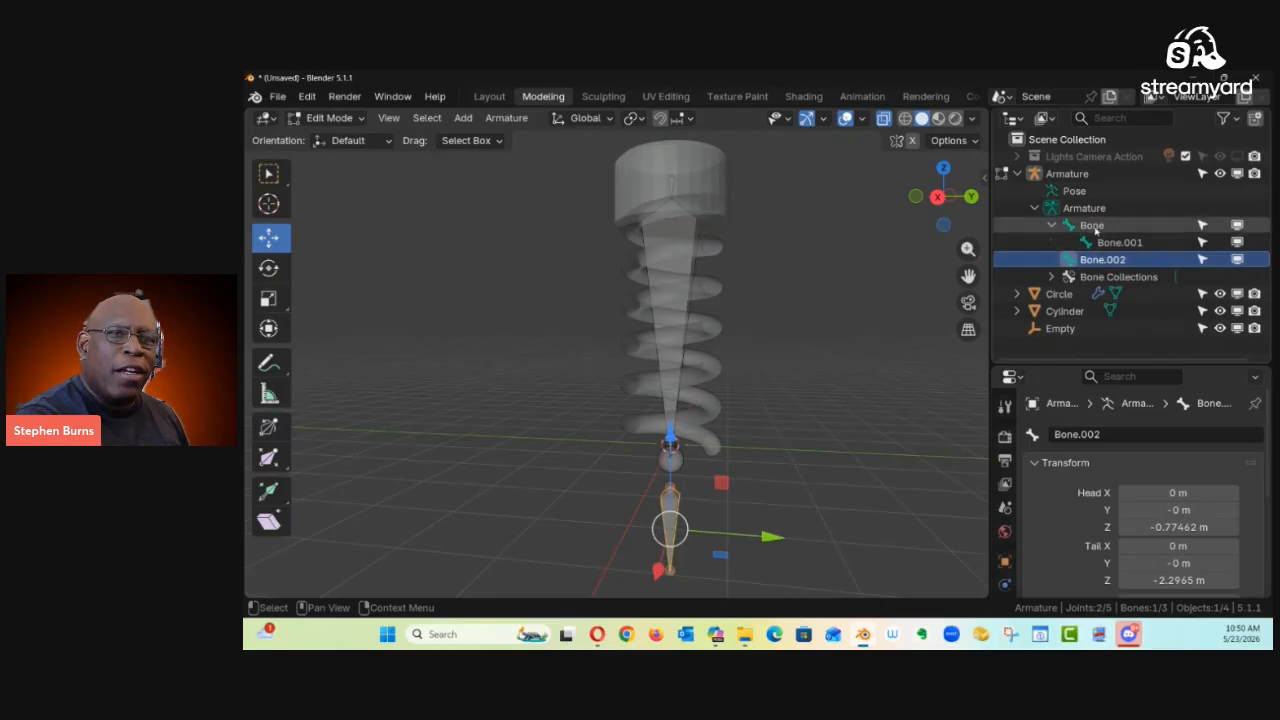
# Step: Rename the armature's top bone, Bone, as Bone.cylinder in the Outliner
pyautogui.click(1094, 228)
pyautogui.click(1081, 225)
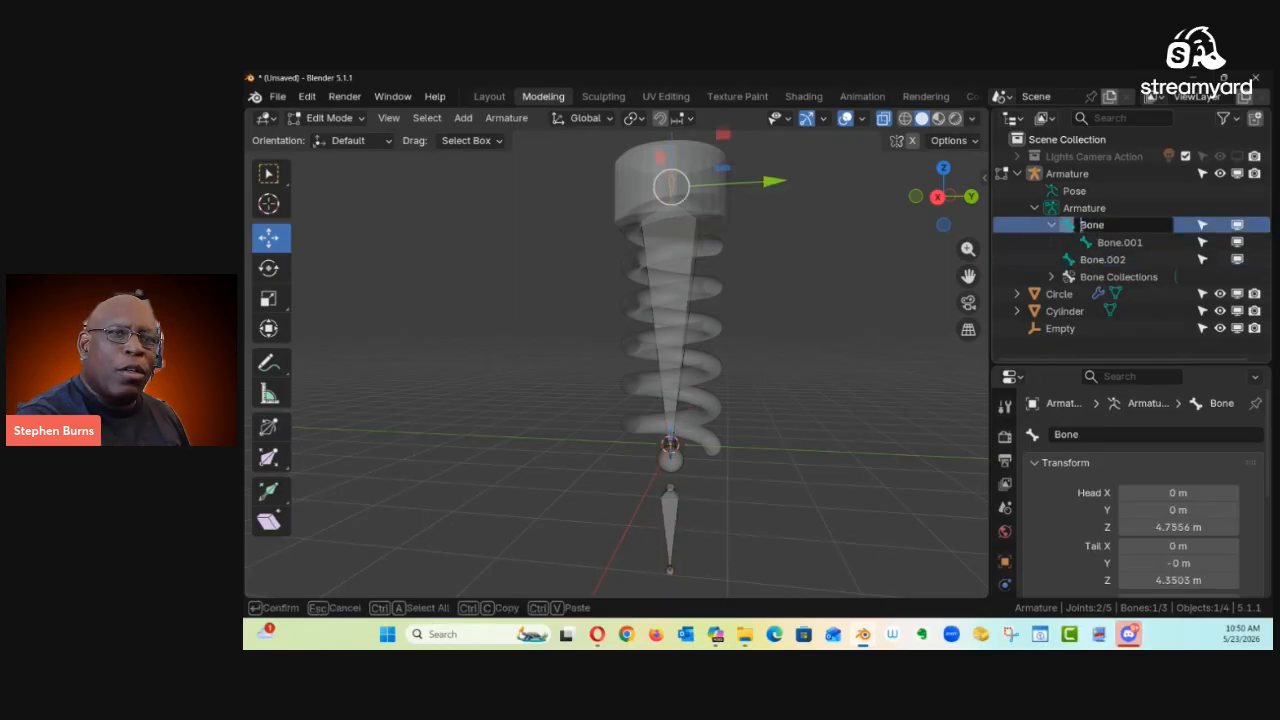
pyautogui.write('.')
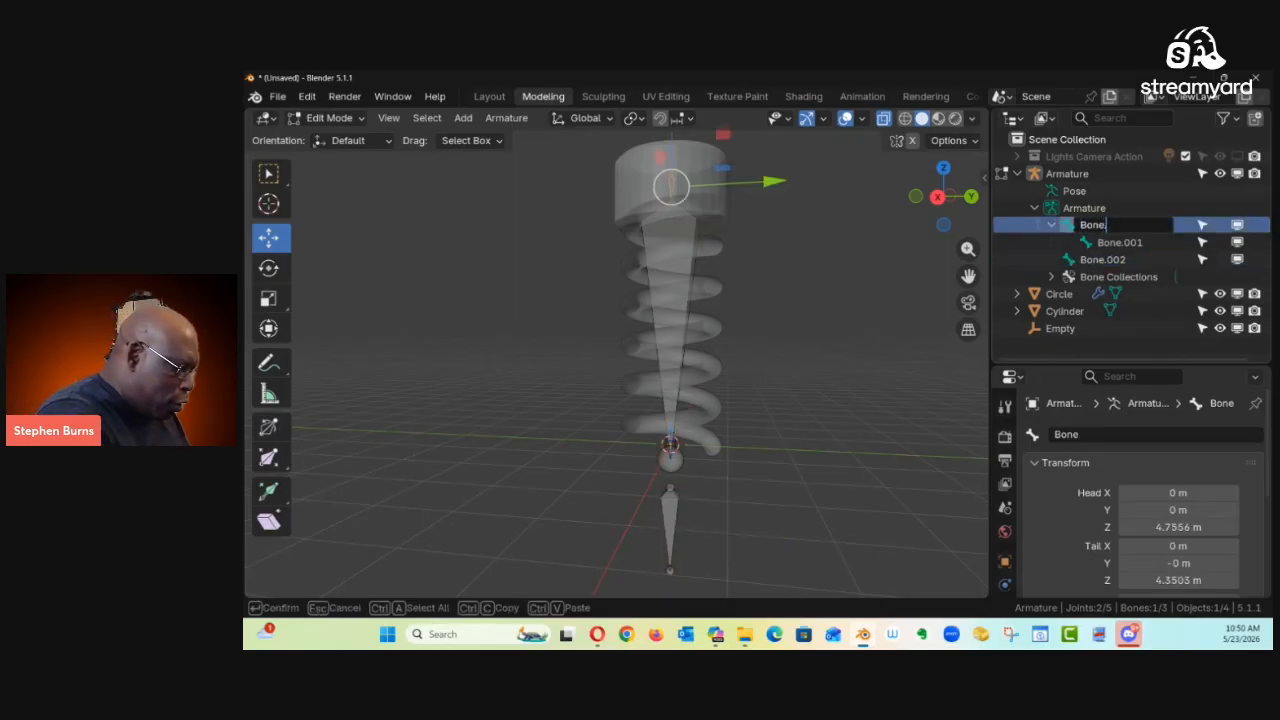
pyautogui.write('c')
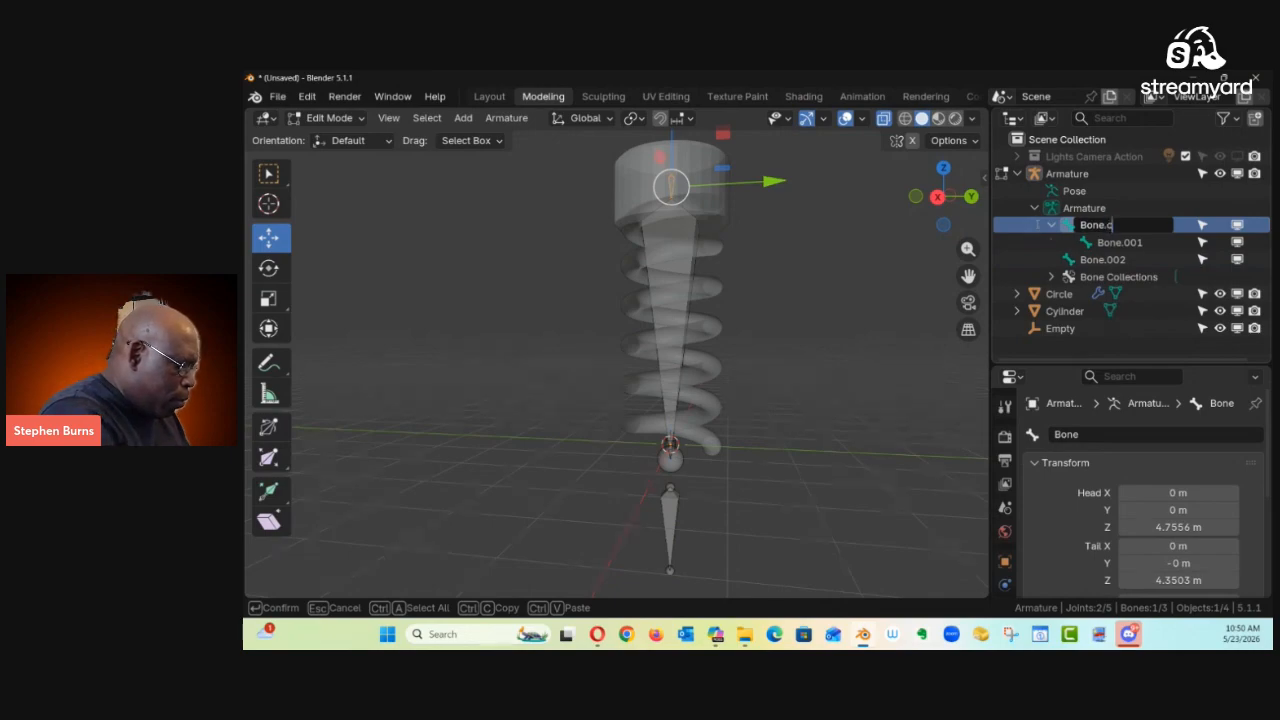
pyautogui.write('ylinder')
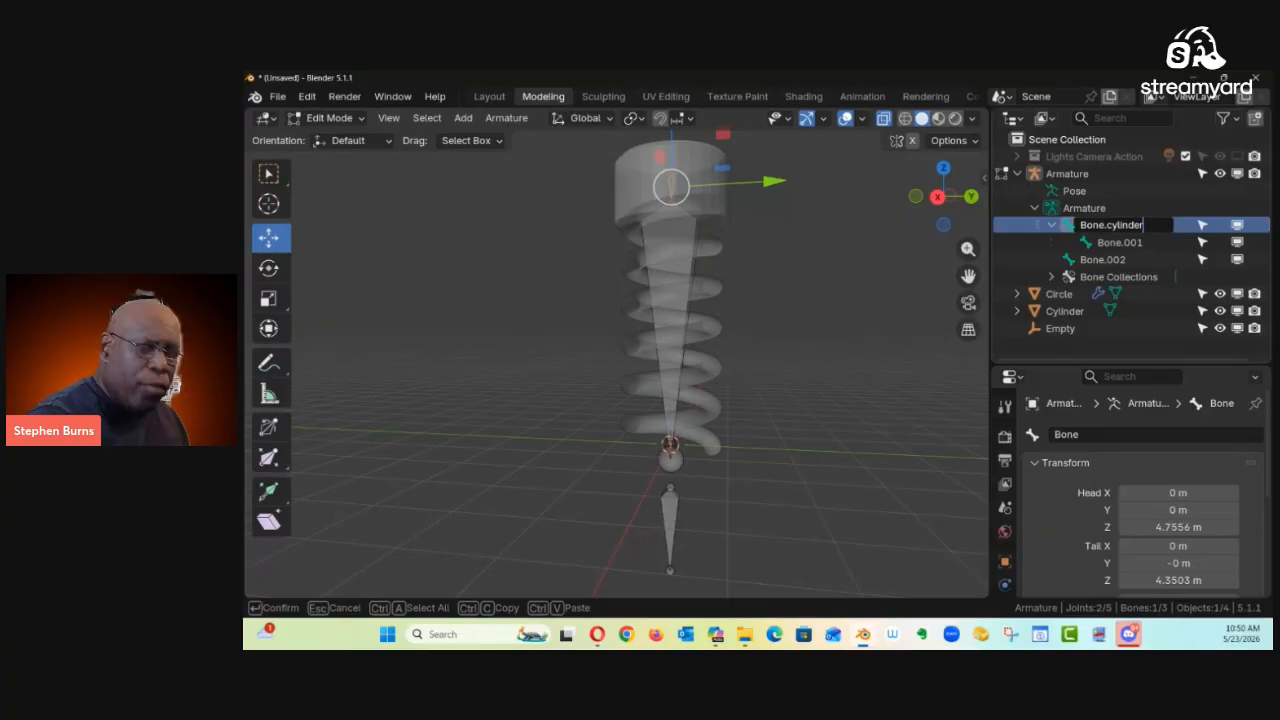
pyautogui.press('Return')
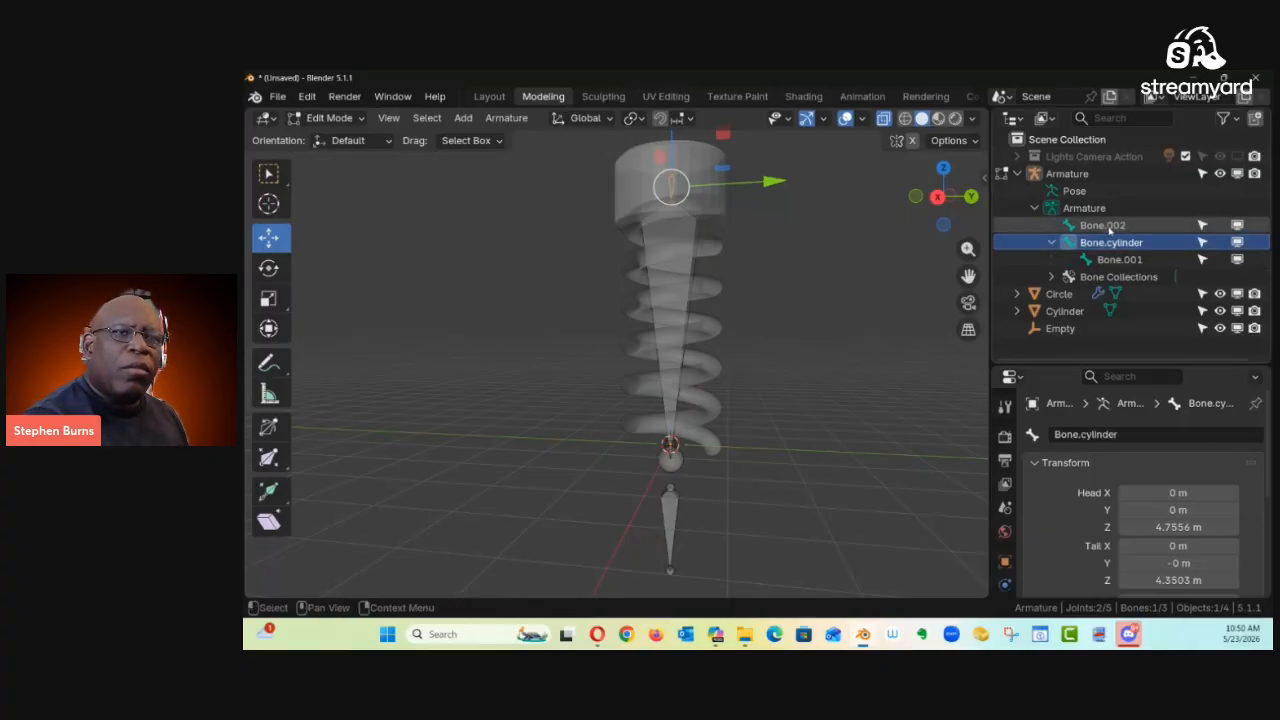
# Step: Rename Bone.002, the lowest bone of the armature, as Bone.pointer\ in the Outliner
pyautogui.click(1108, 229)
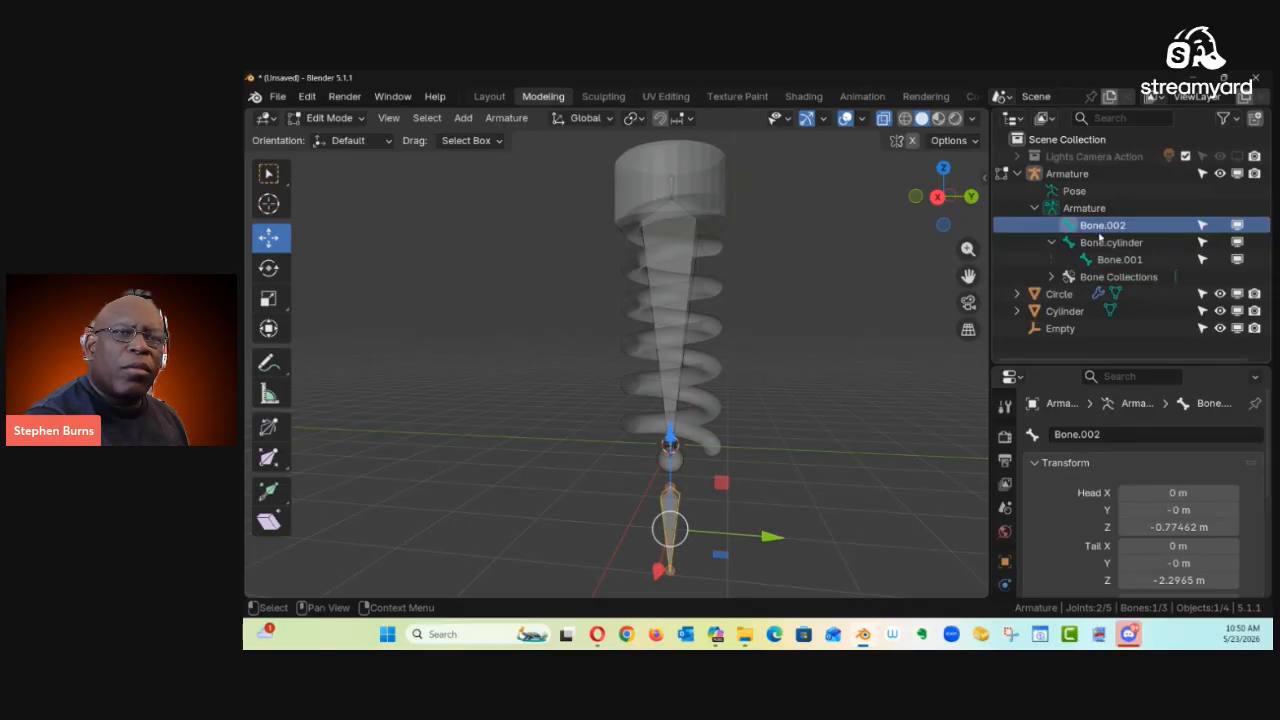
pyautogui.doubleClick(1104, 227)
pyautogui.click(1108, 225)
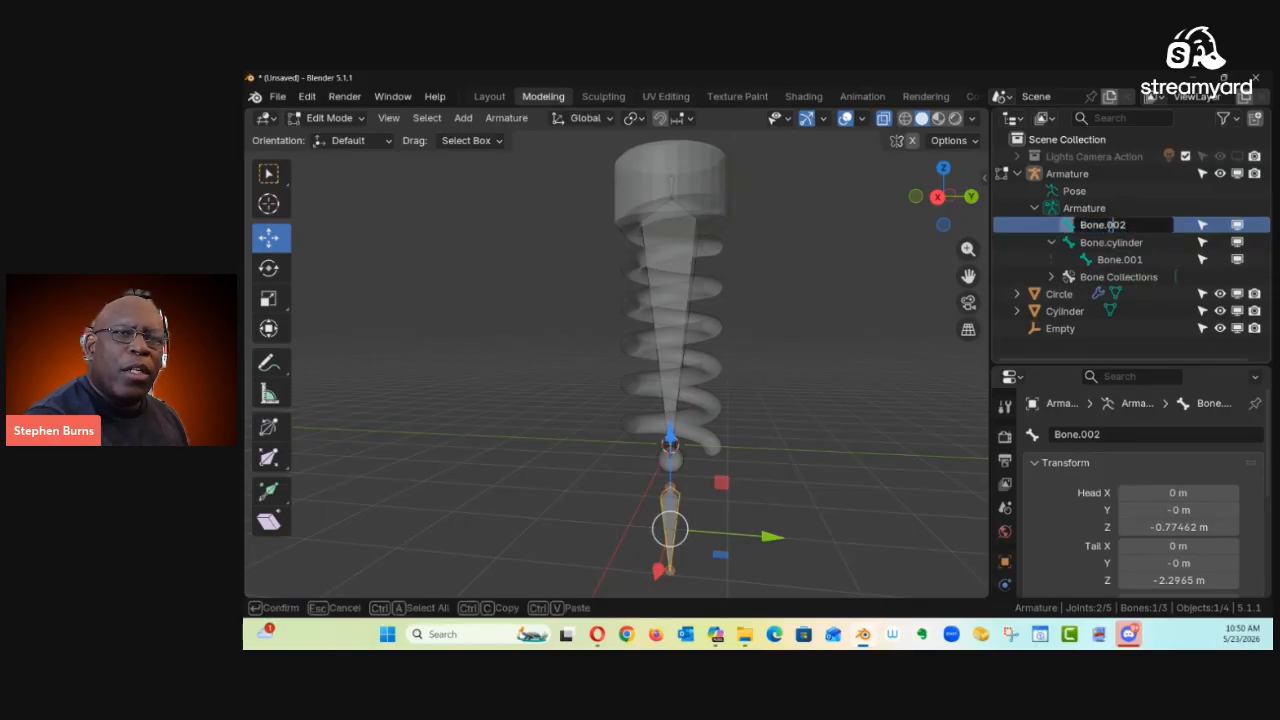
pyautogui.doubleClick(1109, 225)
pyautogui.press('Right')
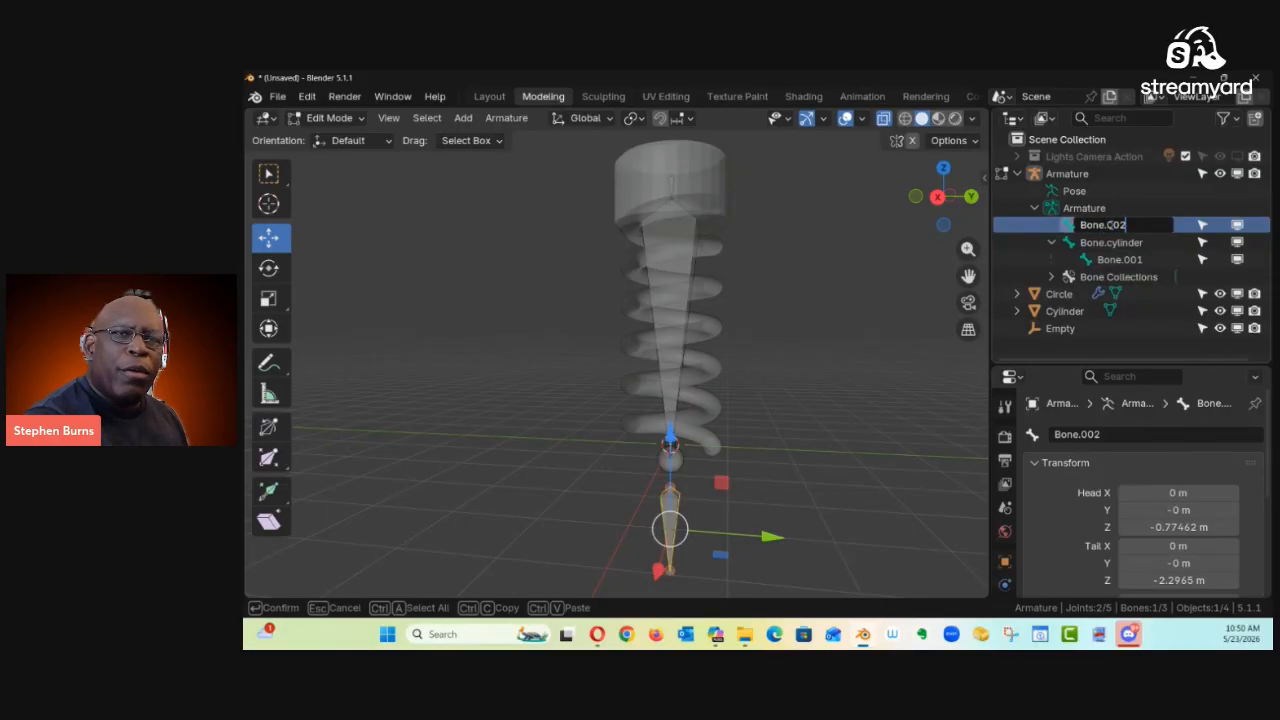
pyautogui.doubleClick(1110, 225)
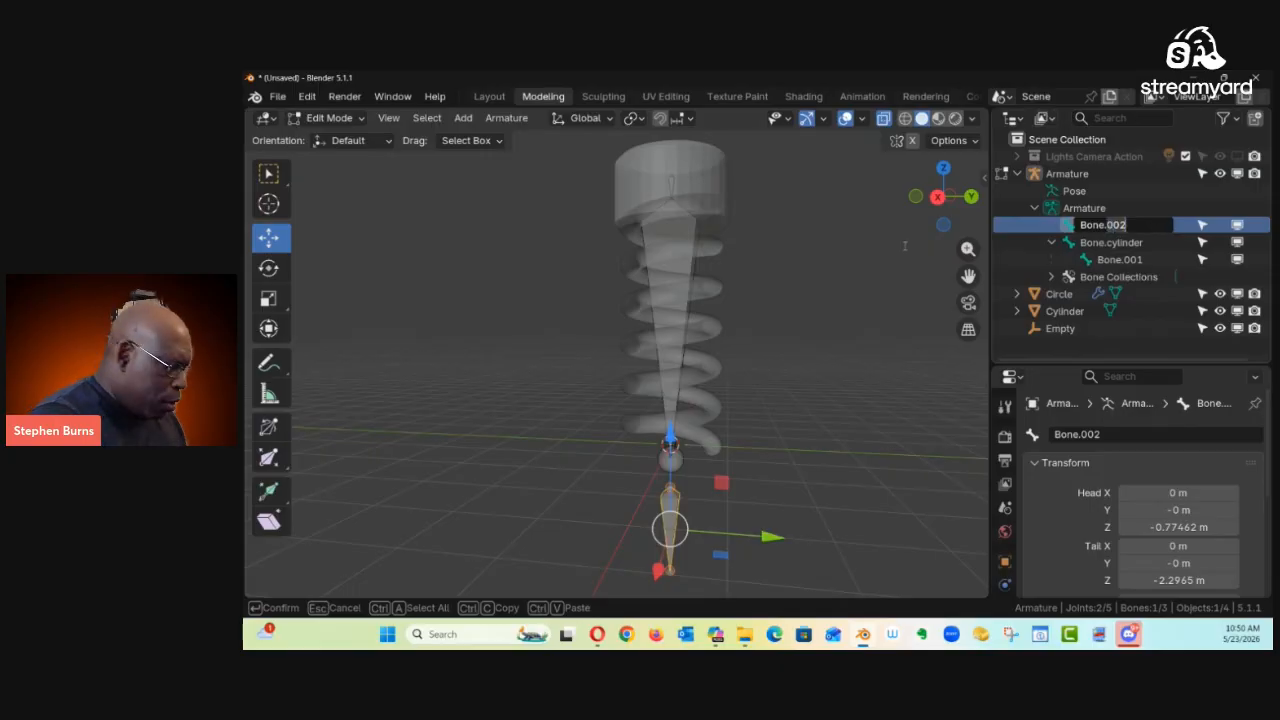
pyautogui.write('pointer\\')
pyautogui.press('Return')
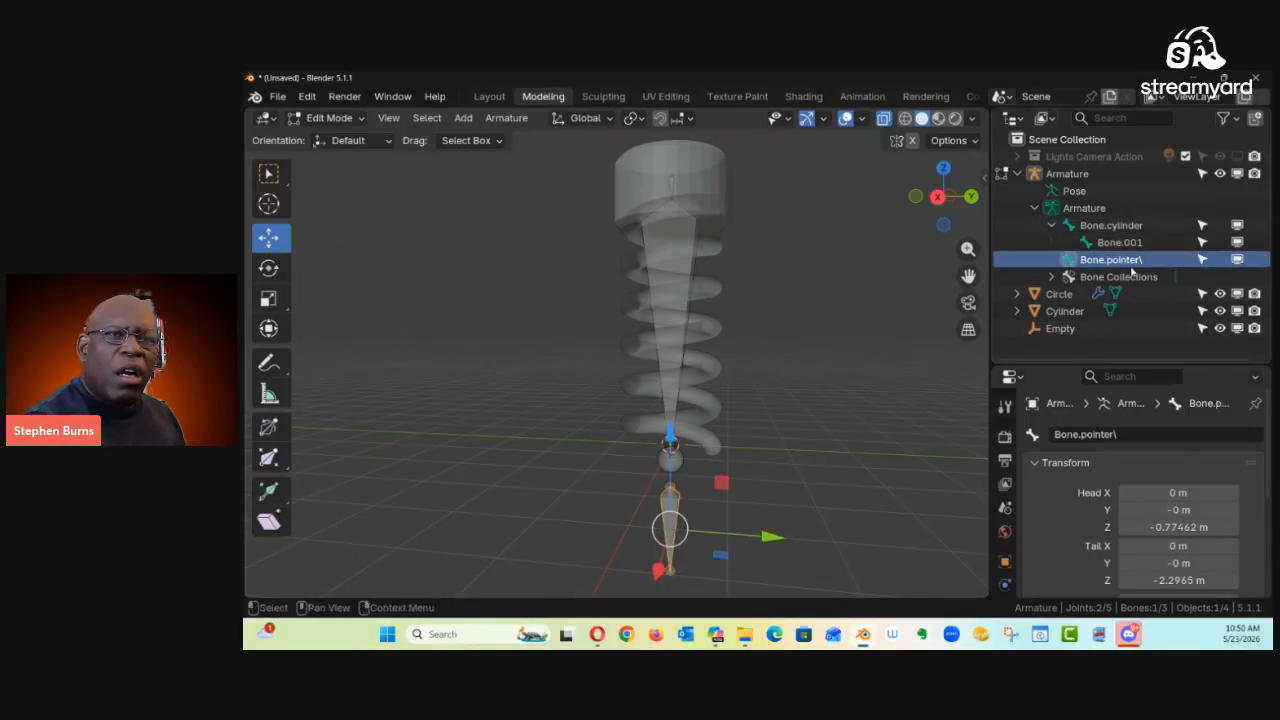
# Step: Rename Bone.001, the long middle bone, as Bone.spring in the Outliner
pyautogui.click(1111, 244)
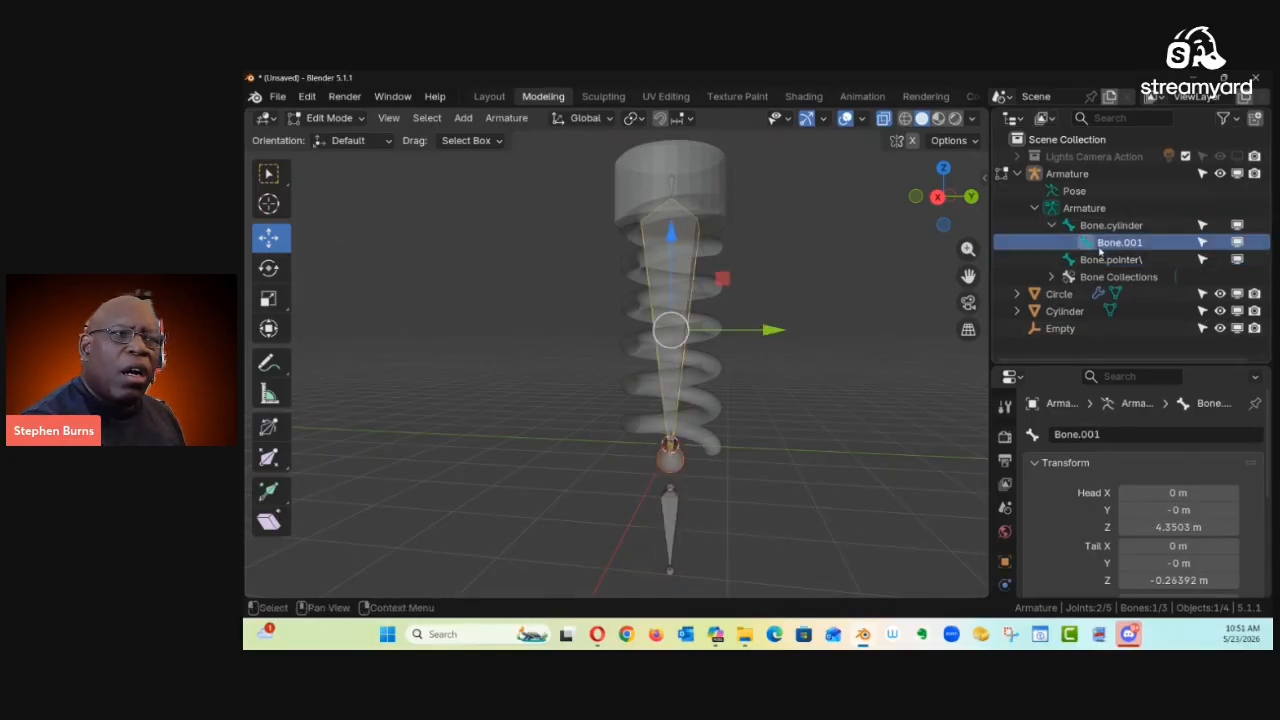
pyautogui.doubleClick(1115, 244)
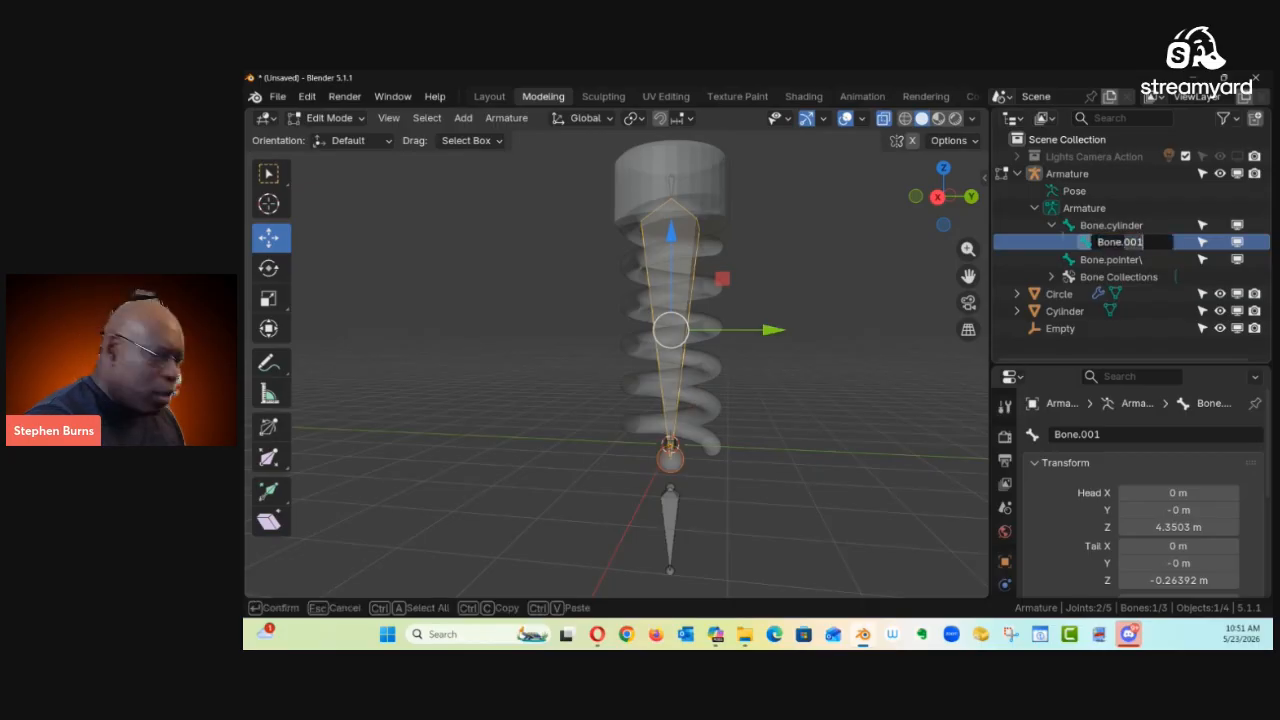
pyautogui.write('spring')
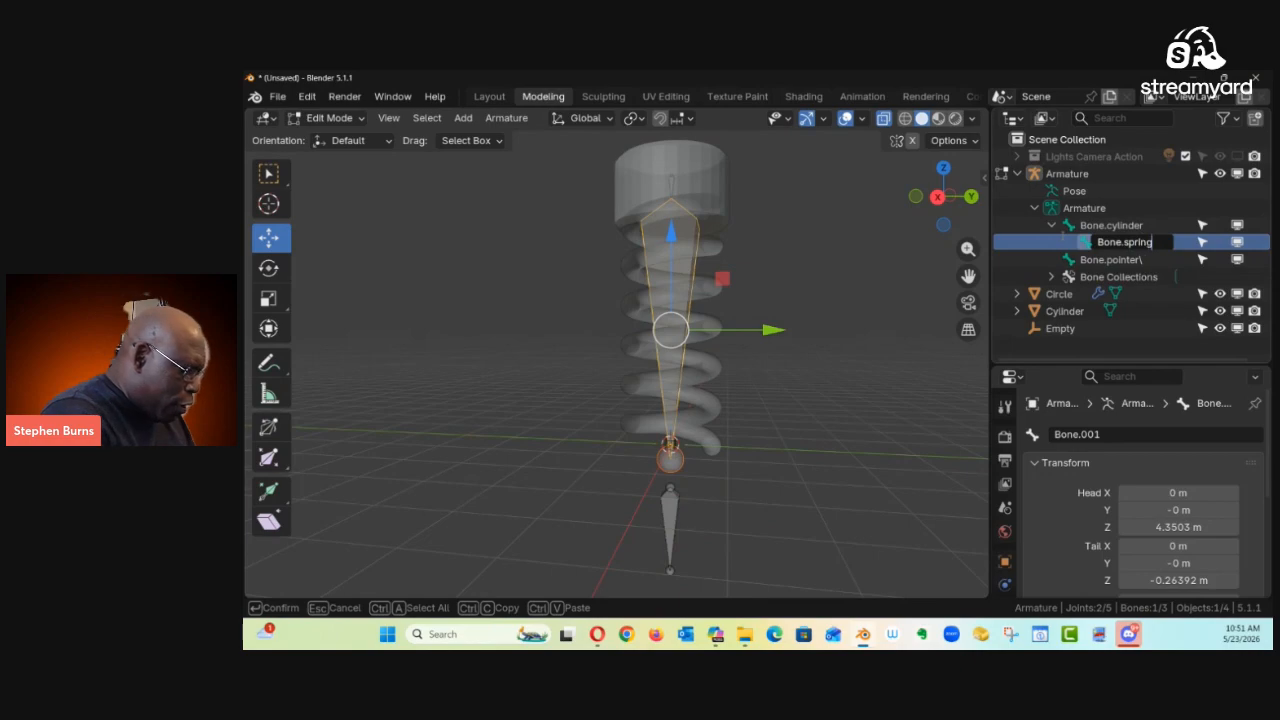
pyautogui.press('Return')
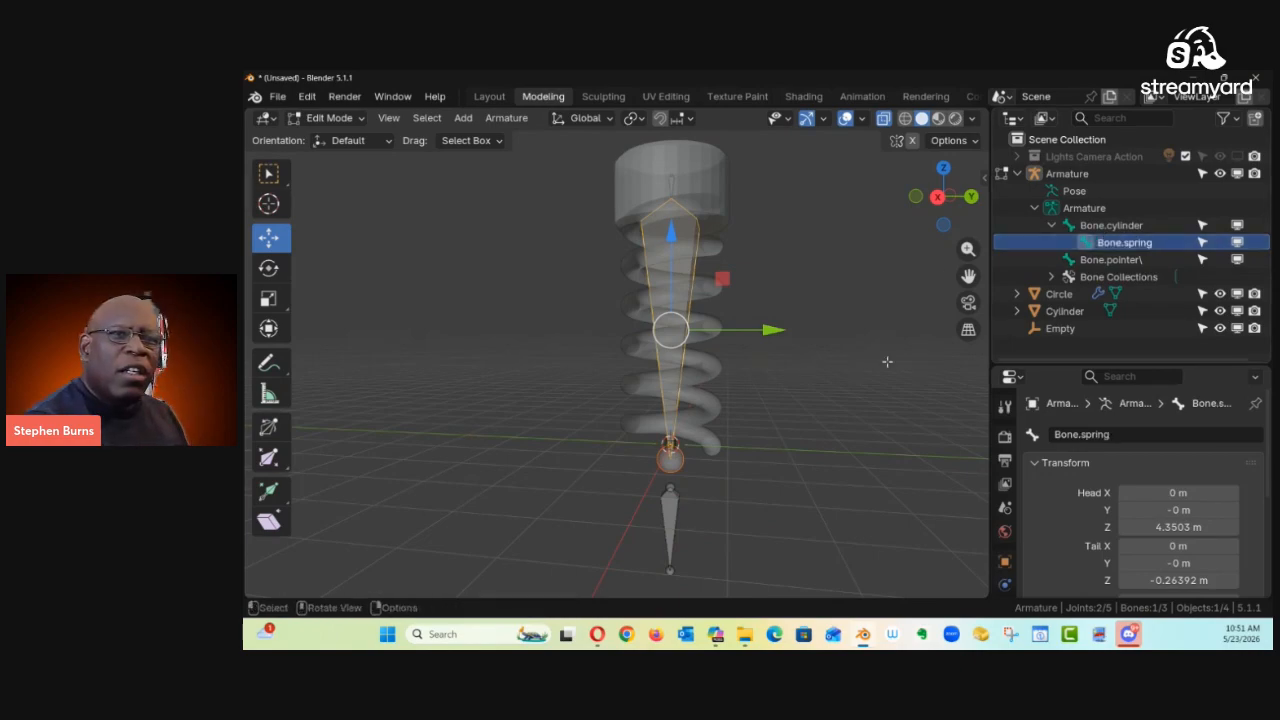
# Step: Check the pointer and spring bones by selecting each in turn, and return the armature to Object Mode
pyautogui.click(1118, 261)
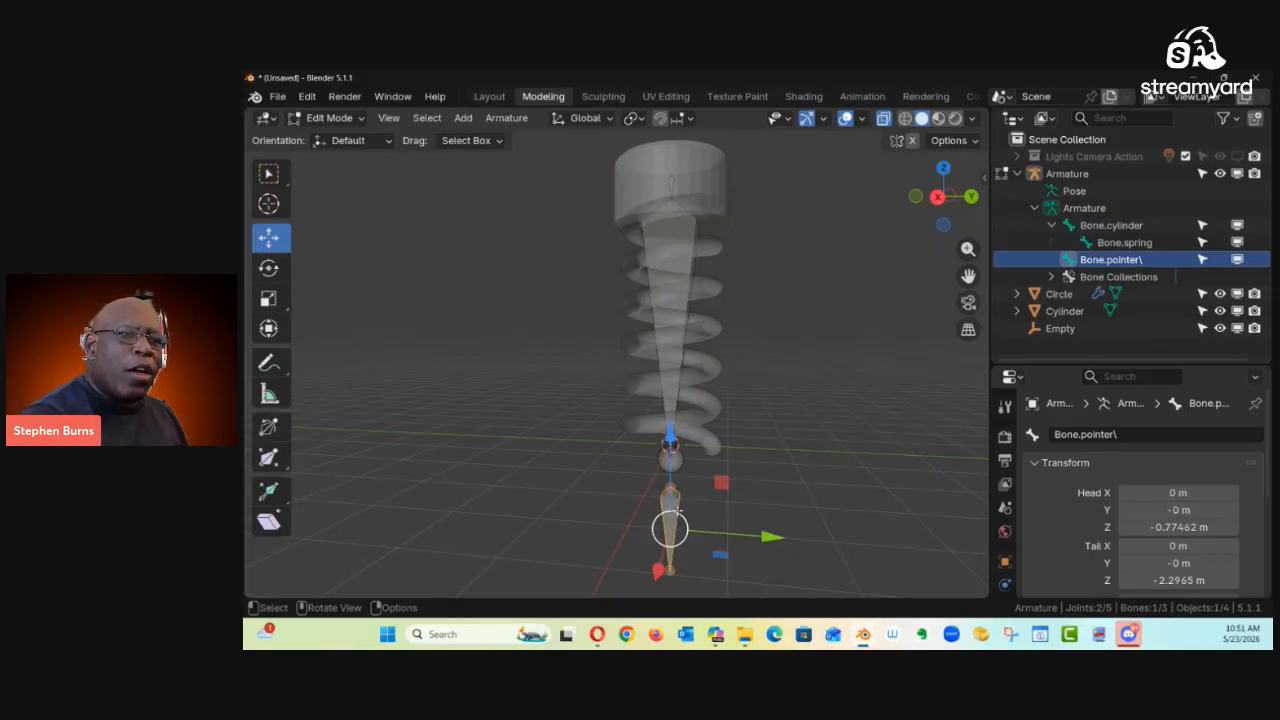
pyautogui.click(677, 268)
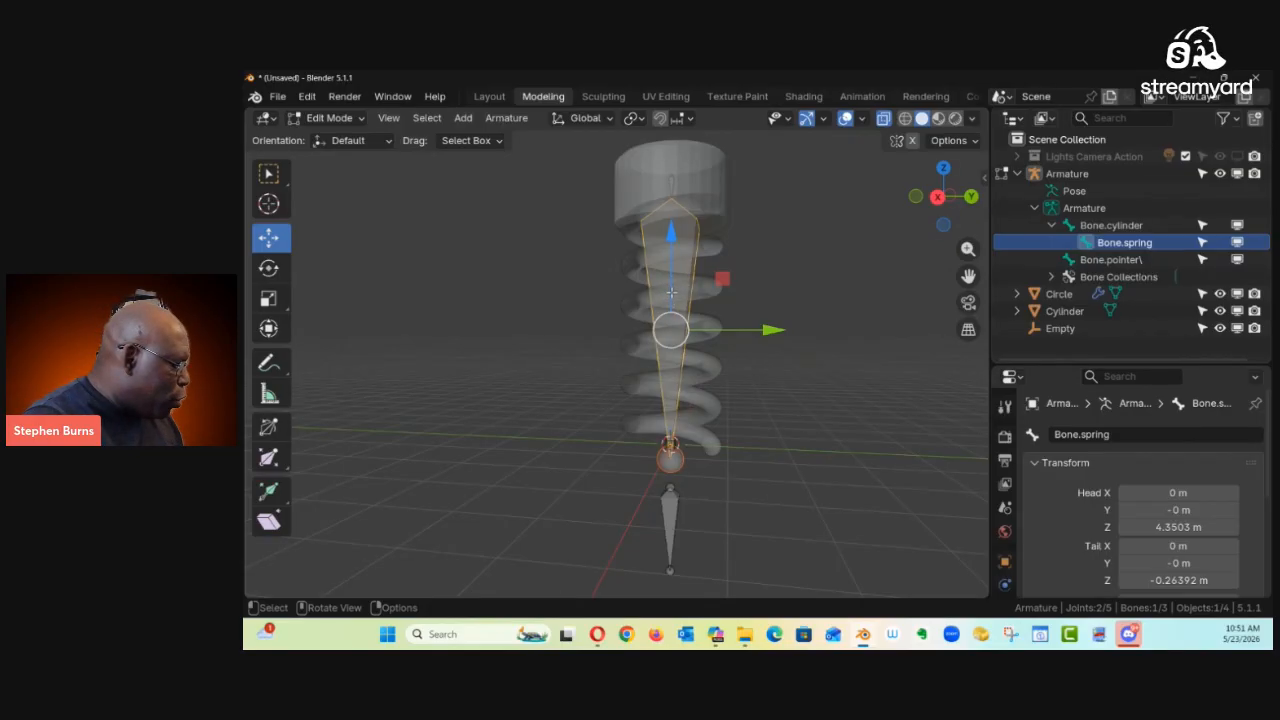
pyautogui.hotkey('ctrl', 'Tab')
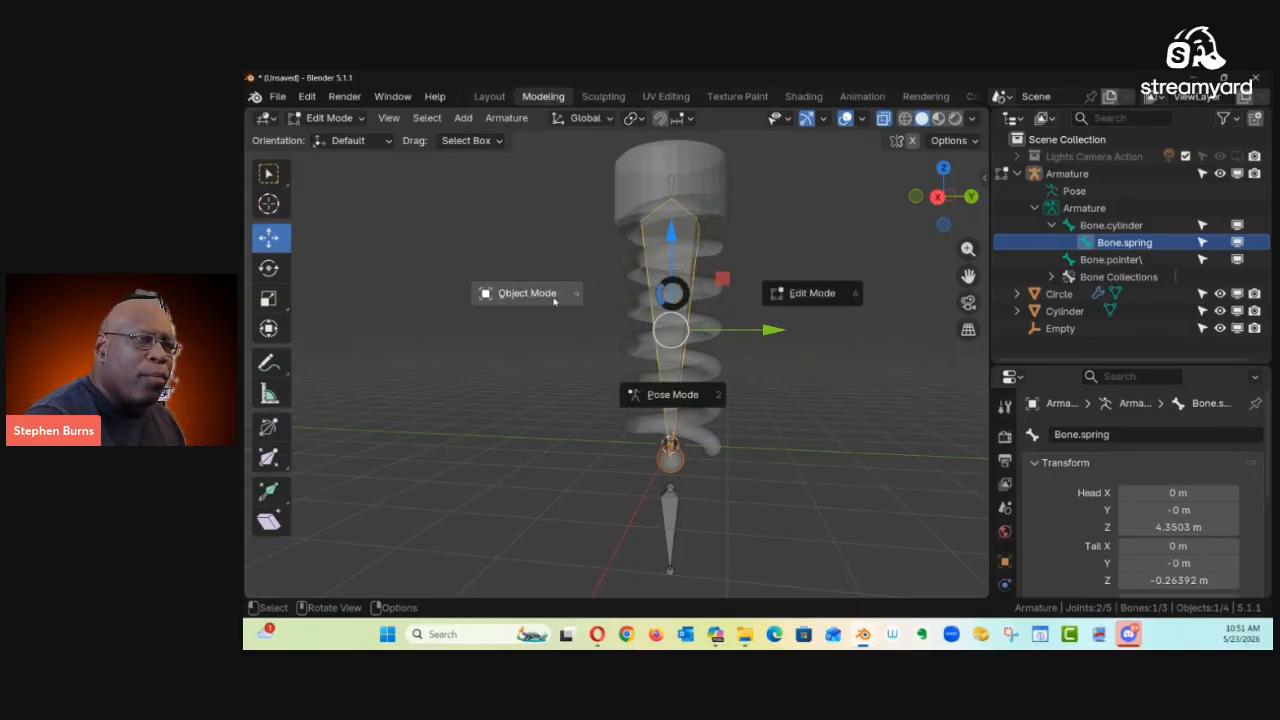
pyautogui.click(547, 298)
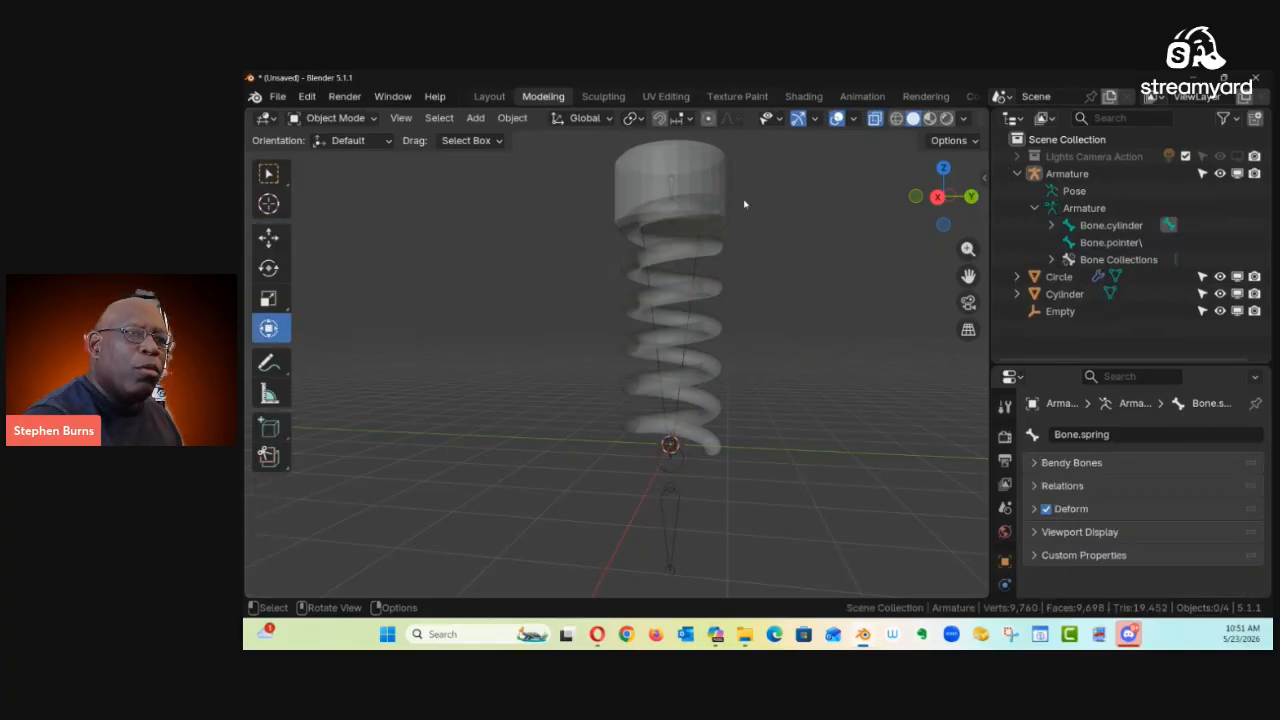
# Step: Select the cylinder cap, add the armature to the selection as the active object, and enter Pose Mode
pyautogui.hotkey('alt', 'z')
pyautogui.moveTo(728, 210); pyautogui.dragTo(760, 291, button='middle')
pyautogui.hotkey('alt', 'z')
pyautogui.scroll(3, 729, 329)
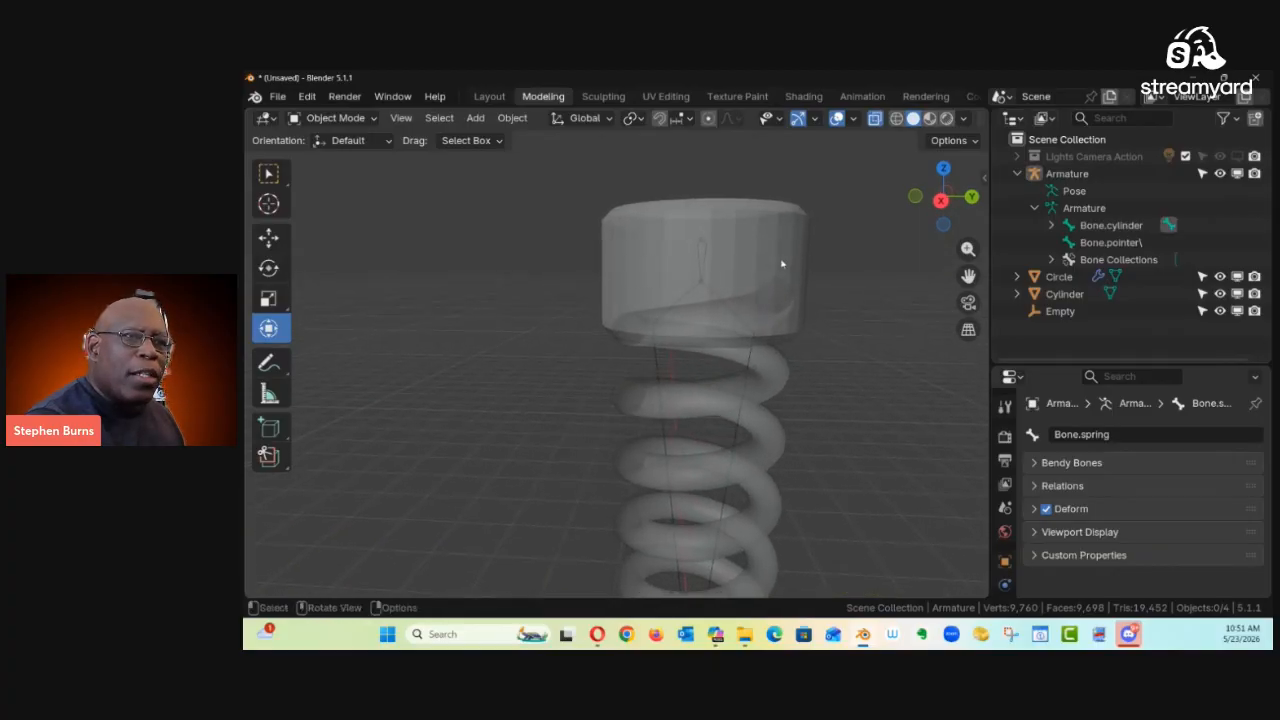
pyautogui.click(730, 278)
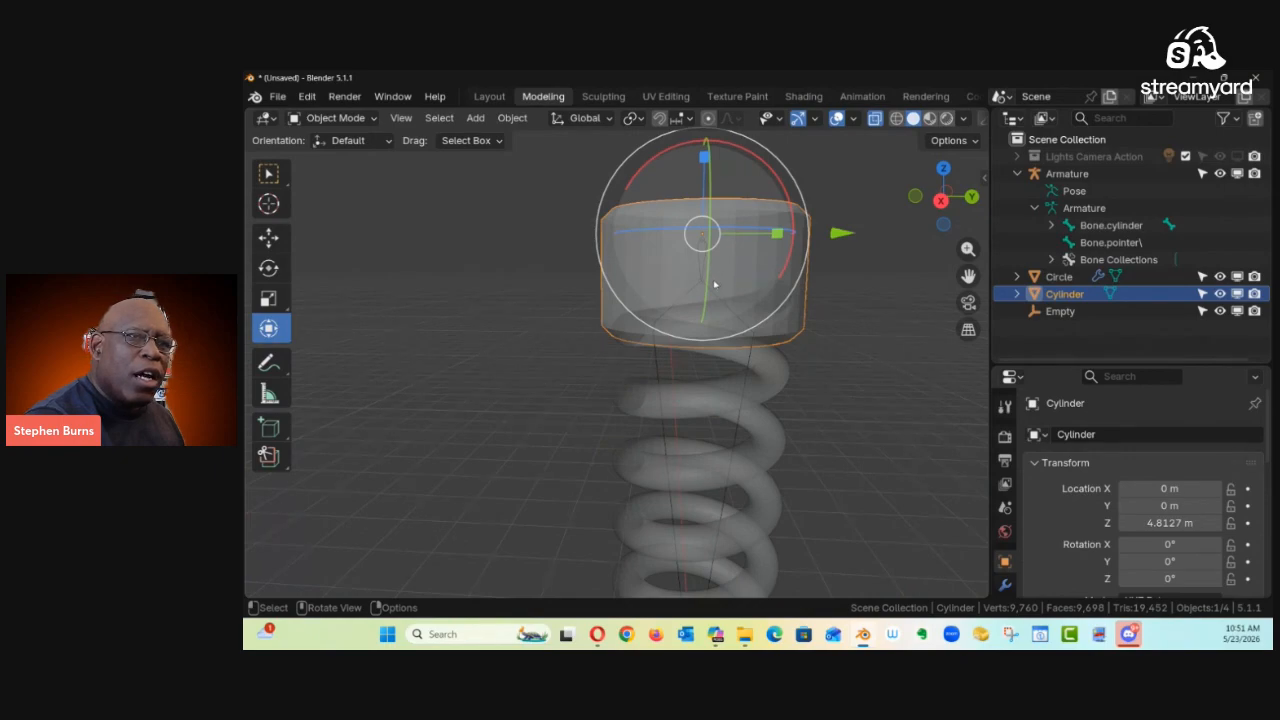
pyautogui.press('shift')
pyautogui.keyDown('shift'); pyautogui.click(660, 367); pyautogui.keyUp('shift')
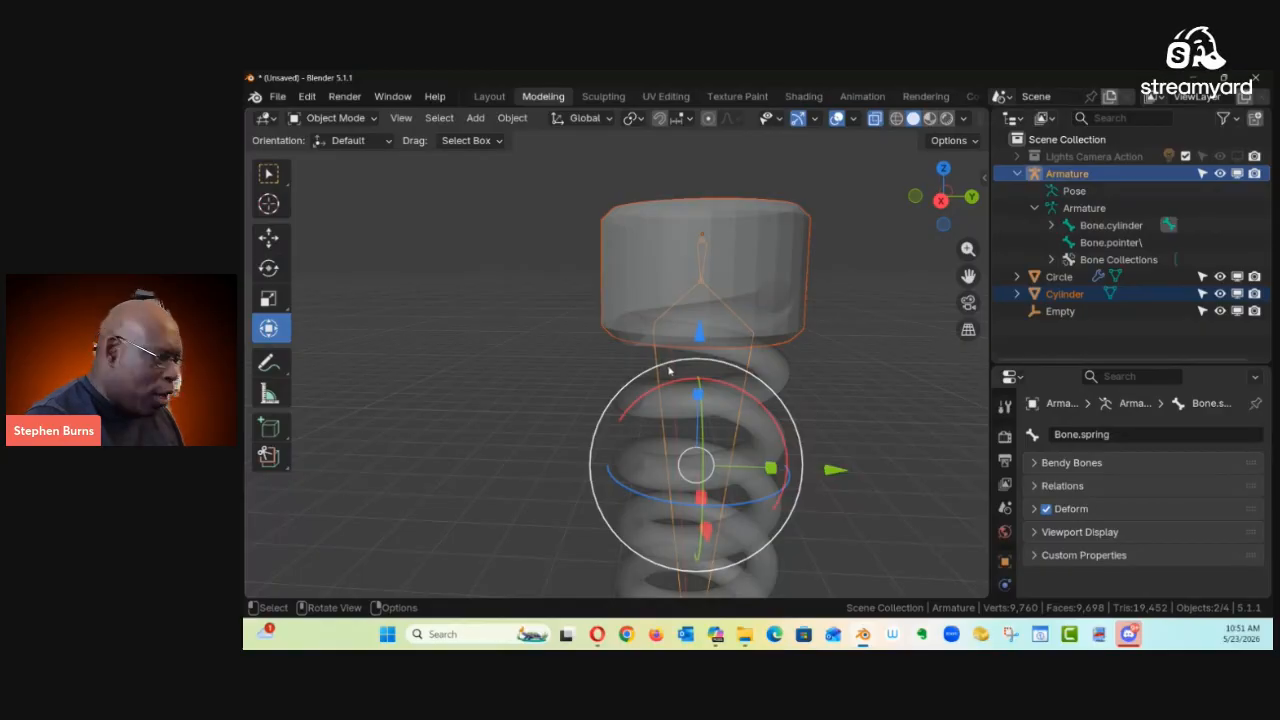
pyautogui.hotkey('ctrl', 'Tab')
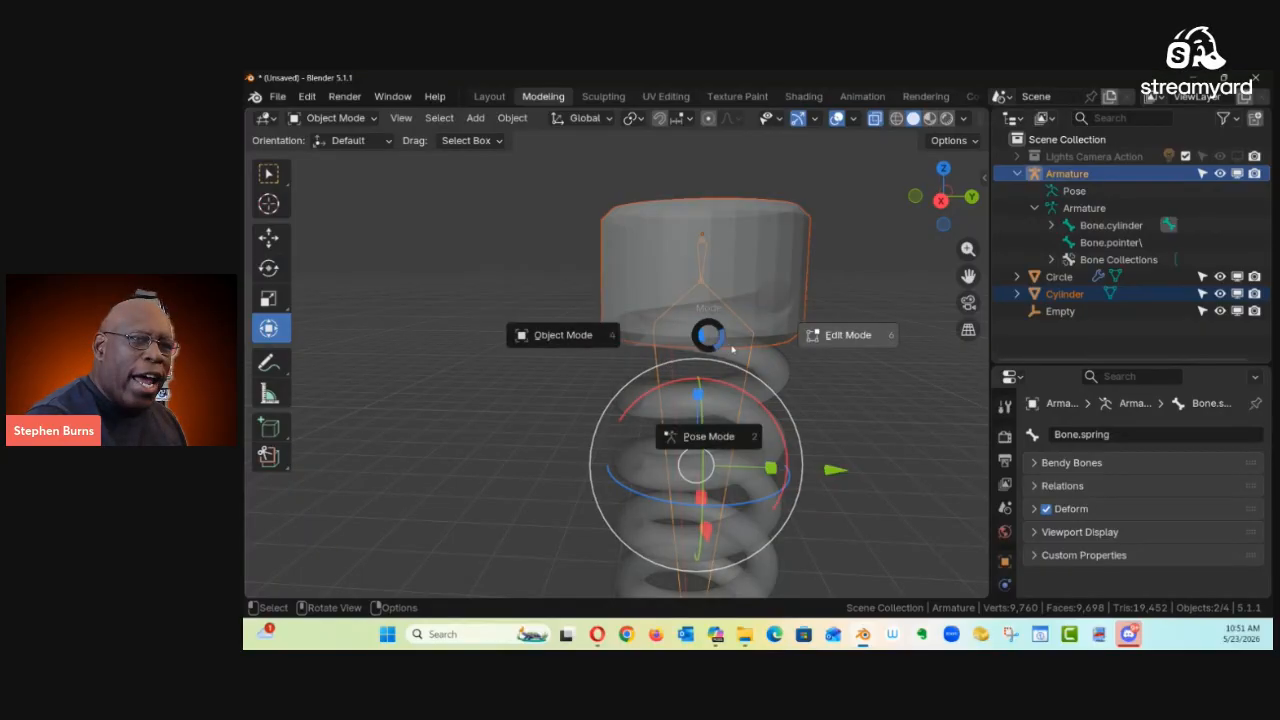
pyautogui.click(717, 438)
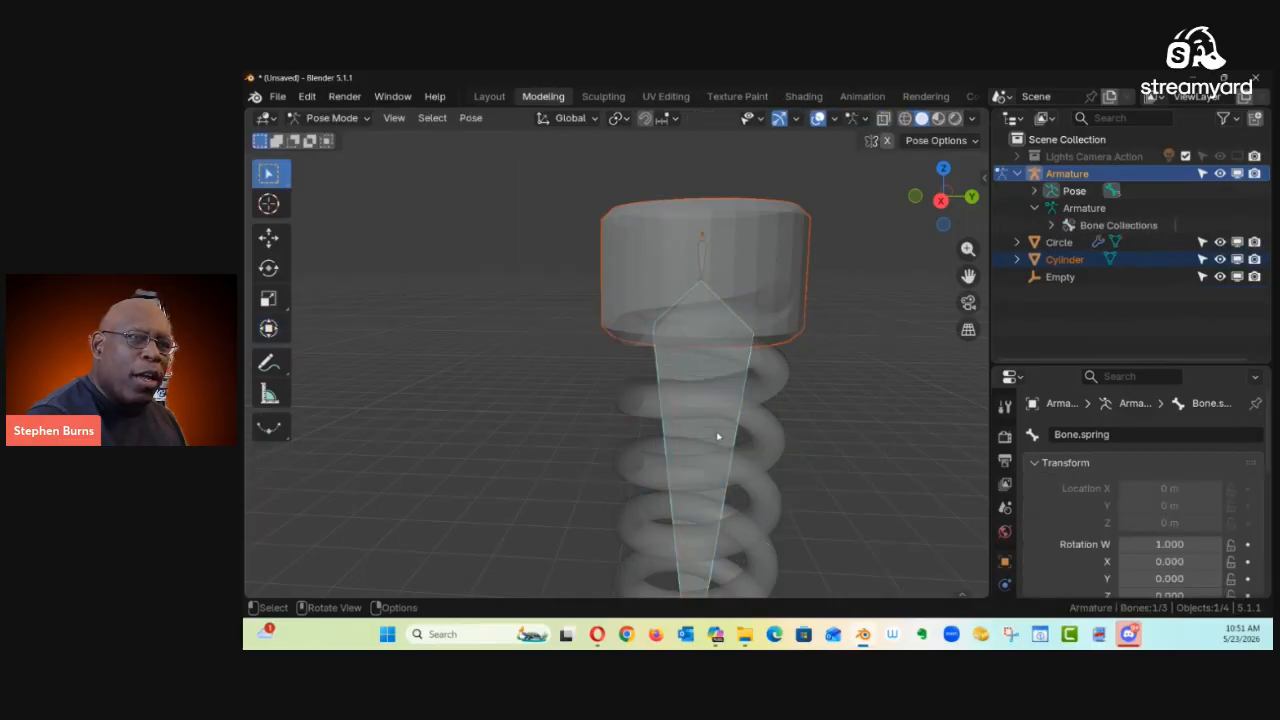
# Step: Parent the cylinder cap to the small Bone.cylinder bone using the Bone parent type, and deselect the bone
pyautogui.click(704, 253)
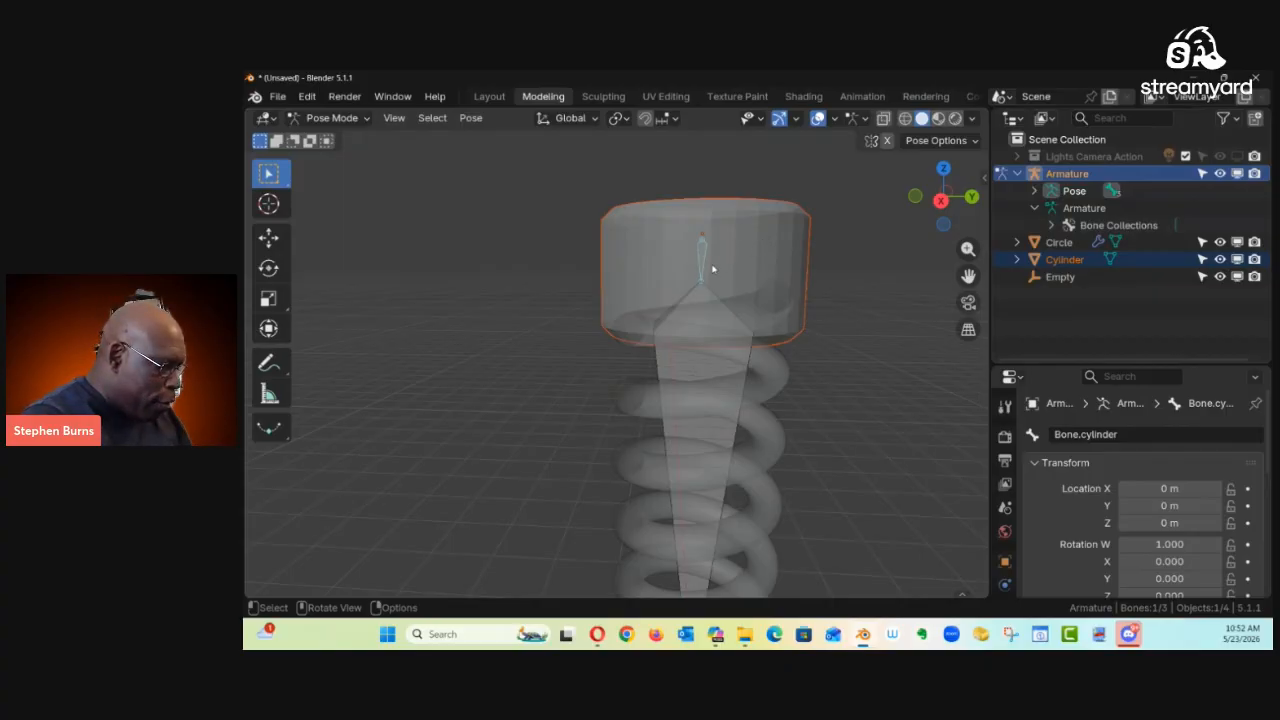
pyautogui.hotkey('ctrl', 'p')
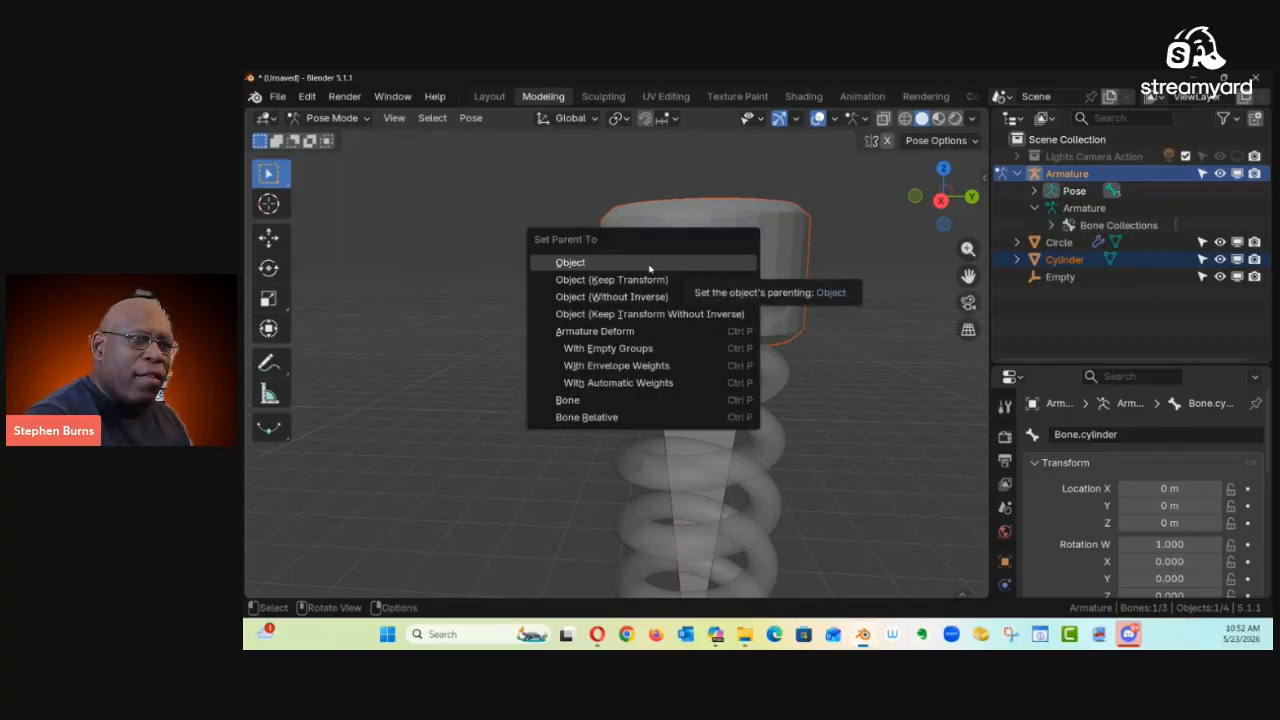
pyautogui.click(588, 401)
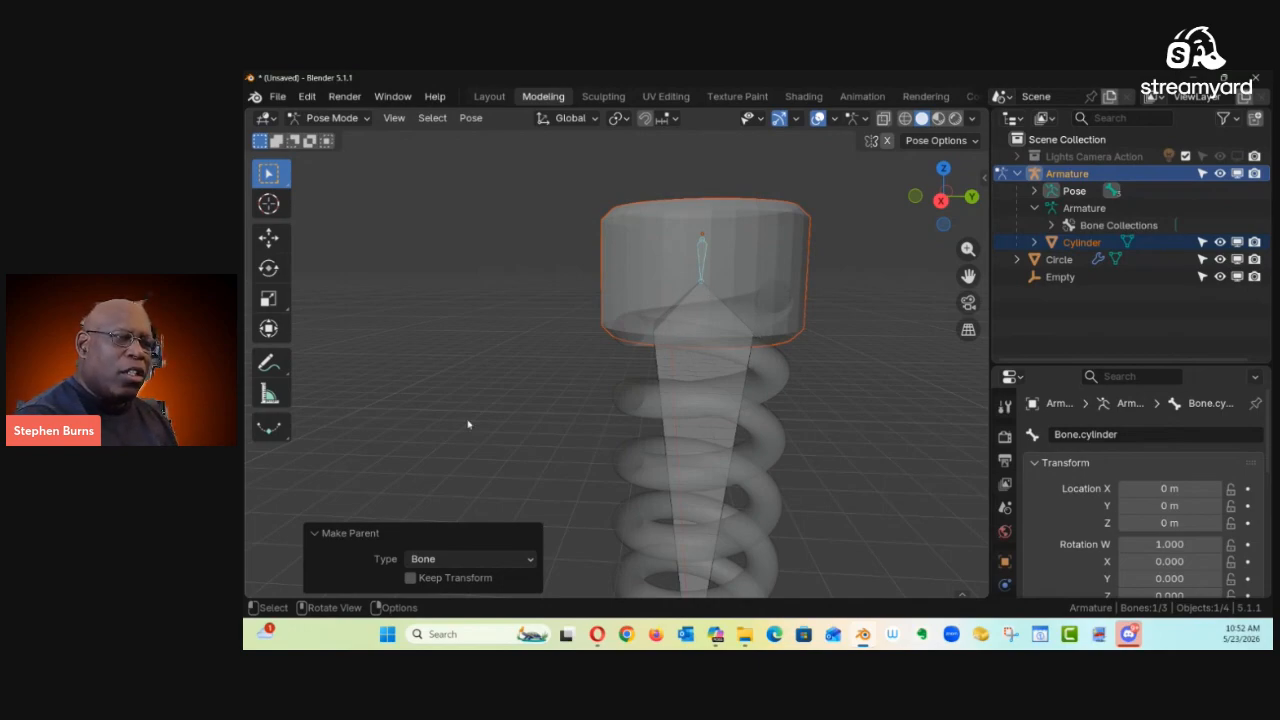
pyautogui.click(315, 517)
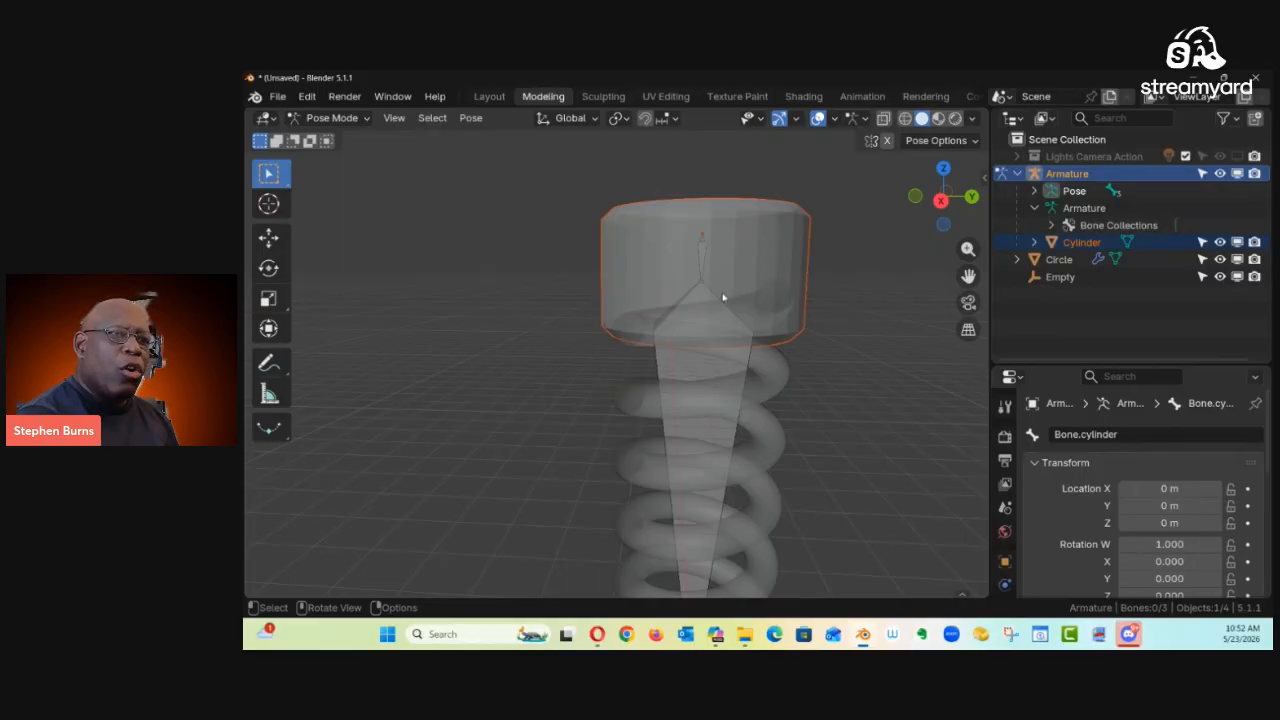
# Step: Test the parenting by moving Bone.cylinder about -0.065 m along the global Y axis, and clear its pose location
pyautogui.click(700, 253)
pyautogui.click(268, 237)
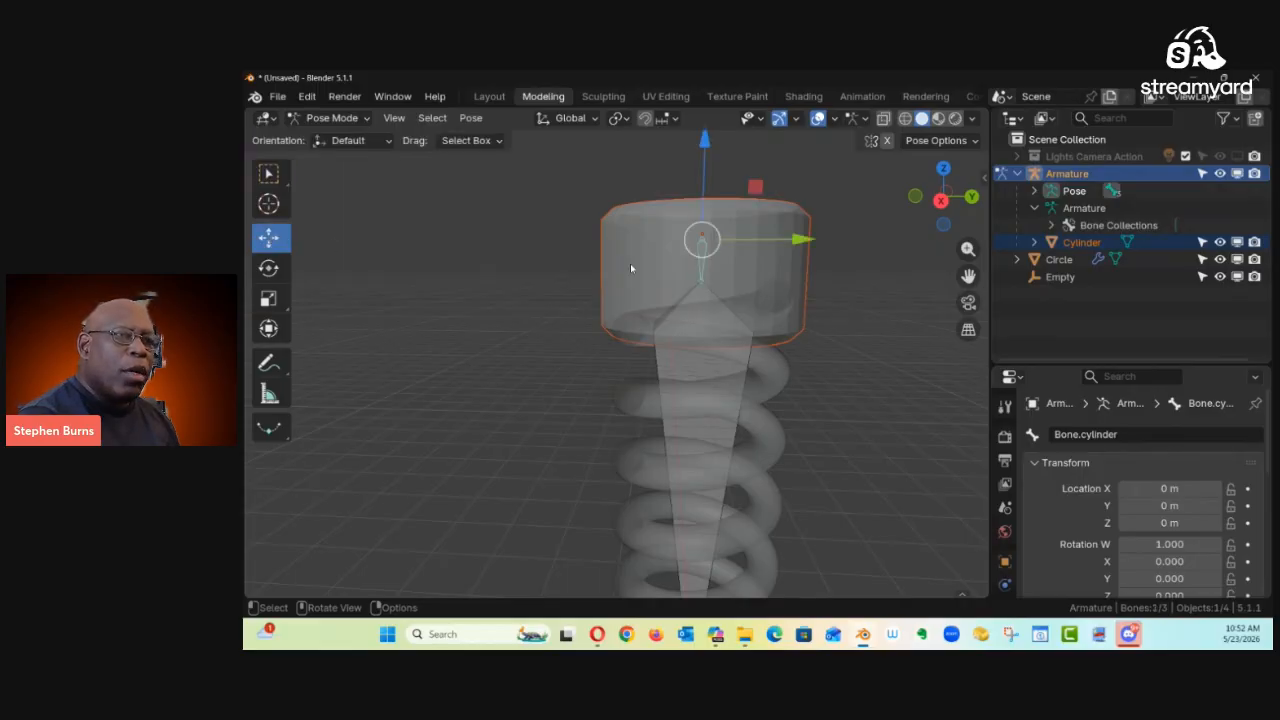
pyautogui.moveTo(800, 241); pyautogui.dragTo(773, 258)
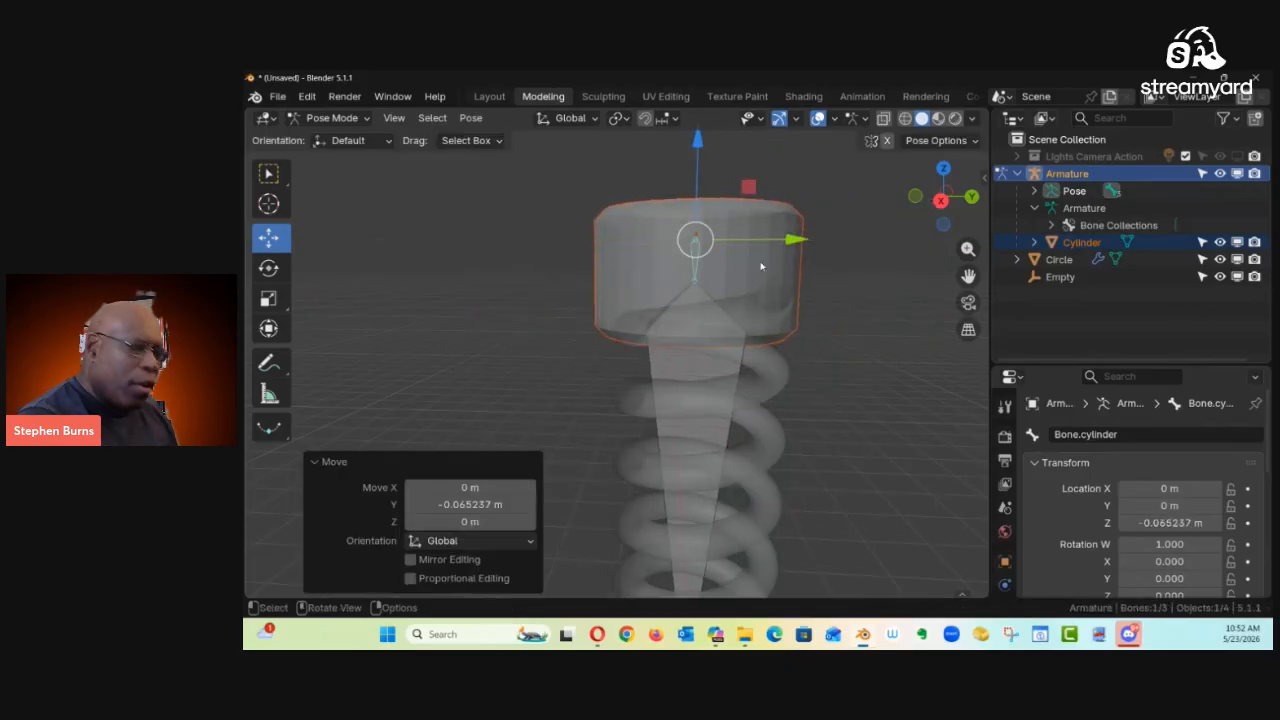
pyautogui.hotkey('alt', 'g')
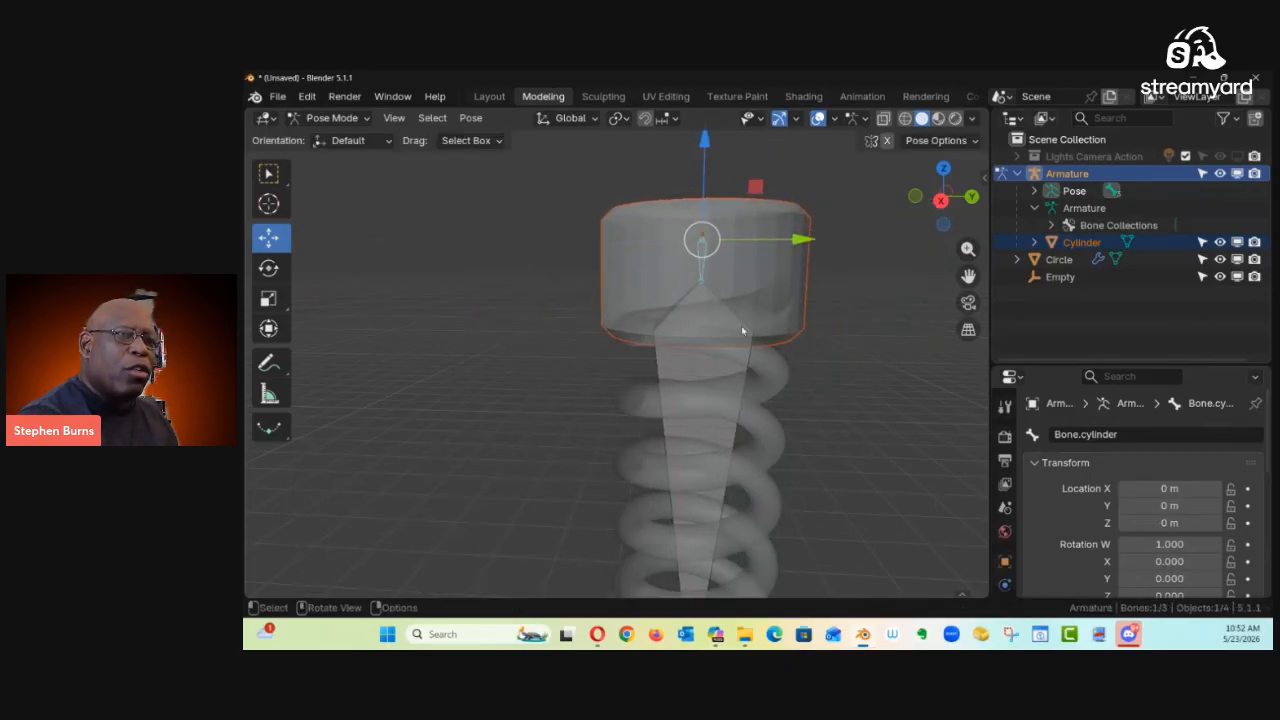
# Step: Return to Object Mode, select the spring mesh and turn off the X-ray display
pyautogui.keyDown('ctrl'); pyautogui.moveTo(854, 369); pyautogui.dragTo(717, 334, button='middle'); pyautogui.keyUp('ctrl')
pyautogui.click(714, 360)
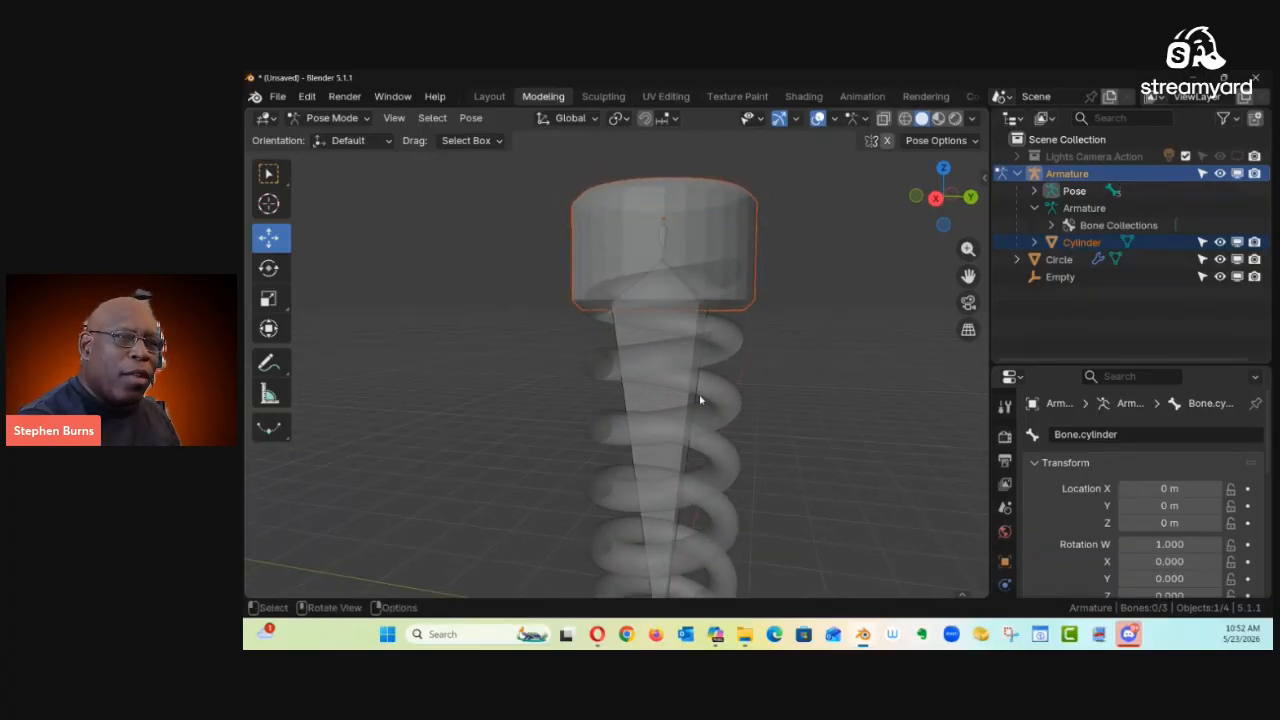
pyautogui.hotkey('alt', 'z')
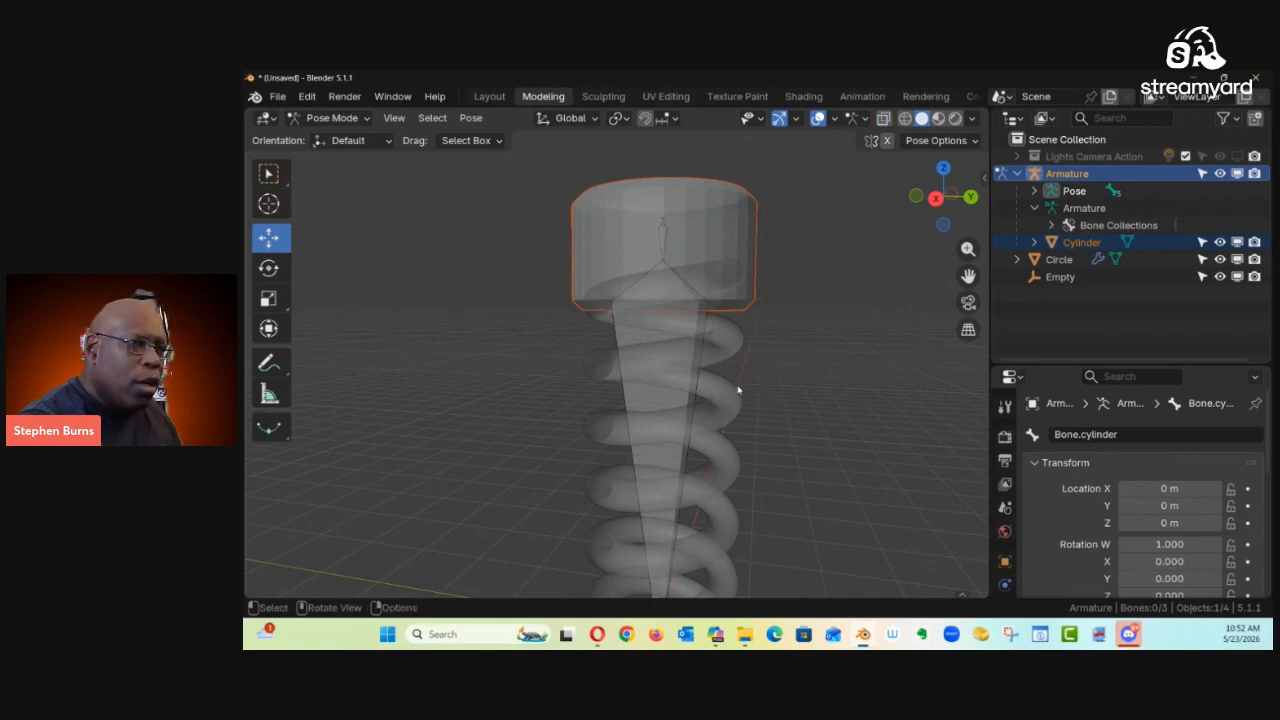
pyautogui.hotkey('ctrl', 'Tab')
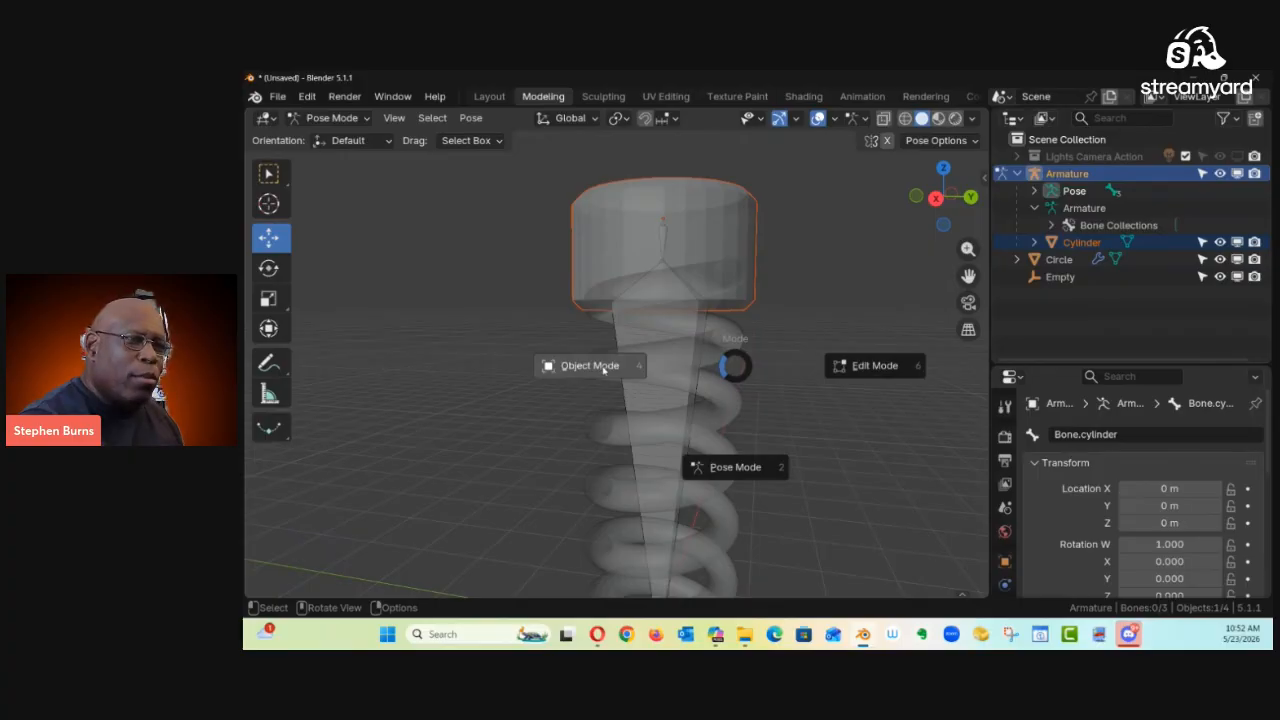
pyautogui.click(603, 368)
pyautogui.click(741, 386)
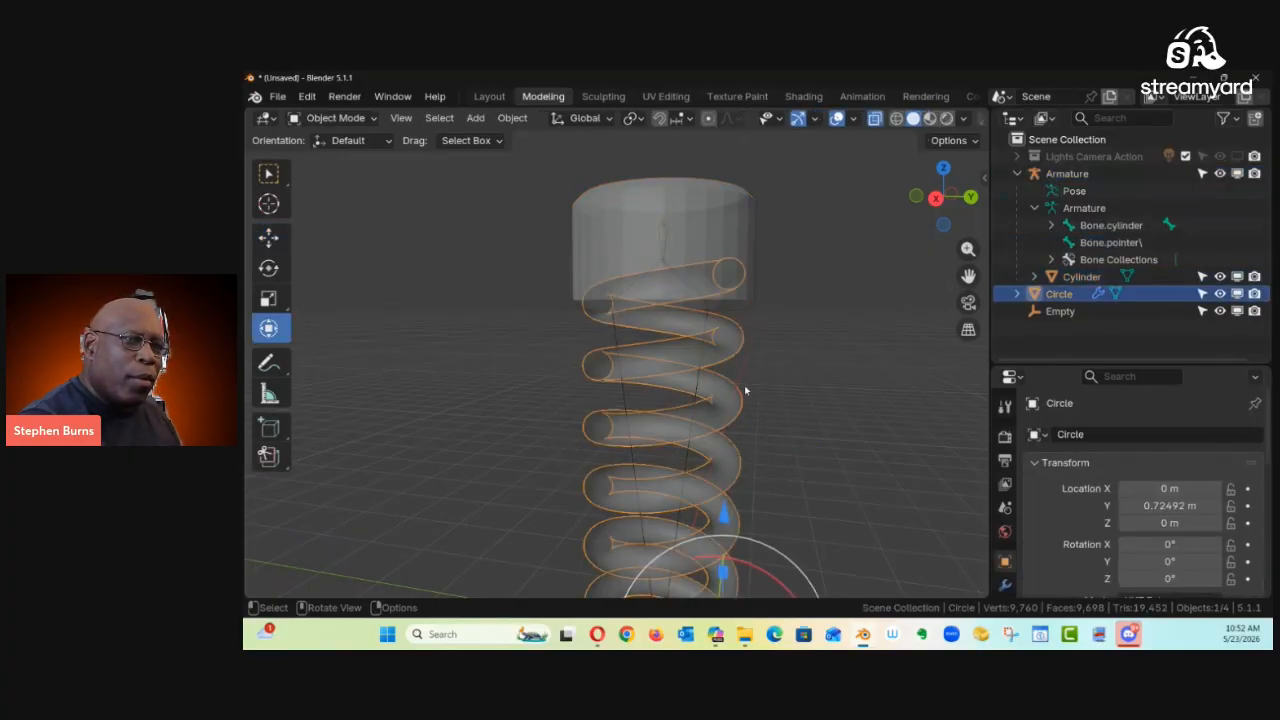
pyautogui.hotkey('alt', 'z')
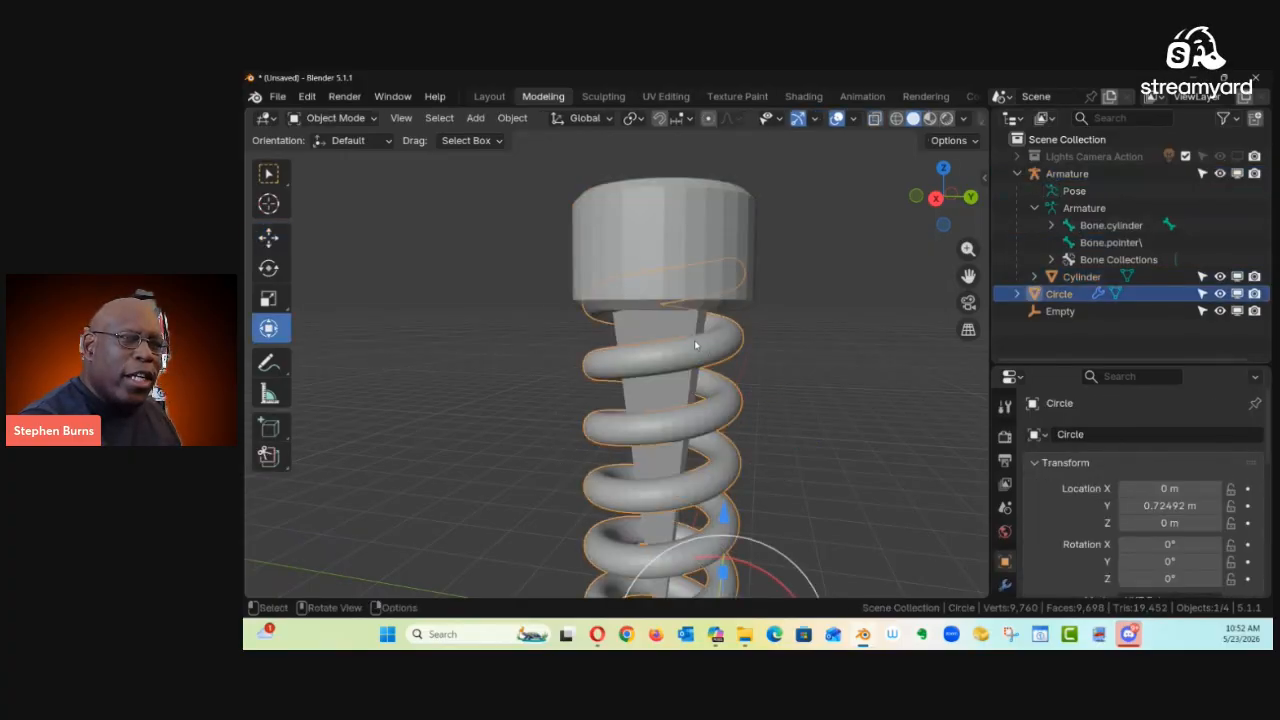
# Step: Add the armature to the spring selection as the active object and enter Pose Mode
pyautogui.keyDown('ctrl'); pyautogui.moveTo(791, 343); pyautogui.dragTo(670, 323, button='middle'); pyautogui.keyUp('ctrl')
pyautogui.keyDown('shift'); pyautogui.click(674, 332); pyautogui.keyUp('shift')
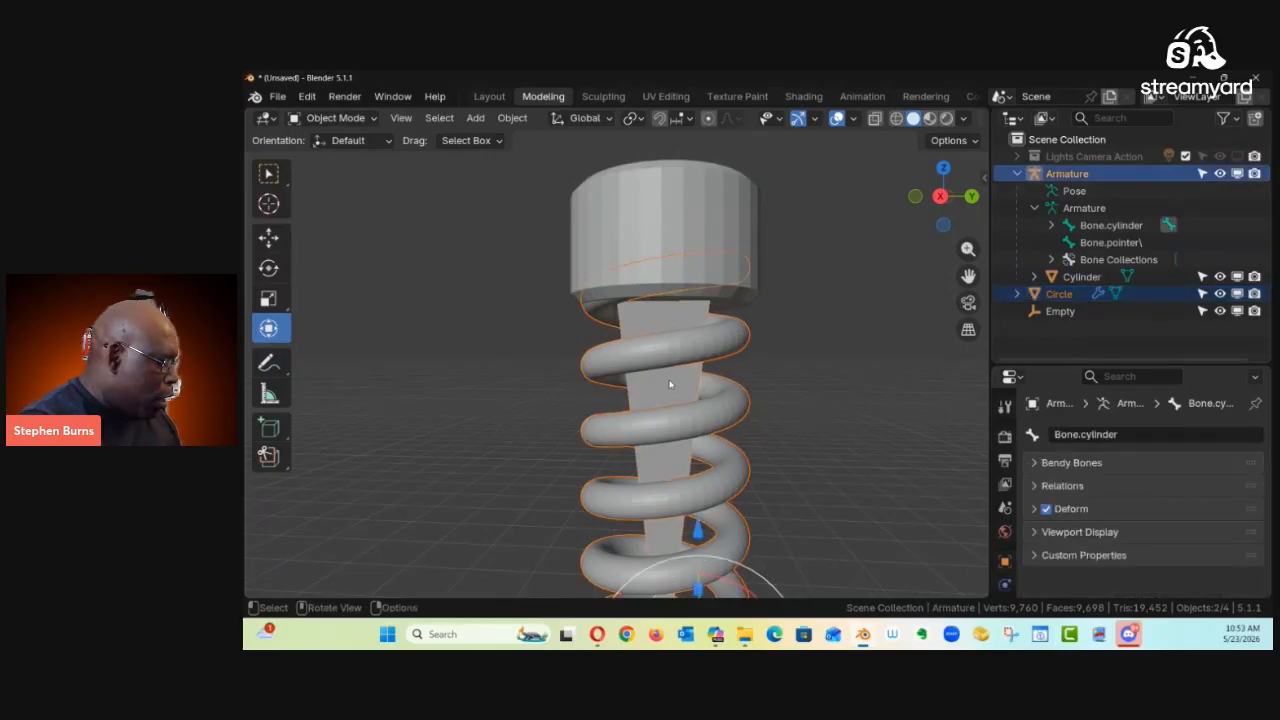
pyautogui.hotkey('ctrl', 'Tab')
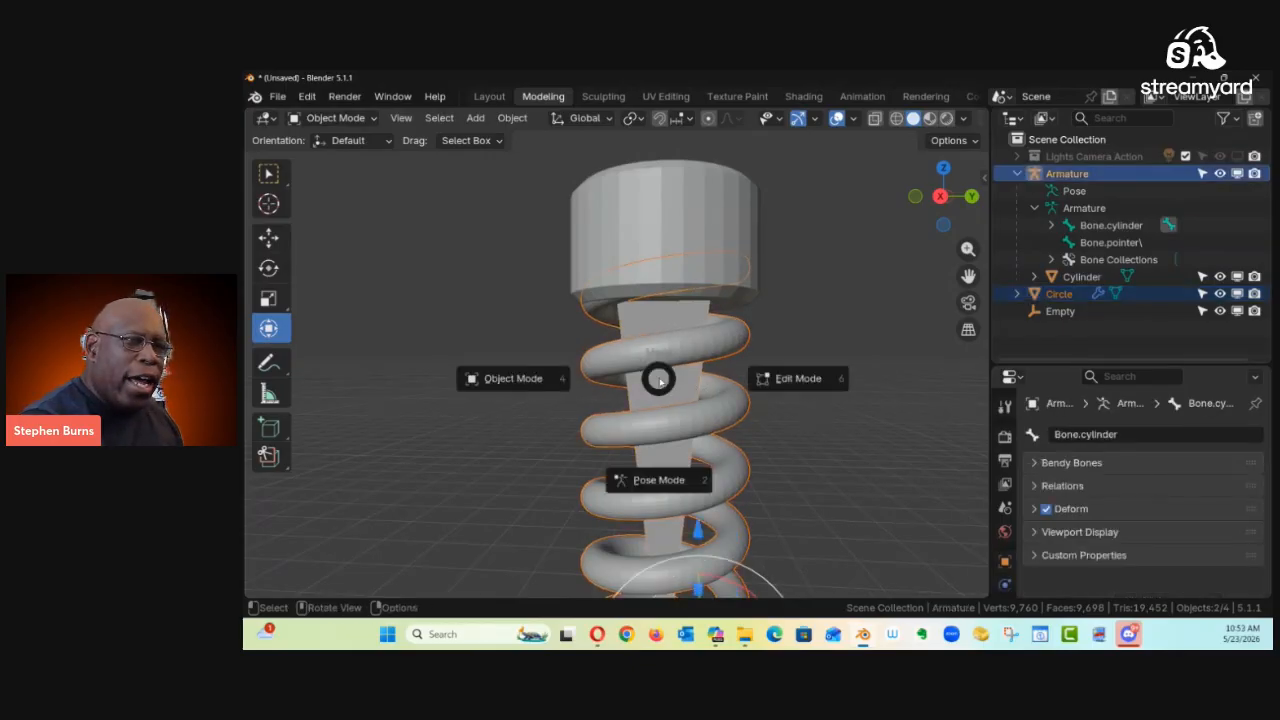
pyautogui.click(651, 484)
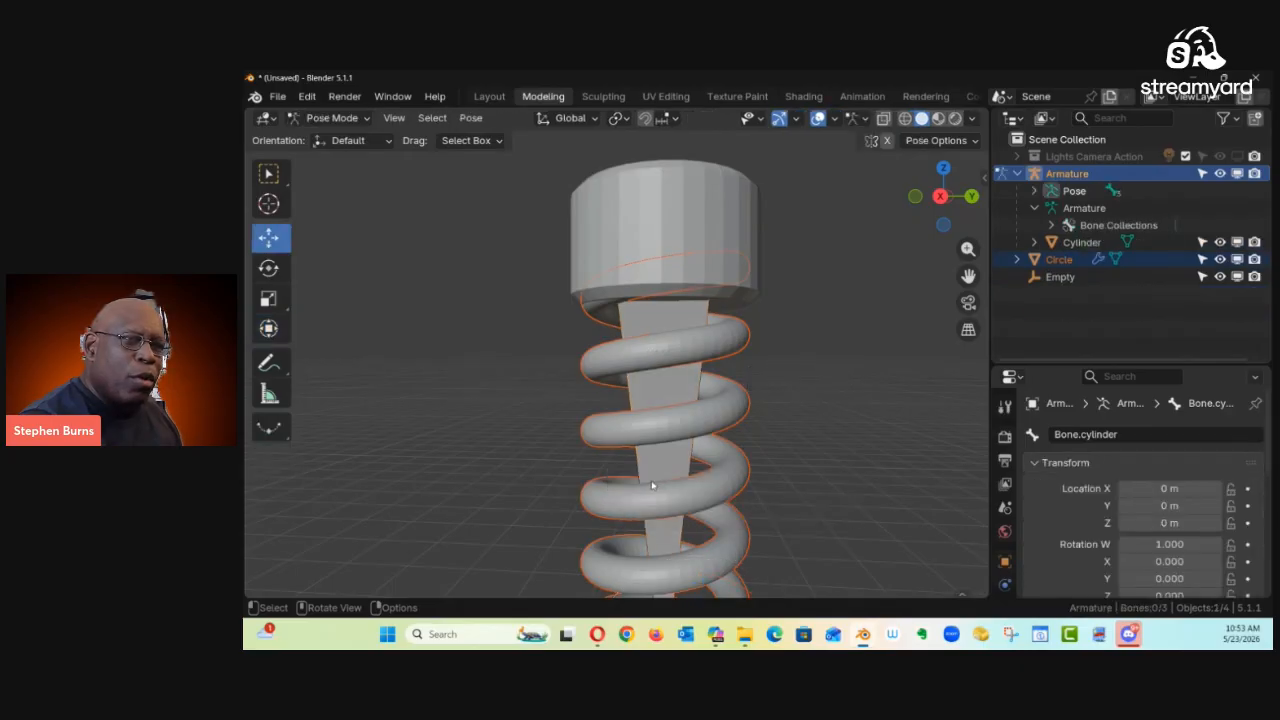
# Step: Parent the spring mesh to the long Bone.spring bone using the Bone parent type
pyautogui.click(670, 388)
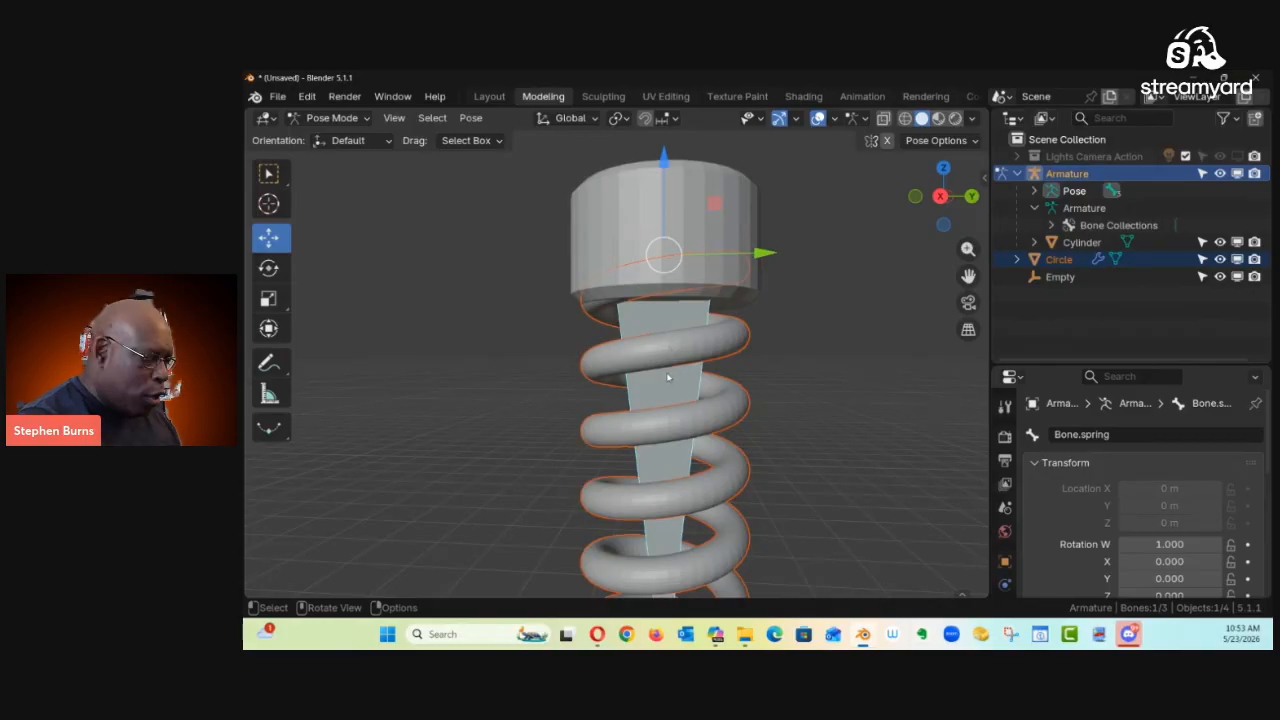
pyautogui.hotkey('ctrl', 'p')
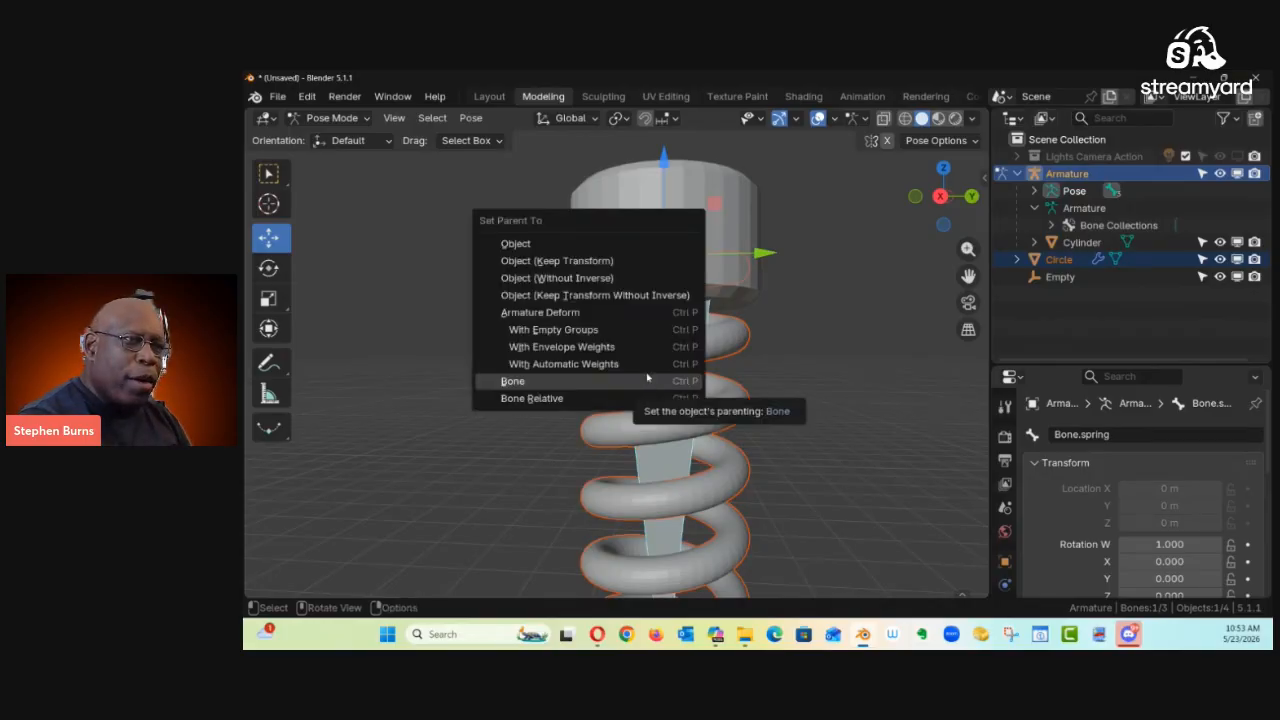
pyautogui.click(540, 383)
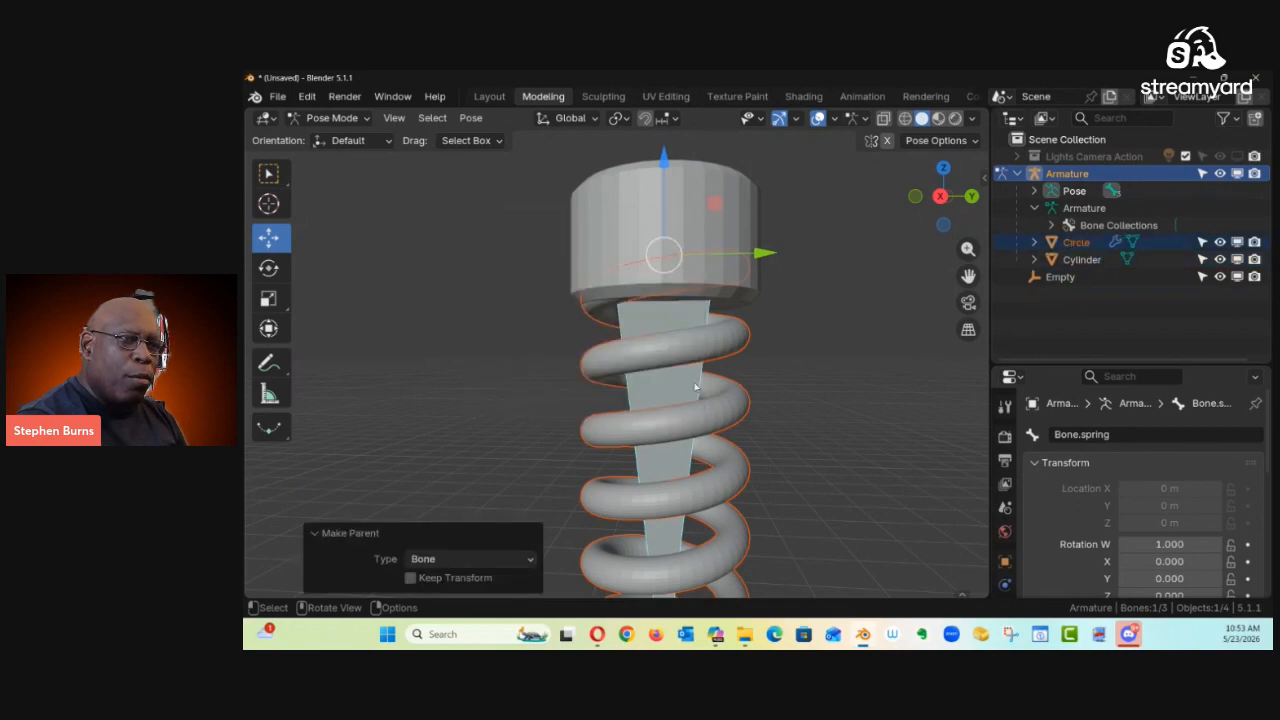
# Step: Turn on the X-ray display so the bones show through the cap and spring meshes
pyautogui.keyDown('ctrl'); pyautogui.moveTo(754, 371); pyautogui.dragTo(662, 450, button='middle'); pyautogui.keyUp('ctrl')
pyautogui.keyDown('shift'); pyautogui.moveTo(692, 364); pyautogui.dragTo(717, 389, button='middle'); pyautogui.keyUp('shift')
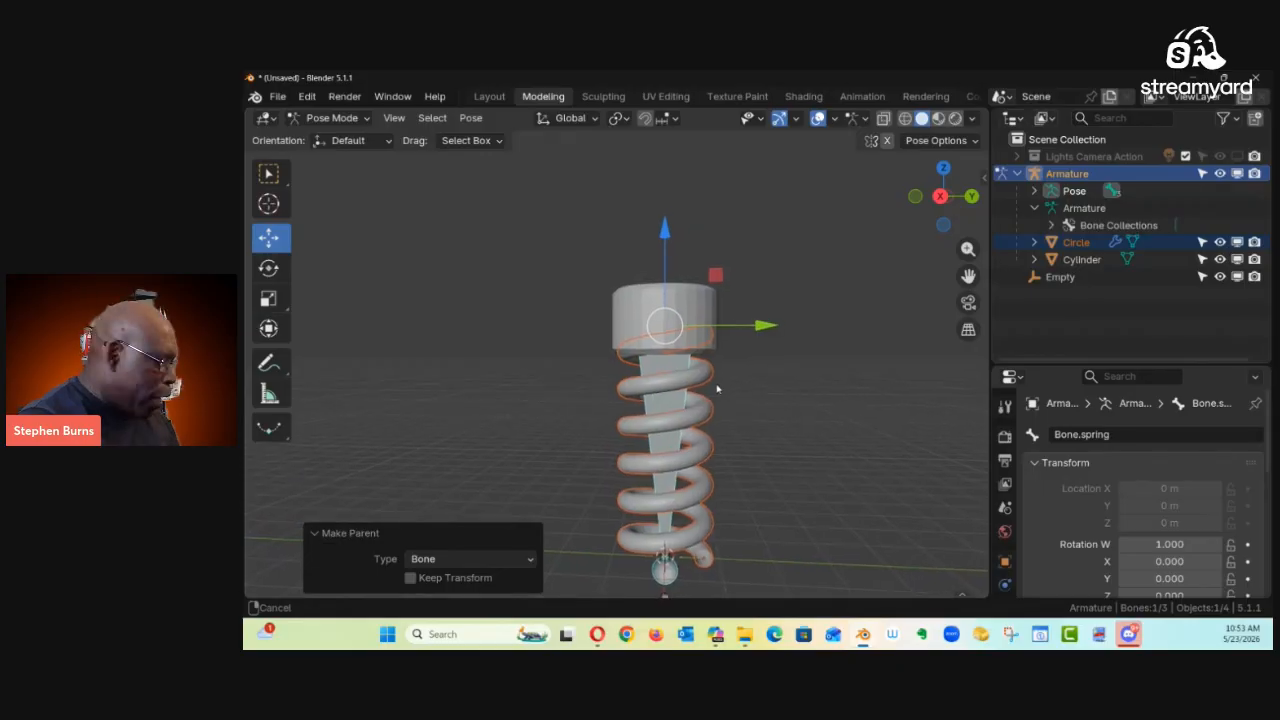
pyautogui.hotkey('alt', 'z')
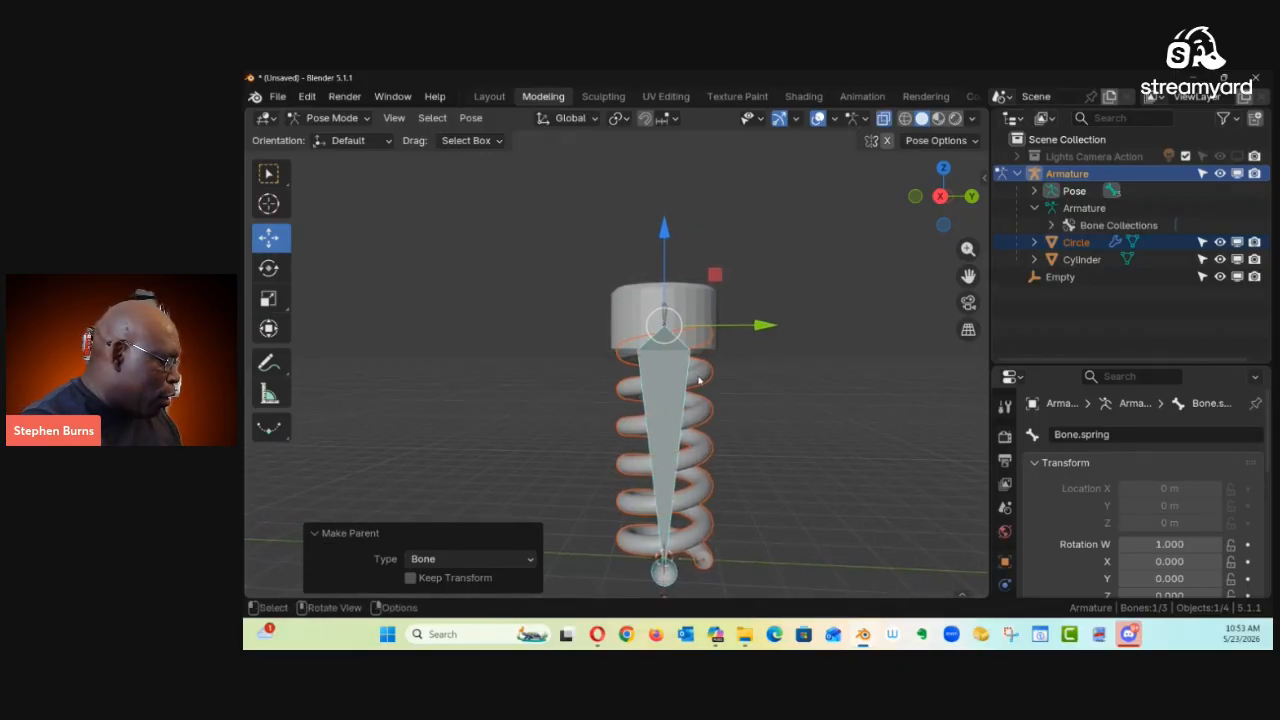
# Step: Test the rig by moving the small Bone.cylinder bone inside the cap, and clear its pose location
pyautogui.click(665, 316)
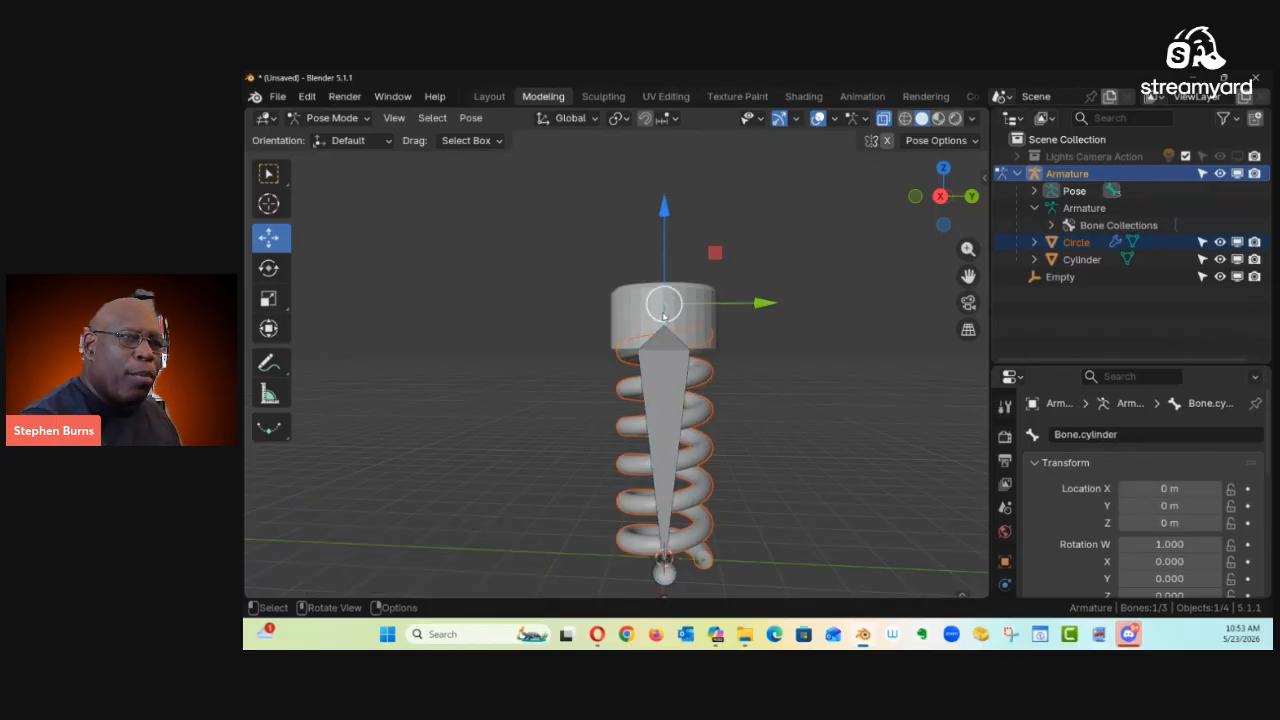
pyautogui.moveTo(740, 310); pyautogui.dragTo(748, 346)
pyautogui.hotkey('alt', 'g')
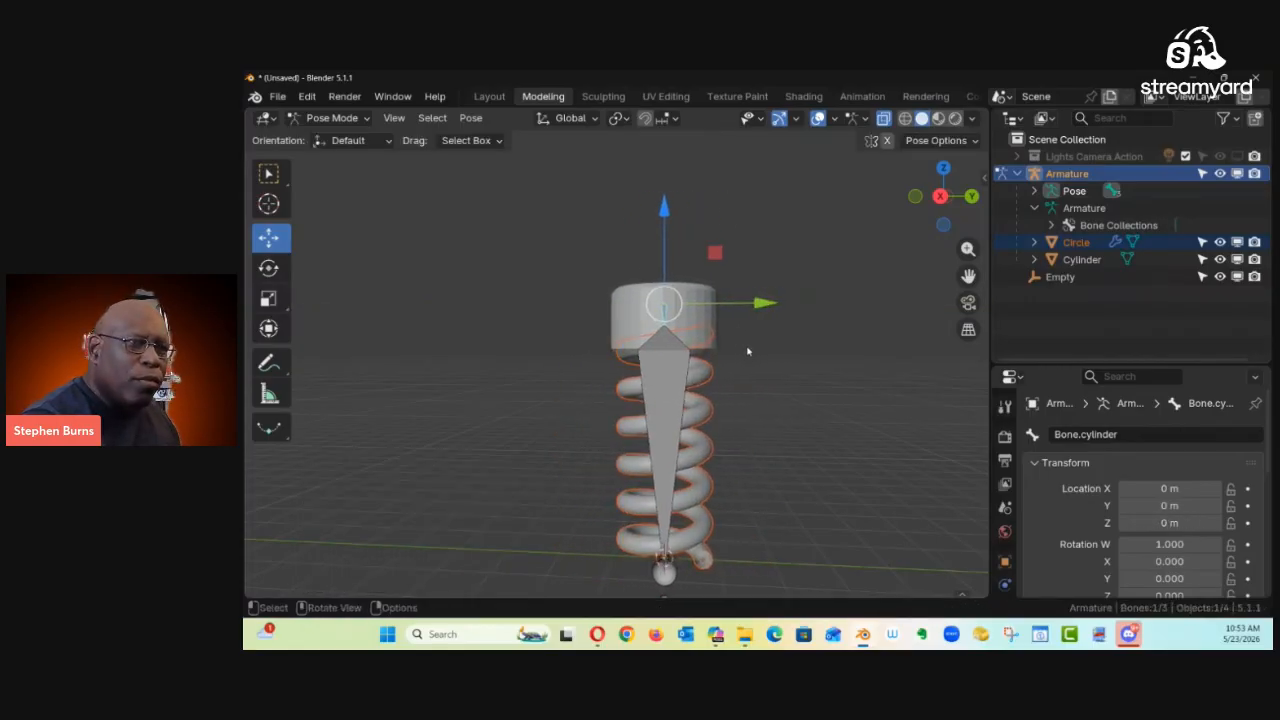
# Step: Test Bone.spring by rotating it about 4.95° around the global Y axis, and undo the rotation
pyautogui.keyDown('ctrl'); pyautogui.moveTo(748, 346); pyautogui.dragTo(873, 365, button='middle'); pyautogui.keyUp('ctrl')
pyautogui.moveTo(1031, 364)
pyautogui.mouseDown()
pyautogui.moveTo(1046, 324)
pyautogui.moveTo(1050, 351)
pyautogui.mouseUp()
pyautogui.scroll(-4, 729, 457)
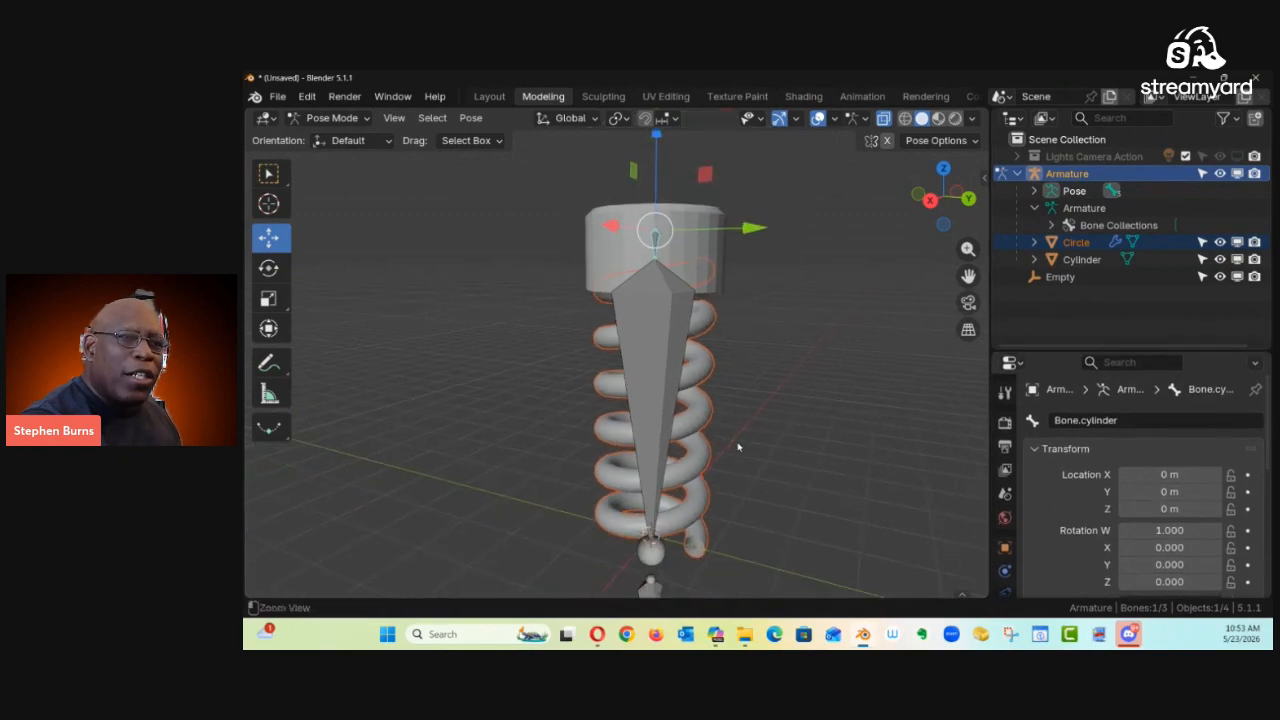
pyautogui.moveTo(730, 469); pyautogui.dragTo(679, 428, button='middle')
pyautogui.moveTo(690, 427); pyautogui.dragTo(667, 386, button='middle')
pyautogui.click(657, 390)
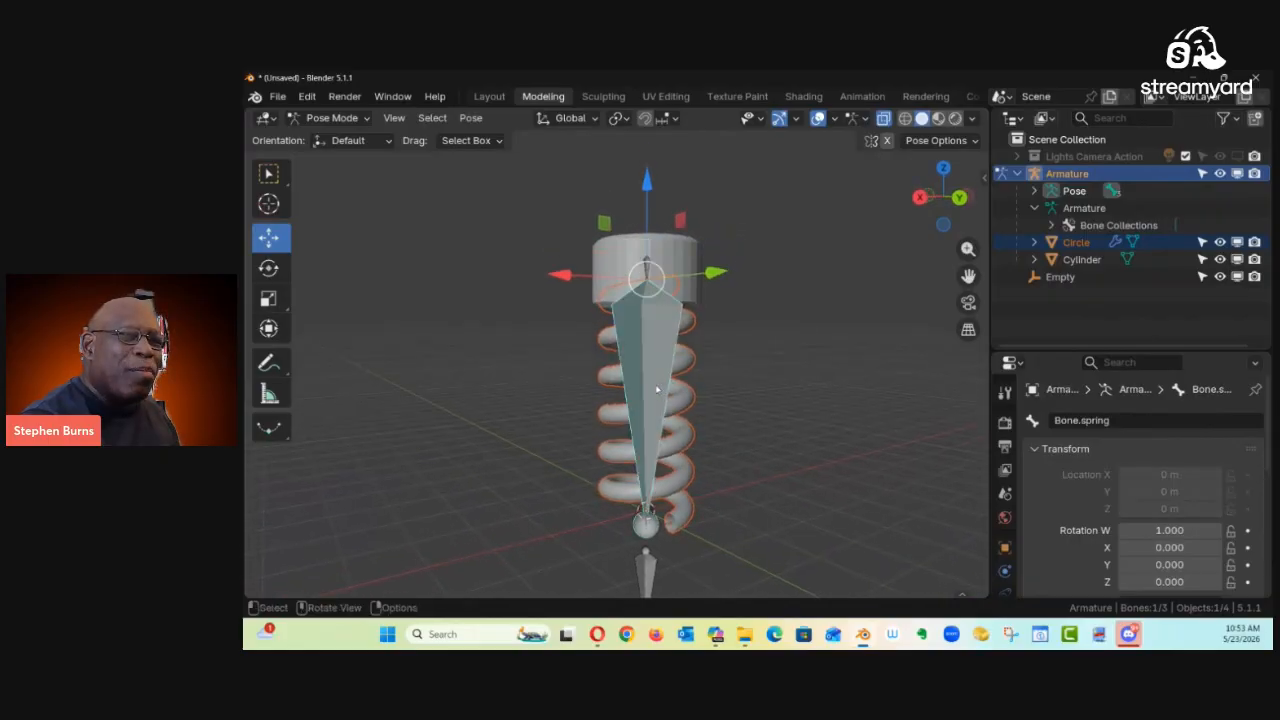
pyautogui.click(268, 267)
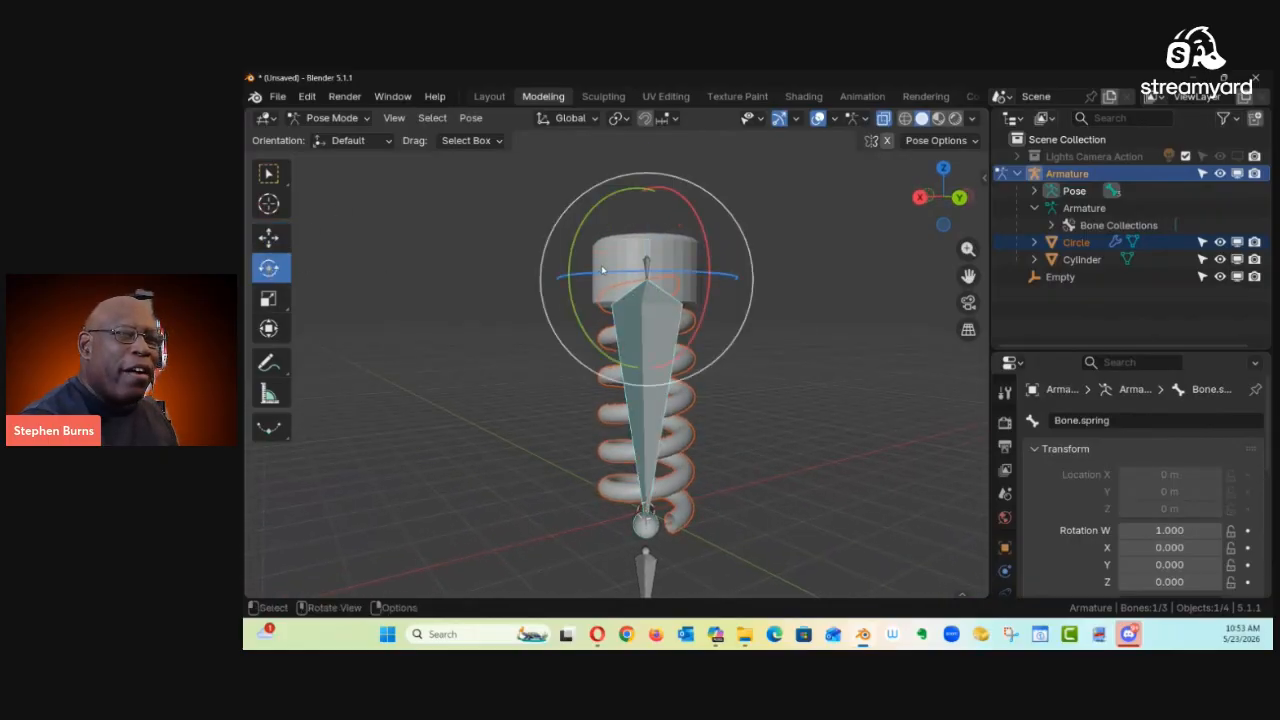
pyautogui.moveTo(575, 250)
pyautogui.mouseDown()
pyautogui.moveTo(590, 228)
pyautogui.moveTo(545, 265)
pyautogui.moveTo(551, 254)
pyautogui.mouseUp()
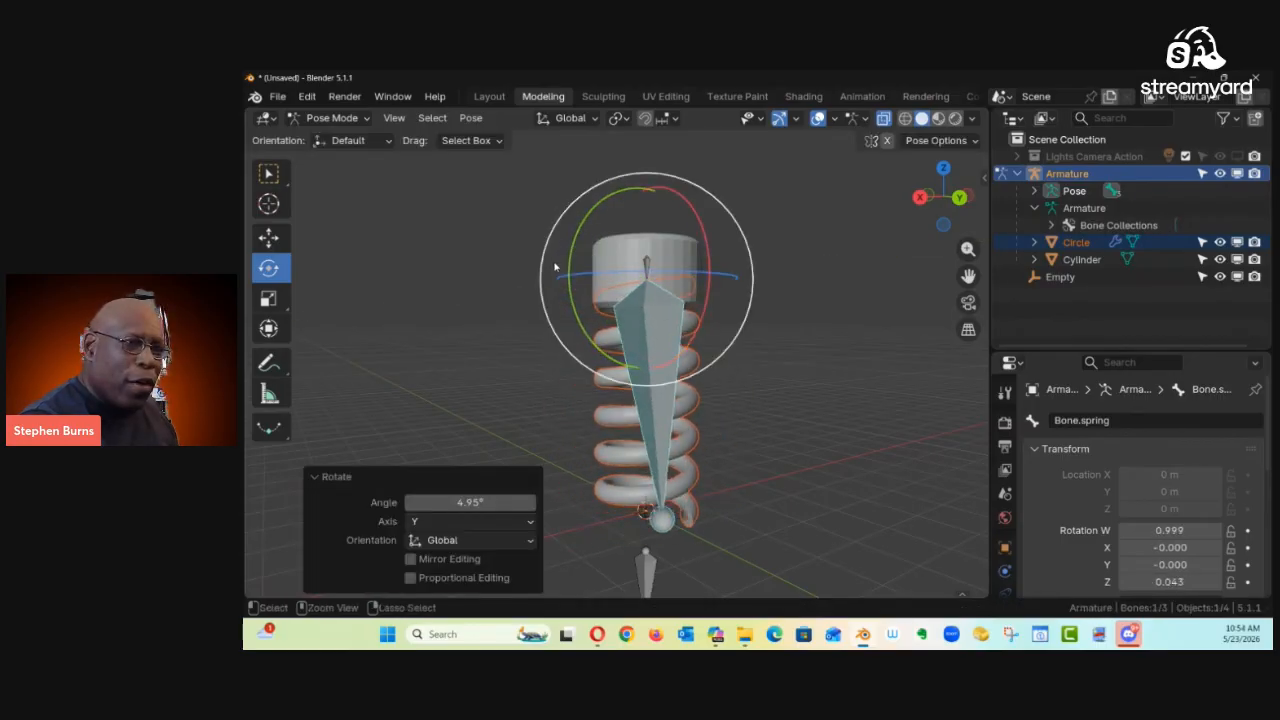
pyautogui.hotkey('ctrl', 'z')
# Step: Return to Object Mode and apply the Screw modifier on the spring mesh
pyautogui.moveTo(607, 382); pyautogui.dragTo(766, 368, button='middle')
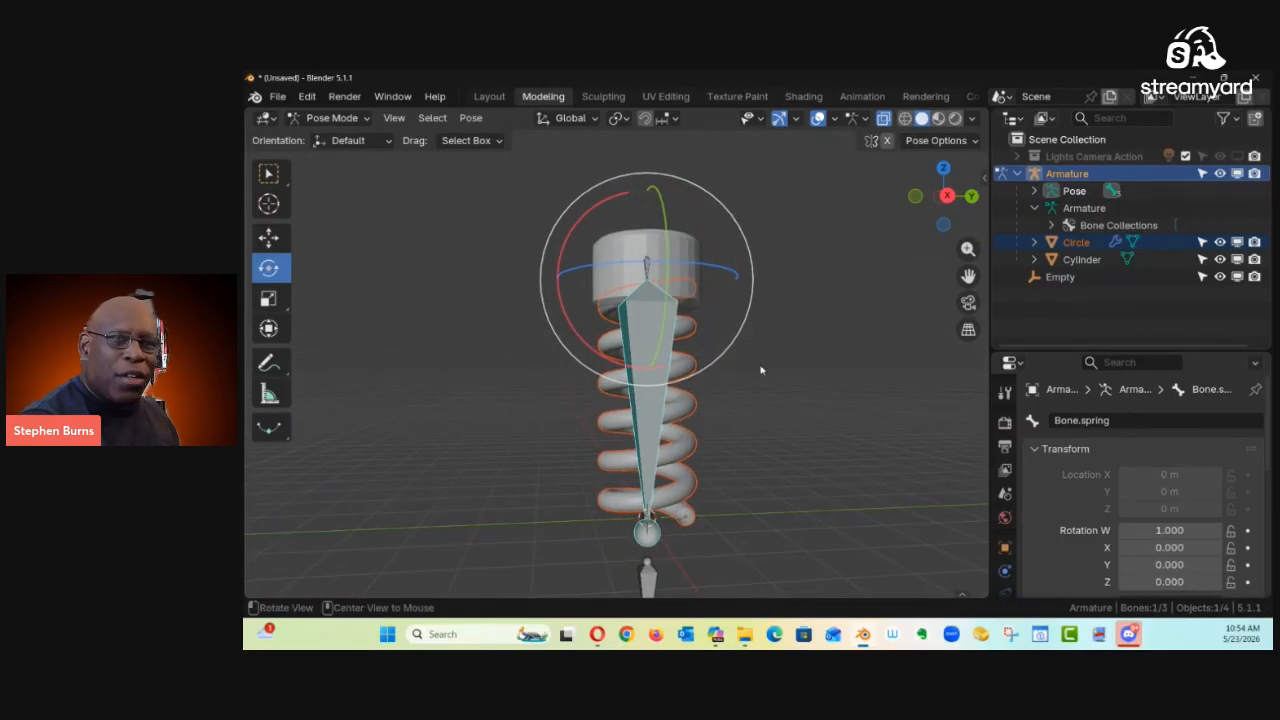
pyautogui.hotkey('ctrl', 'Tab')
pyautogui.click(534, 434)
pyautogui.click(690, 373)
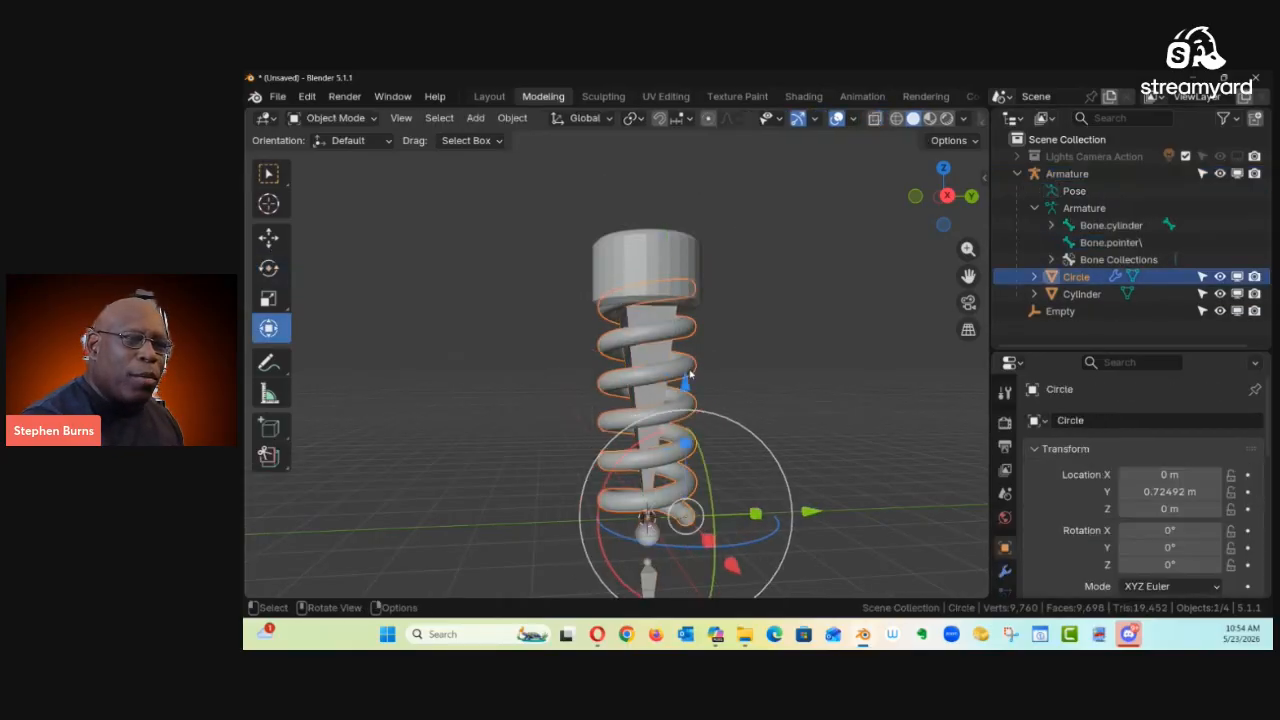
pyautogui.moveTo(1202, 352); pyautogui.dragTo(1216, 252)
pyautogui.click(1005, 464)
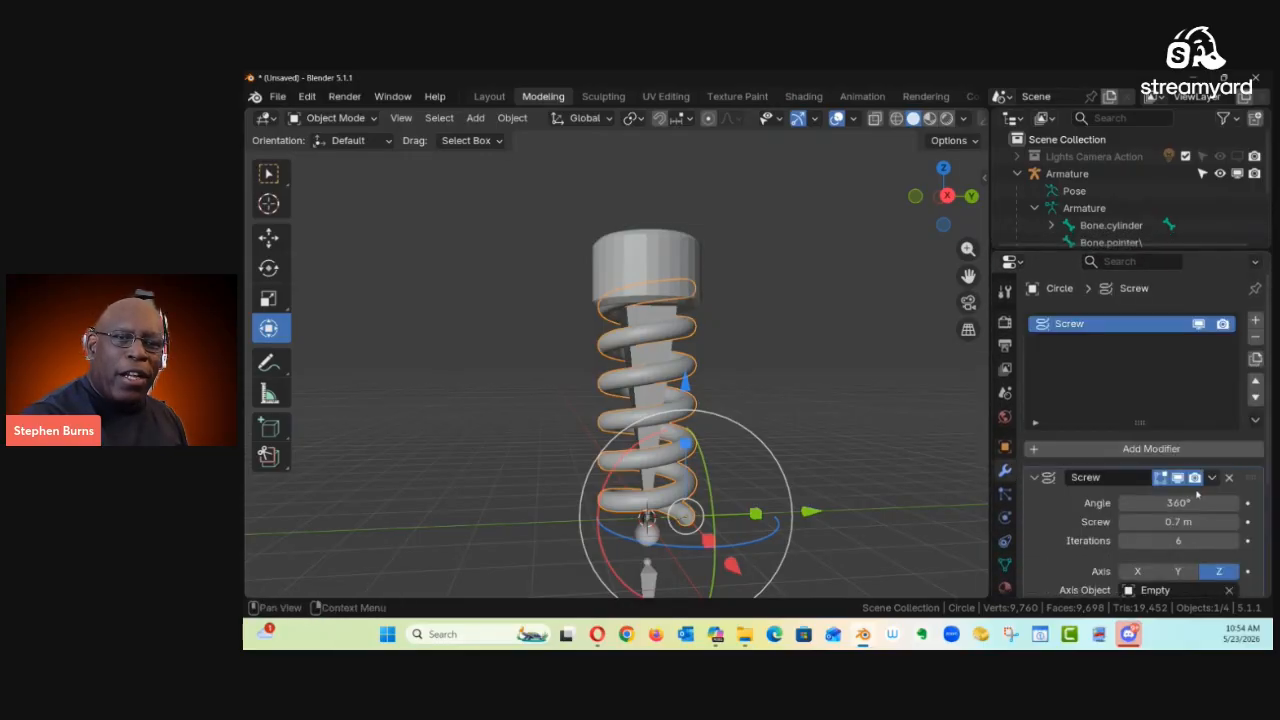
pyautogui.click(1212, 477)
pyautogui.click(1140, 505)
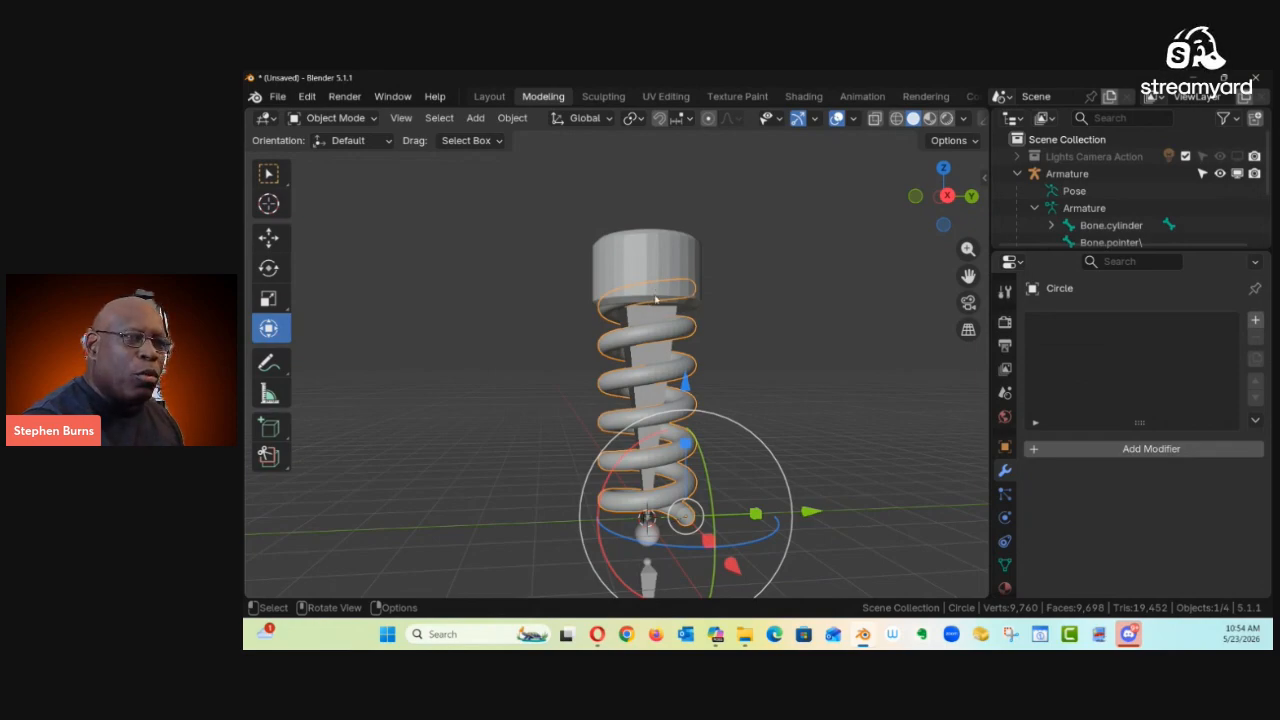
# Step: Select the armature and enter Pose Mode
pyautogui.click(652, 400)
pyautogui.hotkey('ctrl', 'Tab')
pyautogui.click(656, 496)
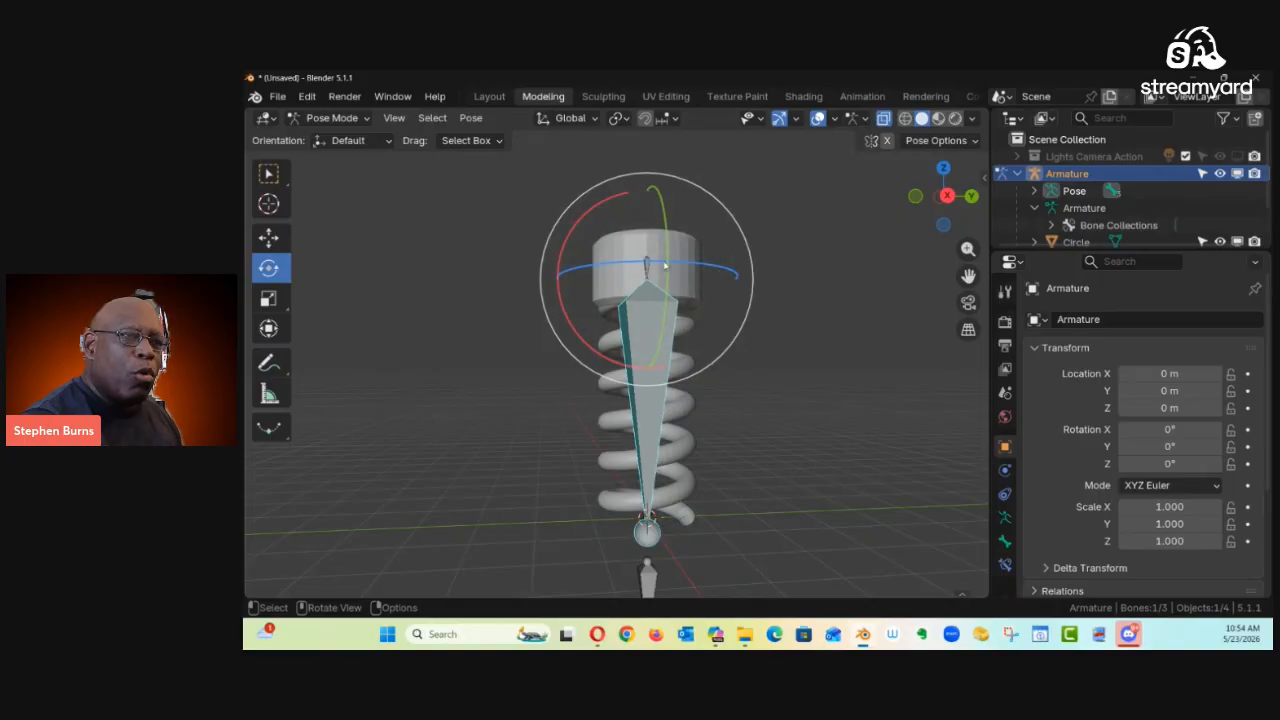
# Step: Try rotating Bone.spring about -1.89° around the global X axis and scaling it along Z, undoing each change
pyautogui.moveTo(559, 256); pyautogui.dragTo(622, 302)
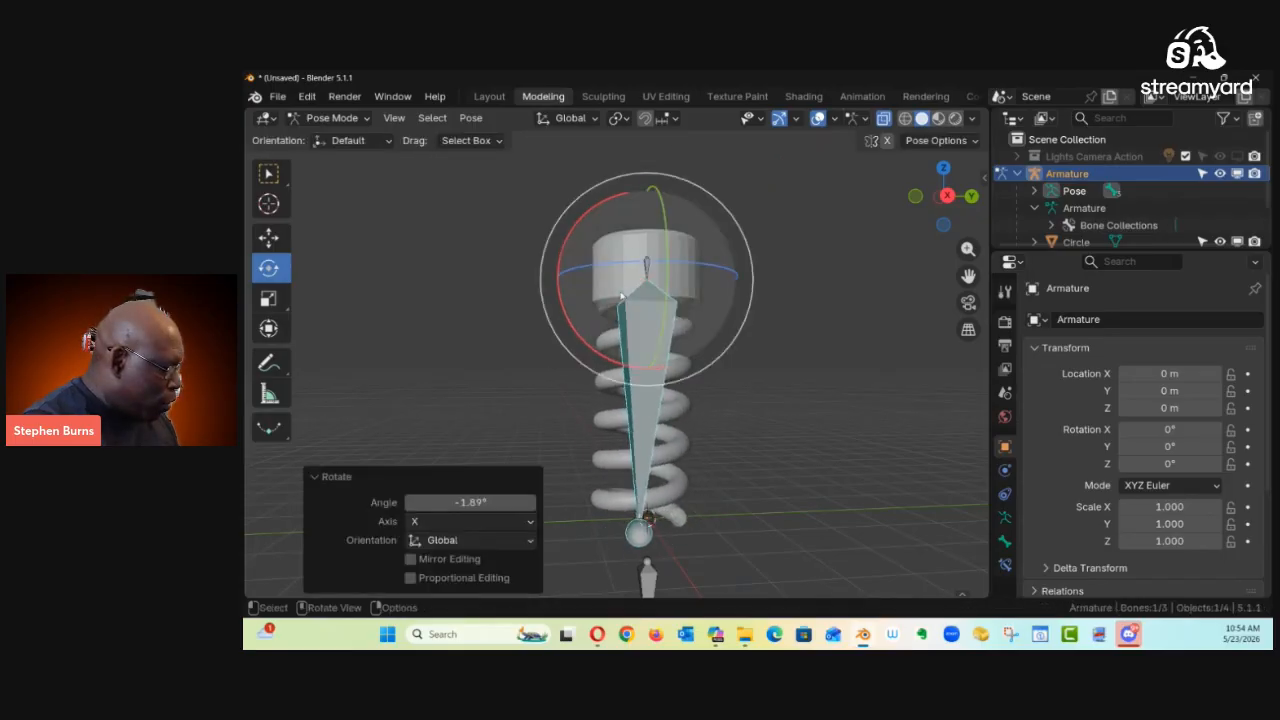
pyautogui.hotkey('ctrl', 'z')
pyautogui.keyDown('ctrl'); pyautogui.moveTo(660, 360); pyautogui.dragTo(737, 357, button='middle'); pyautogui.keyUp('ctrl')
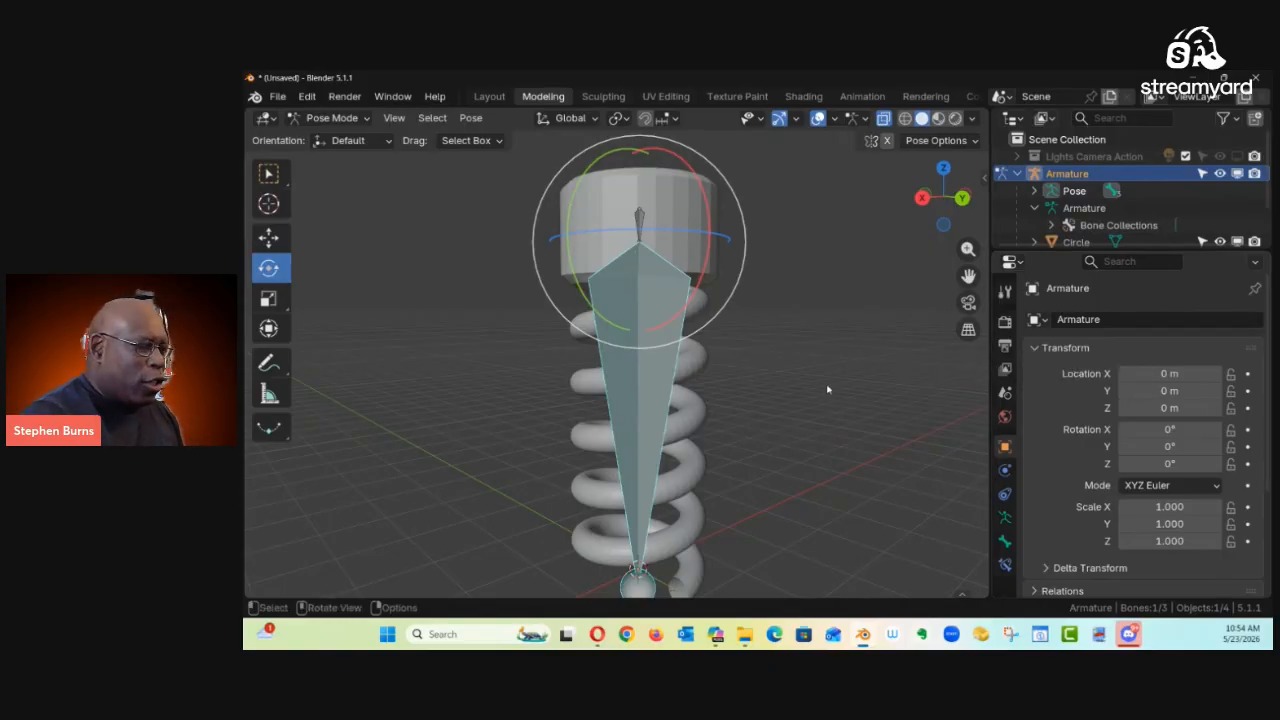
pyautogui.moveTo(772, 384); pyautogui.dragTo(722, 330, button='middle')
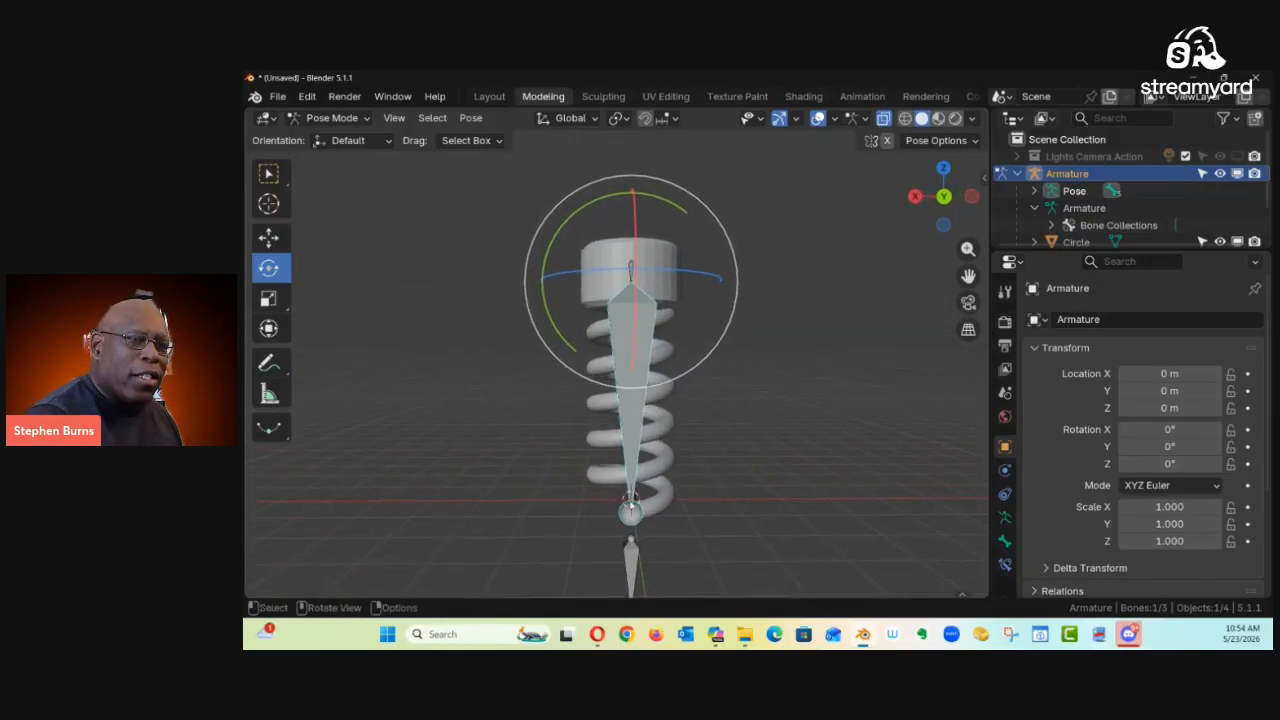
pyautogui.click(283, 301)
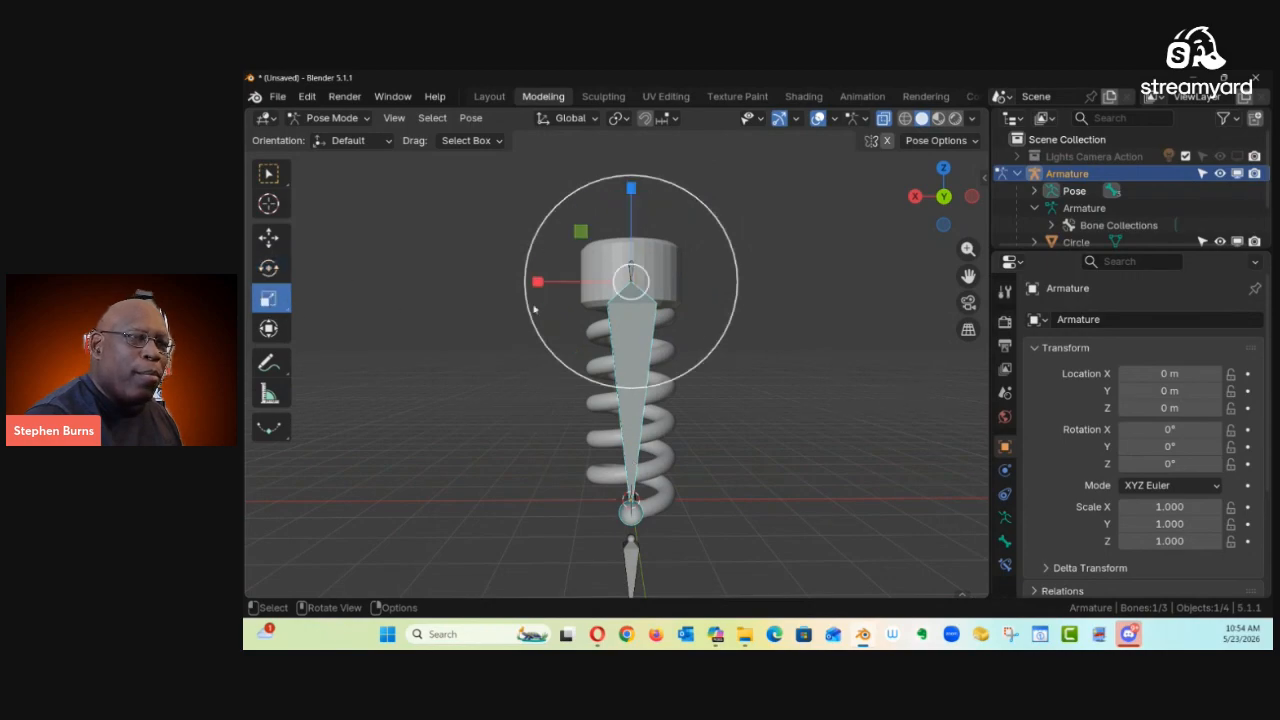
pyautogui.moveTo(631, 192); pyautogui.dragTo(663, 216)
pyautogui.hotkey('ctrl', 'z')
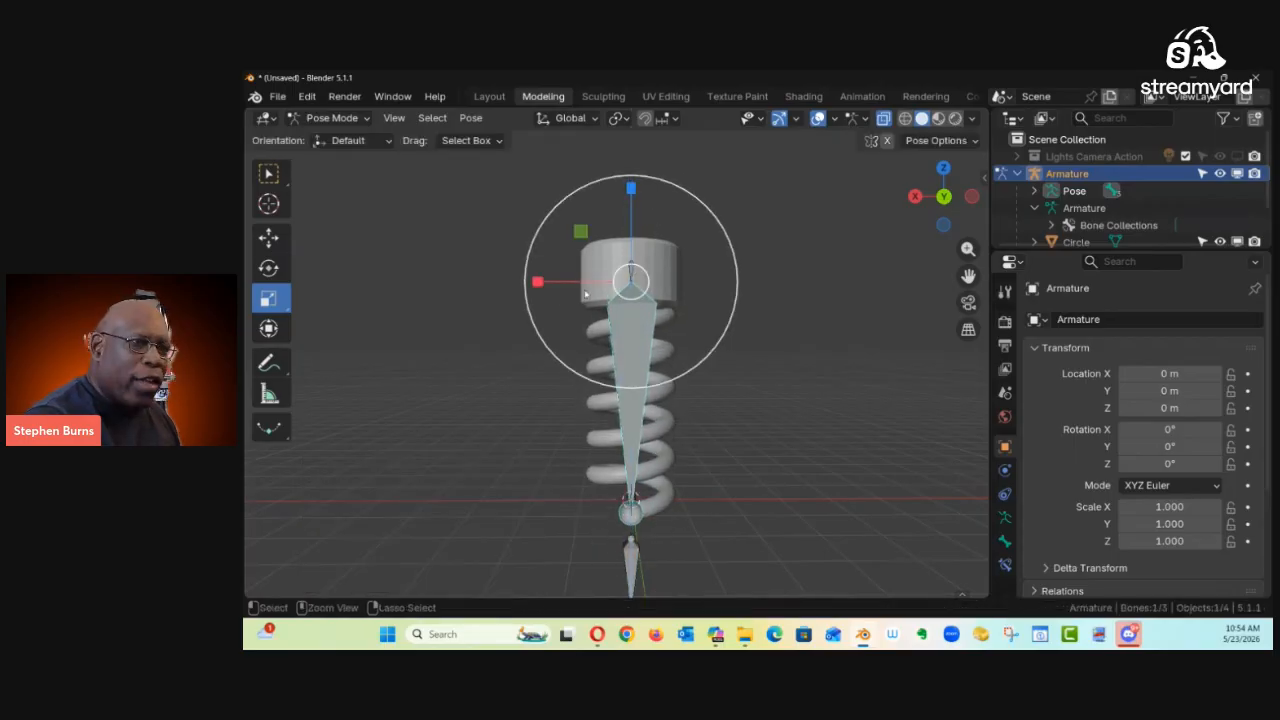
# Step: Examine the small lower pointer bone and Bone.spring by selecting them in turn and viewing the gap between them
pyautogui.keyDown('shift'); pyautogui.moveTo(662, 436); pyautogui.dragTo(682, 352, button='middle'); pyautogui.keyUp('shift')
pyautogui.moveTo(682, 352); pyautogui.dragTo(662, 390, button='middle')
pyautogui.keyDown('shift'); pyautogui.moveTo(687, 443); pyautogui.dragTo(664, 442, button='middle'); pyautogui.keyUp('shift')
pyautogui.click(640, 488)
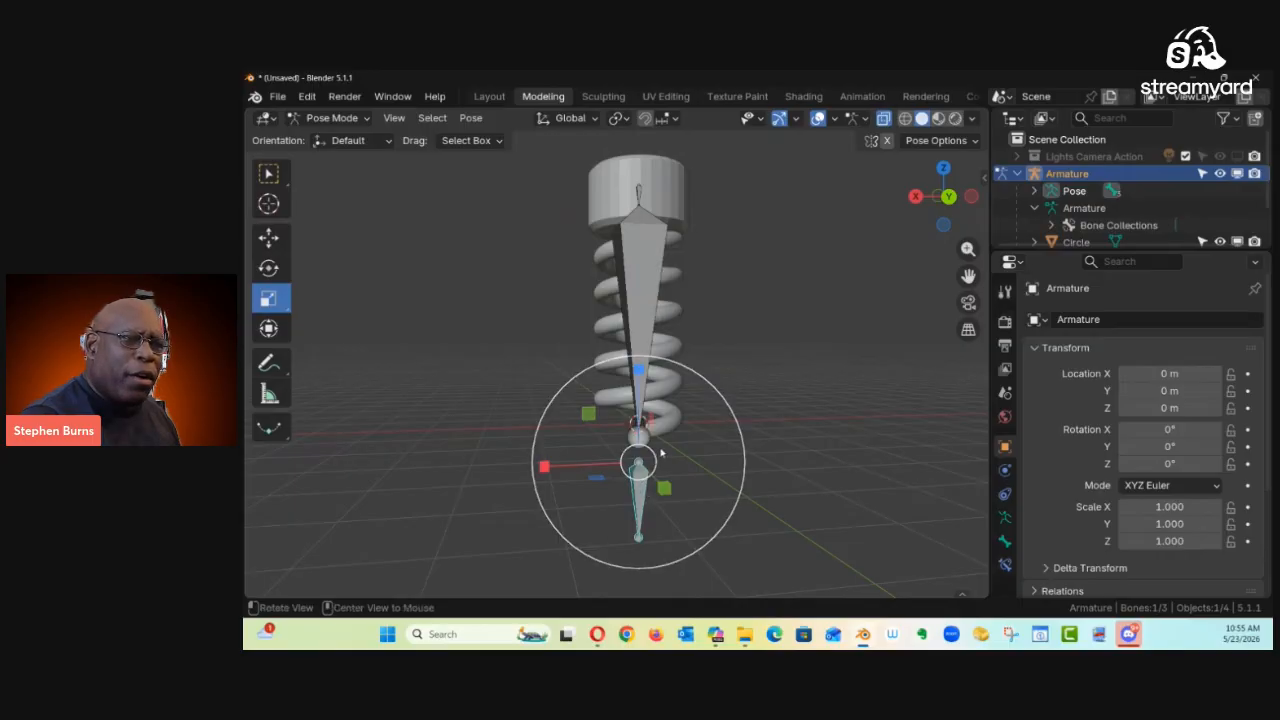
pyautogui.keyDown('shift'); pyautogui.moveTo(649, 457); pyautogui.dragTo(621, 432, button='middle'); pyautogui.keyUp('shift')
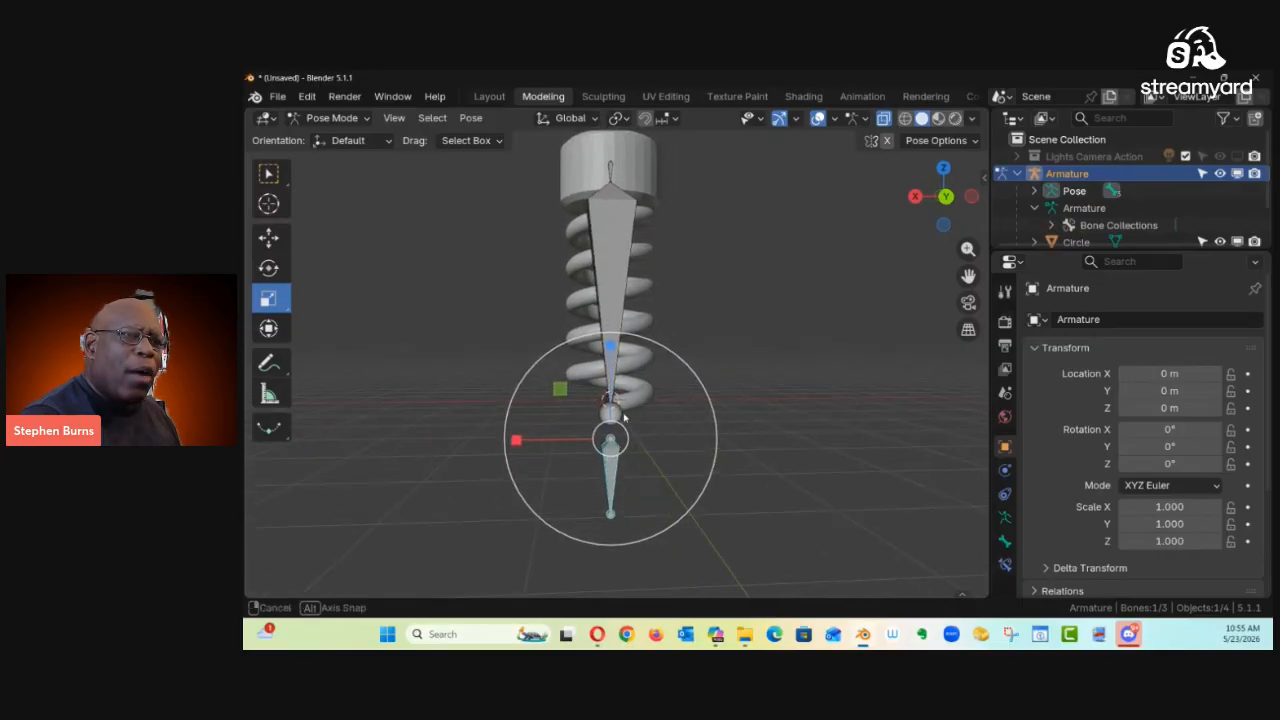
pyautogui.click(607, 311)
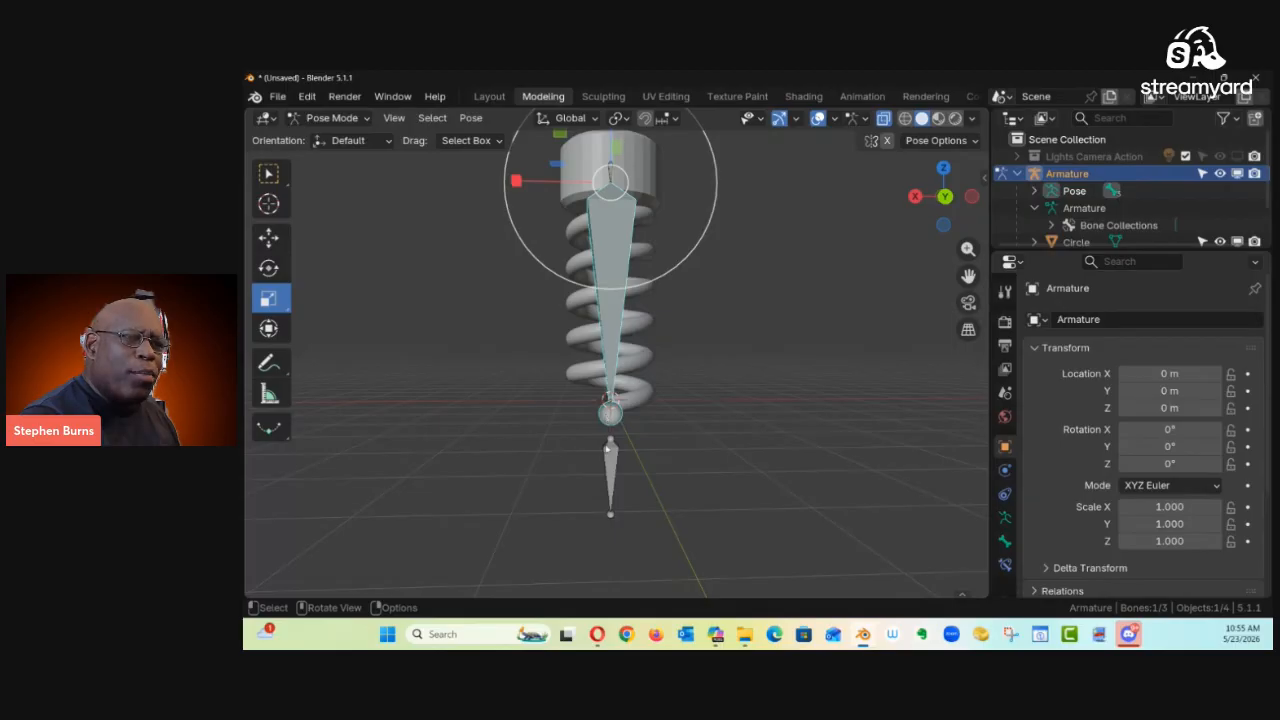
pyautogui.click(612, 453)
pyautogui.keyDown('ctrl'); pyautogui.moveTo(626, 480); pyautogui.dragTo(662, 384, button='middle'); pyautogui.keyUp('ctrl')
pyautogui.keyDown('shift'); pyautogui.moveTo(632, 445); pyautogui.dragTo(622, 404, button='middle'); pyautogui.keyUp('shift')
pyautogui.keyDown('shift'); pyautogui.moveTo(700, 452); pyautogui.dragTo(687, 467, button='middle'); pyautogui.keyUp('shift')
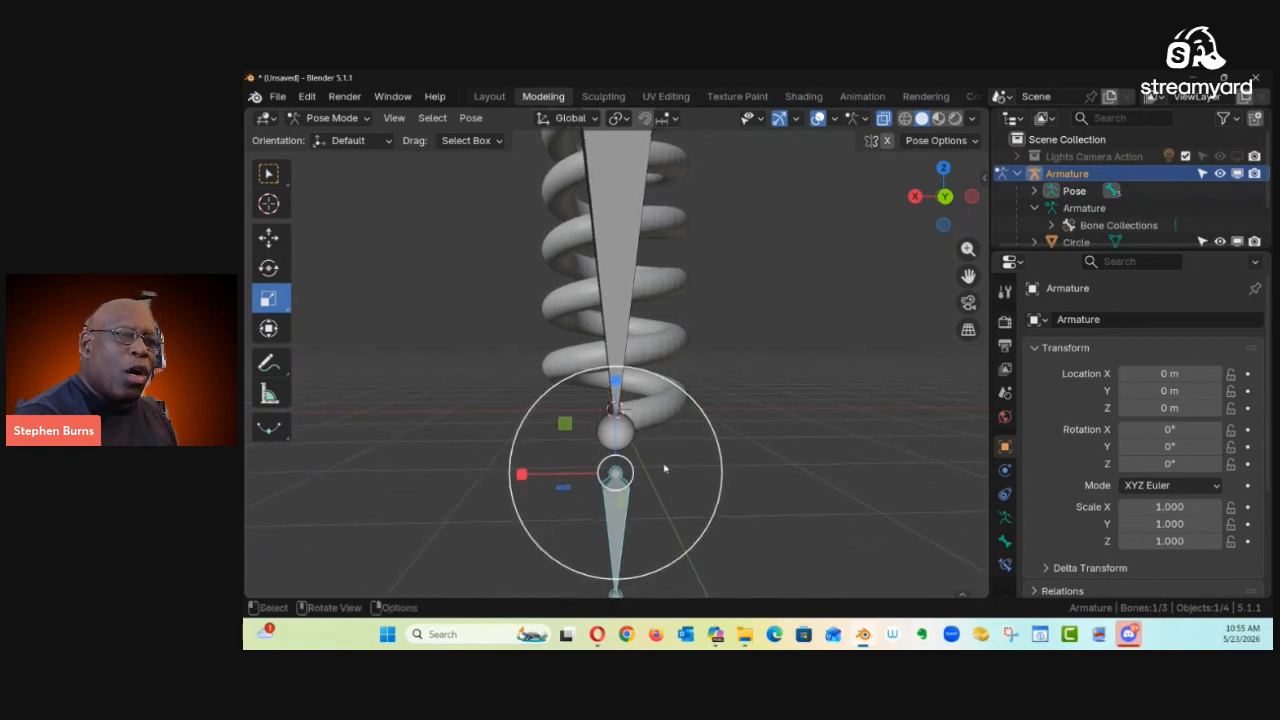
# Step: Select Bone.spring and add a Stretch To bone constraint to it
pyautogui.click(615, 340)
pyautogui.scroll(-3, 683, 343)
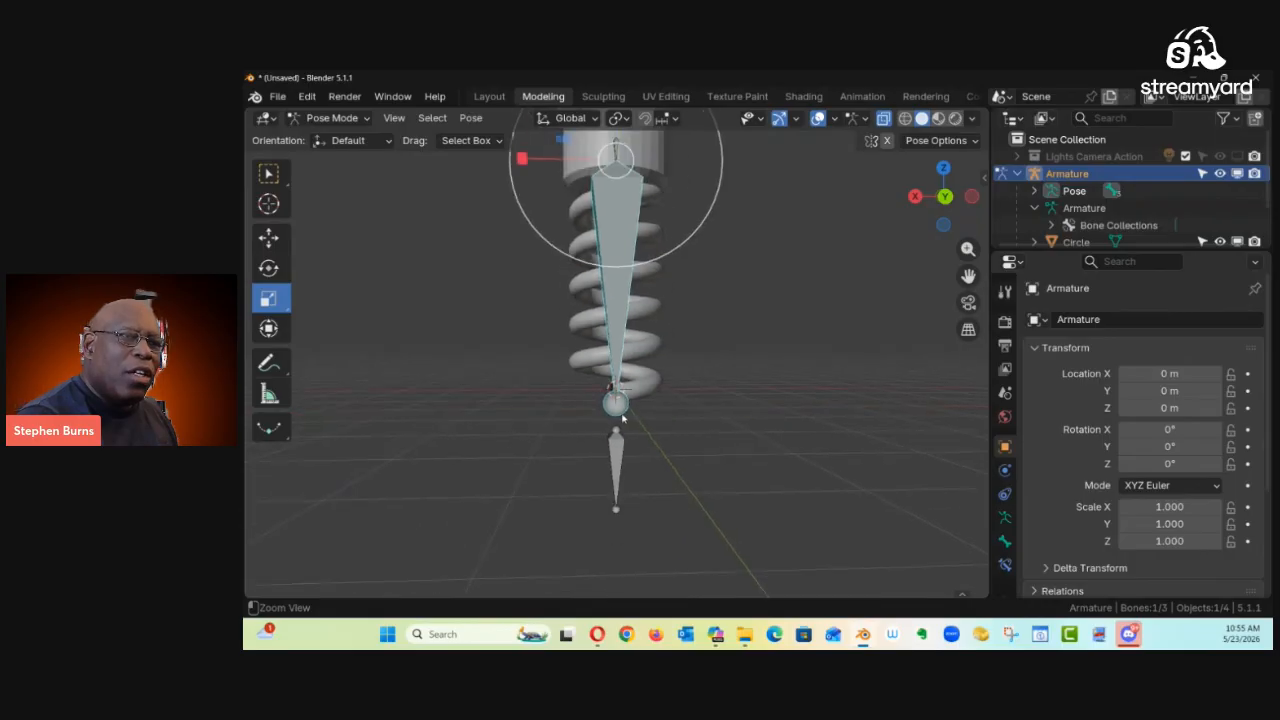
pyautogui.moveTo(649, 426); pyautogui.dragTo(727, 415, button='middle')
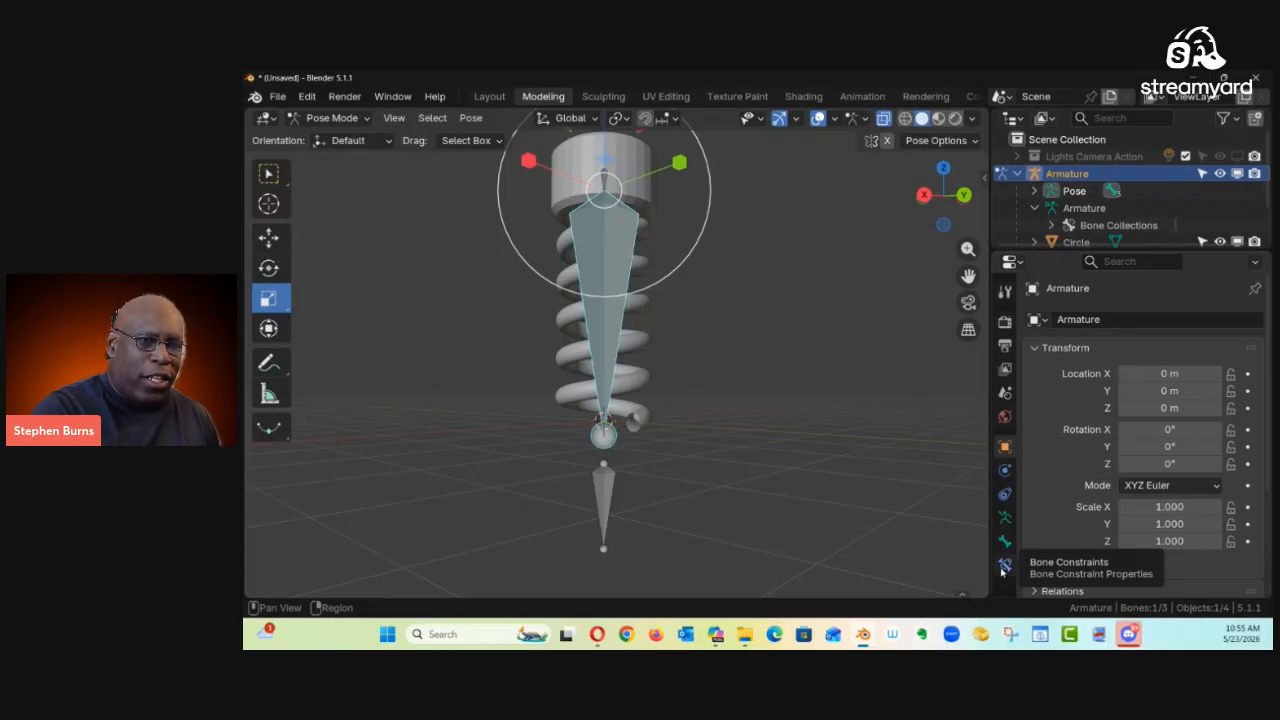
pyautogui.click(1006, 494)
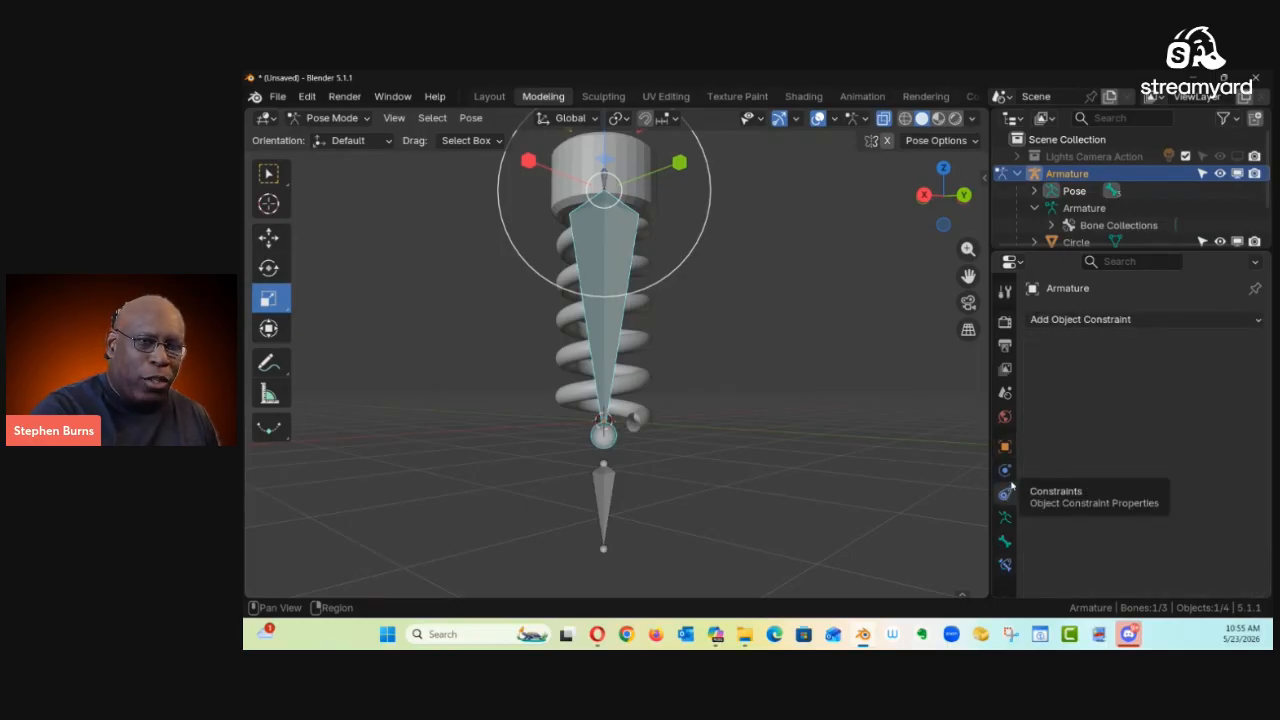
pyautogui.click(1005, 568)
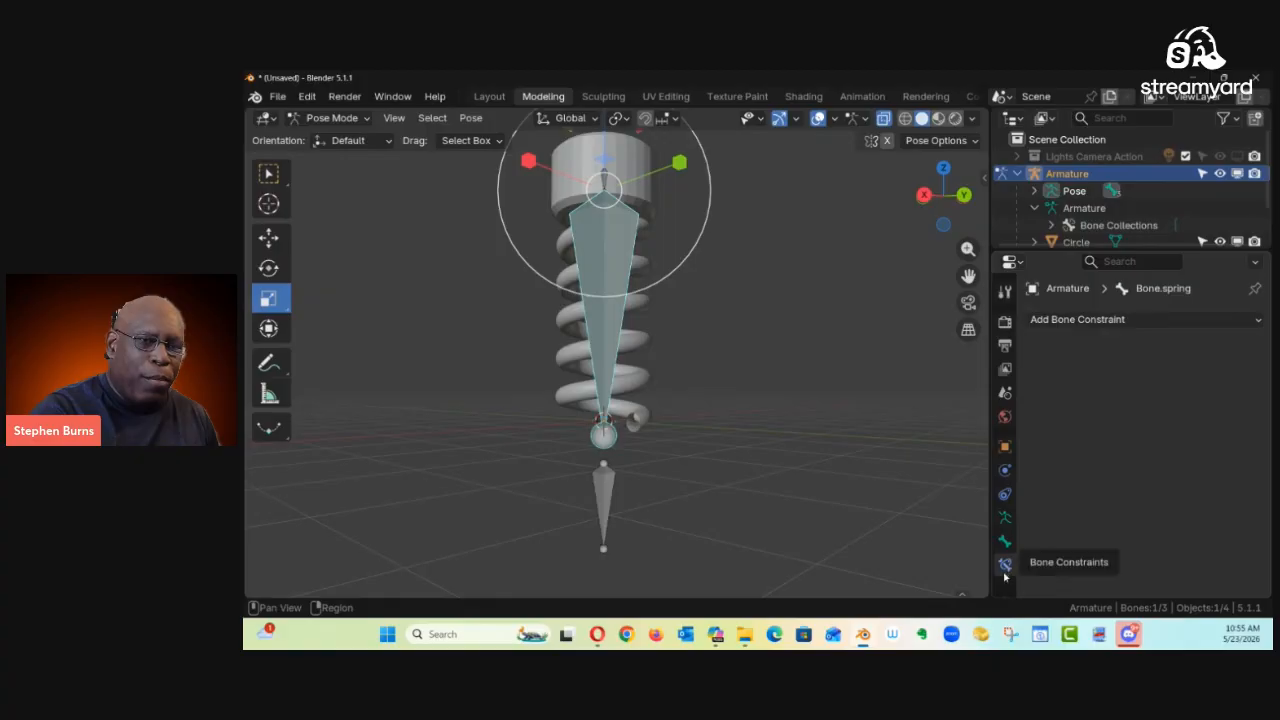
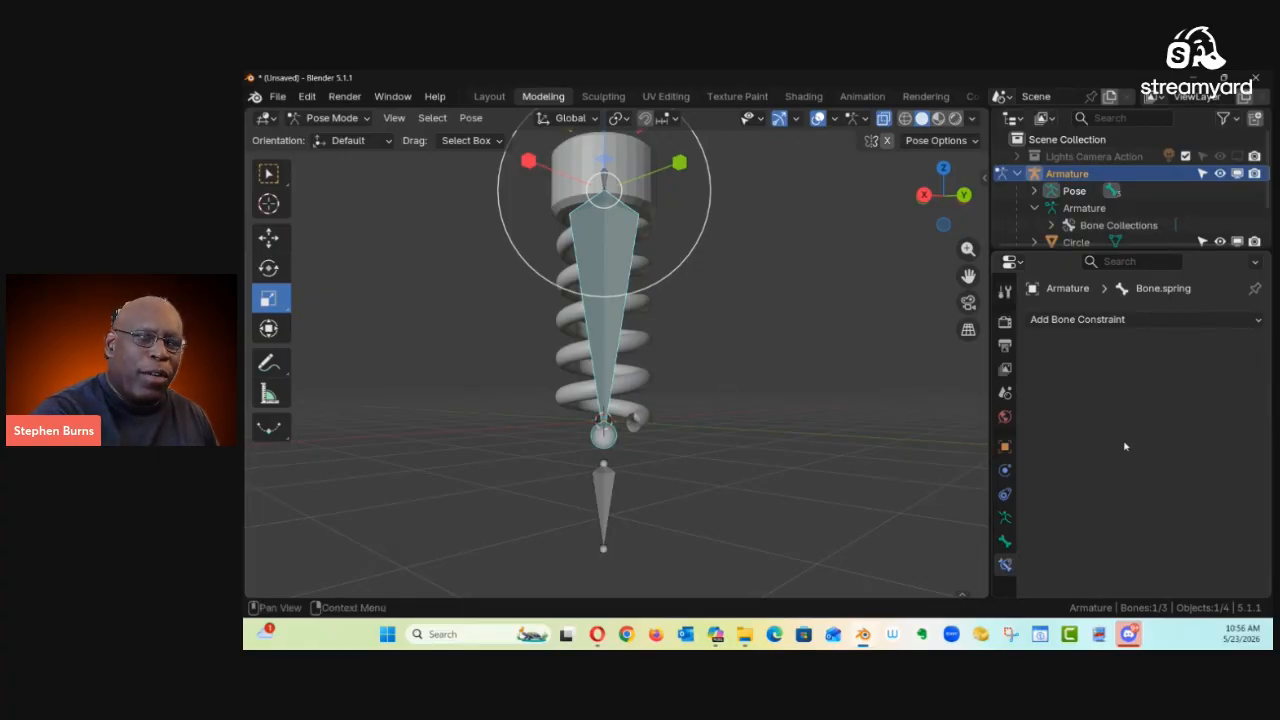
pyautogui.click(1258, 321)
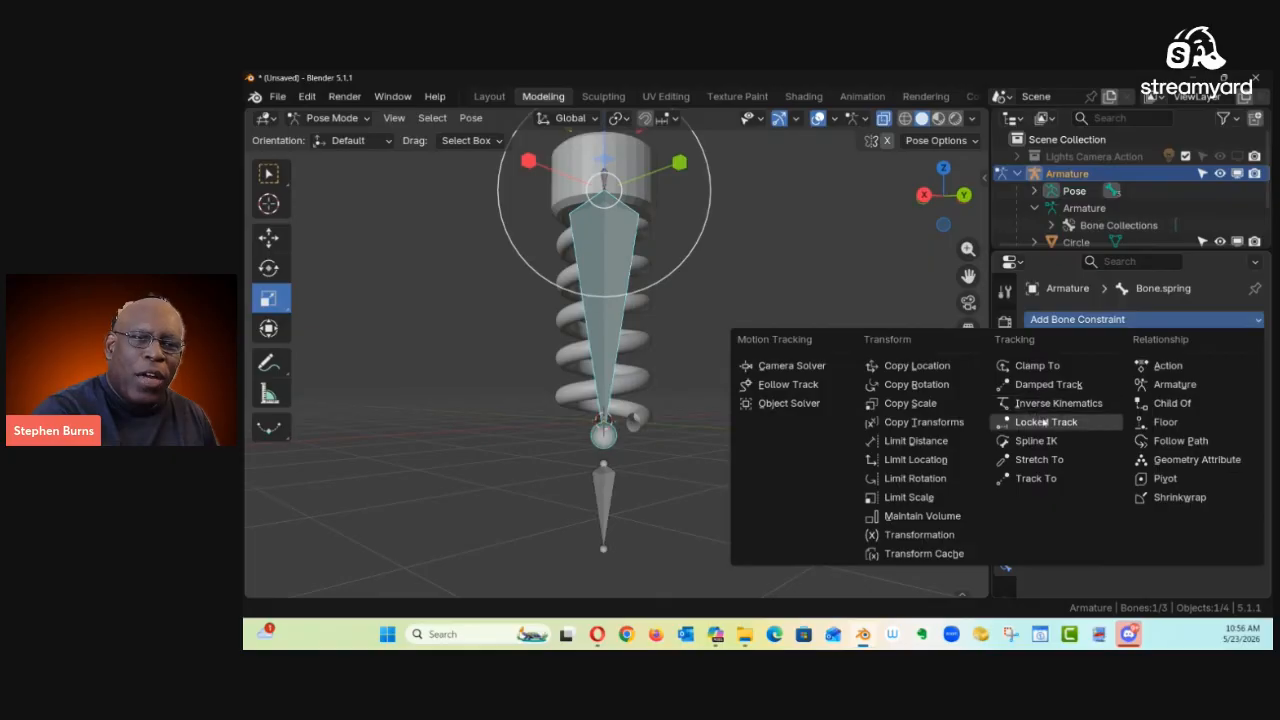
pyautogui.click(1039, 459)
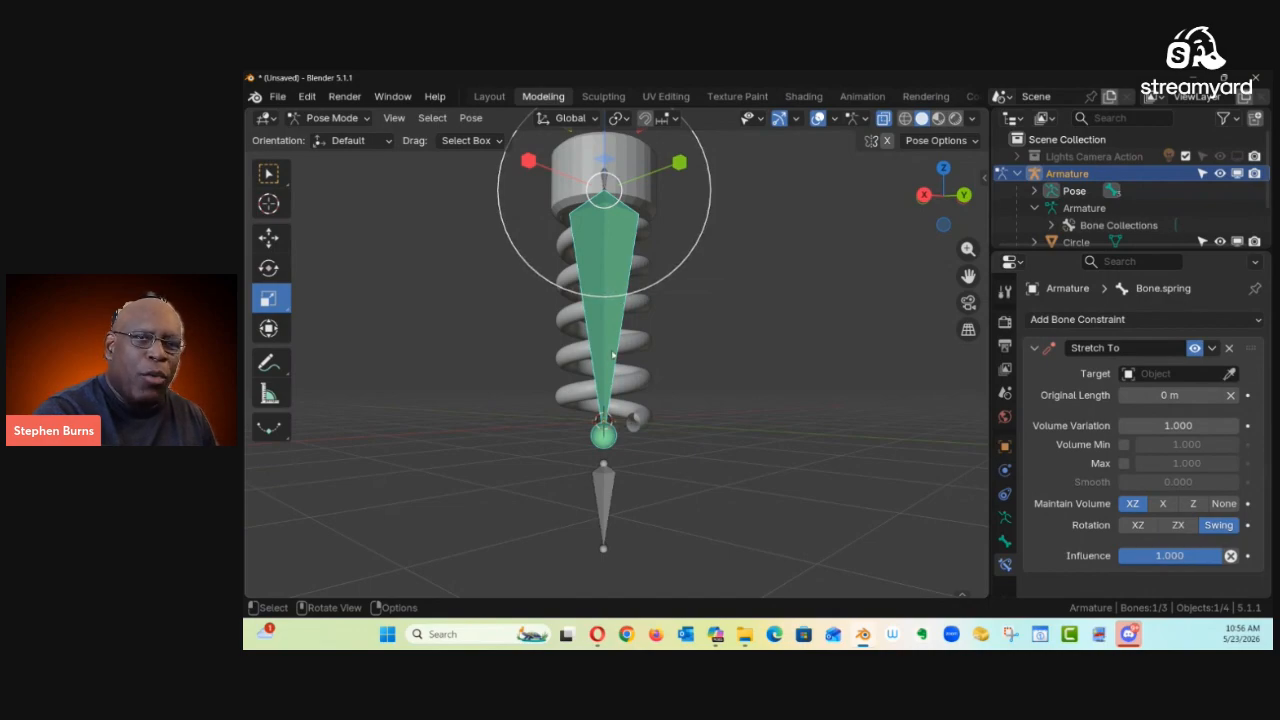
# Step: Set the Stretch To constraint's target on Bone.spring to the Armature and its target bone to Bone.pointer\
pyautogui.click(1229, 375)
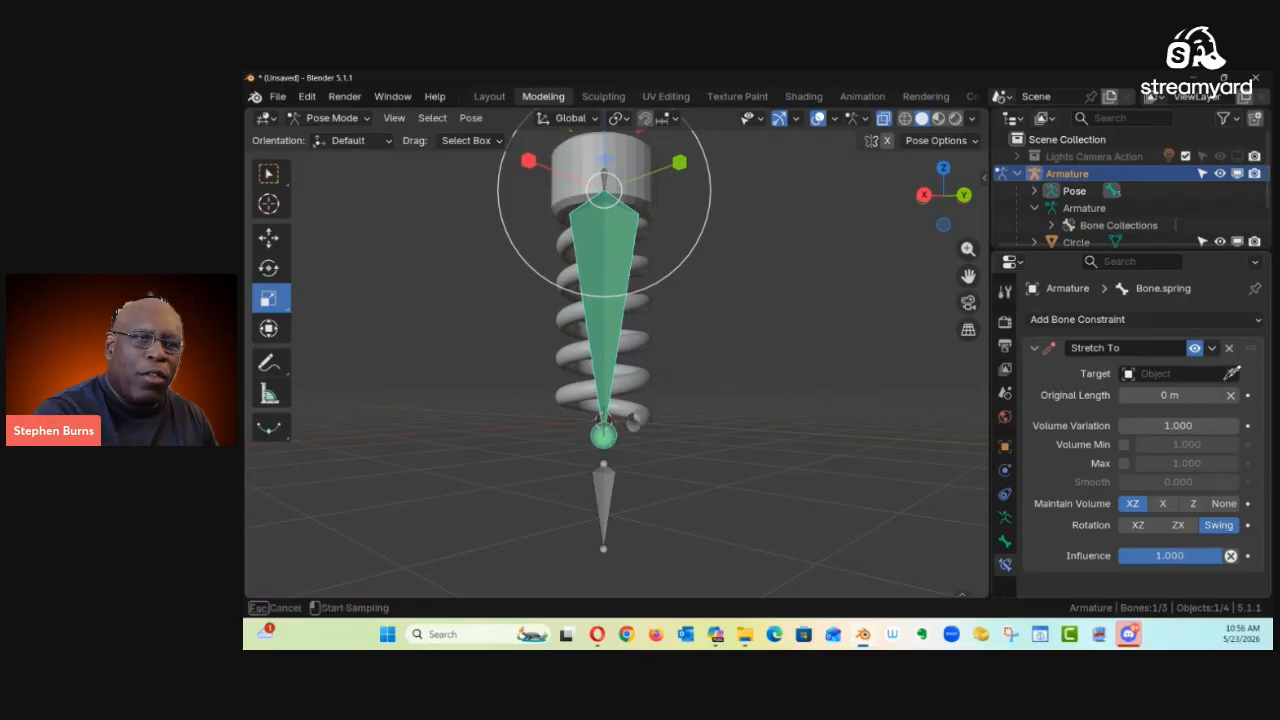
pyautogui.click(603, 492)
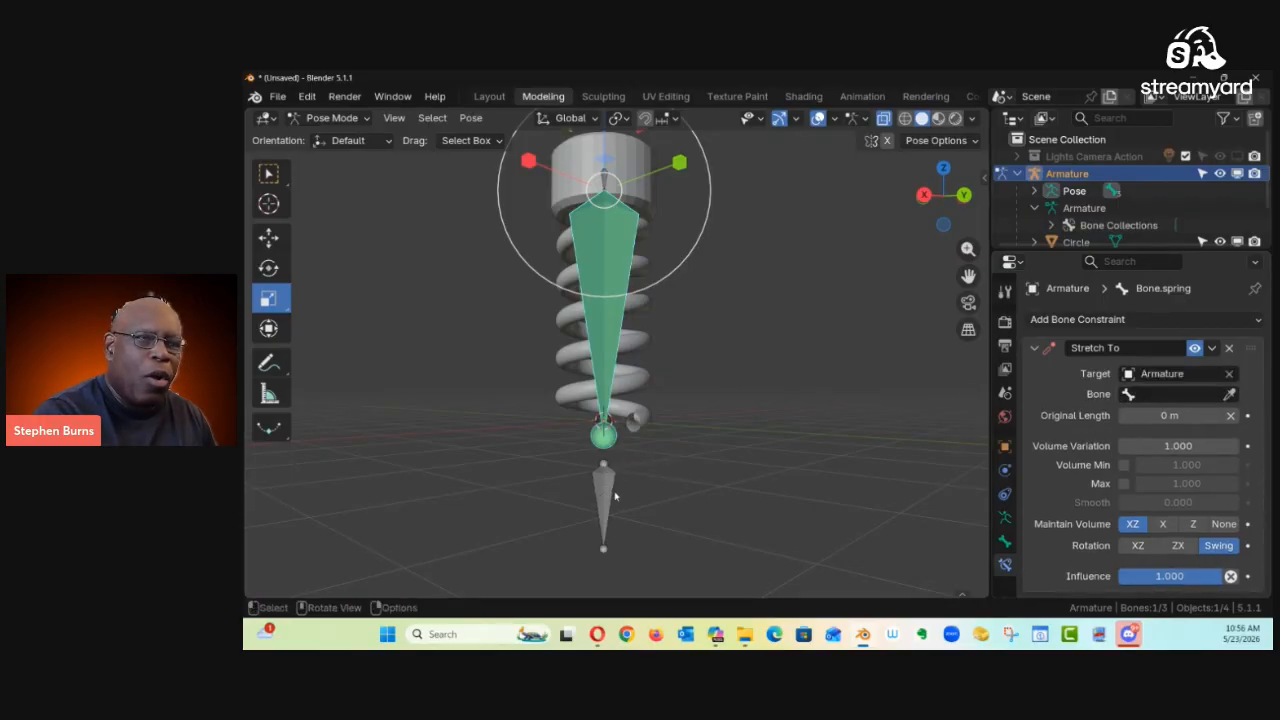
pyautogui.click(612, 496)
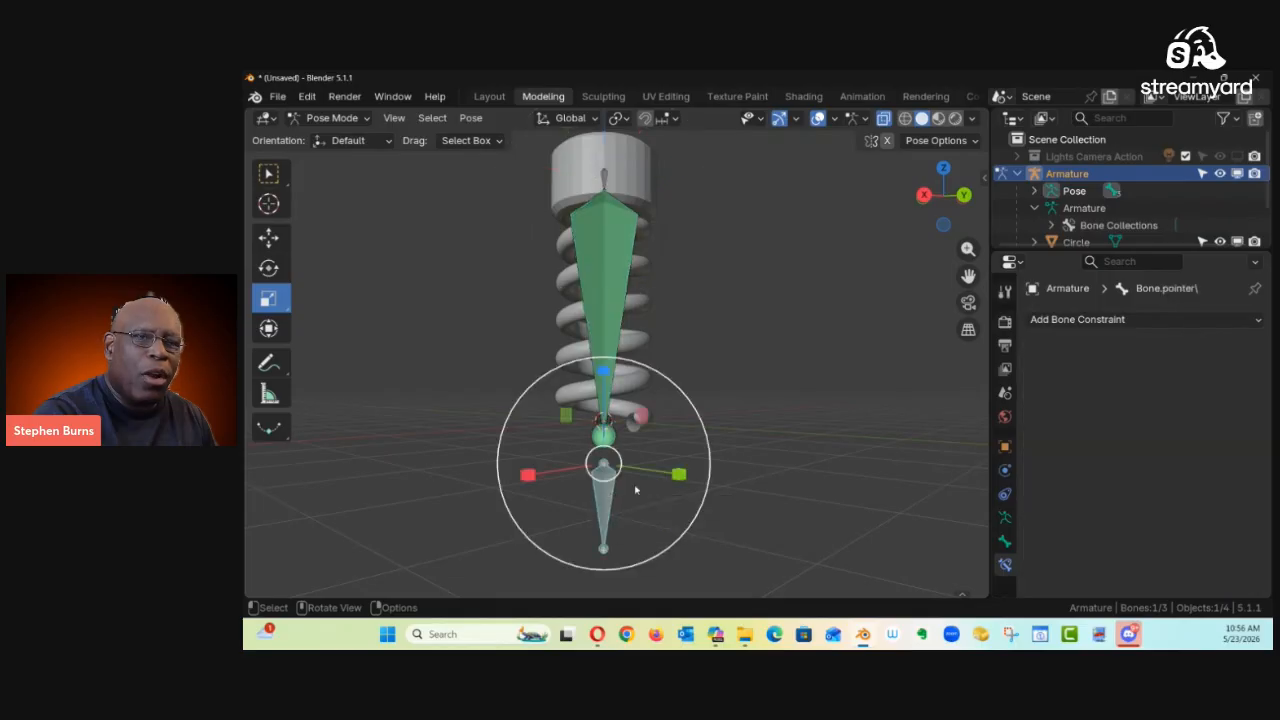
pyautogui.click(617, 300)
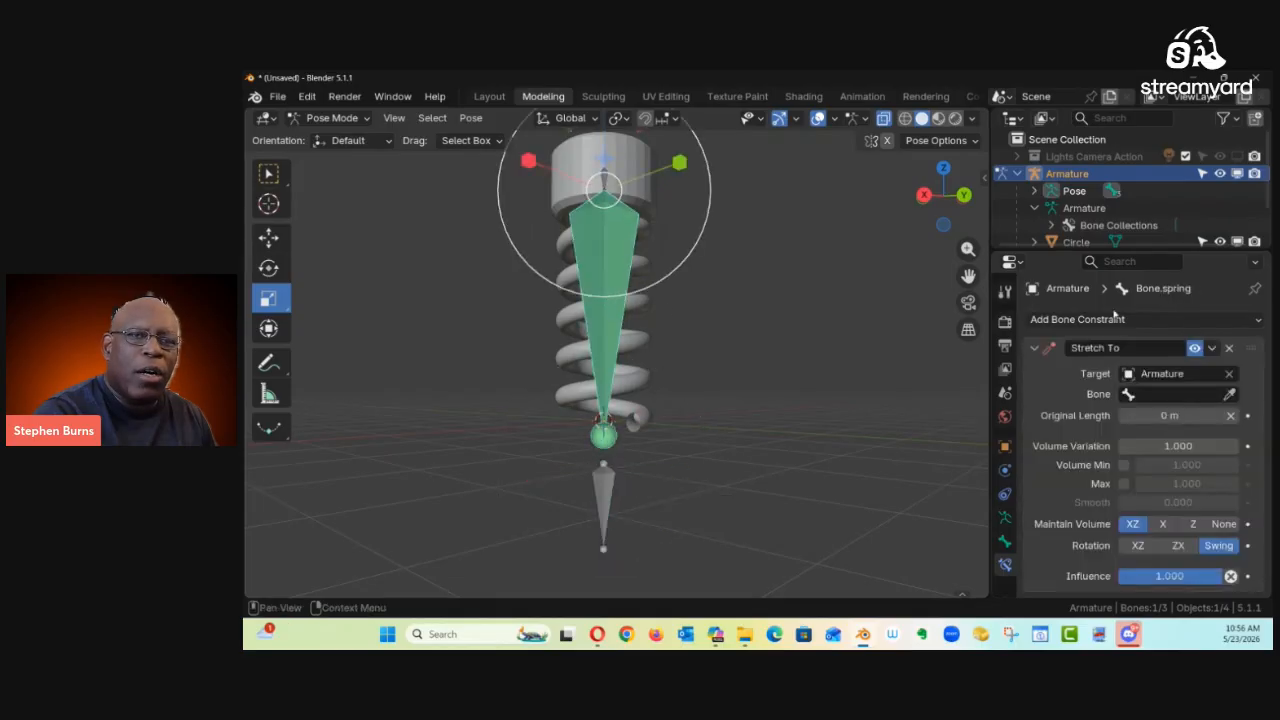
pyautogui.click(1229, 395)
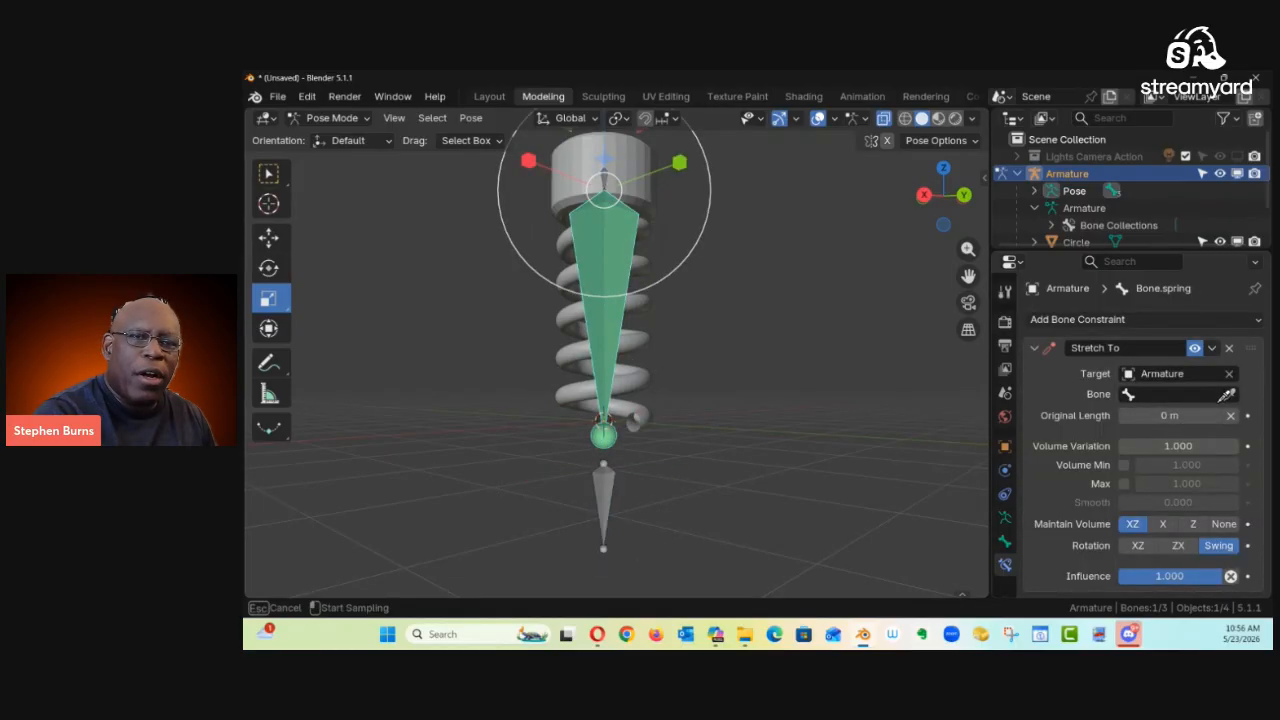
pyautogui.click(605, 494)
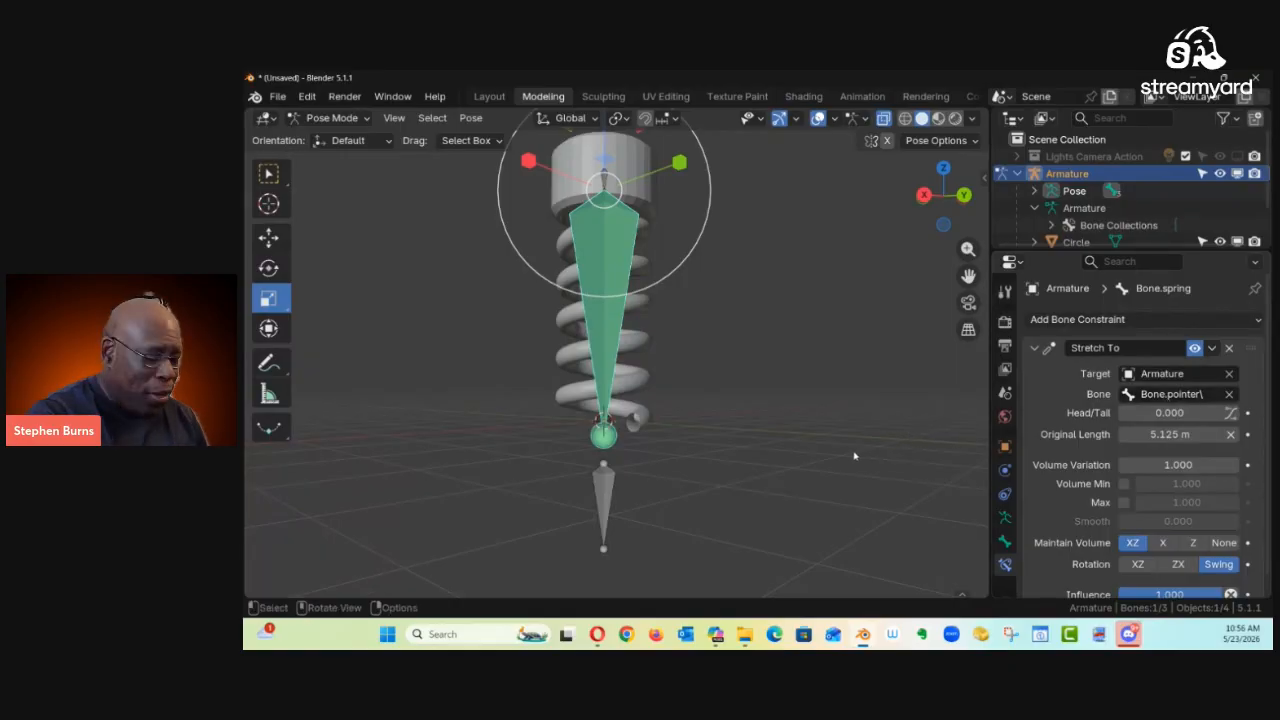
# Step: Select the lower pointer bone and move it up about 0.63 m along the global Z axis
pyautogui.moveTo(782, 468); pyautogui.dragTo(670, 453, button='middle')
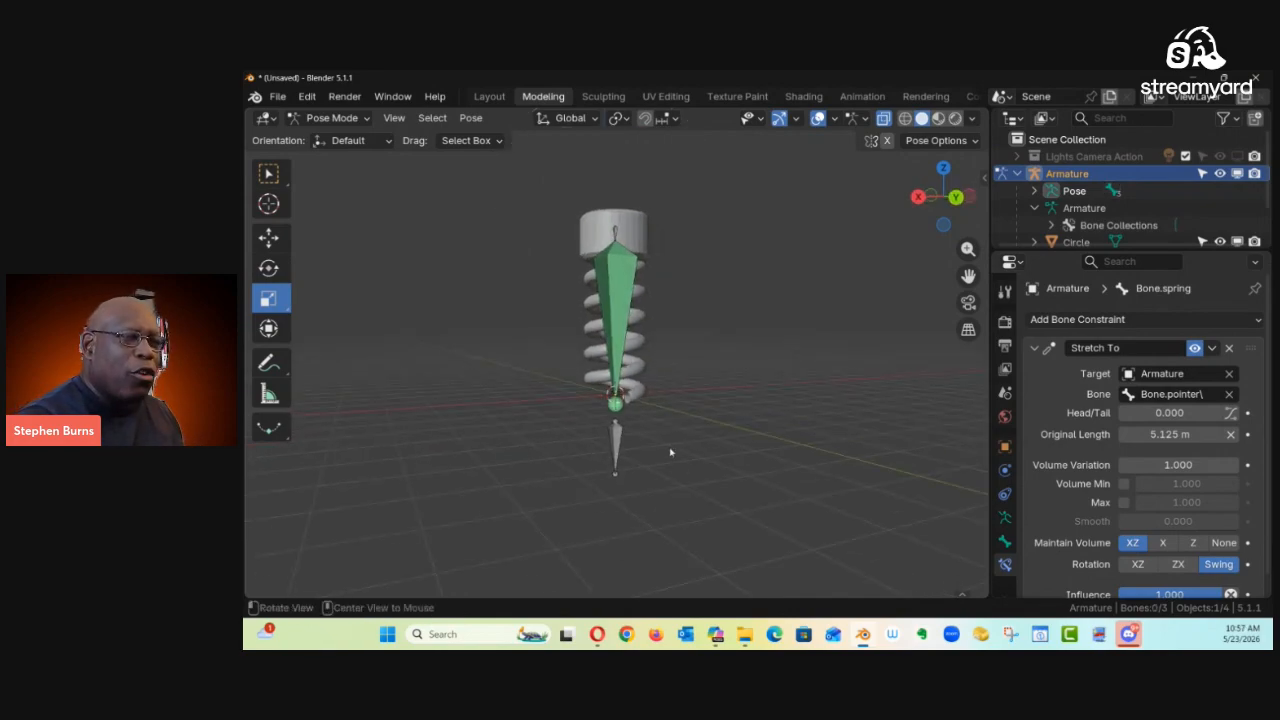
pyautogui.click(619, 443)
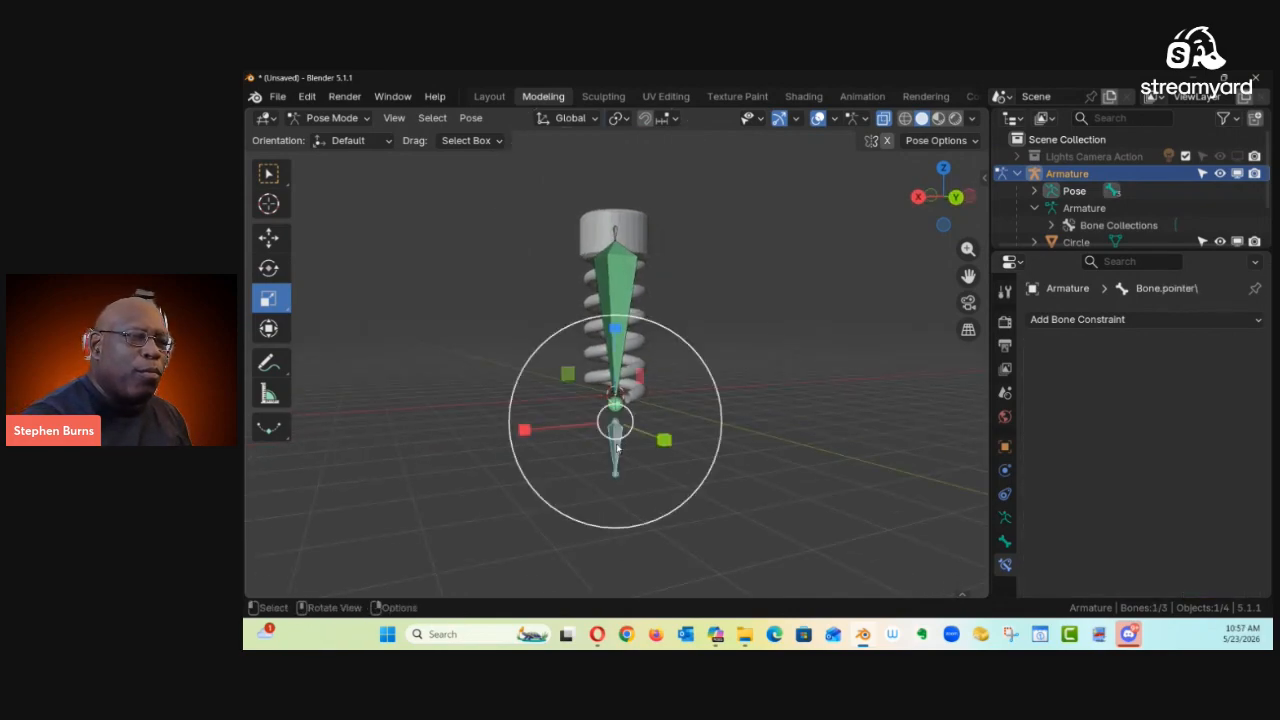
pyautogui.click(283, 241)
pyautogui.moveTo(617, 333); pyautogui.dragTo(579, 334)
pyautogui.moveTo(555, 441); pyautogui.dragTo(621, 300)
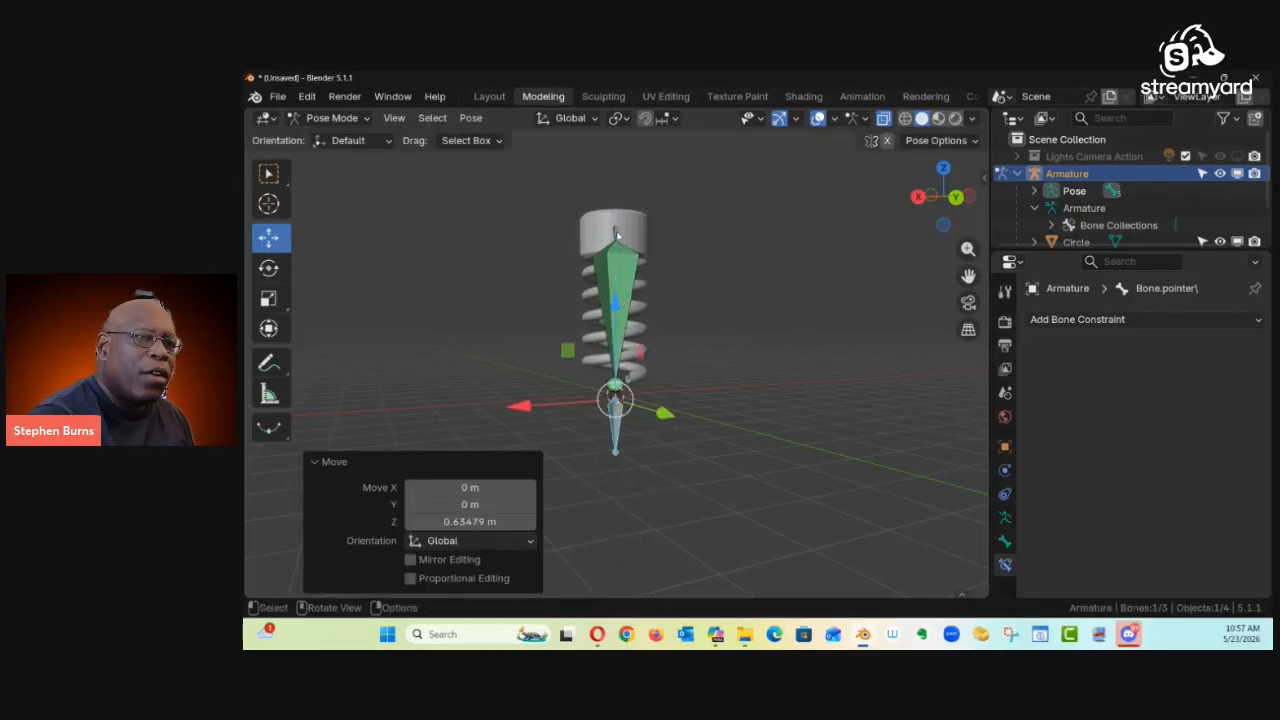
# Step: Move Bone.cylinder down about 0.90 m along Z and the pointer bone down about 1.10 m along Z
pyautogui.click(615, 233)
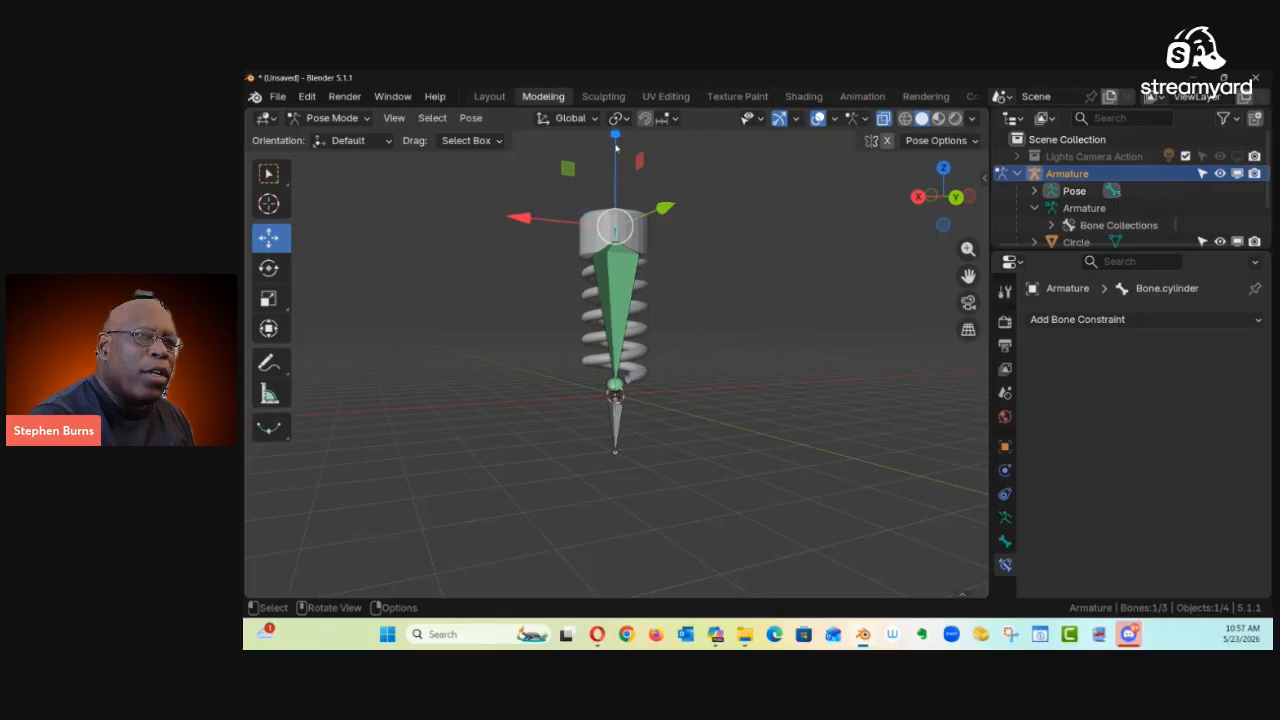
pyautogui.moveTo(615, 147); pyautogui.dragTo(628, 180)
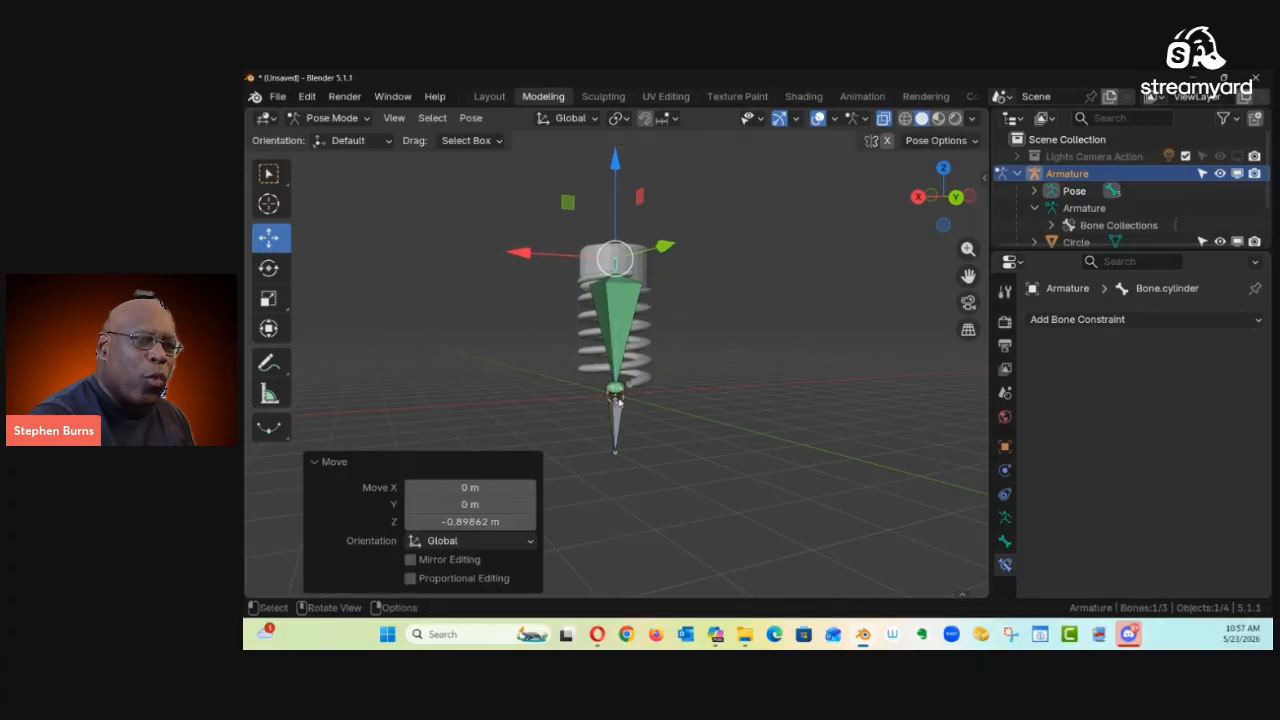
pyautogui.click(619, 400)
pyautogui.moveTo(619, 305); pyautogui.dragTo(630, 320)
# Step: Move the pointer bone up about 0.69 m along Z to compress the spring
pyautogui.keyDown('ctrl'); pyautogui.keyDown('alt'); pyautogui.moveTo(675, 385); pyautogui.dragTo(757, 363); pyautogui.keyUp('alt'); pyautogui.keyUp('ctrl')
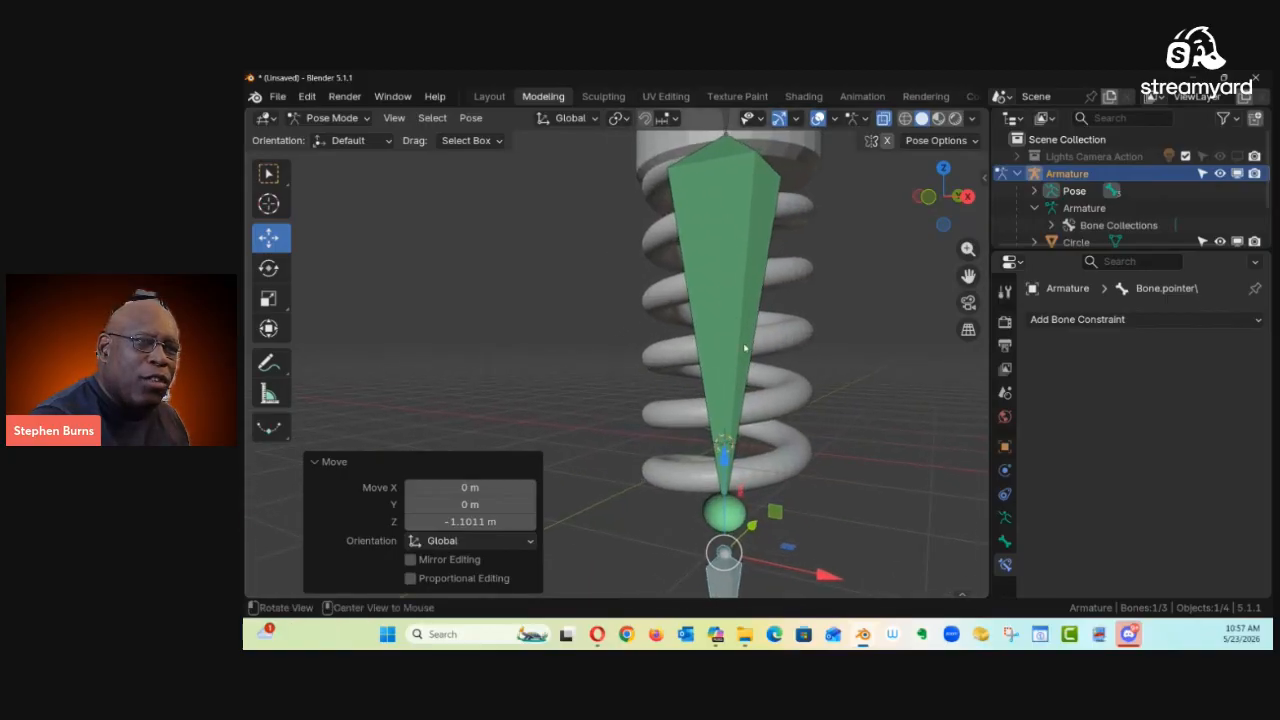
pyautogui.keyDown('alt'); pyautogui.keyDown('shift'); pyautogui.moveTo(784, 267); pyautogui.dragTo(756, 217); pyautogui.keyUp('shift'); pyautogui.keyUp('alt')
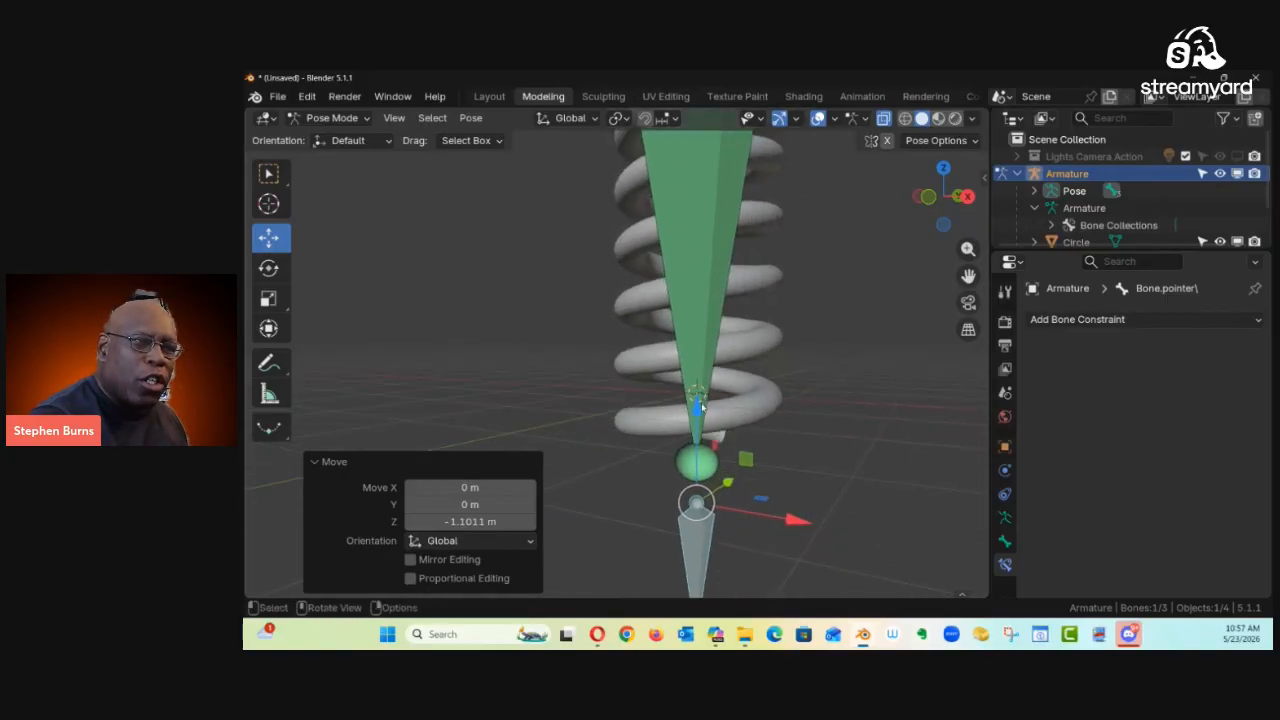
pyautogui.press('g')
pyautogui.press('z')
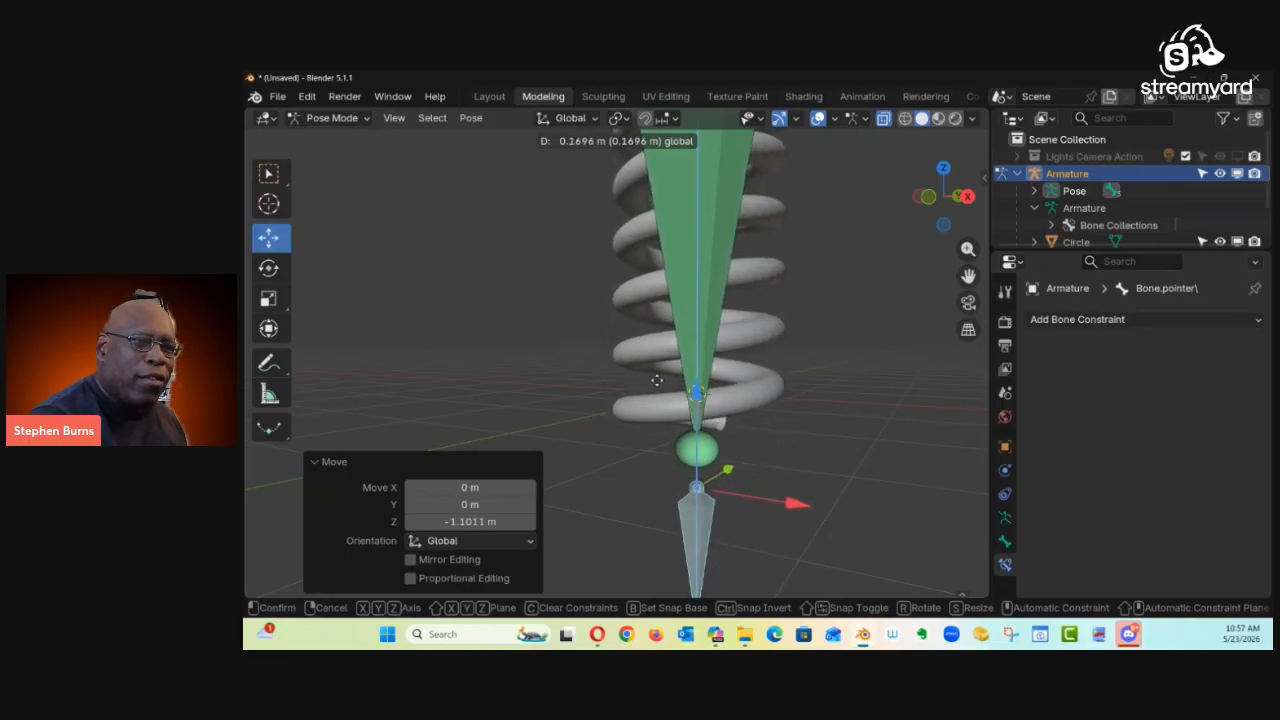
pyautogui.click(696, 345)
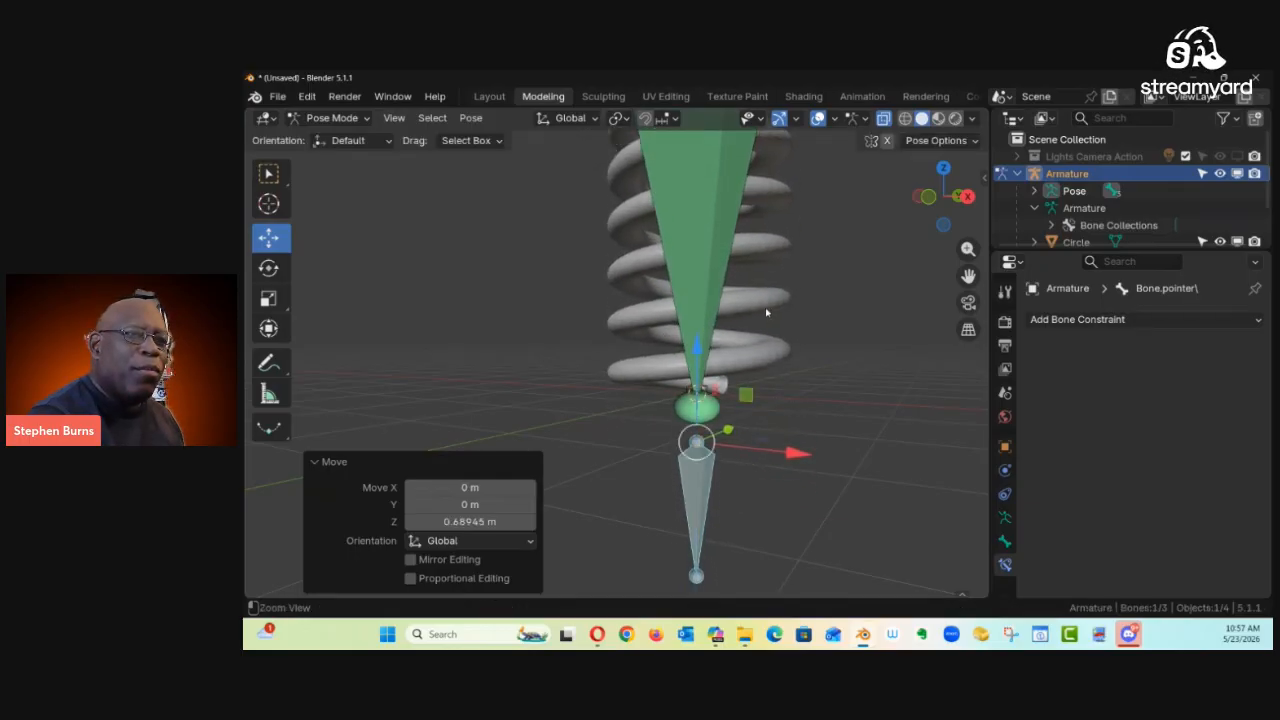
# Step: Move the pointer bone down about 0.74 m along Z, and move it freely upward by about 0.92 m
pyautogui.moveTo(679, 402); pyautogui.dragTo(642, 422, button='middle')
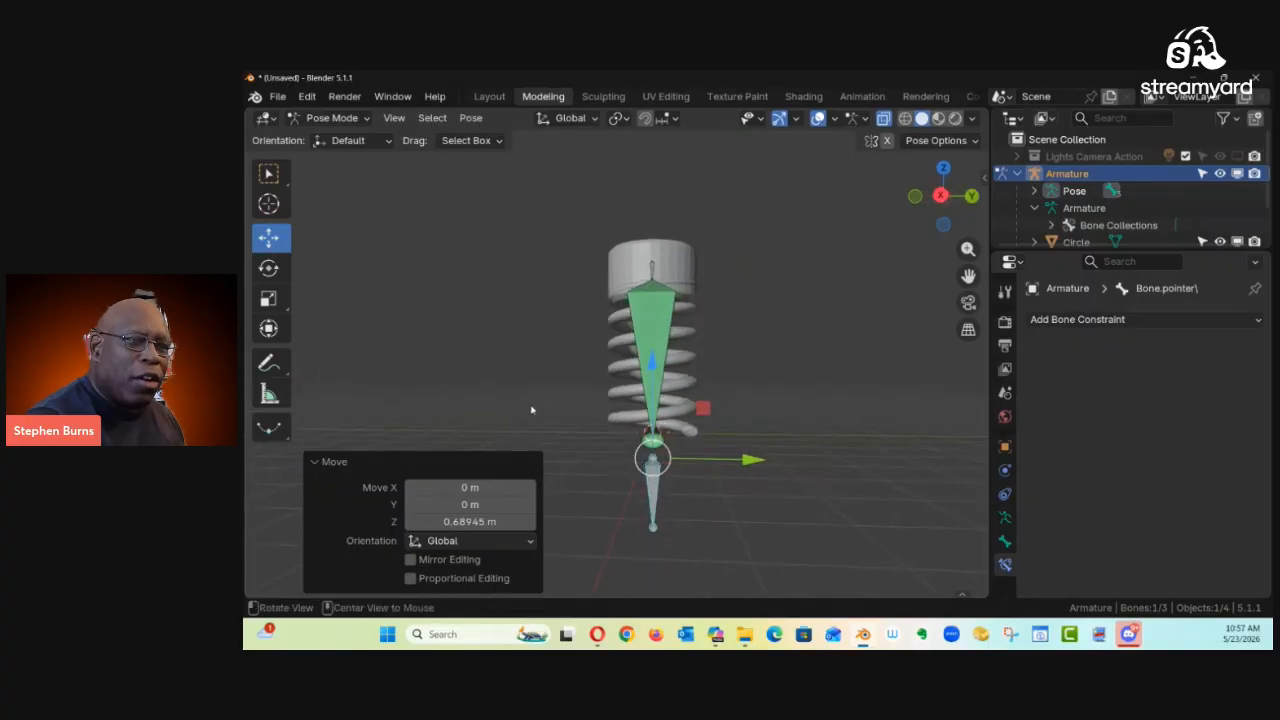
pyautogui.press('g')
pyautogui.press('z')
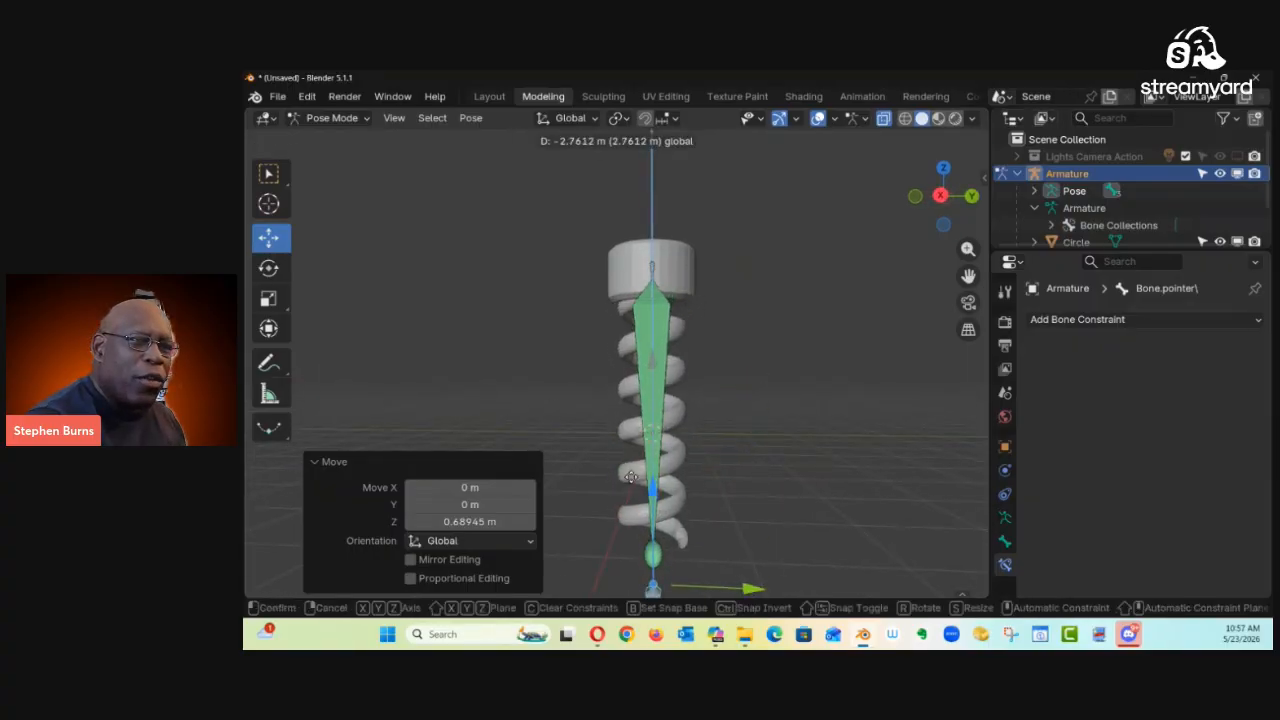
pyautogui.click(645, 418)
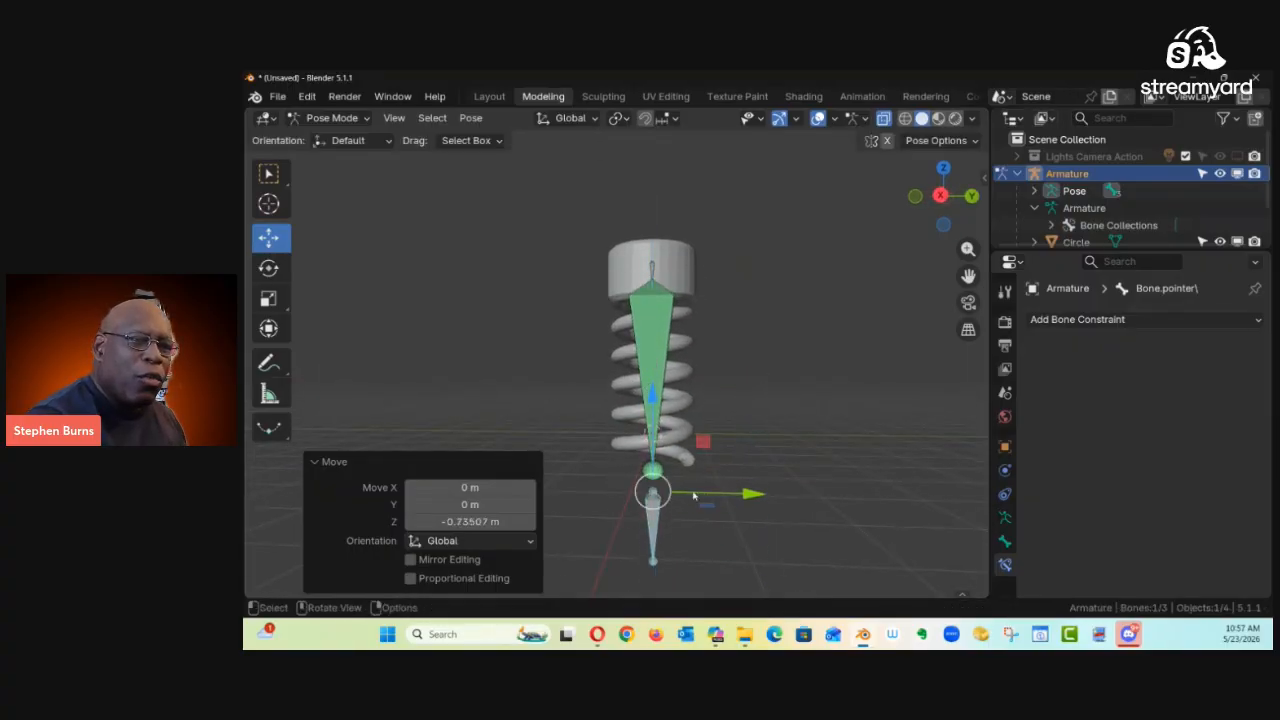
pyautogui.press('g')
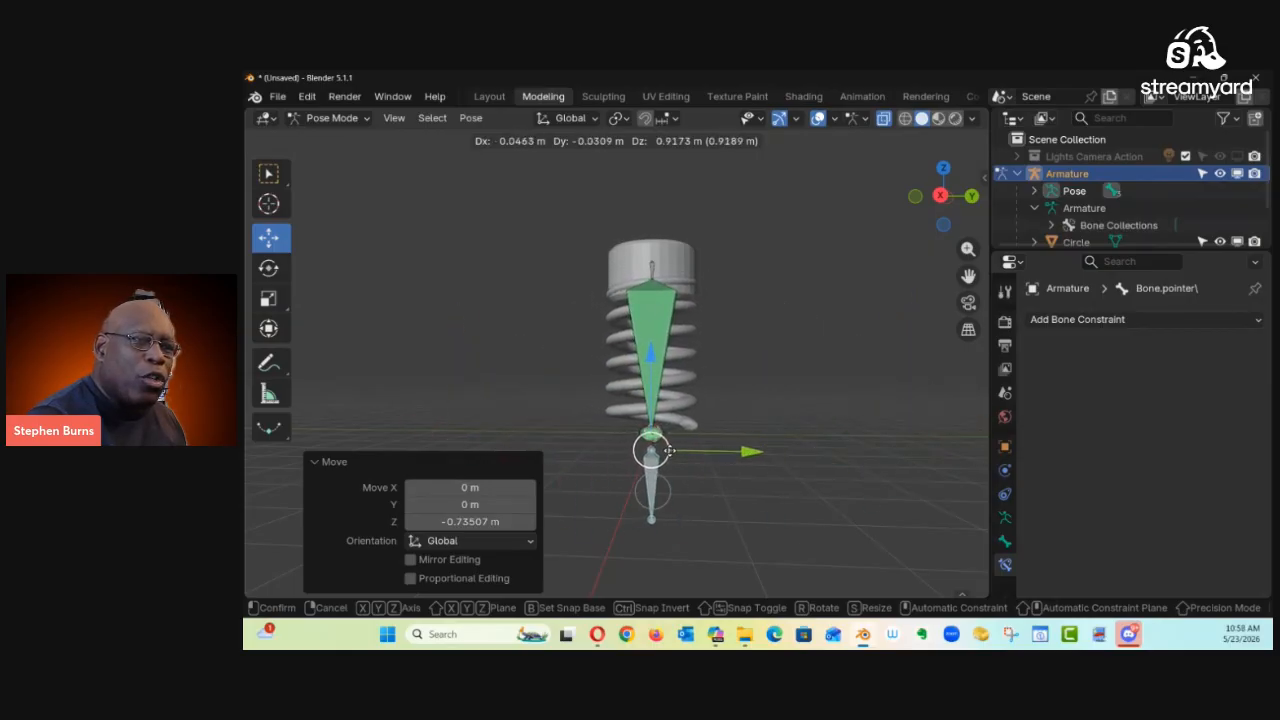
pyautogui.click(705, 449)
pyautogui.moveTo(707, 449); pyautogui.dragTo(736, 326, button='middle')
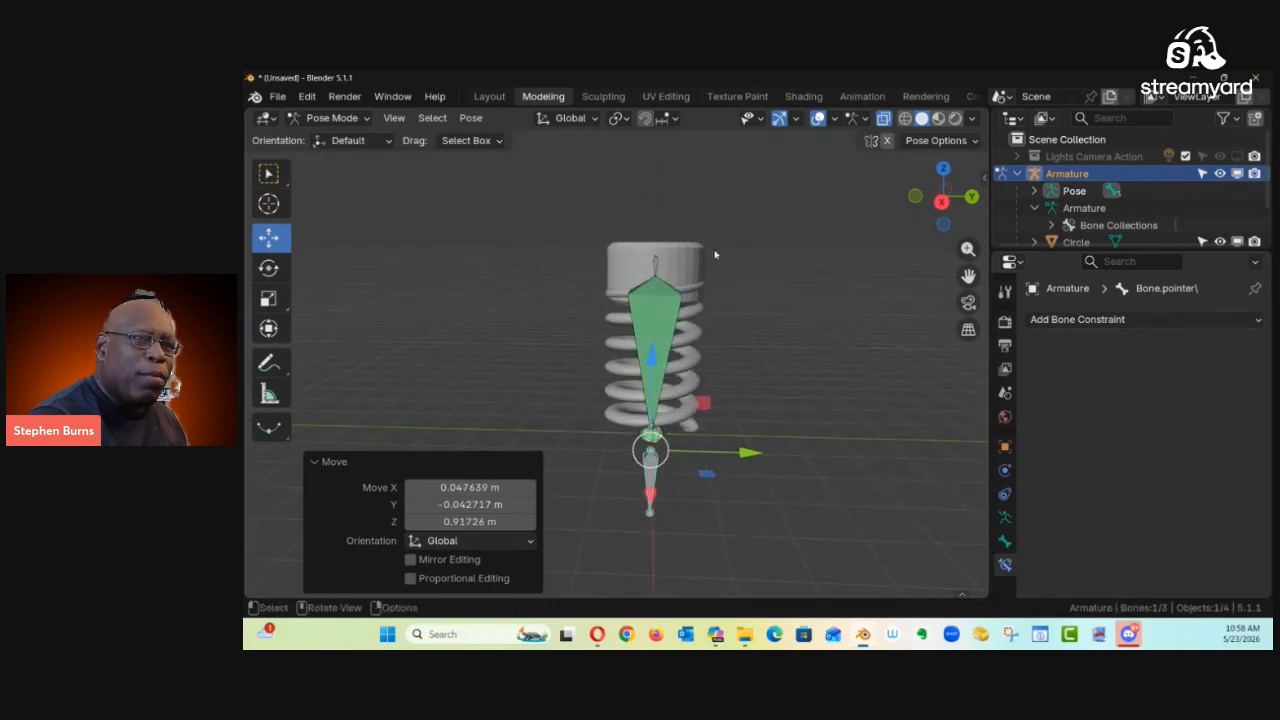
# Step: Return to Object Mode and duplicate the cylinder cap in place
pyautogui.click(695, 276)
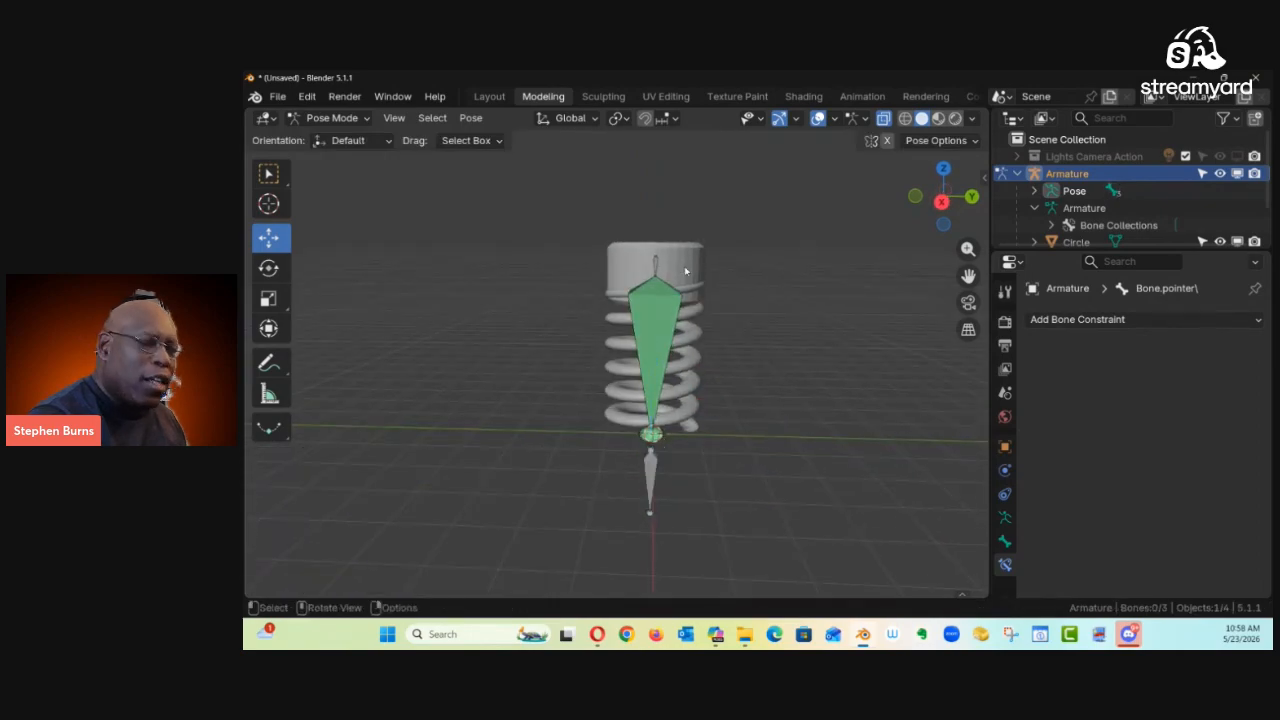
pyautogui.hotkey('ctrl', 'Tab')
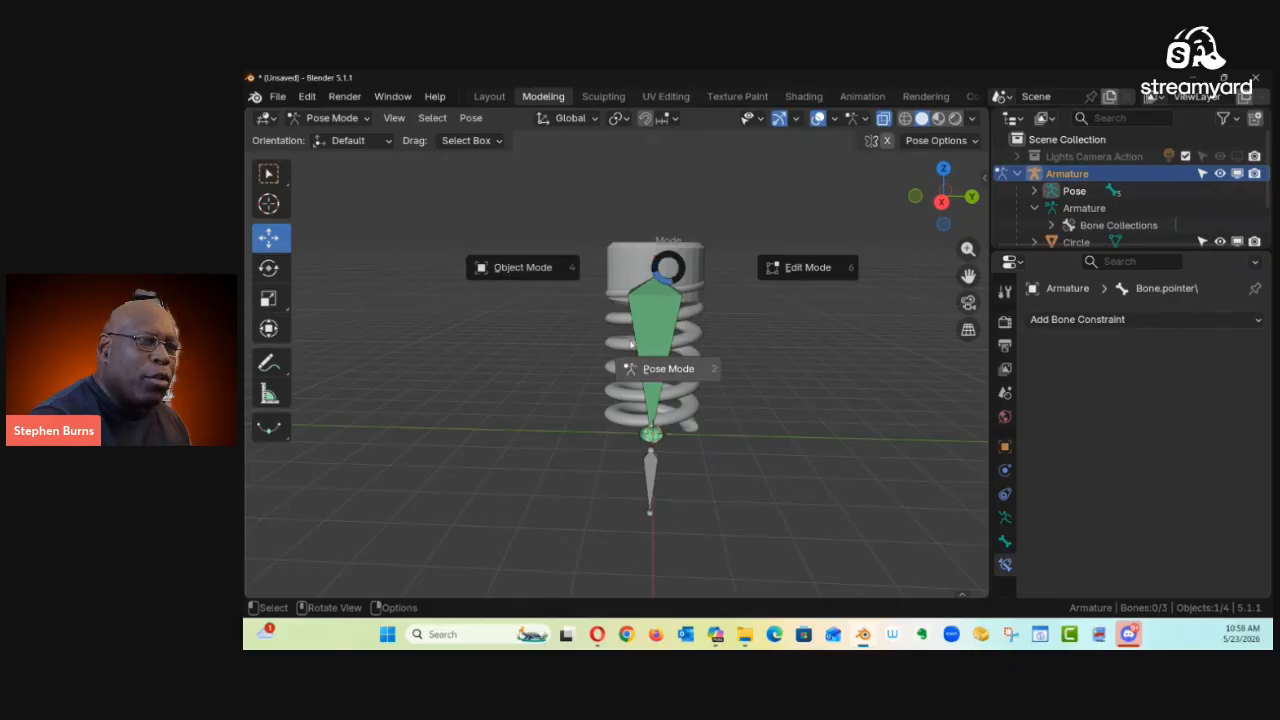
pyautogui.click(530, 275)
pyautogui.click(691, 279)
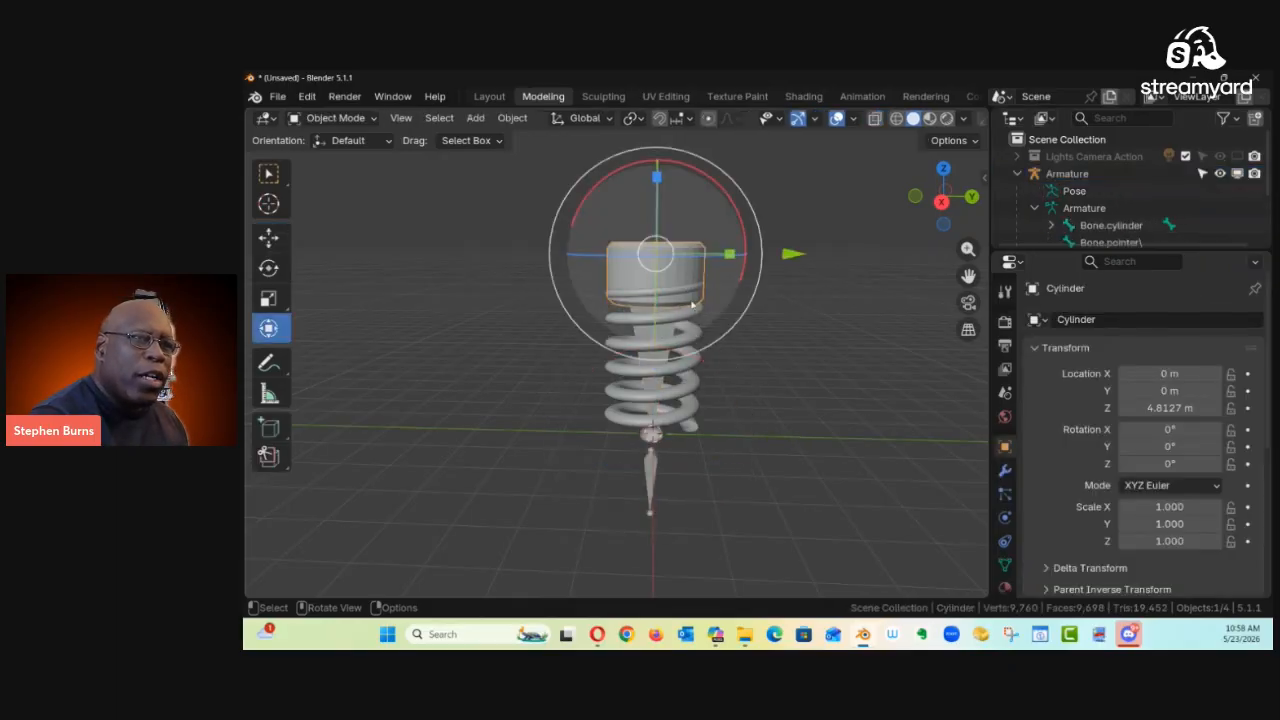
pyautogui.hotkey('shift', 'd')
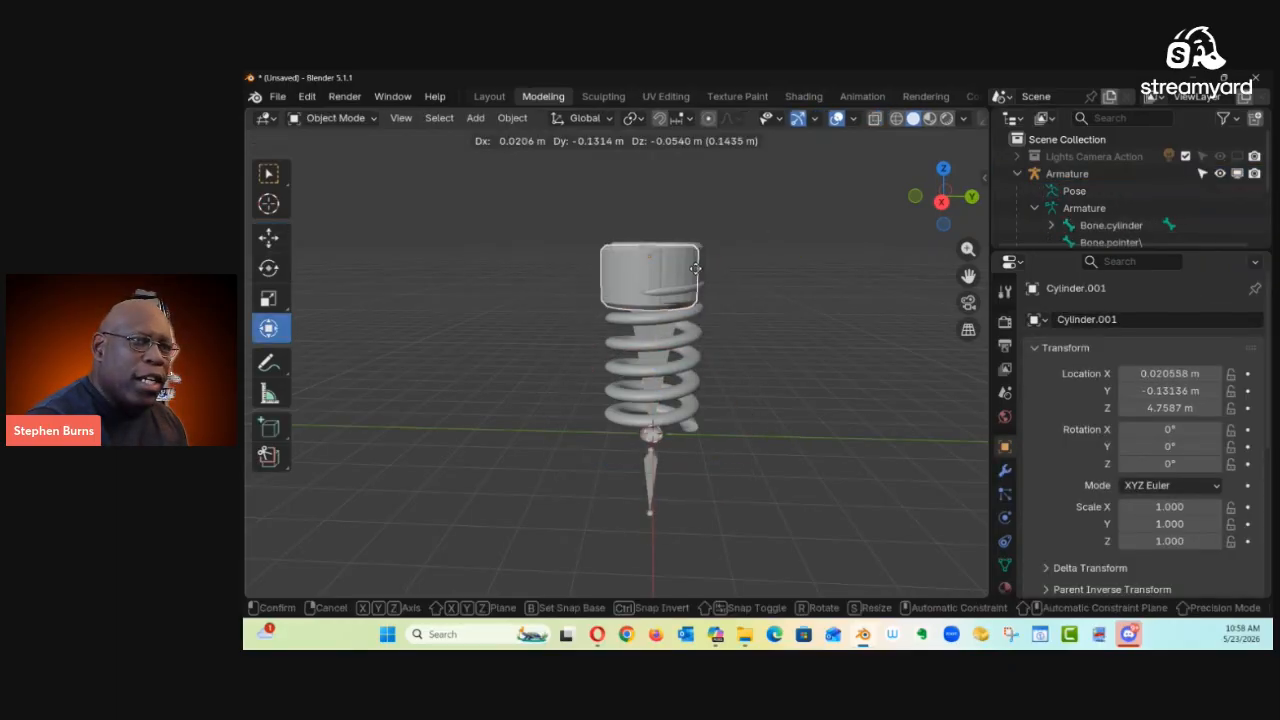
pyautogui.rightClick(677, 242)
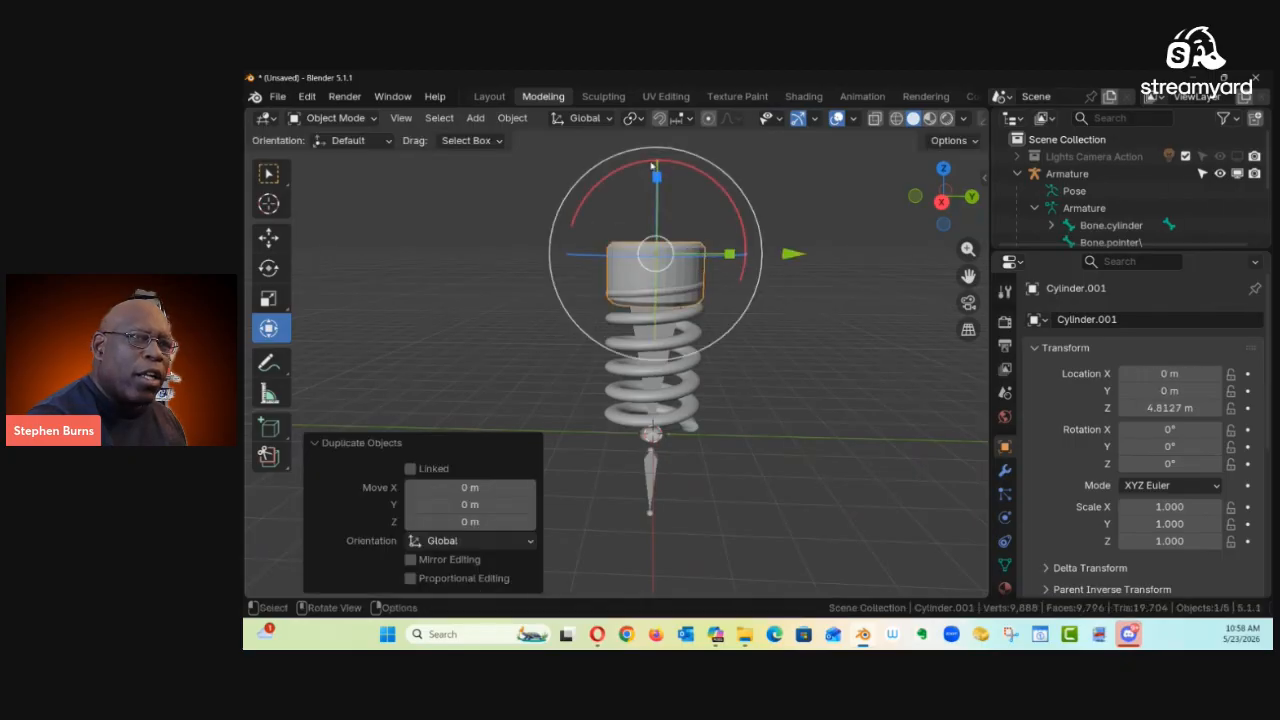
# Step: Move the duplicated cap down along Z to the spring's lower end, at a Z location of about 1.30 m
pyautogui.keyDown('shift'); pyautogui.moveTo(732, 264); pyautogui.dragTo(750, 321, button='middle'); pyautogui.keyUp('shift')
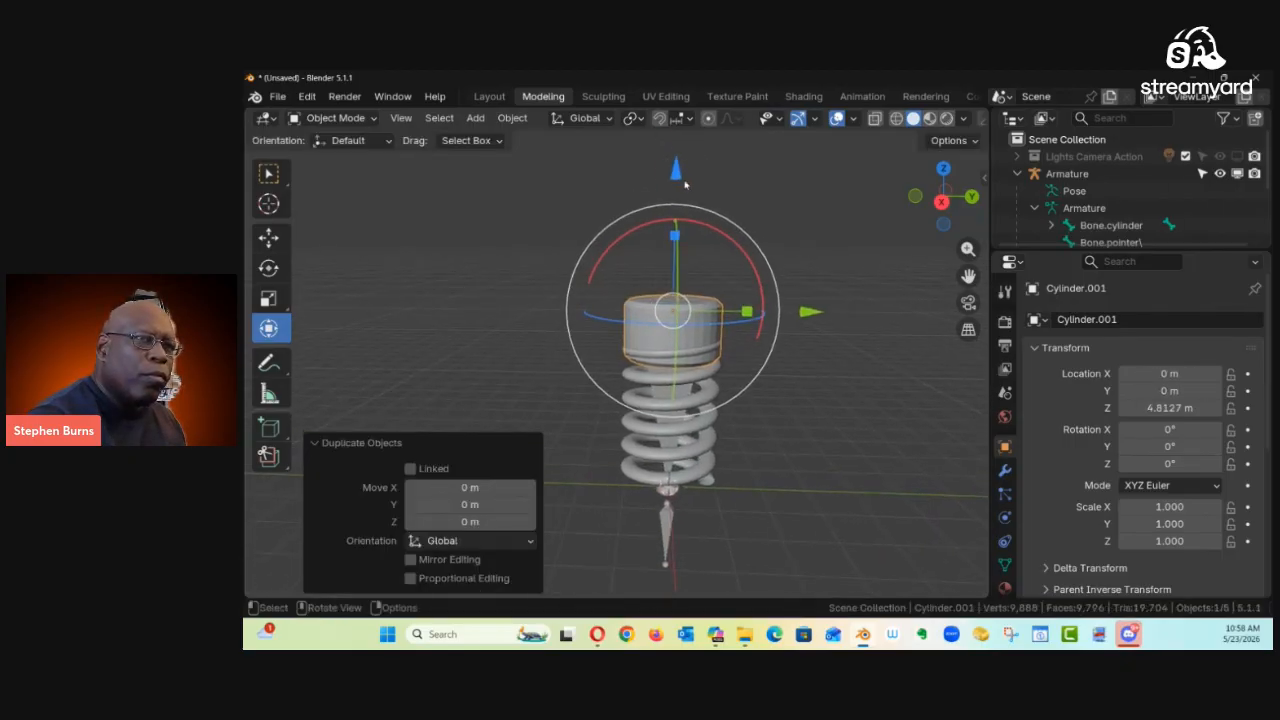
pyautogui.moveTo(675, 178); pyautogui.dragTo(688, 380)
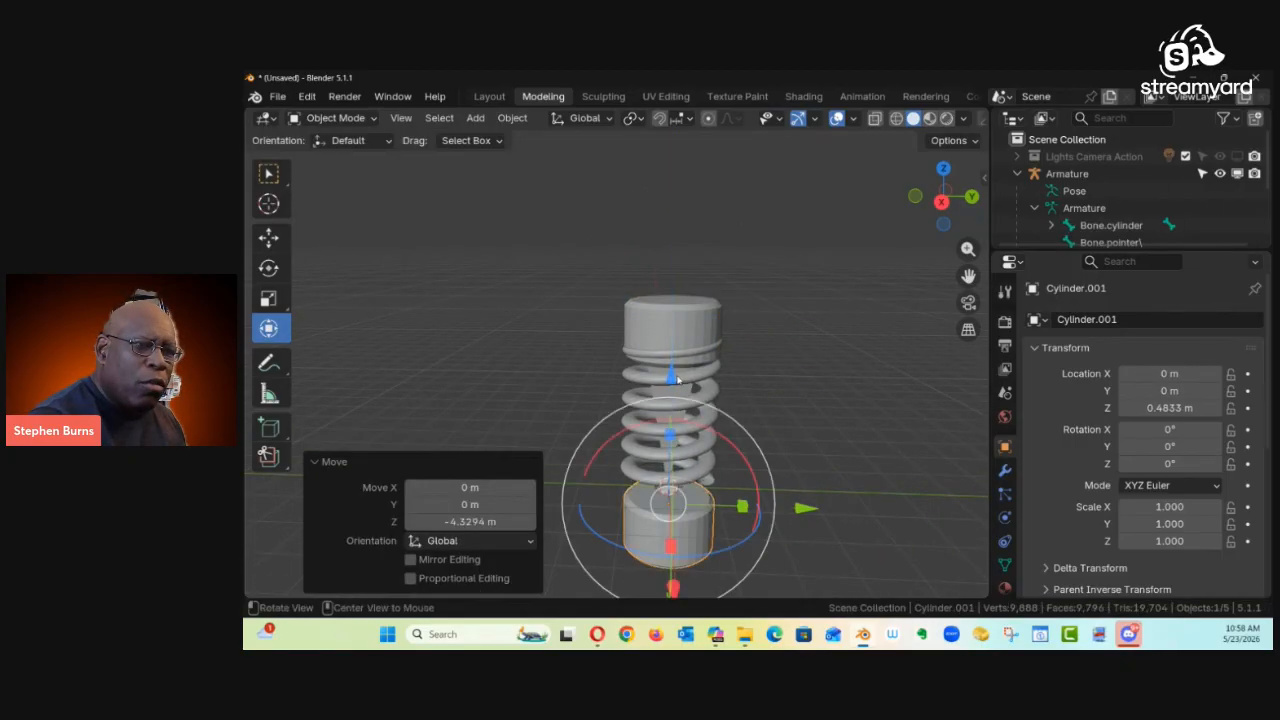
pyautogui.keyDown('shift'); pyautogui.moveTo(690, 380); pyautogui.dragTo(674, 357, button='middle'); pyautogui.keyUp('shift')
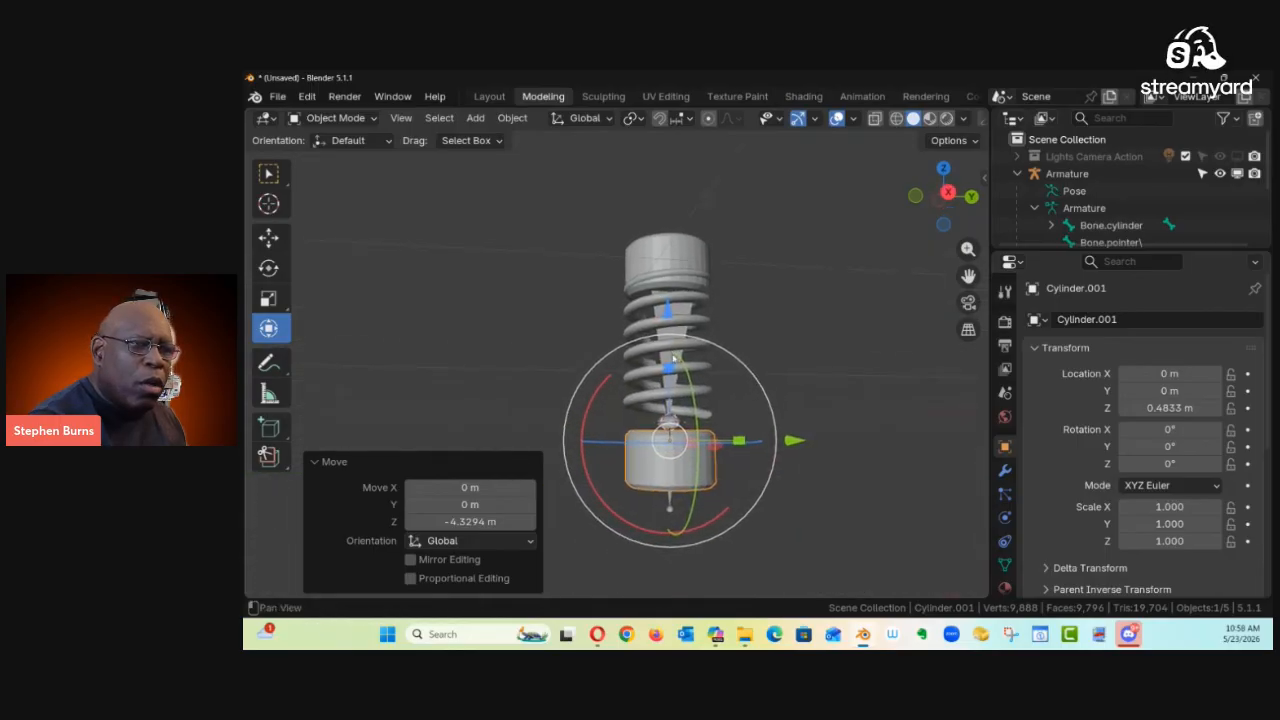
pyautogui.keyDown('shift'); pyautogui.moveTo(683, 425); pyautogui.dragTo(692, 419, button='middle'); pyautogui.keyUp('shift')
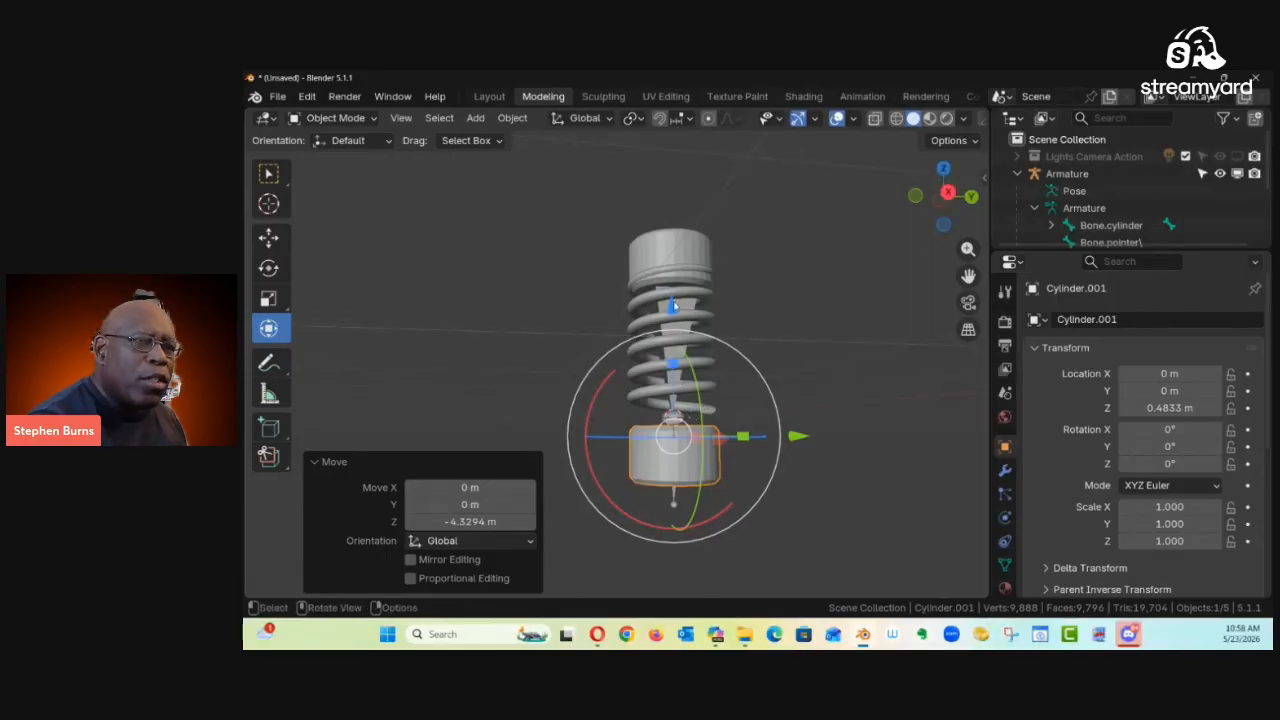
pyautogui.moveTo(675, 313); pyautogui.dragTo(702, 277)
pyautogui.scroll(2, 816, 280)
pyautogui.moveTo(816, 280); pyautogui.dragTo(706, 340, button='middle')
# Step: Select the lower cap, add the armature to the selection as the active object, and enter Pose Mode
pyautogui.click(727, 421)
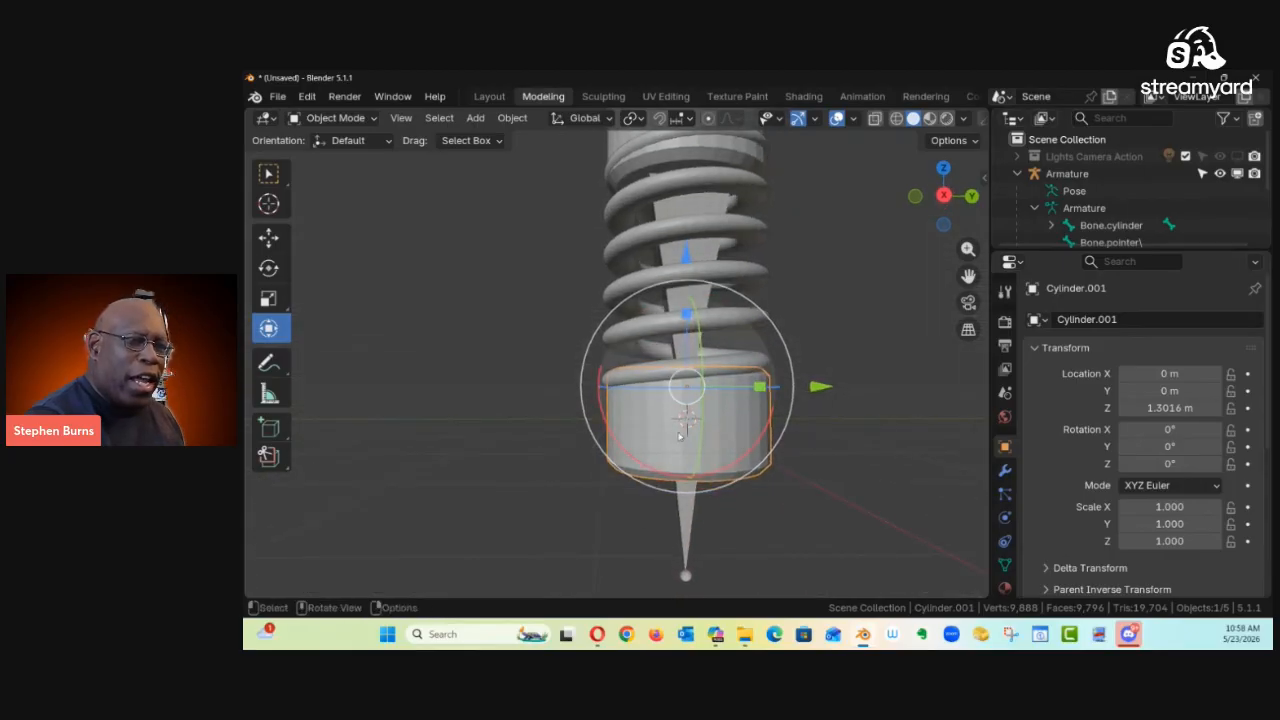
pyautogui.click(688, 518)
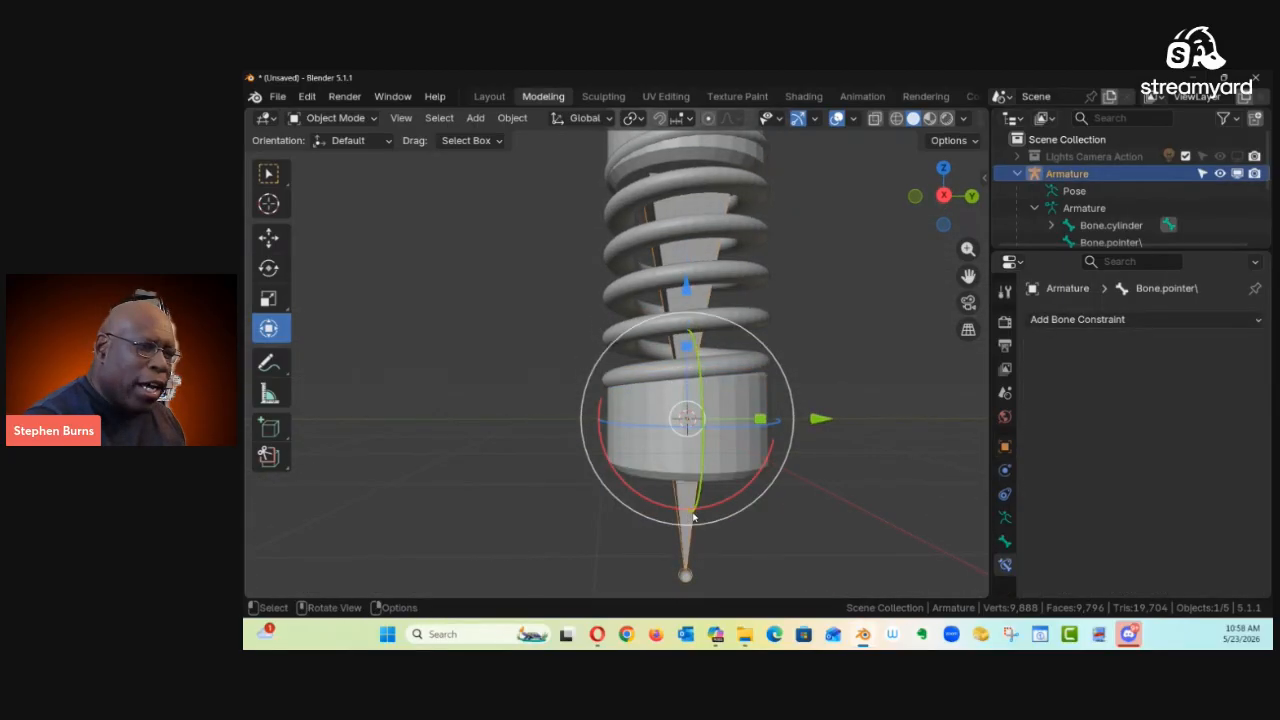
pyautogui.click(730, 450)
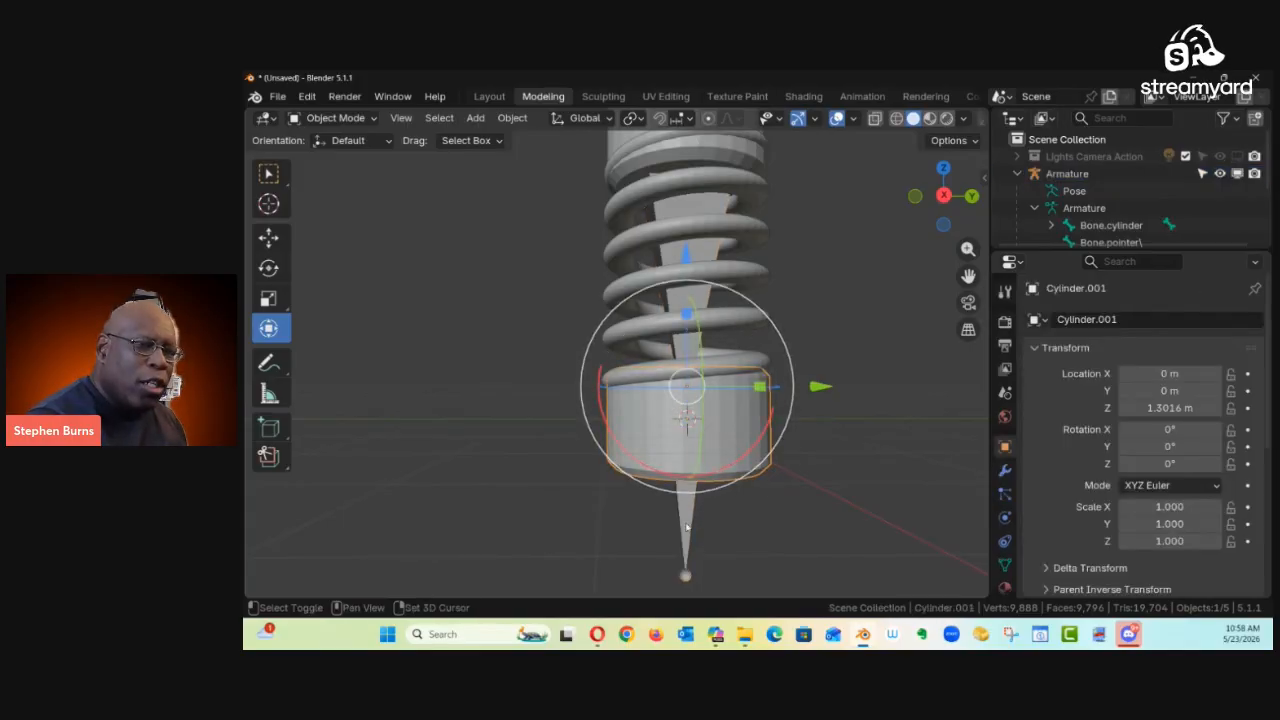
pyautogui.click(689, 528)
pyautogui.hotkey('ctrl', 'Tab')
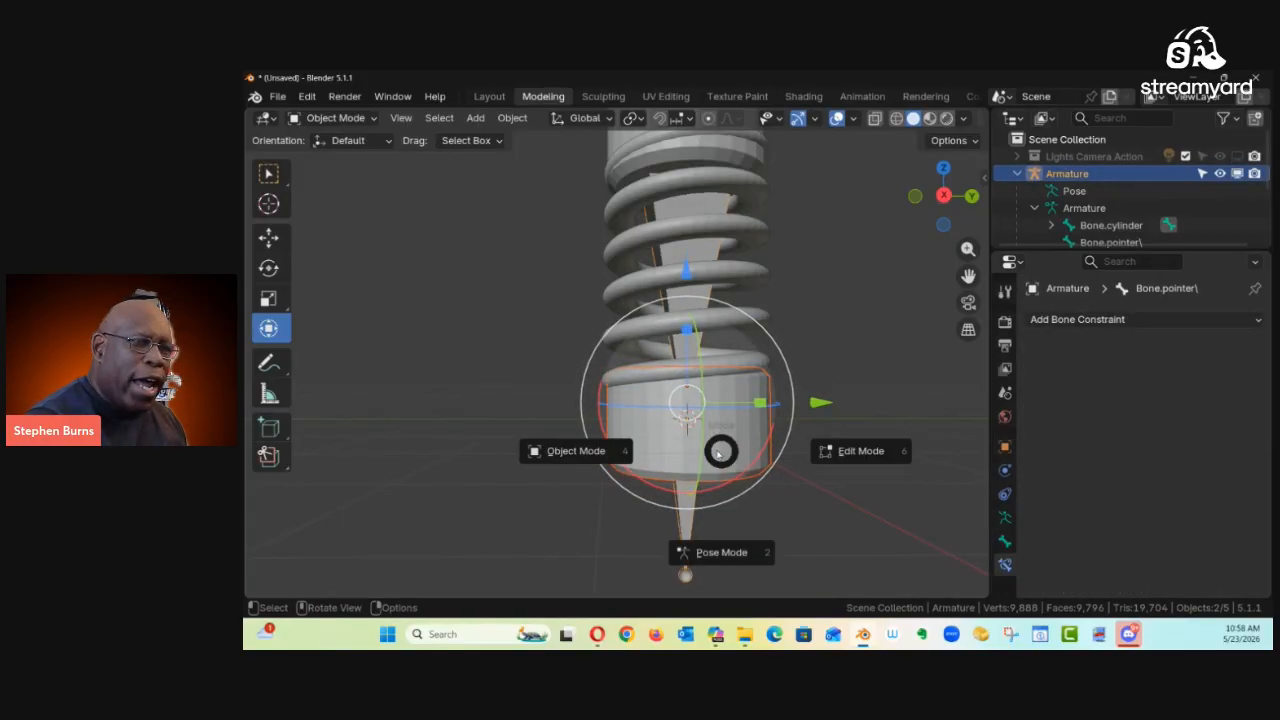
pyautogui.click(721, 552)
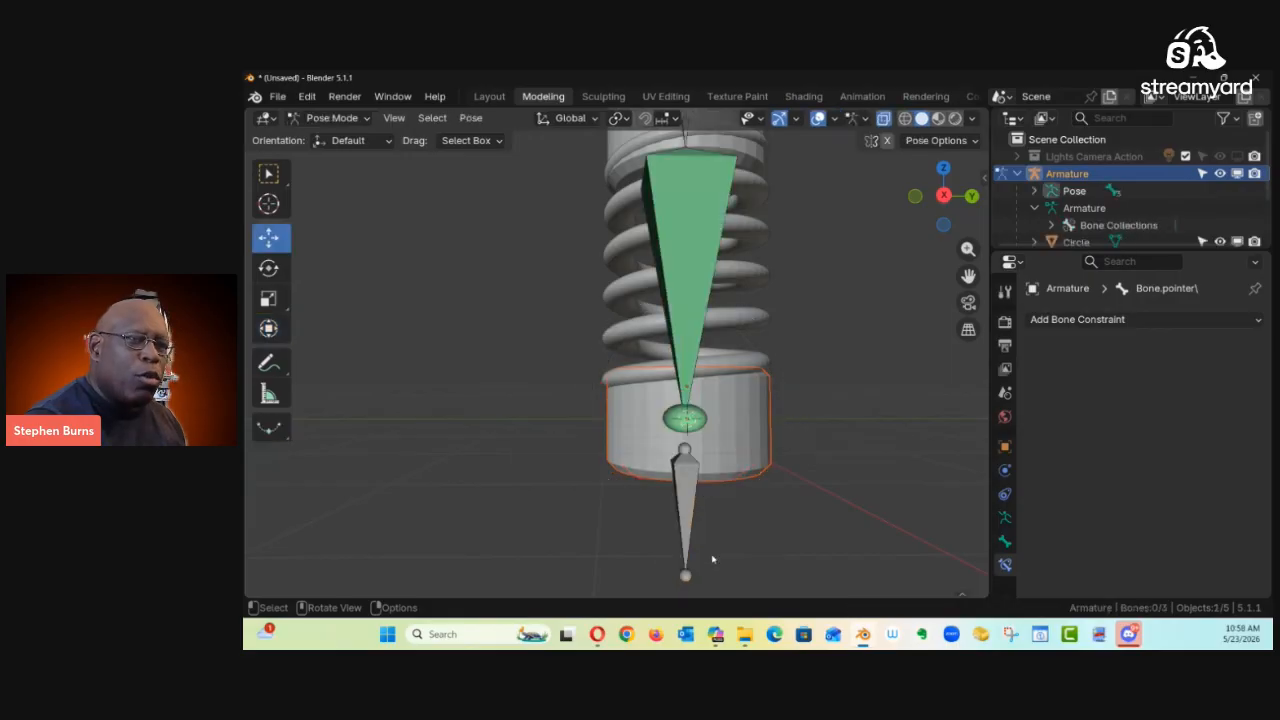
# Step: Select the pointer bone and parent the lower cap to it with the Bone option
pyautogui.click(687, 486)
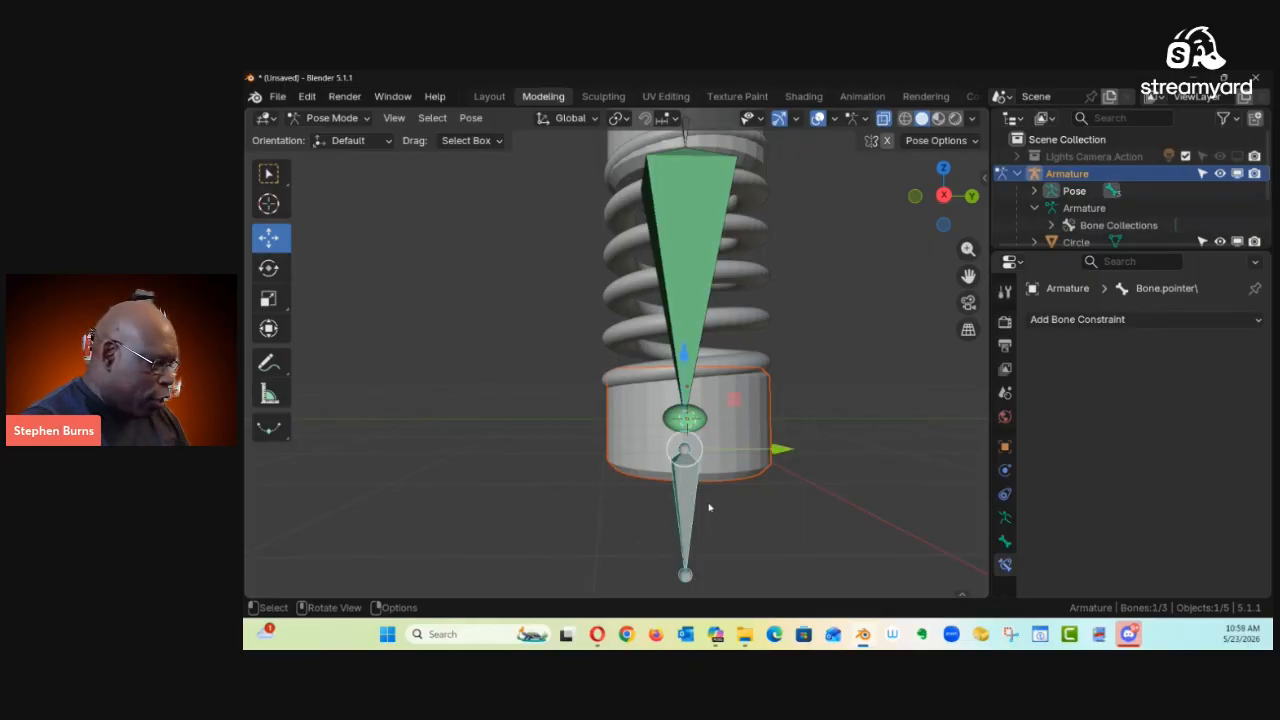
pyautogui.hotkey('ctrl', 'p')
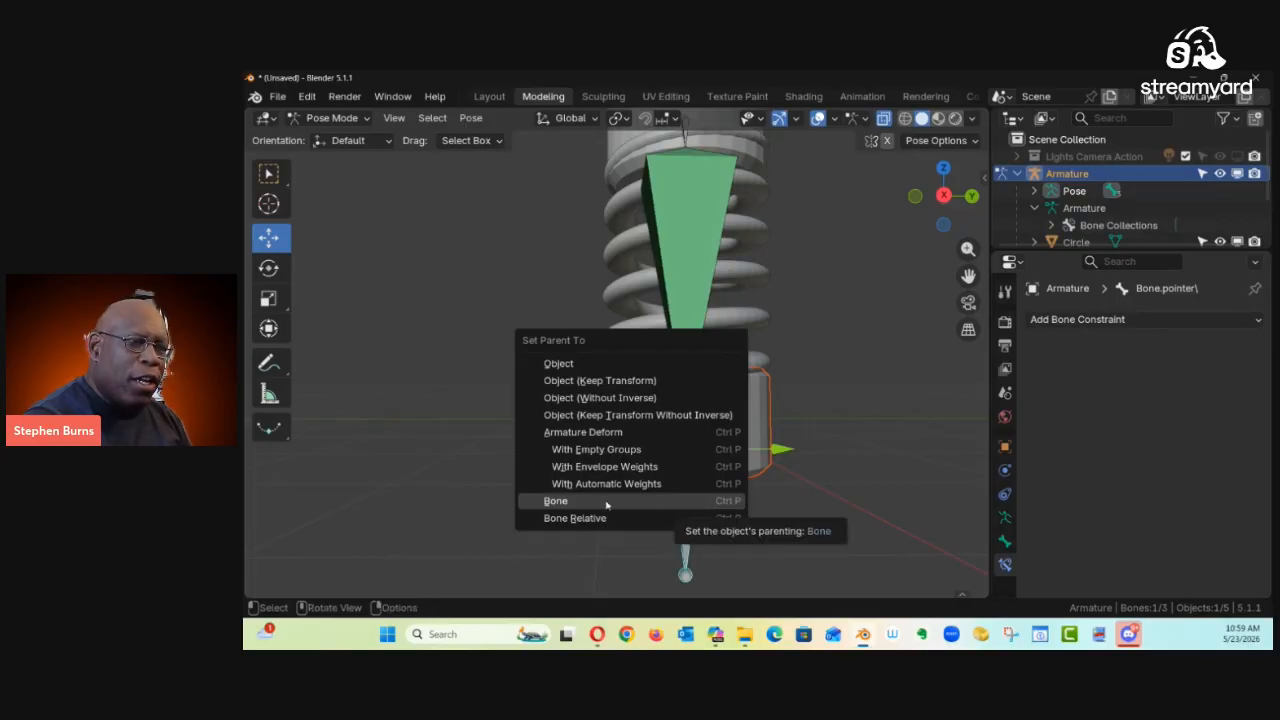
pyautogui.click(572, 502)
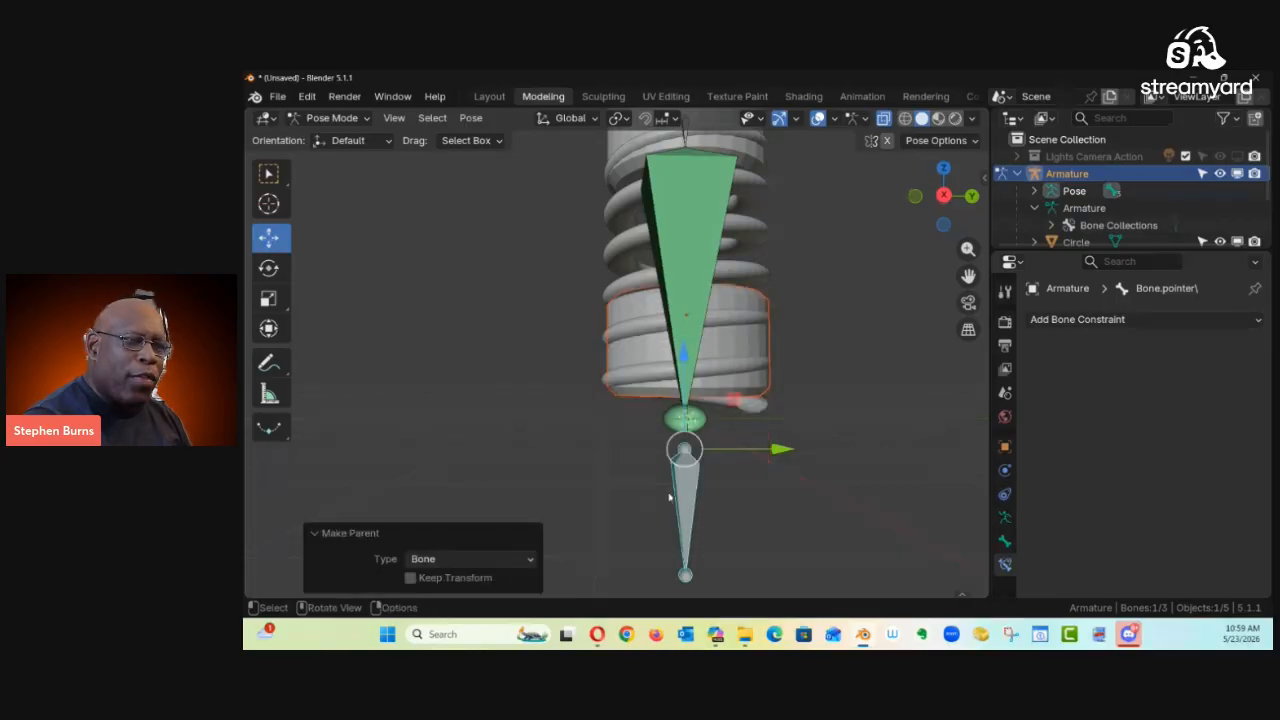
pyautogui.click(329, 535)
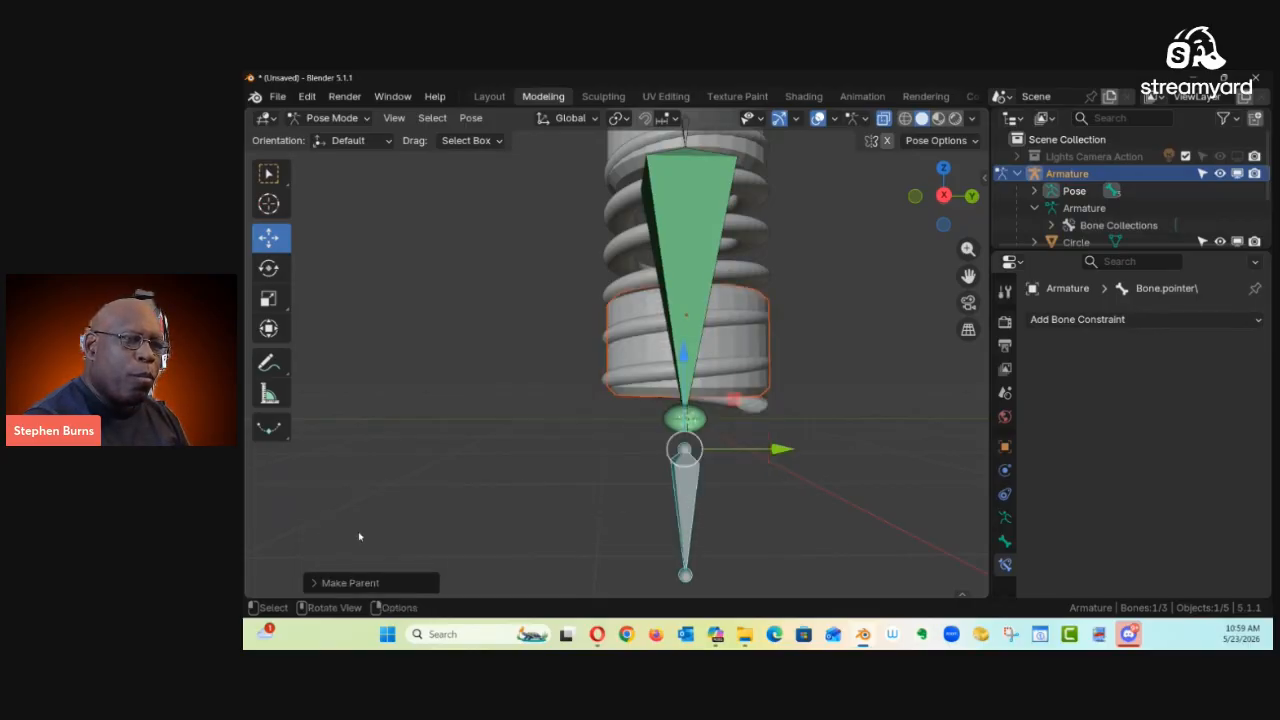
pyautogui.keyDown('ctrl'); pyautogui.moveTo(766, 428); pyautogui.dragTo(631, 410, button='middle'); pyautogui.keyUp('ctrl')
pyautogui.click(689, 387)
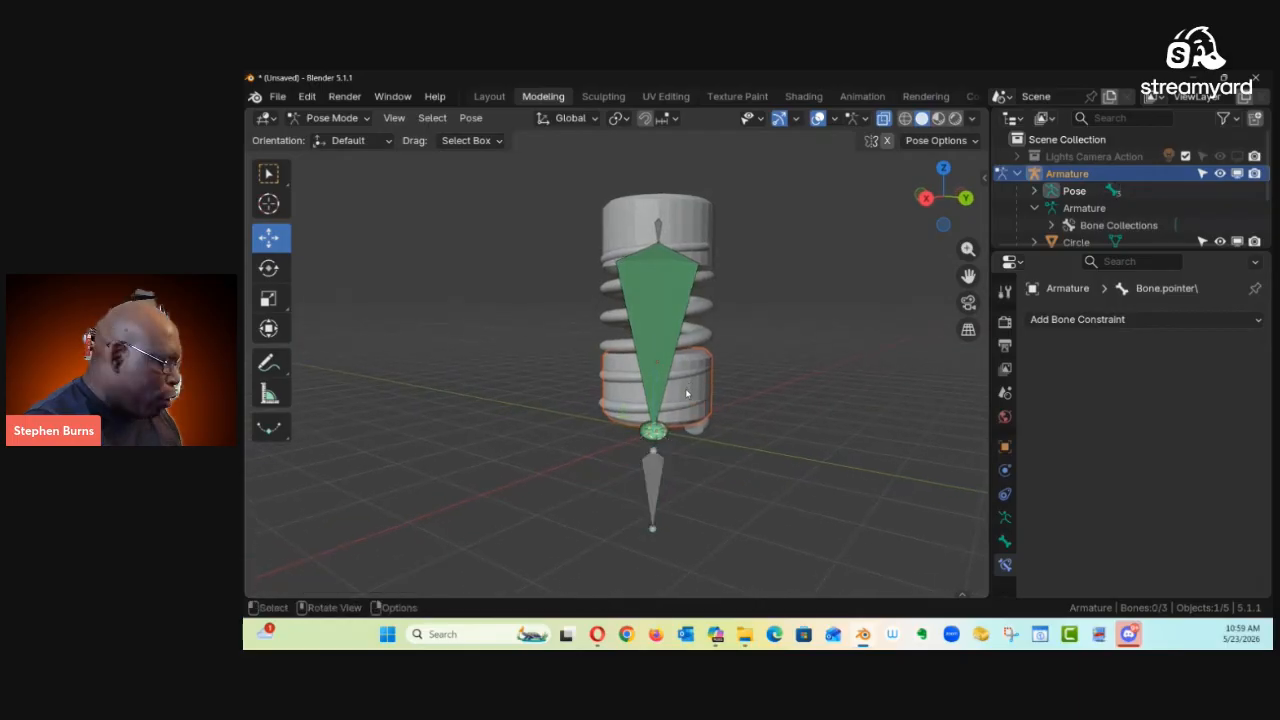
pyautogui.hotkey('ctrl', 'Tab')
pyautogui.click(824, 393)
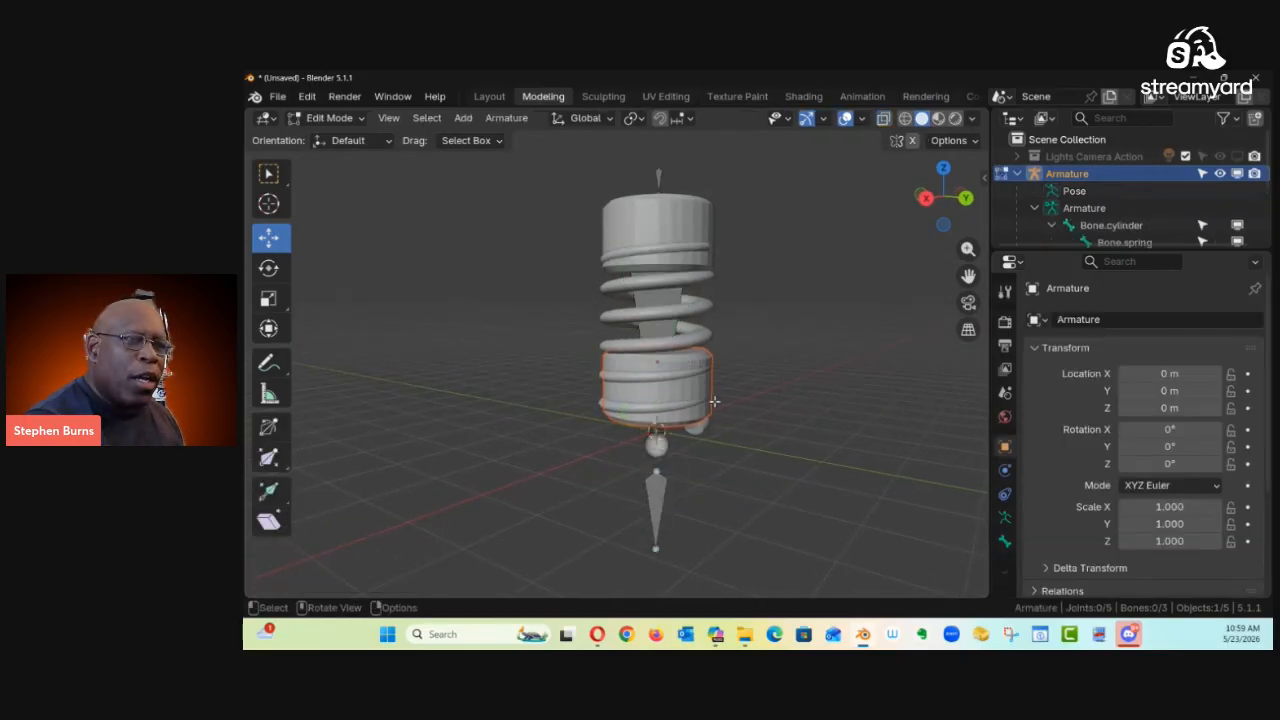
pyautogui.moveTo(705, 393)
pyautogui.keyDown('ctrl'); pyautogui.mouseDown(button='middle')
pyautogui.moveTo(794, 377)
pyautogui.moveTo(704, 395)
pyautogui.mouseUp(button='middle'); pyautogui.keyUp('ctrl')
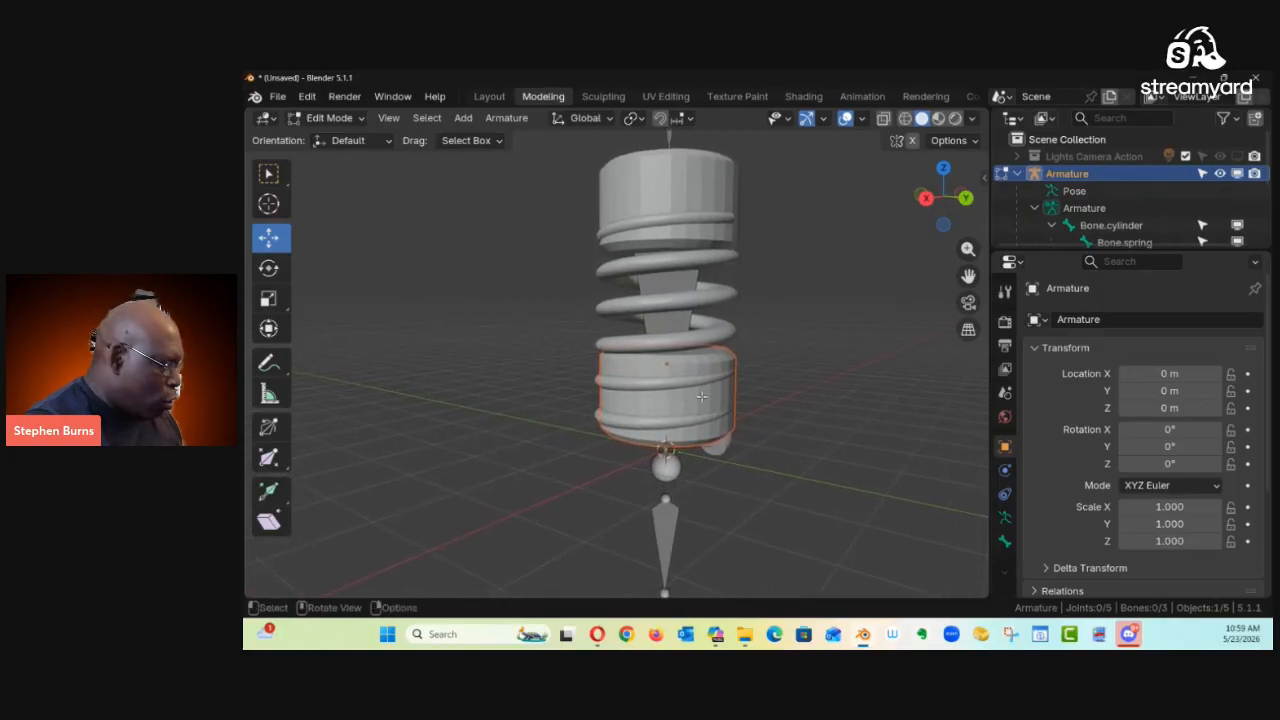
pyautogui.press('a')
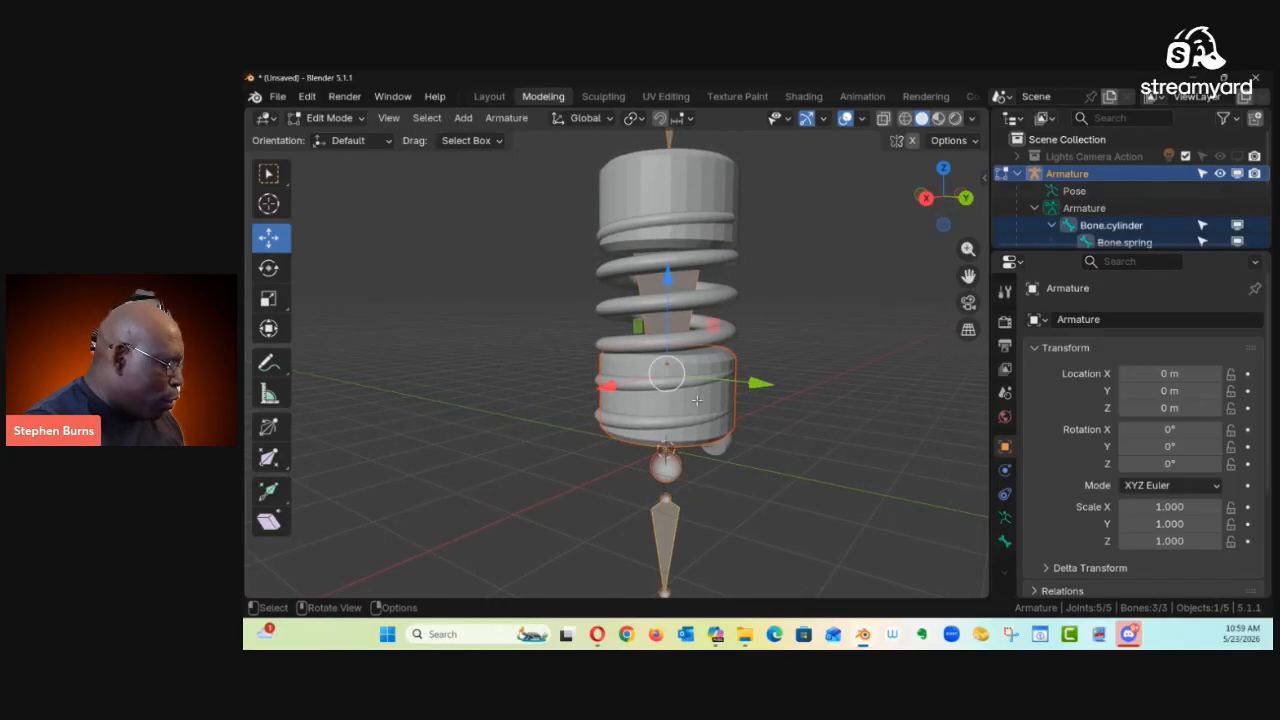
pyautogui.hotkey('ctrl', 'Tab')
pyautogui.click(803, 401)
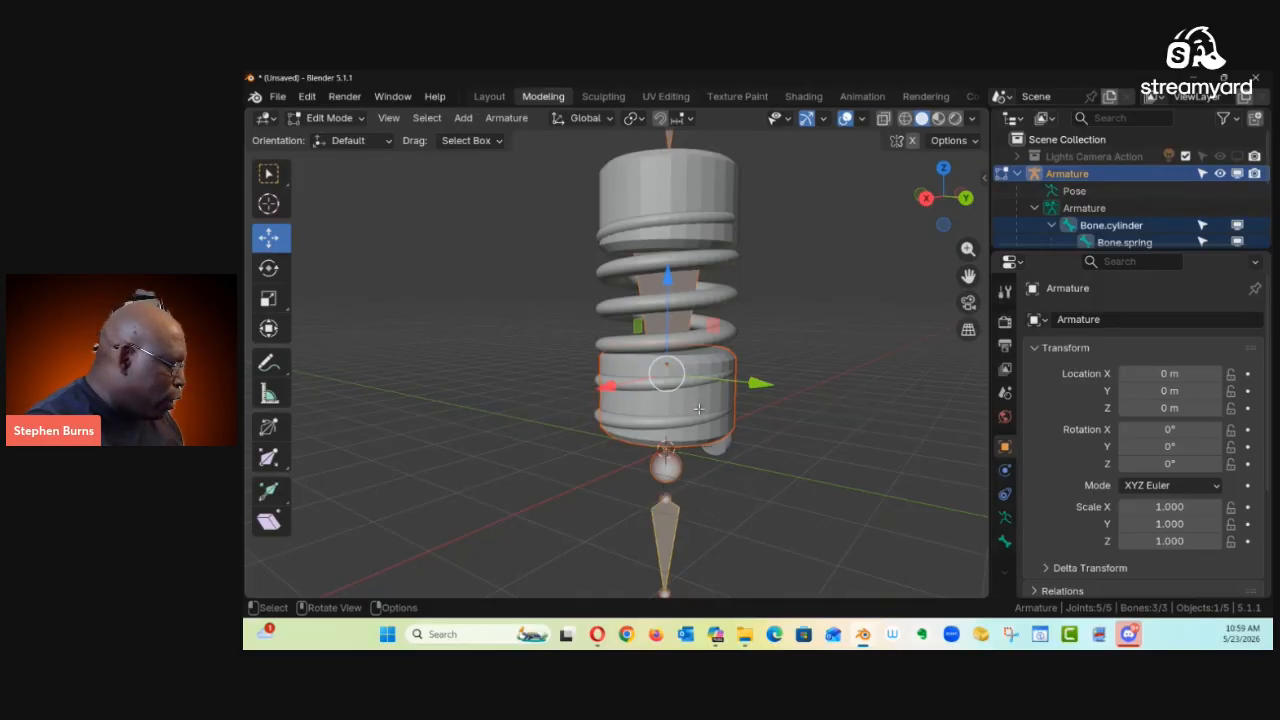
# Step: Return to Object Mode, open only the lower cap in Edit Mode, and select all of its faces
pyautogui.hotkey('ctrl', 'Tab')
pyautogui.click(557, 409)
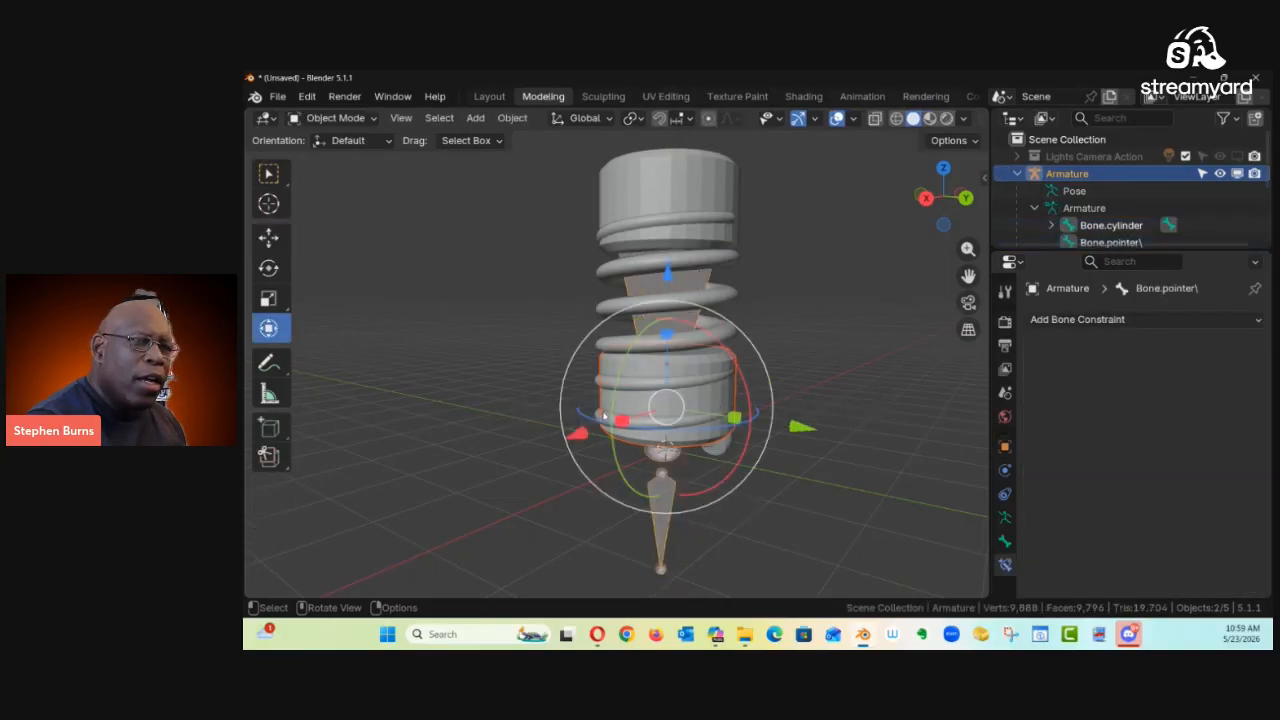
pyautogui.click(716, 400)
pyautogui.hotkey('ctrl', 'Tab')
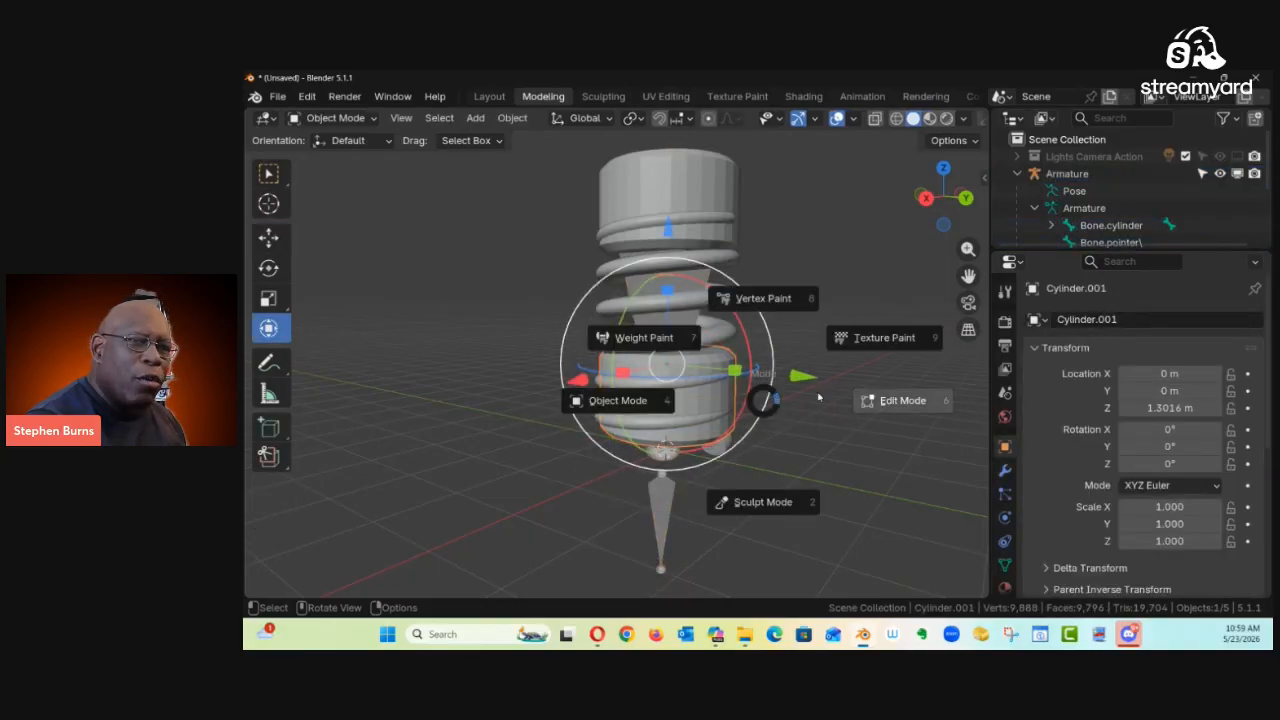
pyautogui.click(883, 404)
pyautogui.press('3')
pyautogui.press('a')
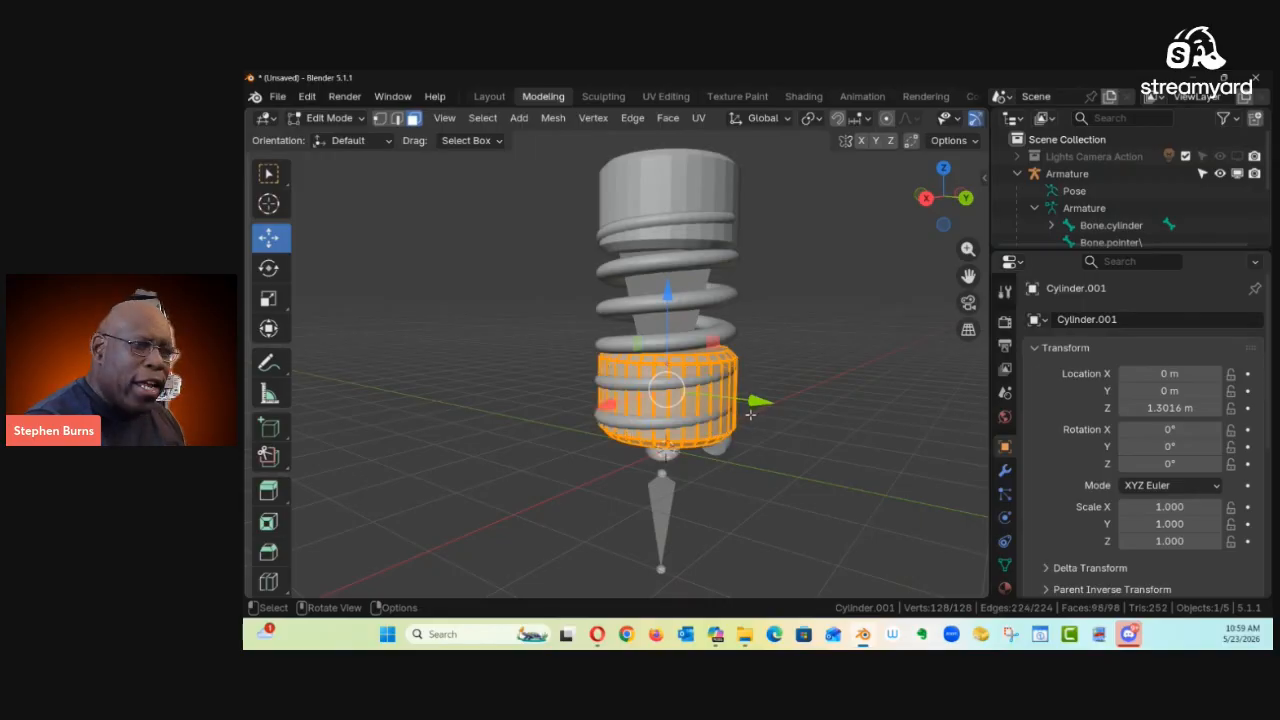
# Step: Scale the lower cap's mesh outward with Z locked so that it is clearly wider than the spring coils
pyautogui.moveTo(676, 413); pyautogui.dragTo(759, 411, button='middle')
pyautogui.press('s')
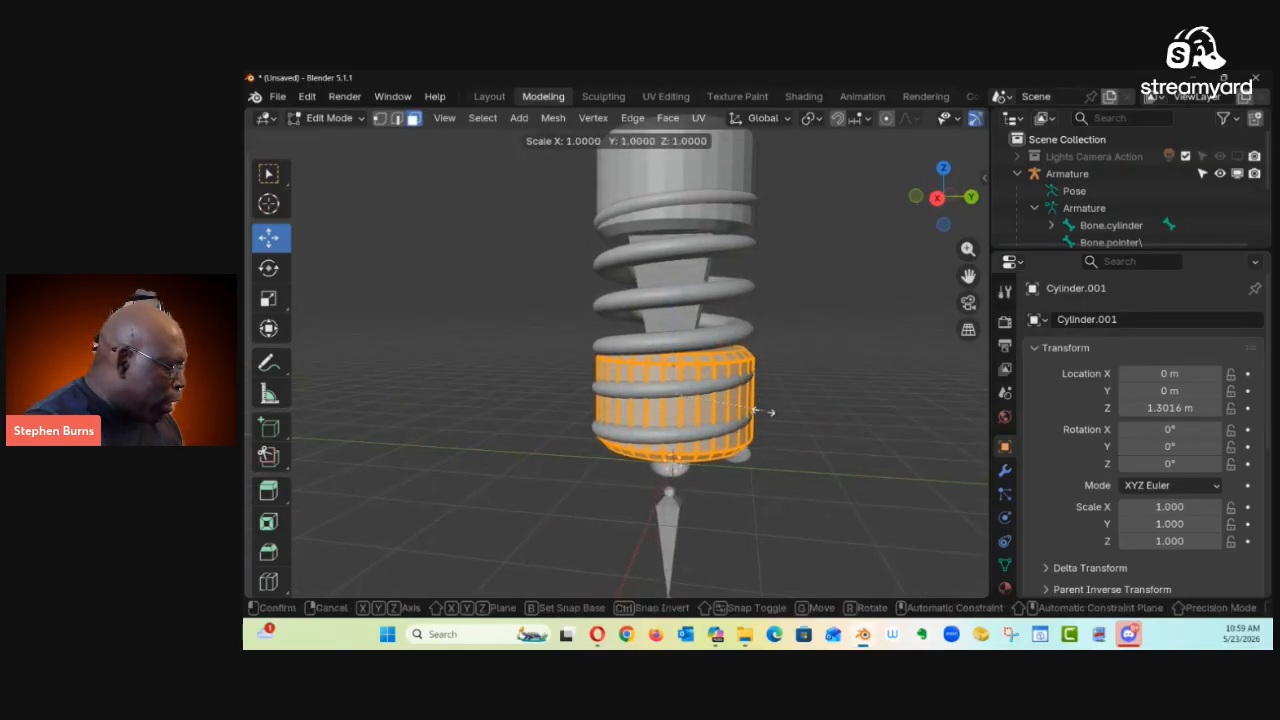
pyautogui.hotkey('shift', 'z')
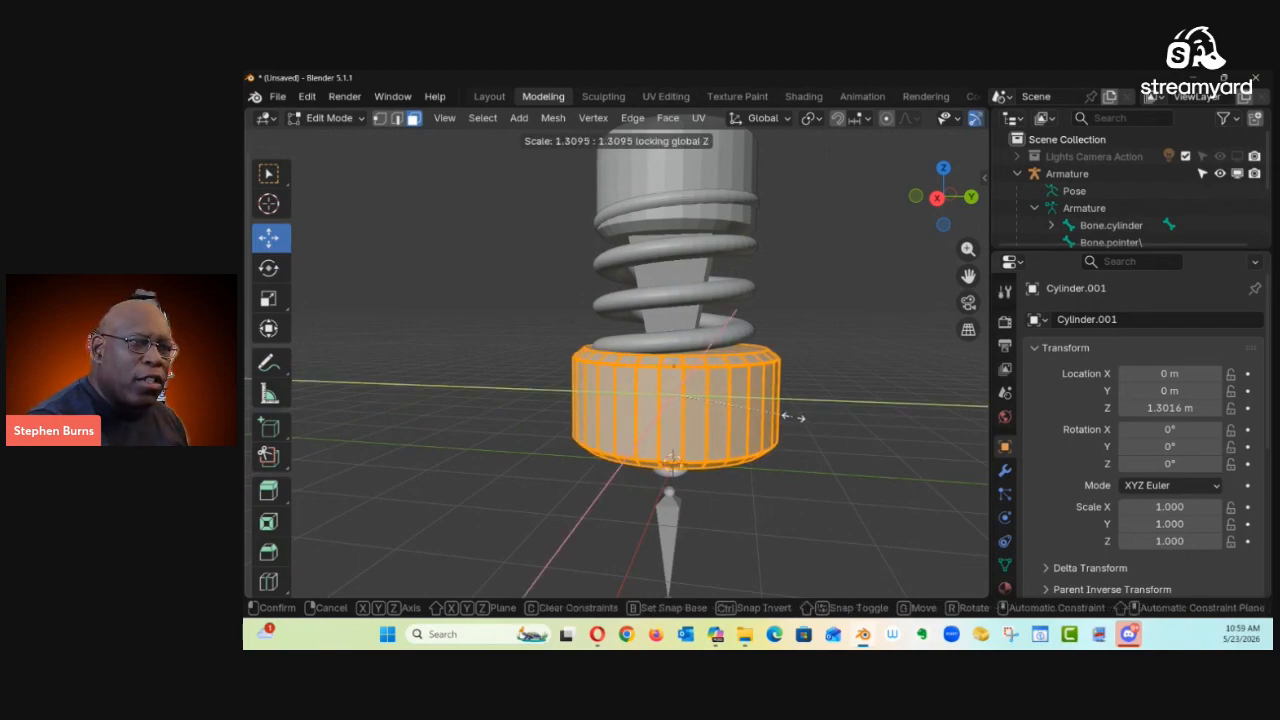
pyautogui.click(801, 426)
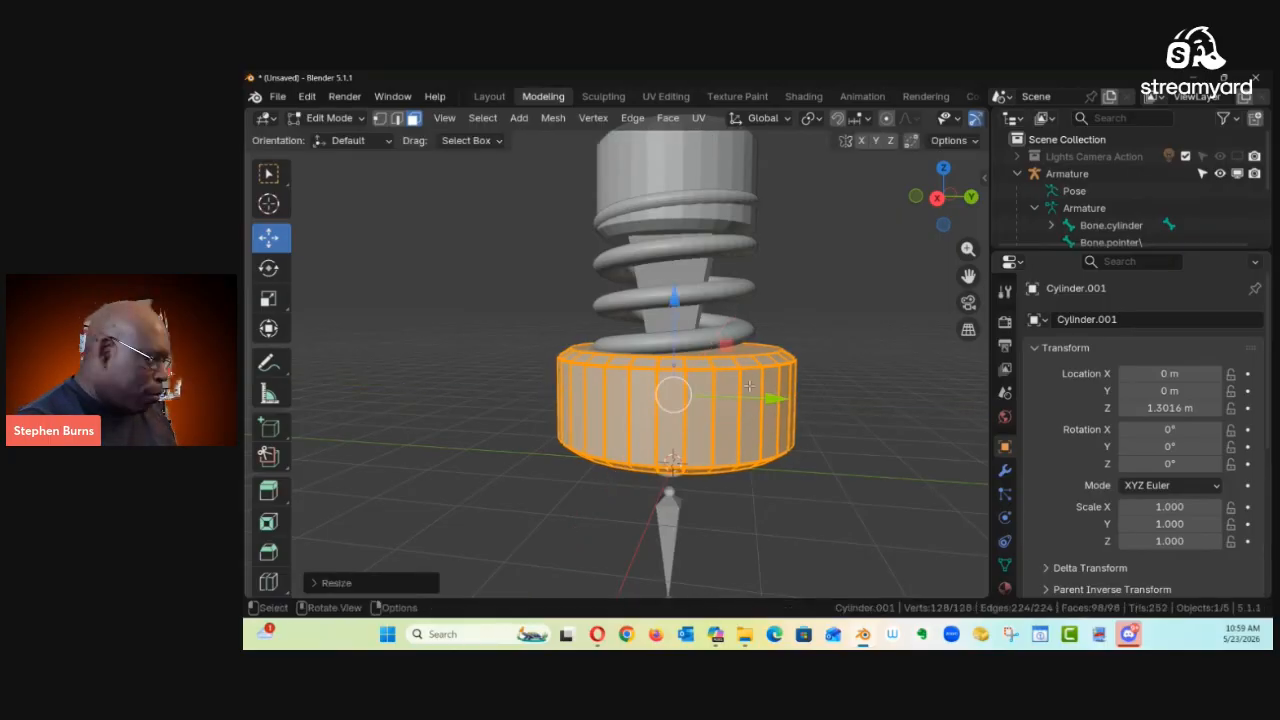
pyautogui.moveTo(769, 348); pyautogui.dragTo(759, 349, button='middle')
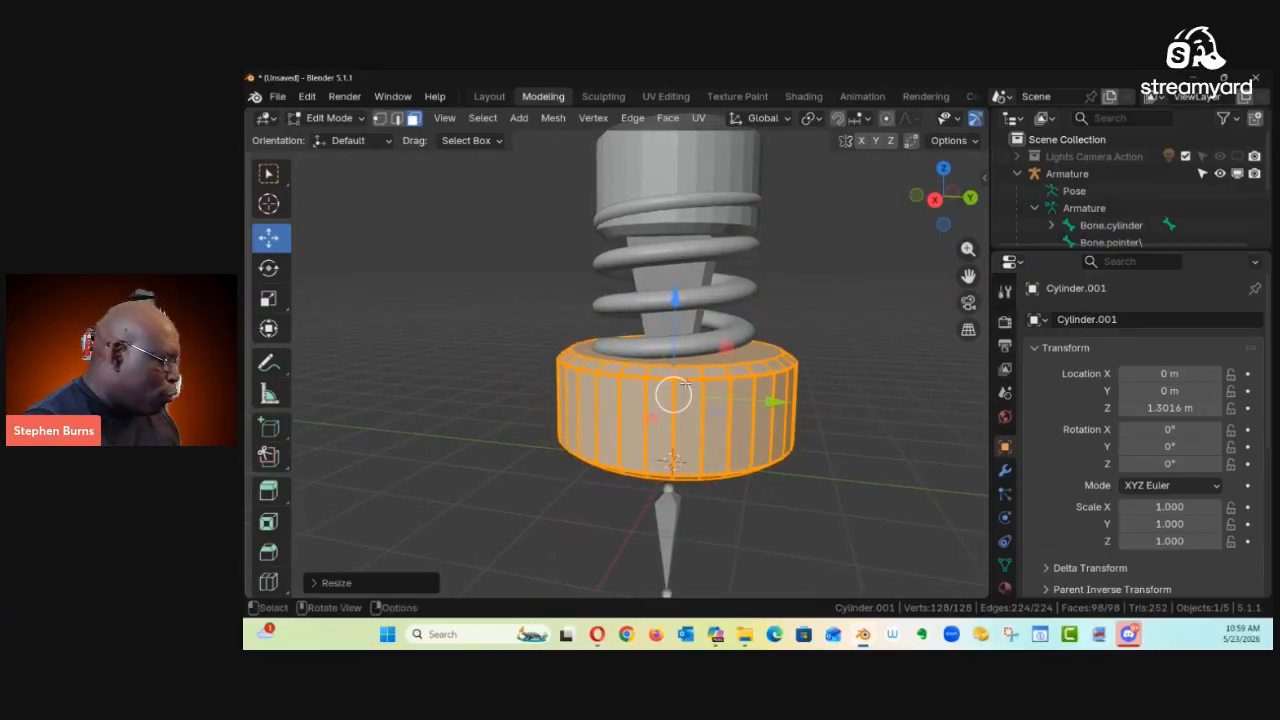
# Step: Leave the cap's Edit Mode, select the armature, and switch it to Pose Mode
pyautogui.hotkey('ctrl', 'Tab')
pyautogui.click(563, 374)
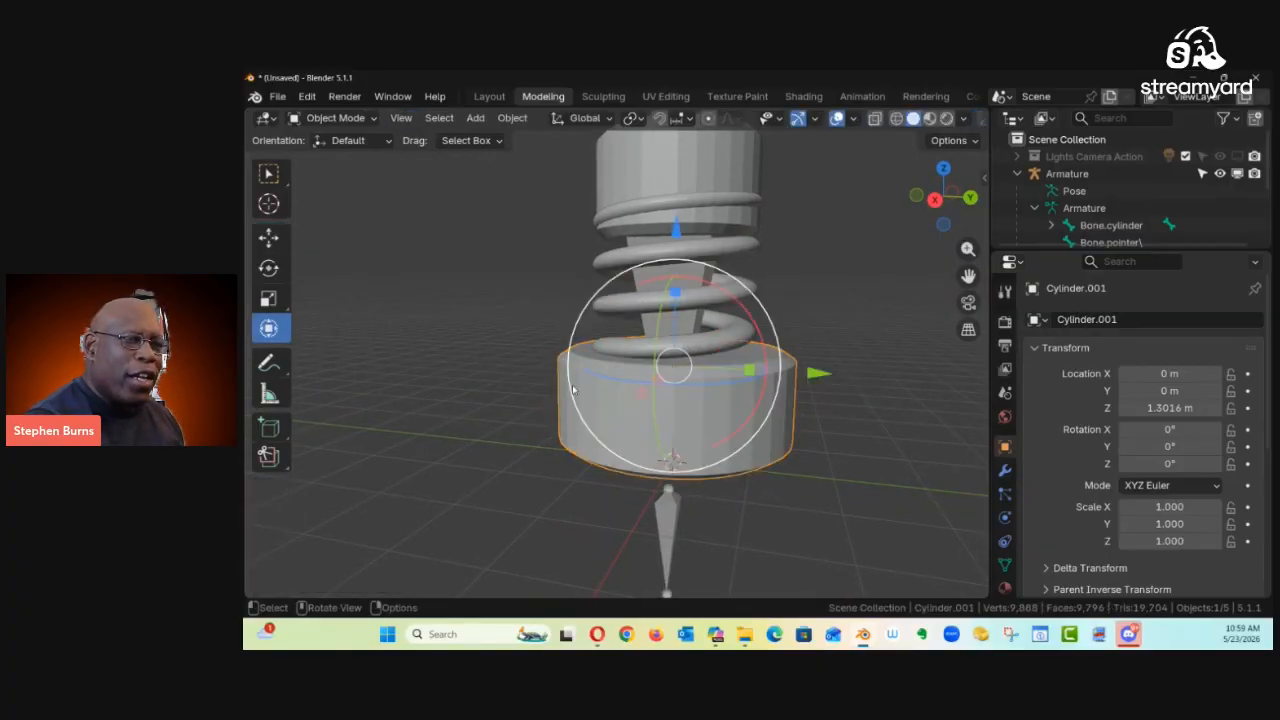
pyautogui.moveTo(690, 485); pyautogui.dragTo(752, 432, button='middle')
pyautogui.click(661, 502)
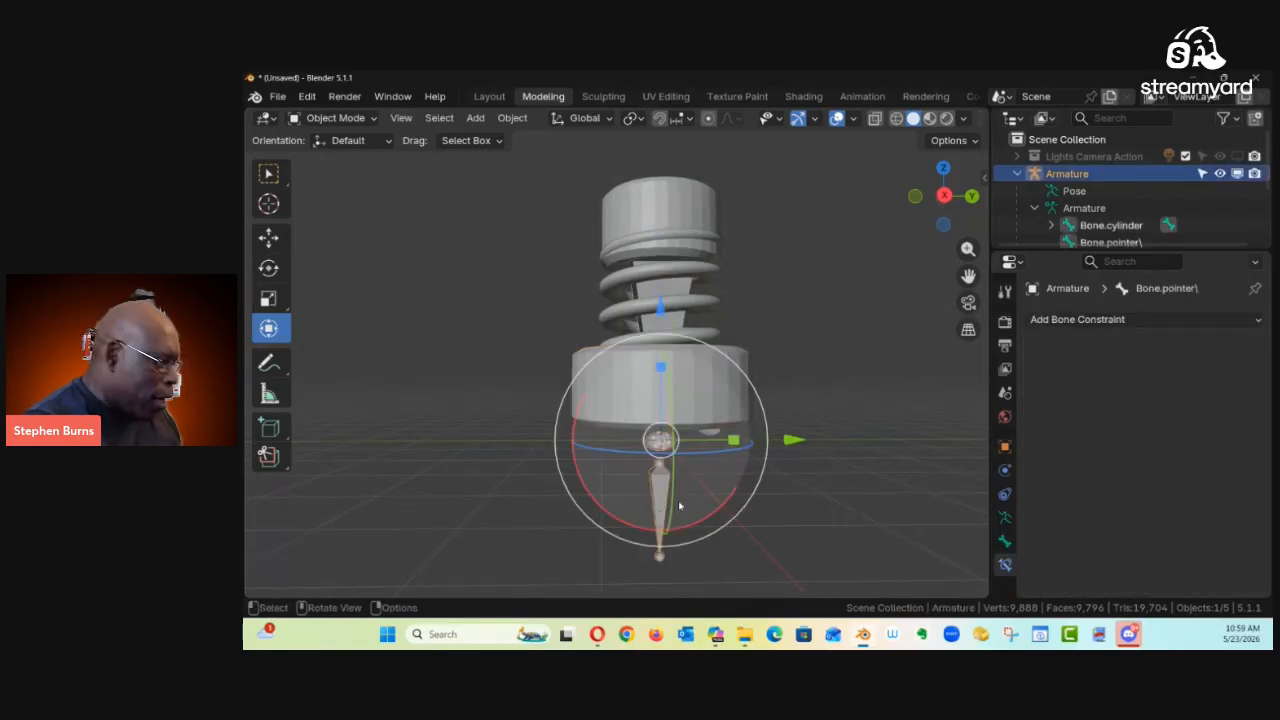
pyautogui.hotkey('ctrl', 'Tab')
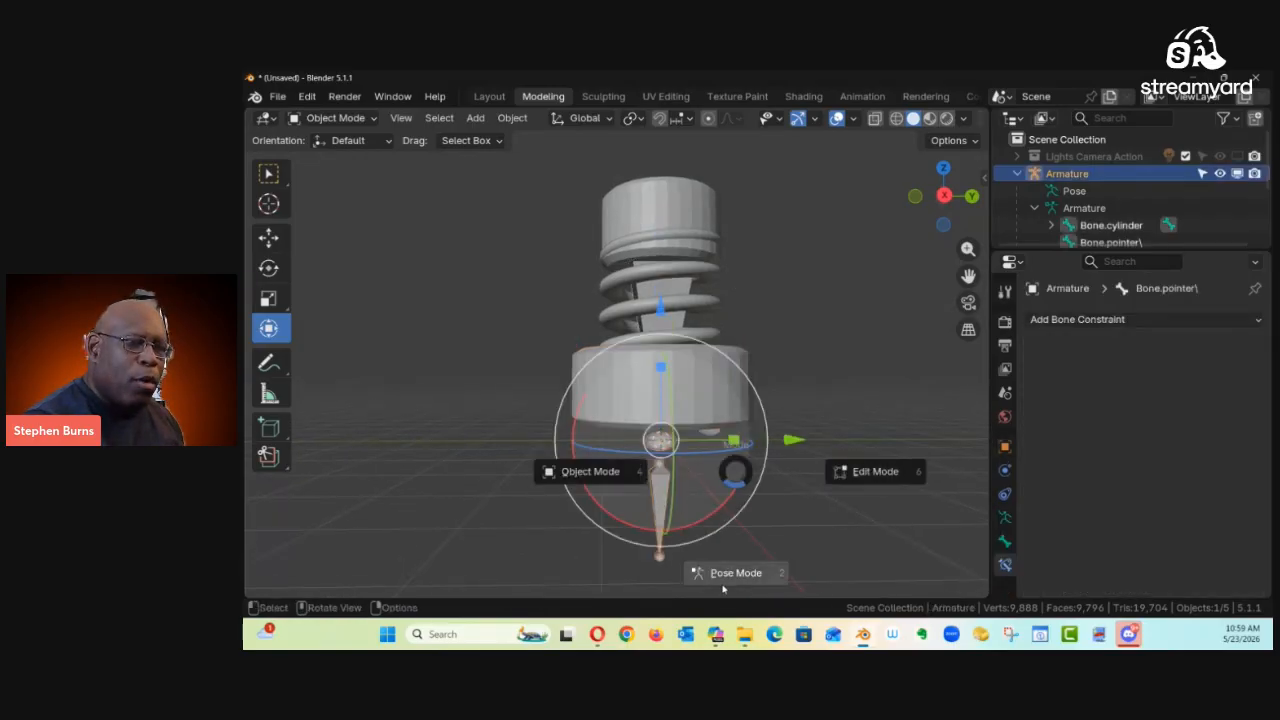
pyautogui.click(726, 582)
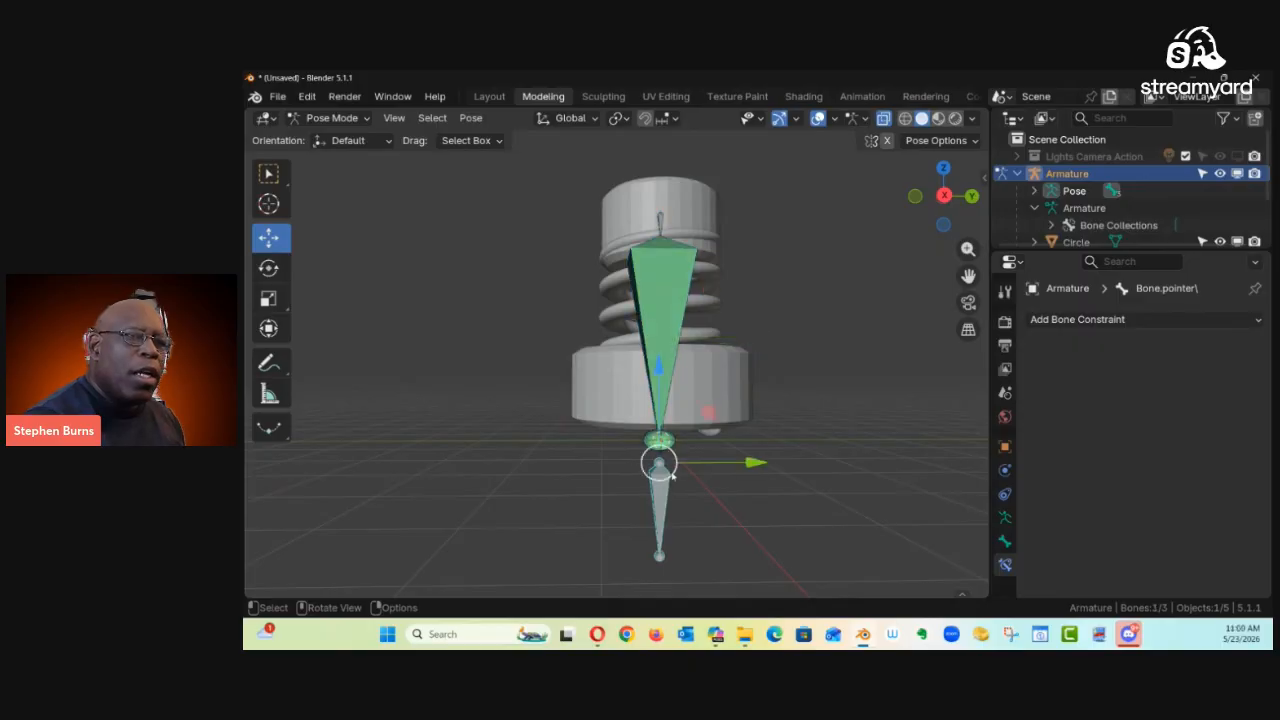
# Step: Move the pointer bone up and down along Z to test the spring's stretch together with the lower cap
pyautogui.moveTo(659, 371); pyautogui.dragTo(691, 301)
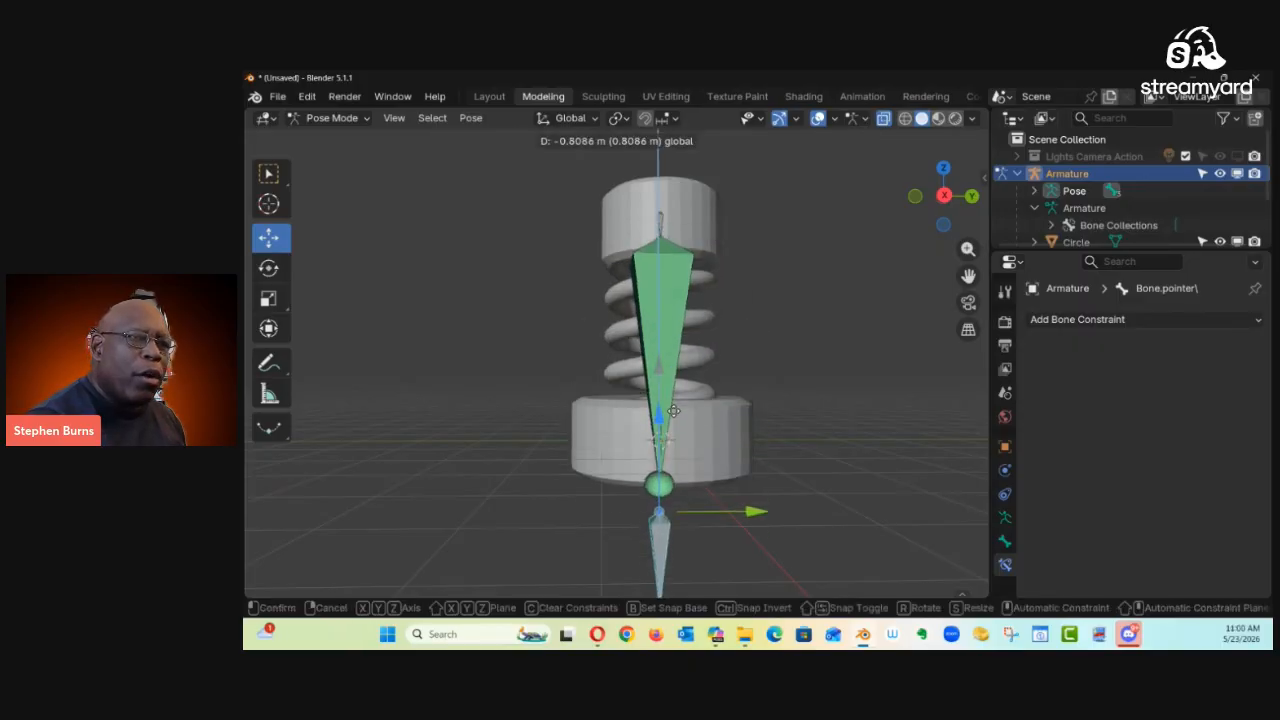
pyautogui.moveTo(685, 413); pyautogui.dragTo(688, 401)
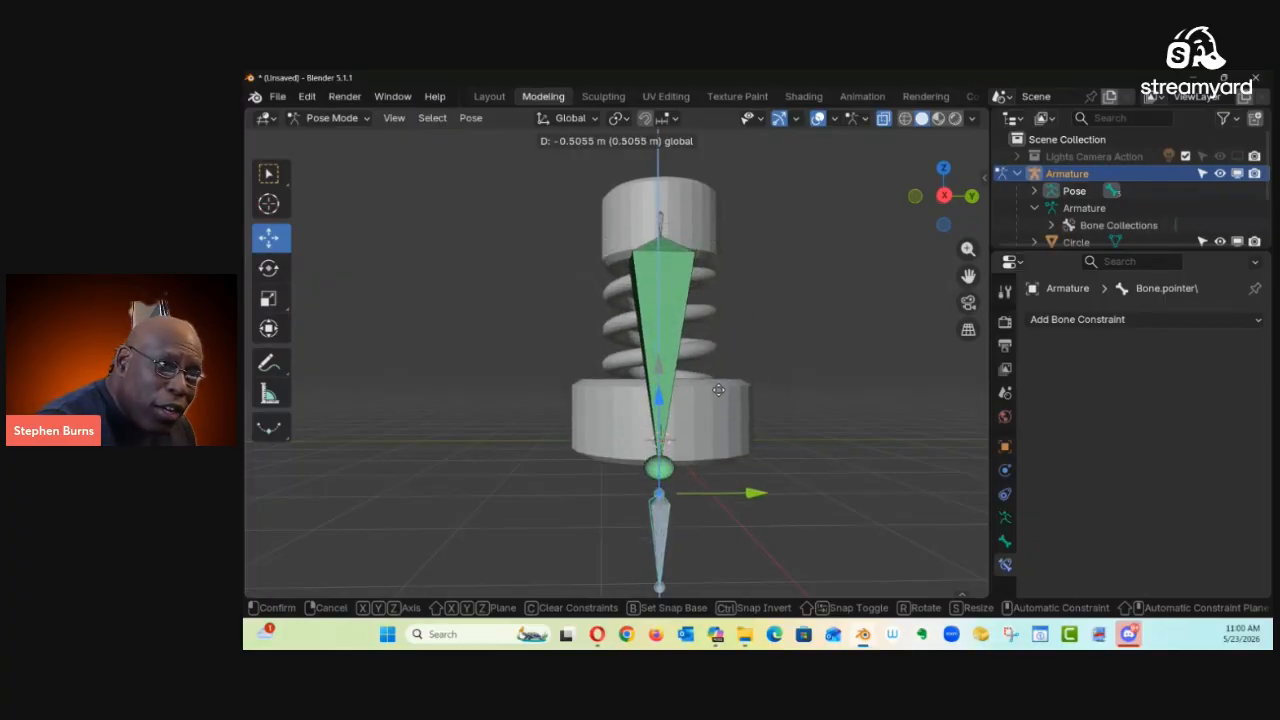
pyautogui.moveTo(723, 379); pyautogui.dragTo(711, 432)
pyautogui.moveTo(806, 360); pyautogui.dragTo(743, 390, button='middle')
pyautogui.keyDown('ctrl'); pyautogui.keyDown('alt'); pyautogui.moveTo(743, 390); pyautogui.dragTo(700, 442); pyautogui.keyUp('alt'); pyautogui.keyUp('ctrl')
pyautogui.keyDown('alt'); pyautogui.moveTo(695, 435); pyautogui.dragTo(412, 391); pyautogui.keyUp('alt')
pyautogui.keyDown('alt'); pyautogui.moveTo(687, 384); pyautogui.dragTo(679, 429); pyautogui.keyUp('alt')
pyautogui.keyDown('alt'); pyautogui.moveTo(674, 372); pyautogui.dragTo(630, 425); pyautogui.keyUp('alt')
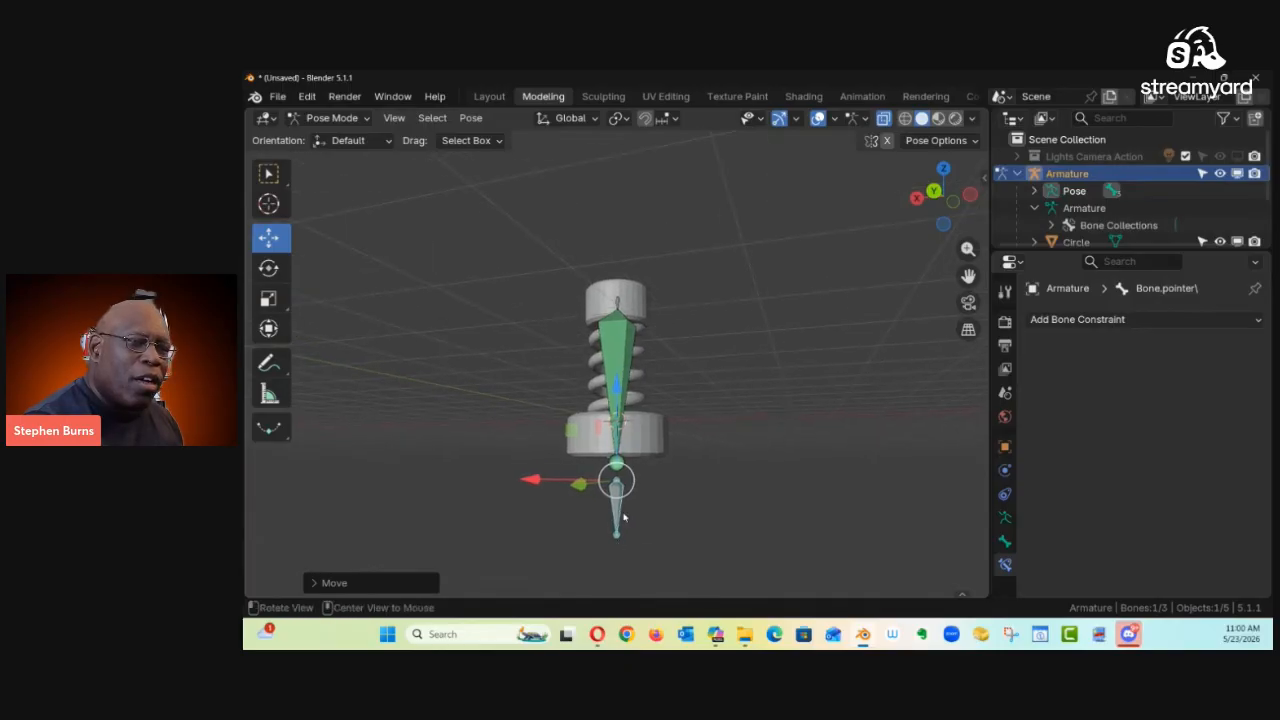
pyautogui.keyDown('alt'); pyautogui.moveTo(619, 517); pyautogui.dragTo(709, 500); pyautogui.keyUp('alt')
# Step: Lower the pointer bone along Z to stretch the spring, and inspect the coils and caps from other sides
pyautogui.moveTo(626, 383); pyautogui.dragTo(630, 383)
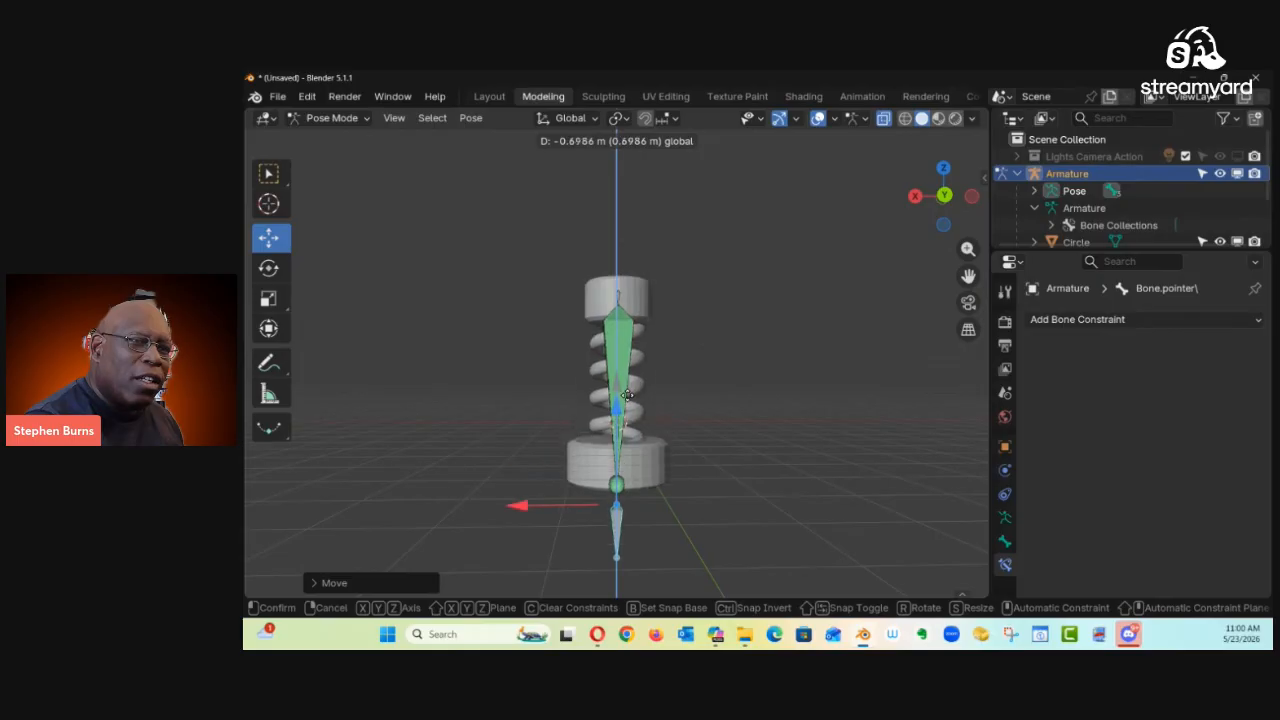
pyautogui.moveTo(633, 404)
pyautogui.mouseDown()
pyautogui.moveTo(633, 385)
pyautogui.moveTo(633, 437)
pyautogui.moveTo(633, 403)
pyautogui.mouseUp()
pyautogui.moveTo(633, 403); pyautogui.dragTo(526, 409, button='middle')
pyautogui.scroll(5, 634, 367)
pyautogui.moveTo(634, 367); pyautogui.dragTo(552, 361, button='middle')
pyautogui.scroll(-8, 555, 380)
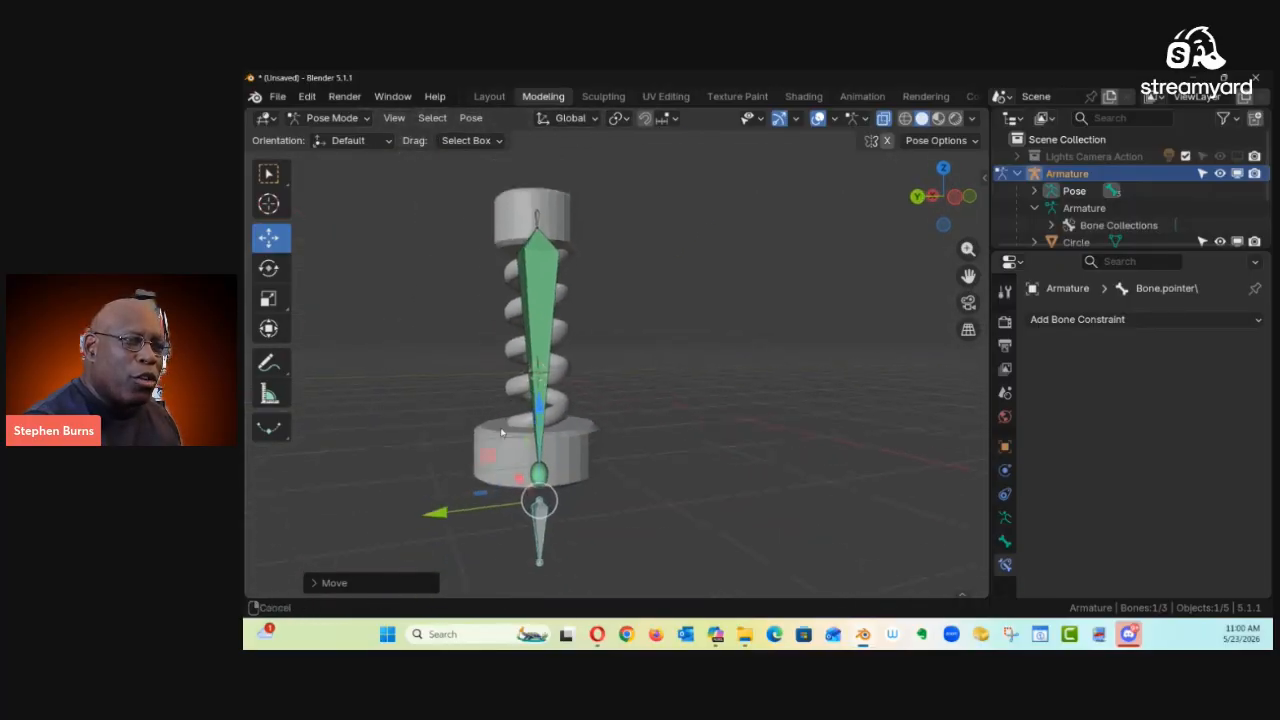
# Step: Return to Object Mode and add a new armature at the 3D cursor in the empty space beside the spring
pyautogui.moveTo(601, 415); pyautogui.dragTo(695, 359, button='middle')
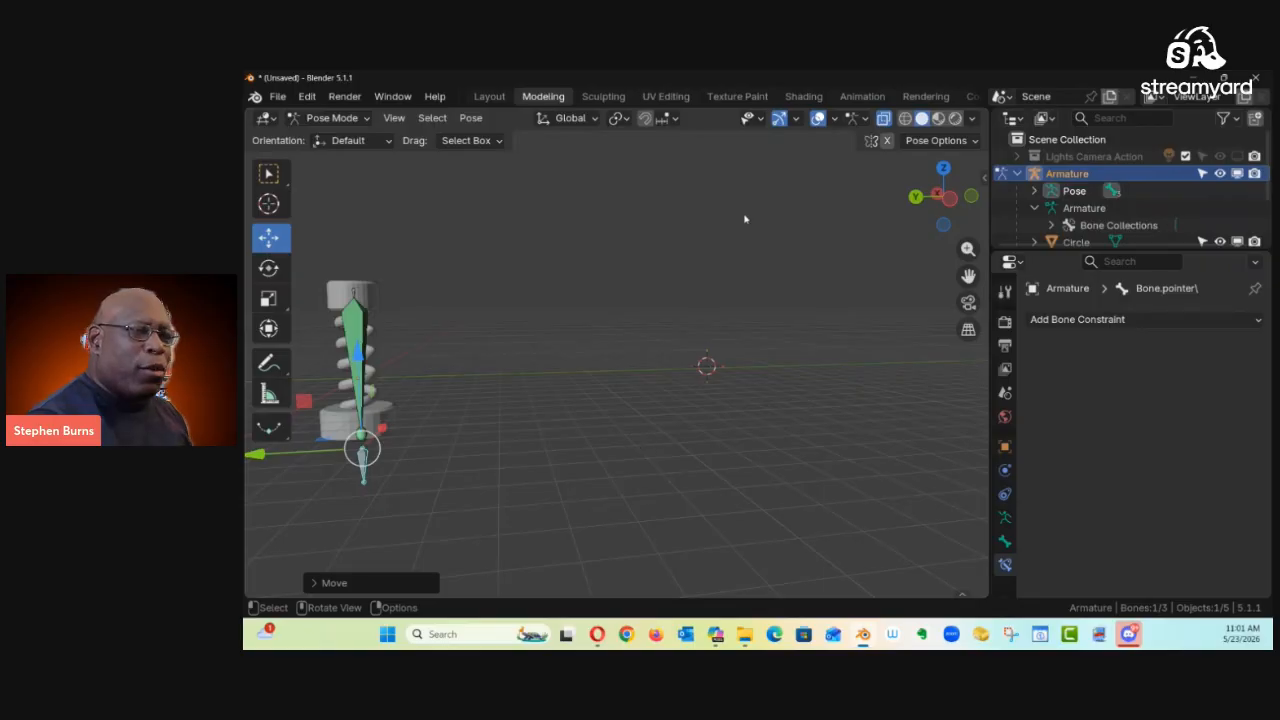
pyautogui.press('shift')
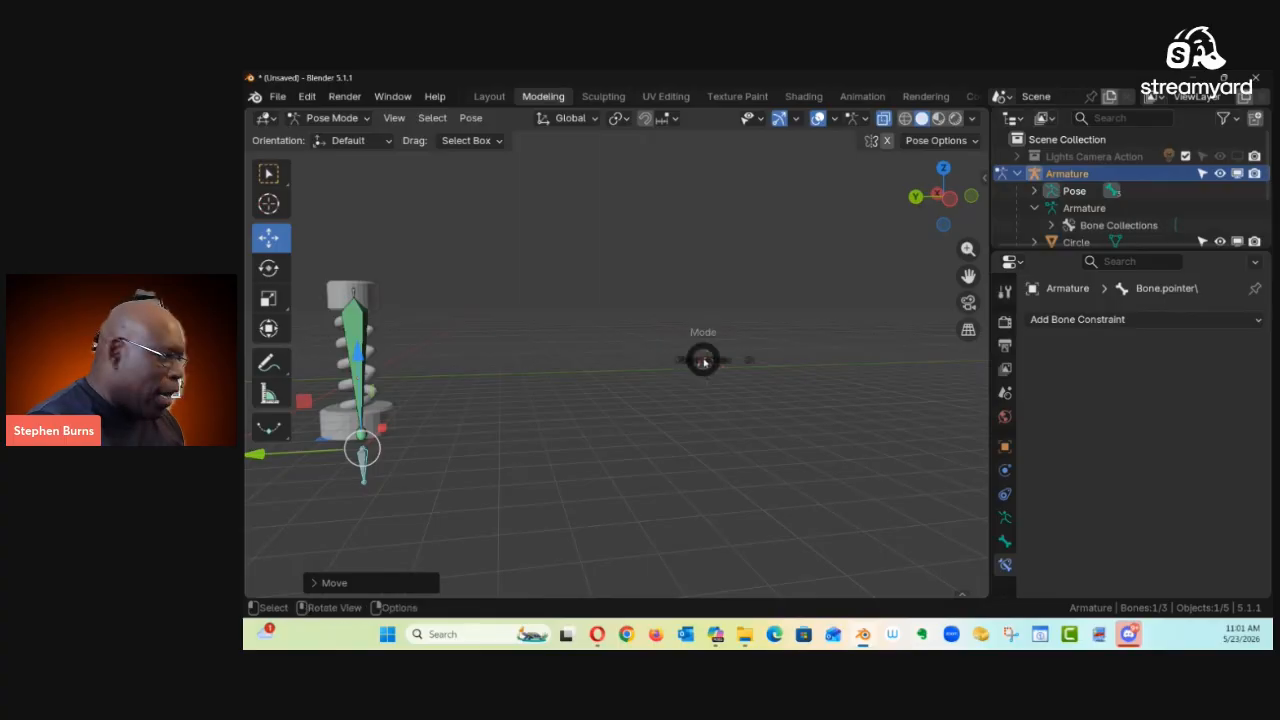
pyautogui.hotkey('ctrl', 'Tab')
pyautogui.click(635, 367)
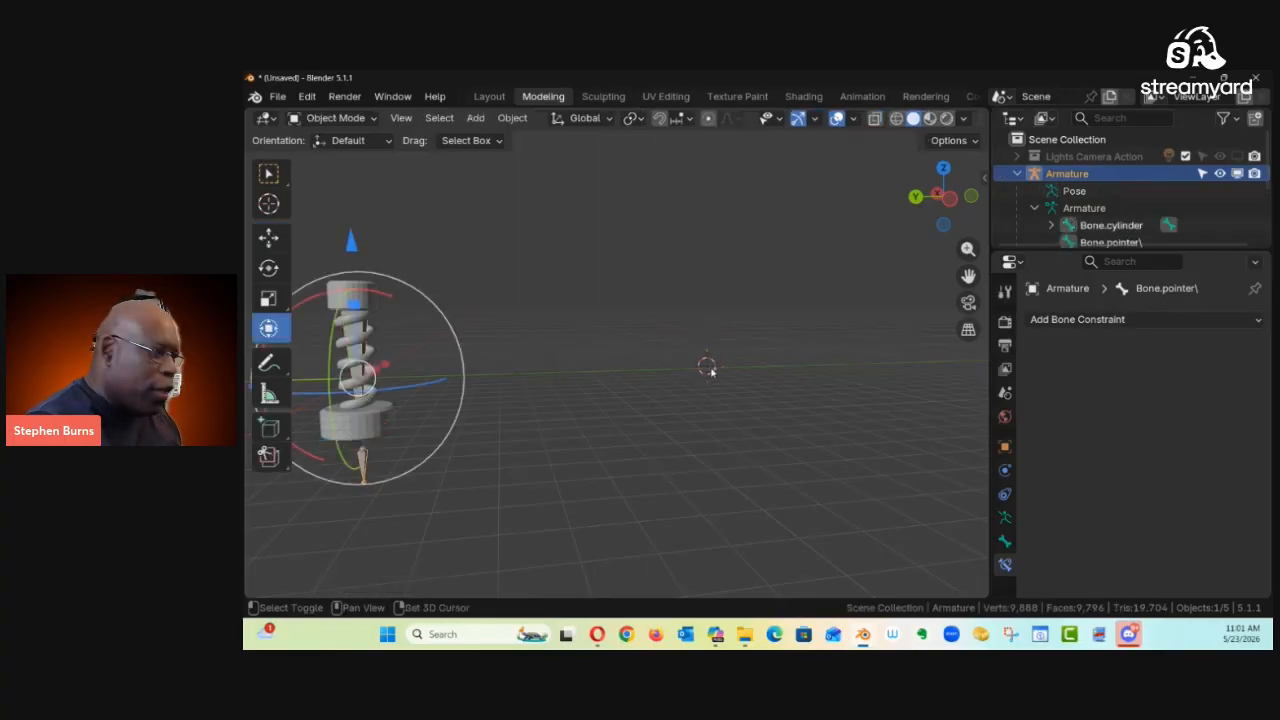
pyautogui.hotkey('shift', 'a')
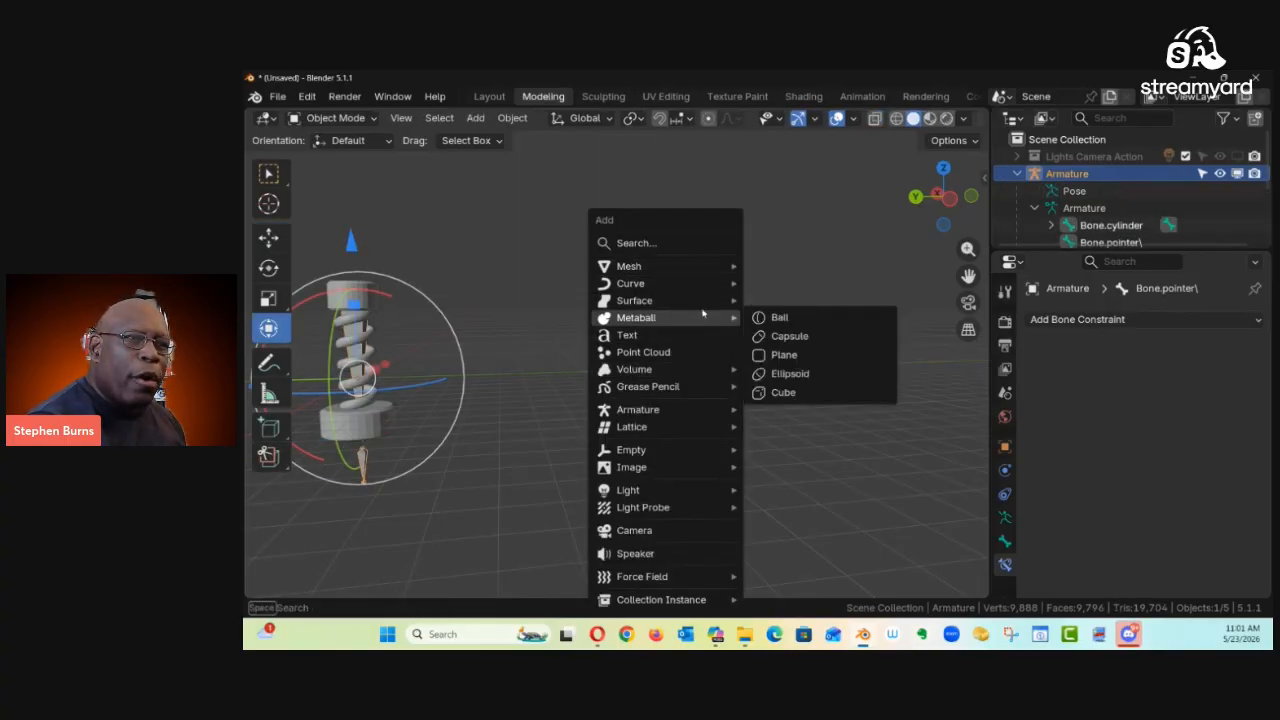
pyautogui.moveTo(700, 411)
pyautogui.click(790, 409)
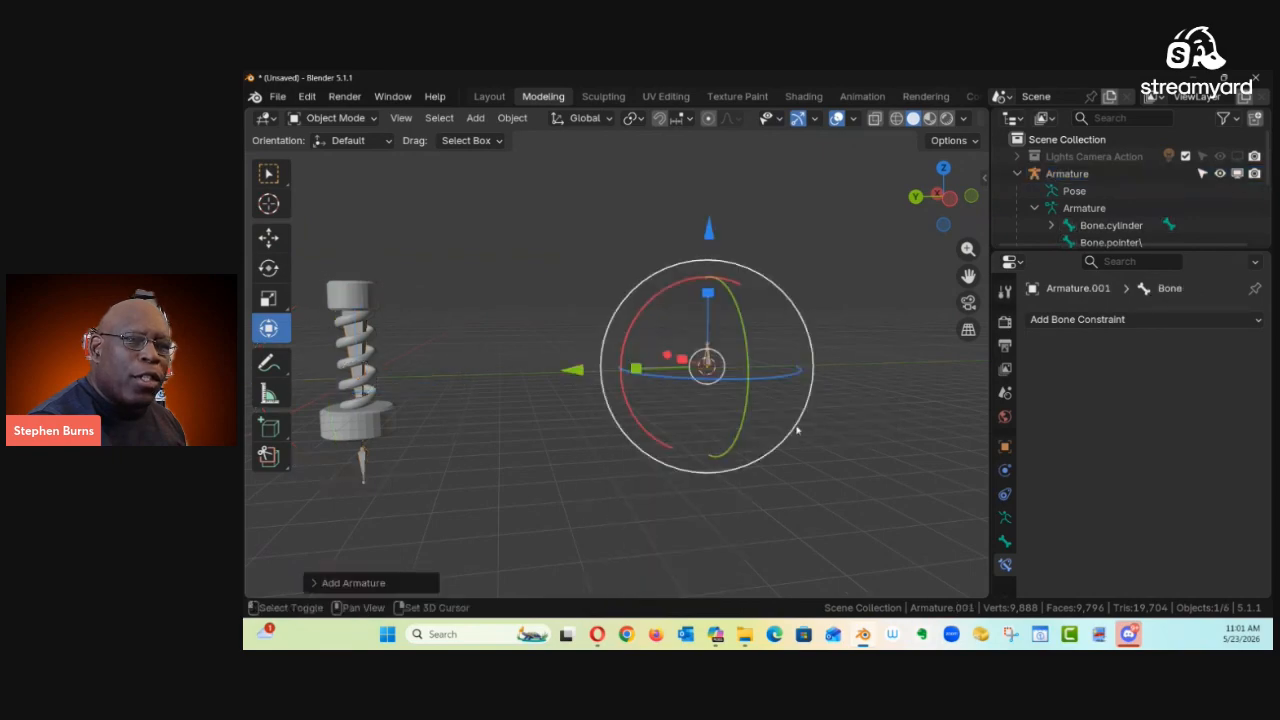
# Step: In front view, move the new armature up along Z and along negative X, clear of the spring model
pyautogui.moveTo(727, 386); pyautogui.dragTo(766, 300, button='middle')
pyautogui.moveTo(760, 288); pyautogui.dragTo(778, 202)
pyautogui.press('KP_1')
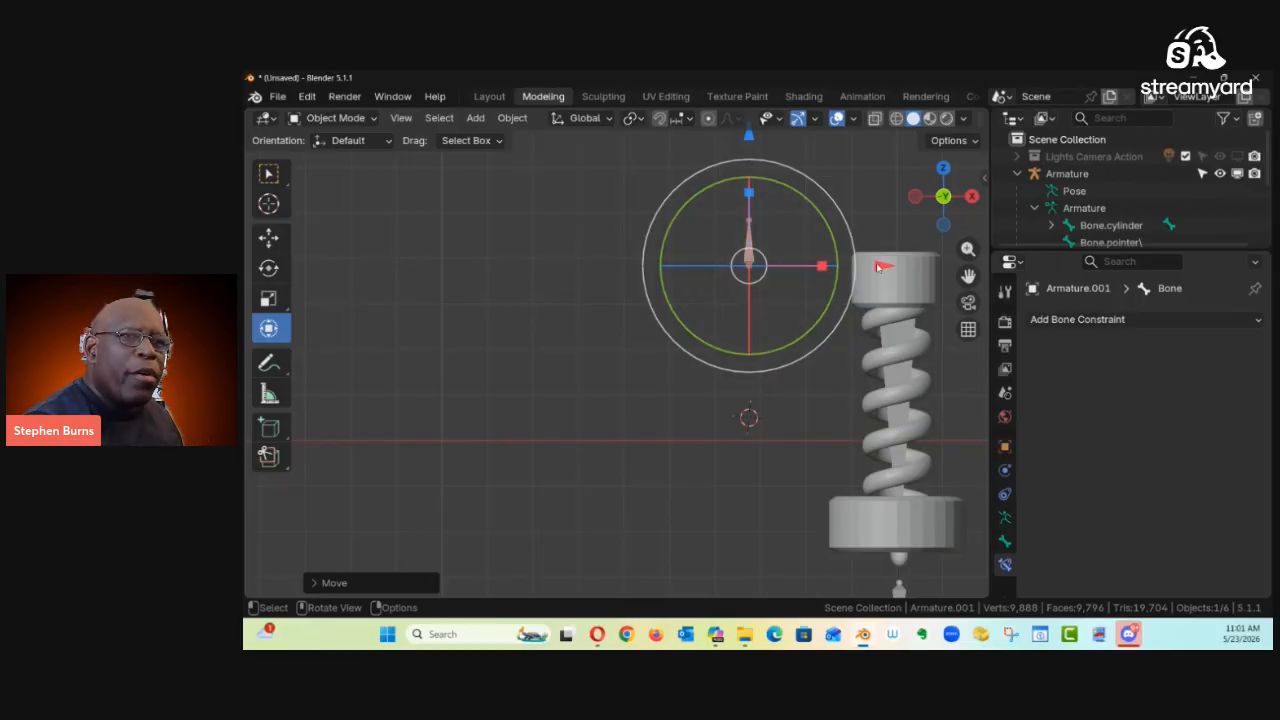
pyautogui.moveTo(884, 270); pyautogui.dragTo(643, 317)
pyautogui.moveTo(597, 329); pyautogui.dragTo(686, 340, button='middle')
pyautogui.moveTo(608, 331); pyautogui.dragTo(722, 328, button='middle')
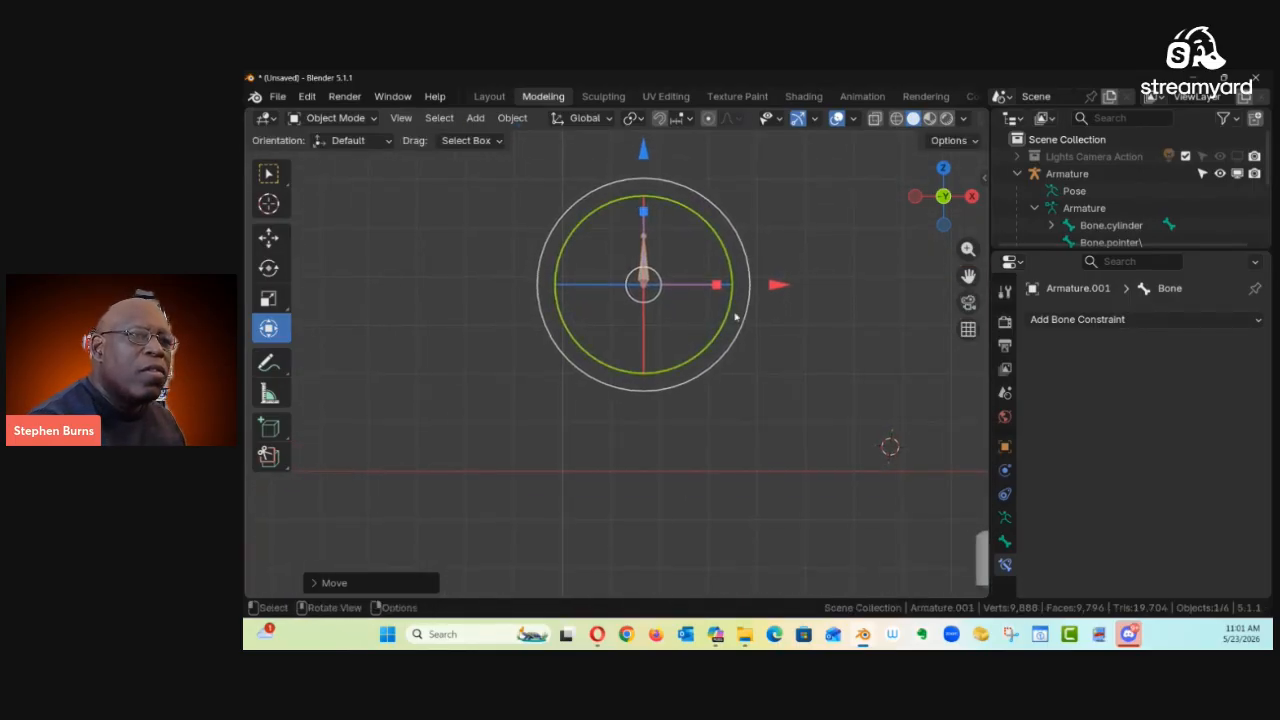
# Step: In Edit Mode, swing the bone's tip diagonally down toward the spring and extrude a second bone about 2.3 m, angled back down
pyautogui.hotkey('ctrl', 'Tab')
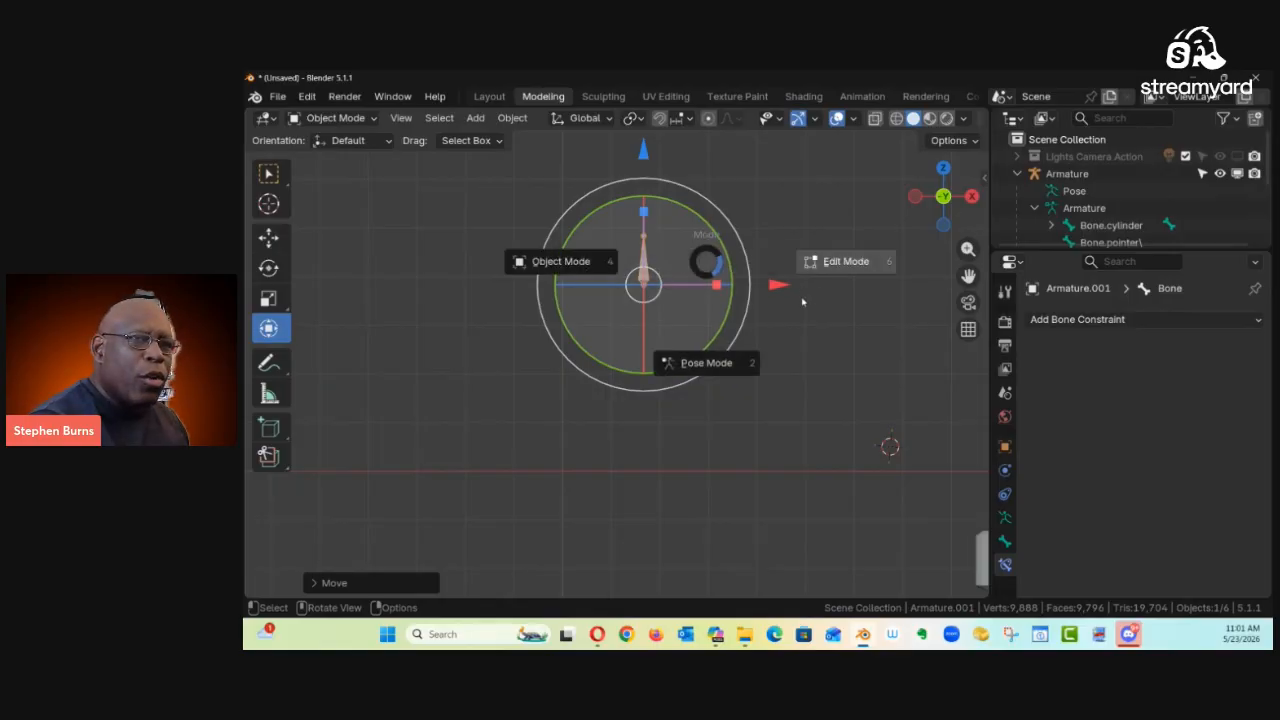
pyautogui.click(838, 262)
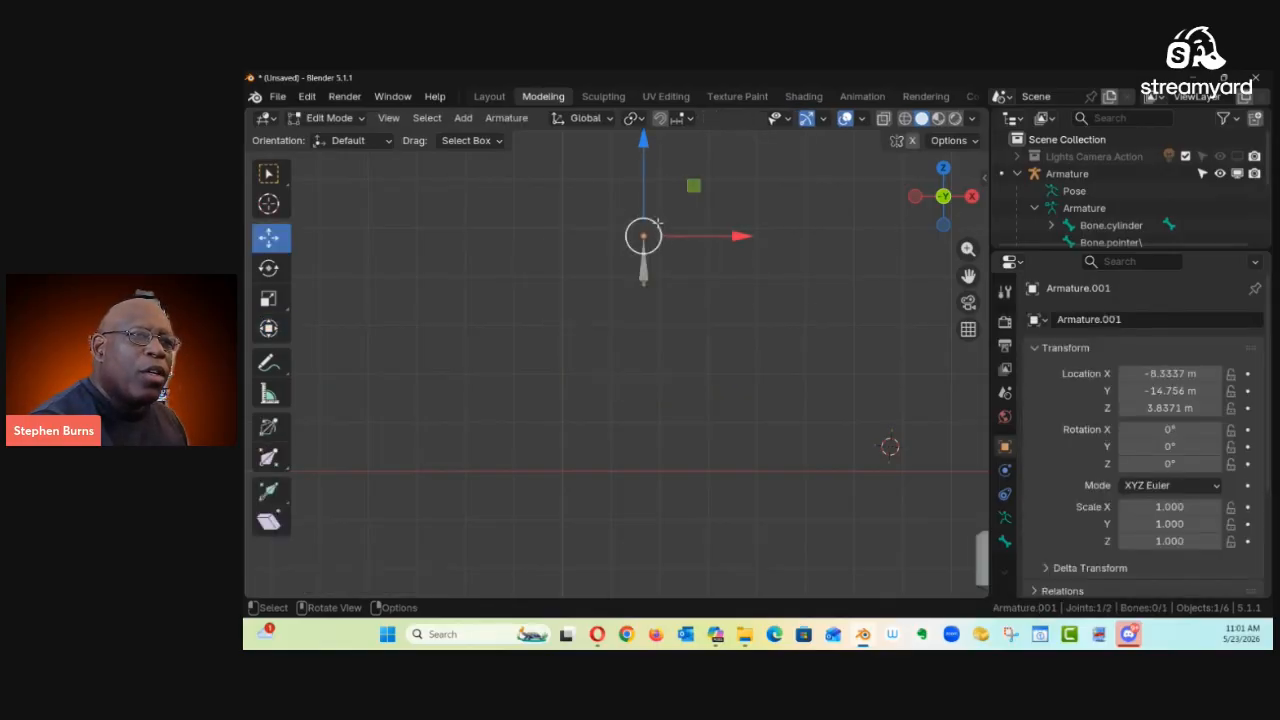
pyautogui.moveTo(652, 230); pyautogui.dragTo(720, 364)
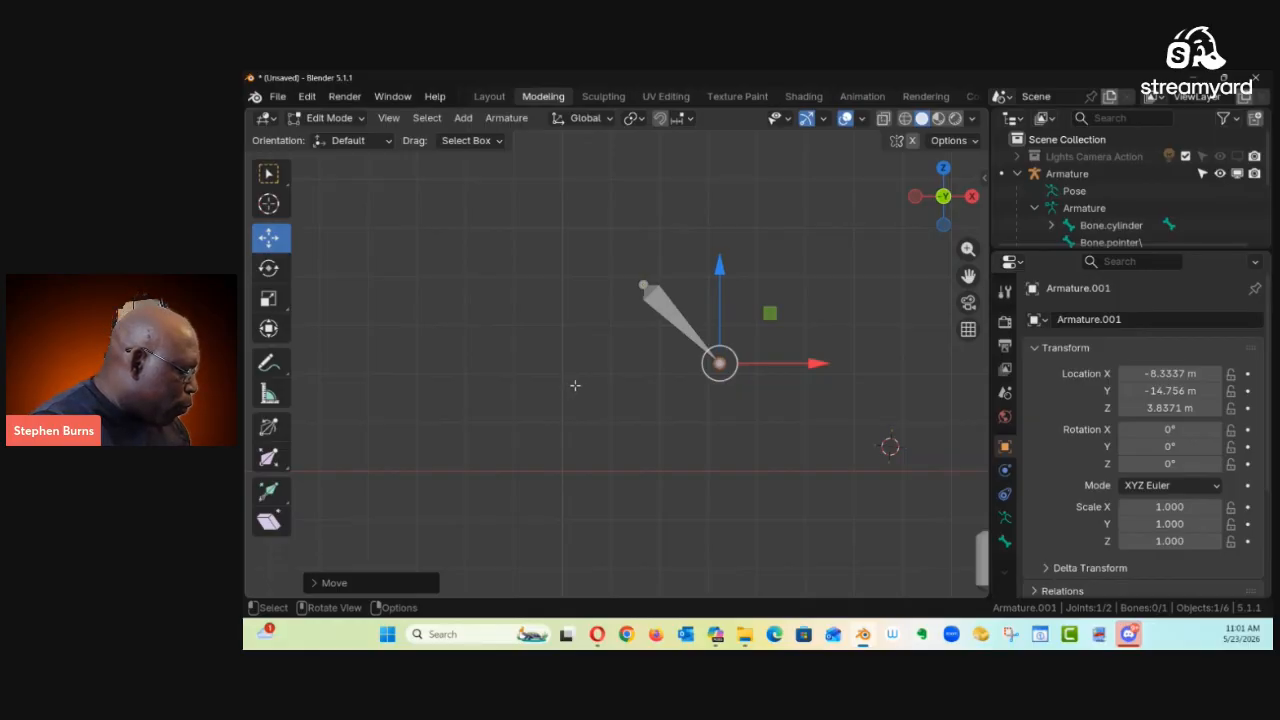
pyautogui.press('e')
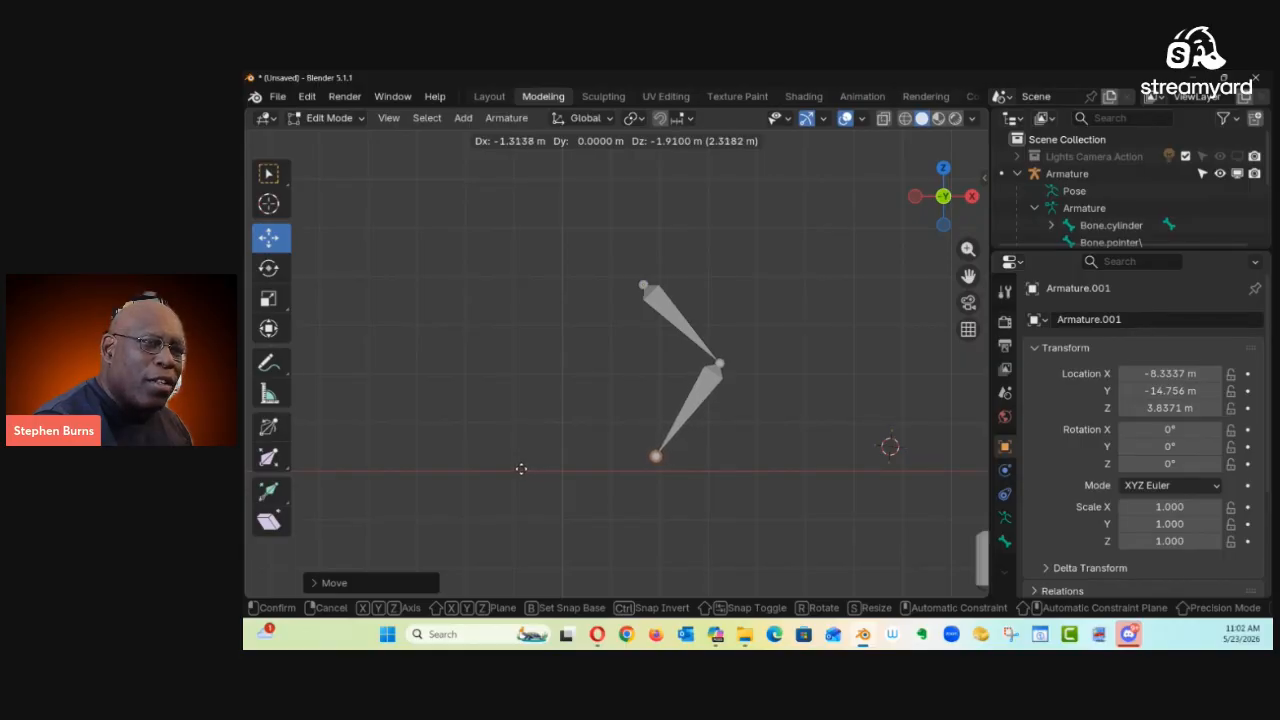
pyautogui.click(521, 469)
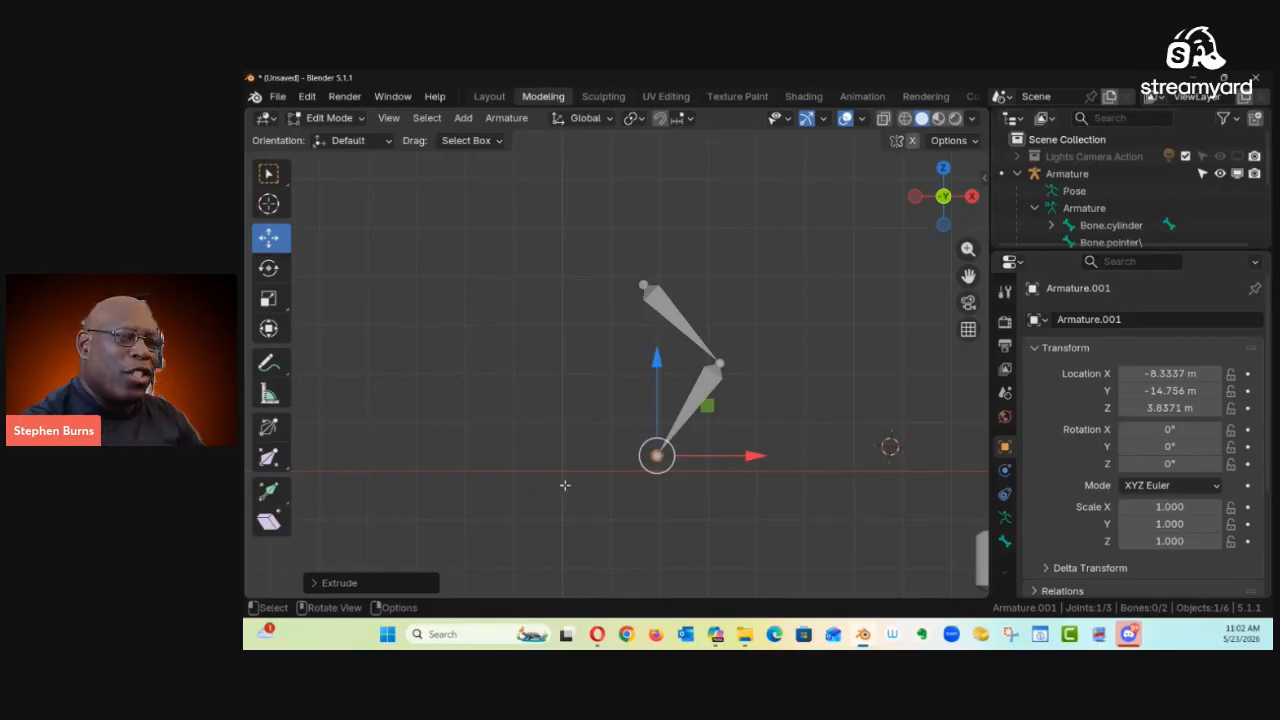
# Step: Snap the 3D cursor to the lowest joint and extrude a short bone about 0.8 m nearly straight down from it
pyautogui.keyDown('ctrl'); pyautogui.moveTo(695, 393); pyautogui.dragTo(715, 366, button='middle'); pyautogui.keyUp('ctrl')
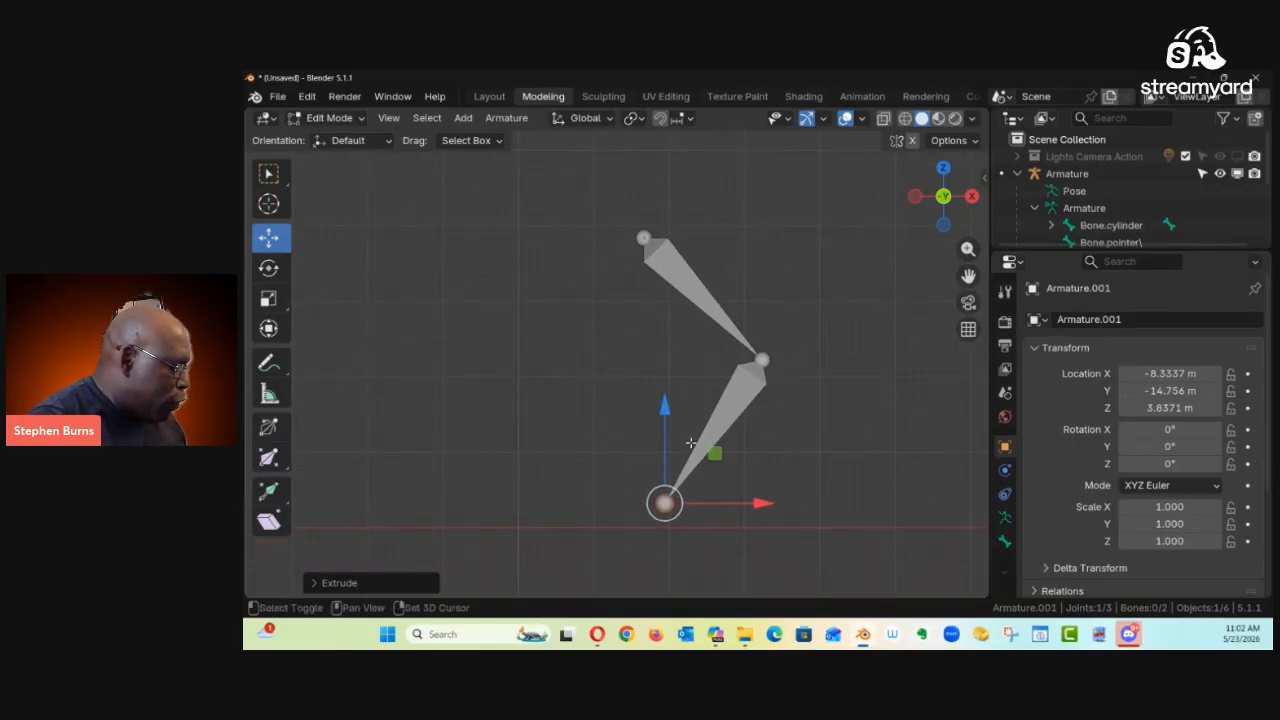
pyautogui.hotkey('shift', 's')
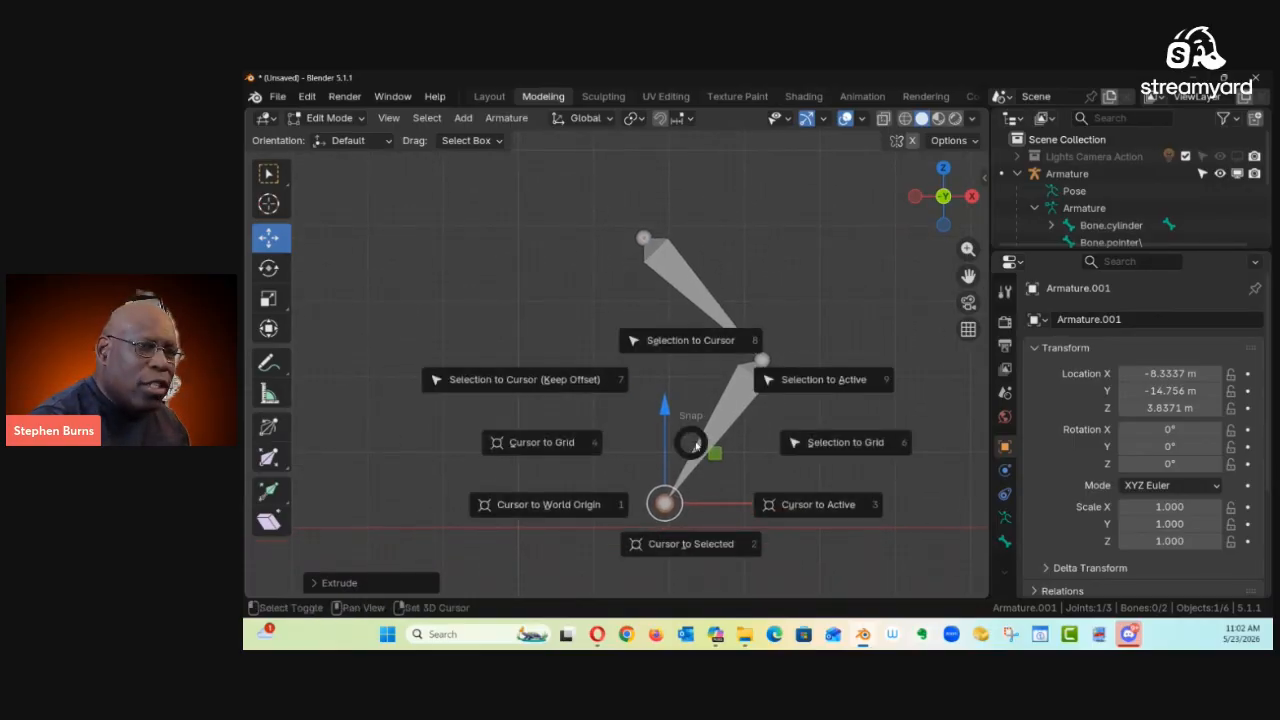
pyautogui.click(683, 546)
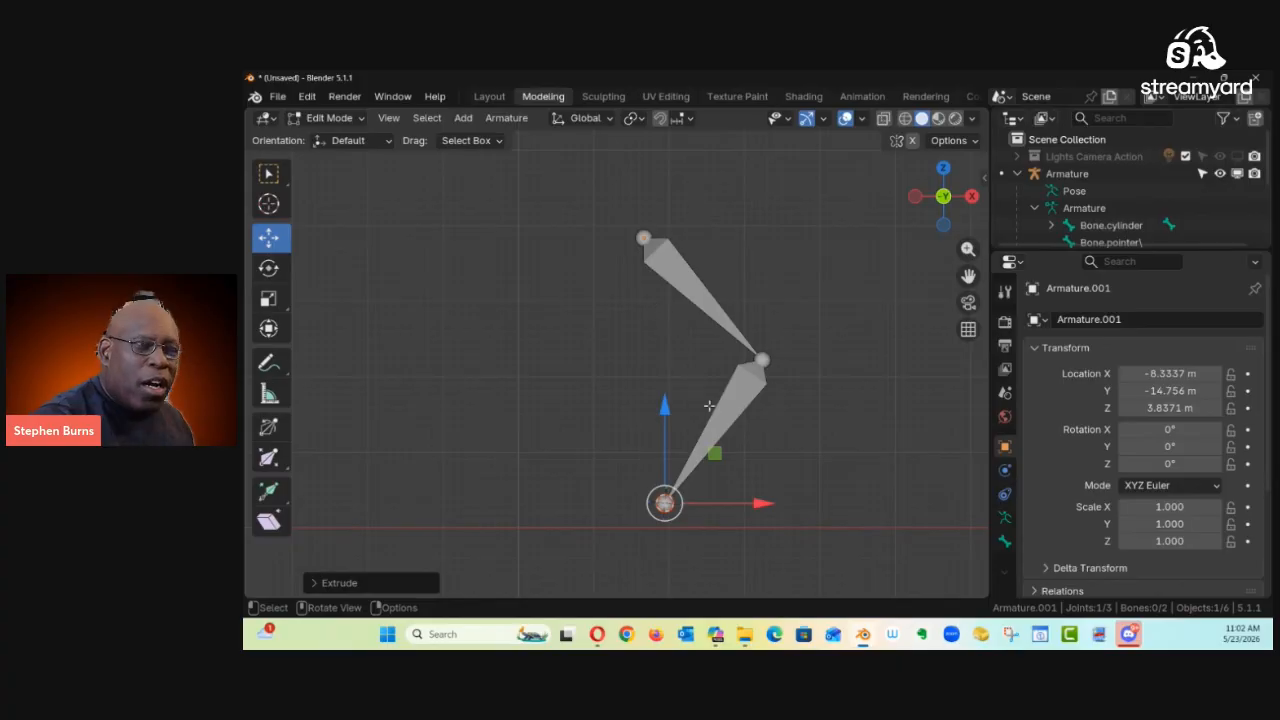
pyautogui.click(695, 468)
pyautogui.moveTo(636, 481); pyautogui.dragTo(700, 545)
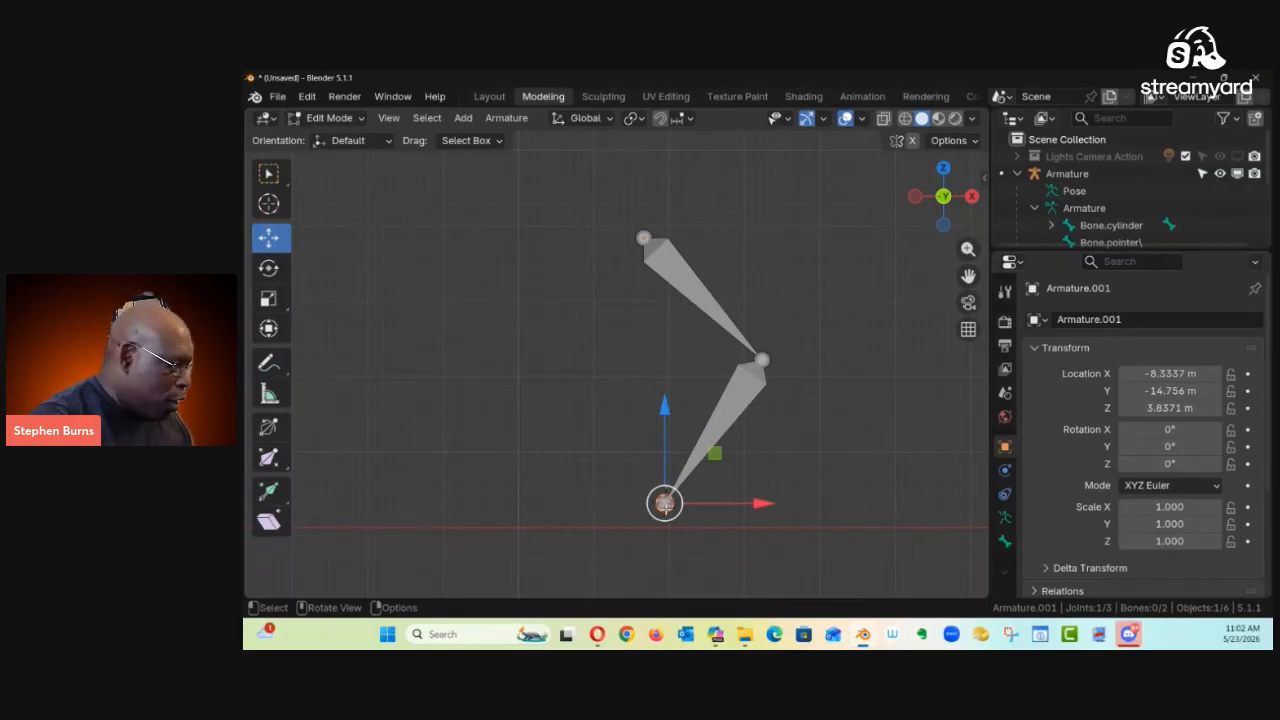
pyautogui.press('e')
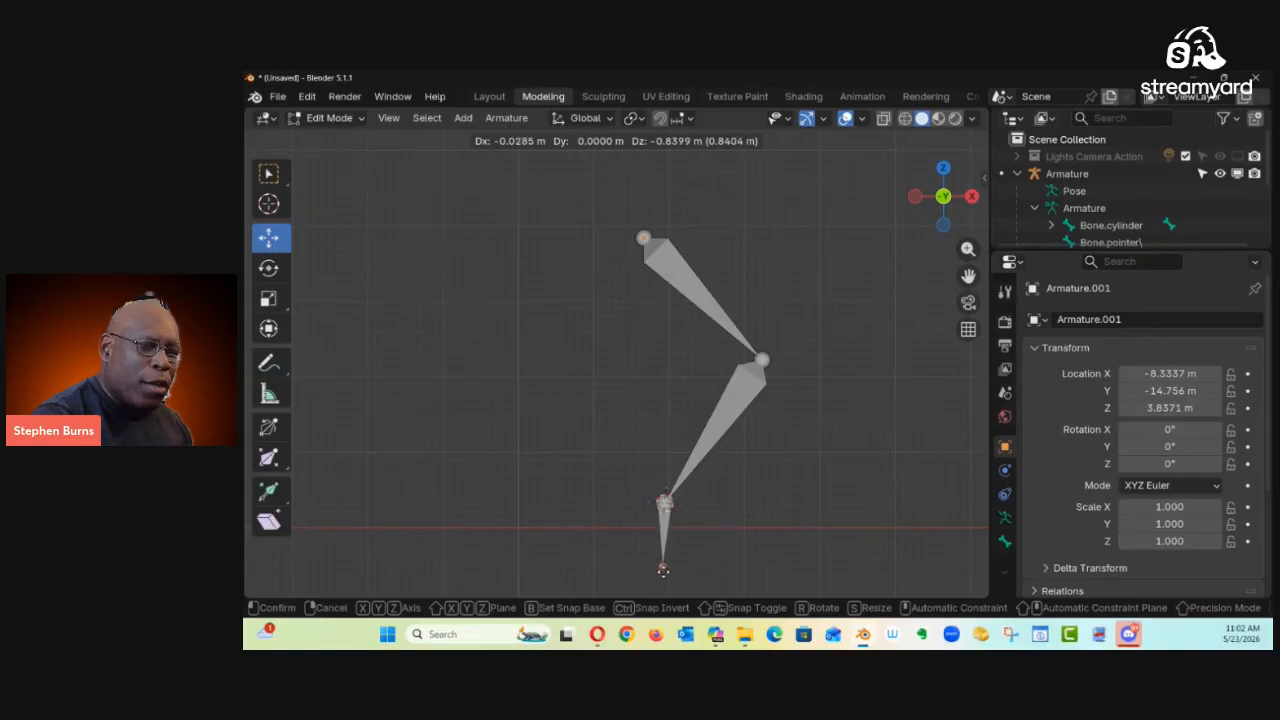
pyautogui.click(663, 568)
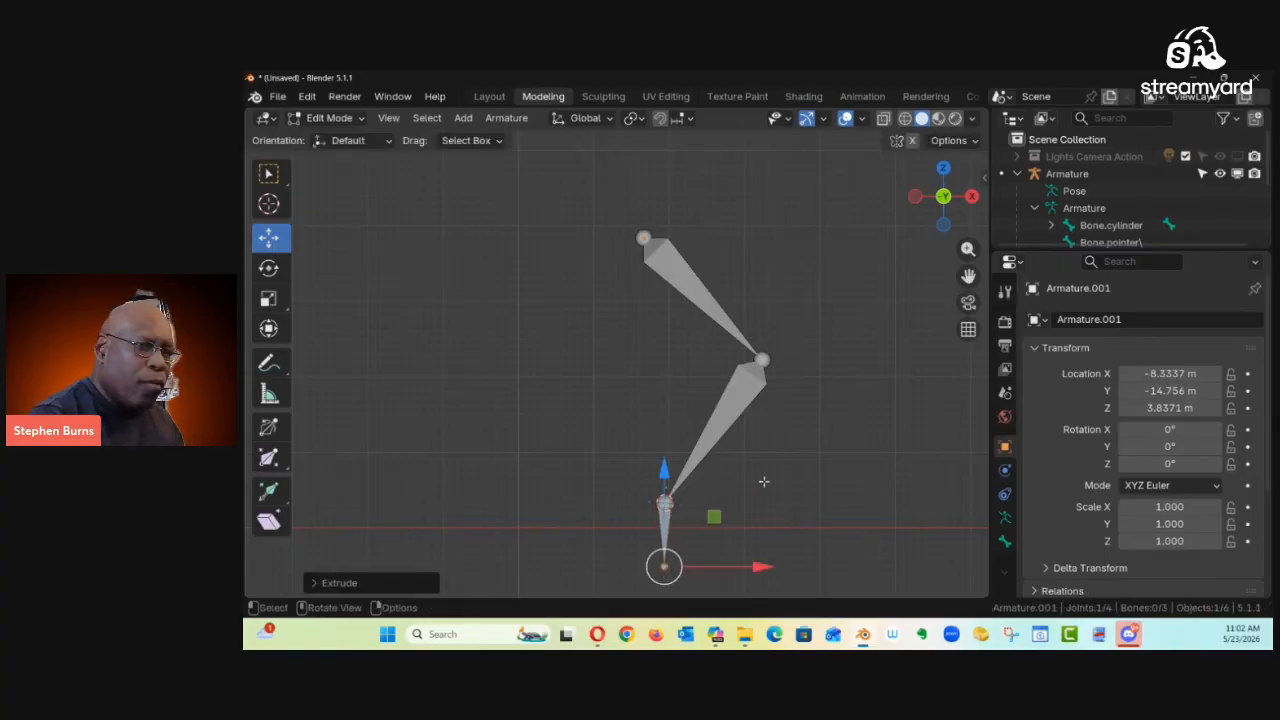
# Step: Examine the spring rig's lower cap and pointer bone in comparison with the new three-bone chain
pyautogui.scroll(-1, 757, 486)
pyautogui.scroll(-5, 746, 483)
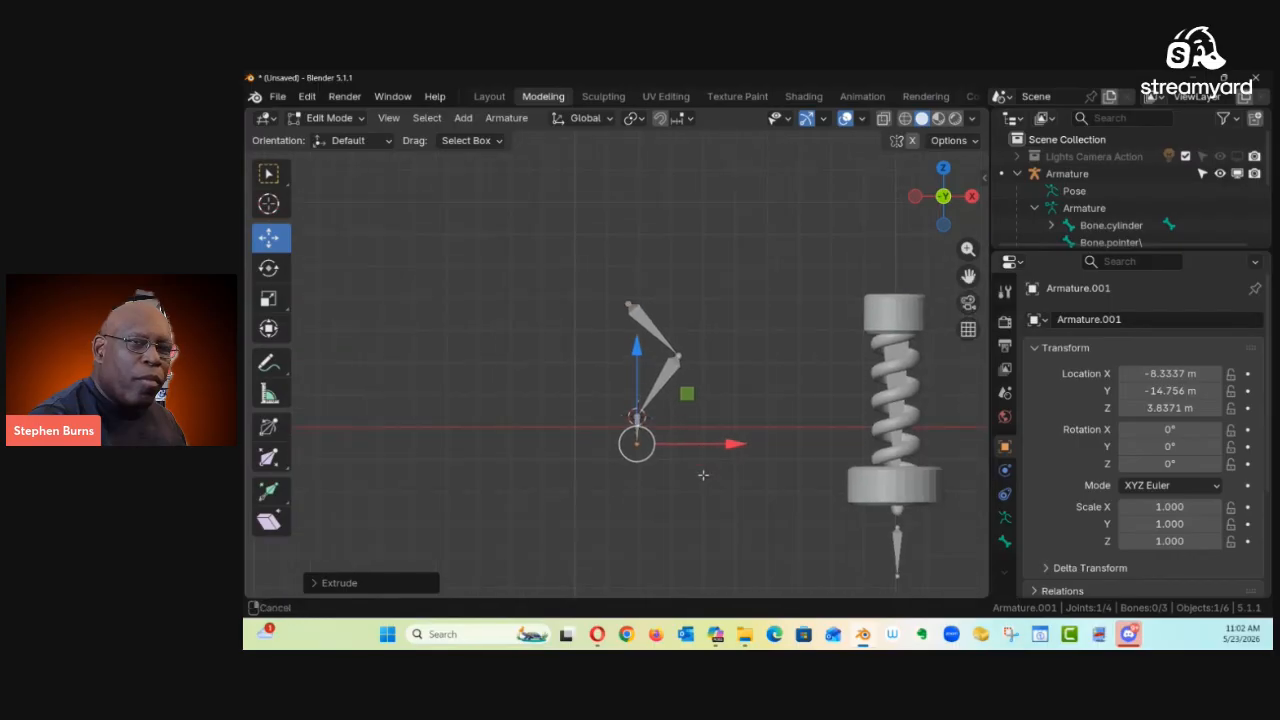
pyautogui.scroll(2, 702, 477)
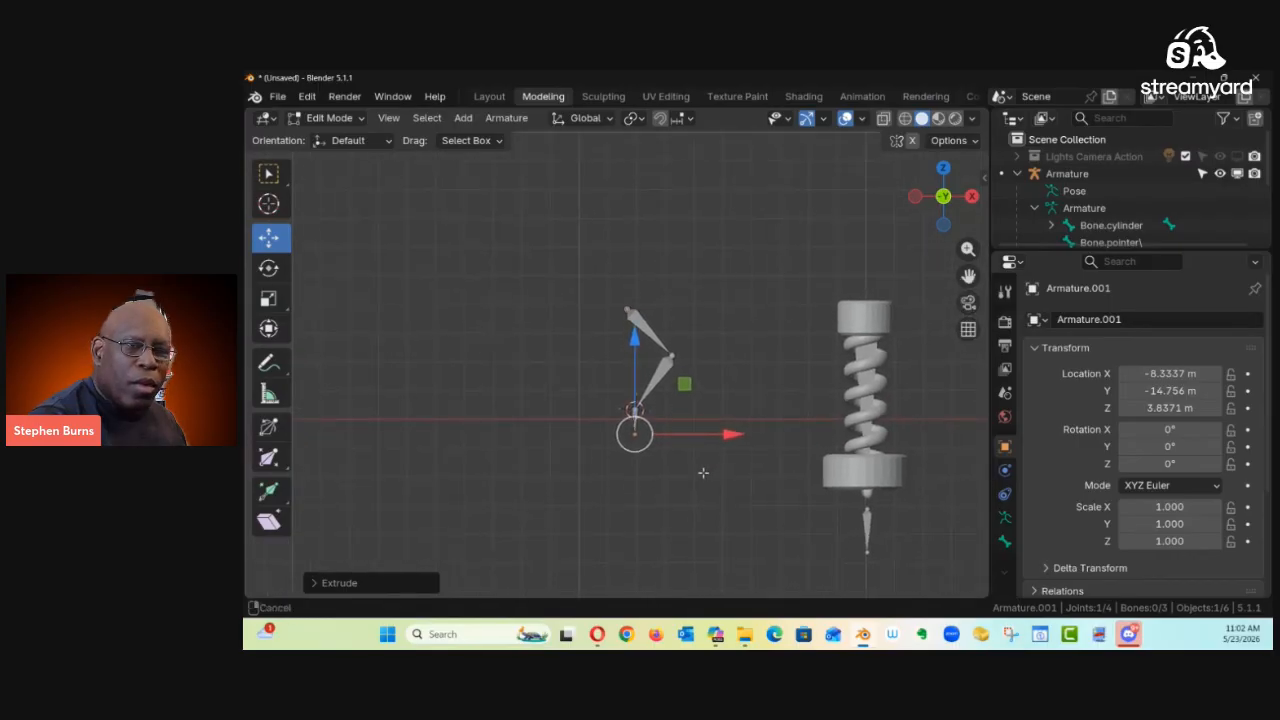
pyautogui.scroll(2, 760, 440)
pyautogui.scroll(-2, 777, 426)
pyautogui.scroll(3, 785, 418)
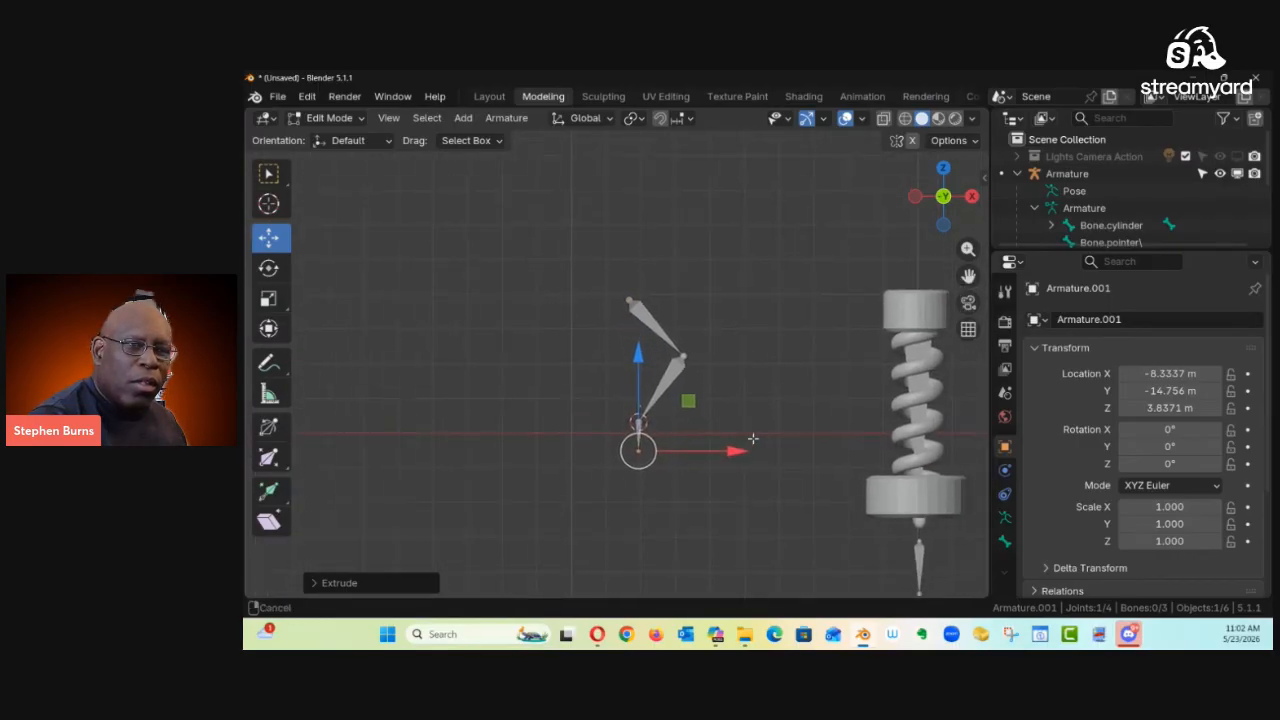
pyautogui.keyDown('ctrl'); pyautogui.moveTo(793, 410); pyautogui.dragTo(615, 405, button='middle'); pyautogui.keyUp('ctrl')
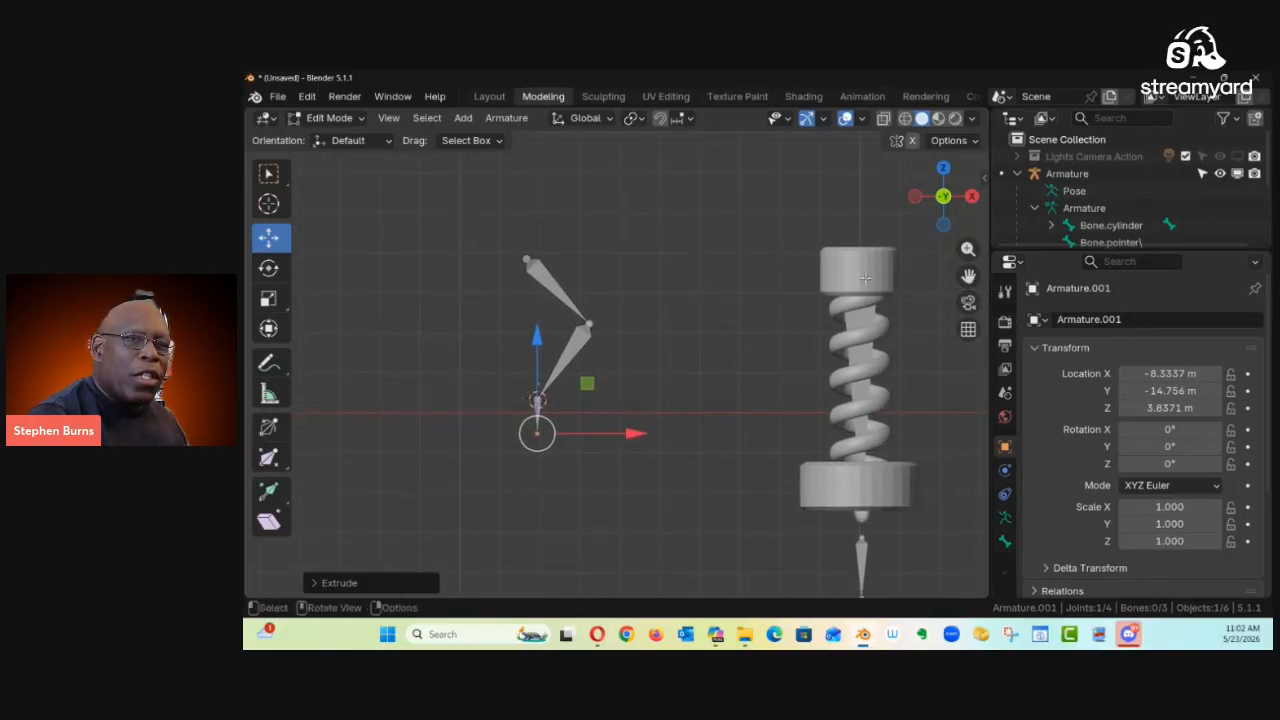
pyautogui.keyDown('shift'); pyautogui.moveTo(846, 480); pyautogui.dragTo(702, 350, button='middle'); pyautogui.keyUp('shift')
pyautogui.moveTo(714, 434)
pyautogui.keyDown('ctrl'); pyautogui.mouseDown(button='middle')
pyautogui.moveTo(716, 384)
pyautogui.moveTo(706, 449)
pyautogui.mouseUp(button='middle'); pyautogui.keyUp('ctrl')
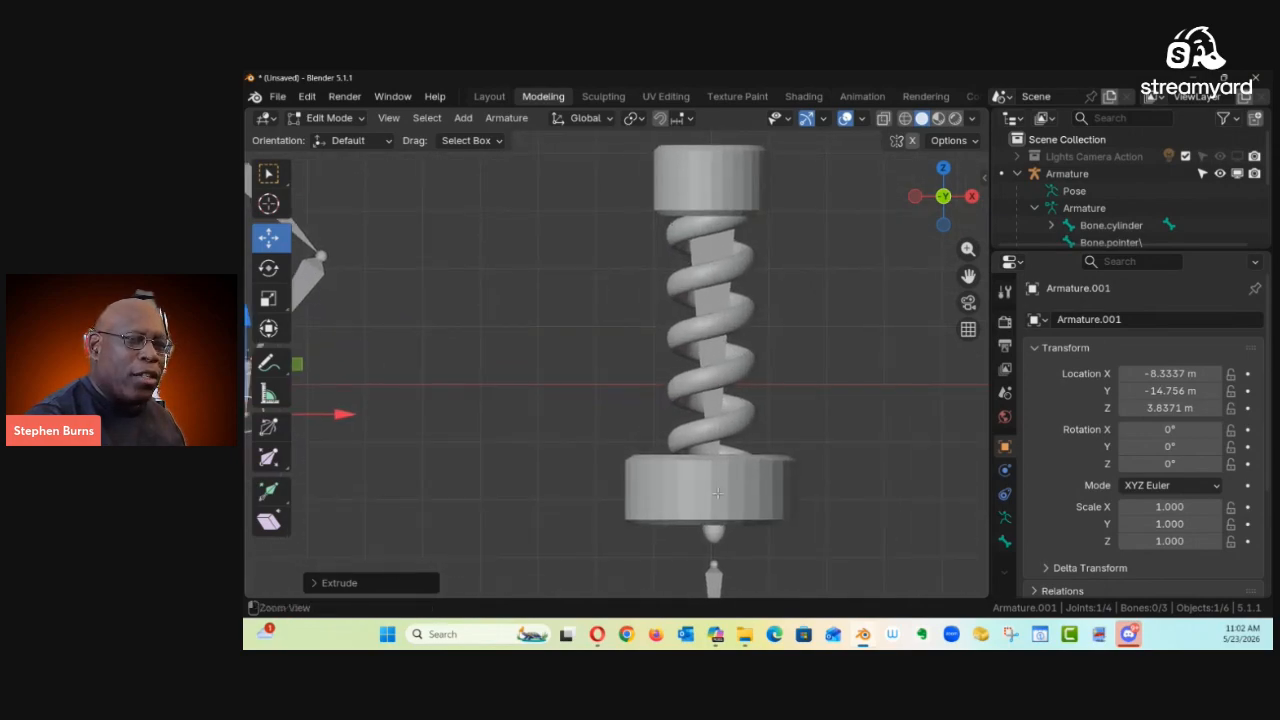
pyautogui.keyDown('ctrl'); pyautogui.moveTo(710, 557); pyautogui.dragTo(716, 581, button='middle'); pyautogui.keyUp('ctrl')
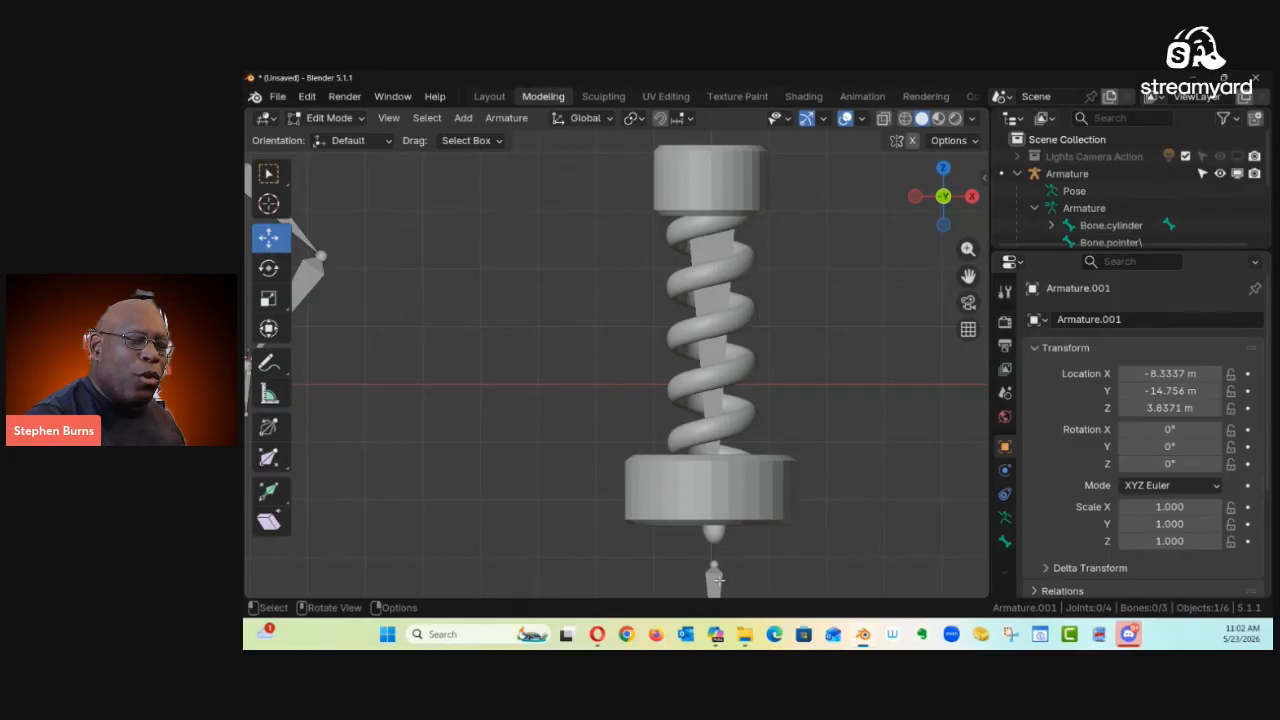
pyautogui.keyDown('ctrl'); pyautogui.moveTo(728, 344); pyautogui.dragTo(720, 415, button='middle'); pyautogui.keyUp('ctrl')
pyautogui.keyDown('shift'); pyautogui.moveTo(664, 384); pyautogui.dragTo(897, 447, button='middle'); pyautogui.keyUp('shift')
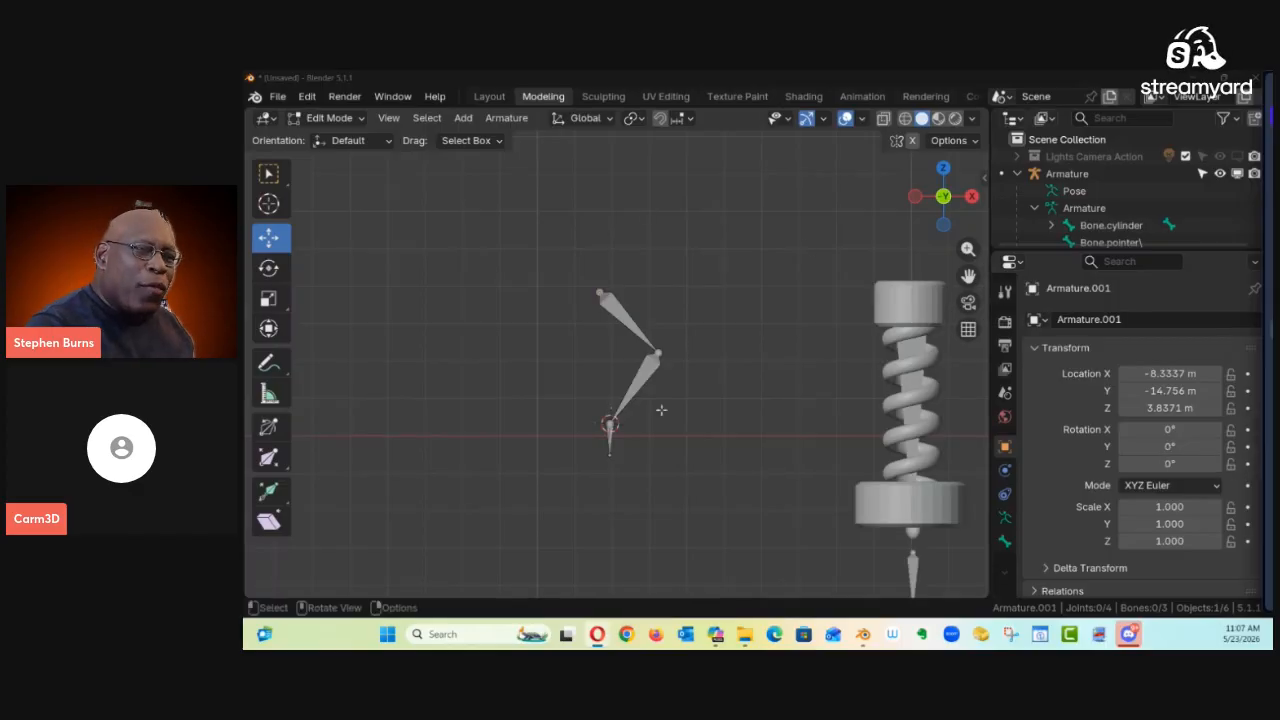
# Step: Select the short bone at the lower end of the new bone chain
pyautogui.keyDown('ctrl'); pyautogui.moveTo(642, 415); pyautogui.dragTo(678, 370, button='middle'); pyautogui.keyUp('ctrl')
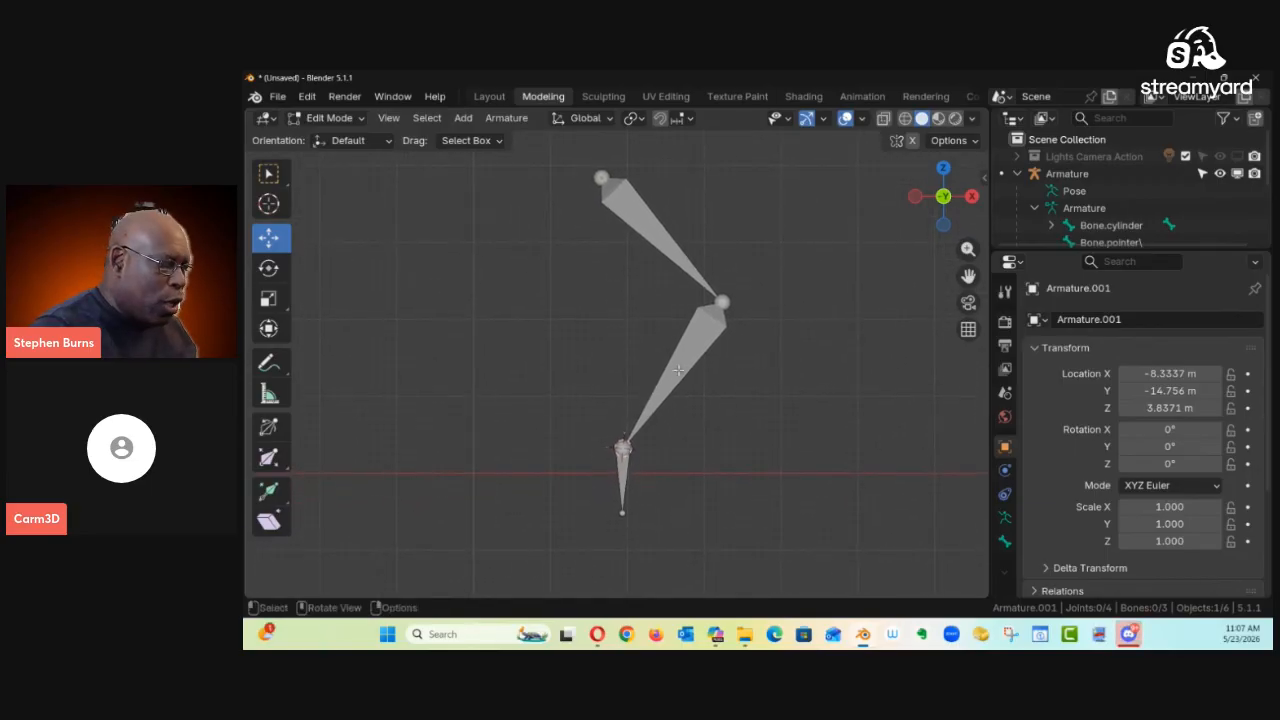
pyautogui.click(622, 477)
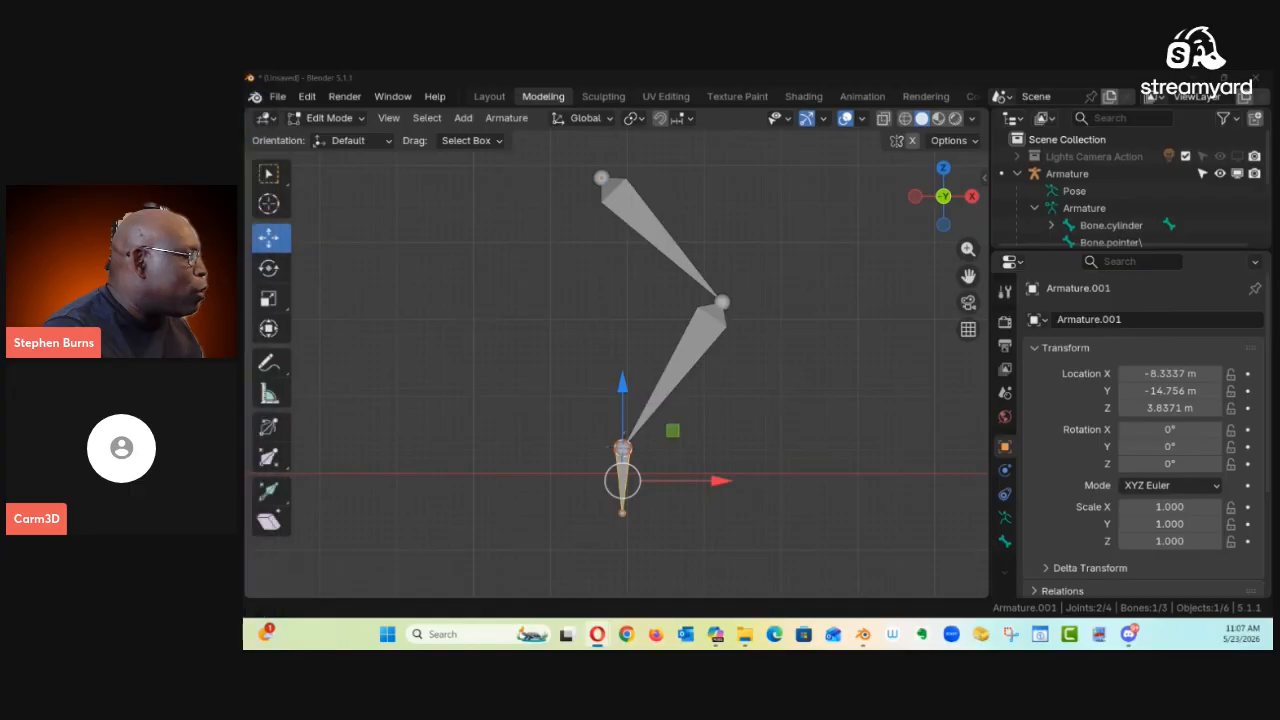
# Step: Switch to Discord, look through the server list, and open the Blender 3D server
pyautogui.moveTo(244, 108); pyautogui.dragTo(841, 118)
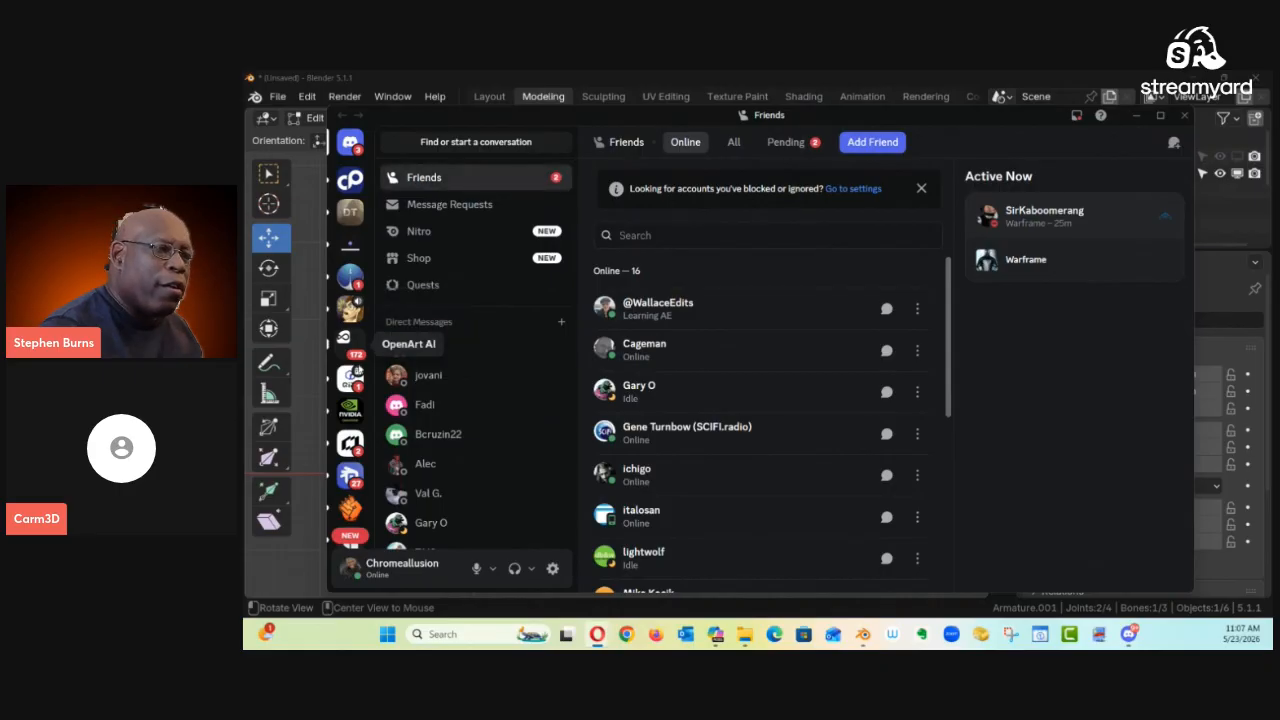
pyautogui.moveTo(343, 425)
pyautogui.mouseDown()
pyautogui.moveTo(345, 384)
pyautogui.moveTo(344, 428)
pyautogui.mouseUp()
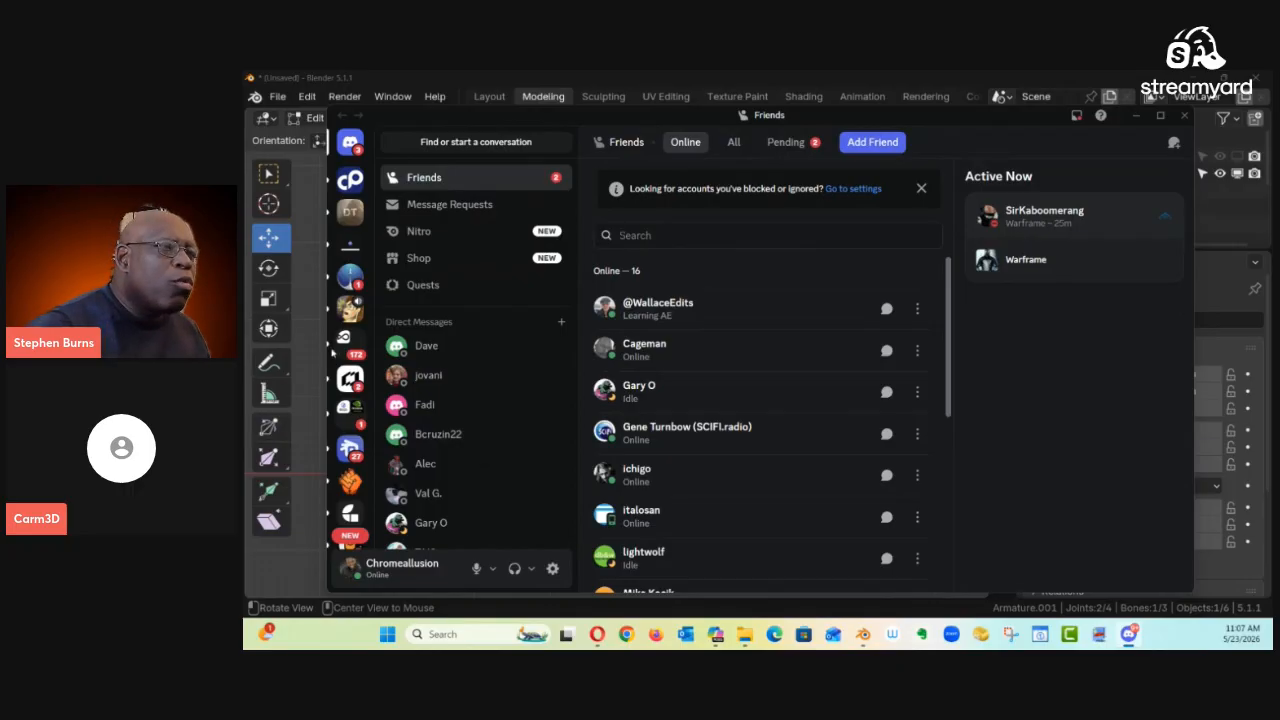
pyautogui.scroll(-5, 350, 360)
pyautogui.scroll(-1, 347, 360)
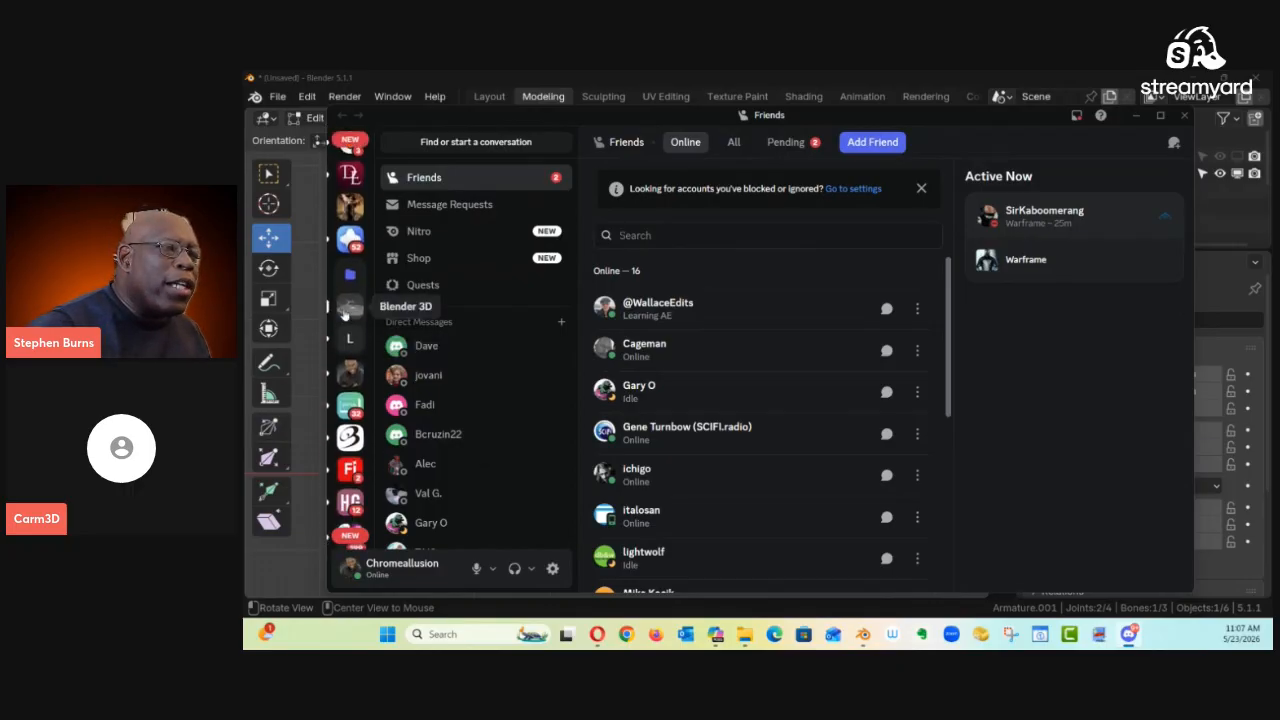
pyautogui.click(351, 313)
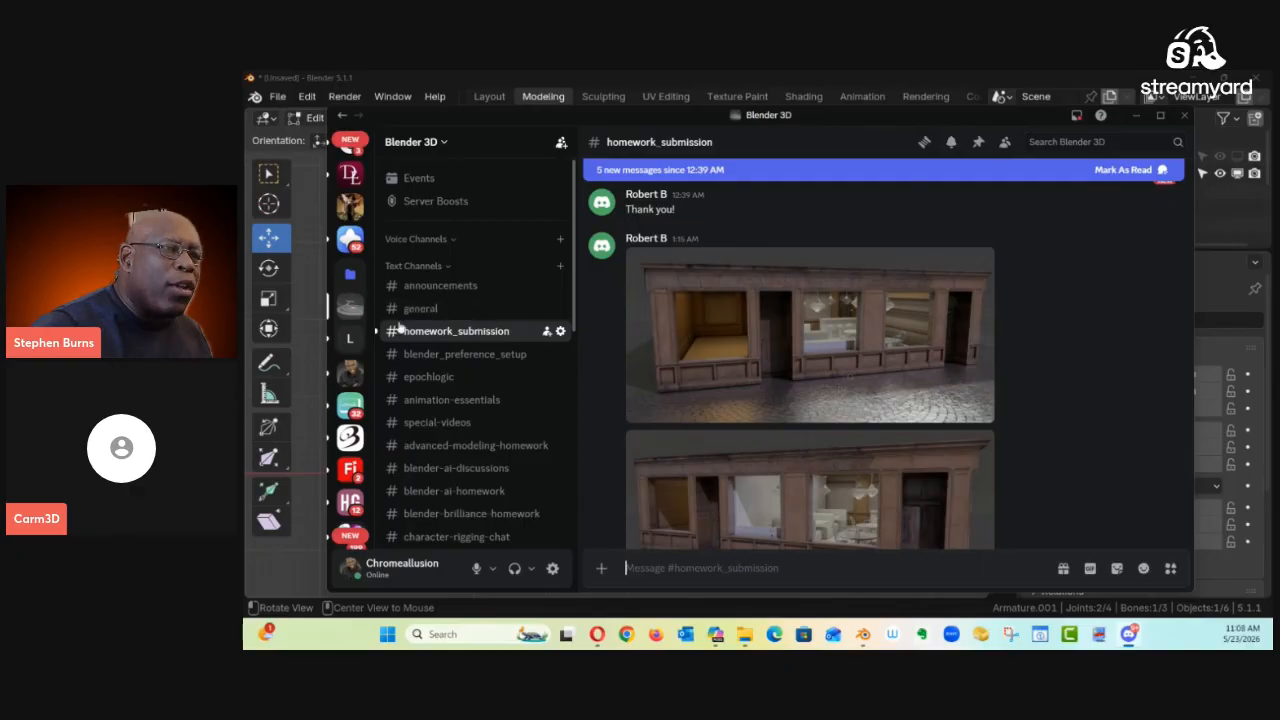
# Step: Copy the Blender 3D server's invite link and close the invitation dialog
pyautogui.rightClick(350, 312)
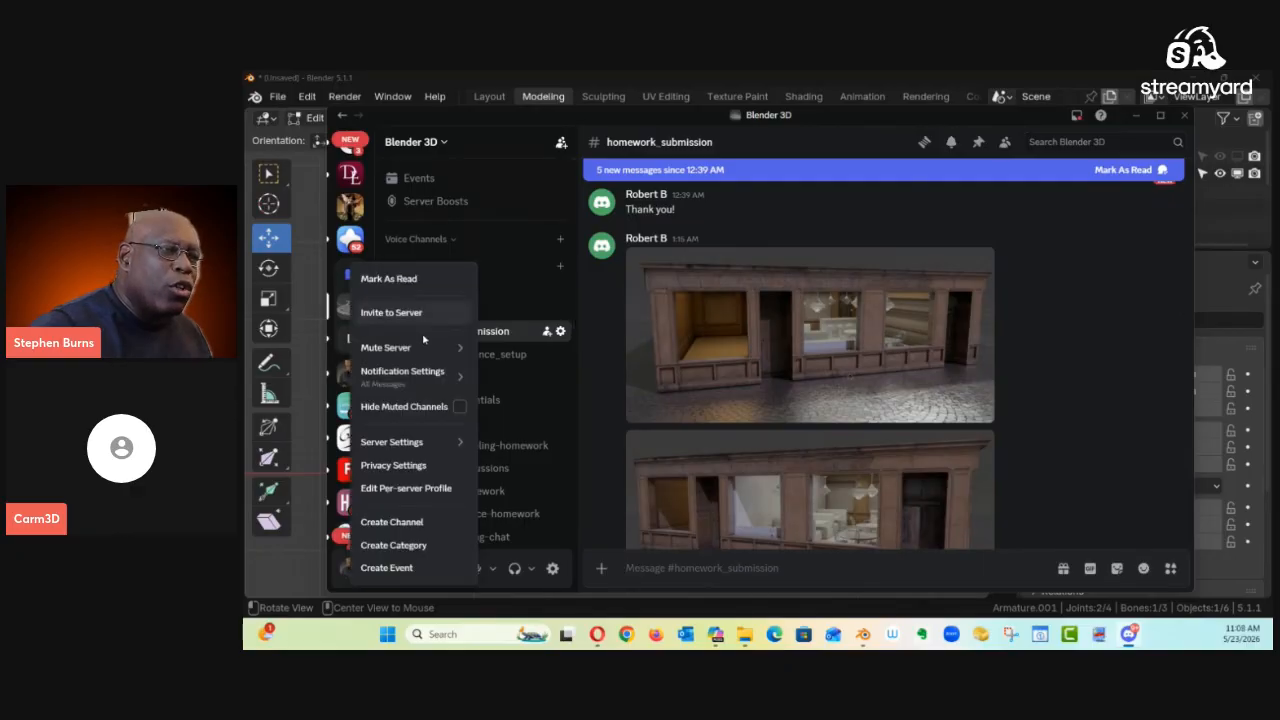
pyautogui.moveTo(418, 343)
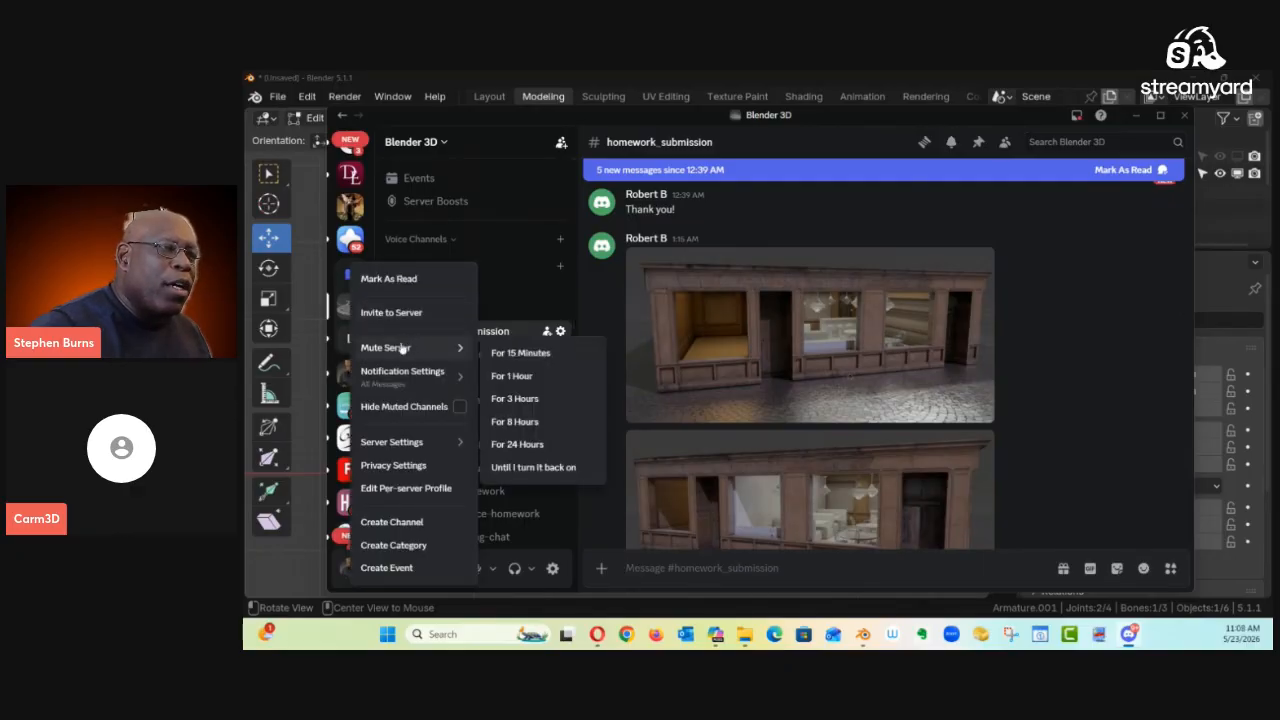
pyautogui.click(399, 313)
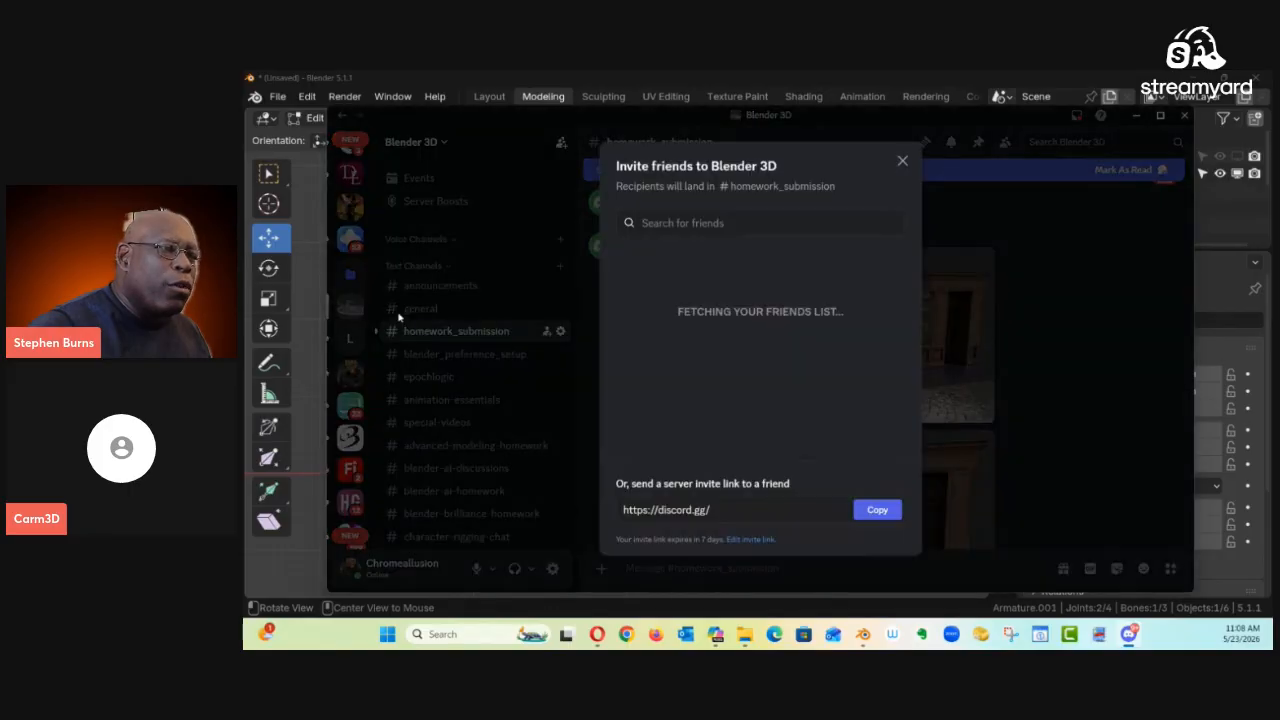
pyautogui.click(878, 511)
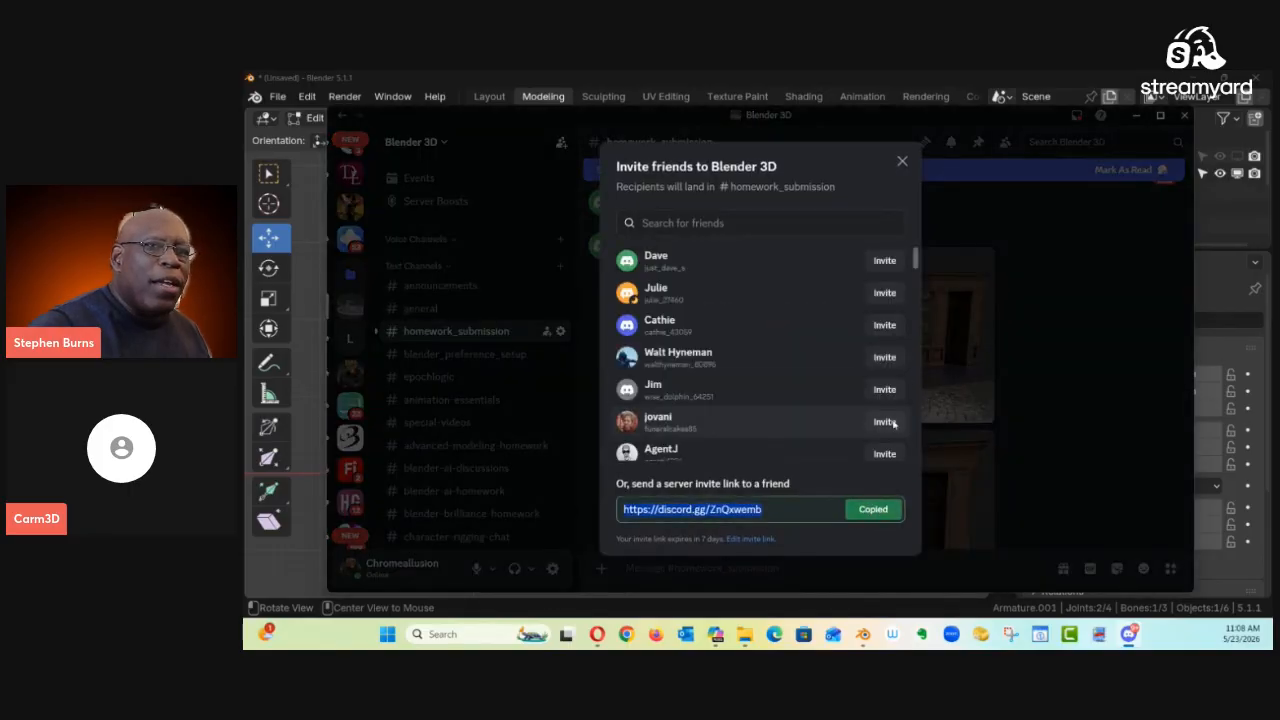
pyautogui.click(902, 161)
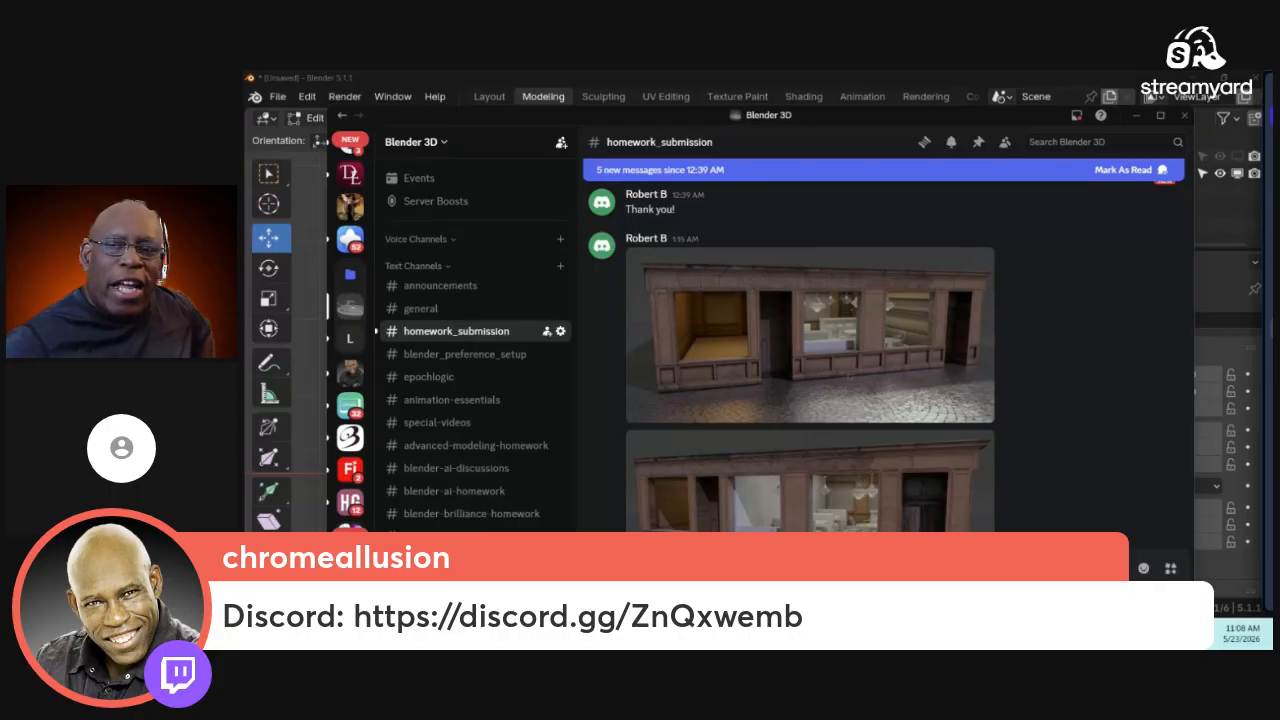
# Step: Maximize the Discord window and view the posts in the general and homework_submission channels
pyautogui.click(1160, 118)
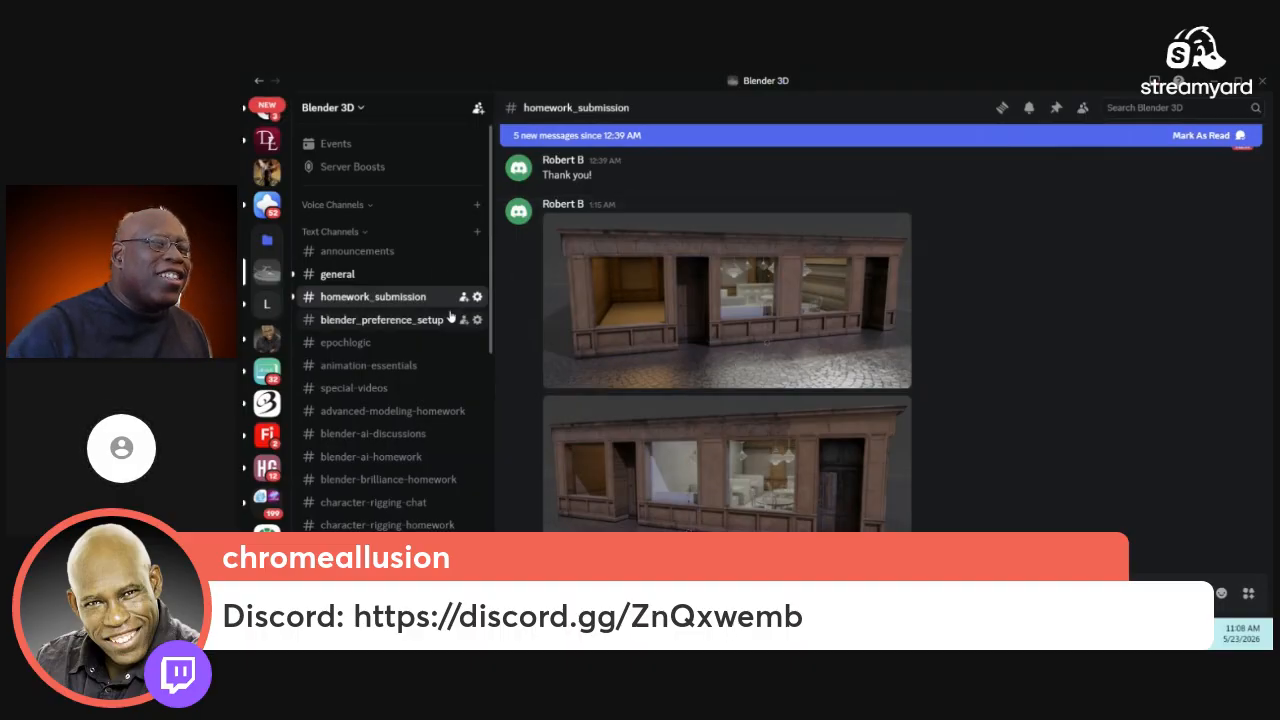
pyautogui.click(333, 275)
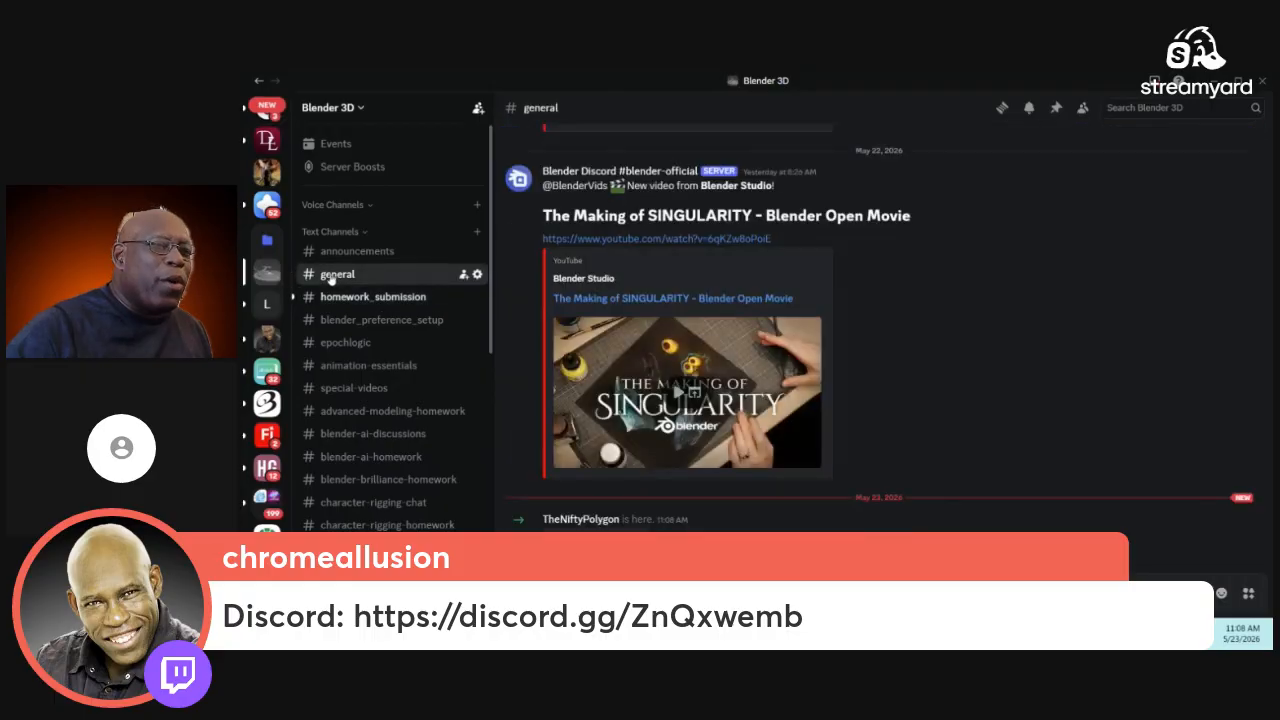
pyautogui.scroll(3, 702, 252)
pyautogui.scroll(5, 702, 252)
pyautogui.scroll(-5, 680, 280)
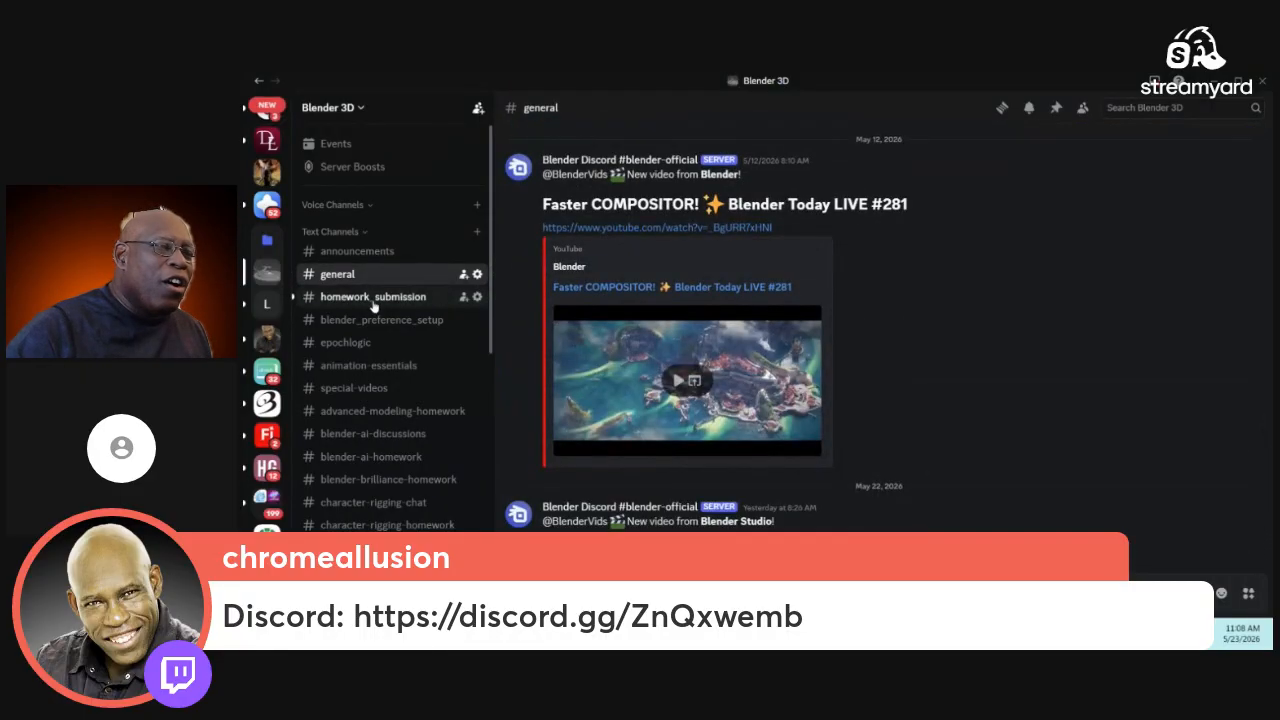
pyautogui.click(380, 301)
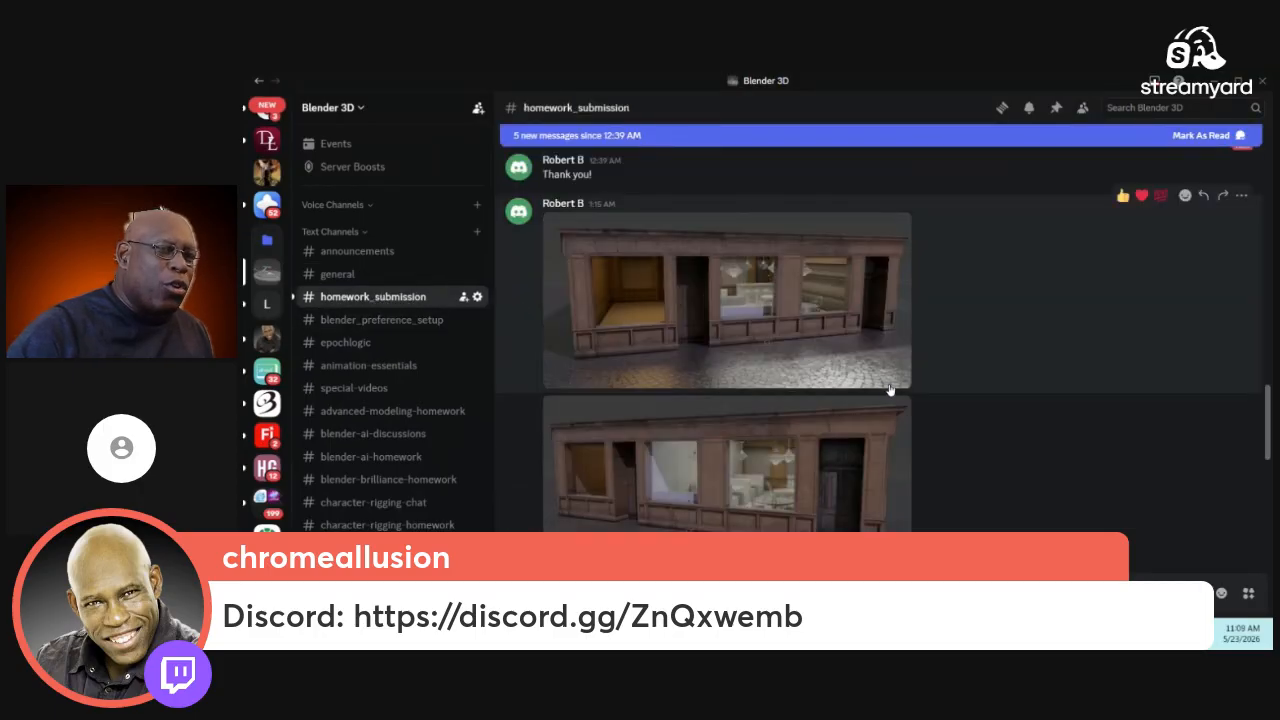
# Step: Look through the newest renders and the earlier texture discussion in the homework_submission channel
pyautogui.scroll(-3, 894, 391)
pyautogui.scroll(-5, 886, 405)
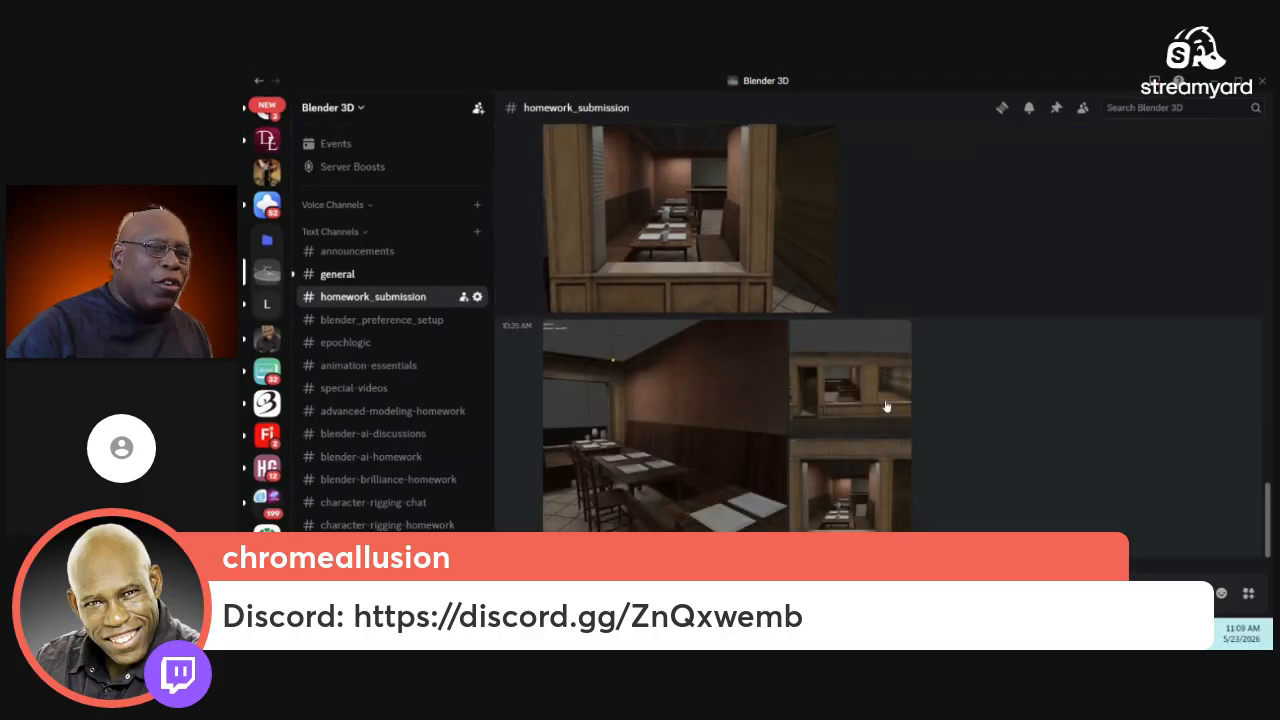
pyautogui.scroll(15, 883, 413)
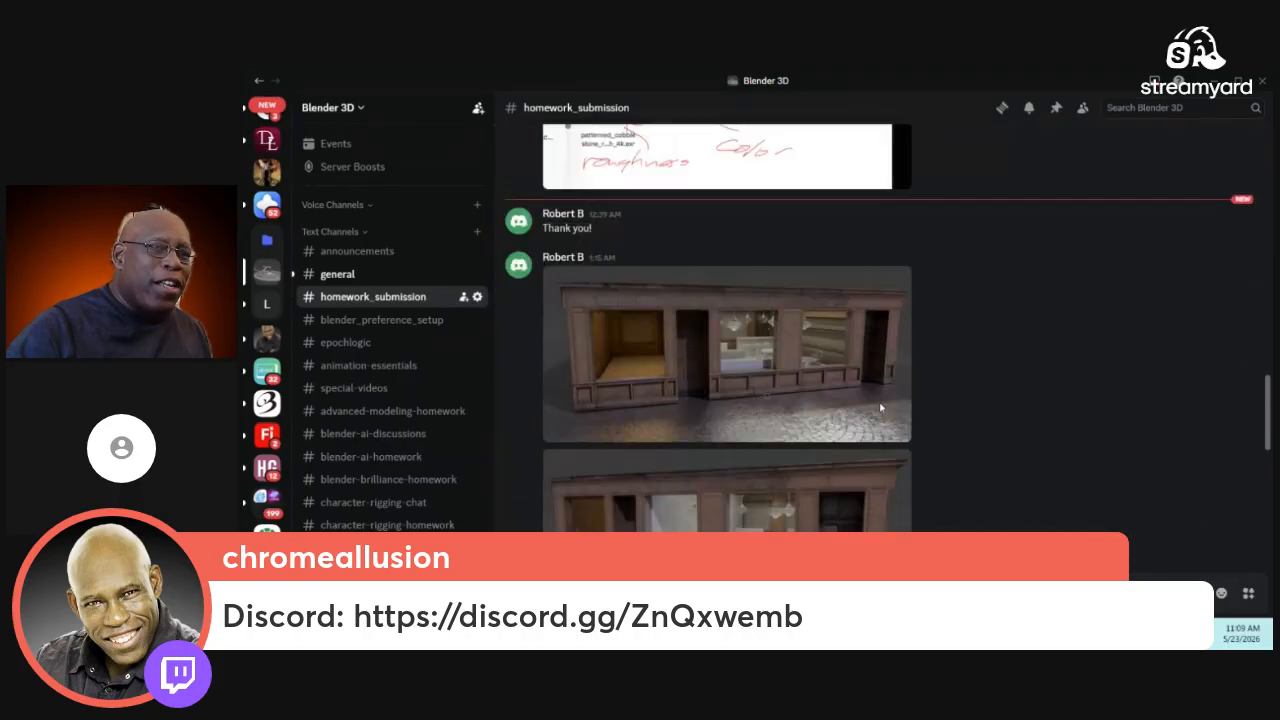
pyautogui.scroll(10, 876, 402)
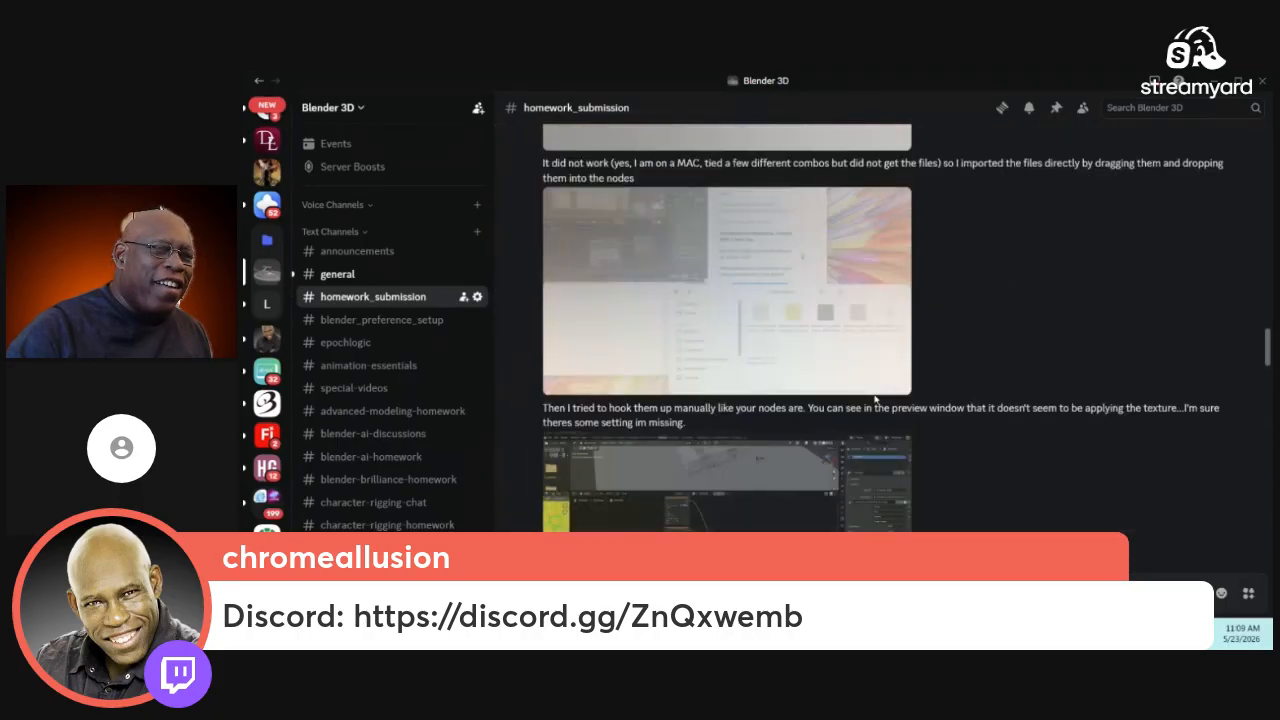
pyautogui.scroll(3, 872, 397)
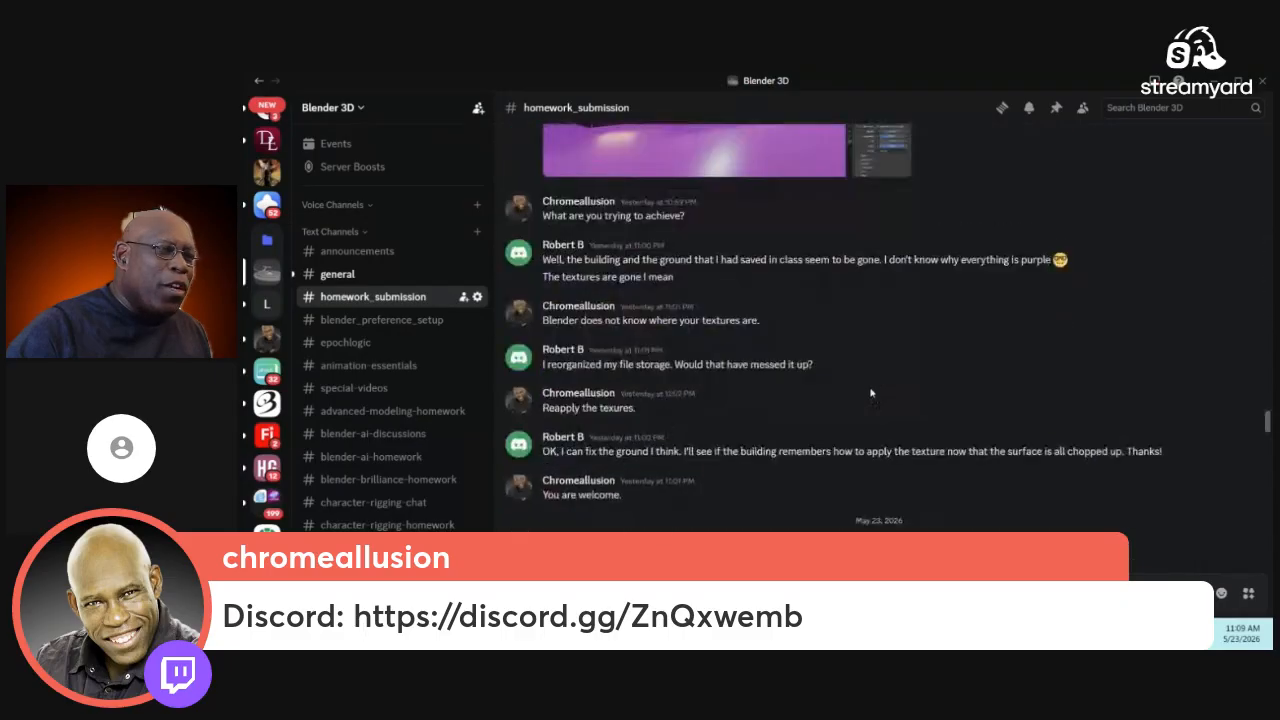
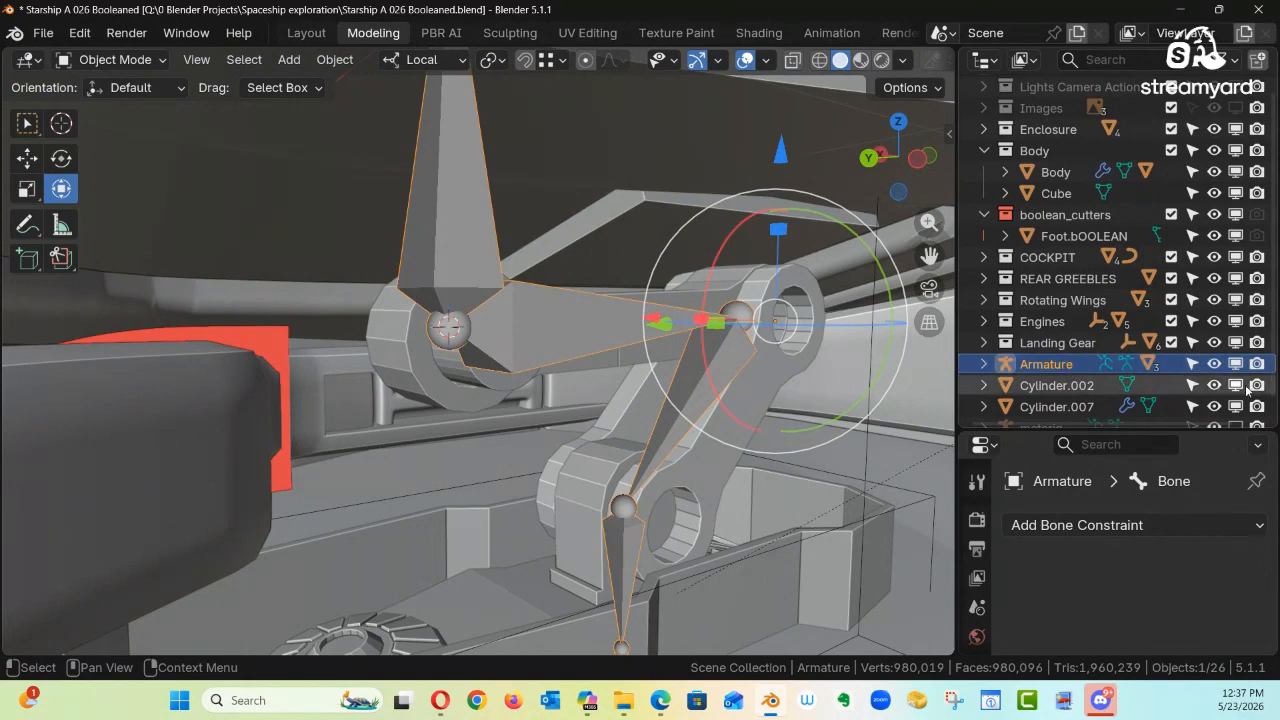
# Step: Hide the armature in the viewport and select the horizontal pin cylinder, Cylinder.002, in the upper landing gear joint
pyautogui.click(1235, 364)
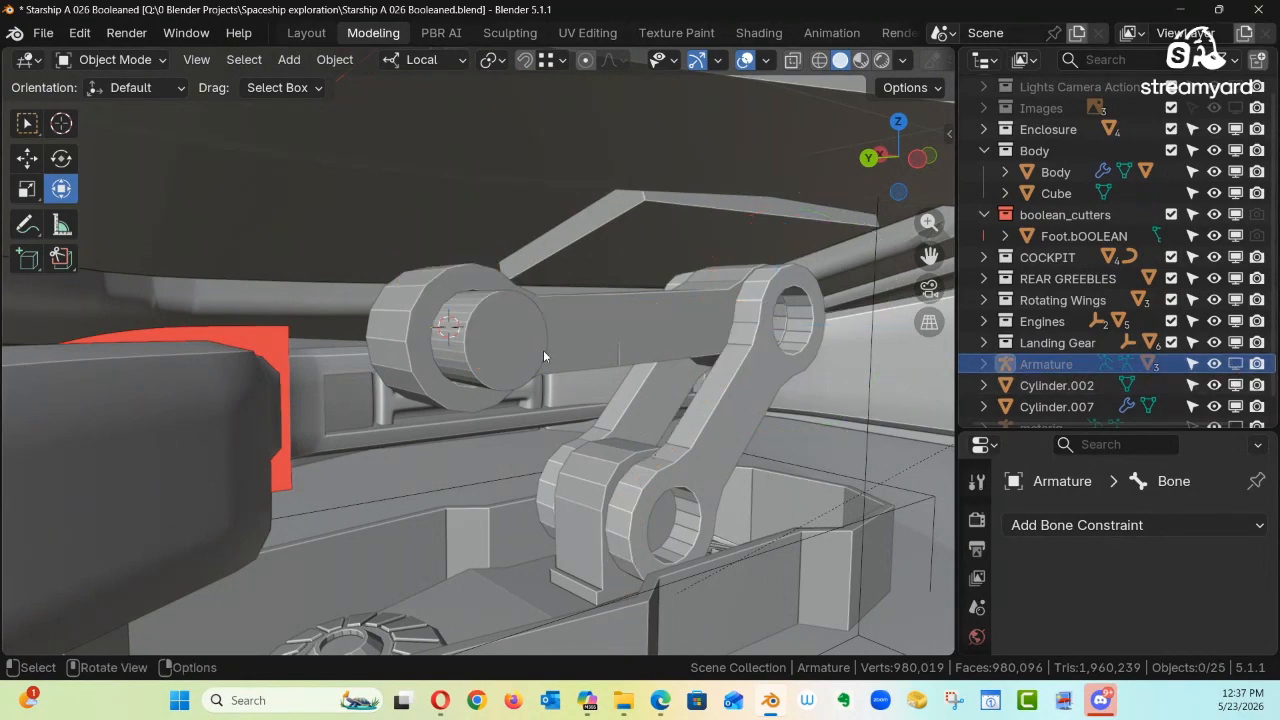
pyautogui.moveTo(537, 345); pyautogui.dragTo(660, 372, button='middle')
pyautogui.click(543, 386)
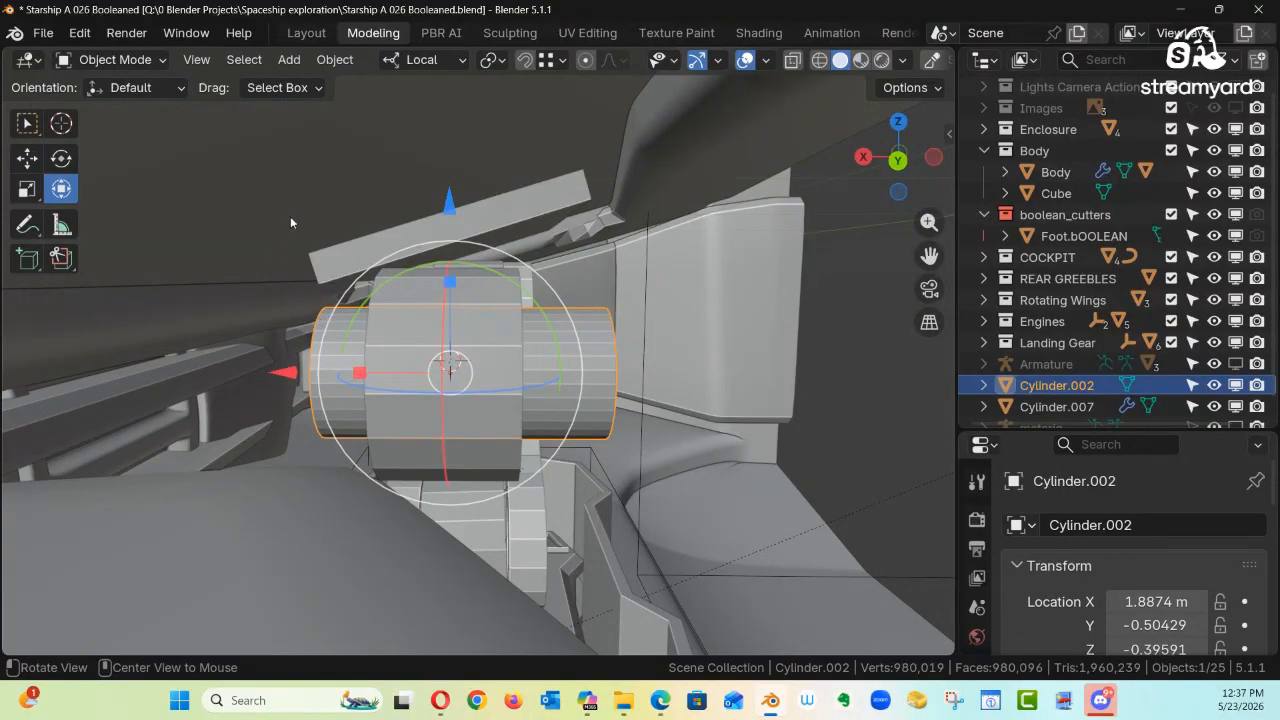
# Step: Enter Edit Mode on the pin cylinder and select its flat end face
pyautogui.moveTo(327, 280); pyautogui.dragTo(622, 346, button='middle')
pyautogui.hotkey('ctrl', 'Tab')
pyautogui.click(763, 366)
pyautogui.moveTo(530, 333); pyautogui.dragTo(437, 360, button='middle')
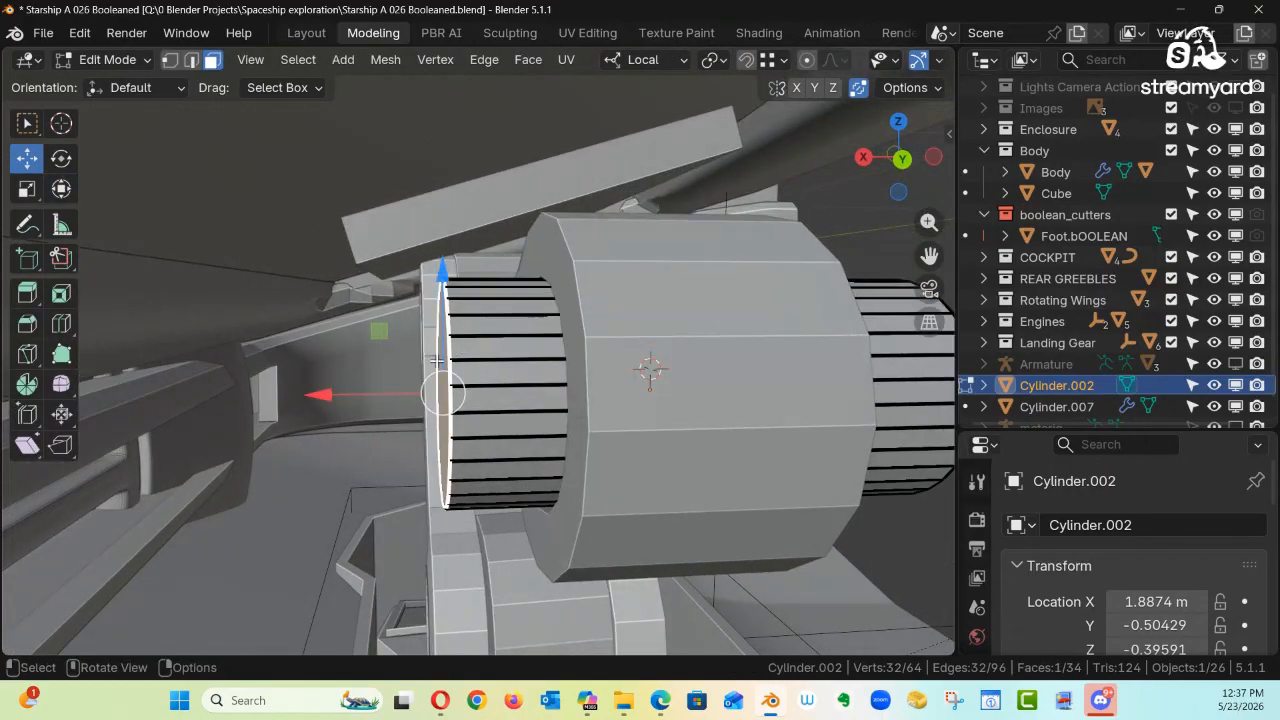
# Step: With X-ray on in front view, place the 3D cursor just above the selected end face as the bend centre
pyautogui.press('KP_1')
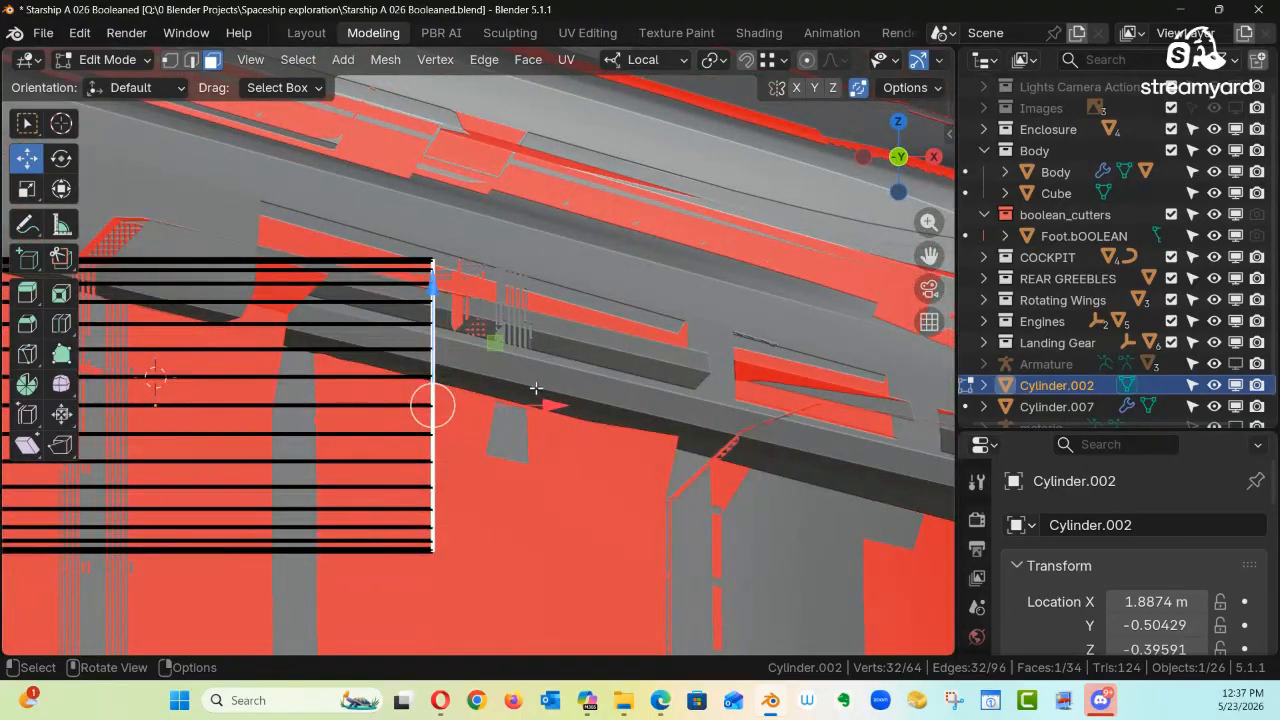
pyautogui.keyDown('shift'); pyautogui.moveTo(535, 374); pyautogui.dragTo(520, 395, button='middle'); pyautogui.keyUp('shift')
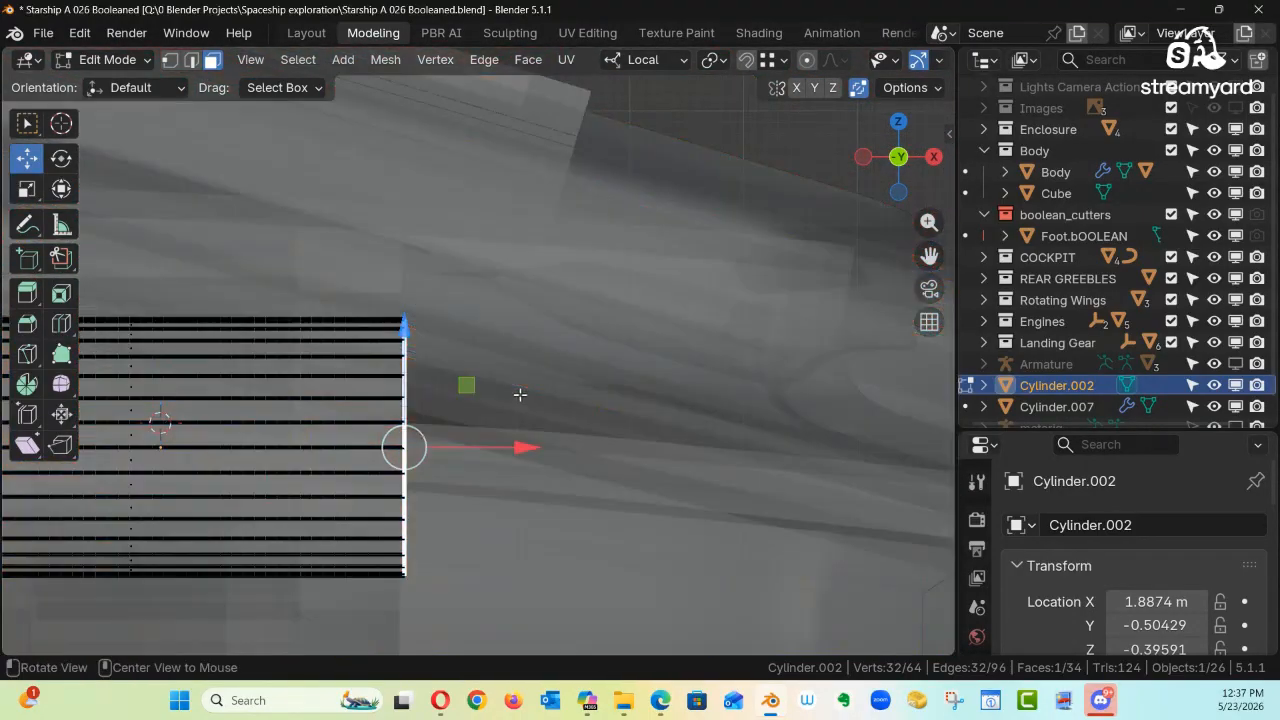
pyautogui.keyDown('alt'); pyautogui.moveTo(520, 402); pyautogui.dragTo(527, 377); pyautogui.keyUp('alt')
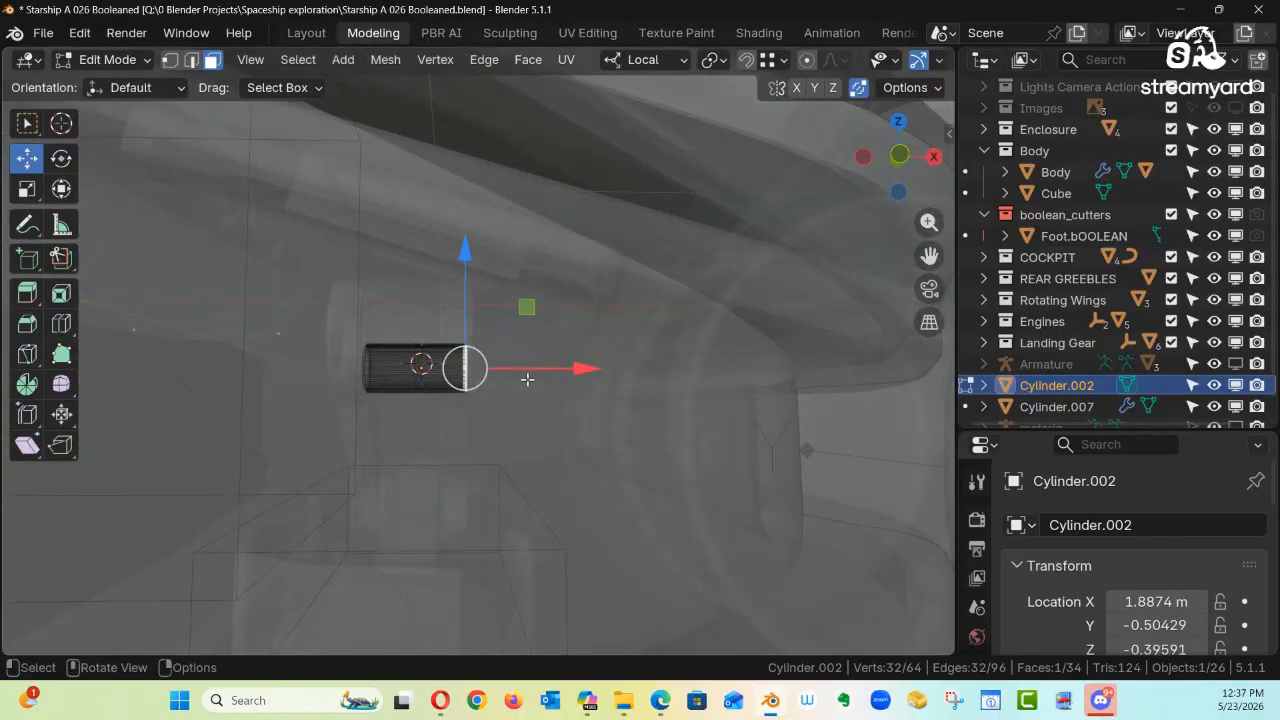
pyautogui.press('KP_1')
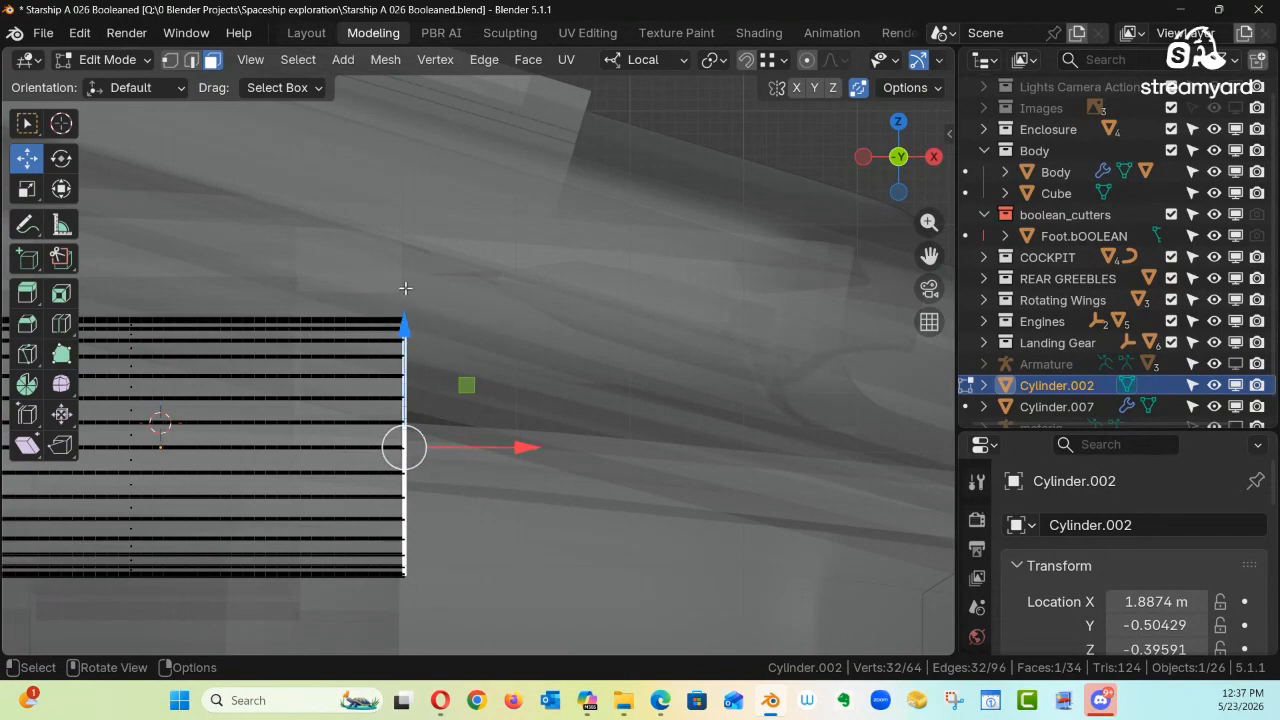
pyautogui.press('shift')
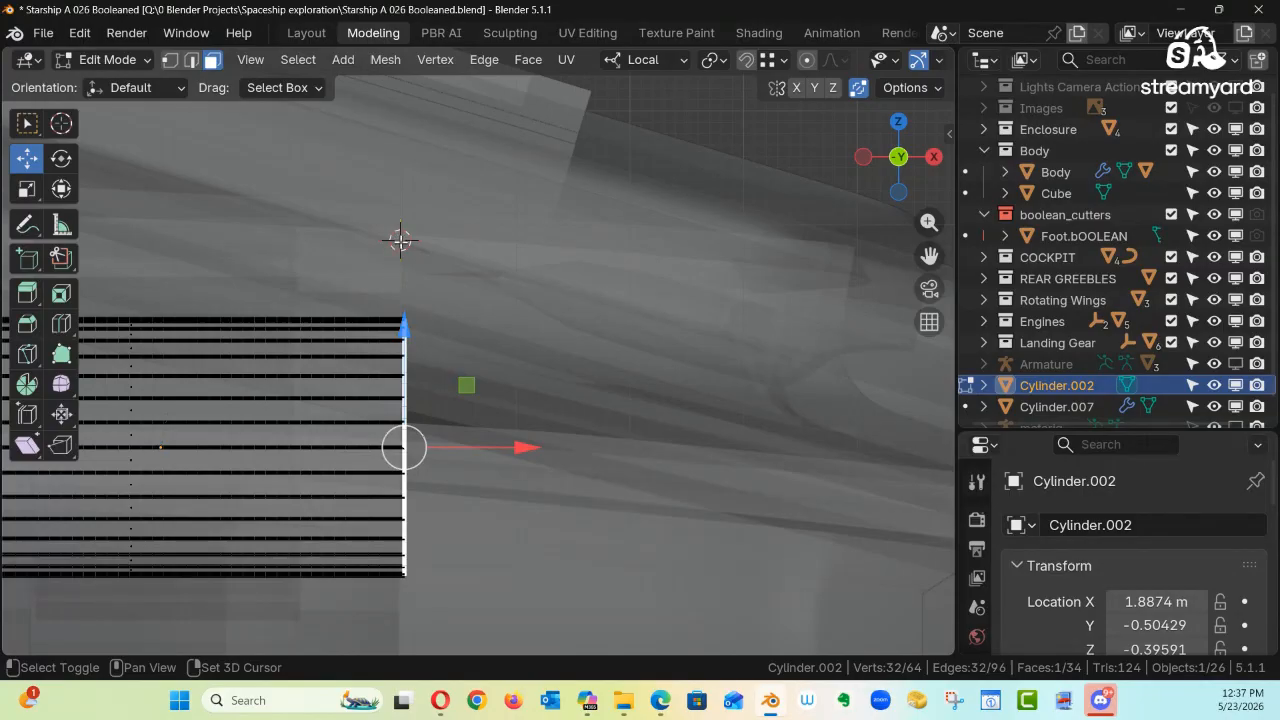
# Step: Activate the Spin tool and set its axis to Y
pyautogui.click(29, 390)
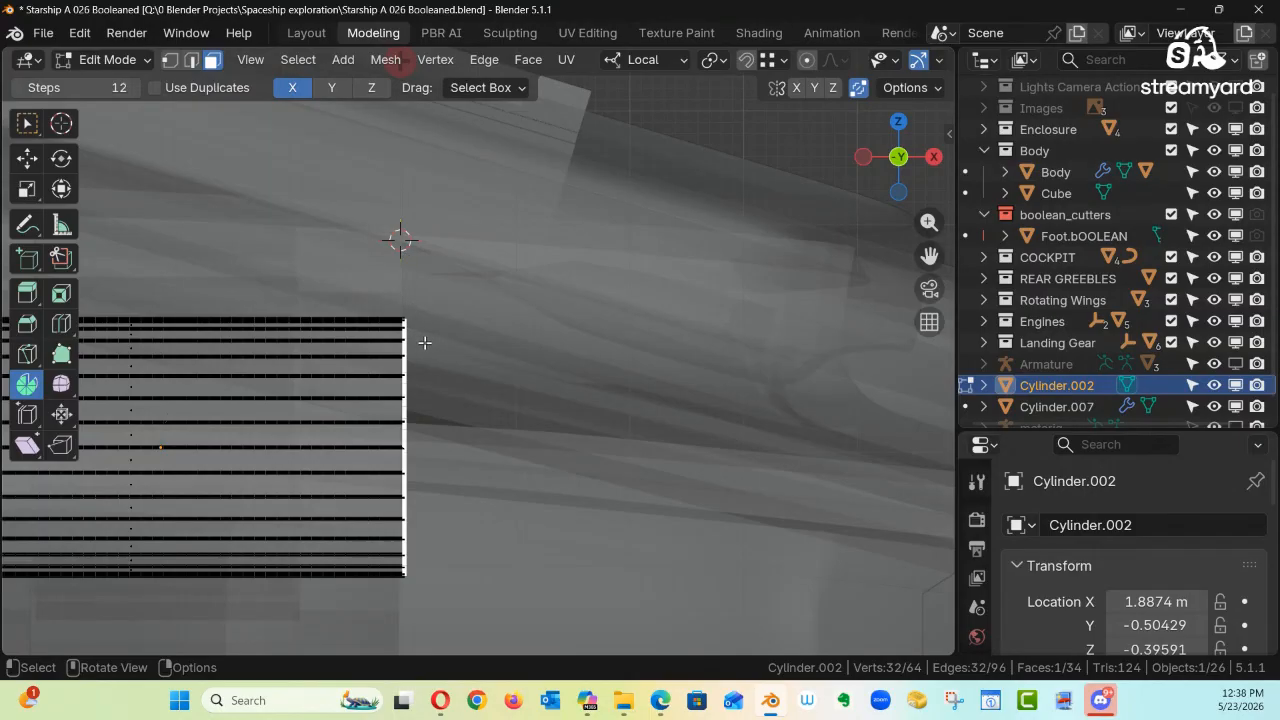
pyautogui.keyDown('ctrl'); pyautogui.moveTo(532, 284); pyautogui.dragTo(494, 267, button='middle'); pyautogui.keyUp('ctrl')
pyautogui.click(332, 88)
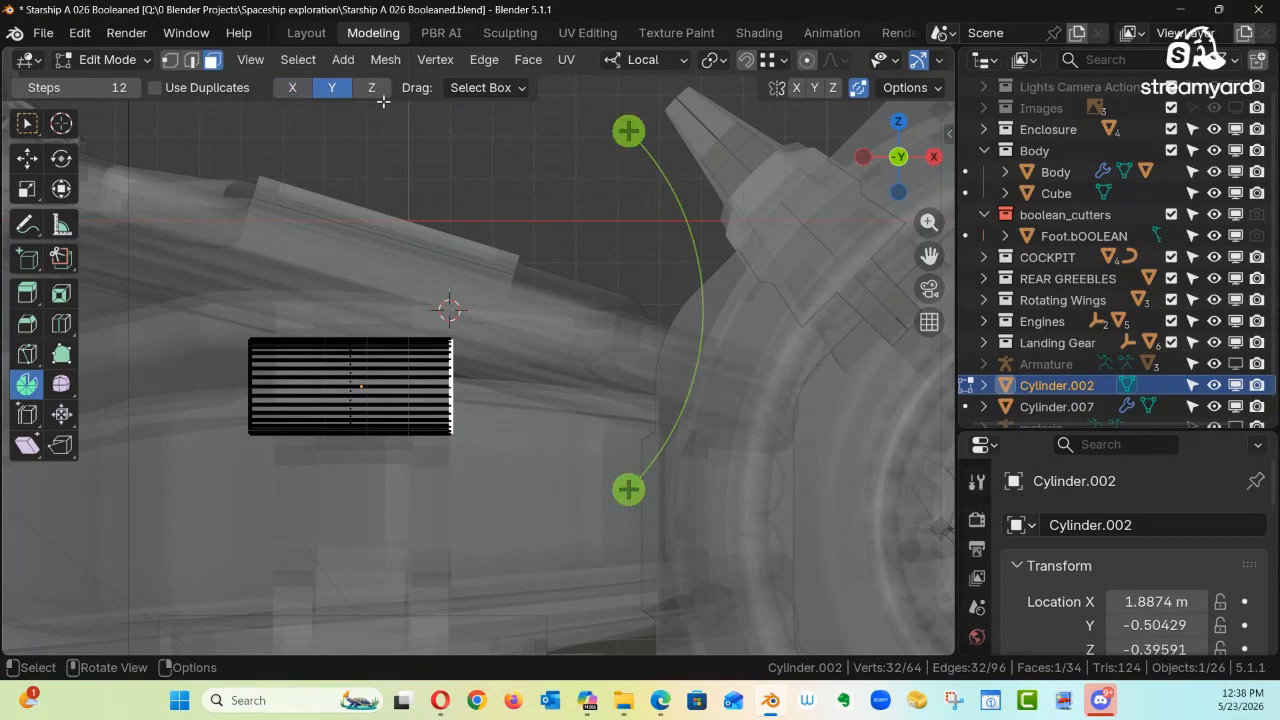
# Step: Try spinning the end face around the Z axis, undo it, and return the spin axis to Y
pyautogui.click(371, 88)
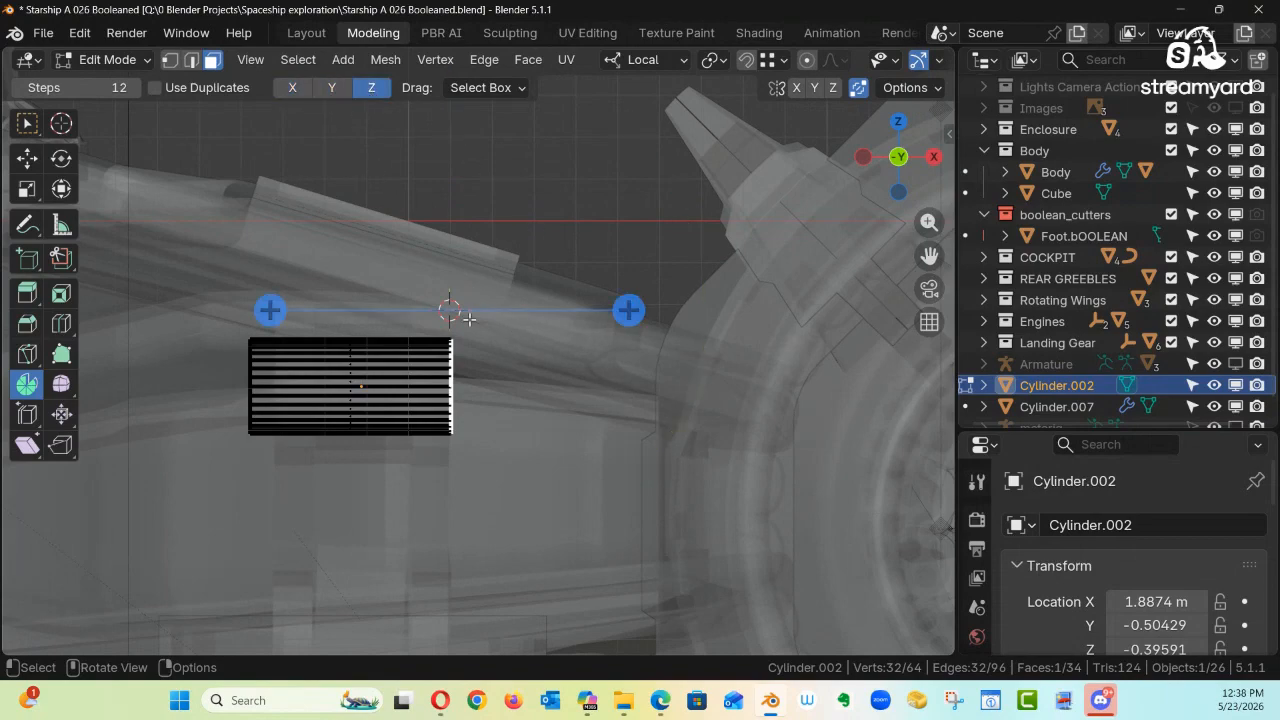
pyautogui.moveTo(269, 310); pyautogui.dragTo(352, 313)
pyautogui.moveTo(437, 332); pyautogui.dragTo(437, 332)
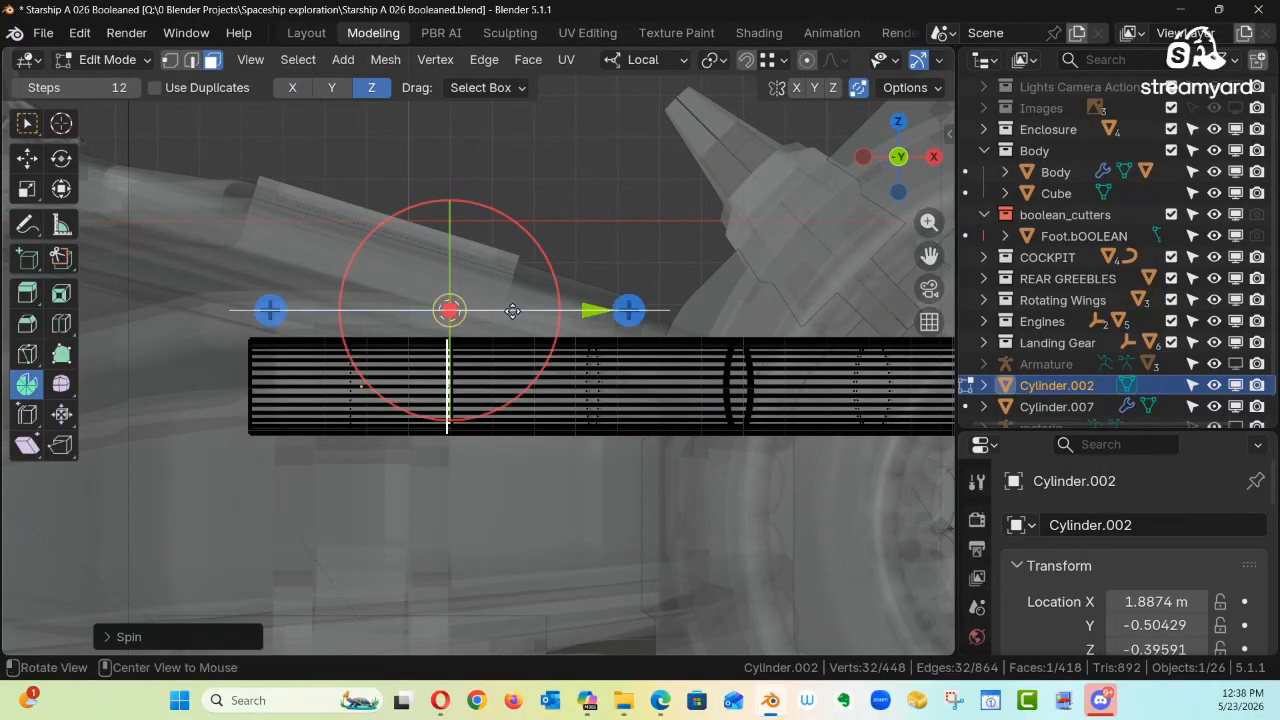
pyautogui.moveTo(513, 311); pyautogui.dragTo(517, 340, button='middle')
pyautogui.hotkey('ctrl', 'z')
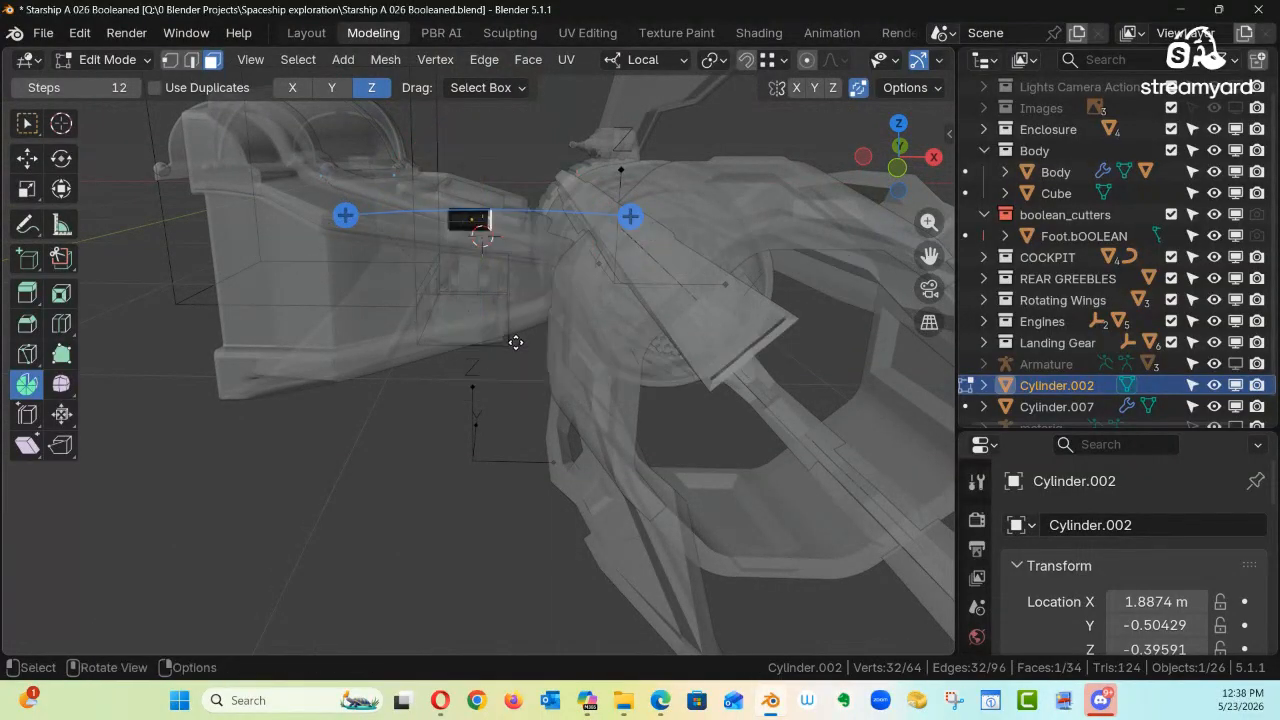
pyautogui.press('KP_Decimal')
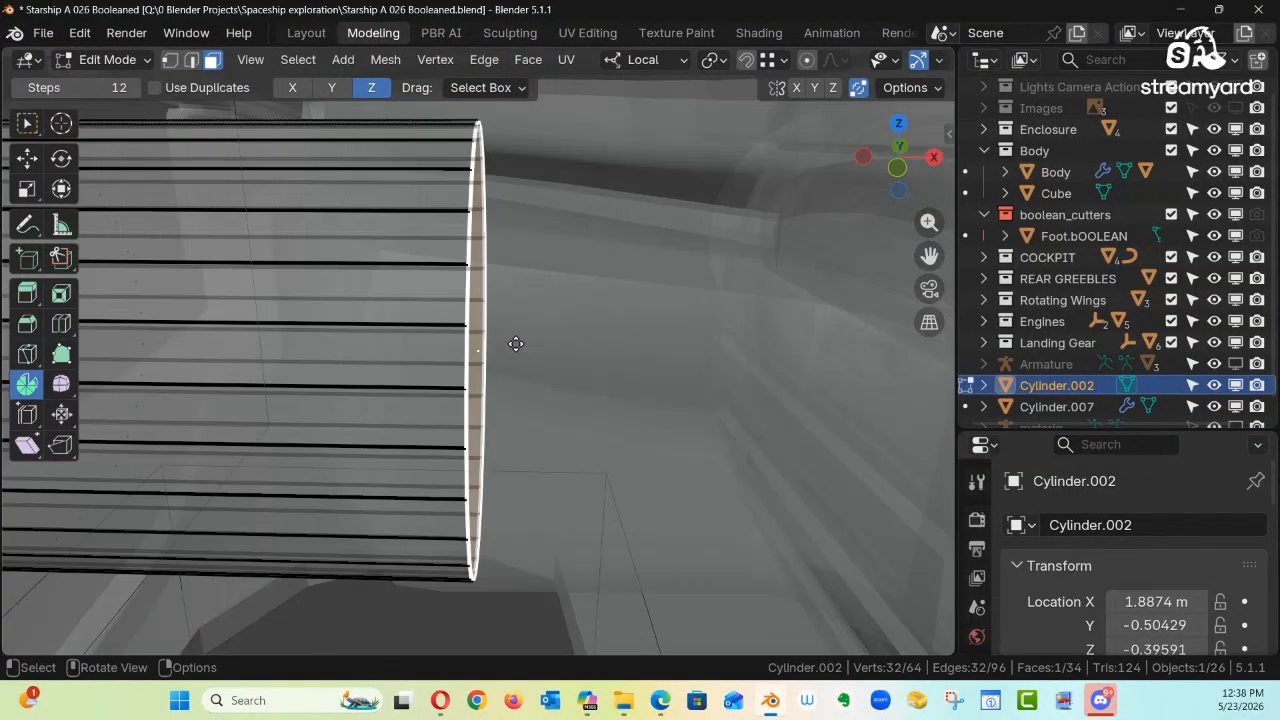
pyautogui.press('KP_1')
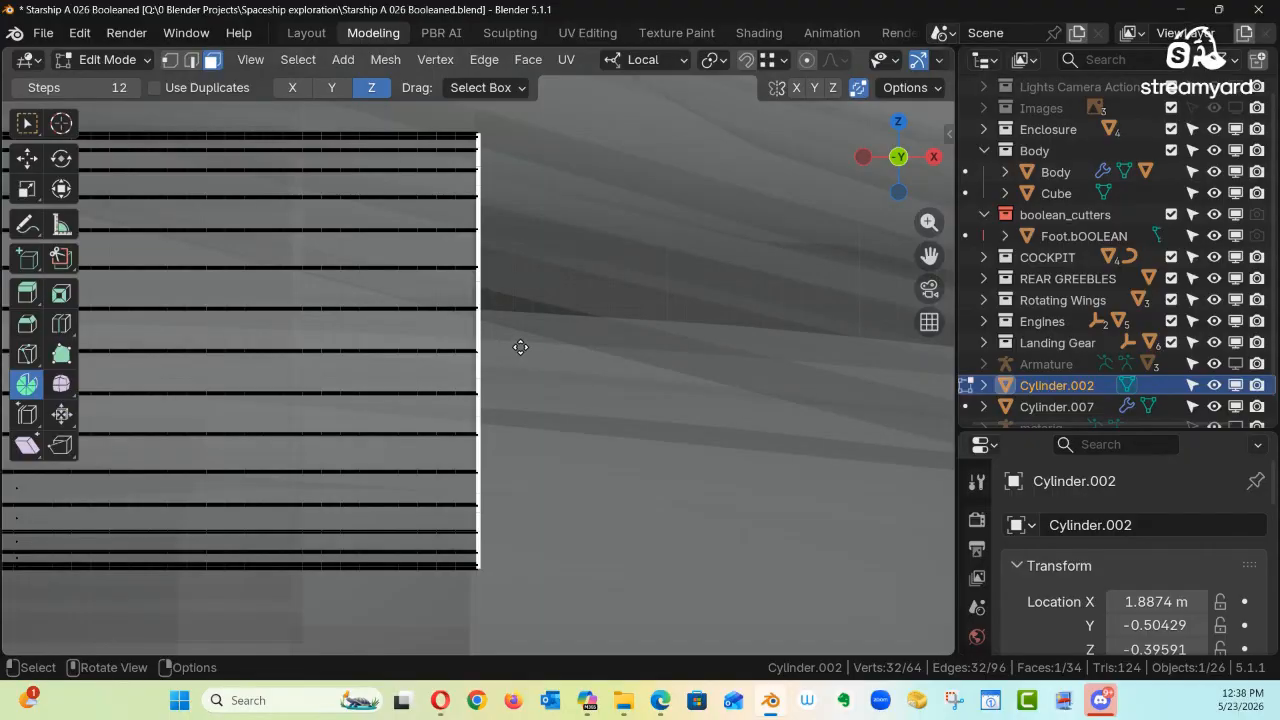
pyautogui.scroll(-6, 517, 374)
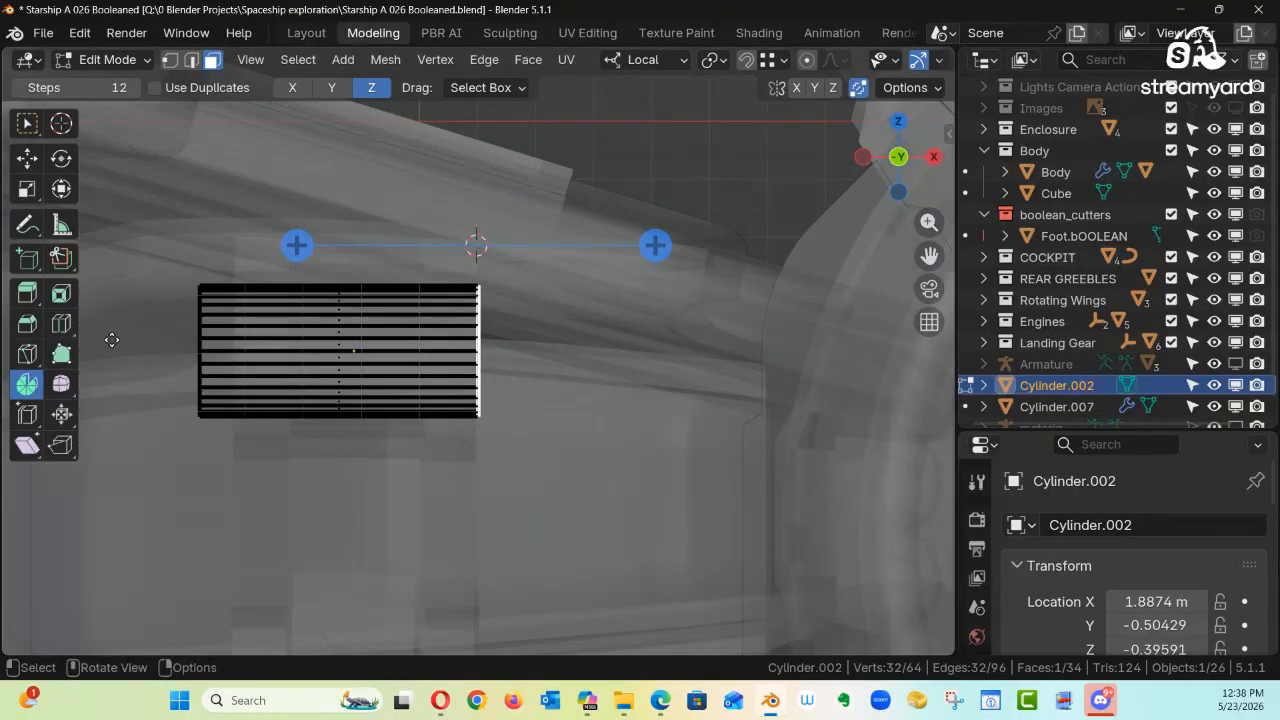
pyautogui.click(332, 88)
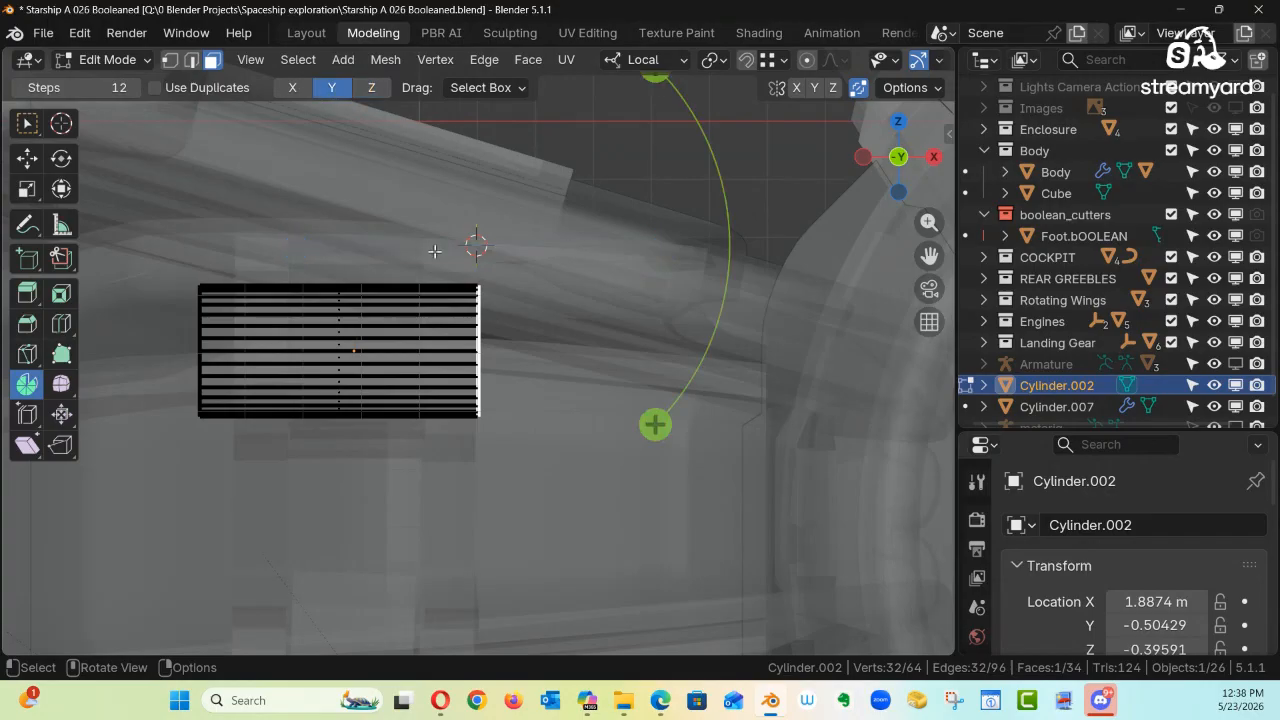
# Step: Try a partial spin about the Y axis, and undo it along with the lost face selection
pyautogui.moveTo(635, 318)
pyautogui.keyDown('ctrl'); pyautogui.keyDown('alt'); pyautogui.mouseDown()
pyautogui.moveTo(611, 363)
pyautogui.moveTo(620, 309)
pyautogui.moveTo(616, 323)
pyautogui.mouseUp(); pyautogui.keyUp('alt'); pyautogui.keyUp('ctrl')
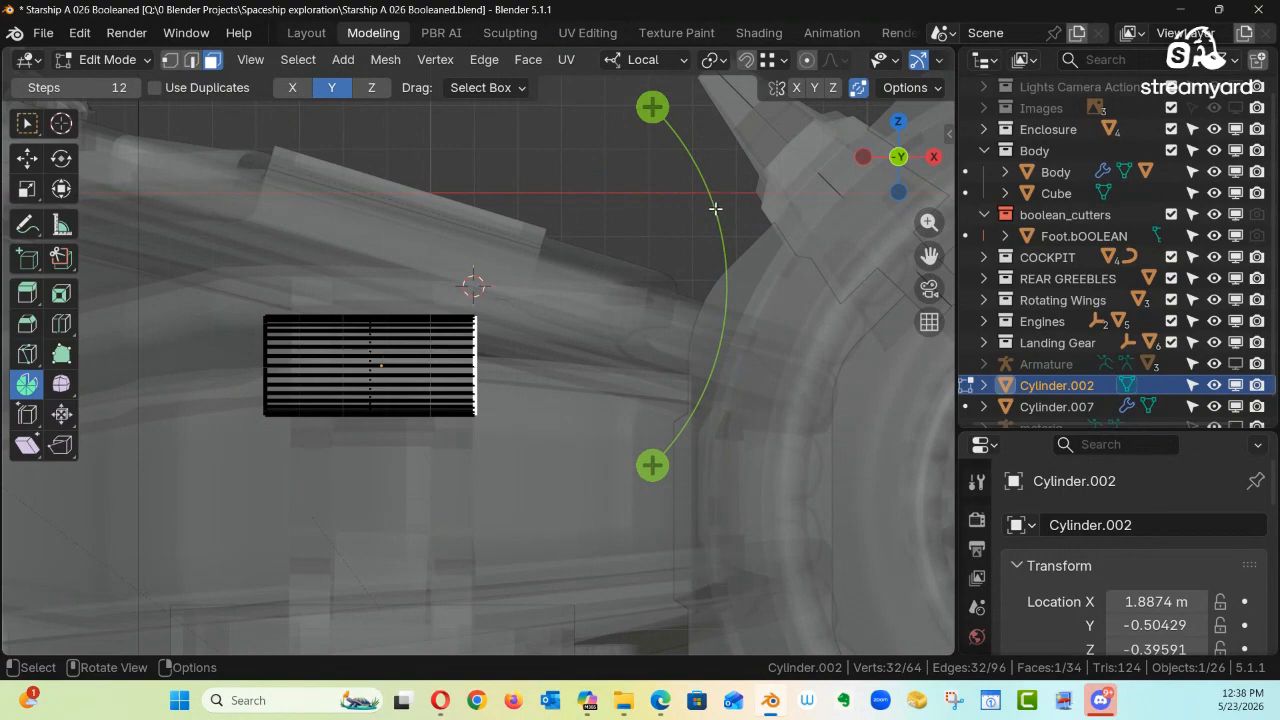
pyautogui.moveTo(715, 208); pyautogui.dragTo(707, 181)
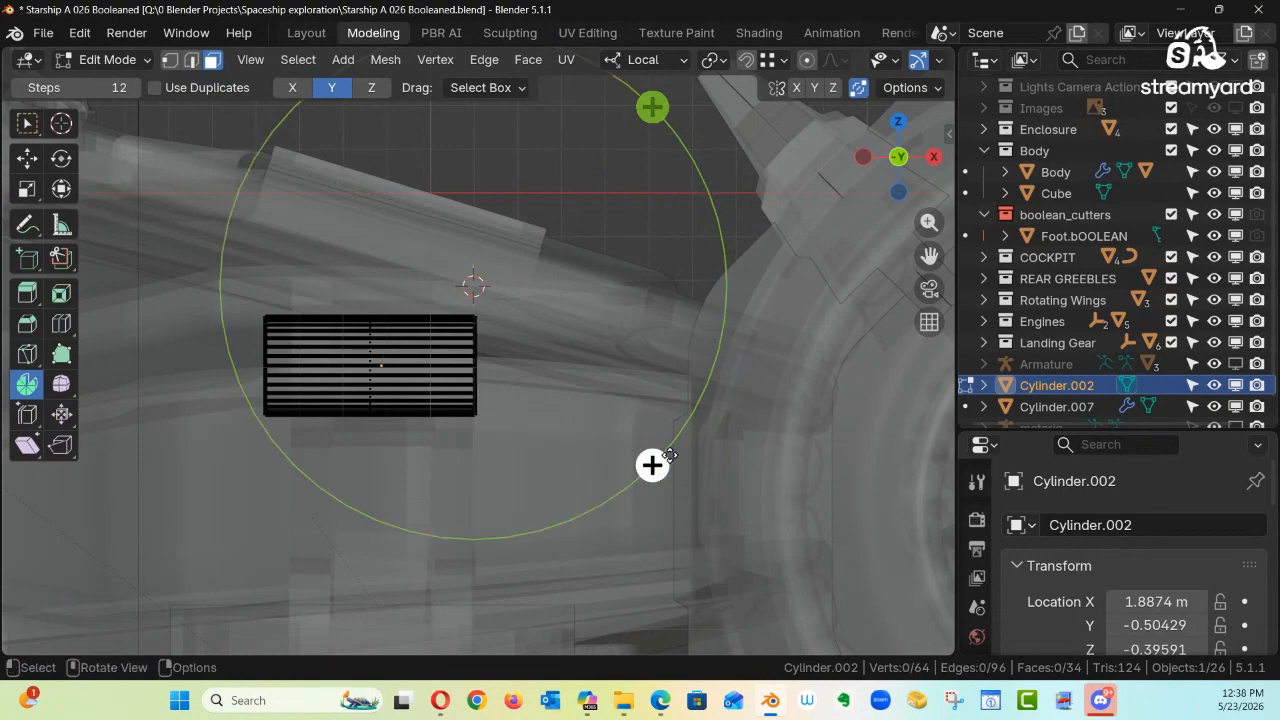
pyautogui.moveTo(651, 463); pyautogui.dragTo(668, 410)
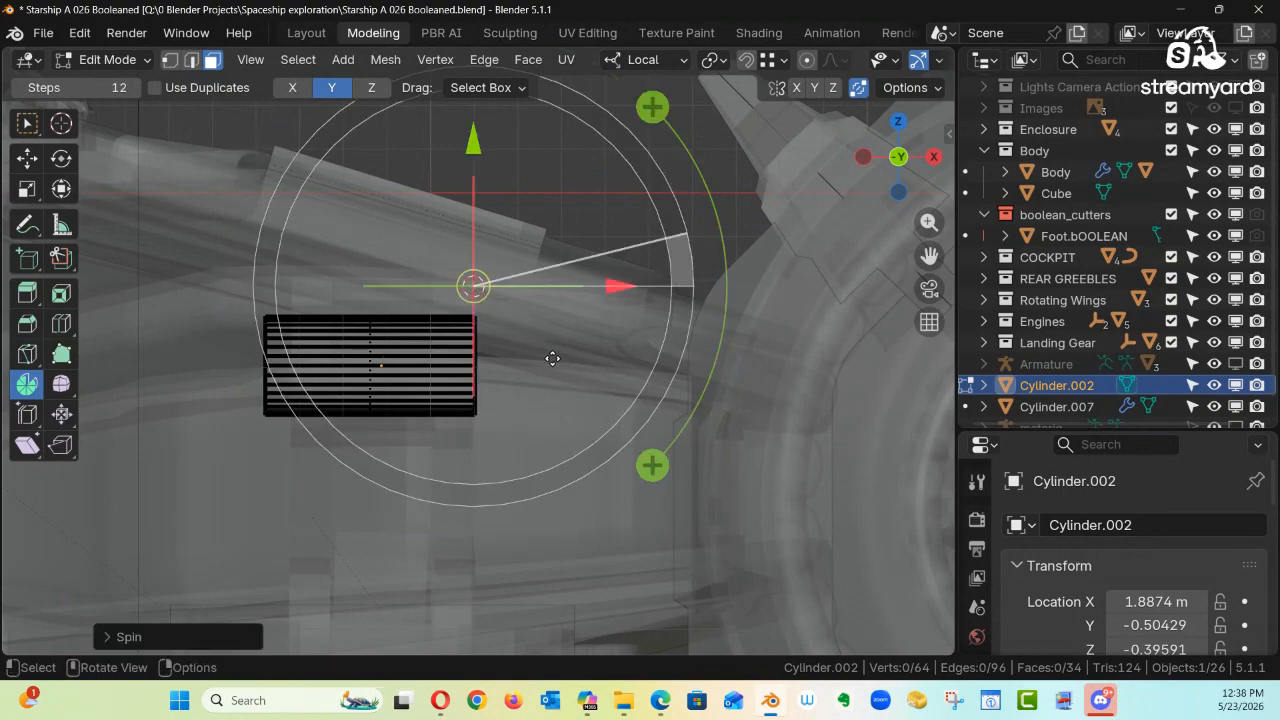
pyautogui.hotkey('ctrl', 'z')
pyautogui.moveTo(480, 278); pyautogui.dragTo(462, 425)
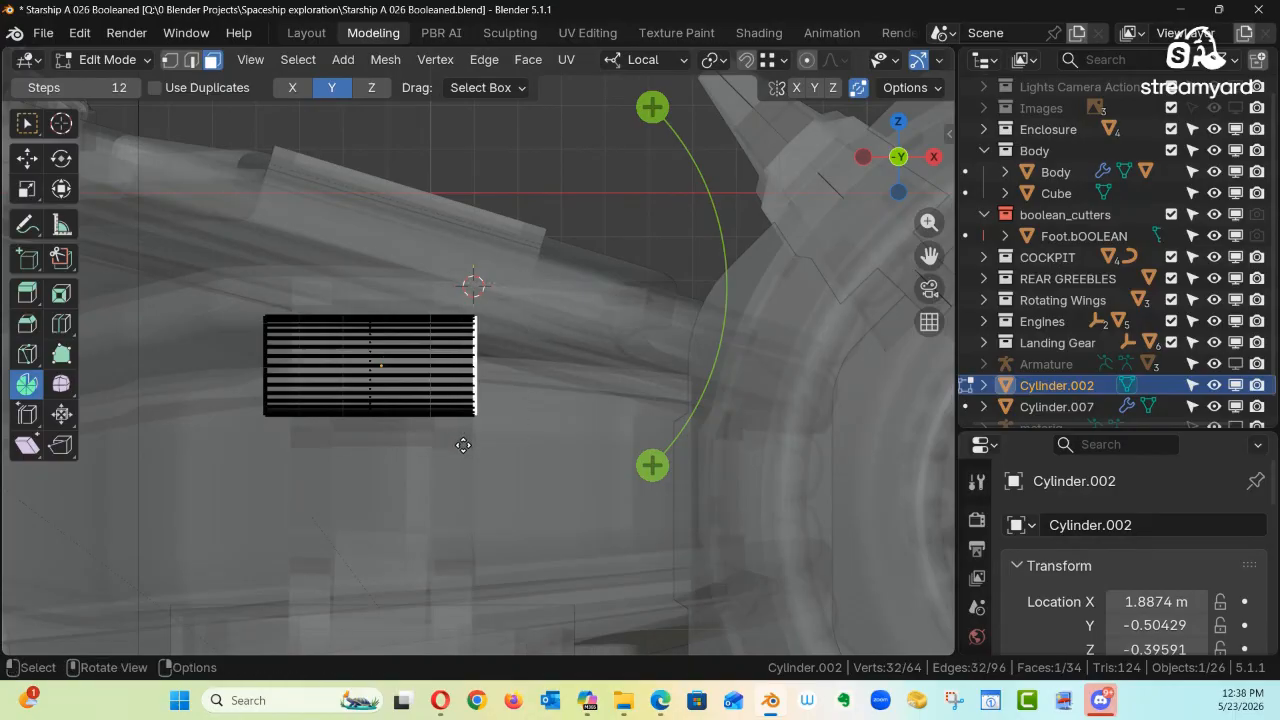
# Step: Spin the end face a quarter turn upward about the Y axis and extrude the elbow's end by about 0.067 m
pyautogui.moveTo(652, 464); pyautogui.dragTo(652, 106)
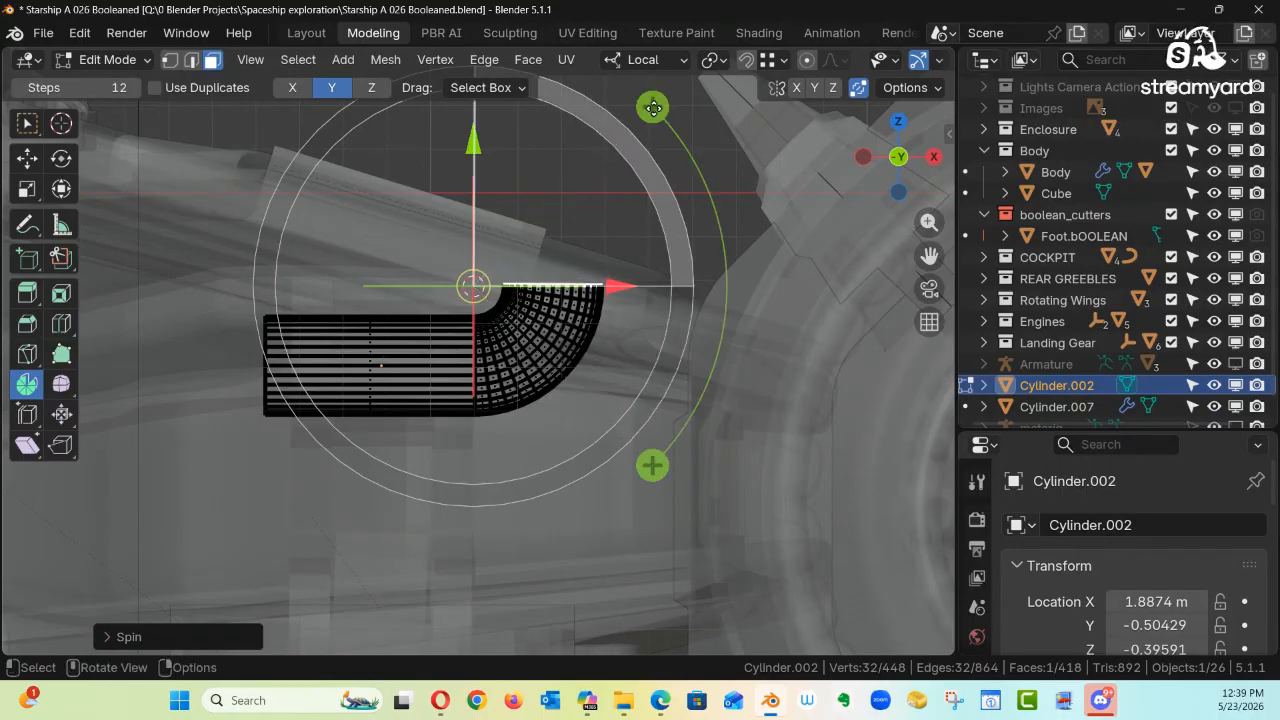
pyautogui.moveTo(600, 347); pyautogui.dragTo(756, 355, button='middle')
pyautogui.keyDown('ctrl'); pyautogui.keyDown('alt'); pyautogui.moveTo(756, 355); pyautogui.dragTo(640, 356); pyautogui.keyUp('alt'); pyautogui.keyUp('ctrl')
pyautogui.press('e')
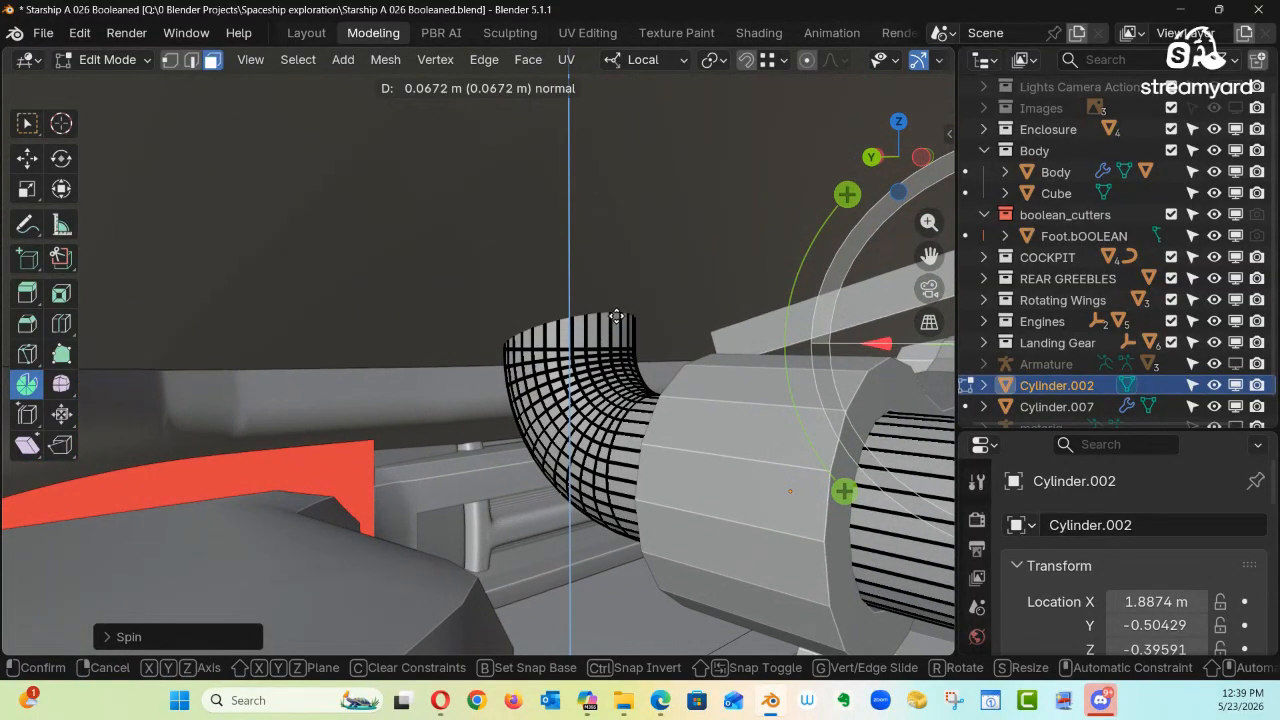
pyautogui.click(617, 316)
# Step: Move the elbow's end face slightly along the Z axis and turn X-ray display back on
pyautogui.moveTo(617, 316); pyautogui.dragTo(358, 328, button='middle')
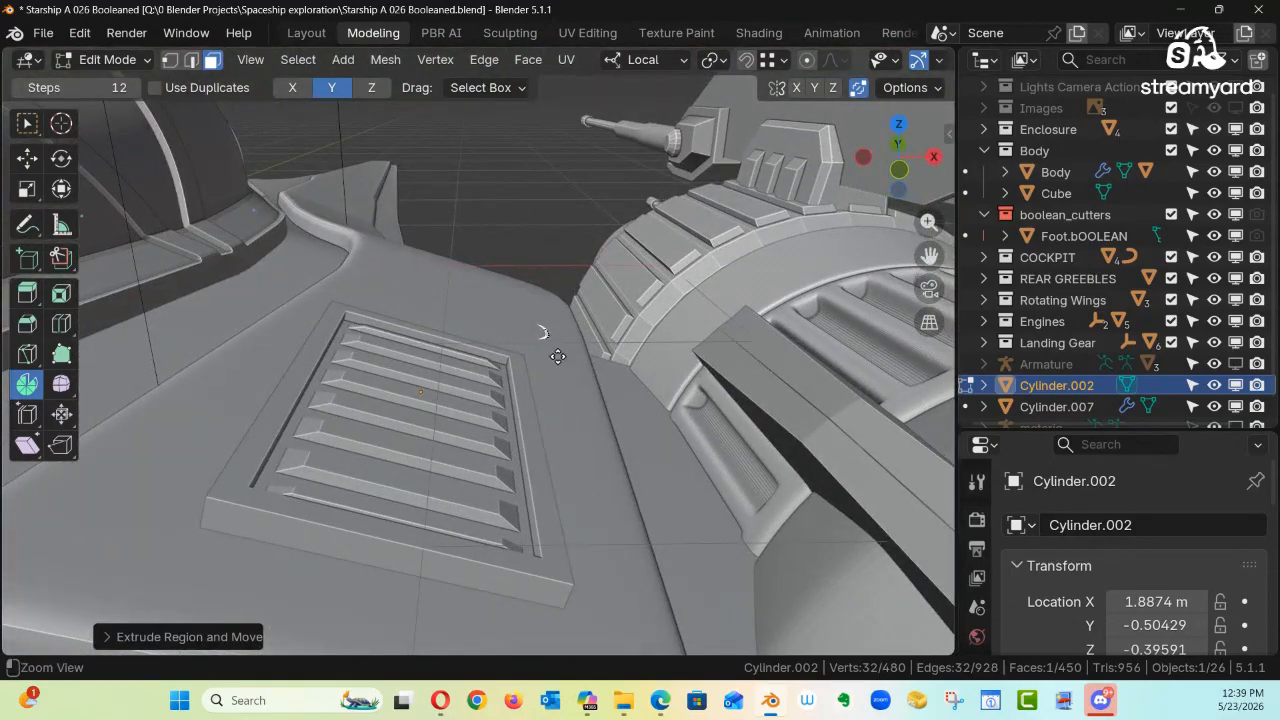
pyautogui.keyDown('ctrl'); pyautogui.moveTo(557, 356); pyautogui.dragTo(534, 259, button='middle'); pyautogui.keyUp('ctrl')
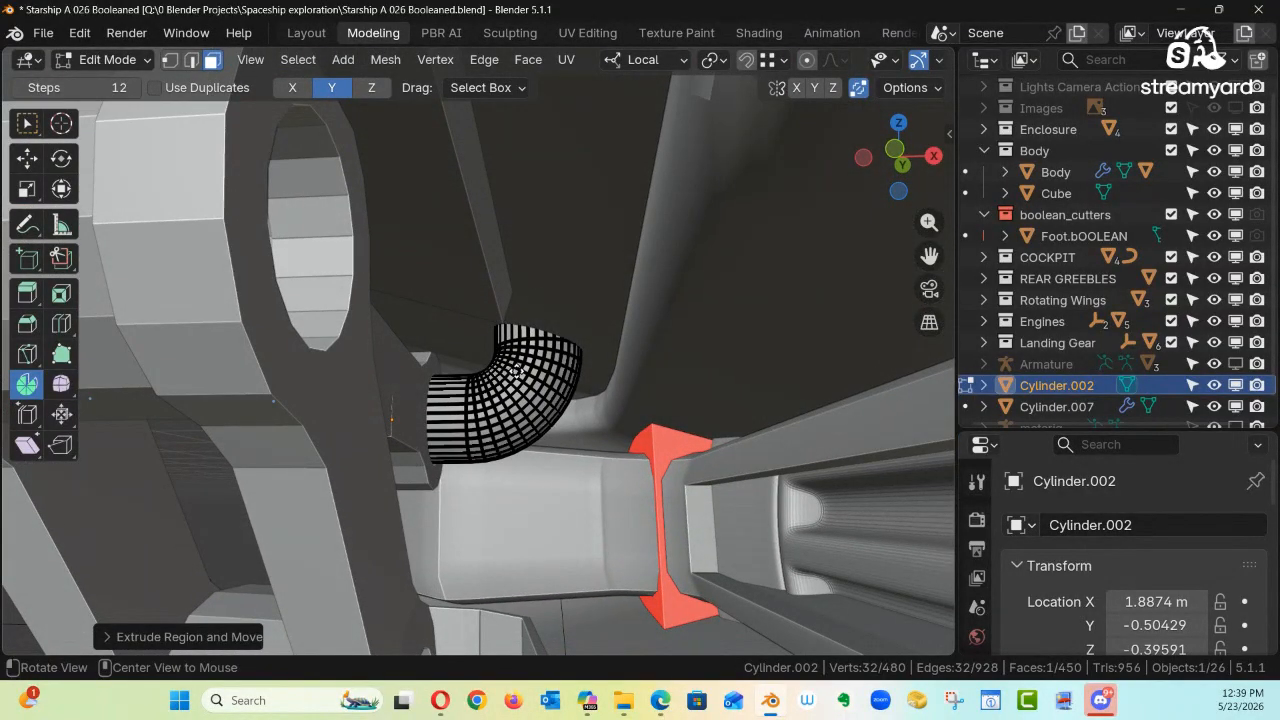
pyautogui.moveTo(513, 370); pyautogui.dragTo(466, 289, button='middle')
pyautogui.click(27, 158)
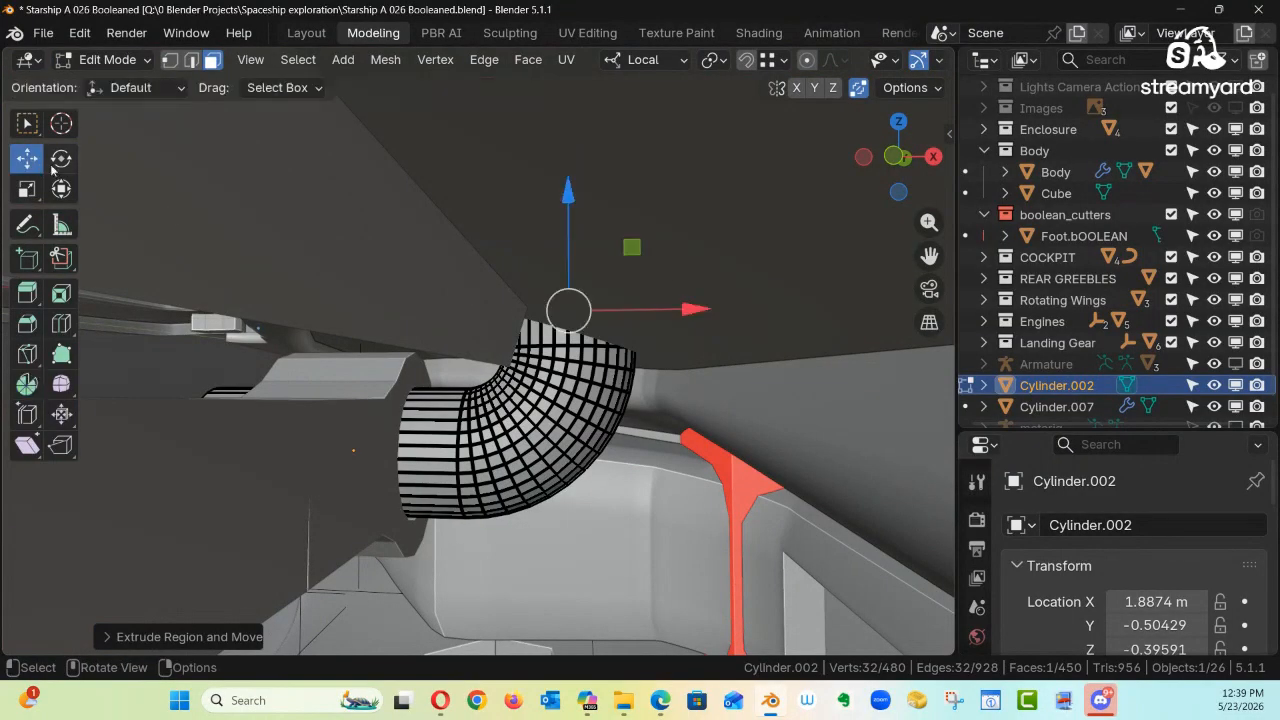
pyautogui.keyDown('alt'); pyautogui.moveTo(591, 214); pyautogui.dragTo(587, 213); pyautogui.keyUp('alt')
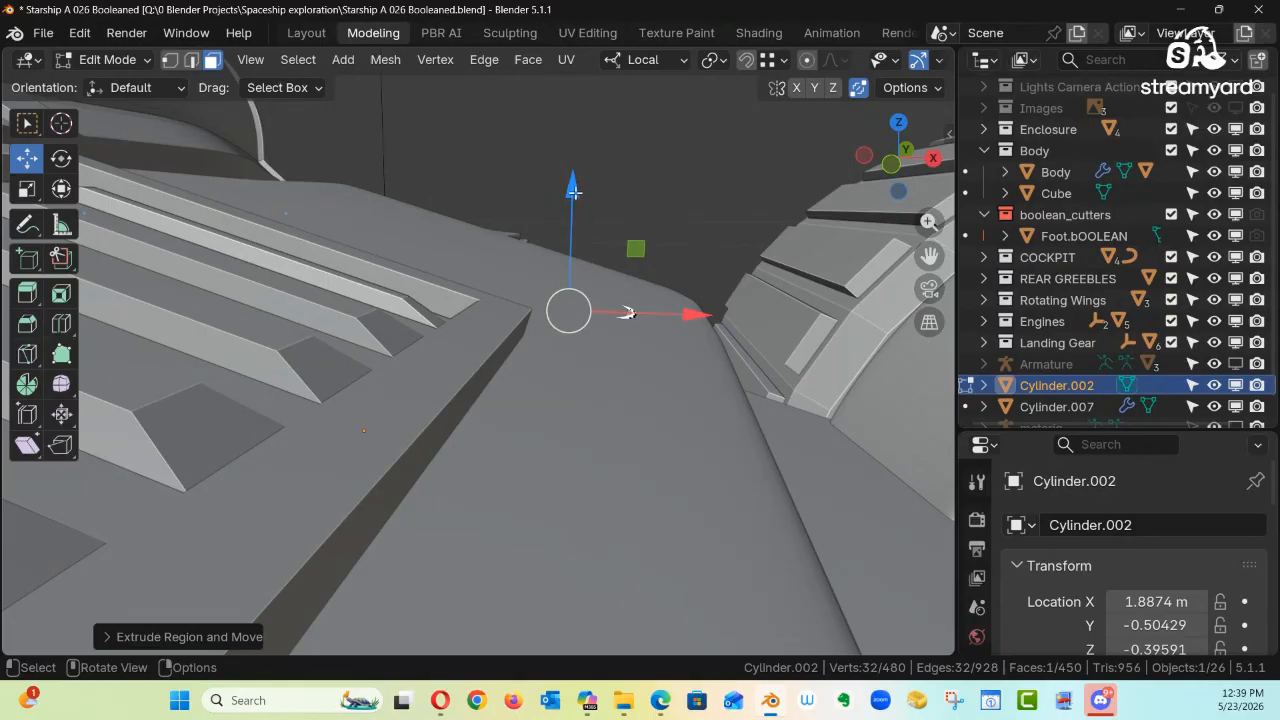
pyautogui.moveTo(573, 192); pyautogui.dragTo(579, 205)
pyautogui.moveTo(591, 319)
pyautogui.mouseDown(button='middle')
pyautogui.moveTo(601, 240)
pyautogui.moveTo(634, 243)
pyautogui.moveTo(591, 237)
pyautogui.moveTo(581, 296)
pyautogui.mouseUp(button='middle')
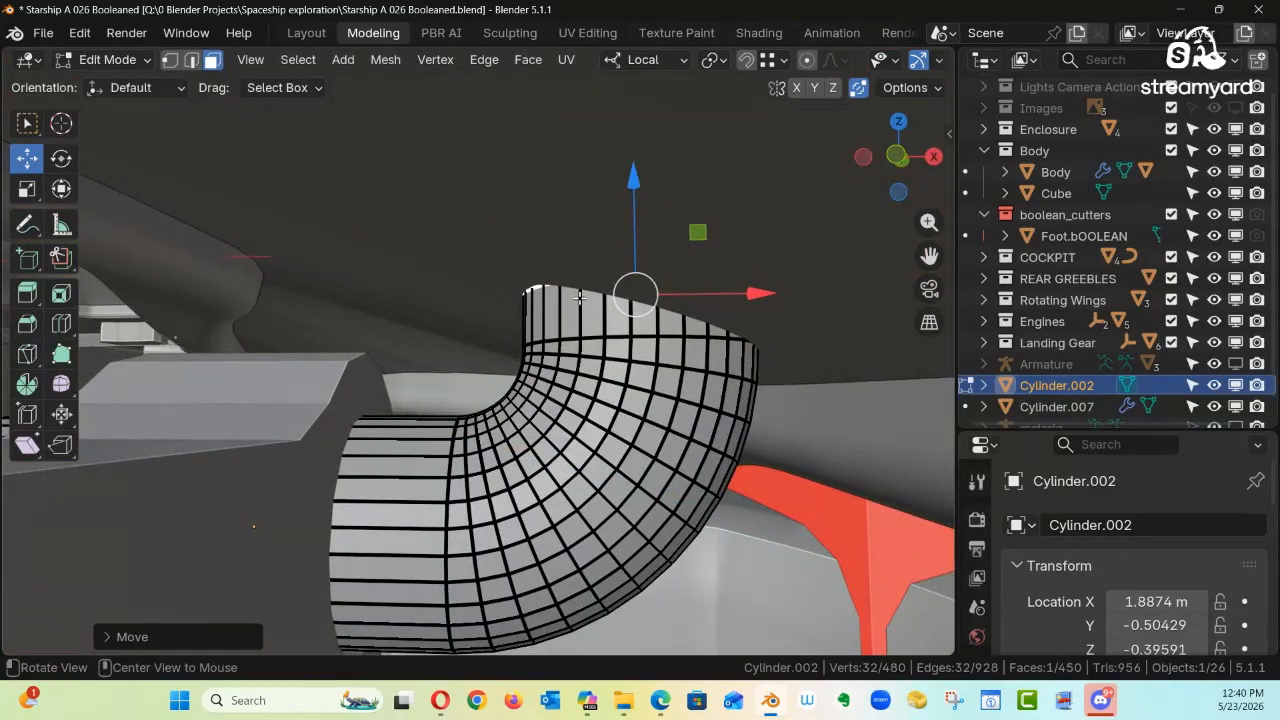
pyautogui.hotkey('alt', 'z')
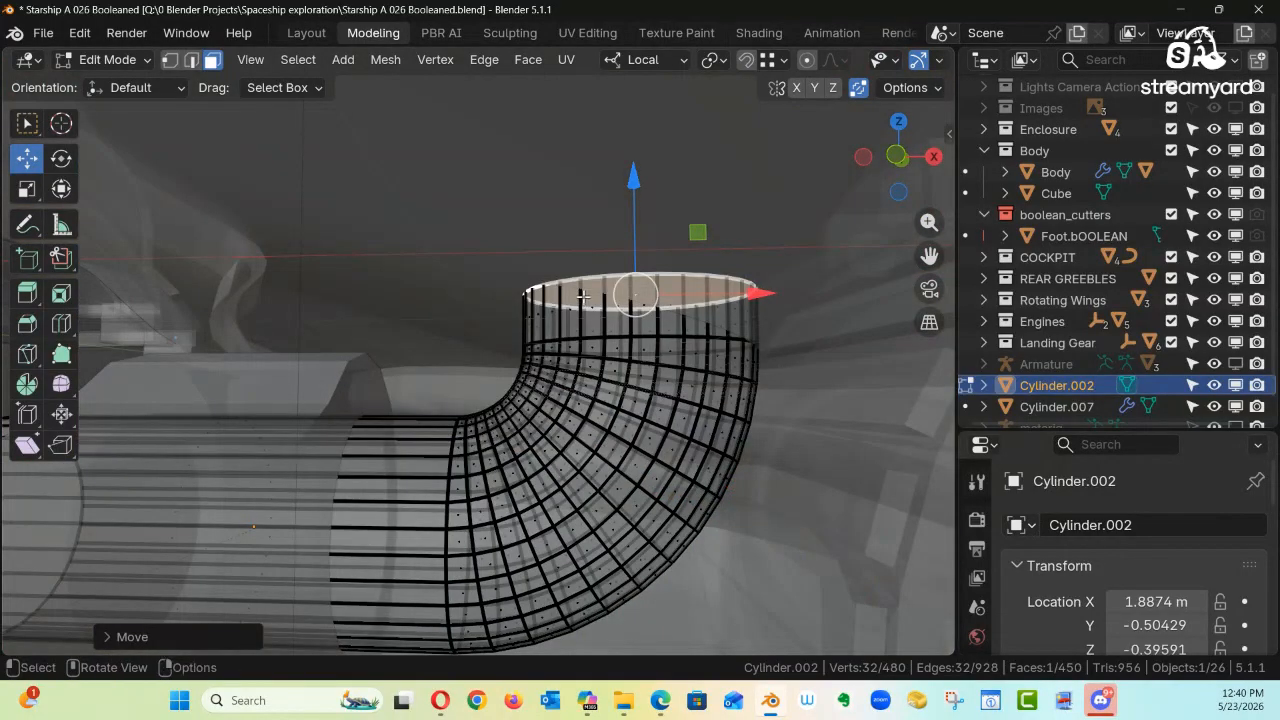
pyautogui.press('KP_1')
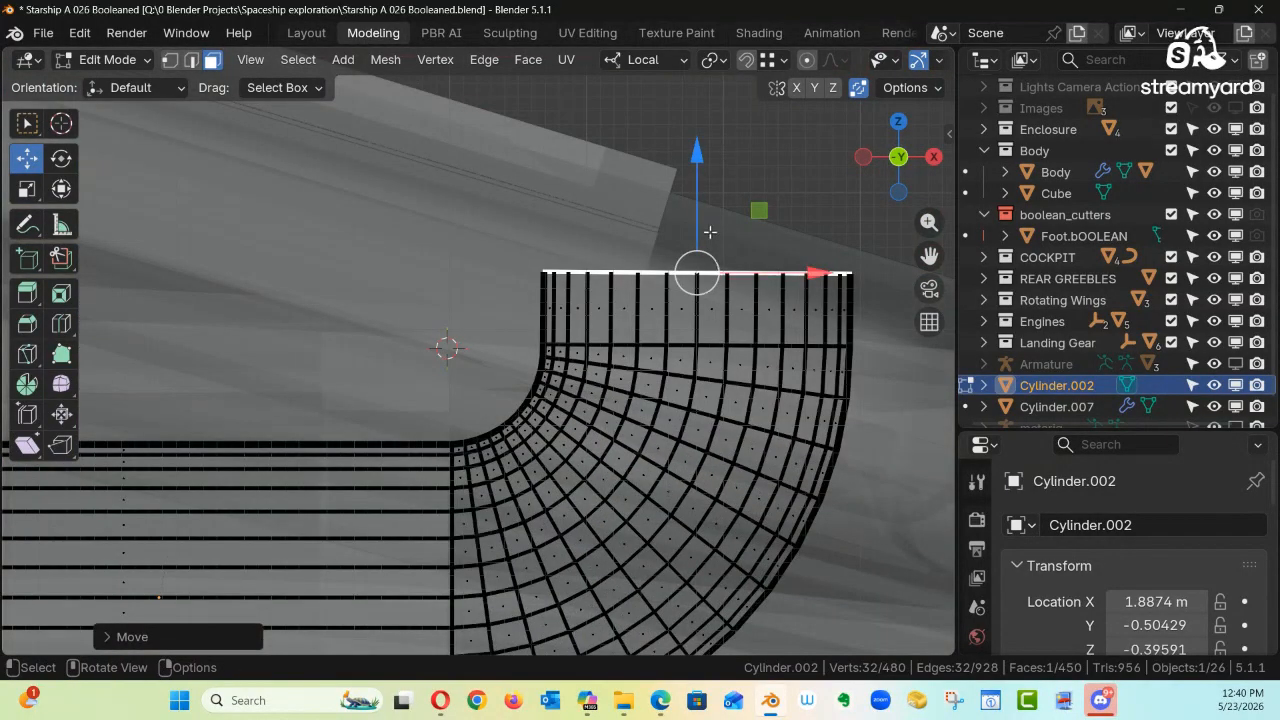
# Step: Shear the elbow's end face so it slopes parallel to the hull, and move it along the Z axis
pyautogui.keyDown('shift'); pyautogui.moveTo(707, 249); pyautogui.dragTo(536, 300, button='middle'); pyautogui.keyUp('shift')
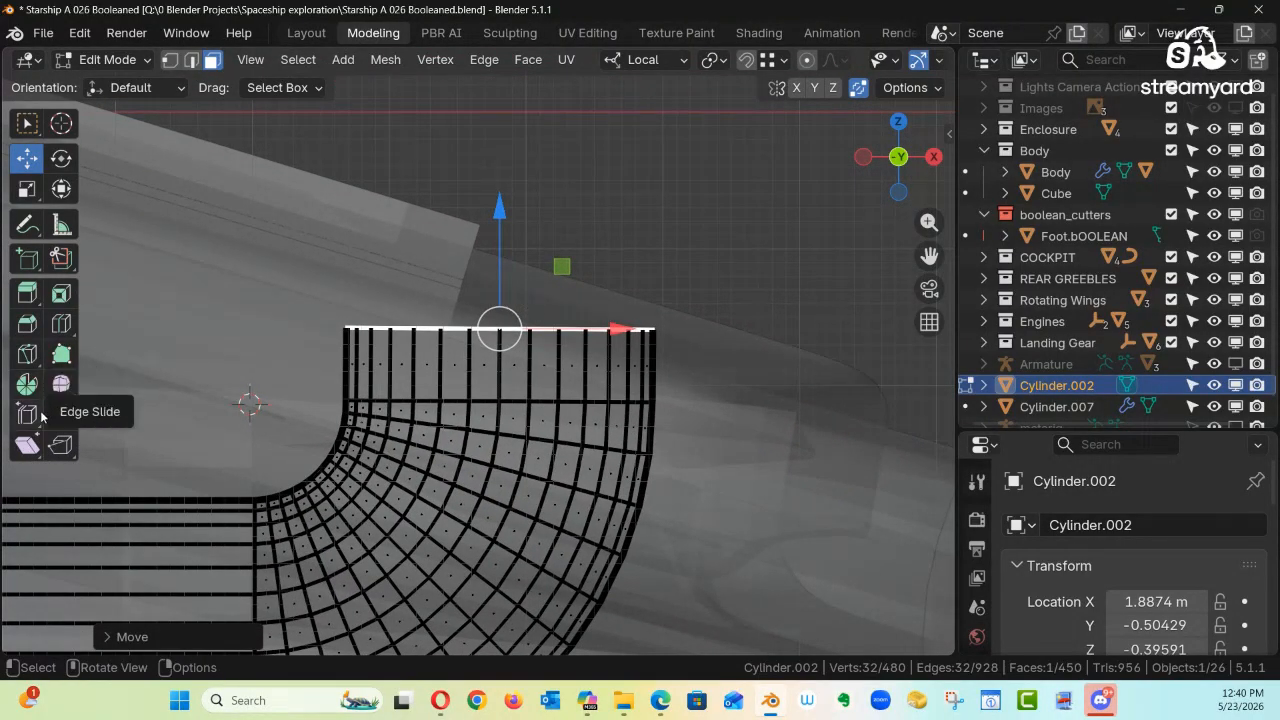
pyautogui.click(27, 445)
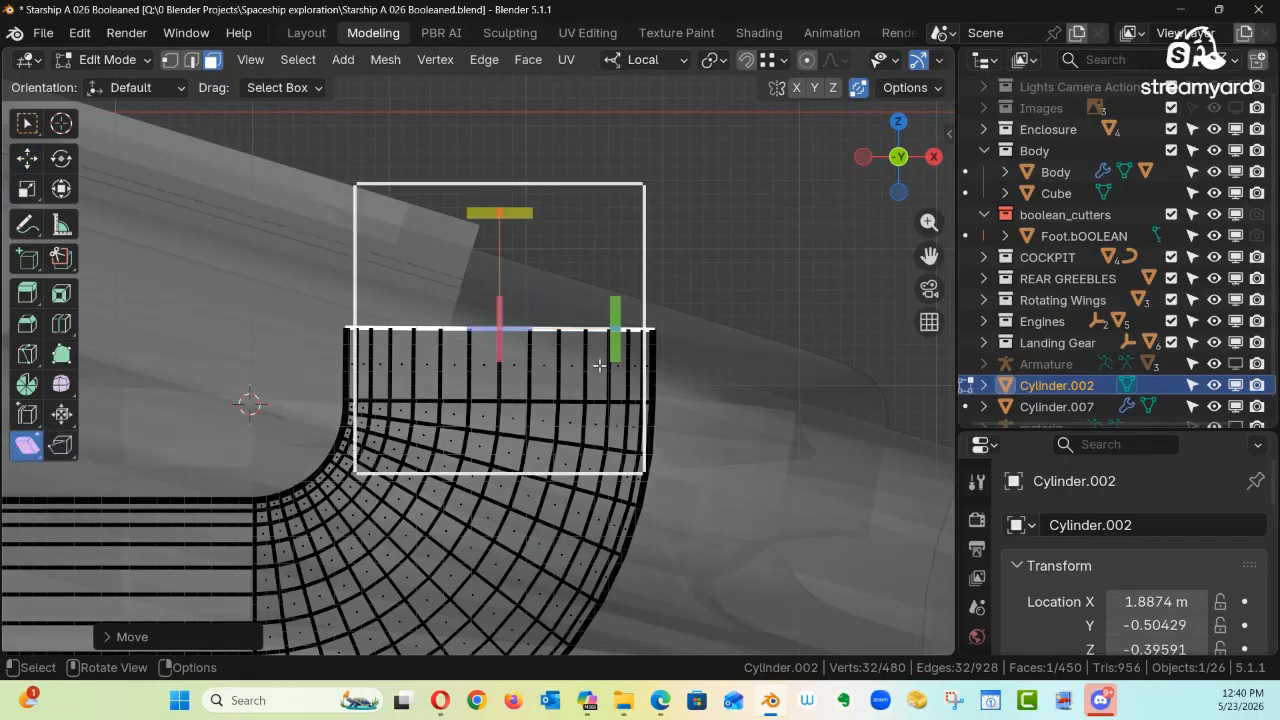
pyautogui.moveTo(613, 316); pyautogui.dragTo(602, 393)
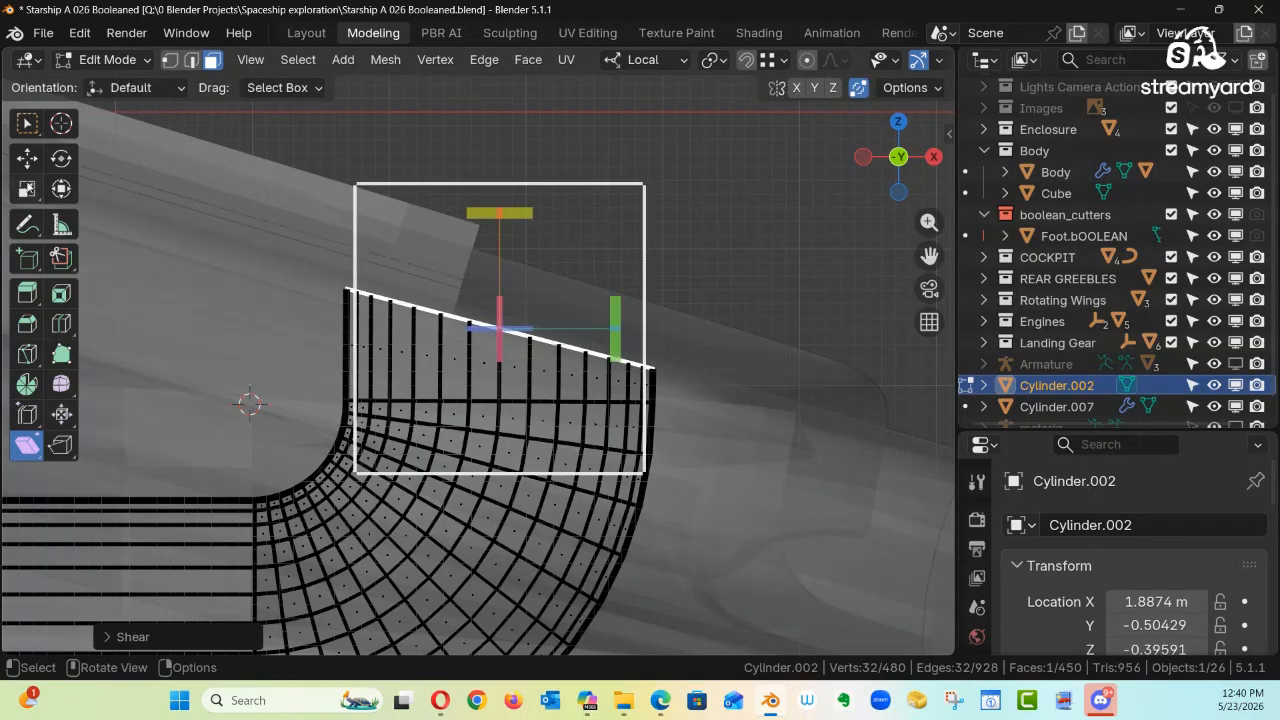
pyautogui.click(27, 166)
pyautogui.keyDown('ctrl'); pyautogui.moveTo(490, 230); pyautogui.dragTo(511, 249, button='middle'); pyautogui.keyUp('ctrl')
pyautogui.press('KP_1')
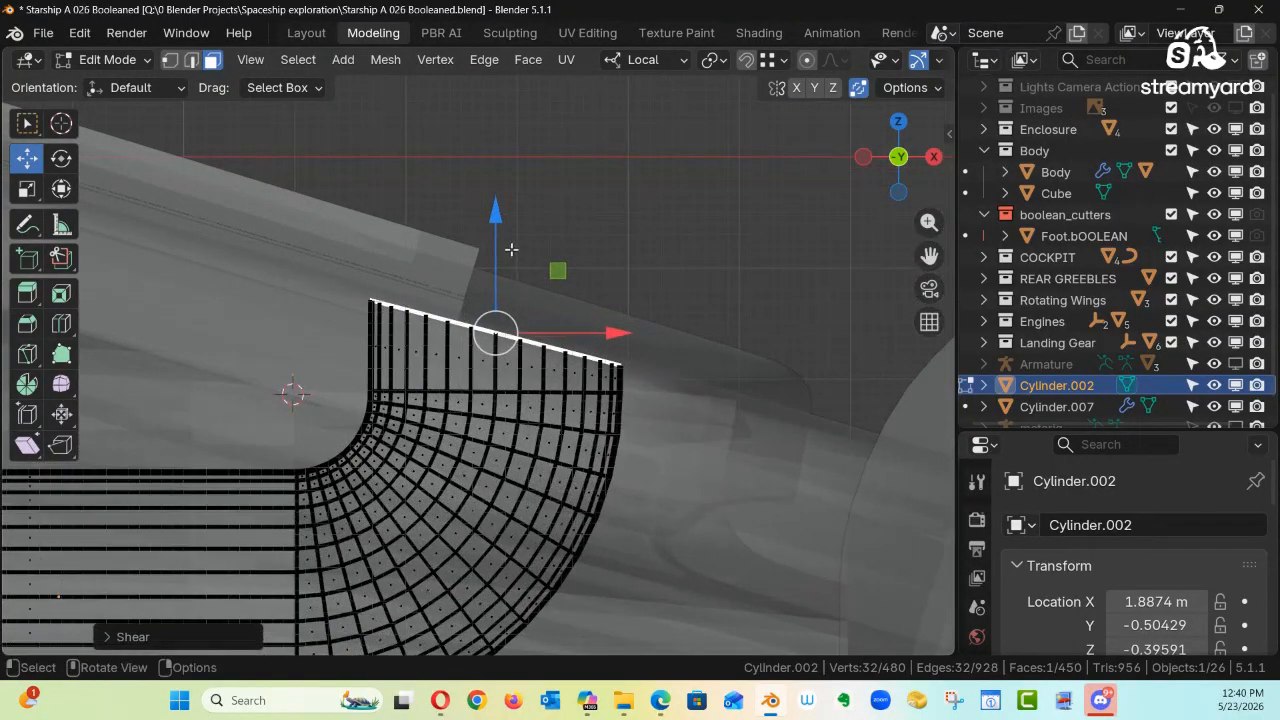
pyautogui.moveTo(498, 220); pyautogui.dragTo(511, 392)
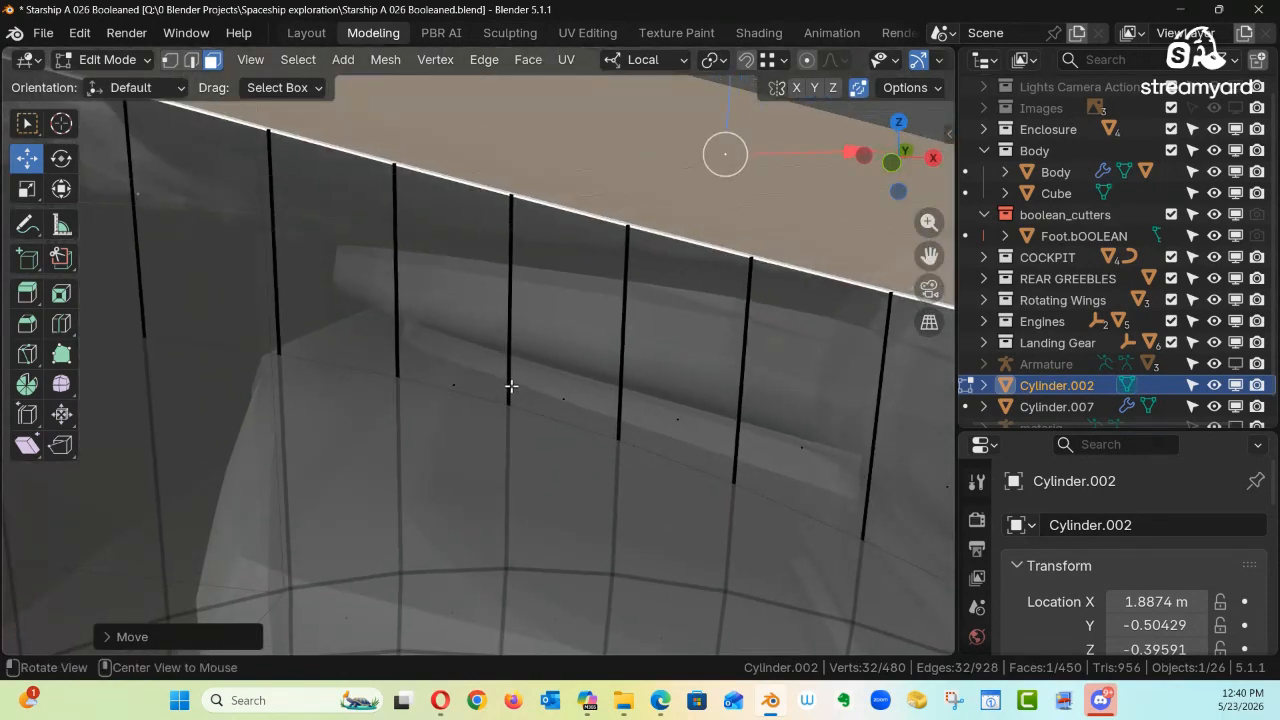
# Step: Turn off X-ray display and examine how the elbow meets the hull and the landing gear linkage
pyautogui.hotkey('alt', 'z')
pyautogui.keyDown('ctrl'); pyautogui.keyDown('alt'); pyautogui.moveTo(628, 349); pyautogui.dragTo(612, 420); pyautogui.keyUp('alt'); pyautogui.keyUp('ctrl')
pyautogui.moveTo(580, 360)
pyautogui.keyDown('ctrl'); pyautogui.keyDown('alt'); pyautogui.mouseDown()
pyautogui.moveTo(554, 423)
pyautogui.moveTo(512, 465)
pyautogui.mouseUp(); pyautogui.keyUp('alt'); pyautogui.keyUp('ctrl')
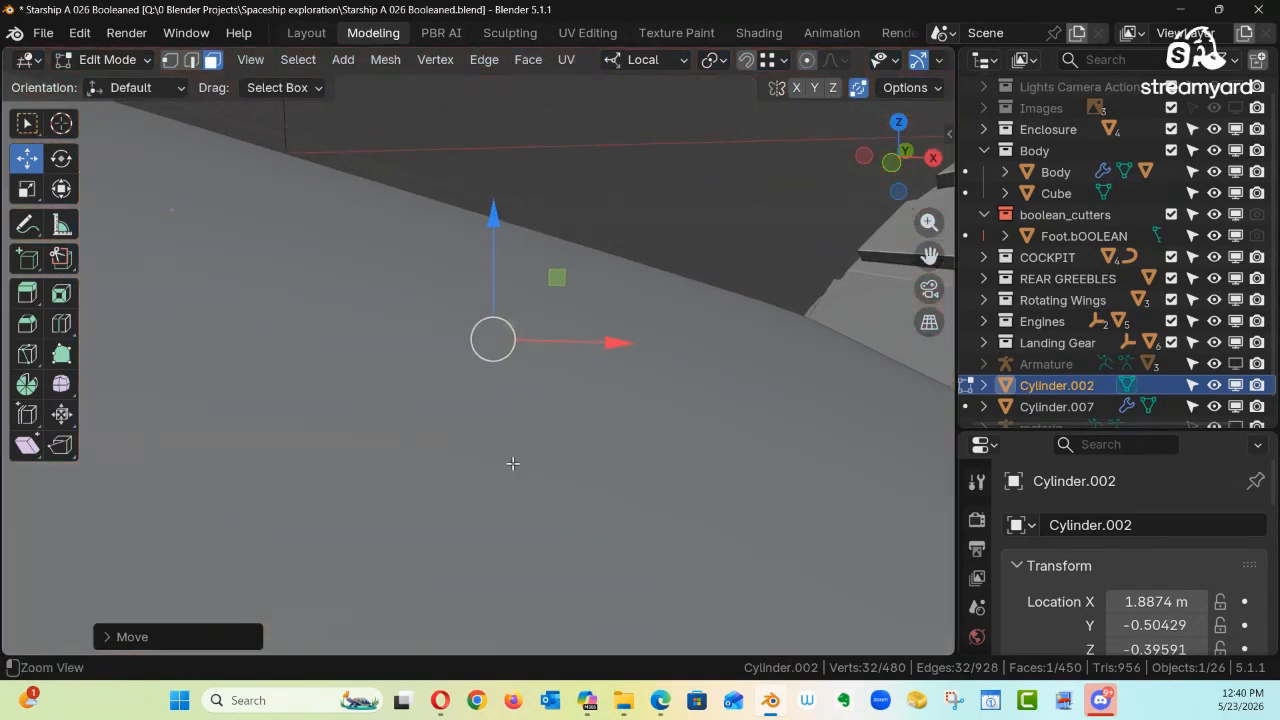
pyautogui.moveTo(512, 380)
pyautogui.keyDown('ctrl'); pyautogui.keyDown('alt'); pyautogui.mouseDown()
pyautogui.moveTo(491, 449)
pyautogui.moveTo(506, 354)
pyautogui.moveTo(600, 368)
pyautogui.moveTo(544, 427)
pyautogui.mouseUp(); pyautogui.keyUp('alt'); pyautogui.keyUp('ctrl')
pyautogui.moveTo(494, 464); pyautogui.dragTo(524, 381, button='middle')
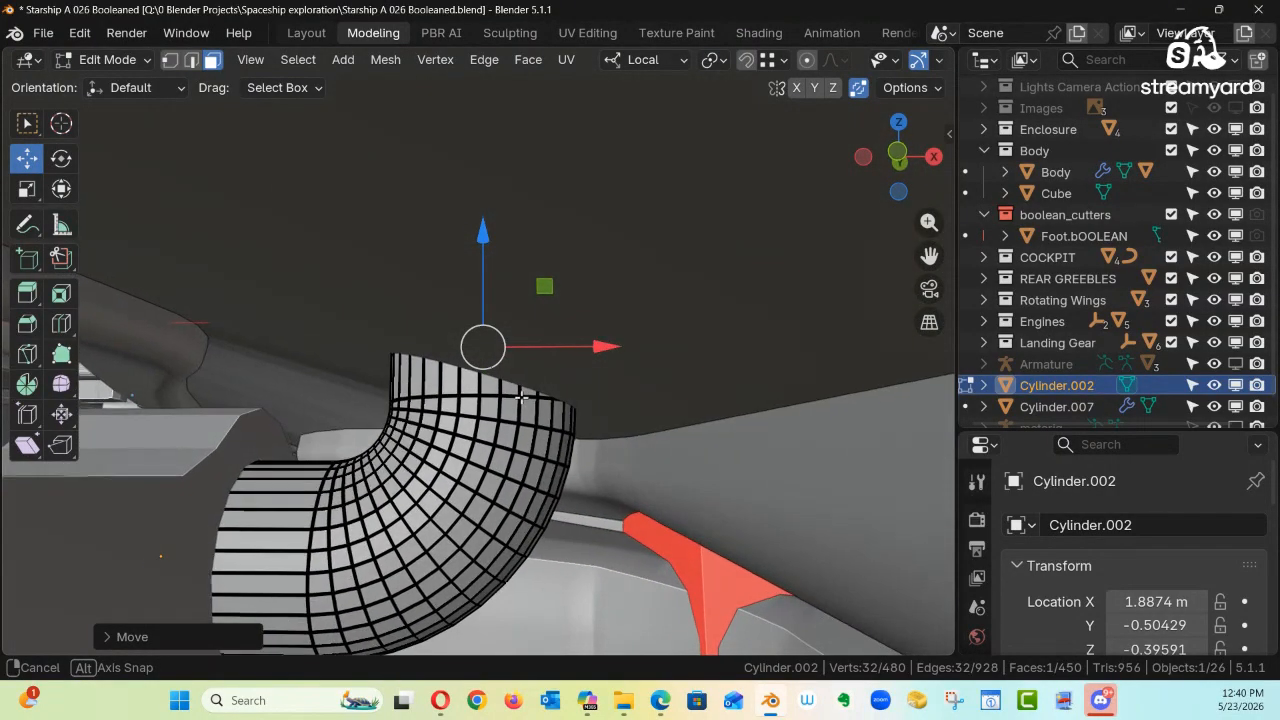
pyautogui.moveTo(521, 398); pyautogui.dragTo(561, 592, button='middle')
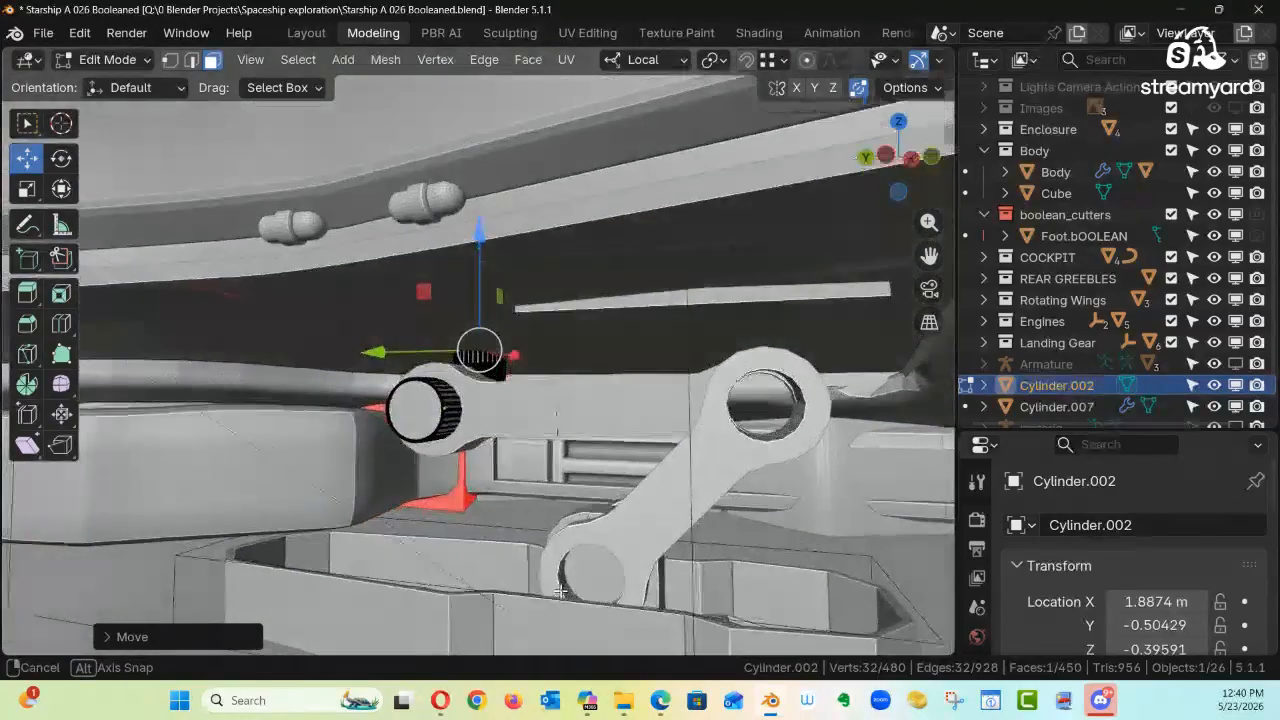
pyautogui.keyDown('ctrl'); pyautogui.keyDown('alt'); pyautogui.moveTo(438, 416); pyautogui.dragTo(446, 364); pyautogui.keyUp('alt'); pyautogui.keyUp('ctrl')
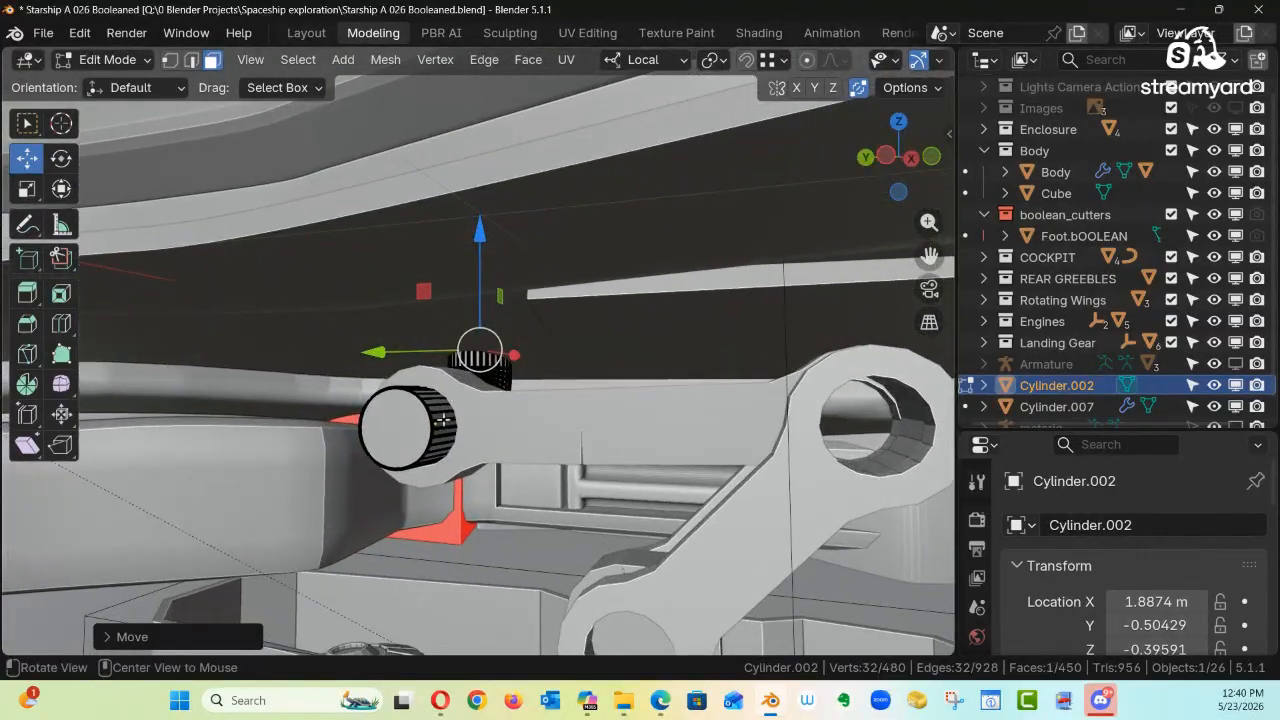
pyautogui.keyDown('alt'); pyautogui.keyDown('shift'); pyautogui.moveTo(532, 436); pyautogui.dragTo(395, 399); pyautogui.keyUp('shift'); pyautogui.keyUp('alt')
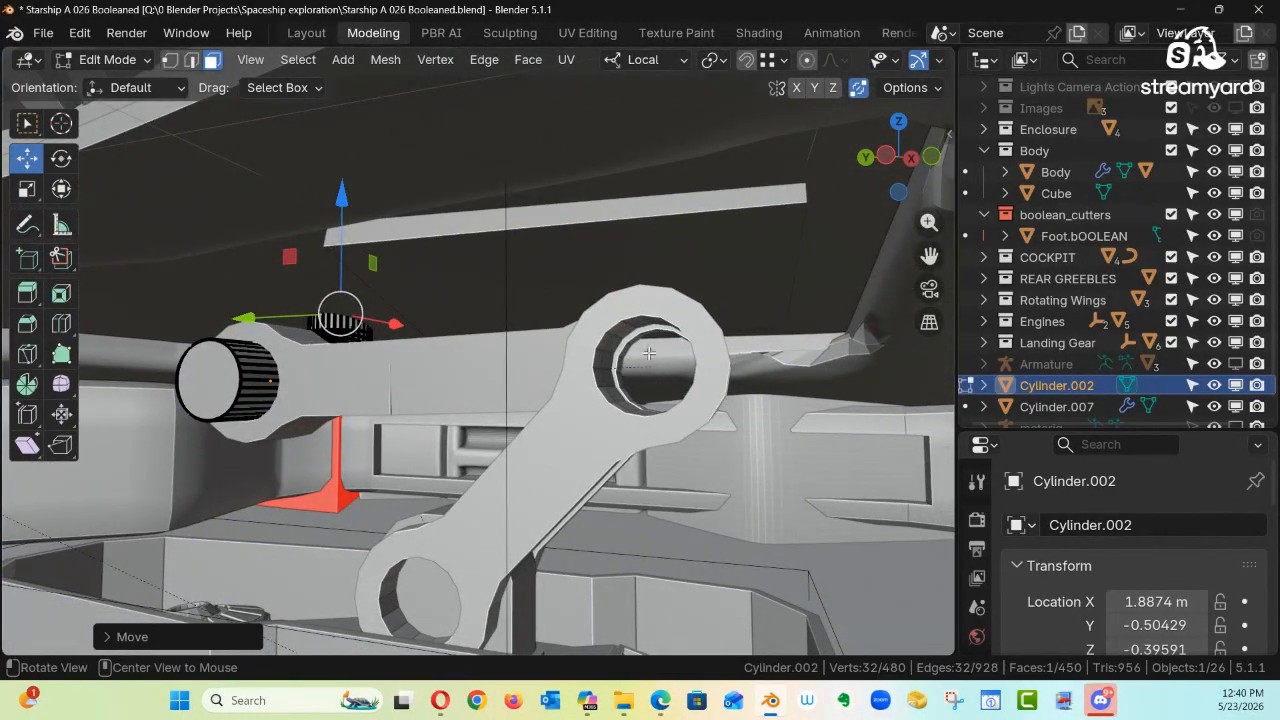
pyautogui.moveTo(650, 390); pyautogui.dragTo(574, 450, button='middle')
pyautogui.keyDown('alt'); pyautogui.moveTo(539, 405); pyautogui.dragTo(533, 487); pyautogui.keyUp('alt')
pyautogui.moveTo(533, 487); pyautogui.dragTo(498, 443, button='middle')
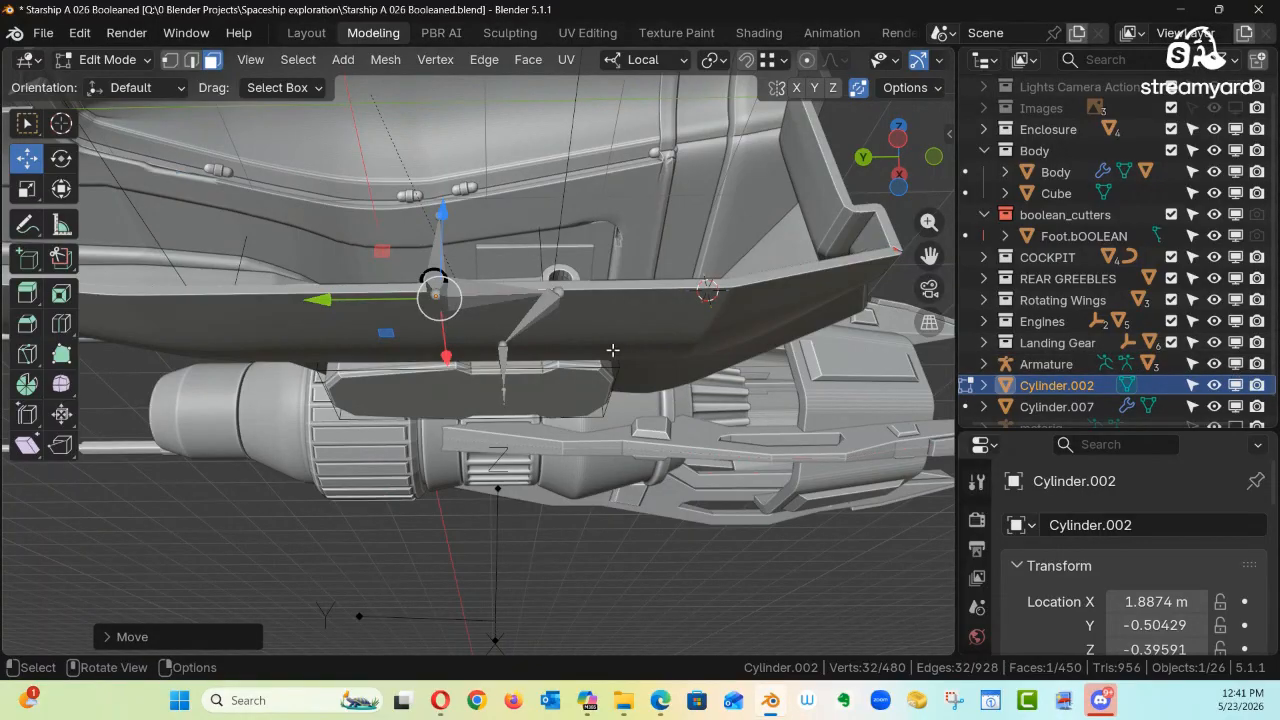
# Step: Leave Edit Mode on the elbow cylinder, select the landing gear's armature, and switch it to Pose Mode
pyautogui.hotkey('ctrl', 'Tab')
pyautogui.click(464, 350)
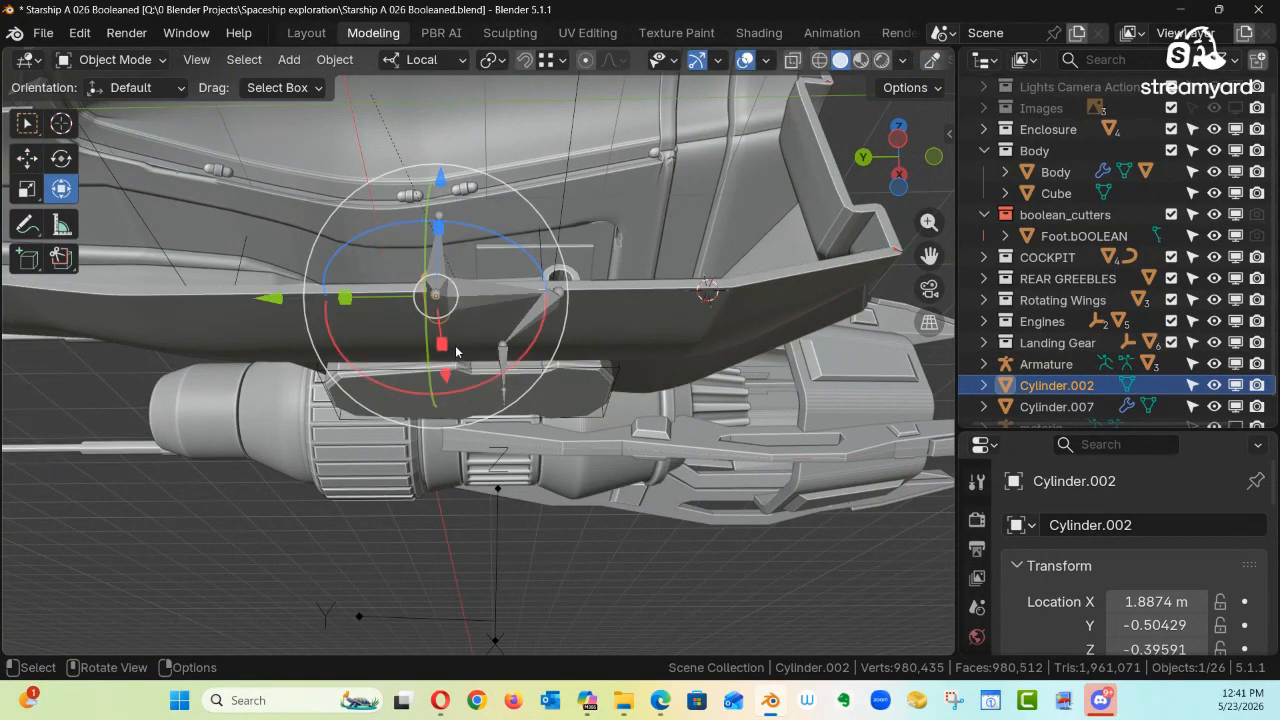
pyautogui.click(480, 265)
pyautogui.moveTo(480, 265); pyautogui.dragTo(540, 300, button='middle')
pyautogui.hotkey('ctrl', 'Tab')
pyautogui.click(540, 426)
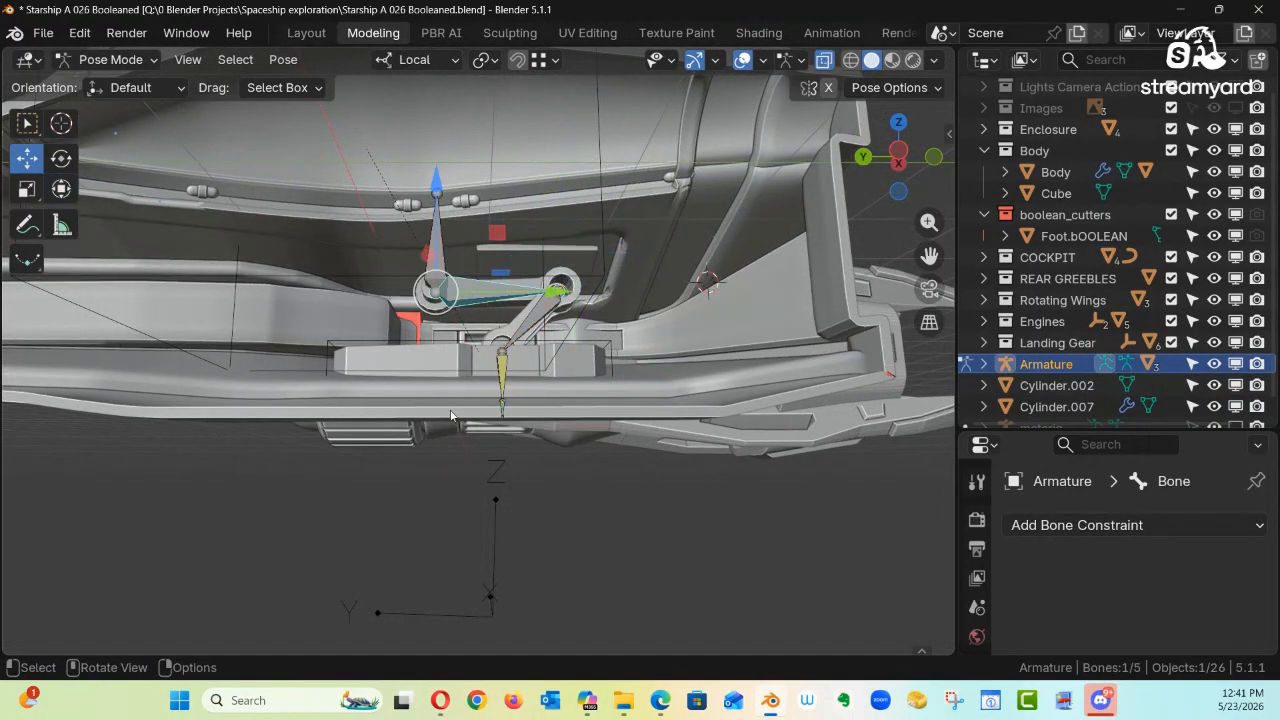
# Step: Select the foot's control bone, try moving it slightly down along its local Y axis, and undo the move
pyautogui.moveTo(511, 391); pyautogui.dragTo(745, 348, button='middle')
pyautogui.scroll(3, 745, 348)
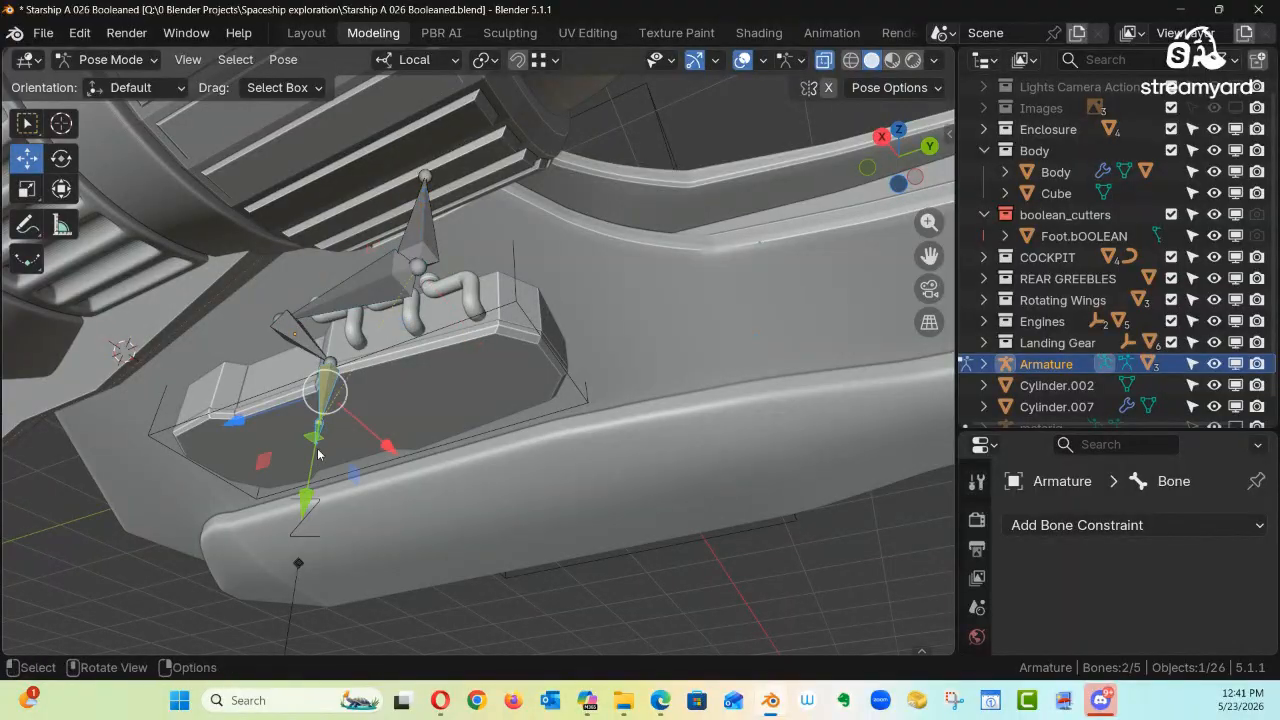
pyautogui.click(317, 438)
pyautogui.moveTo(310, 428); pyautogui.dragTo(938, 452, button='middle')
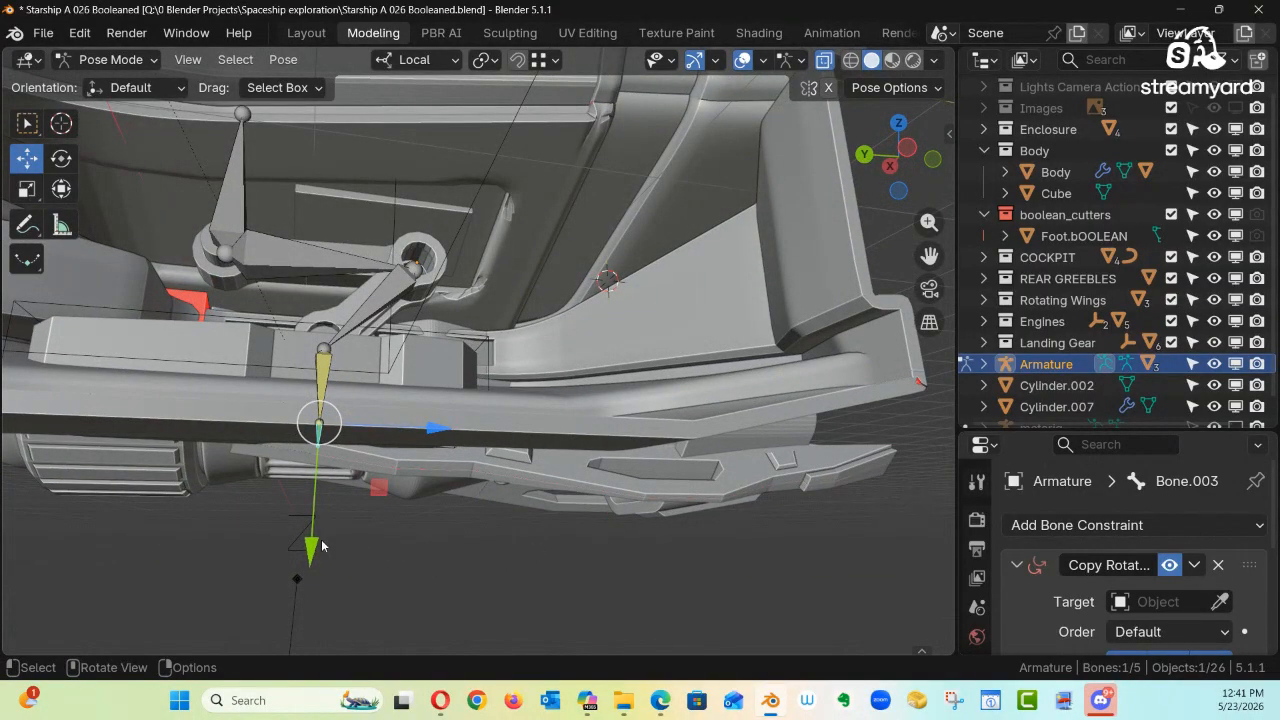
pyautogui.moveTo(305, 549)
pyautogui.mouseDown()
pyautogui.moveTo(306, 655)
pyautogui.moveTo(316, 65)
pyautogui.moveTo(310, 575)
pyautogui.moveTo(354, 500)
pyautogui.moveTo(285, 633)
pyautogui.moveTo(300, 480)
pyautogui.moveTo(214, 126)
pyautogui.moveTo(291, 581)
pyautogui.moveTo(299, 559)
pyautogui.mouseUp()
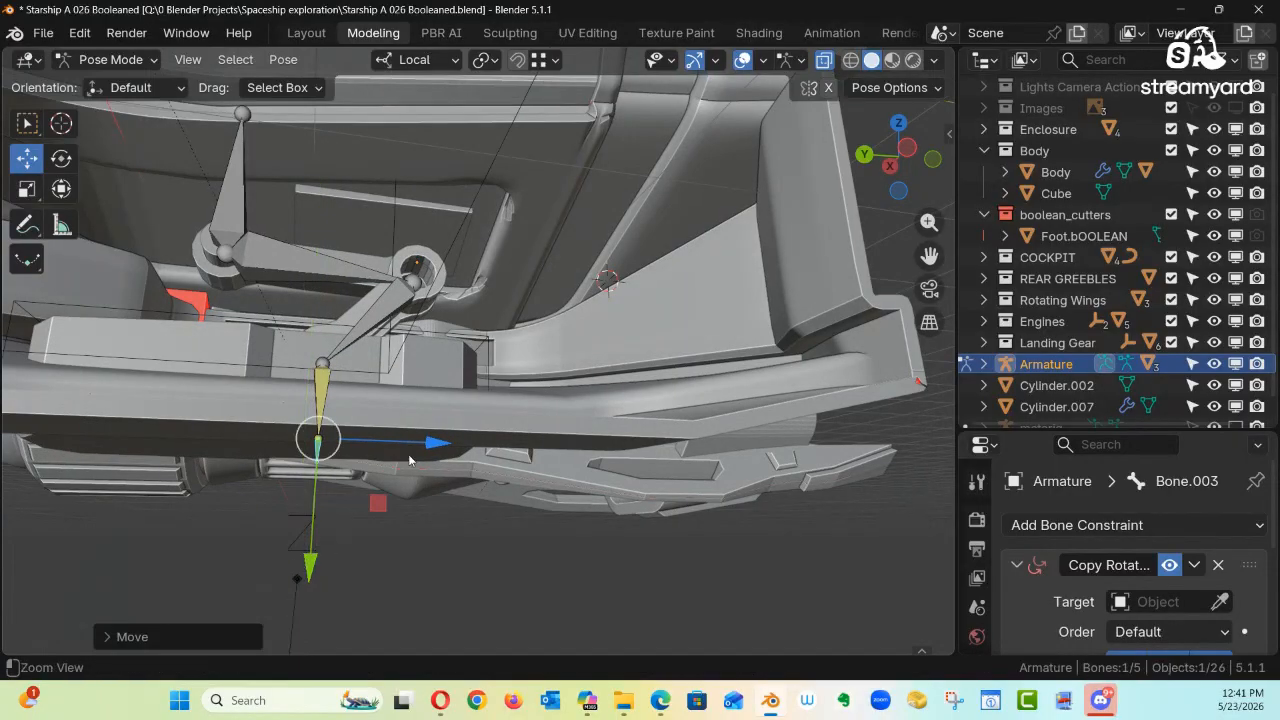
pyautogui.keyDown('ctrl'); pyautogui.moveTo(465, 401); pyautogui.dragTo(693, 406, button='middle'); pyautogui.keyUp('ctrl')
pyautogui.hotkey('ctrl', 'z')
# Step: Move the foot's control bone to lower the landing gear out of its bay, and undo the last adjustment
pyautogui.keyDown('ctrl'); pyautogui.keyDown('alt'); pyautogui.moveTo(693, 406); pyautogui.dragTo(622, 490); pyautogui.keyUp('alt'); pyautogui.keyUp('ctrl')
pyautogui.keyDown('ctrl'); pyautogui.keyDown('alt'); pyautogui.moveTo(606, 418); pyautogui.dragTo(580, 532); pyautogui.keyUp('alt'); pyautogui.keyUp('ctrl')
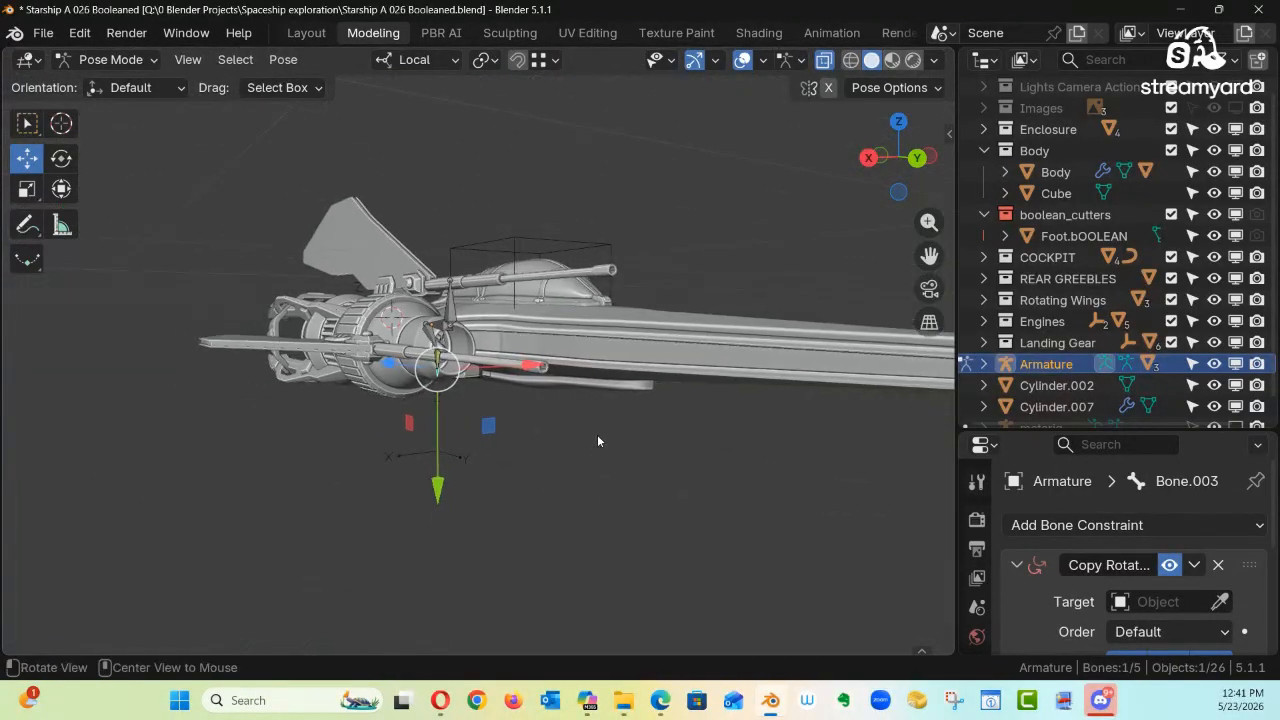
pyautogui.keyDown('alt'); pyautogui.moveTo(597, 440); pyautogui.dragTo(430, 425); pyautogui.keyUp('alt')
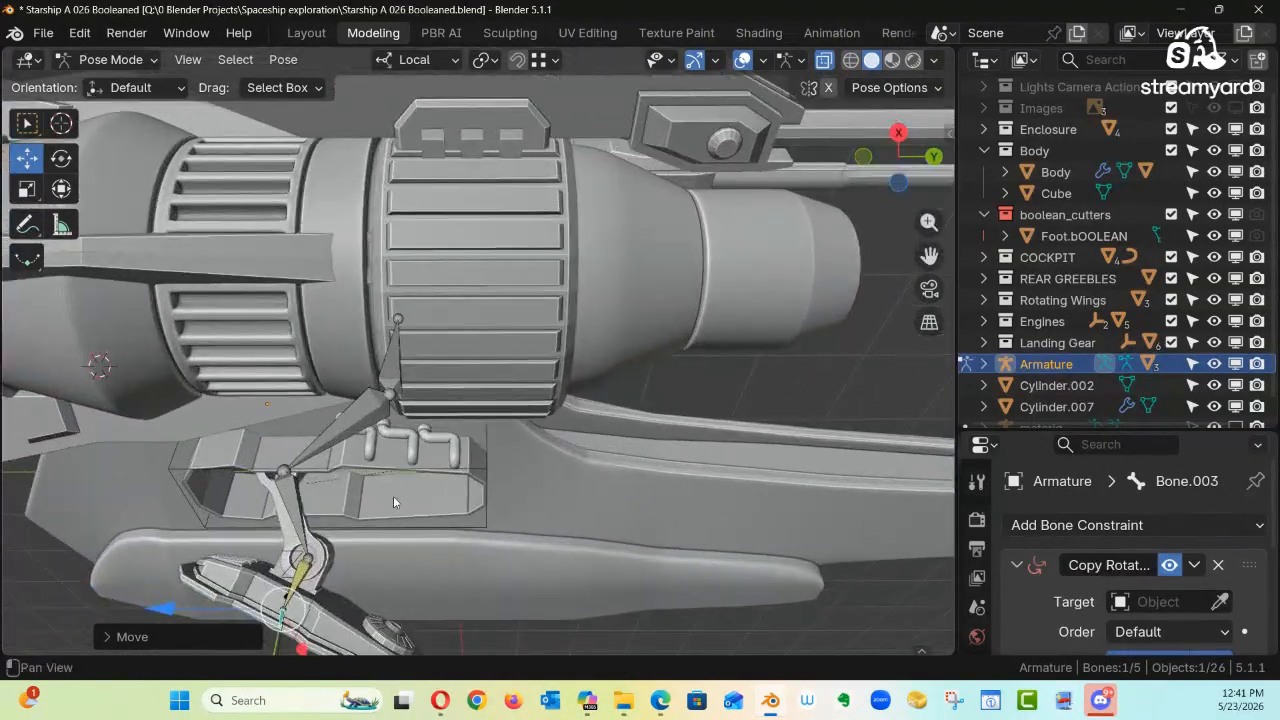
pyautogui.keyDown('alt'); pyautogui.keyDown('shift'); pyautogui.moveTo(393, 496); pyautogui.dragTo(276, 362); pyautogui.keyUp('shift'); pyautogui.keyUp('alt')
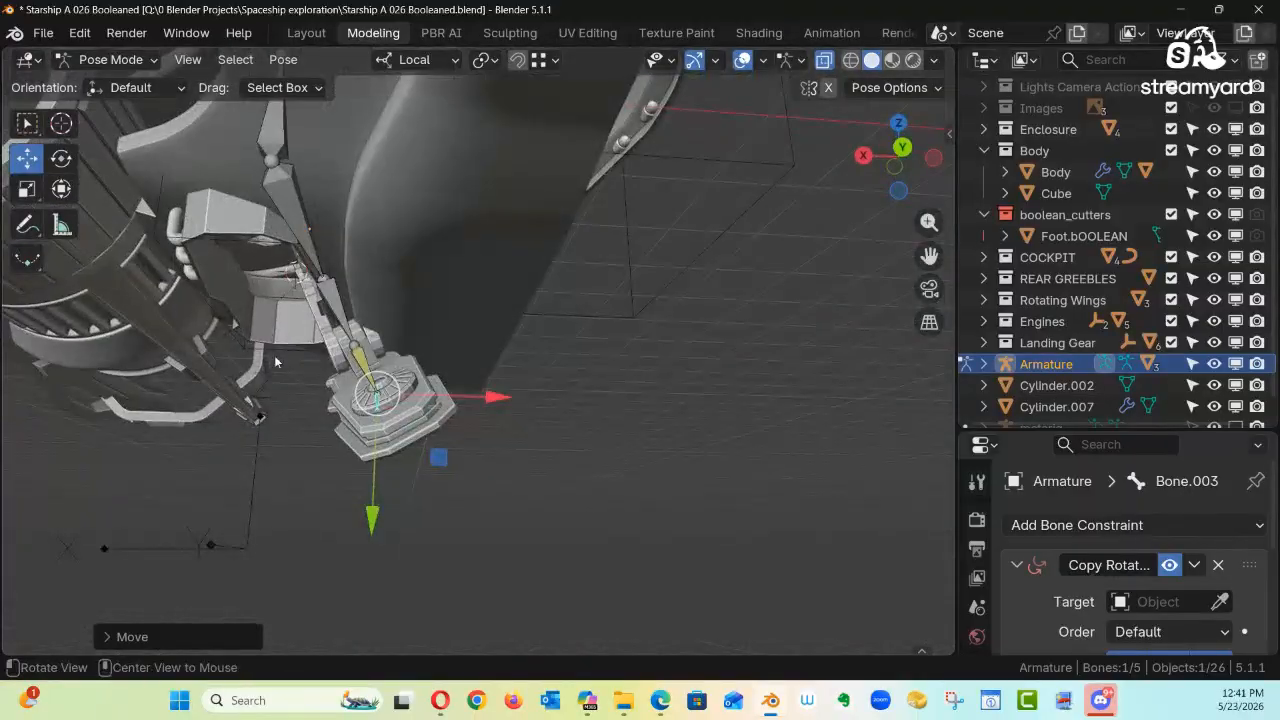
pyautogui.hotkey('ctrl', 'z')
# Step: Rotate the lower leg bone that carries the IK constraint, and deselect all bones
pyautogui.moveTo(268, 421); pyautogui.dragTo(154, 453)
pyautogui.moveTo(280, 443)
pyautogui.keyDown('alt'); pyautogui.mouseDown()
pyautogui.moveTo(231, 453)
pyautogui.moveTo(257, 441)
pyautogui.mouseUp(); pyautogui.keyUp('alt')
pyautogui.click(257, 441)
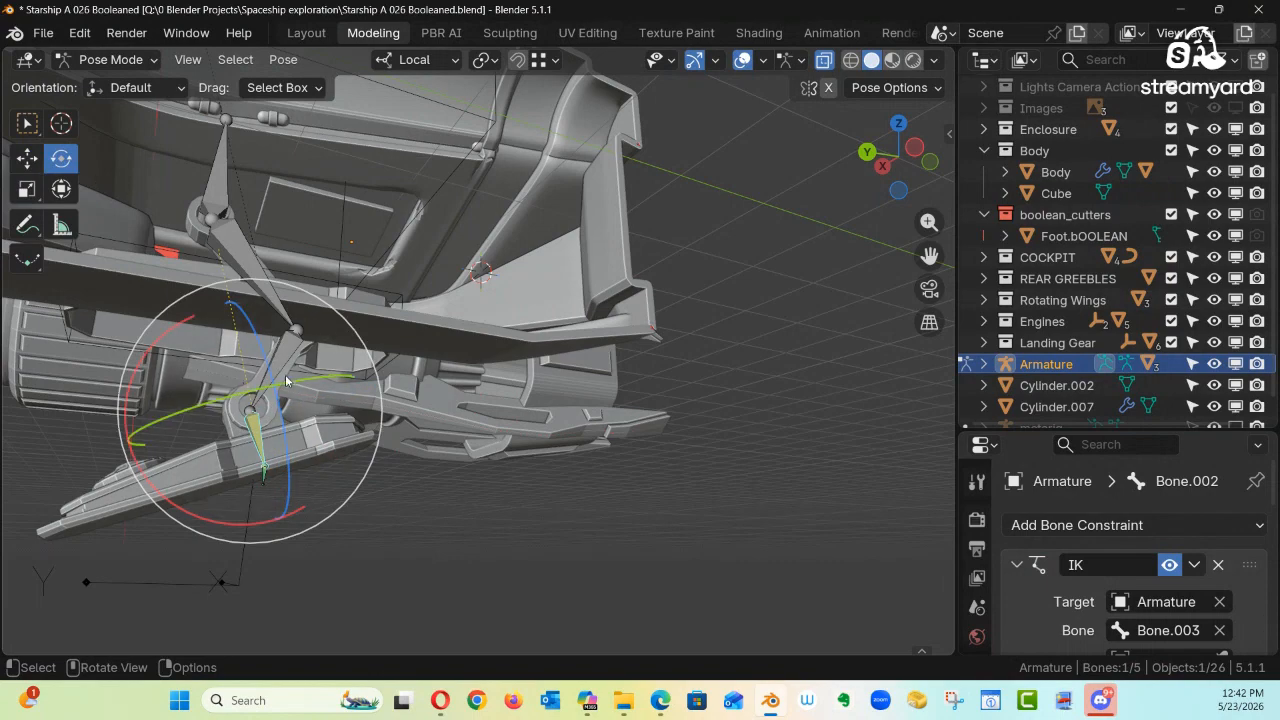
pyautogui.moveTo(160, 493); pyautogui.dragTo(160, 385)
pyautogui.moveTo(160, 385); pyautogui.dragTo(367, 425, button='middle')
pyautogui.click(332, 410)
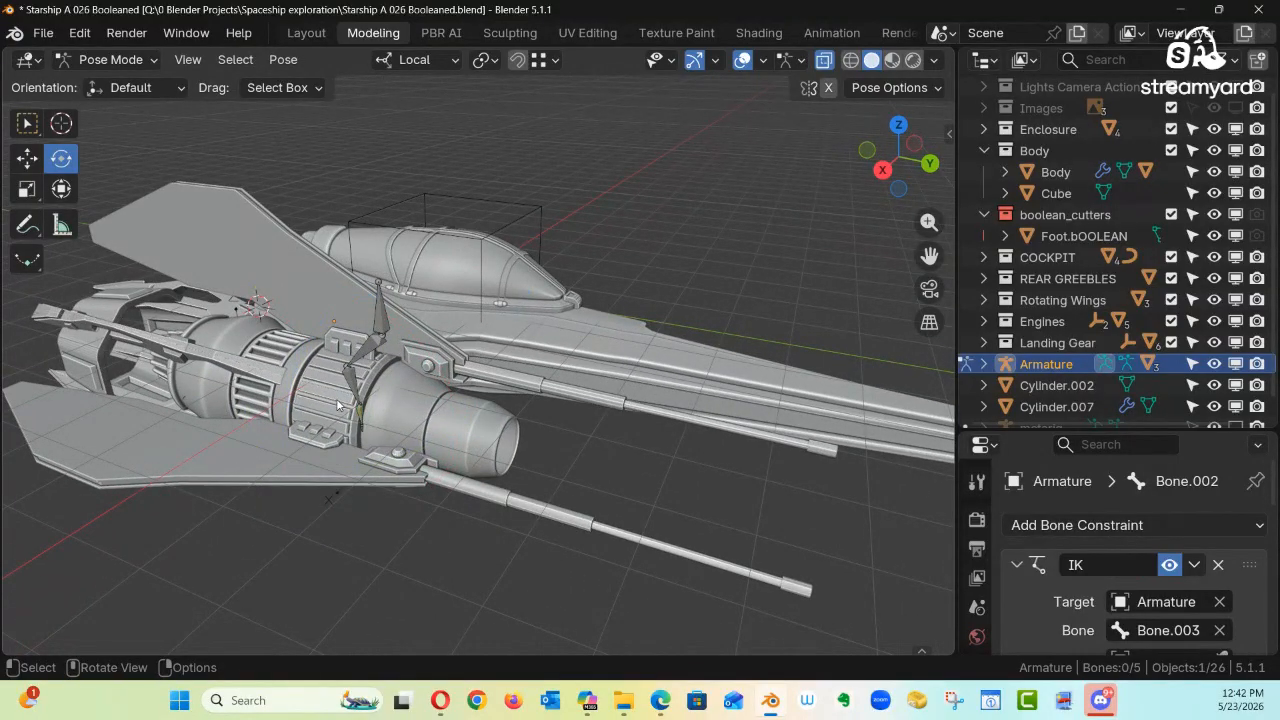
# Step: Return to Object Mode, select the ribbed ring around the engine, and reveal it in the scene hierarchy
pyautogui.hotkey('ctrl', 'Tab')
pyautogui.click(255, 422)
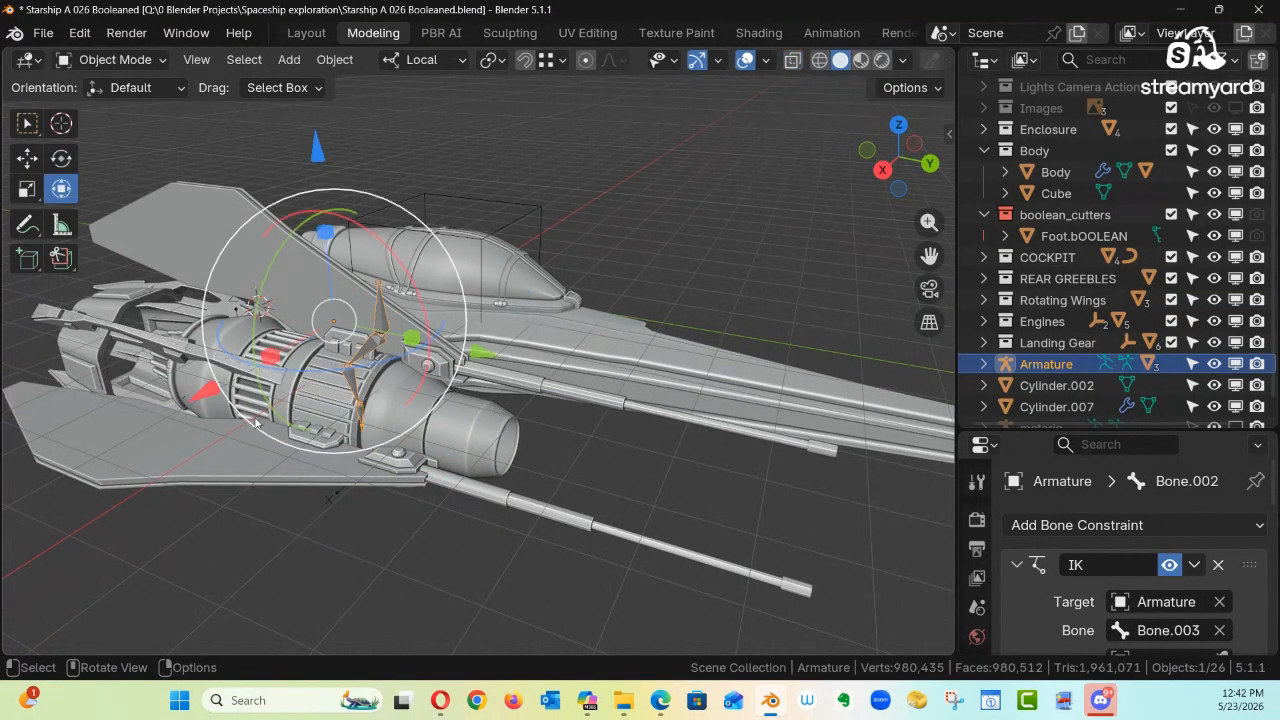
pyautogui.click(336, 404)
pyautogui.scroll(6, 422, 315)
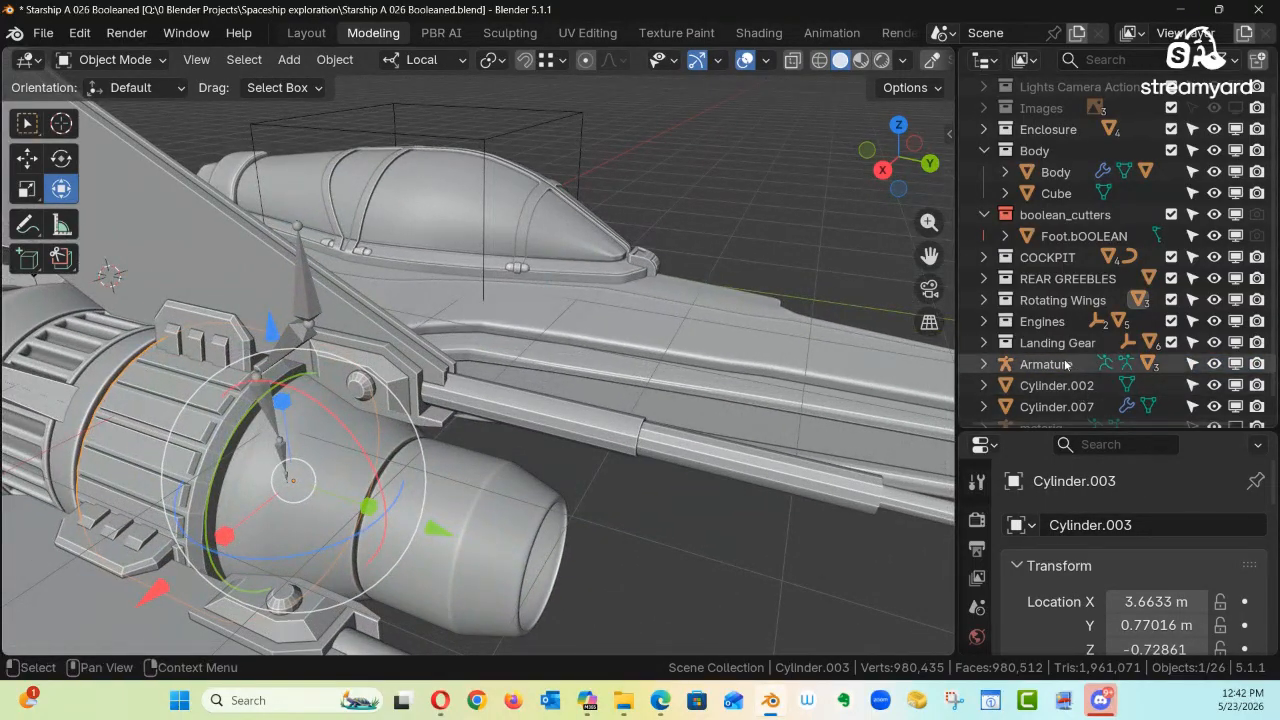
pyautogui.press('.')
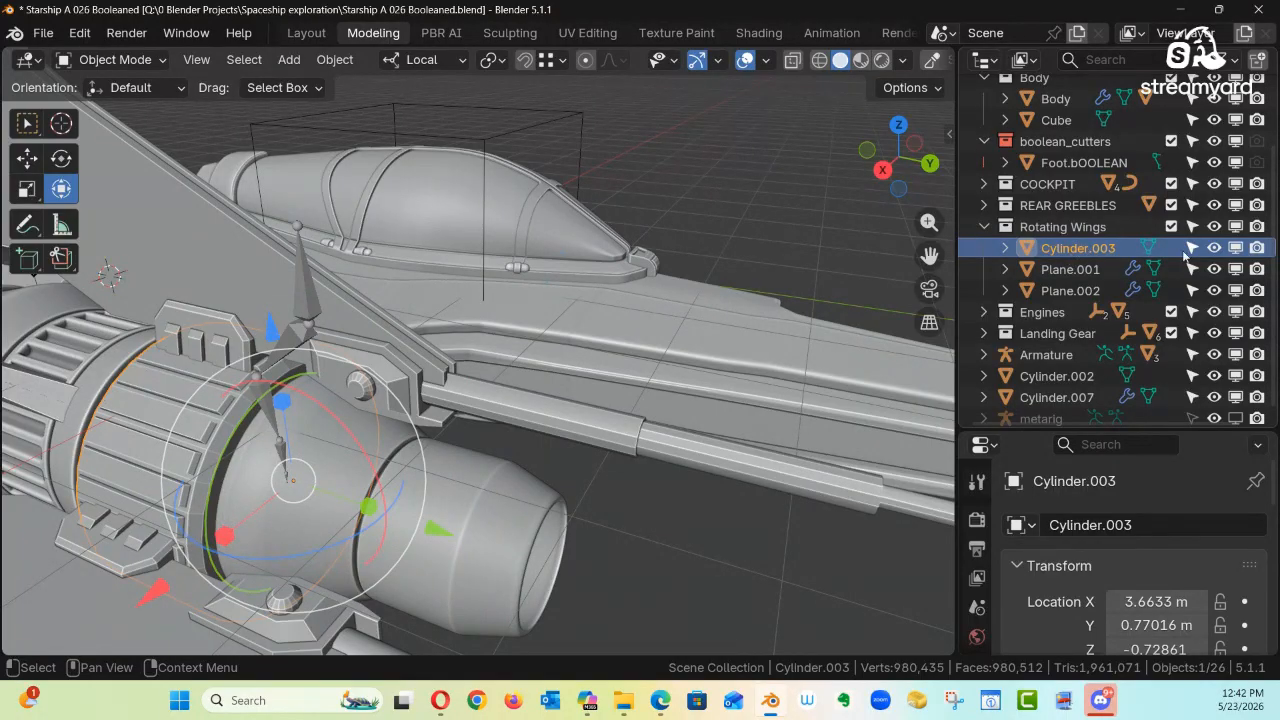
# Step: Toggle the Rotating Wings collection's viewport visibility off and on to check which parts it contains, leaving it shown
pyautogui.click(1236, 227)
pyautogui.click(1236, 227)
pyautogui.click(1236, 227)
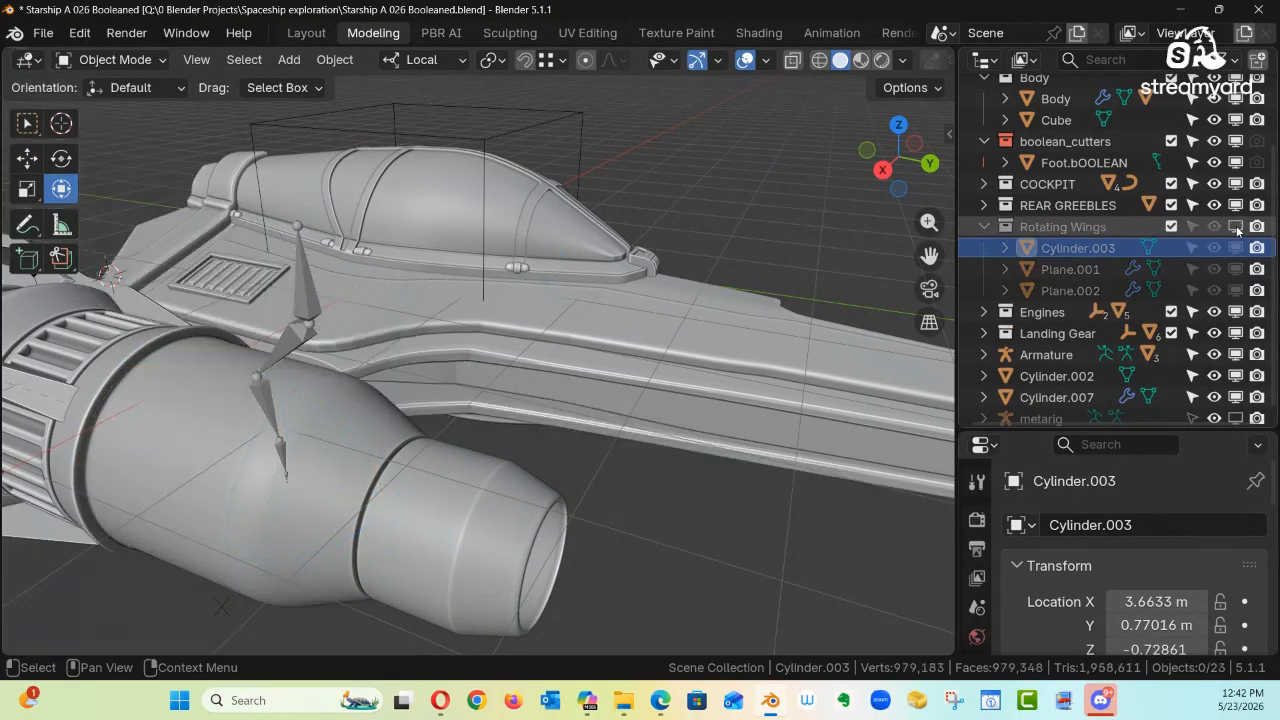
pyautogui.click(1236, 227)
pyautogui.click(1236, 227)
pyautogui.click(1236, 227)
pyautogui.click(1236, 227)
pyautogui.click(1236, 227)
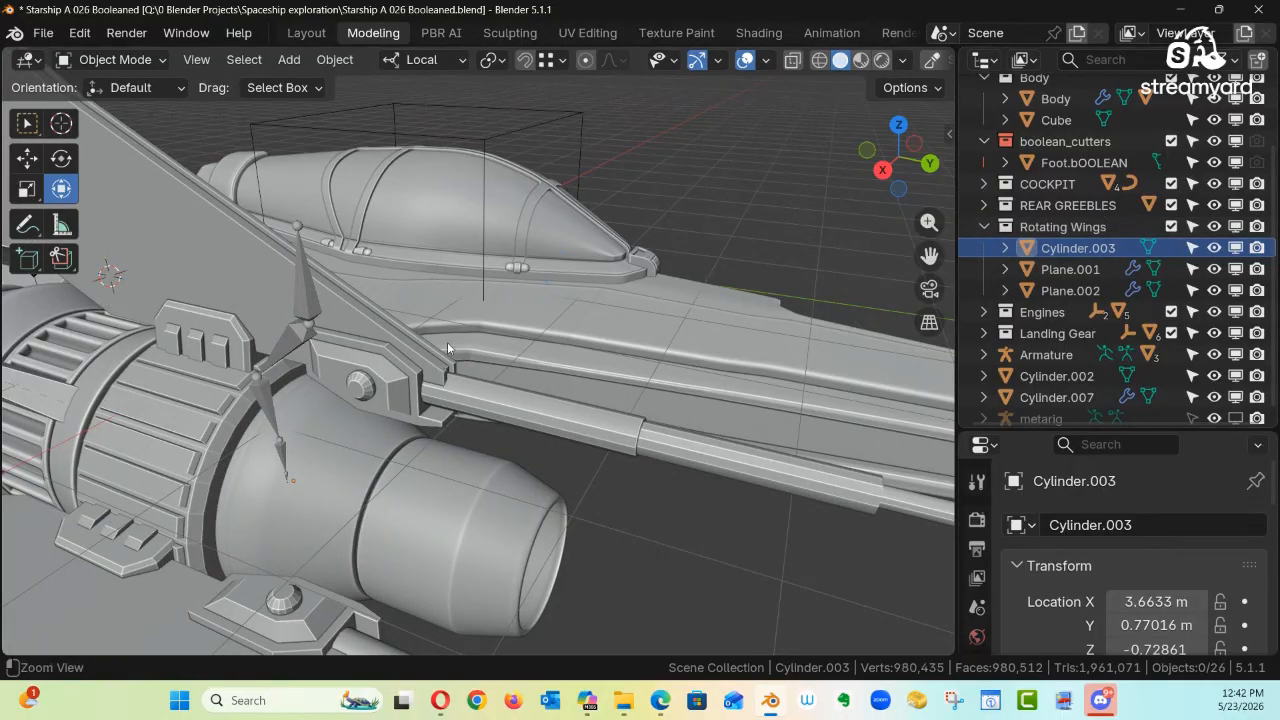
# Step: Select the ribbed engine ring and try rotating it about its local Y axis
pyautogui.moveTo(447, 342); pyautogui.dragTo(506, 251, button='middle')
pyautogui.scroll(5, 409, 296)
pyautogui.click(387, 337)
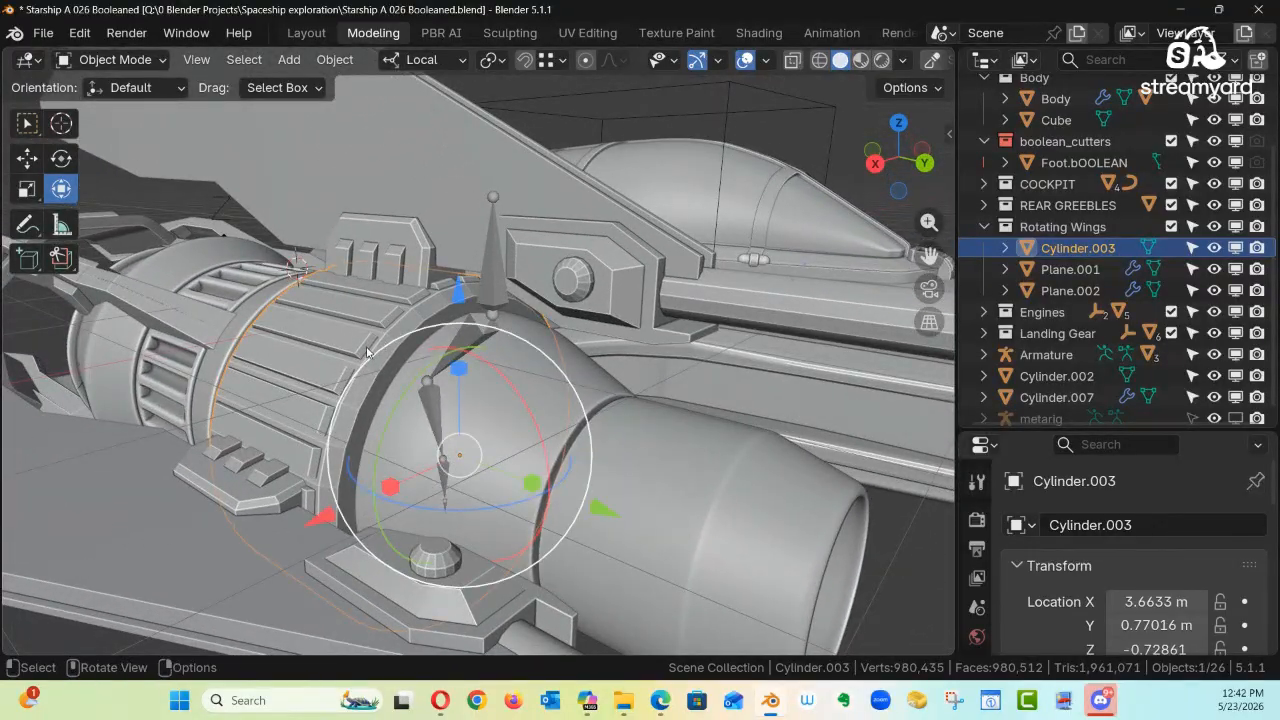
pyautogui.moveTo(398, 322)
pyautogui.mouseDown(button='middle')
pyautogui.moveTo(449, 316)
pyautogui.moveTo(527, 351)
pyautogui.moveTo(402, 306)
pyautogui.mouseUp(button='middle')
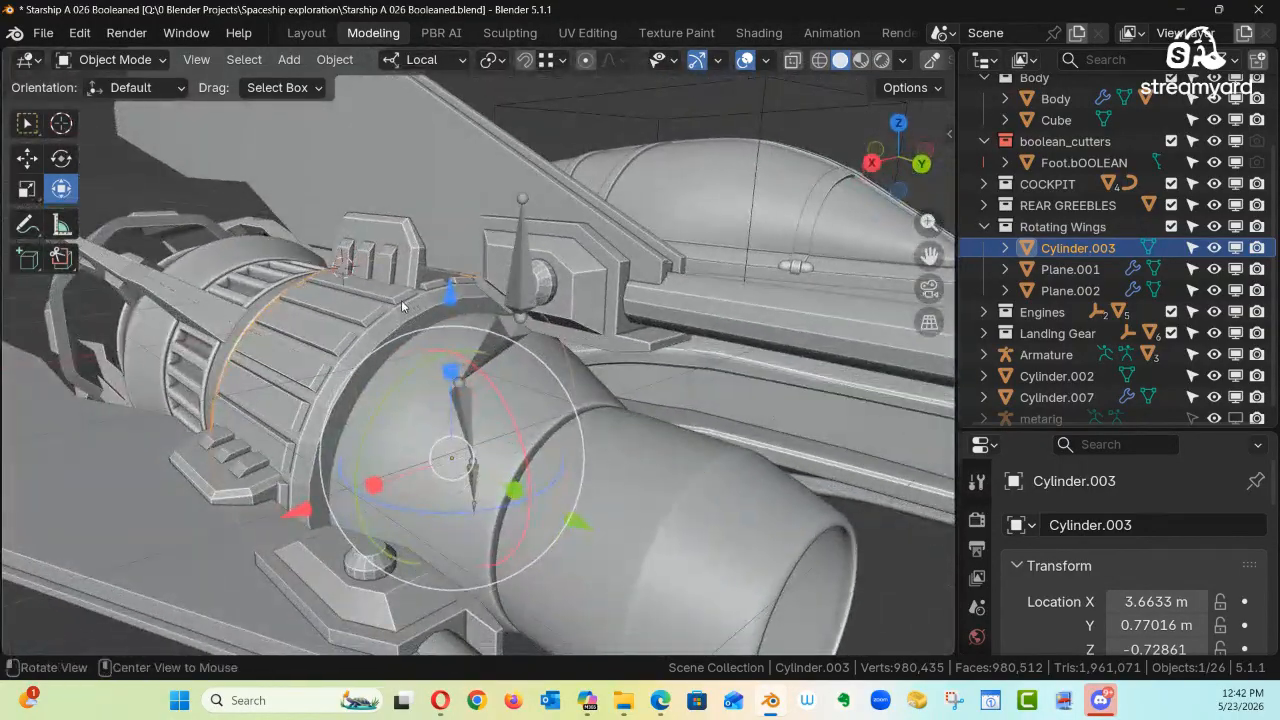
pyautogui.moveTo(366, 373); pyautogui.dragTo(374, 388, button='middle')
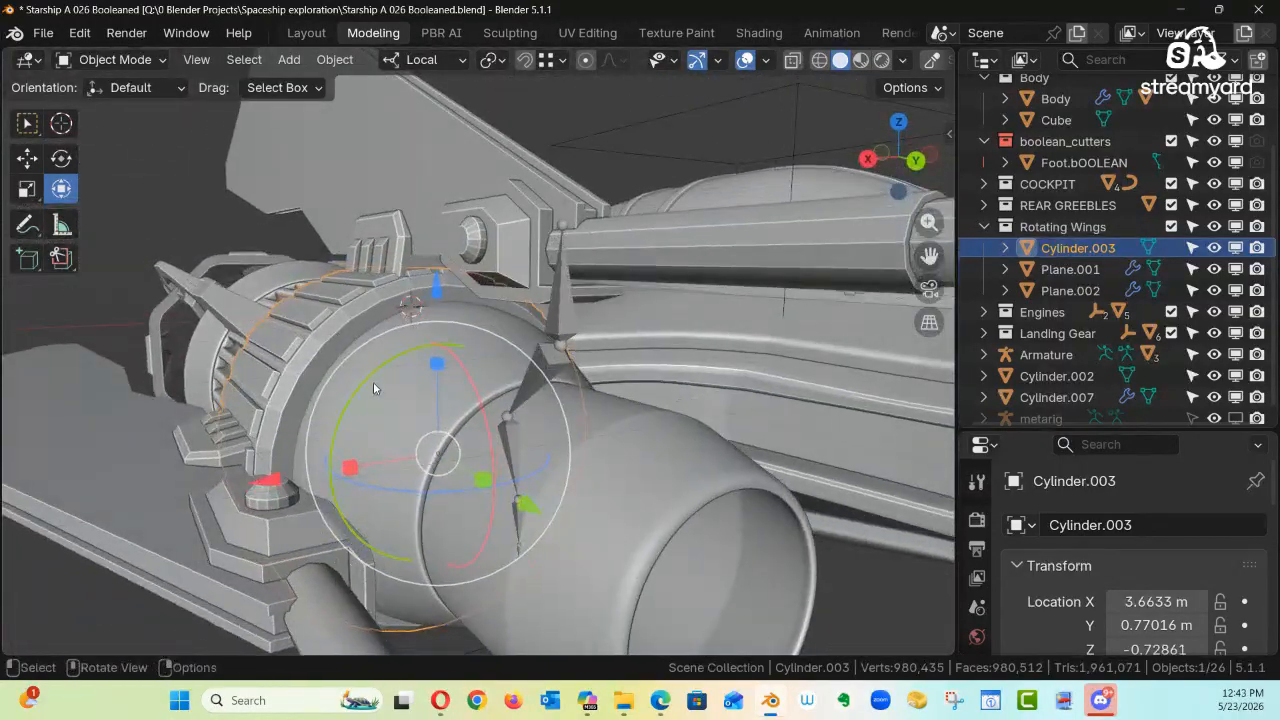
pyautogui.moveTo(371, 377)
pyautogui.mouseDown()
pyautogui.moveTo(360, 392)
pyautogui.moveTo(371, 388)
pyautogui.mouseUp()
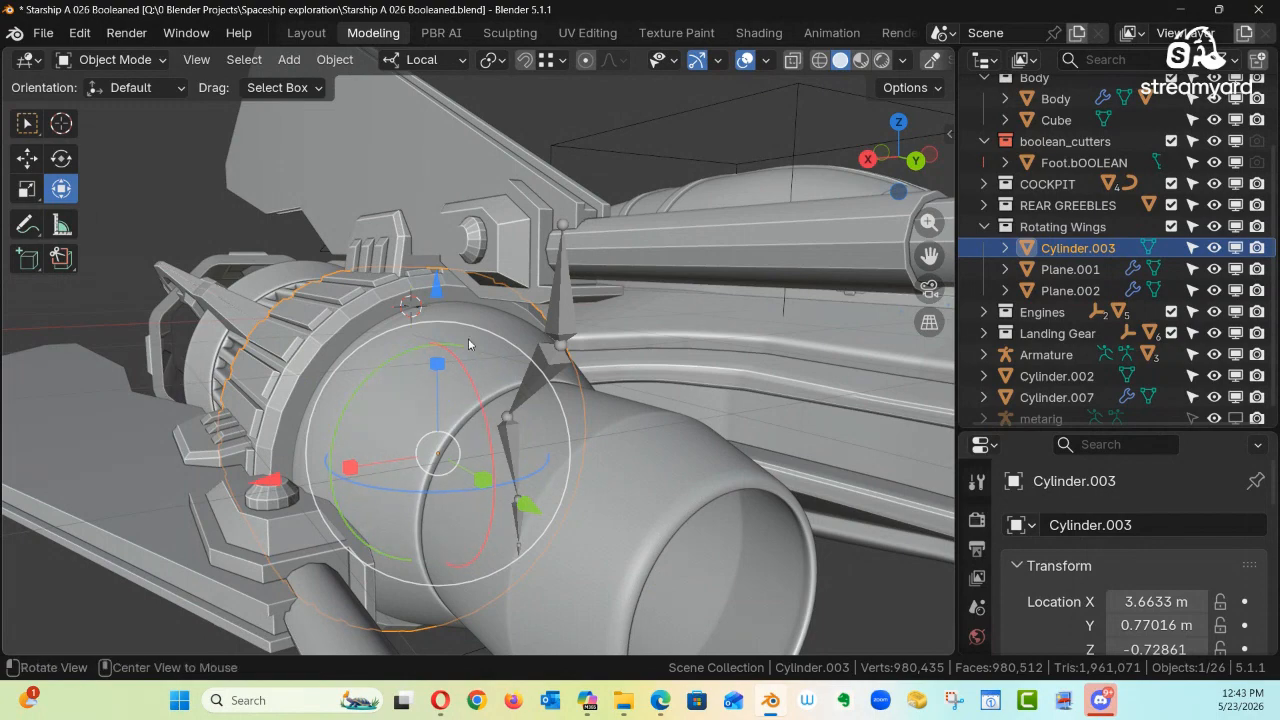
# Step: Try the ring's local Y rotation again from another viewing angle, and deselect everything
pyautogui.moveTo(468, 338); pyautogui.dragTo(470, 340, button='middle')
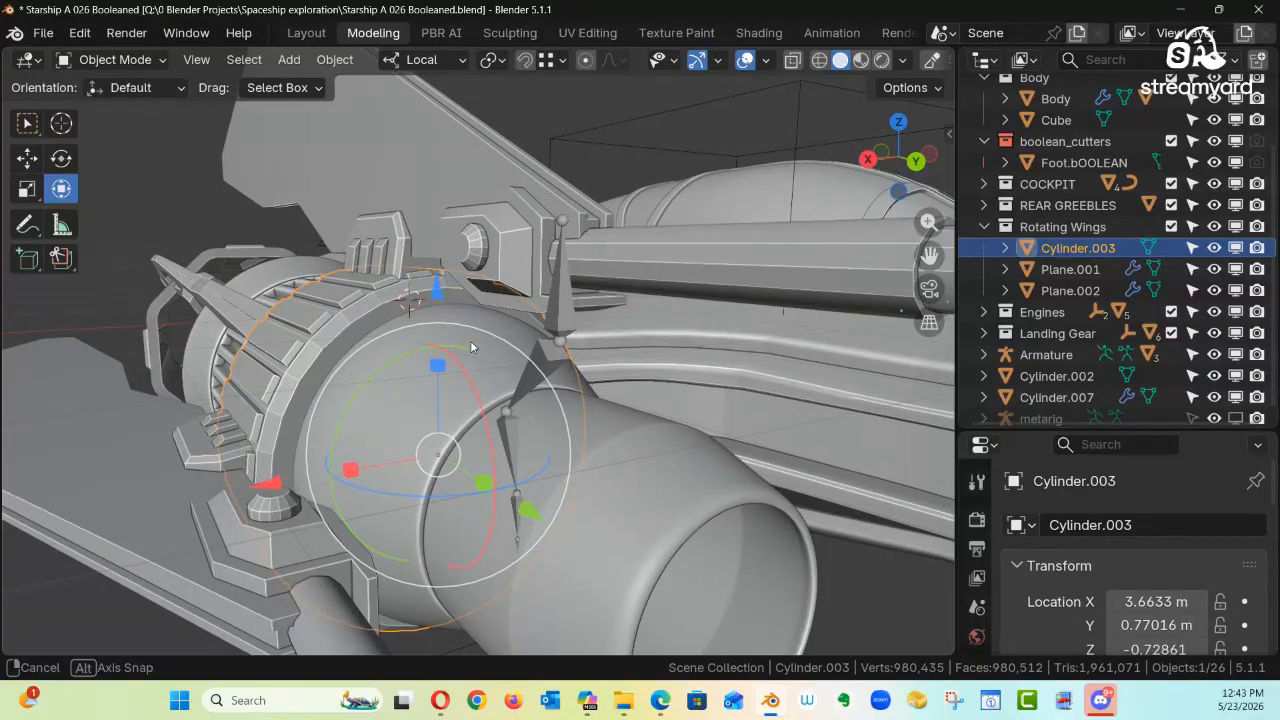
pyautogui.moveTo(470, 340); pyautogui.dragTo(530, 360, button='middle')
pyautogui.moveTo(378, 332); pyautogui.dragTo(366, 325, button='middle')
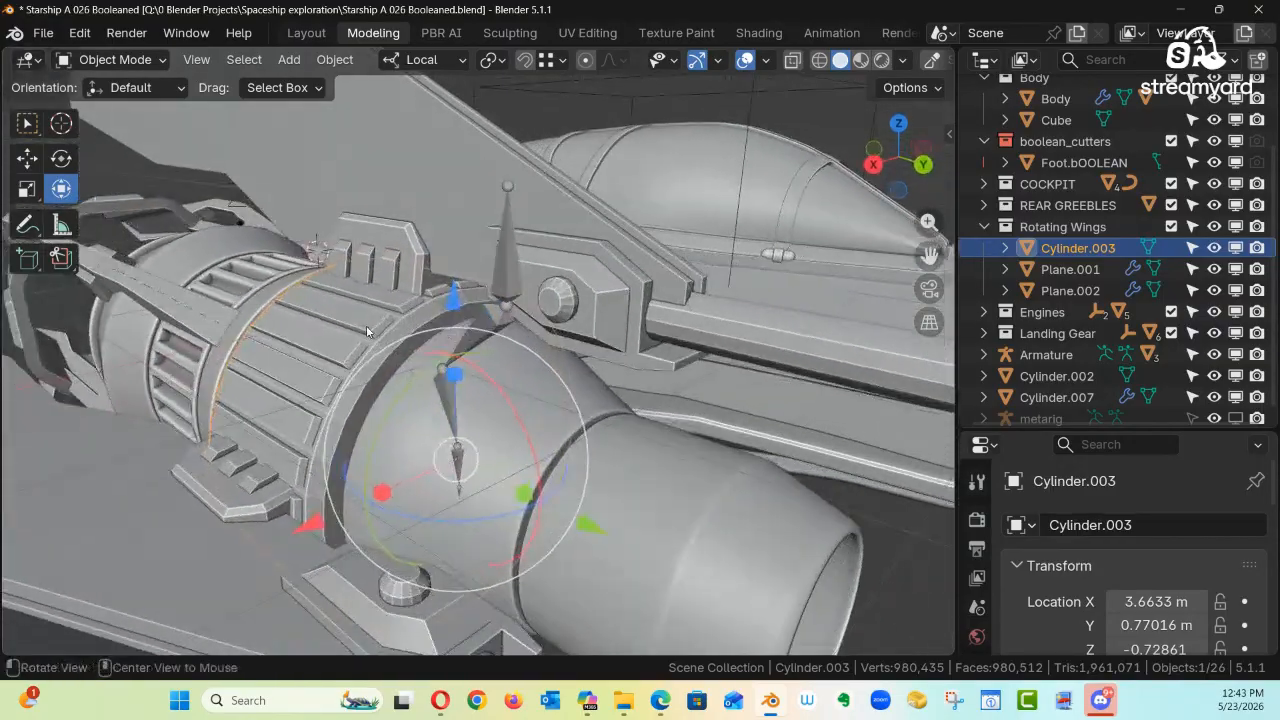
pyautogui.moveTo(411, 384)
pyautogui.mouseDown()
pyautogui.moveTo(433, 376)
pyautogui.moveTo(412, 394)
pyautogui.moveTo(417, 383)
pyautogui.mouseUp()
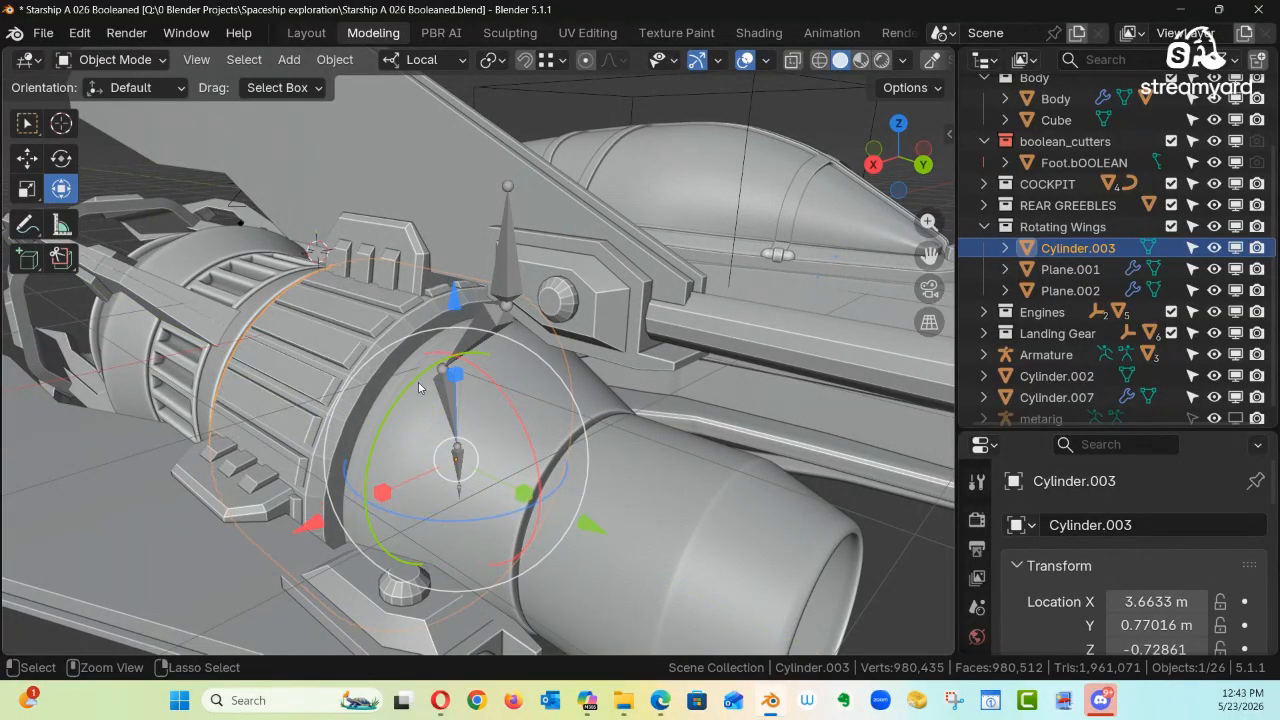
pyautogui.moveTo(350, 351); pyautogui.dragTo(454, 262, button='middle')
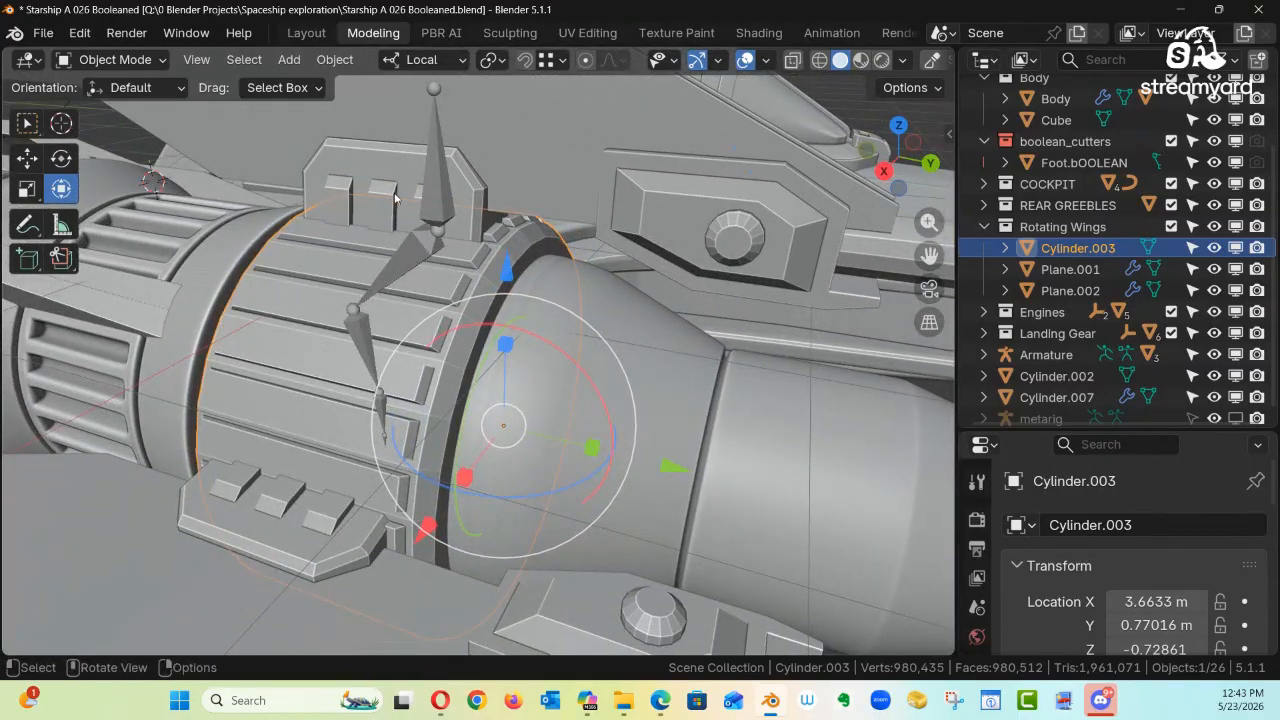
pyautogui.hotkey('alt', 'a')
pyautogui.keyDown('ctrl'); pyautogui.moveTo(488, 201); pyautogui.dragTo(424, 295, button='middle'); pyautogui.keyUp('ctrl')
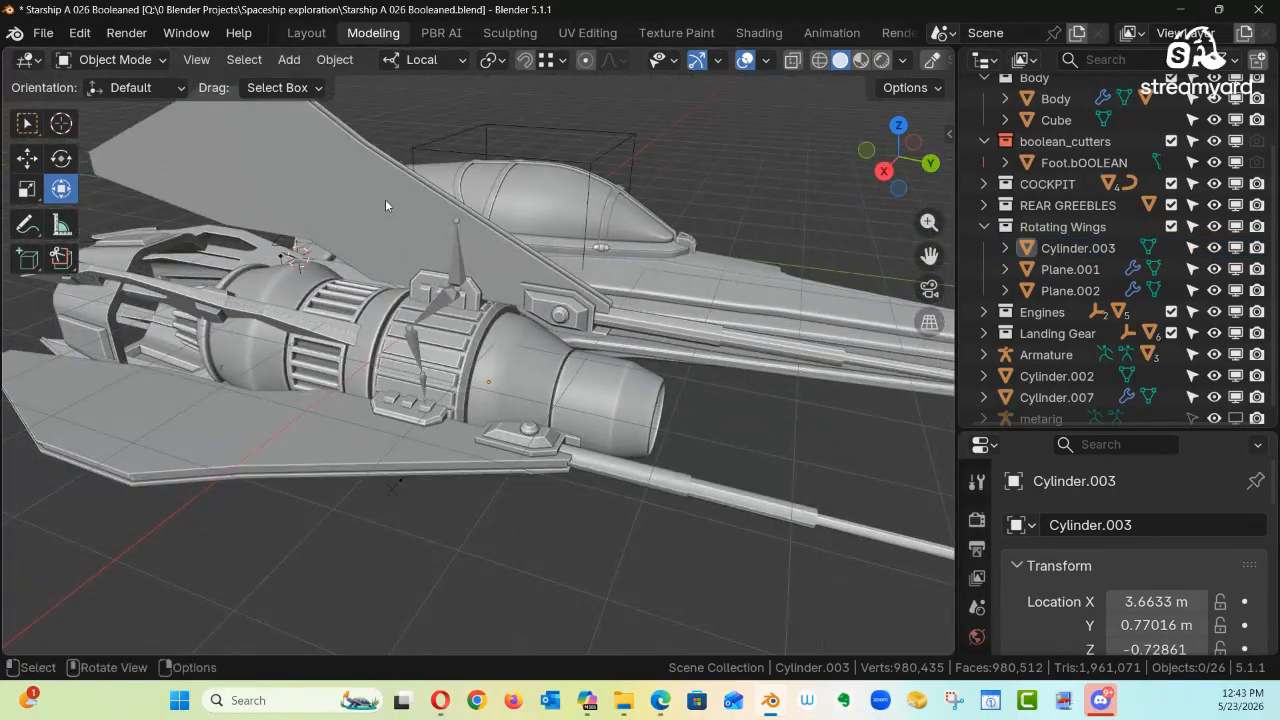
# Step: Hide the armature on the engine from the viewport and select the ribbed engine ring
pyautogui.click(453, 238)
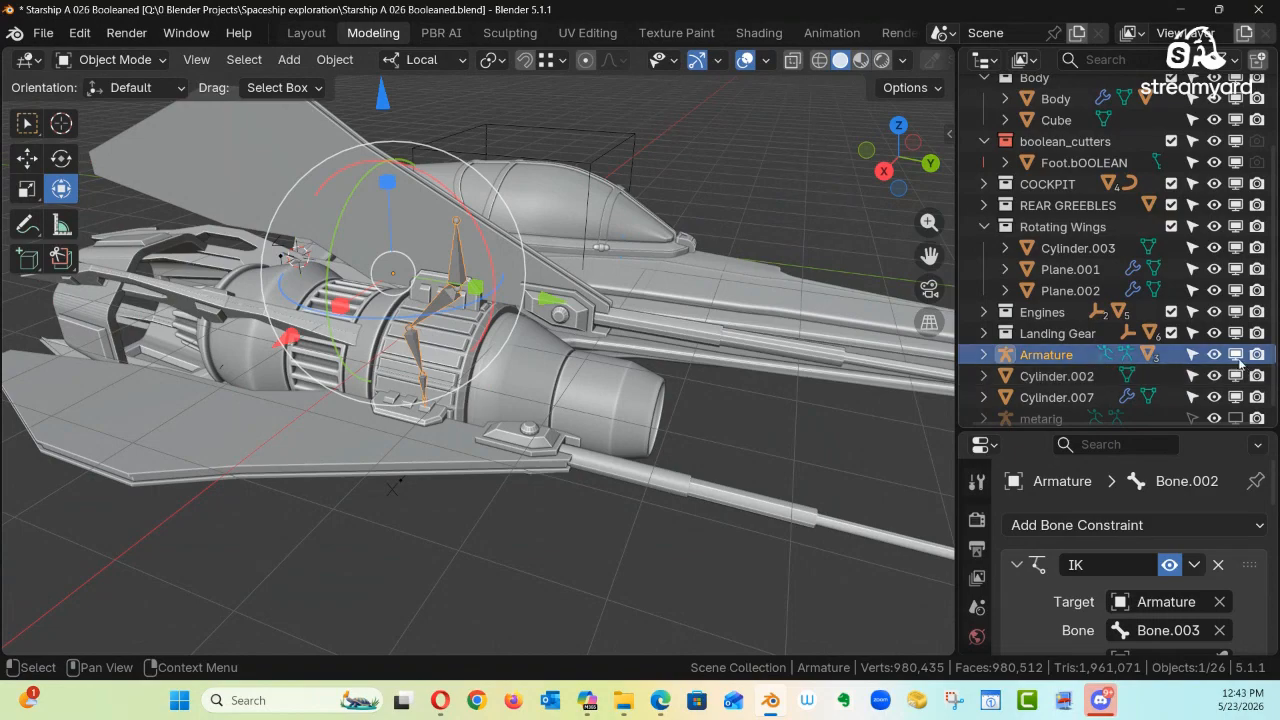
pyautogui.moveTo(559, 355); pyautogui.dragTo(476, 378, button='middle')
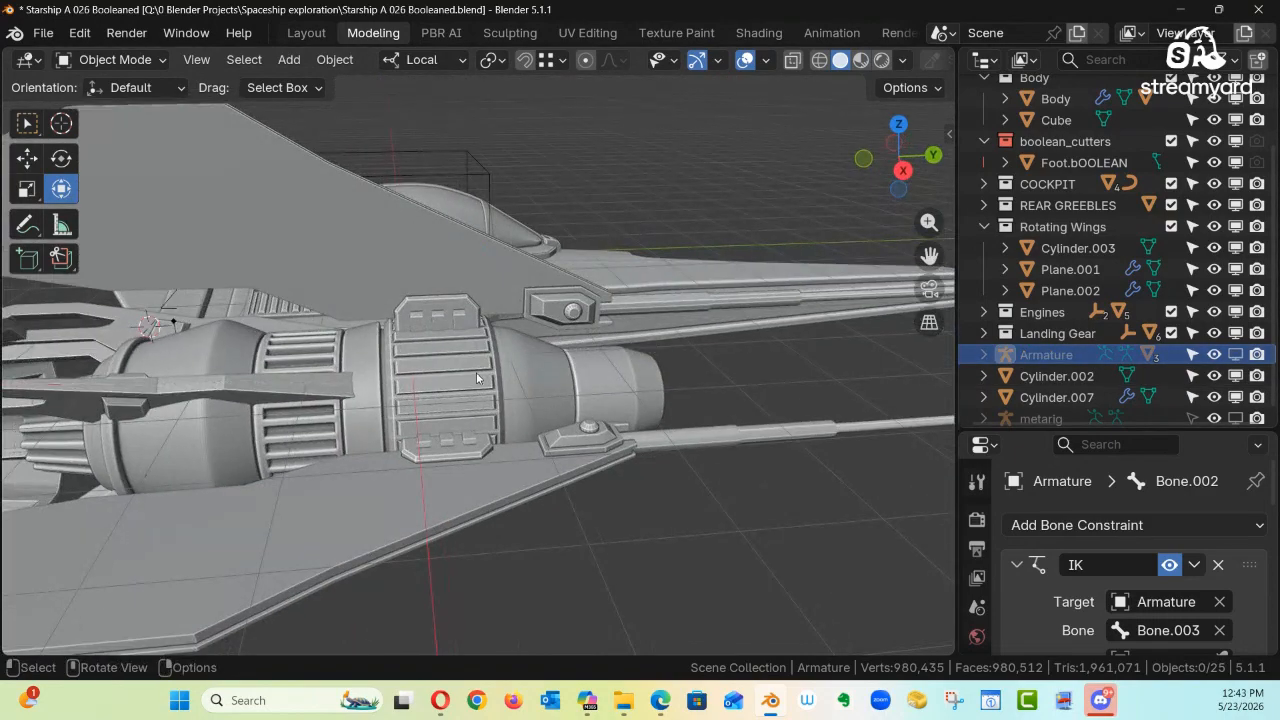
pyautogui.click(450, 315)
pyautogui.moveTo(448, 313); pyautogui.dragTo(395, 345, button='middle')
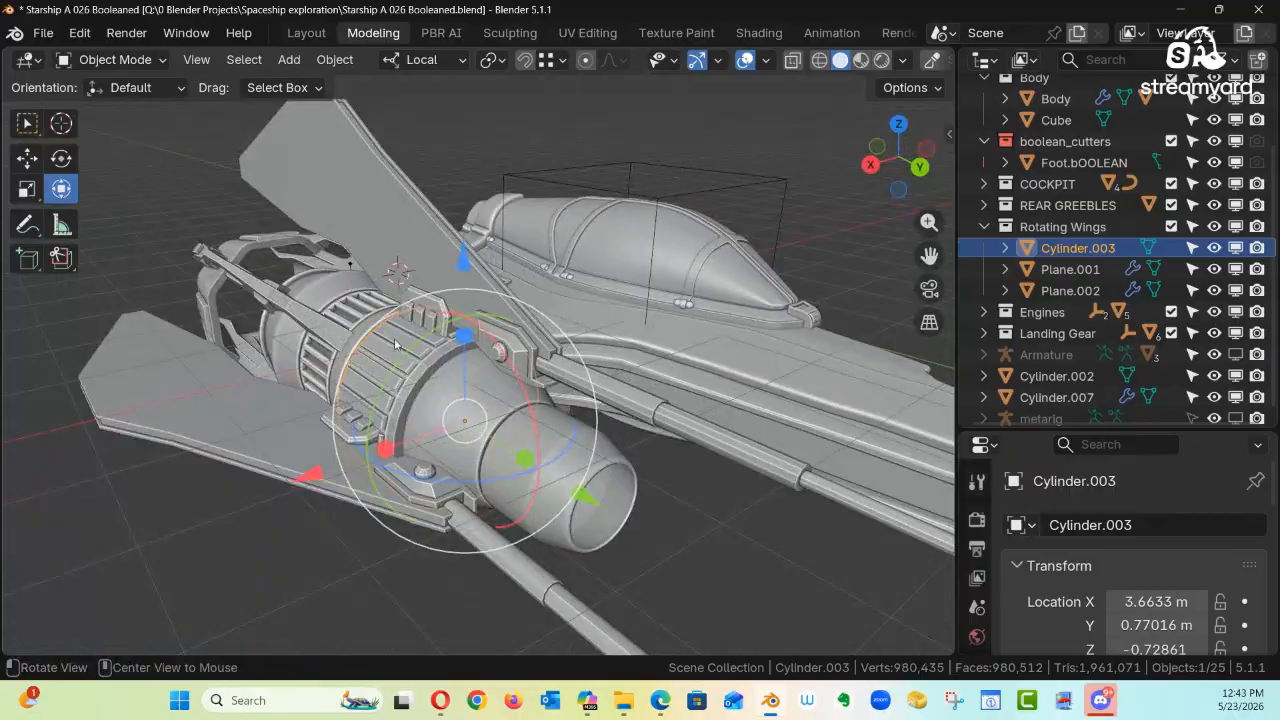
# Step: Select the wing objects Plane.001 and Plane.002 separately and together, then the ribbed ring, to check which parts they are
pyautogui.click(1076, 272)
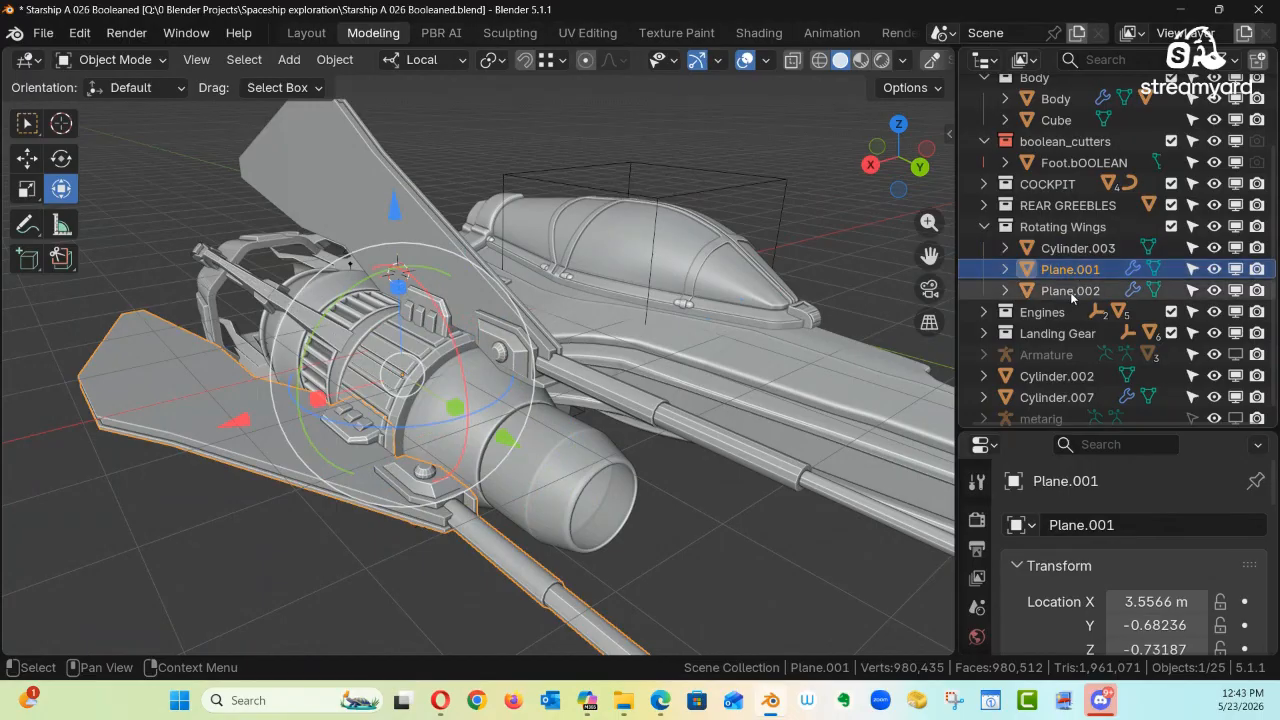
pyautogui.click(1070, 290)
pyautogui.keyDown('shift'); pyautogui.moveTo(607, 305); pyautogui.dragTo(427, 265, button='middle'); pyautogui.keyUp('shift')
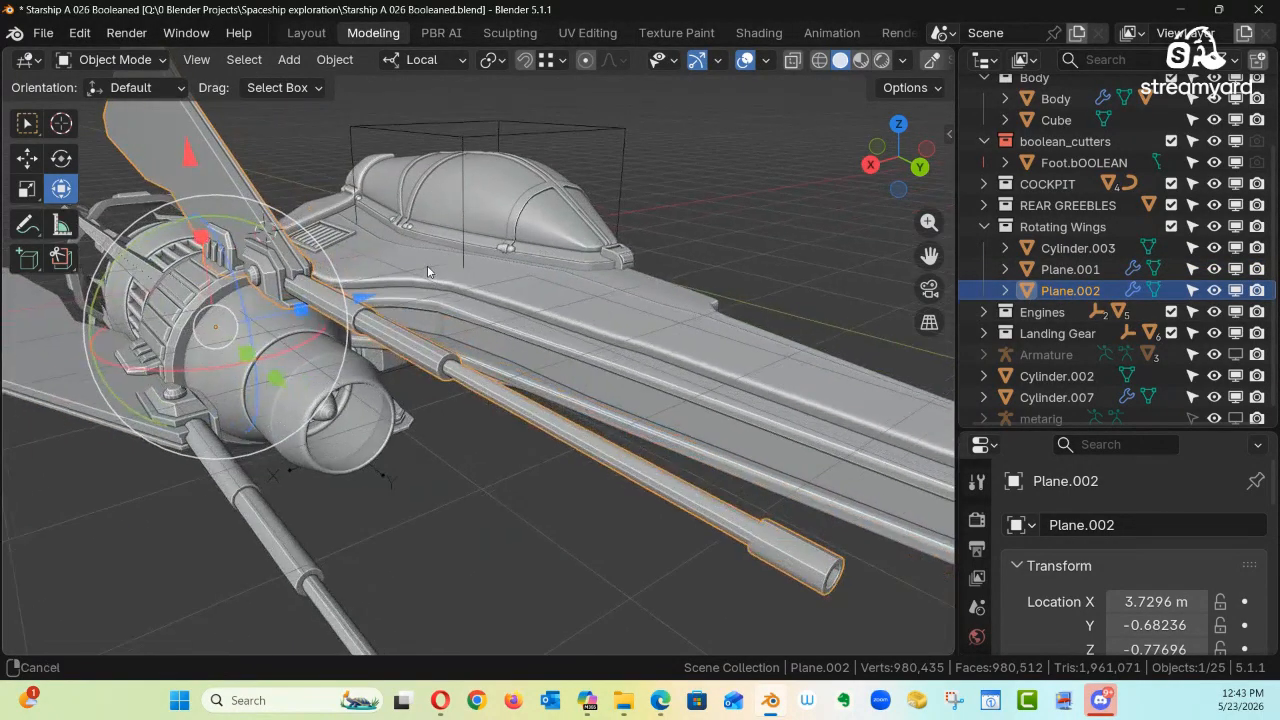
pyautogui.scroll(-3, 427, 265)
pyautogui.keyDown('alt'); pyautogui.keyDown('shift'); pyautogui.moveTo(458, 299); pyautogui.dragTo(559, 237); pyautogui.keyUp('shift'); pyautogui.keyUp('alt')
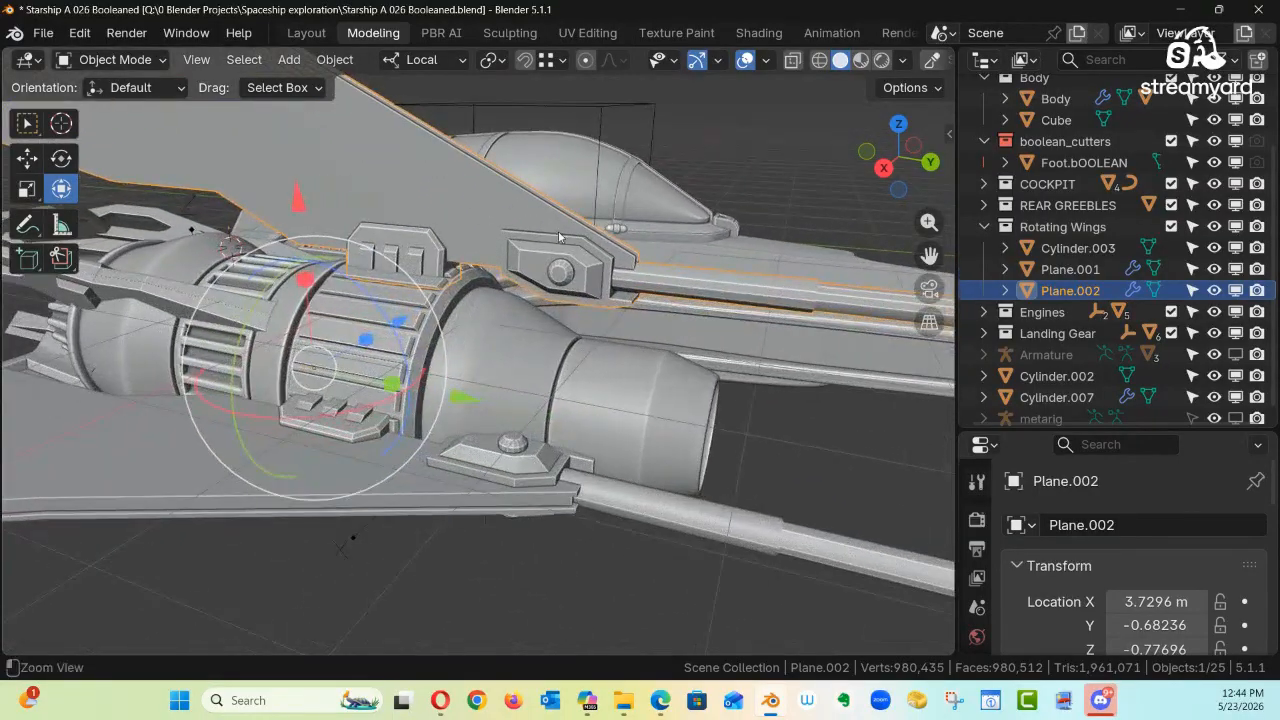
pyautogui.keyDown('ctrl'); pyautogui.click(1061, 272); pyautogui.keyUp('ctrl')
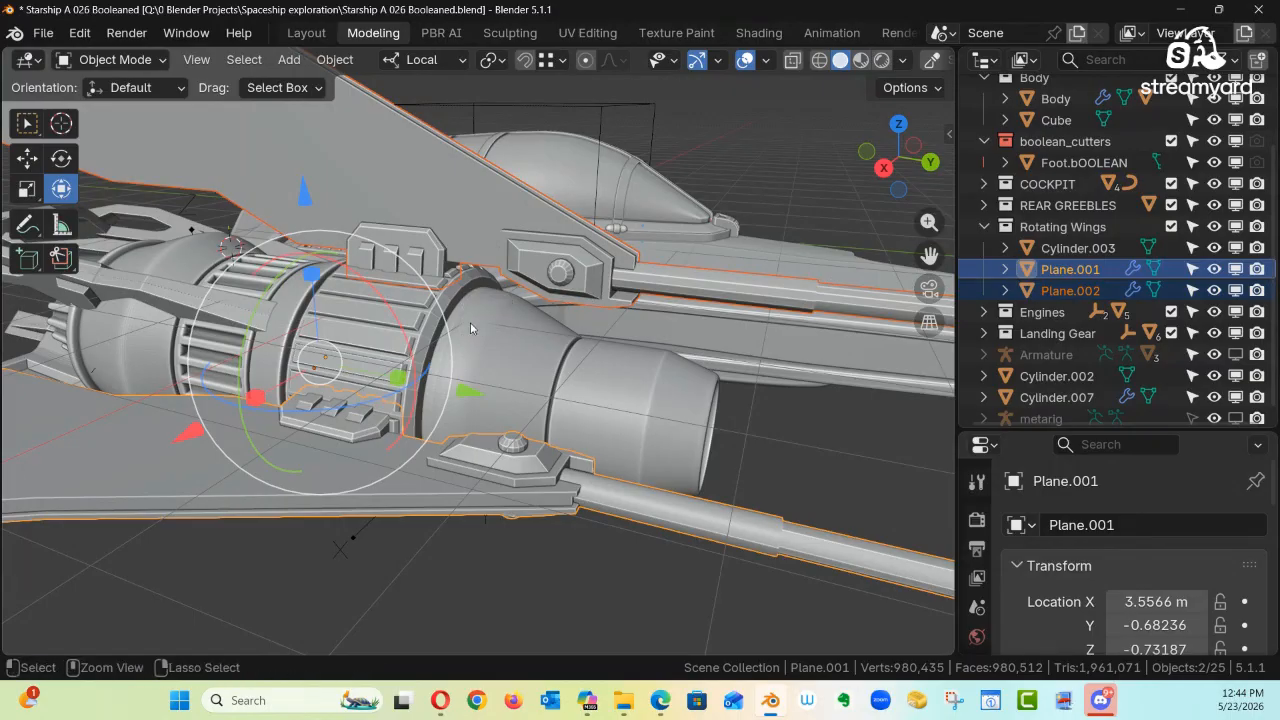
pyautogui.keyDown('alt'); pyautogui.moveTo(565, 298); pyautogui.dragTo(487, 314); pyautogui.keyUp('alt')
pyautogui.click(450, 305)
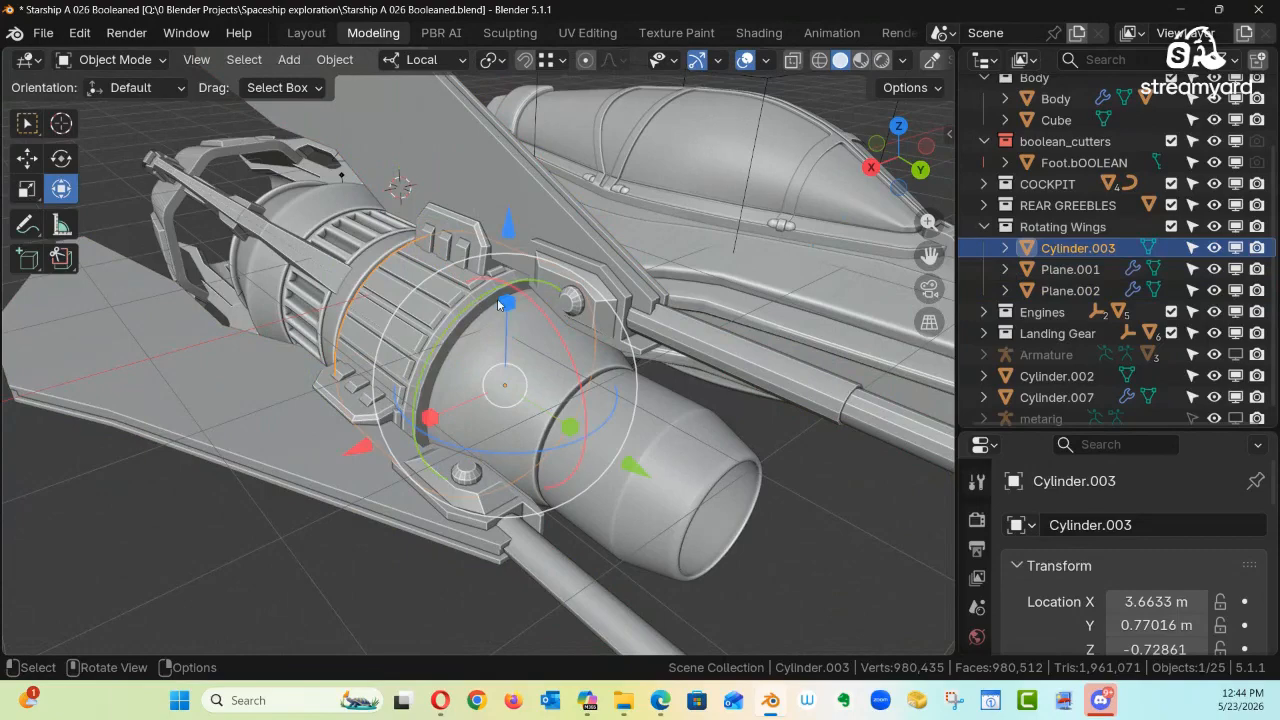
# Step: Parent the wings Plane.001 and Plane.002 to the ribbed ring Cylinder.003 using Object (Keep Transform)
pyautogui.click(1068, 291)
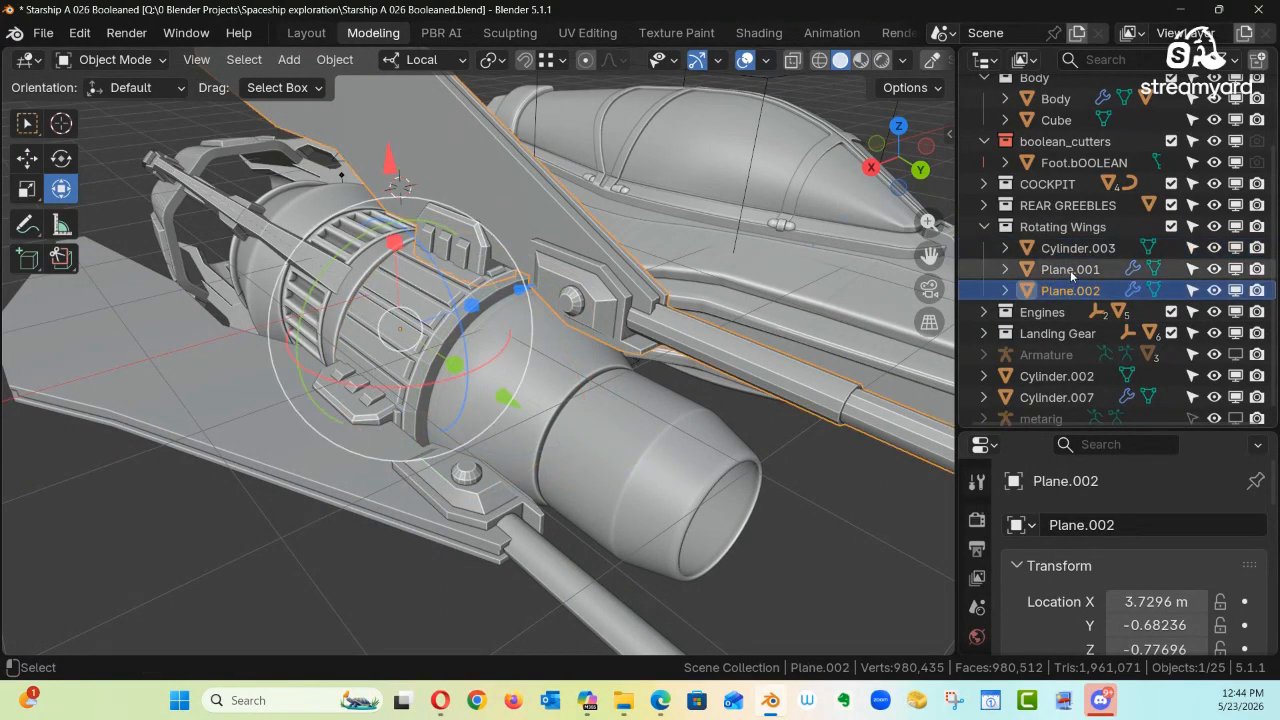
pyautogui.keyDown('ctrl'); pyautogui.click(1069, 270); pyautogui.keyUp('ctrl')
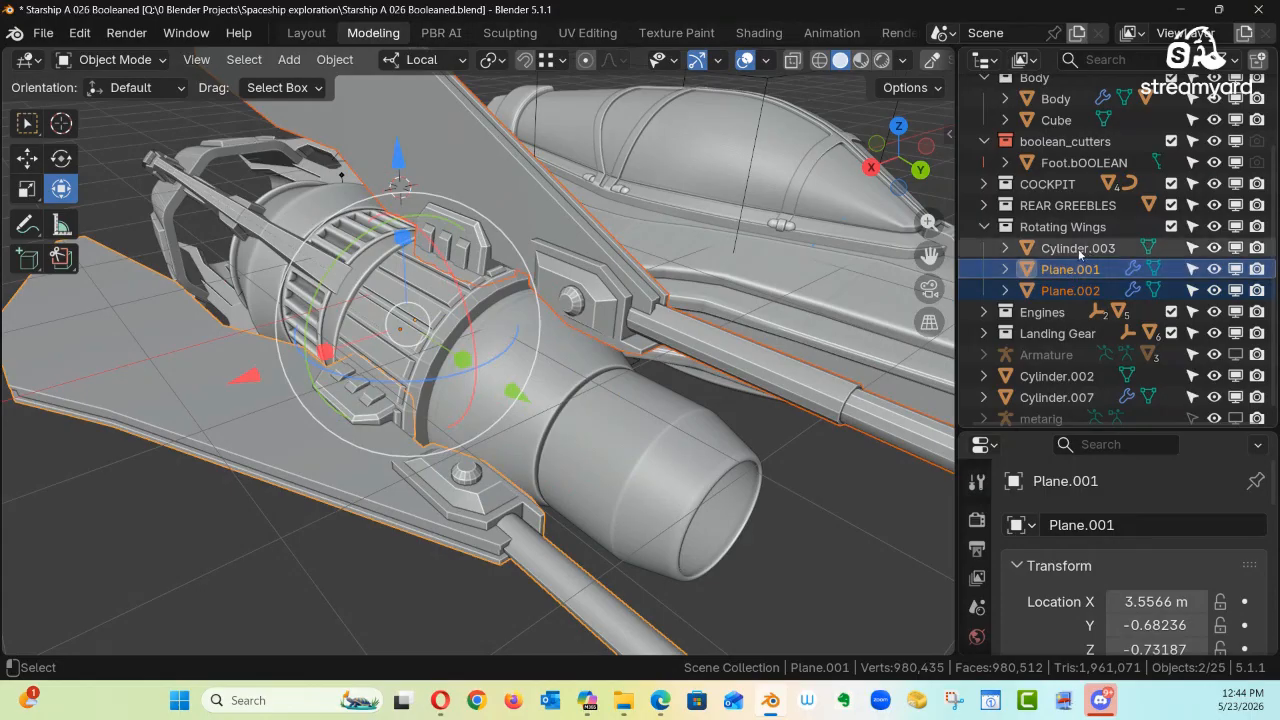
pyautogui.keyDown('ctrl'); pyautogui.click(1078, 249); pyautogui.keyUp('ctrl')
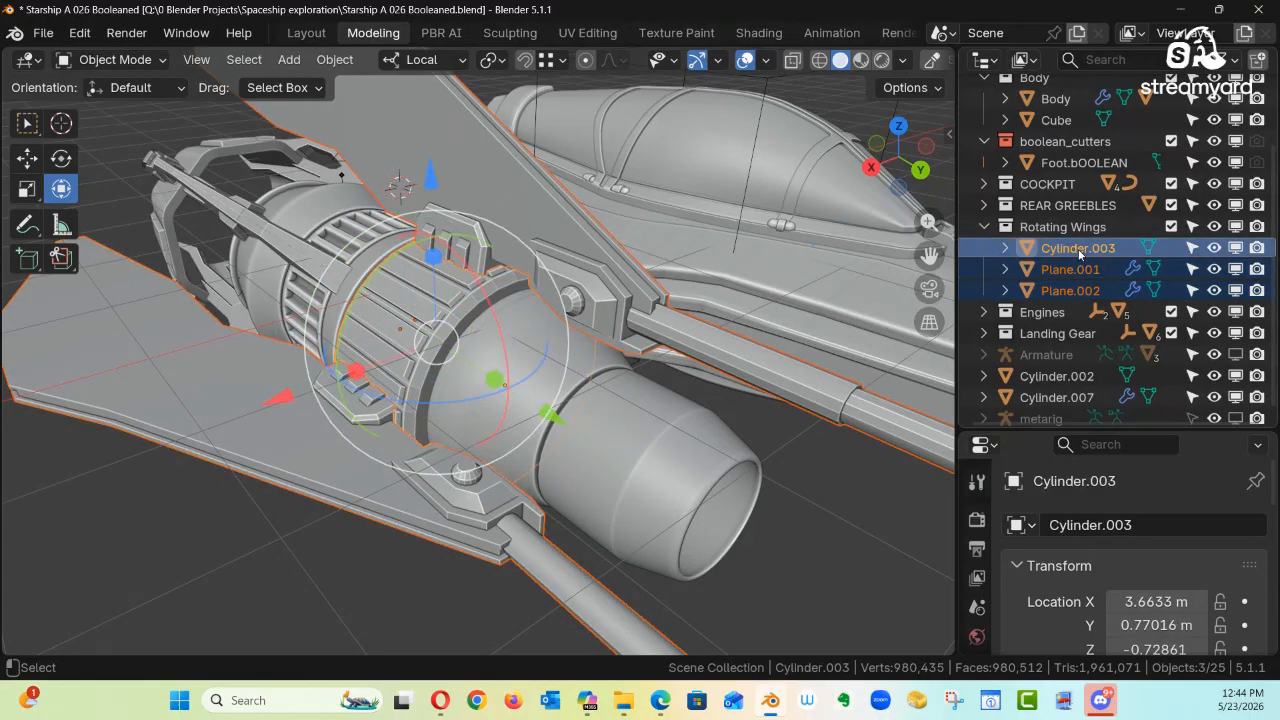
pyautogui.moveTo(511, 316); pyautogui.dragTo(513, 360, button='middle')
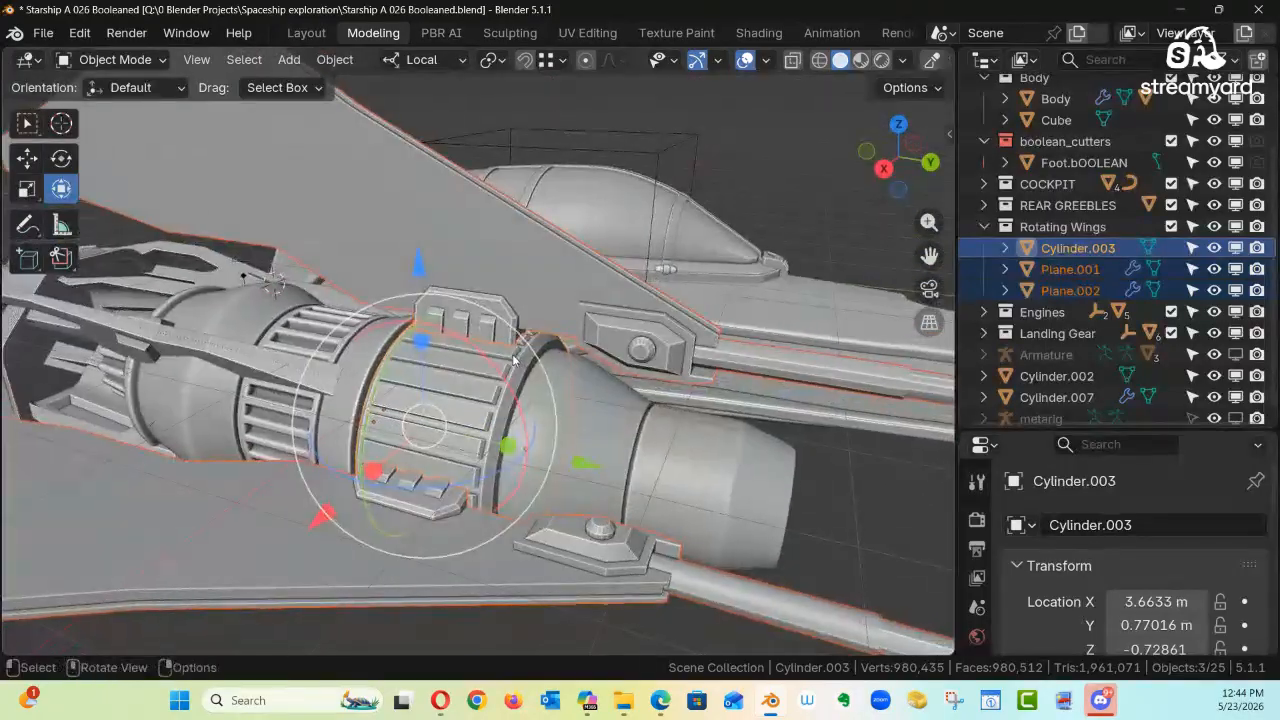
pyautogui.hotkey('ctrl', 'p')
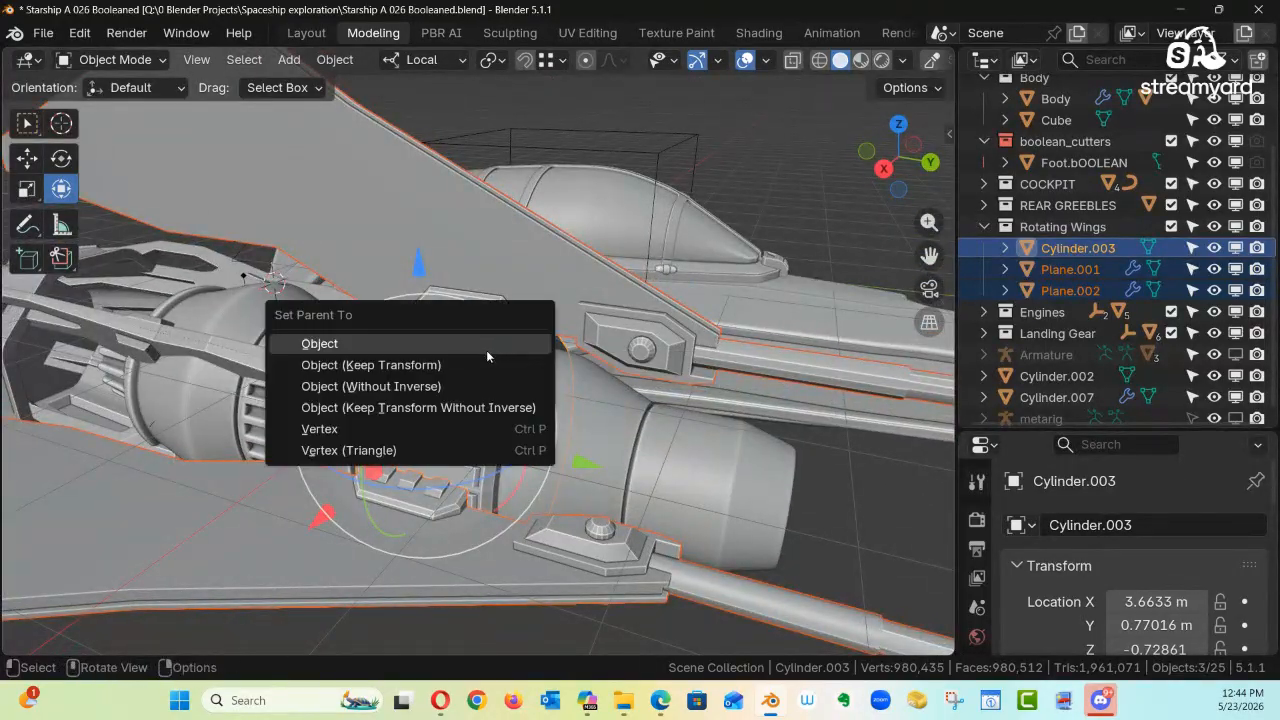
pyautogui.click(446, 365)
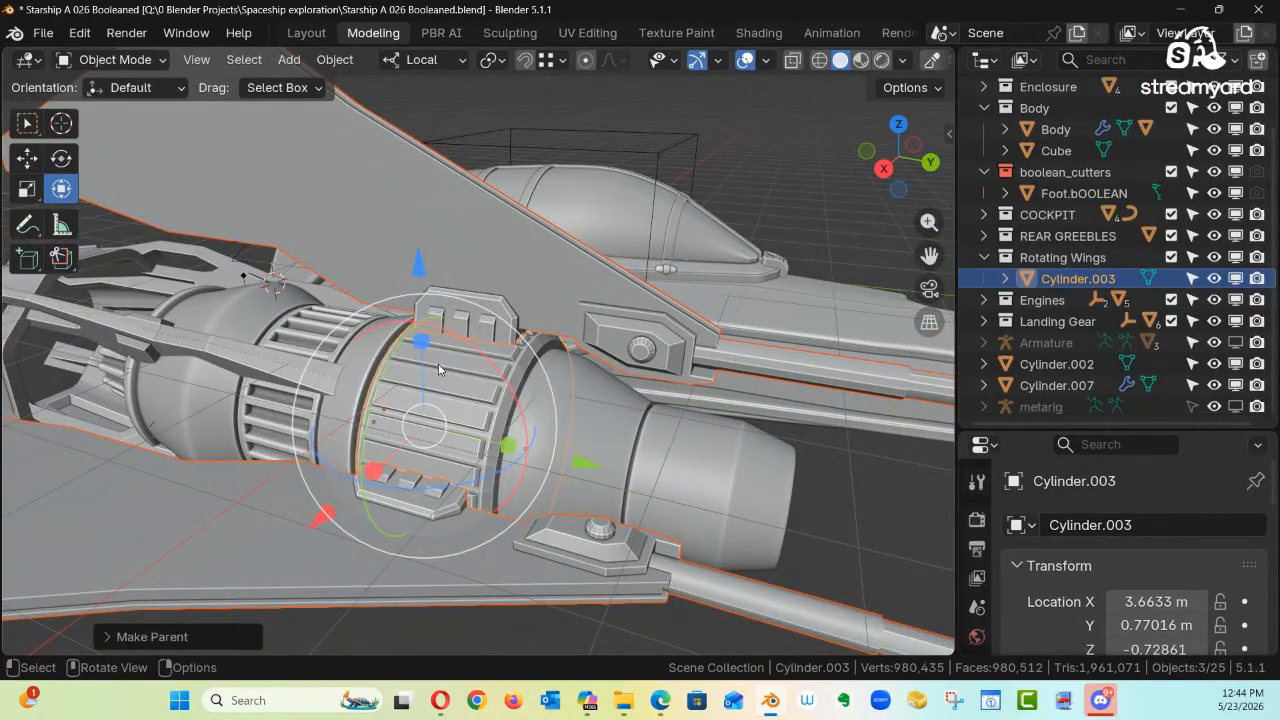
# Step: Select only the ribbed ring and rotate it about its local Y axis to swing both wings downward around the engine
pyautogui.click(507, 372)
pyautogui.moveTo(507, 372)
pyautogui.mouseDown(button='middle')
pyautogui.moveTo(468, 382)
pyautogui.moveTo(523, 358)
pyautogui.mouseUp(button='middle')
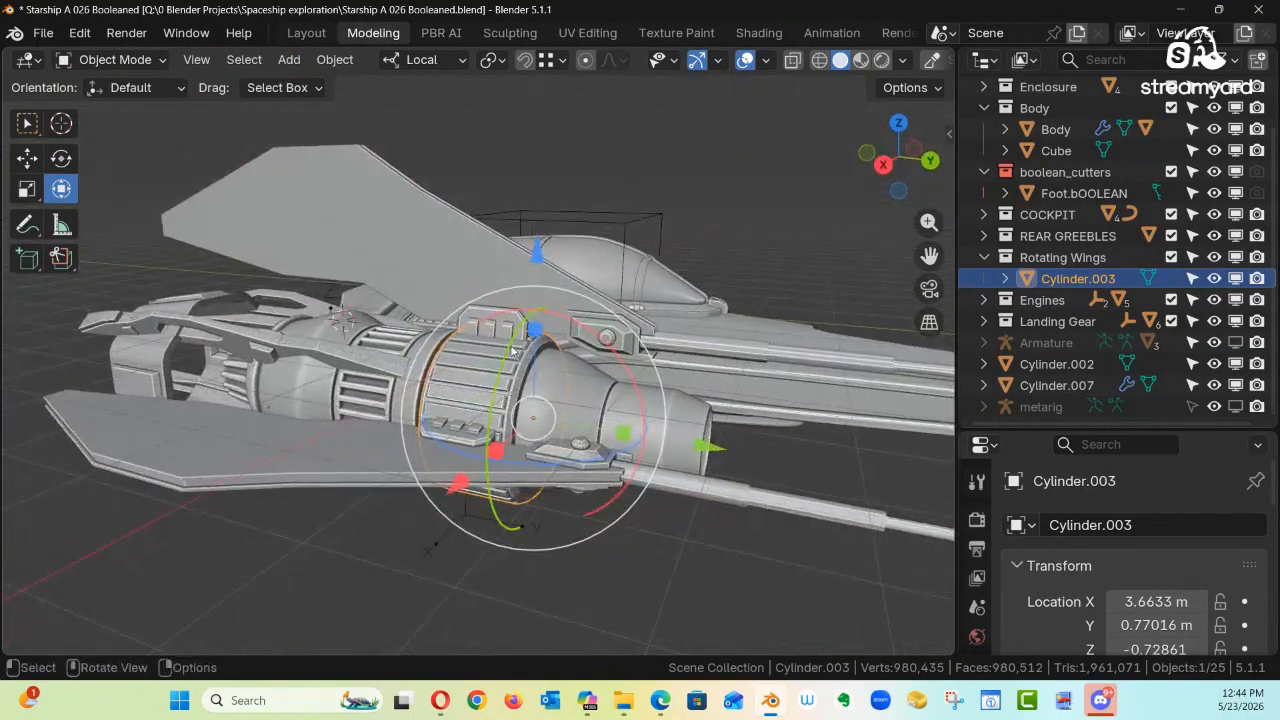
pyautogui.moveTo(512, 350)
pyautogui.mouseDown()
pyautogui.moveTo(593, 380)
pyautogui.moveTo(562, 353)
pyautogui.moveTo(496, 357)
pyautogui.moveTo(518, 343)
pyautogui.moveTo(506, 362)
pyautogui.mouseUp()
pyautogui.moveTo(530, 372); pyautogui.dragTo(430, 309, button='middle')
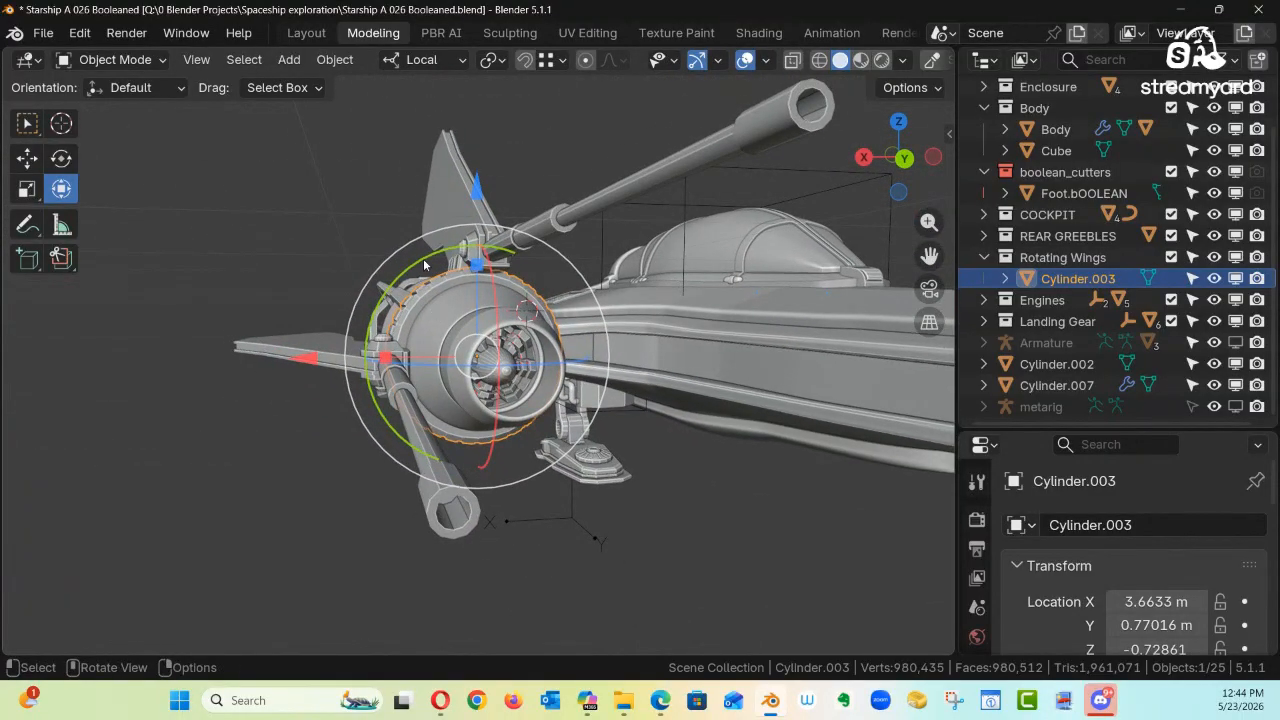
pyautogui.moveTo(424, 262); pyautogui.dragTo(398, 378)
pyautogui.moveTo(398, 378); pyautogui.dragTo(591, 292, button='middle')
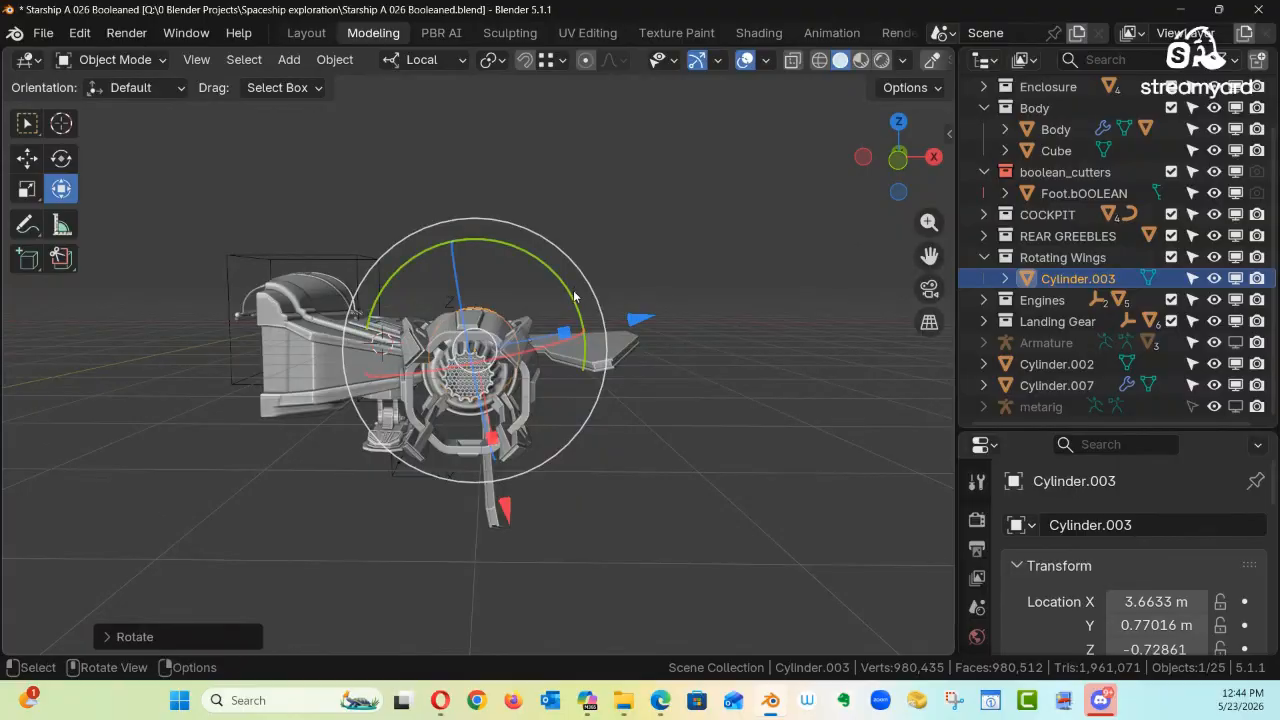
# Step: Fine-tune the ring's local Y rotation from front and rear so one wing points sideways and the other downward
pyautogui.moveTo(575, 302); pyautogui.dragTo(575, 310)
pyautogui.moveTo(575, 310); pyautogui.dragTo(66, 357, button='middle')
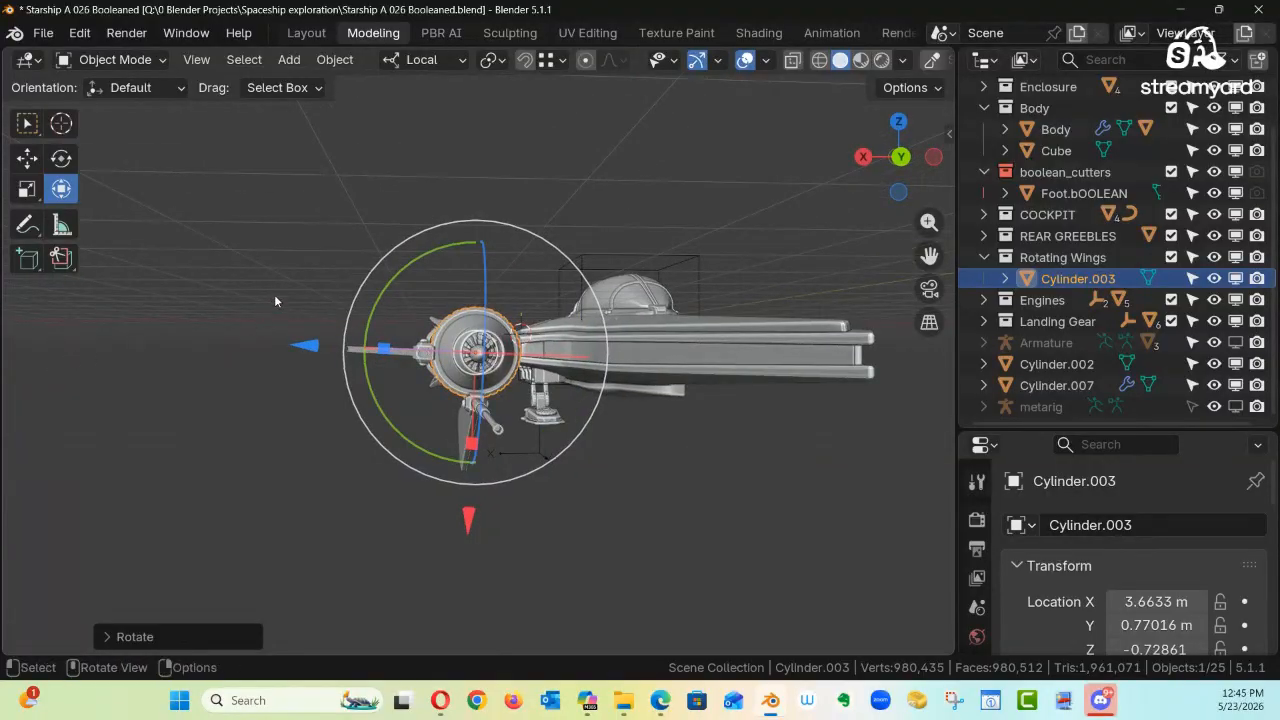
pyautogui.moveTo(385, 293)
pyautogui.mouseDown()
pyautogui.moveTo(416, 270)
pyautogui.moveTo(392, 279)
pyautogui.mouseUp()
pyautogui.moveTo(392, 279); pyautogui.dragTo(434, 285, button='middle')
pyautogui.moveTo(432, 280); pyautogui.dragTo(418, 330)
pyautogui.moveTo(418, 330); pyautogui.dragTo(893, 319, button='middle')
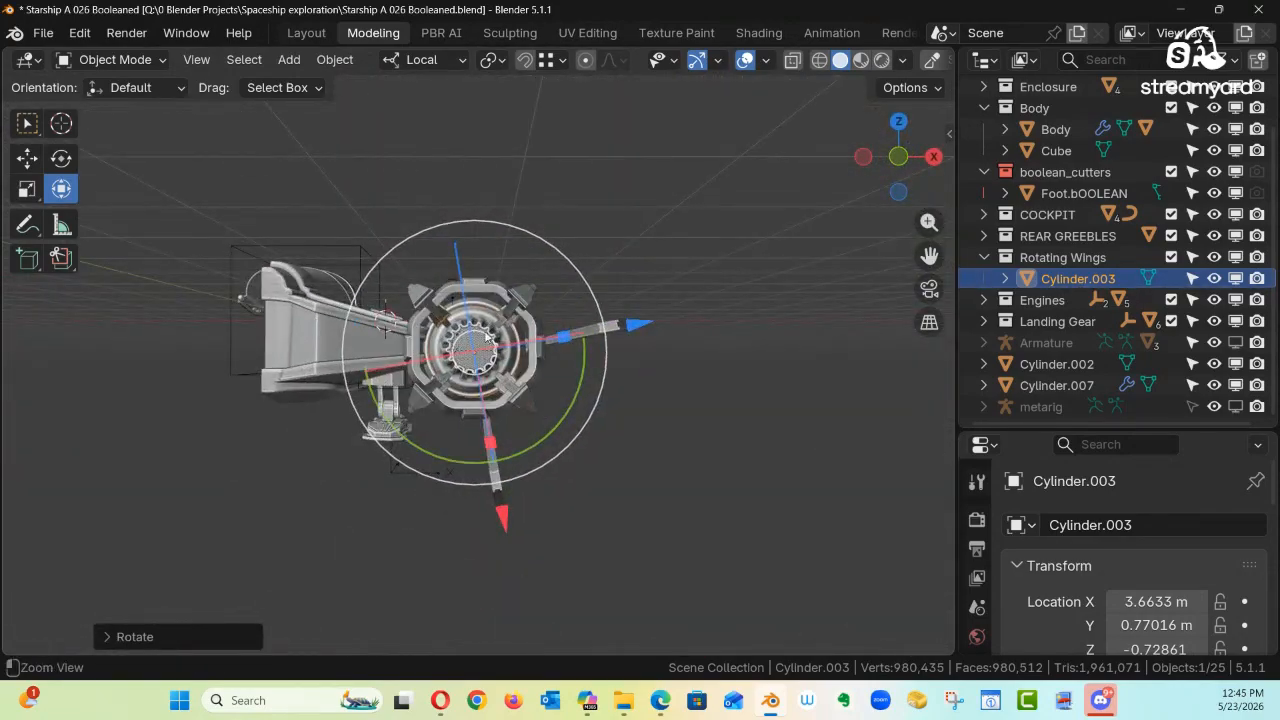
pyautogui.keyDown('ctrl'); pyautogui.moveTo(487, 337); pyautogui.dragTo(482, 380, button='middle'); pyautogui.keyUp('ctrl')
pyautogui.keyDown('ctrl'); pyautogui.moveTo(490, 300); pyautogui.dragTo(315, 375, button='middle'); pyautogui.keyUp('ctrl')
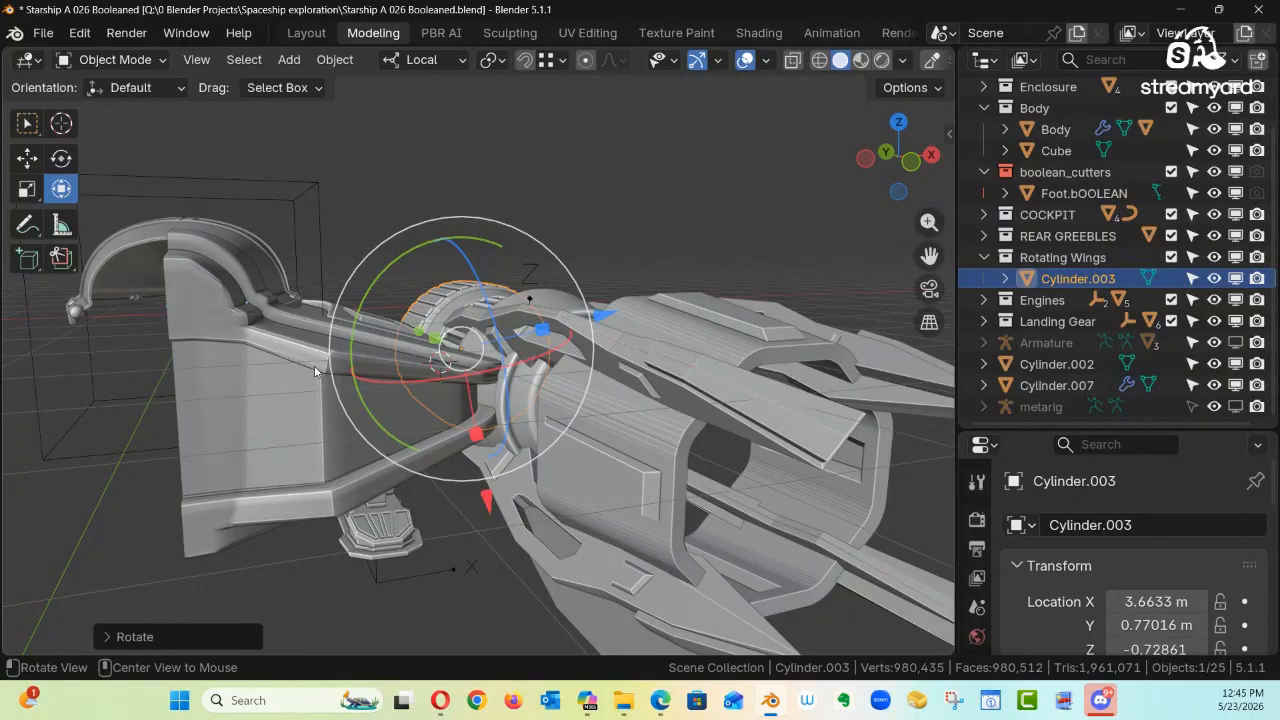
pyautogui.moveTo(315, 372); pyautogui.dragTo(248, 347, button='middle')
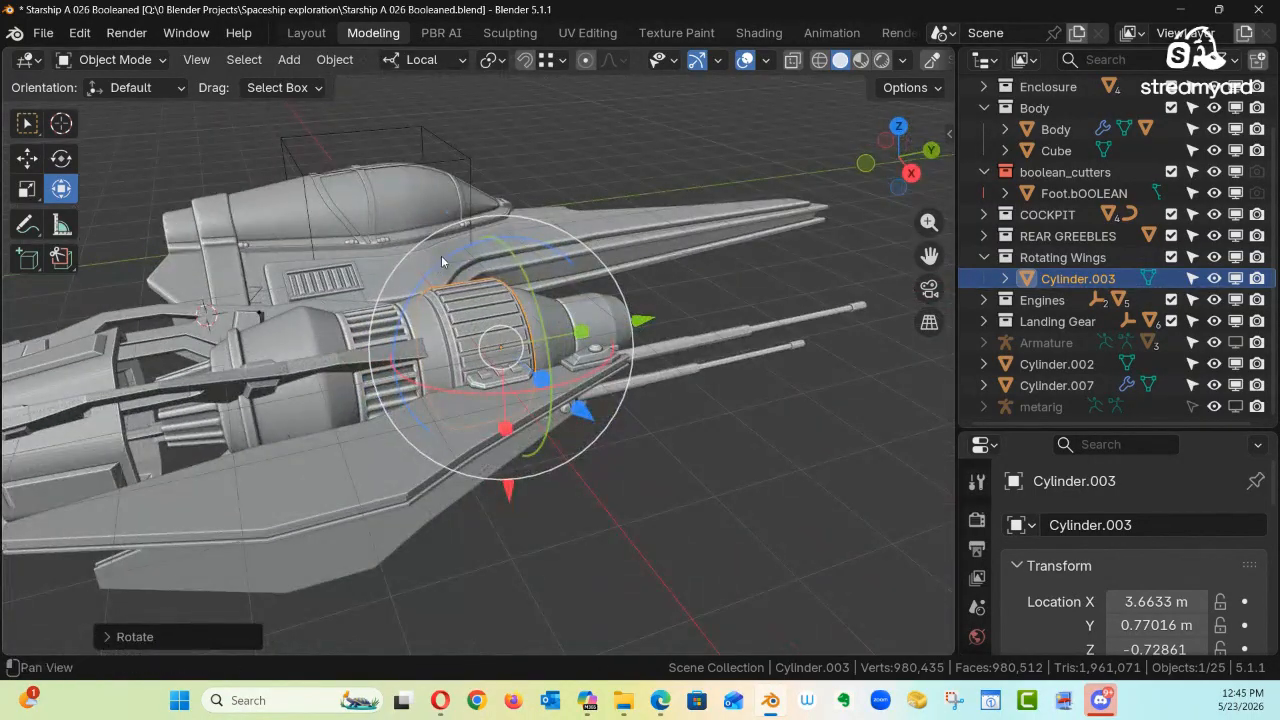
pyautogui.moveTo(441, 255); pyautogui.dragTo(506, 351, button='middle')
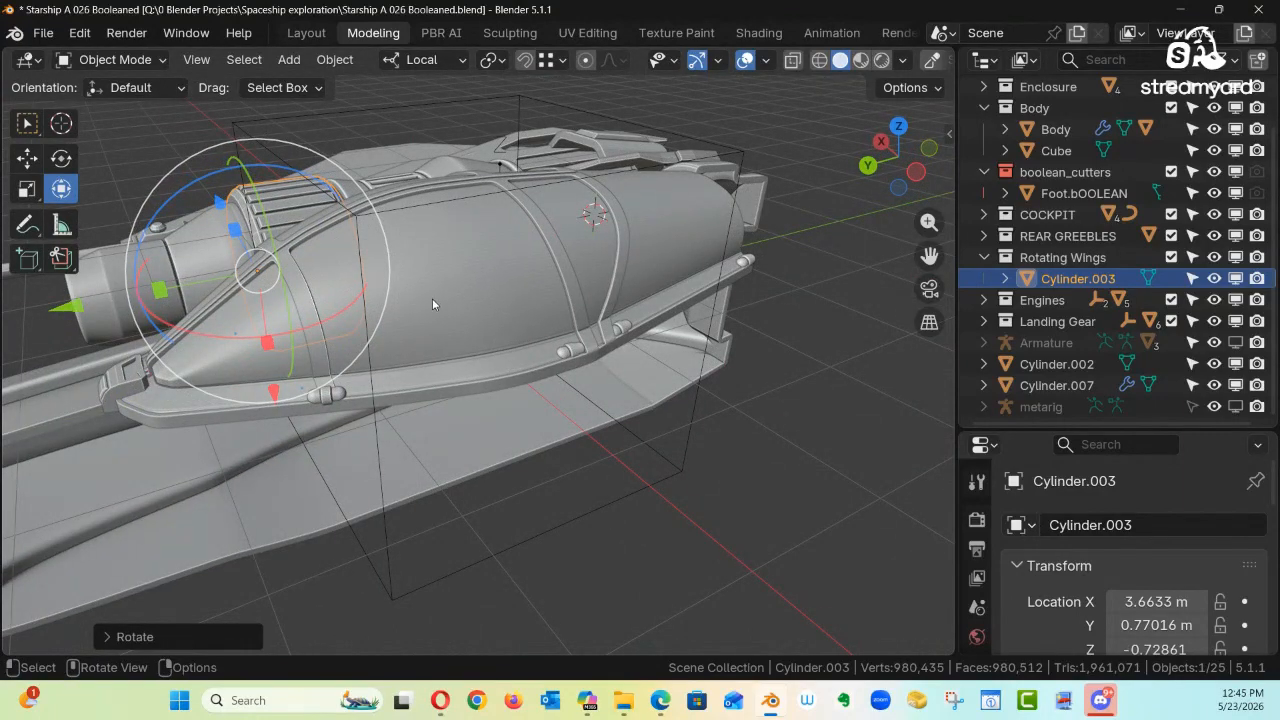
pyautogui.hotkey('ctrl', 'Tab')
pyautogui.click(472, 370)
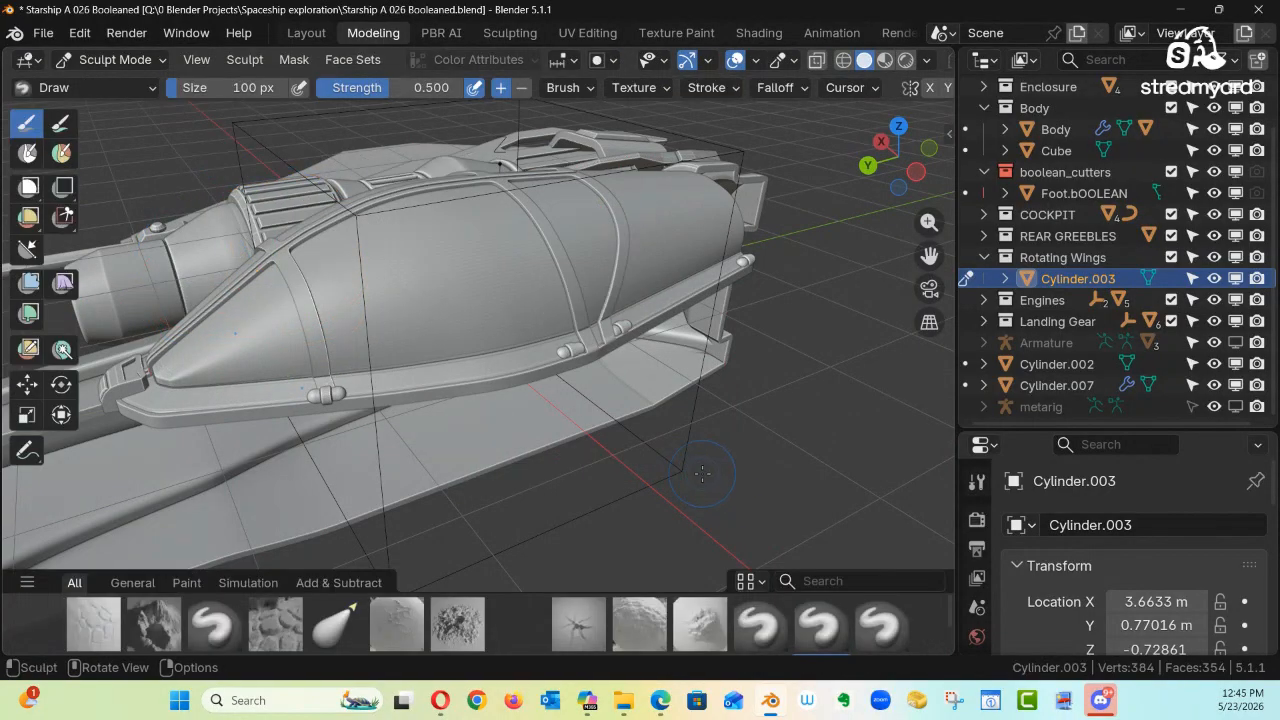
pyautogui.hotkey('ctrl', 'Tab')
pyautogui.click(460, 460)
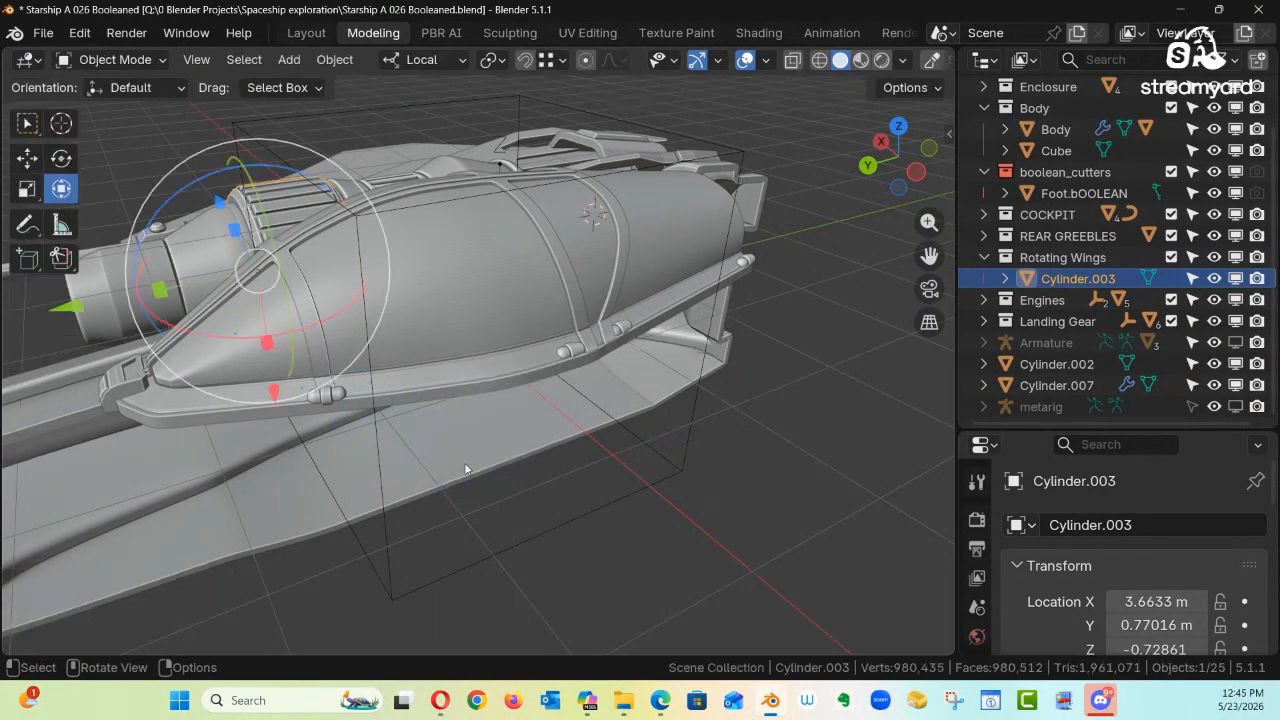
# Step: Switch the viewport to Material Preview shading, deselect everything, and inspect the materials on the red wings and engine ring
pyautogui.press('z')
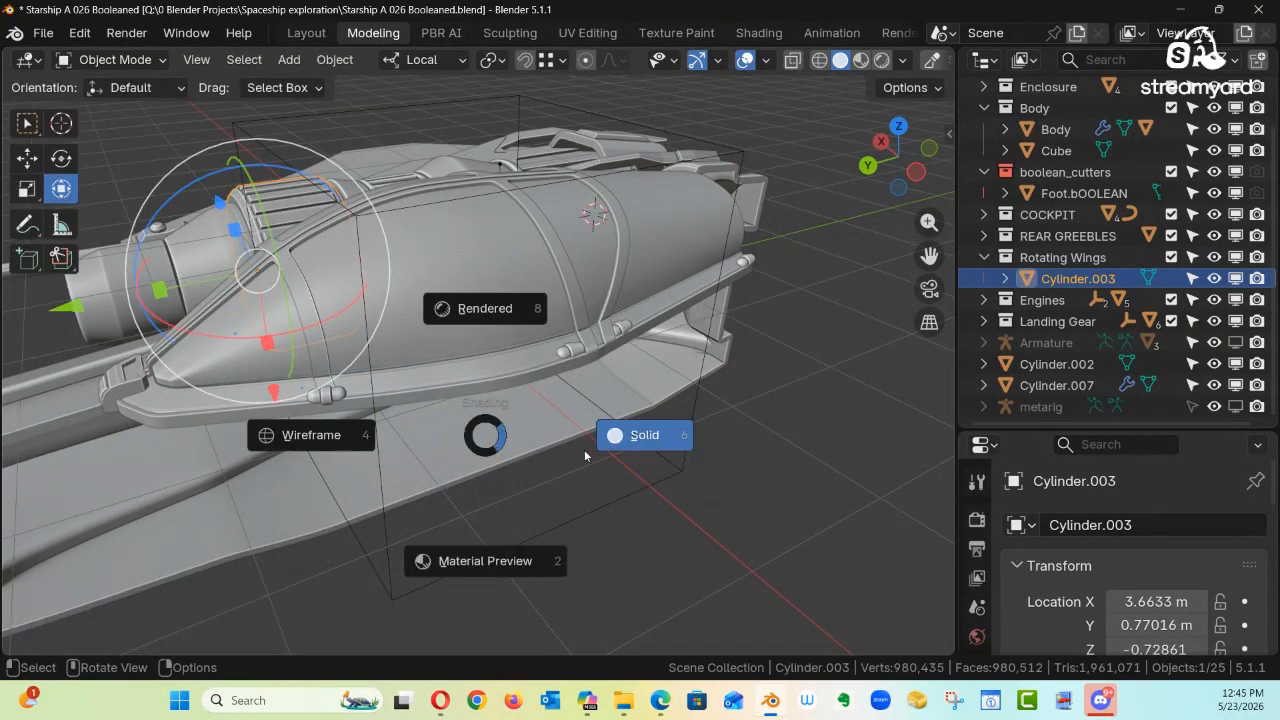
pyautogui.click(484, 561)
pyautogui.moveTo(545, 328); pyautogui.dragTo(693, 478, button='middle')
pyautogui.click(693, 478)
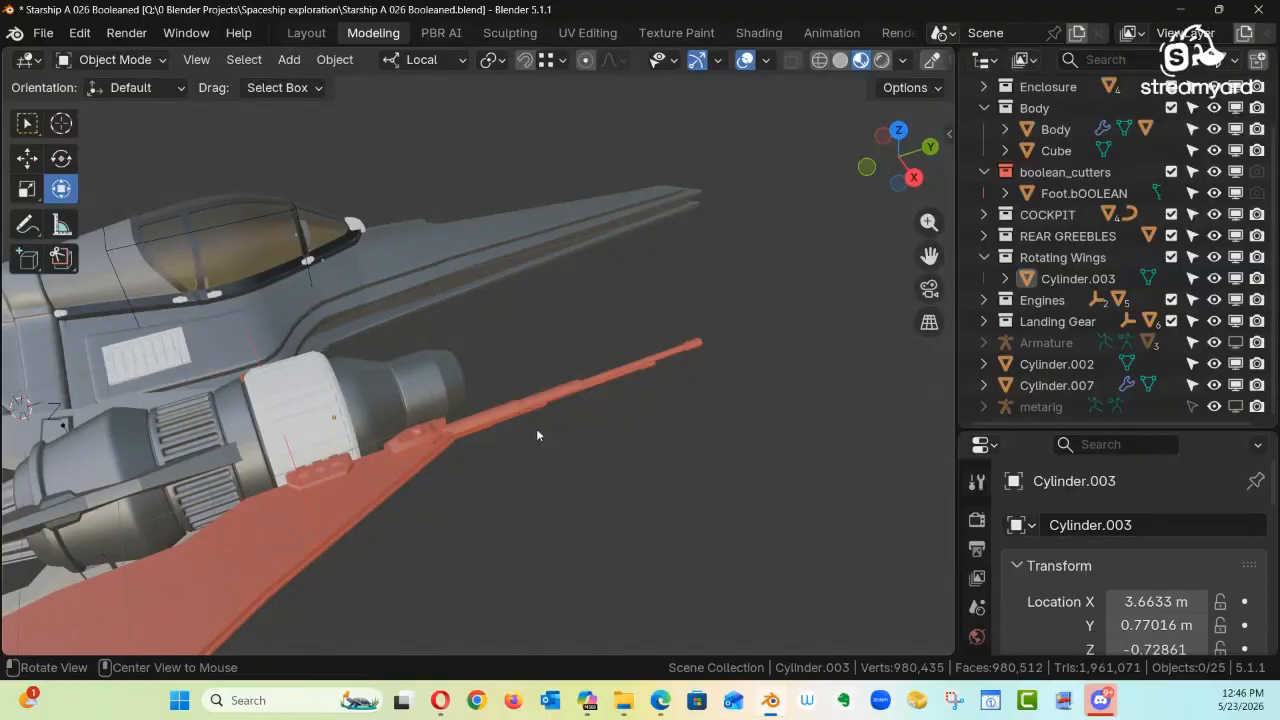
pyautogui.moveTo(536, 435); pyautogui.dragTo(690, 279, button='middle')
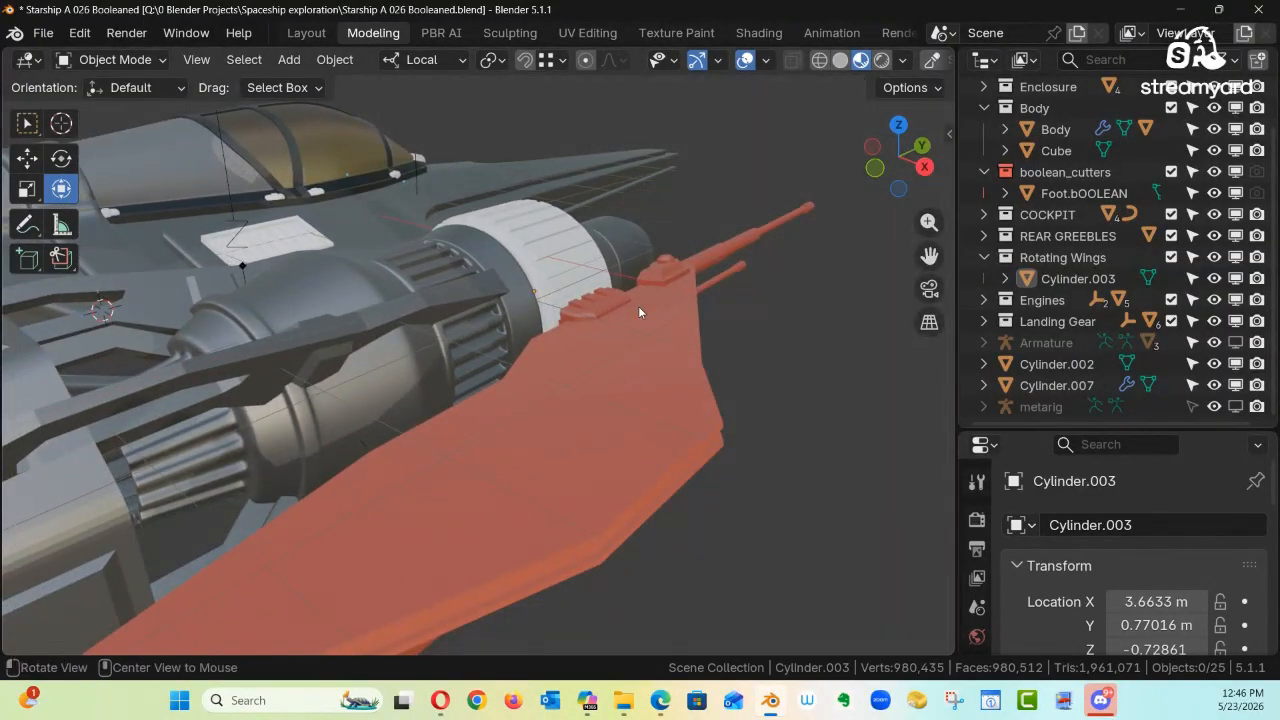
pyautogui.hotkey('alt', 'z')
pyautogui.moveTo(632, 312); pyautogui.dragTo(607, 335, button='middle')
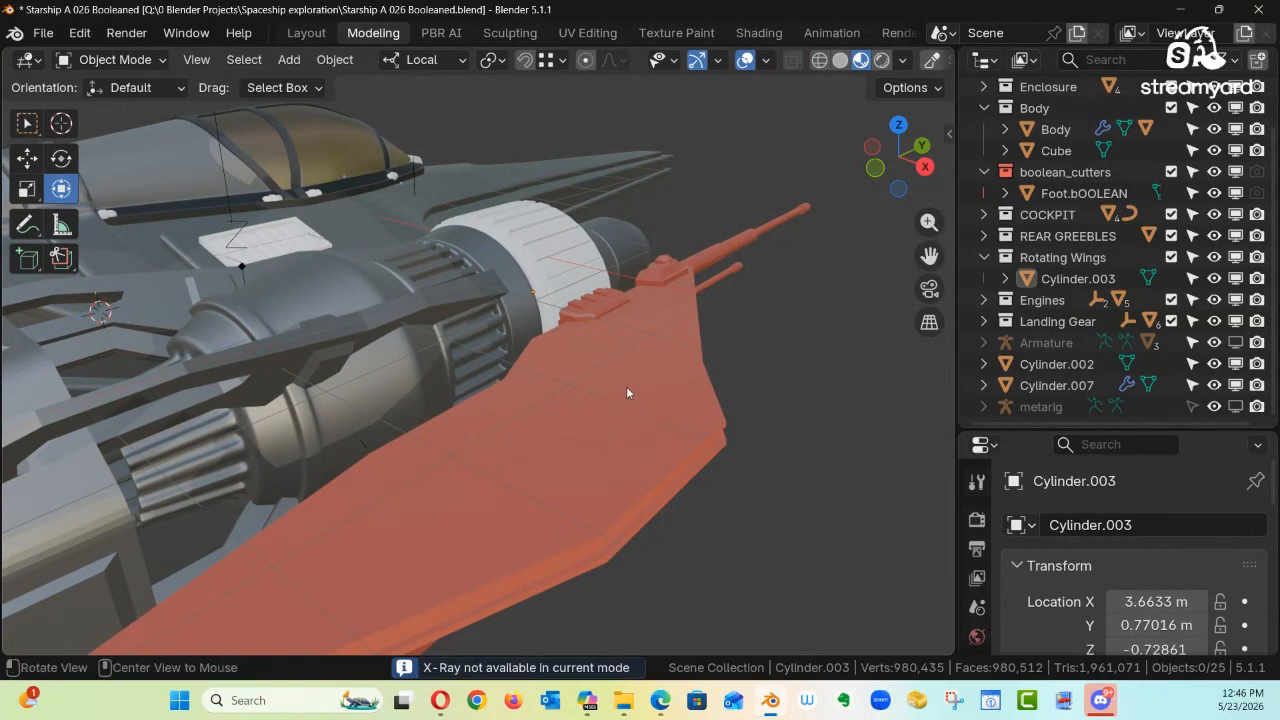
pyautogui.moveTo(627, 392); pyautogui.dragTo(645, 326, button='middle')
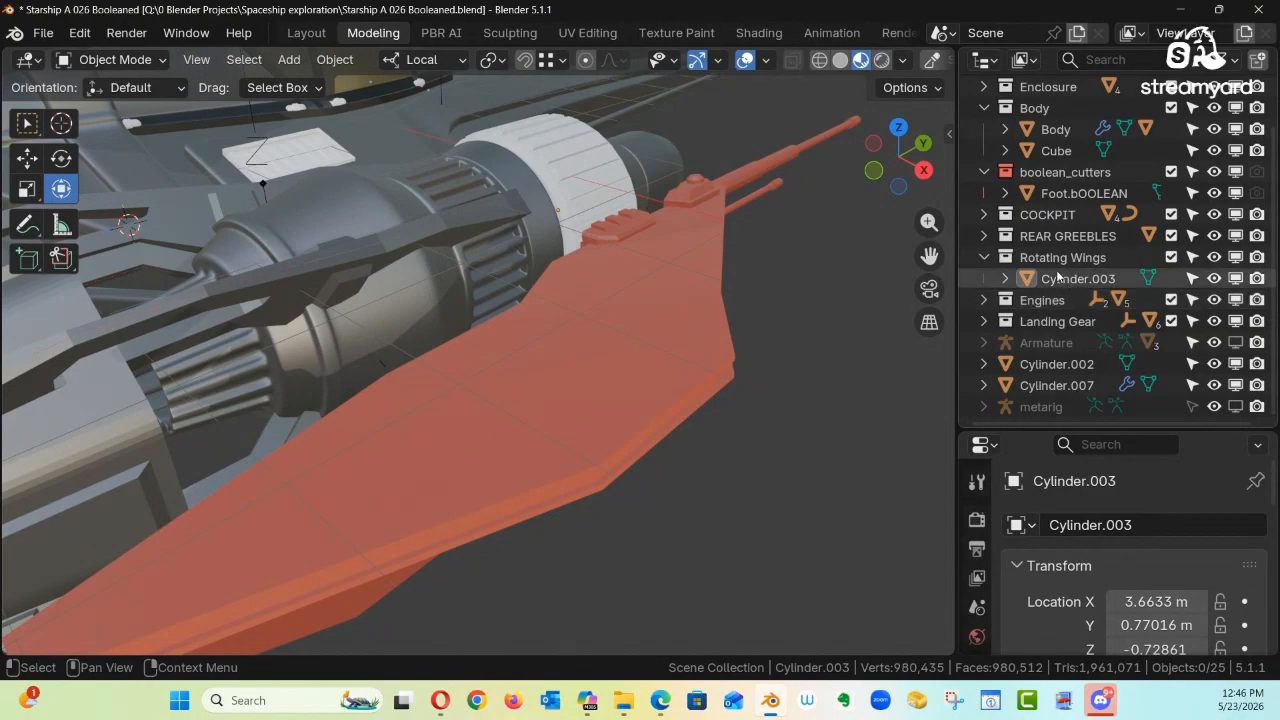
pyautogui.moveTo(635, 378)
pyautogui.mouseDown(button='middle')
pyautogui.moveTo(621, 303)
pyautogui.moveTo(630, 252)
pyautogui.moveTo(648, 390)
pyautogui.moveTo(664, 375)
pyautogui.moveTo(631, 371)
pyautogui.moveTo(653, 379)
pyautogui.mouseUp(button='middle')
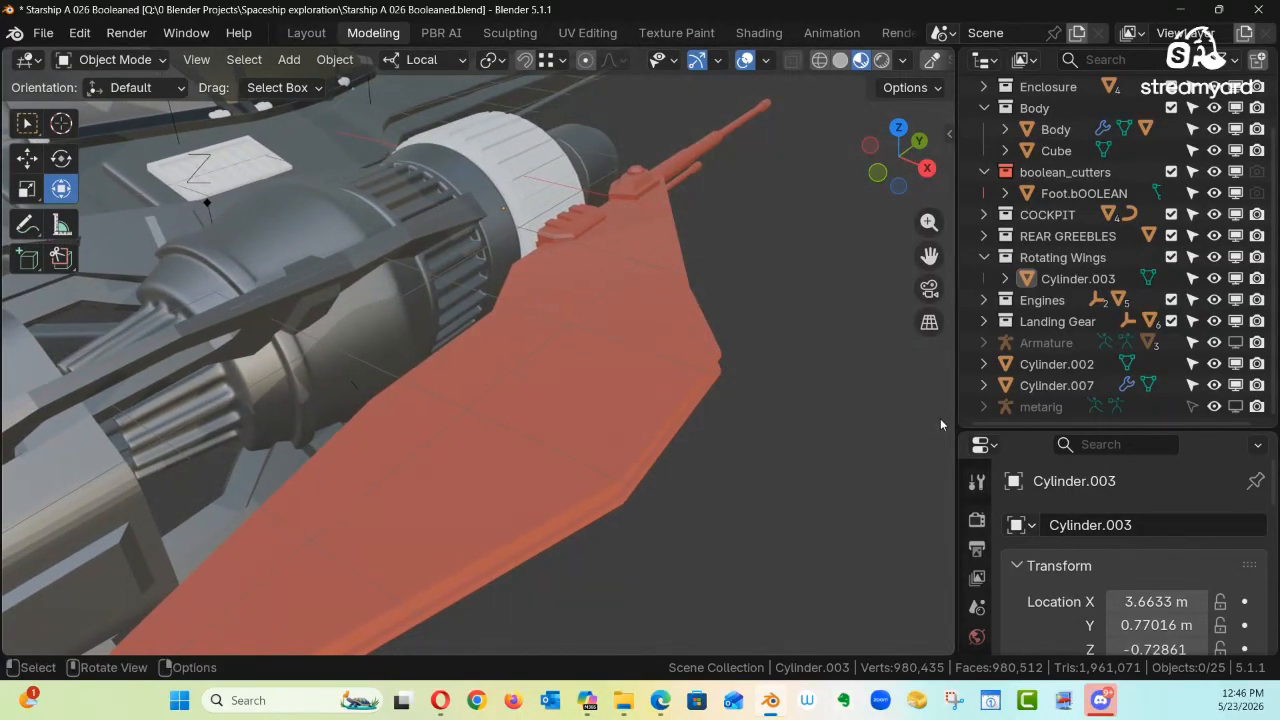
# Step: Select Plane.001 among the children of Cylinder.003 and recalculate the normals of its entire mesh in Edit Mode
pyautogui.click(1006, 279)
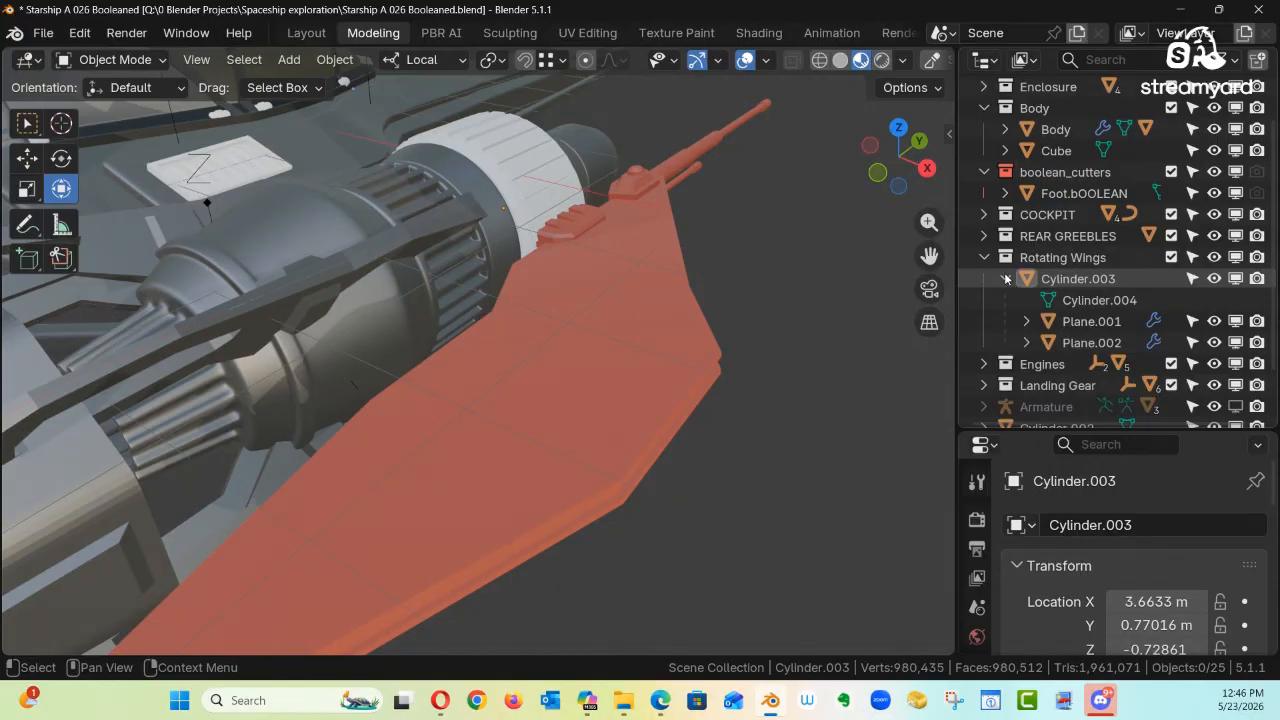
pyautogui.click(1075, 331)
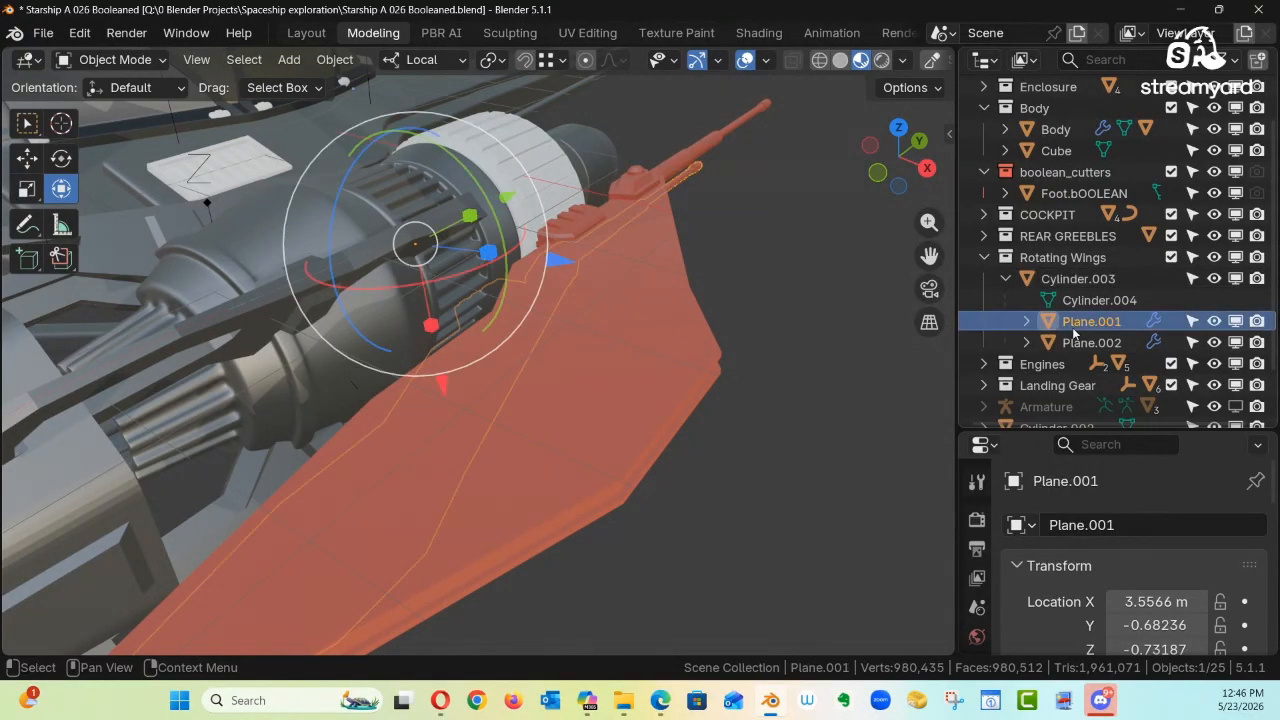
pyautogui.moveTo(752, 342); pyautogui.dragTo(699, 315, button='middle')
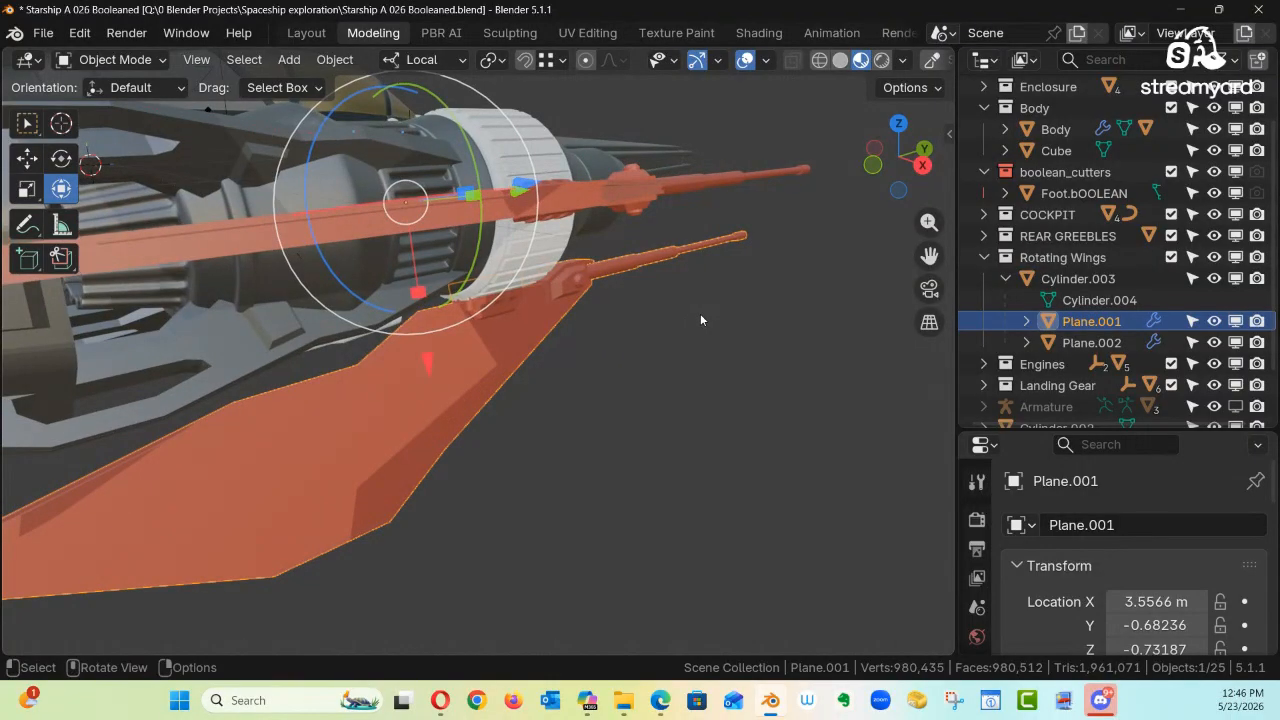
pyautogui.hotkey('ctrl', 'Tab')
pyautogui.click(838, 314)
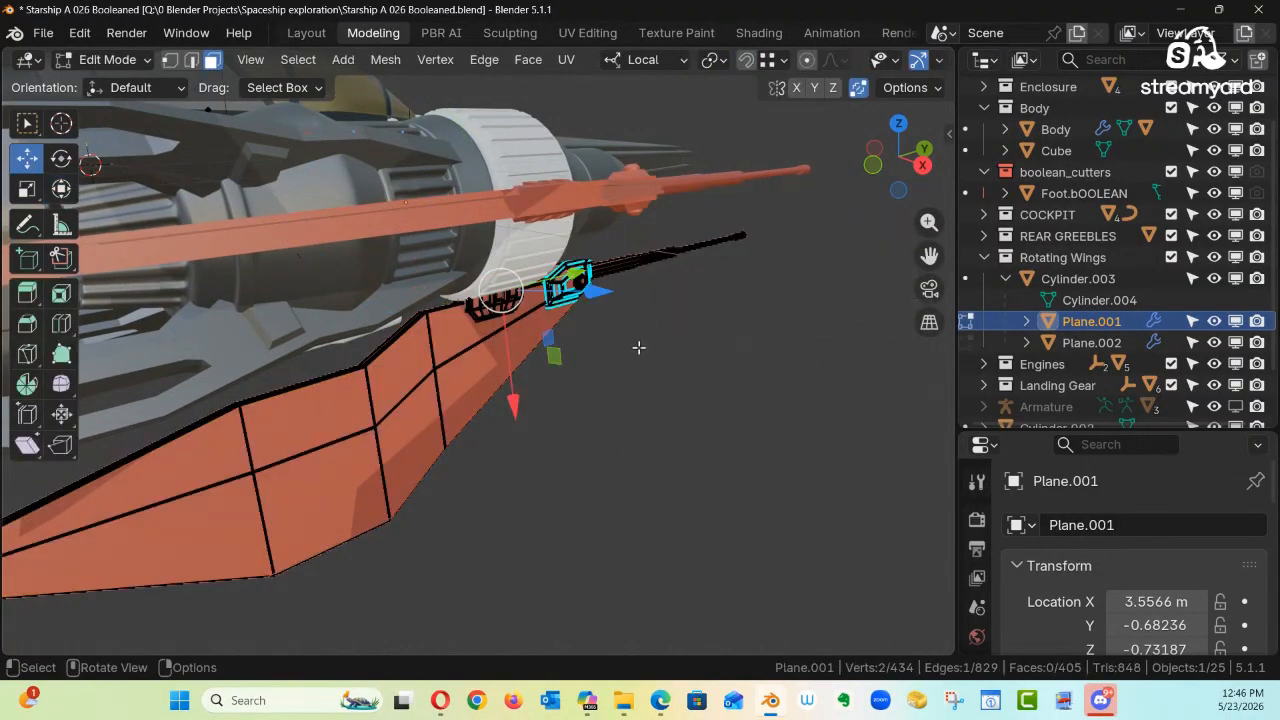
pyautogui.moveTo(639, 347); pyautogui.dragTo(517, 325, button='middle')
pyautogui.press('a')
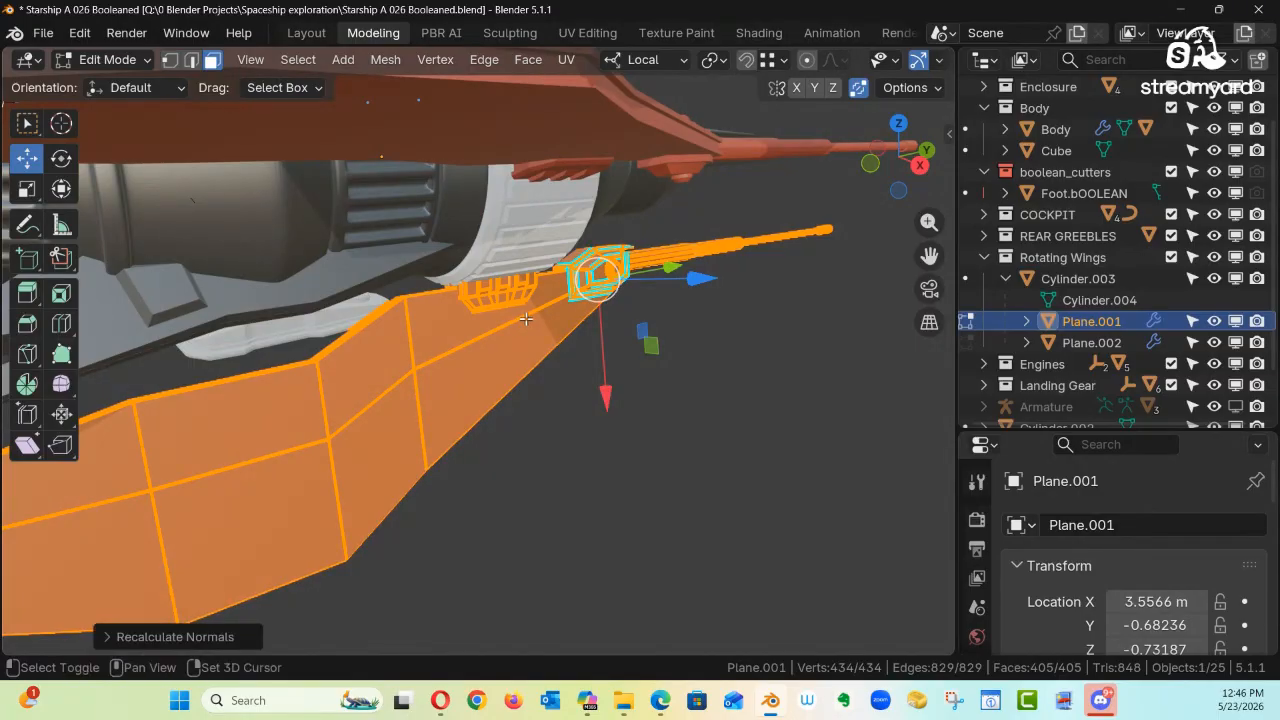
# Step: Deselect the whole Plane.001 wing mesh, enlarge the properties area, and display the wing's material settings
pyautogui.click(641, 364)
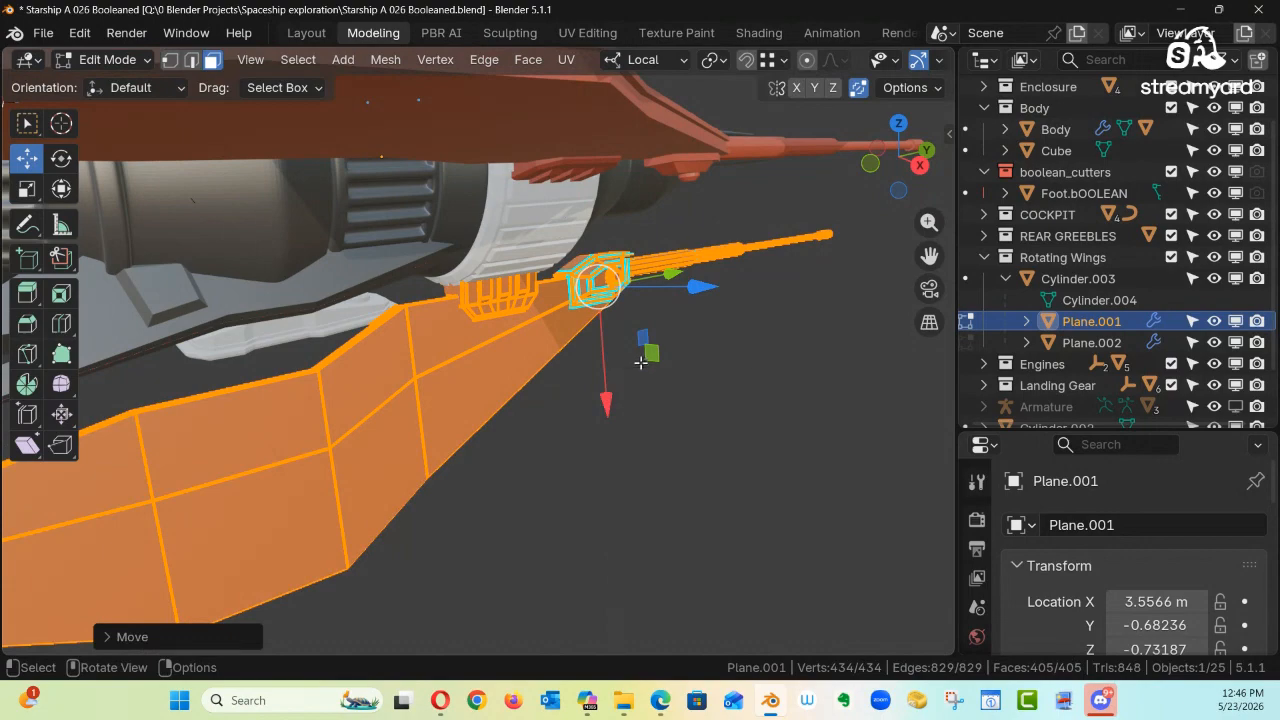
pyautogui.click(719, 388)
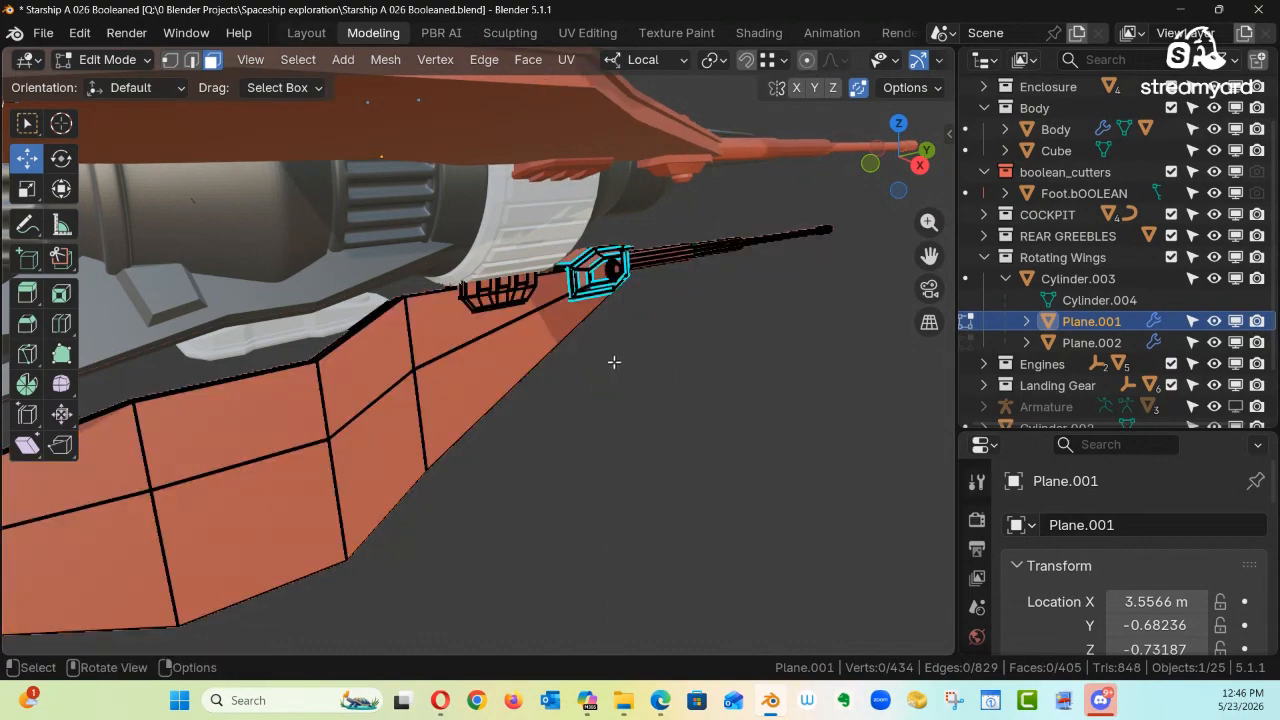
pyautogui.moveTo(646, 352); pyautogui.dragTo(696, 396, button='middle')
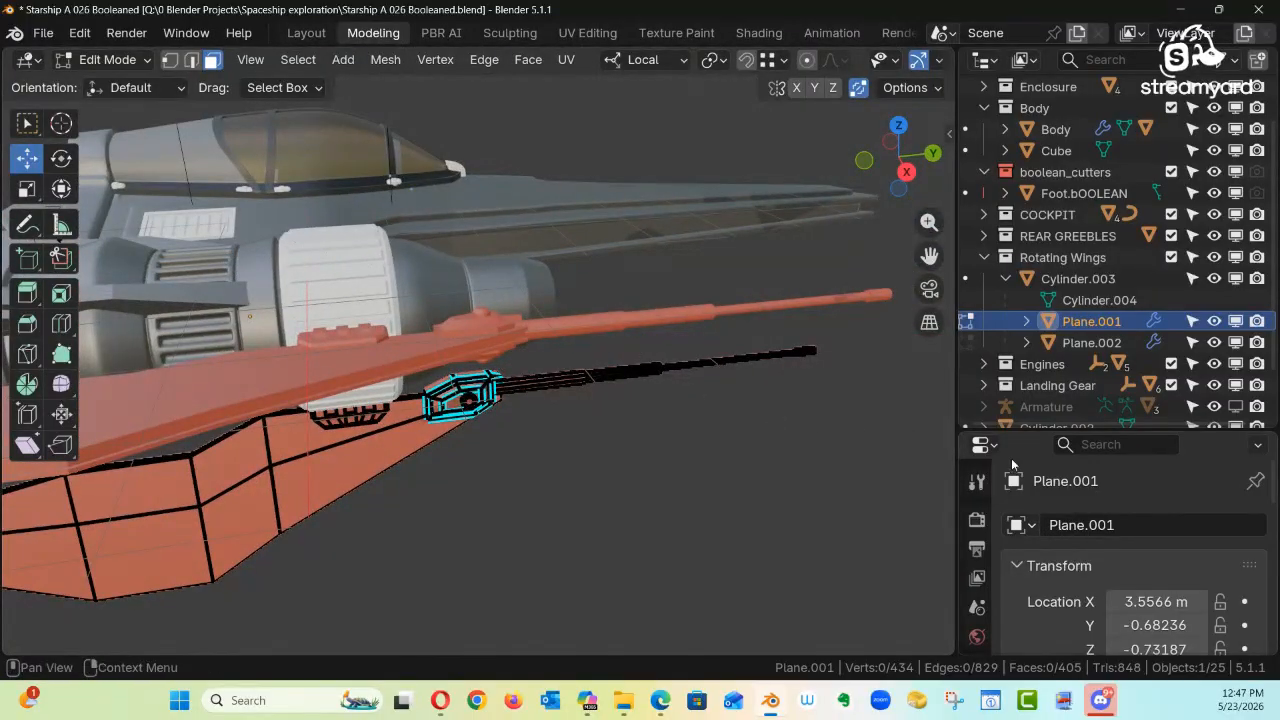
pyautogui.moveTo(1022, 428); pyautogui.dragTo(1022, 160)
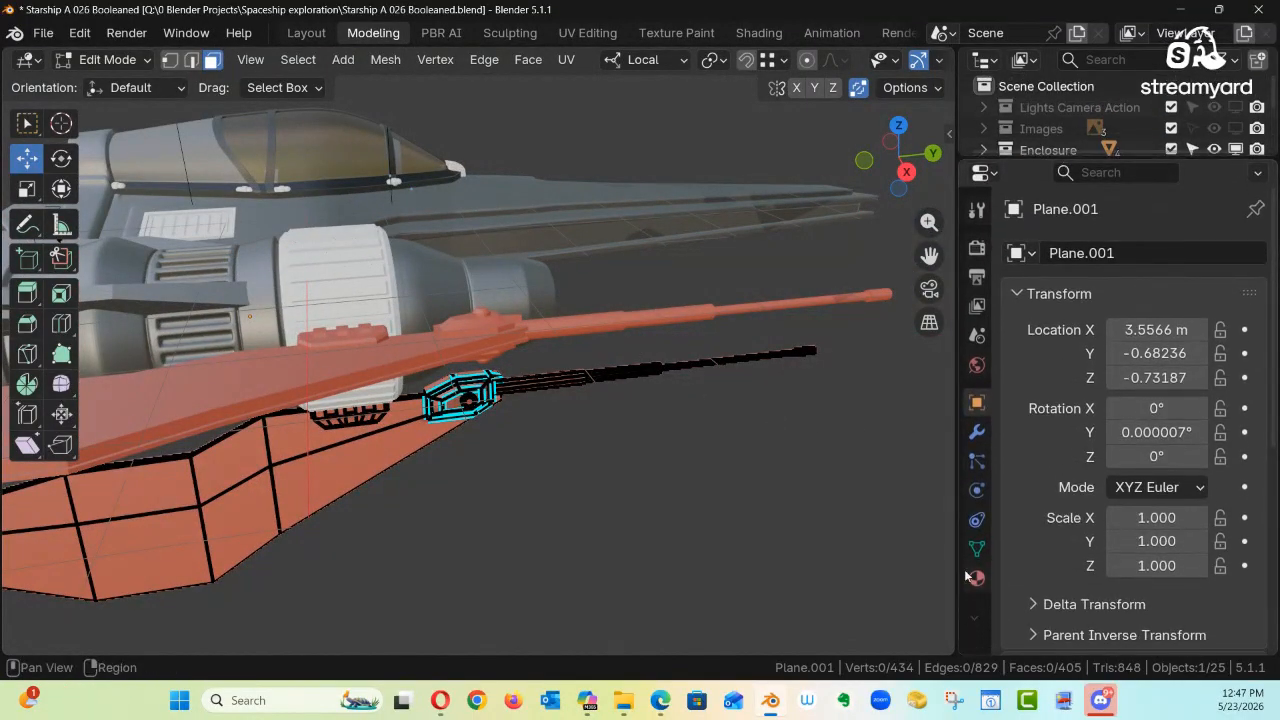
pyautogui.click(976, 579)
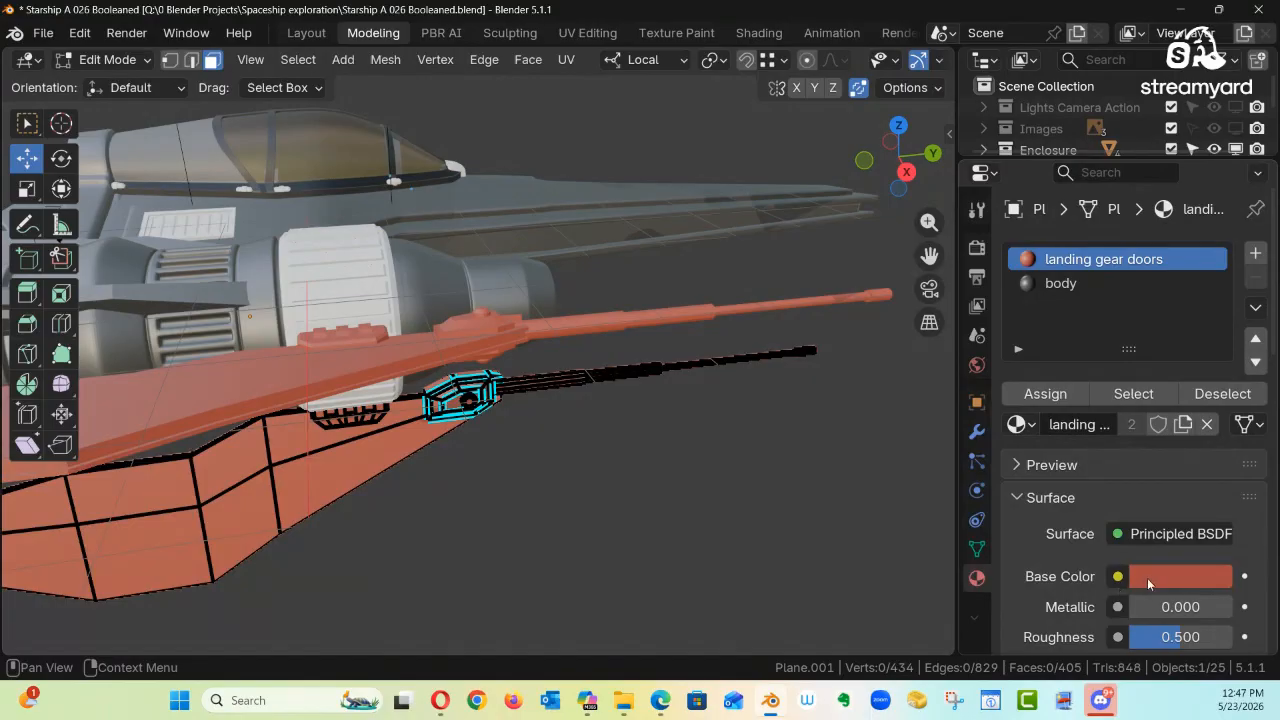
pyautogui.moveTo(787, 476); pyautogui.dragTo(608, 499, button='middle')
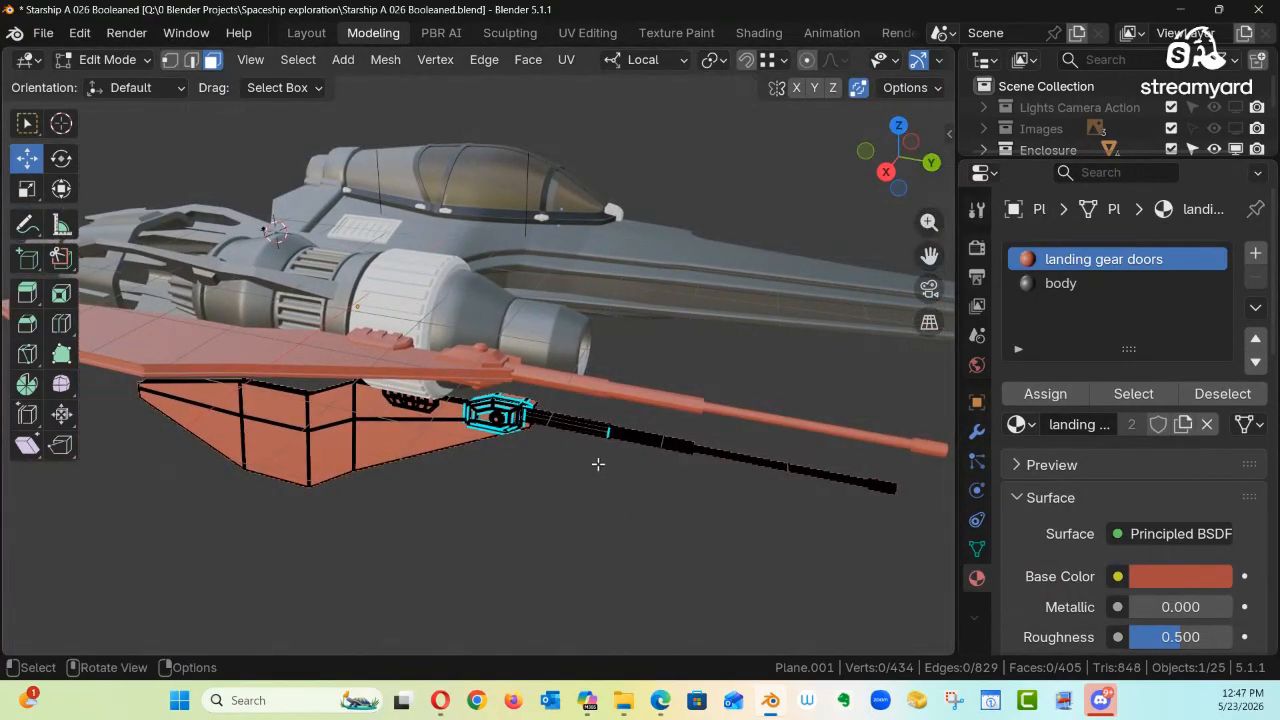
# Step: Return to Object Mode and link the Body object's materials to the lower wing, Plane.001, then clear the selection
pyautogui.hotkey('ctrl', 'Tab')
pyautogui.click(403, 470)
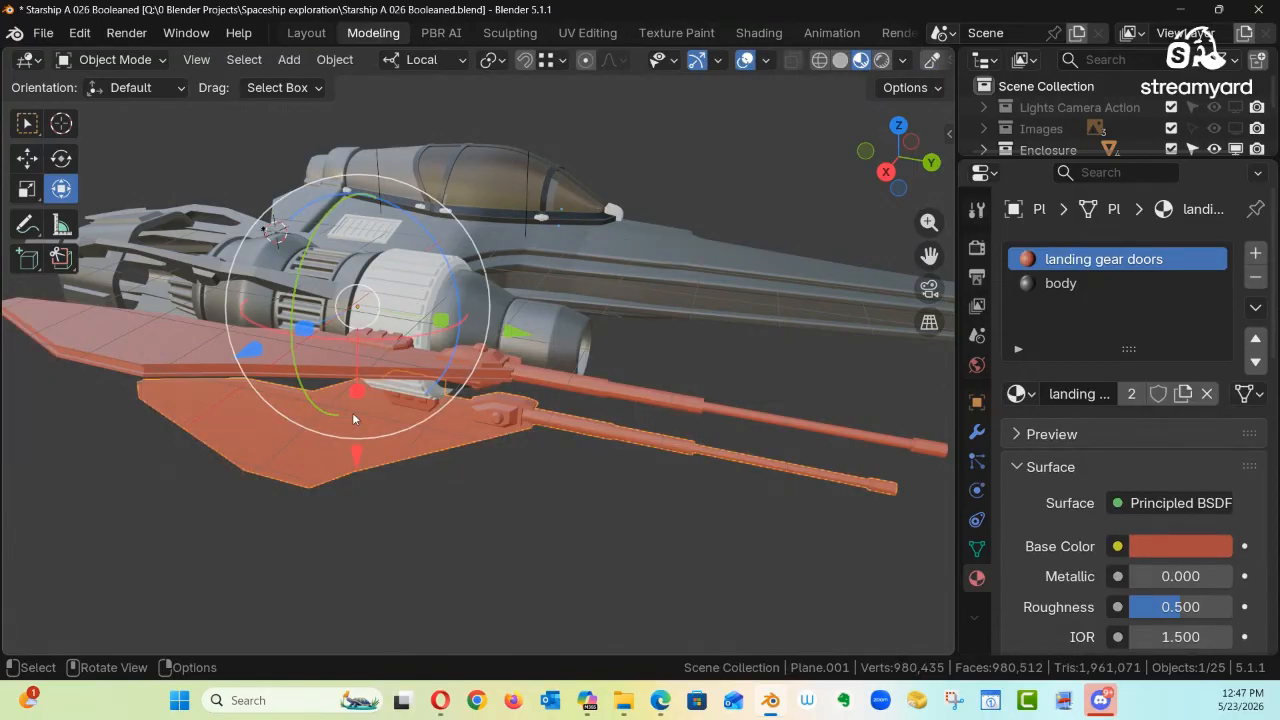
pyautogui.keyDown('shift'); pyautogui.click(625, 268); pyautogui.keyUp('shift')
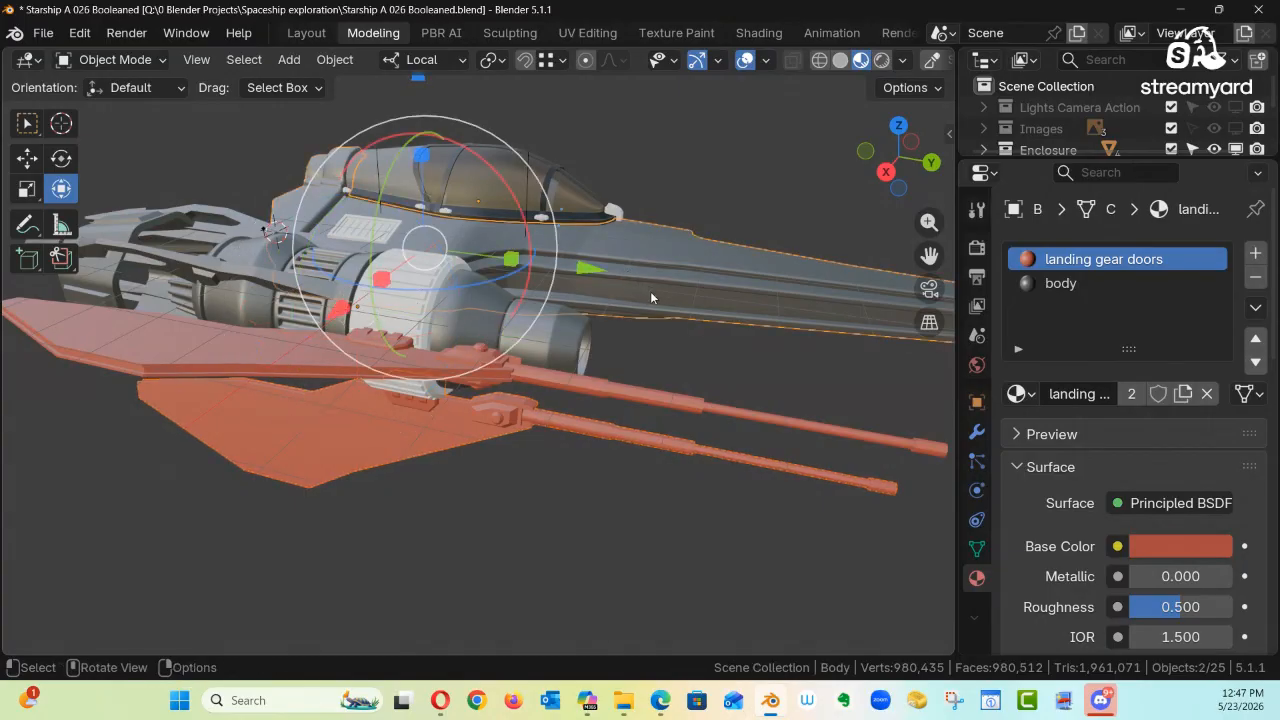
pyautogui.hotkey('ctrl', 'l')
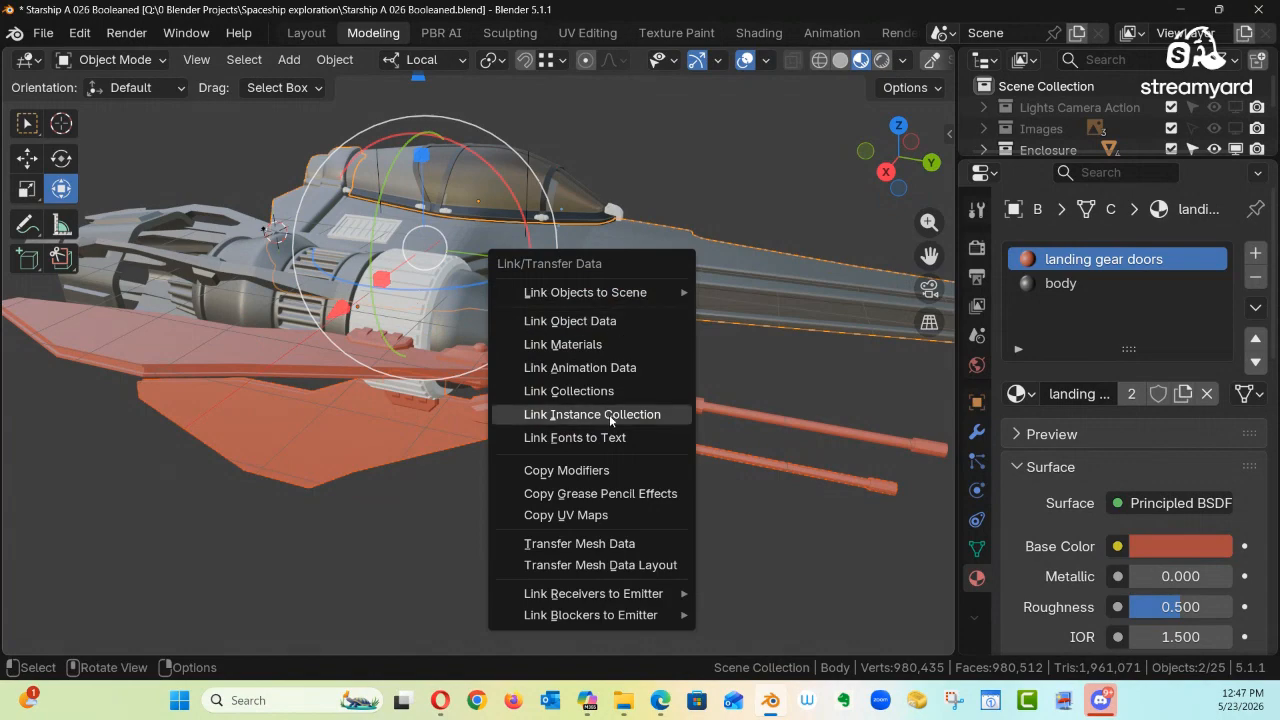
pyautogui.click(588, 349)
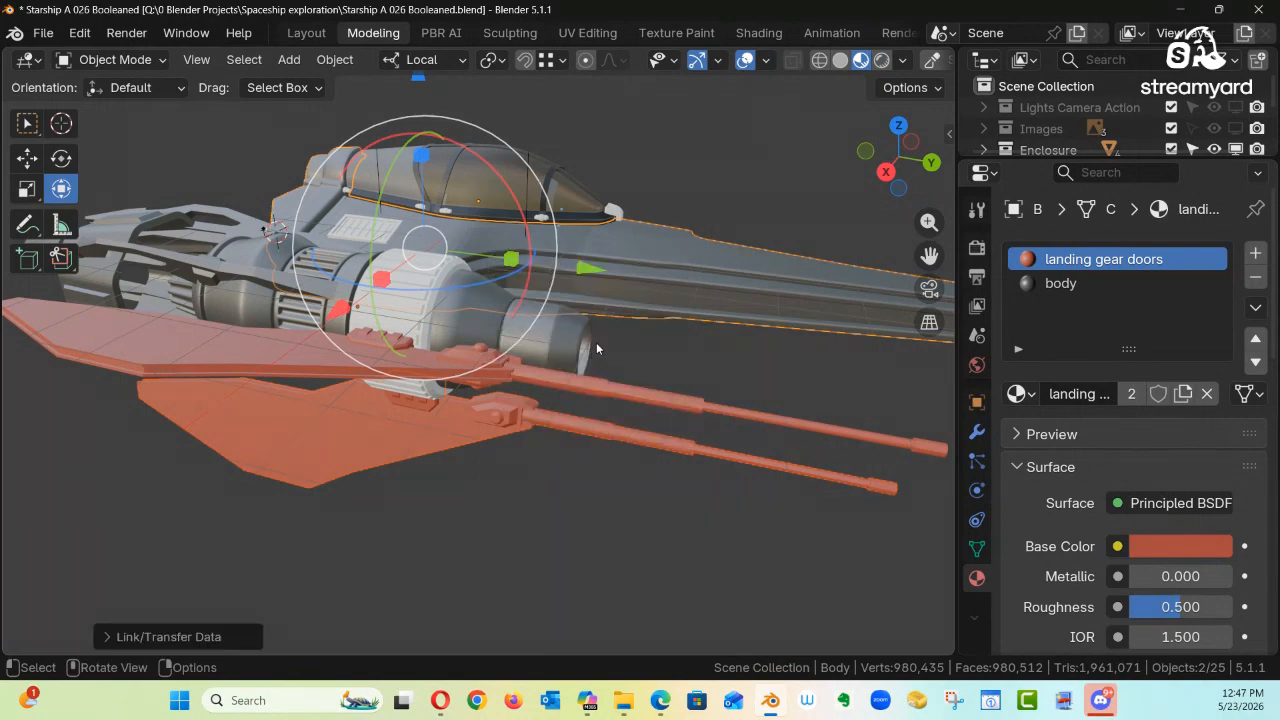
pyautogui.hotkey('ctrl', 'l')
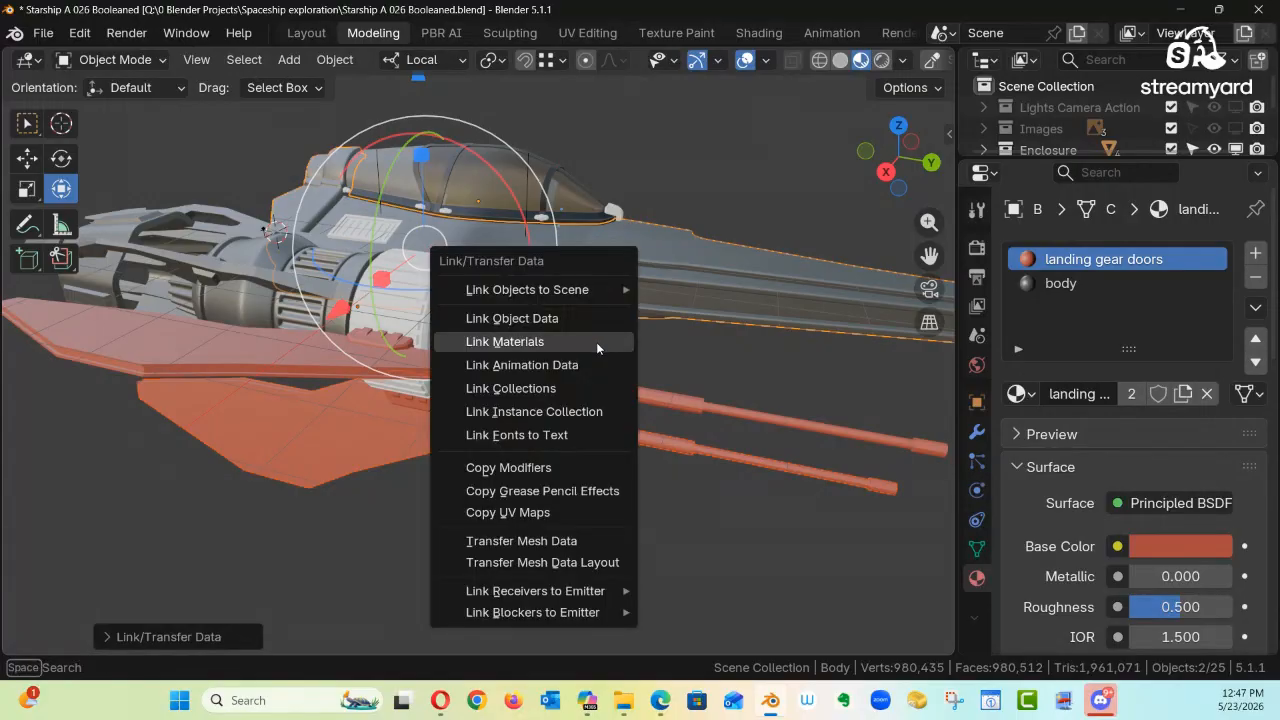
pyautogui.click(584, 345)
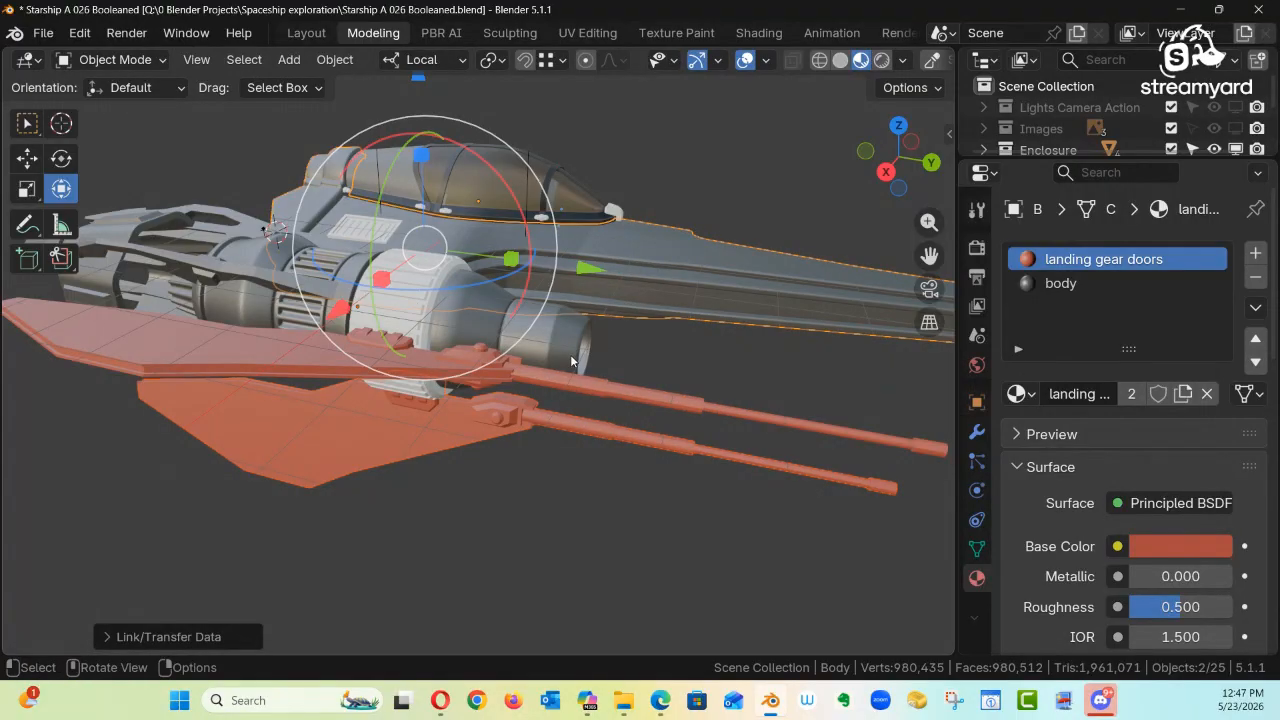
pyautogui.click(590, 385)
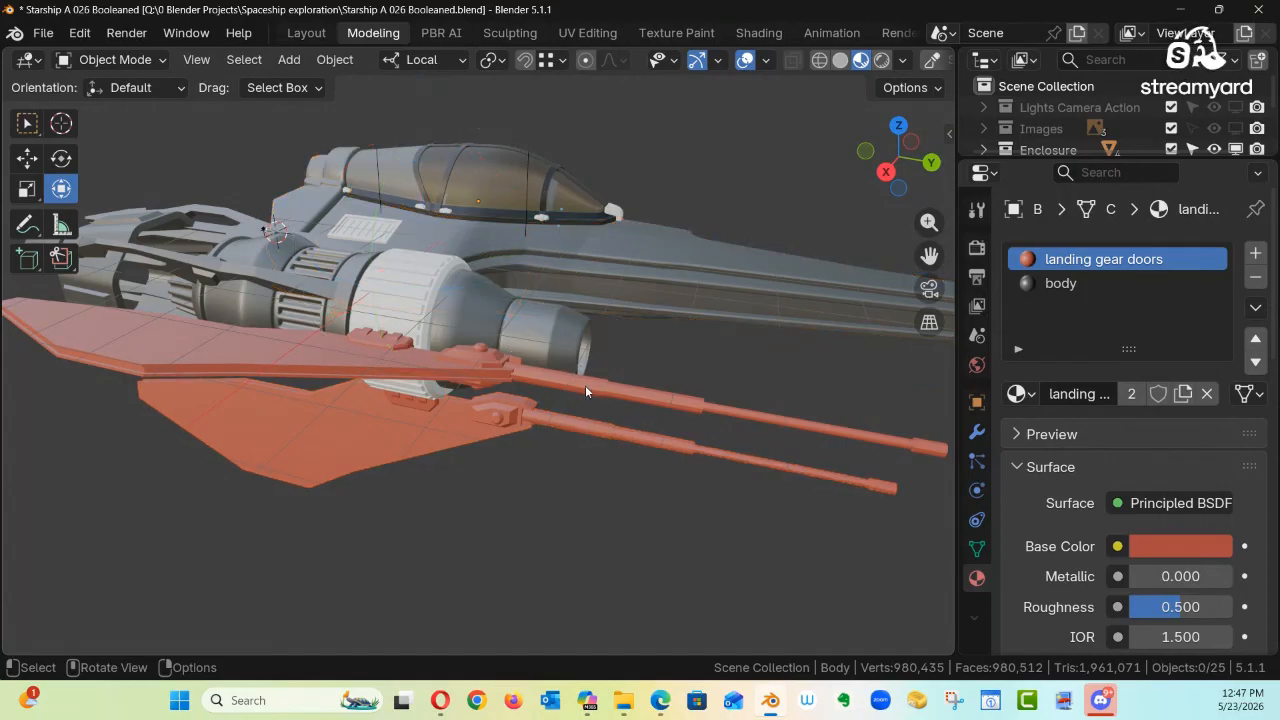
# Step: Link the Body object's materials to the upper wing, Plane.002, then deselect everything
pyautogui.click(342, 367)
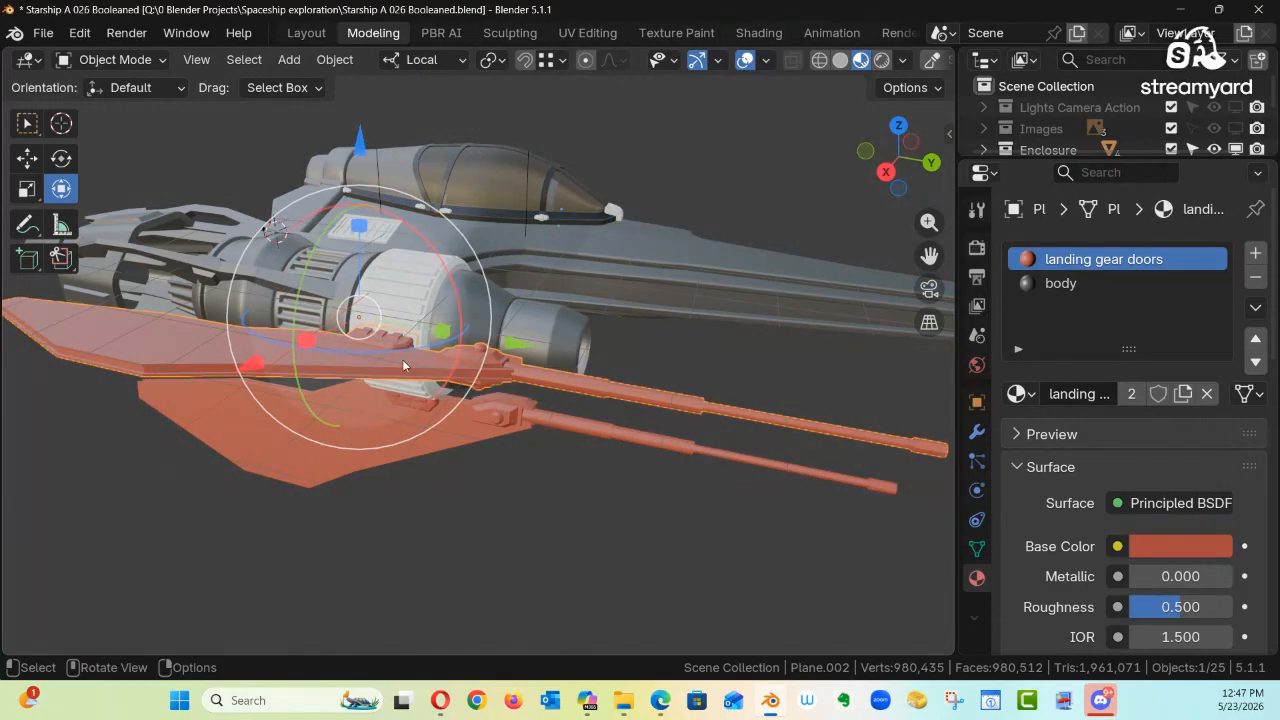
pyautogui.keyDown('shift'); pyautogui.click(652, 255); pyautogui.keyUp('shift')
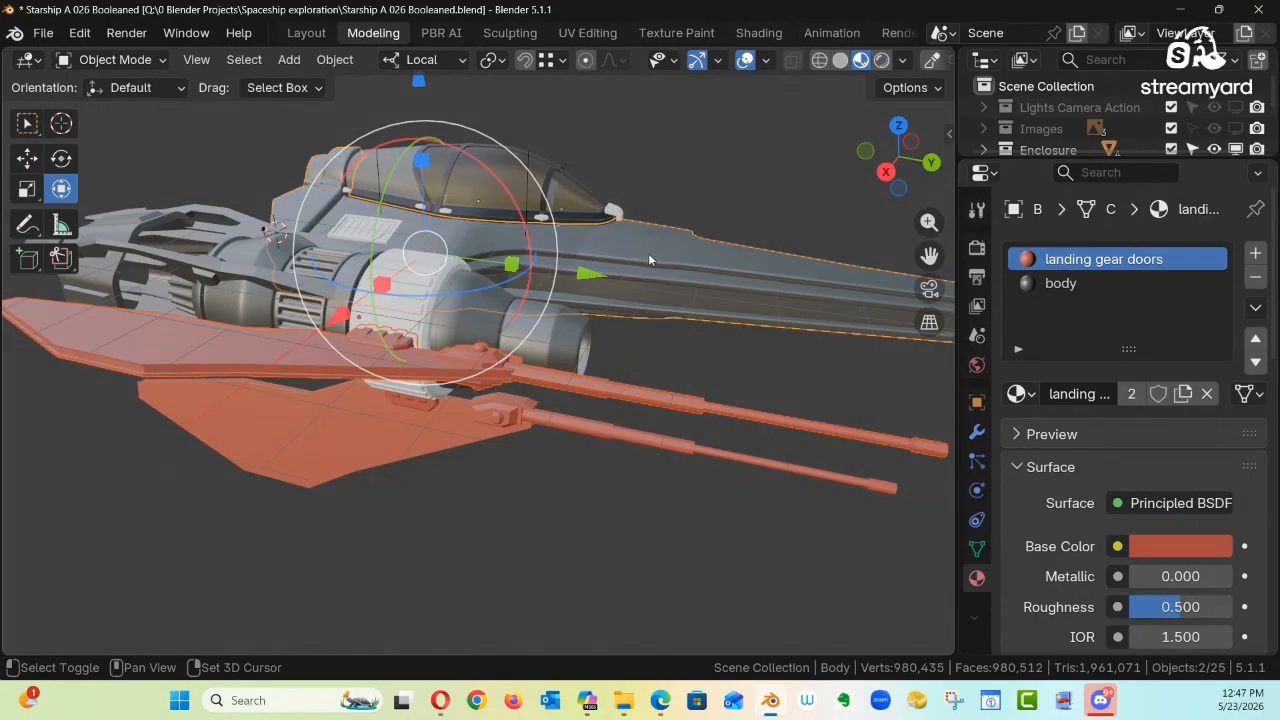
pyautogui.hotkey('ctrl', 'l')
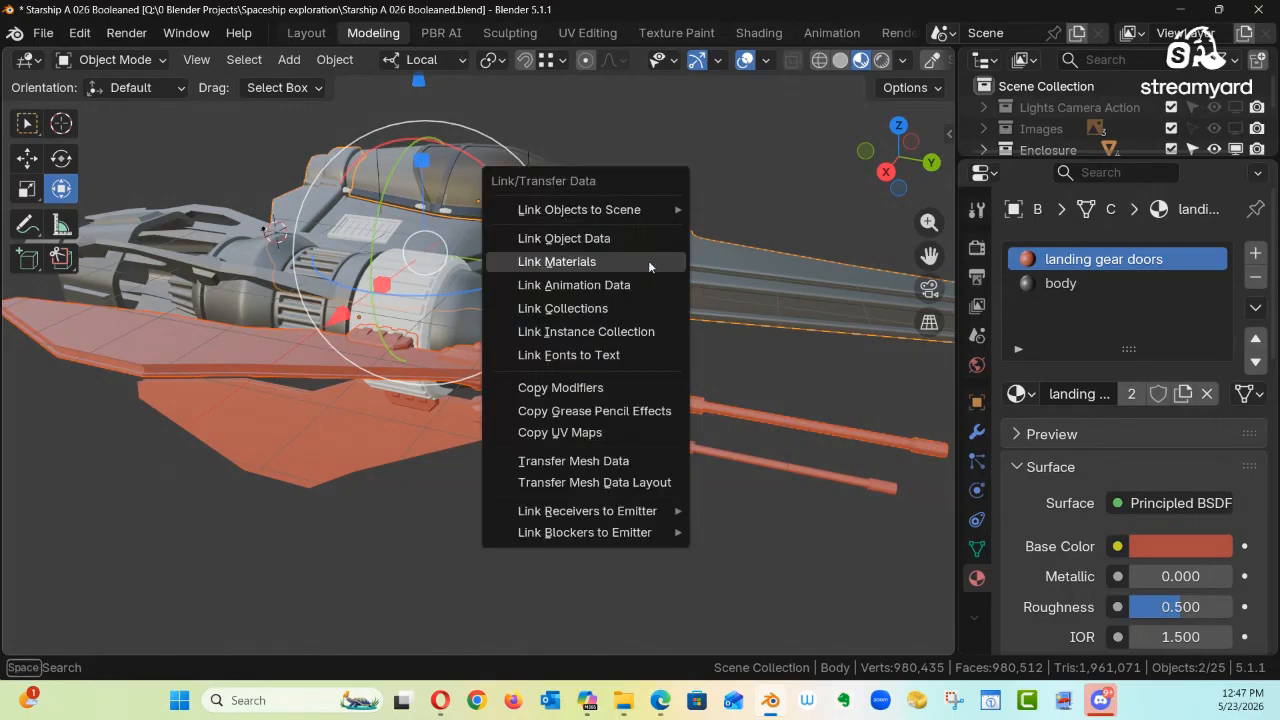
pyautogui.click(640, 265)
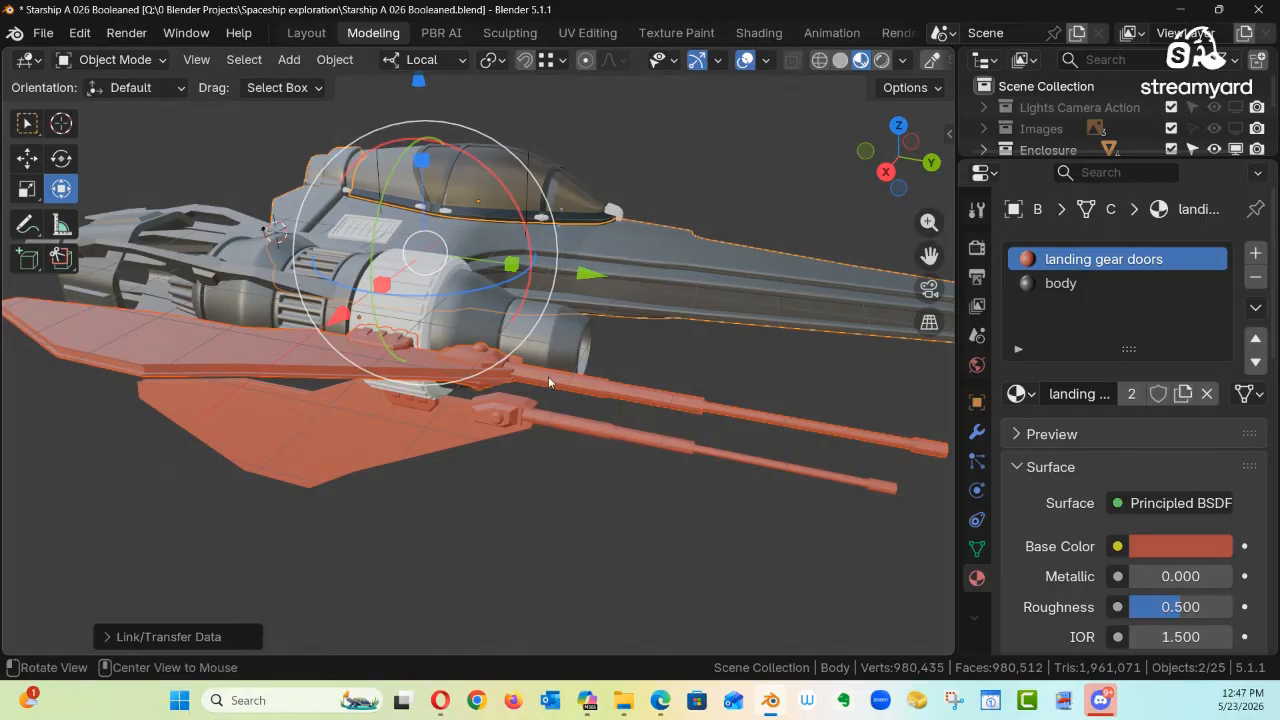
pyautogui.keyDown('alt'); pyautogui.moveTo(548, 377); pyautogui.dragTo(630, 425); pyautogui.keyUp('alt')
pyautogui.click(693, 386)
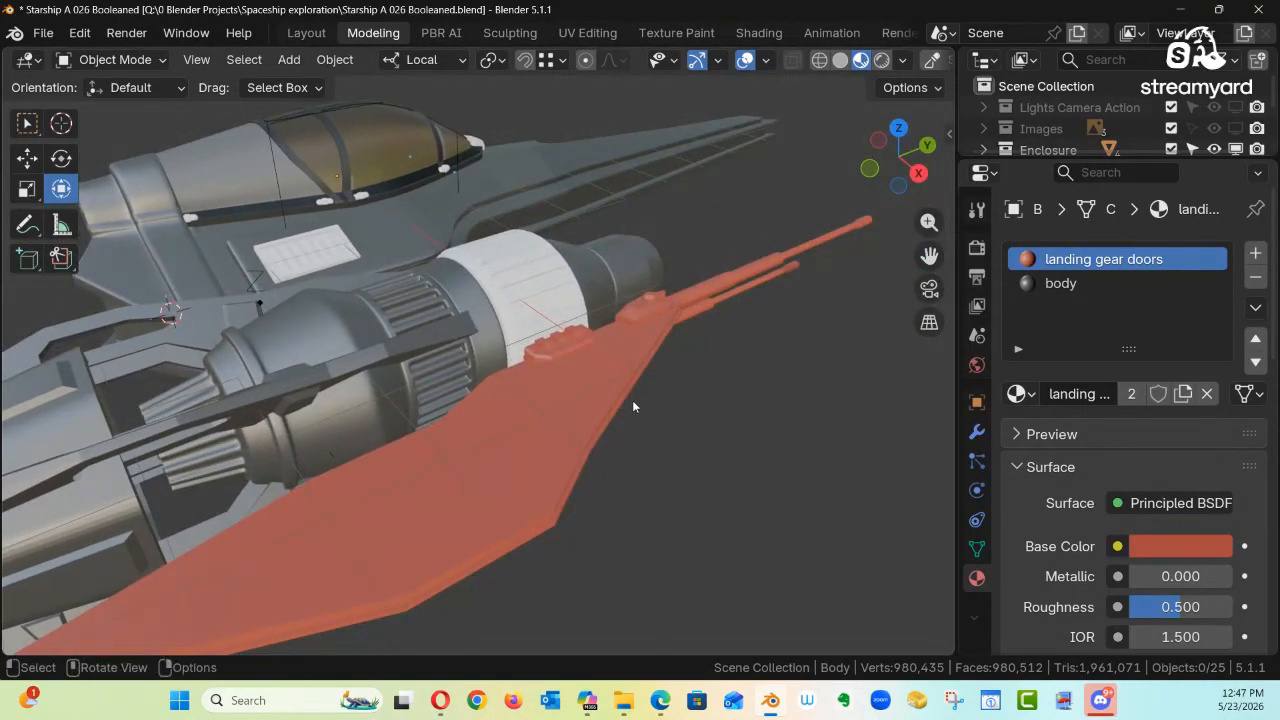
# Step: Check the ship in Rendered shading and return the viewport to Material Preview
pyautogui.press('z')
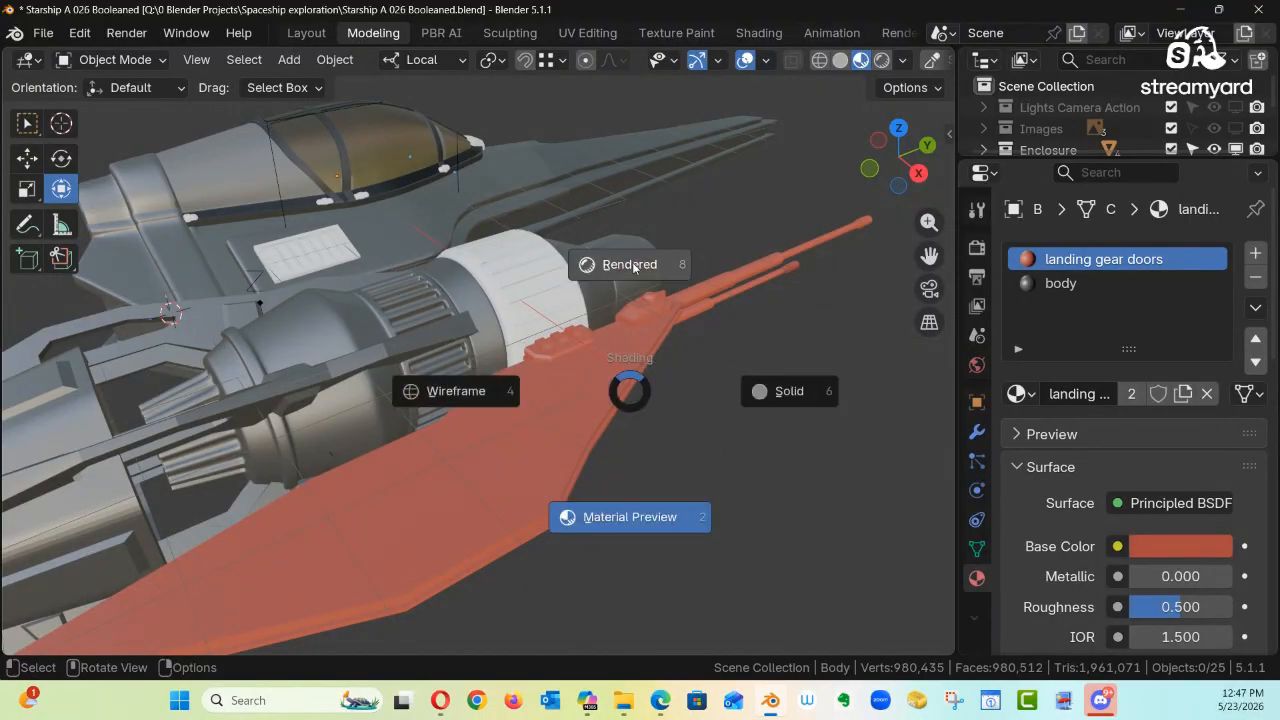
pyautogui.click(621, 271)
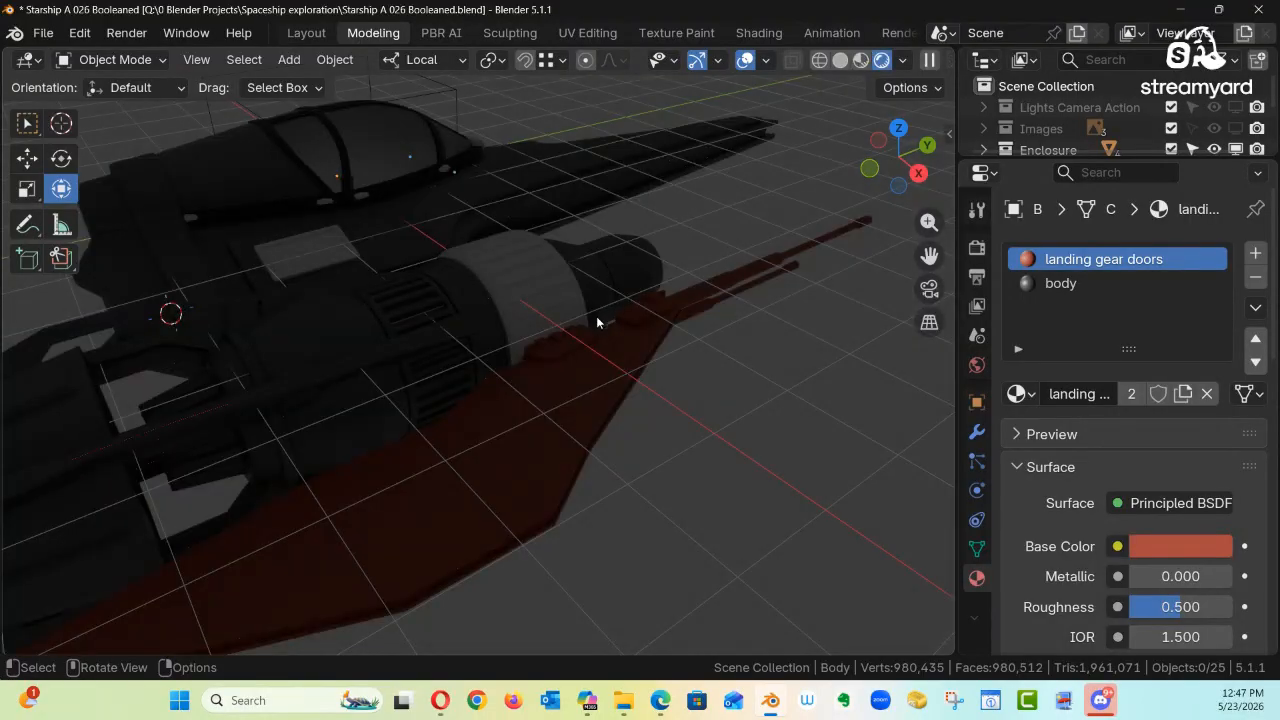
pyautogui.press('z')
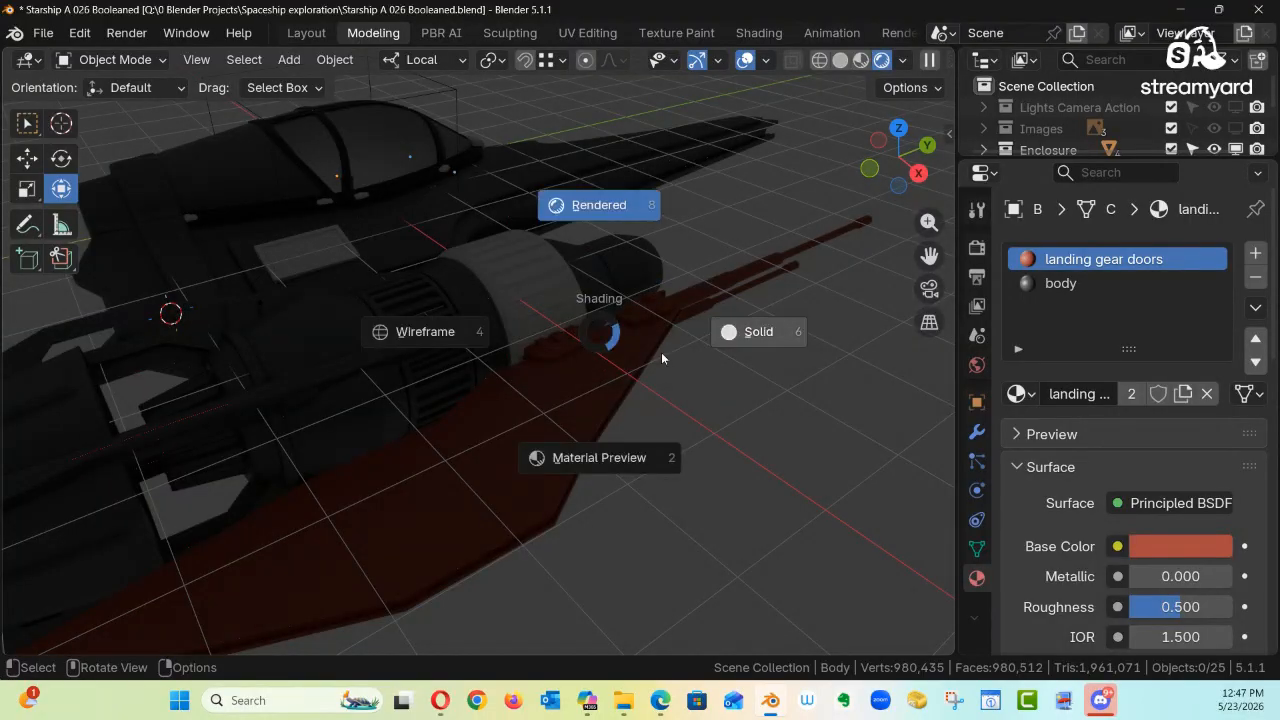
pyautogui.click(612, 461)
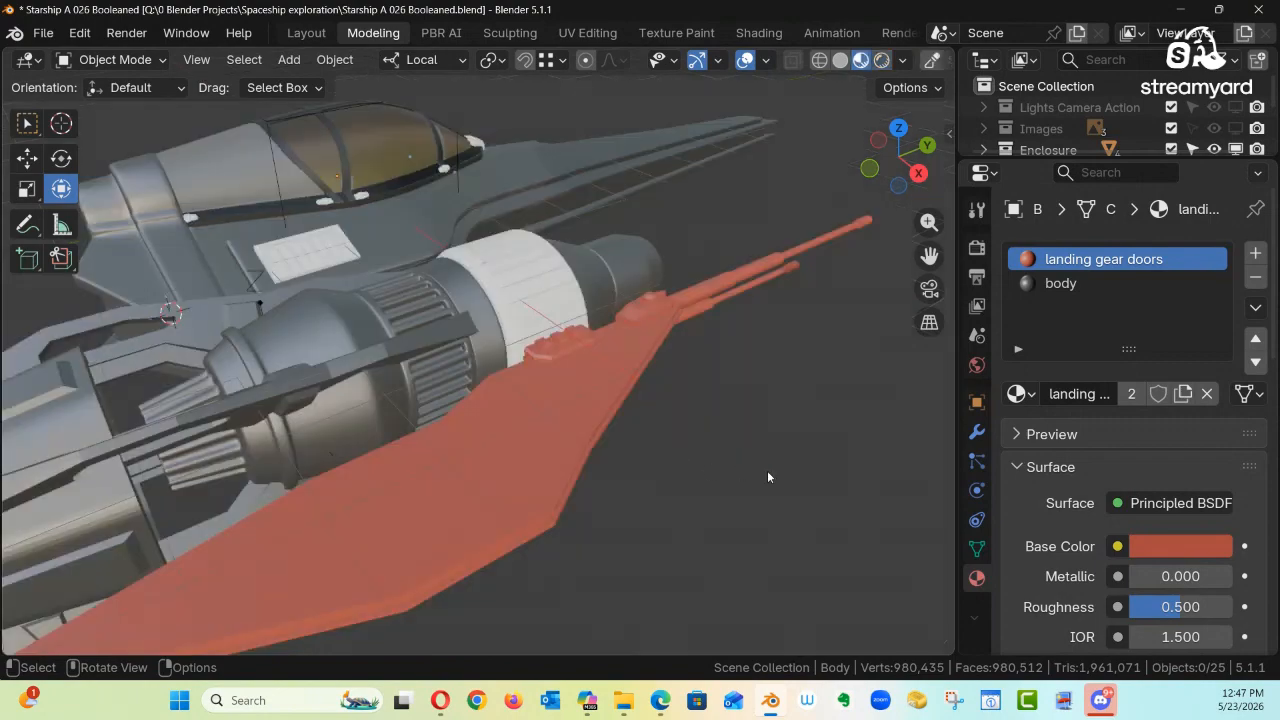
# Step: Change the landing gear doors material's base color to a dark neutral grey, hex #616061FF
pyautogui.click(1161, 549)
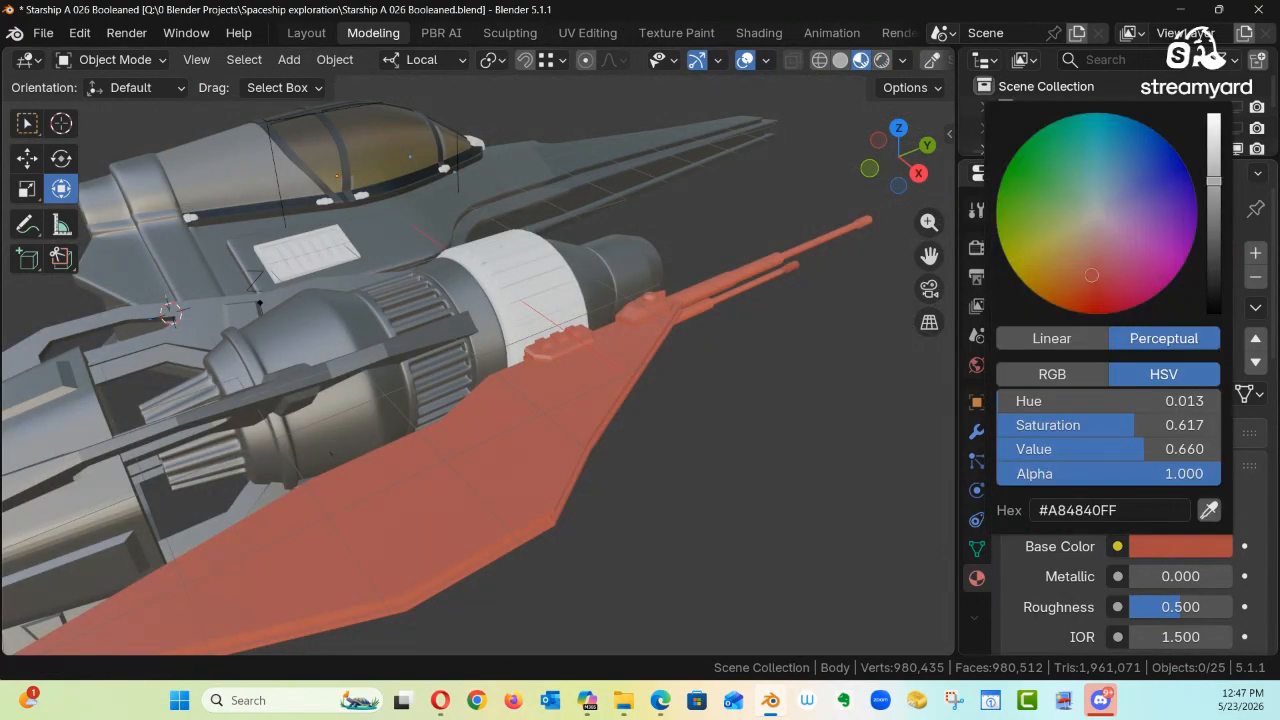
pyautogui.moveTo(1091, 275); pyautogui.dragTo(1099, 226)
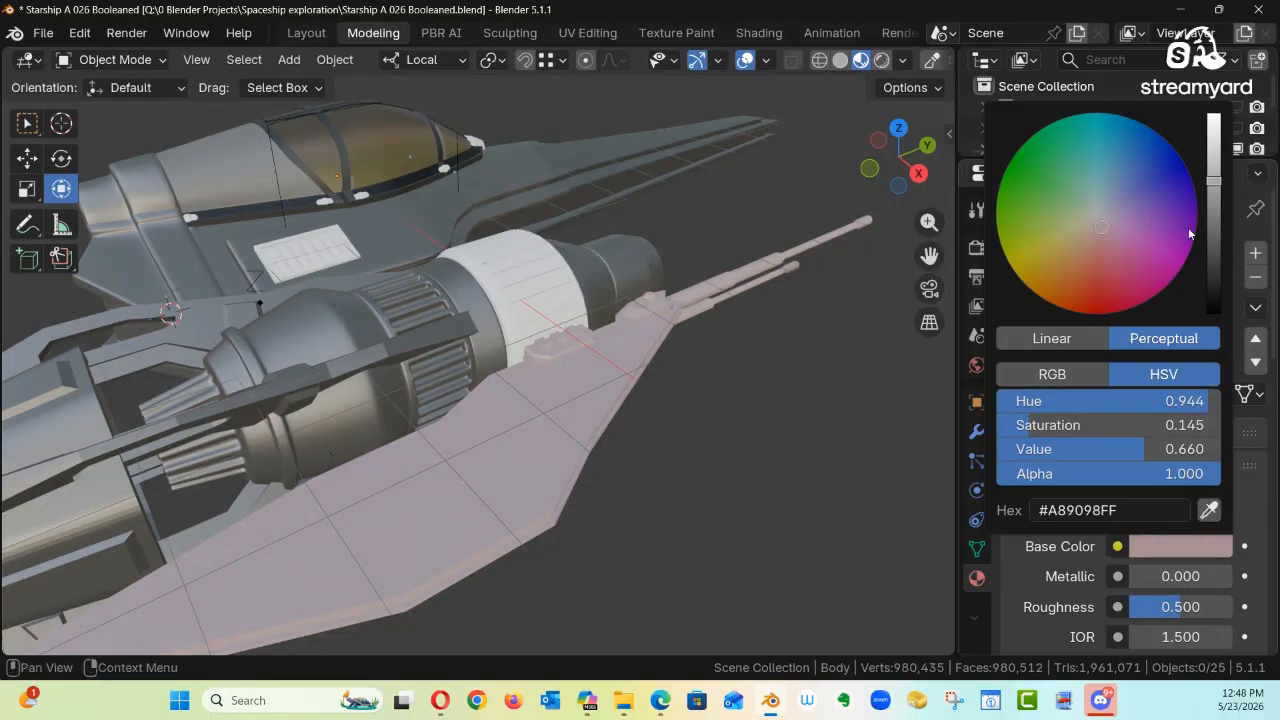
pyautogui.moveTo(1214, 181); pyautogui.dragTo(1214, 228)
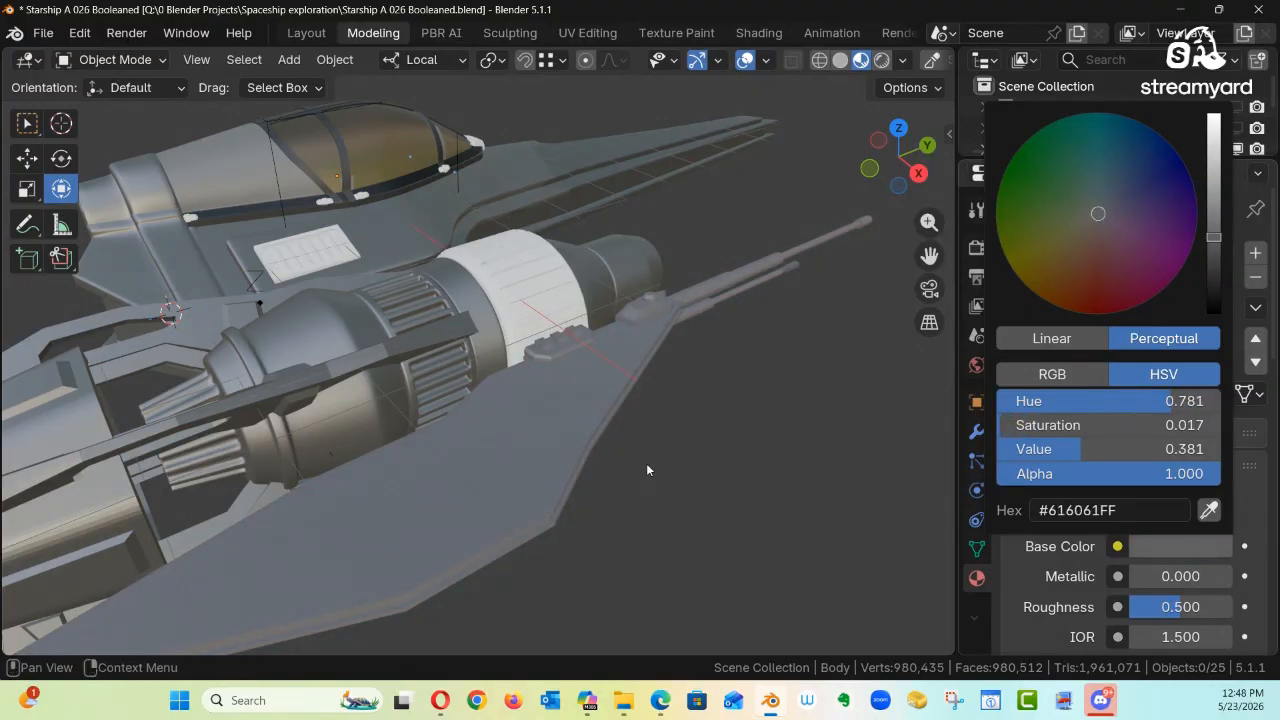
pyautogui.moveTo(615, 404); pyautogui.dragTo(540, 358, button='middle')
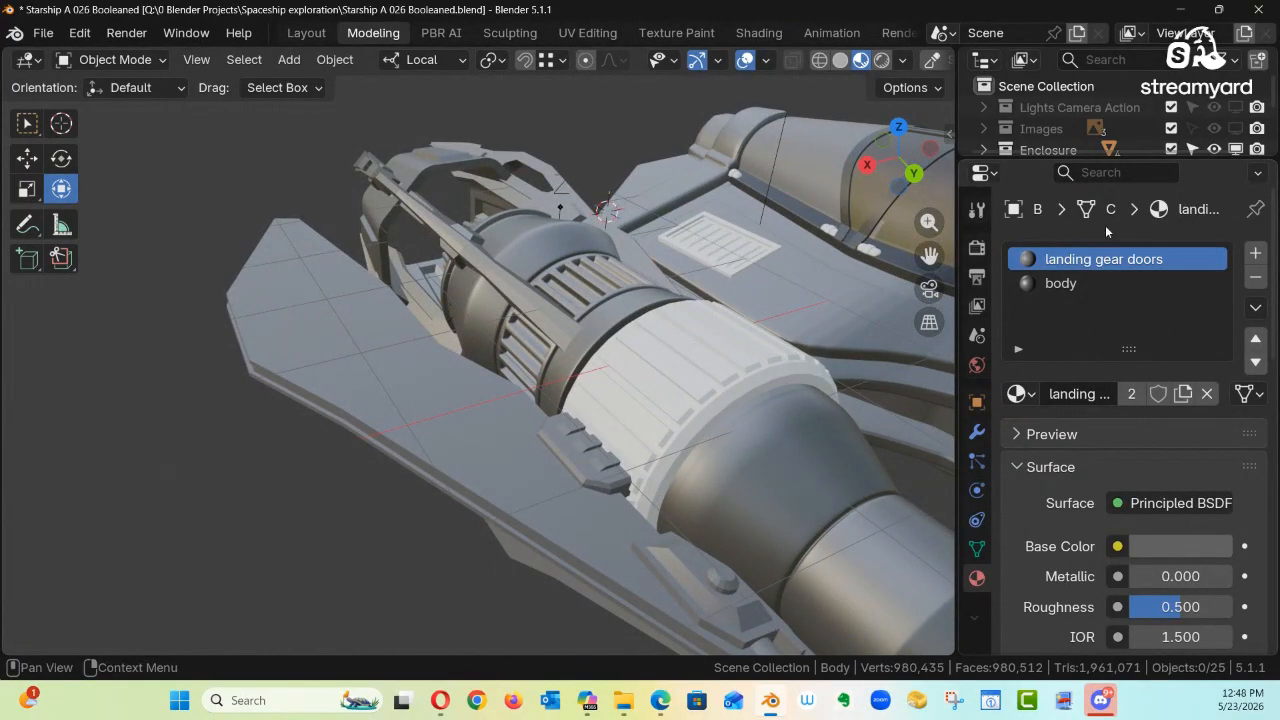
# Step: Set the landing gear doors material's Metallic to 0.774 and Roughness to 0.354
pyautogui.scroll(-2, 1085, 538)
pyautogui.moveTo(1163, 492); pyautogui.dragTo(1168, 492)
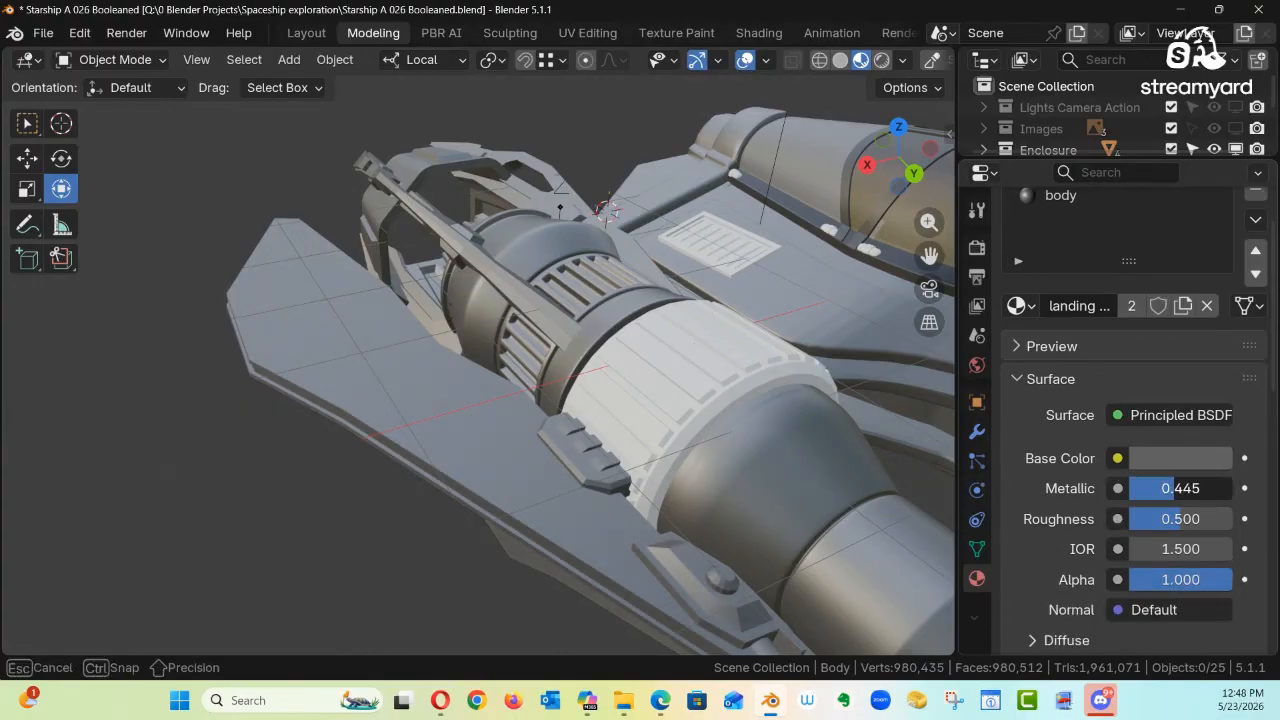
pyautogui.moveTo(1186, 488); pyautogui.dragTo(1205, 488)
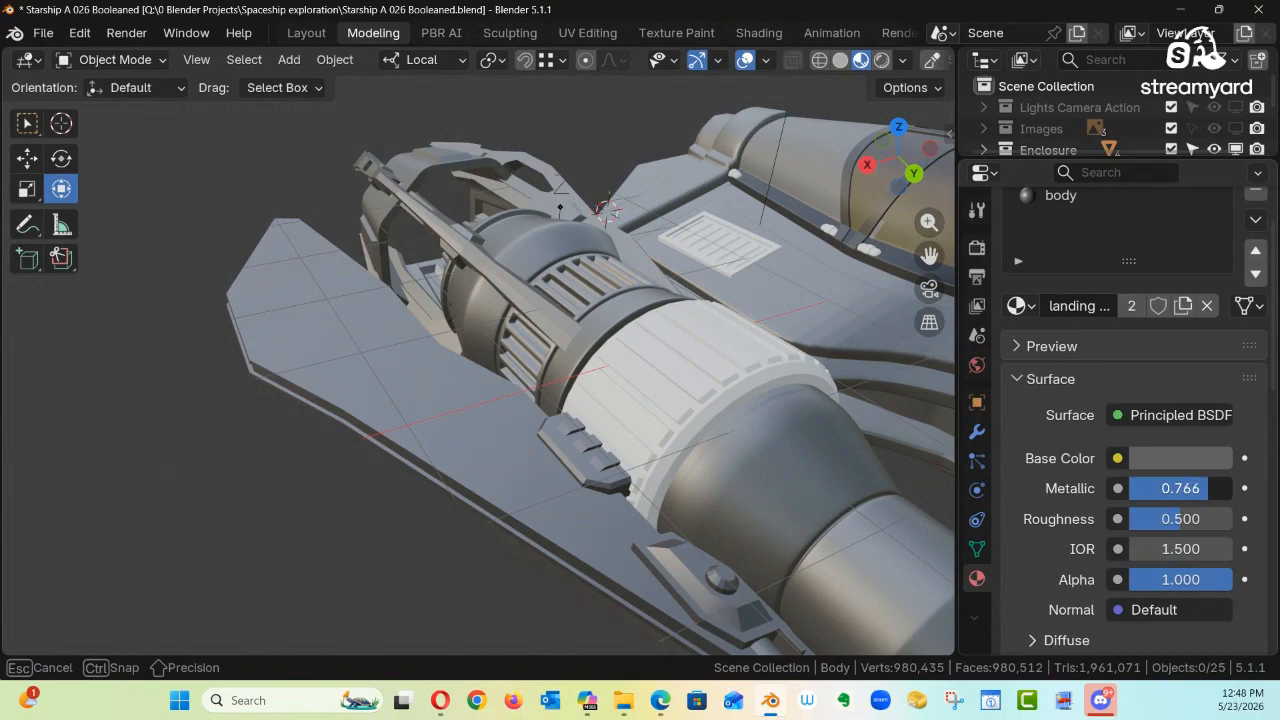
pyautogui.moveTo(726, 461); pyautogui.dragTo(545, 270, button='middle')
pyautogui.scroll(4, 595, 331)
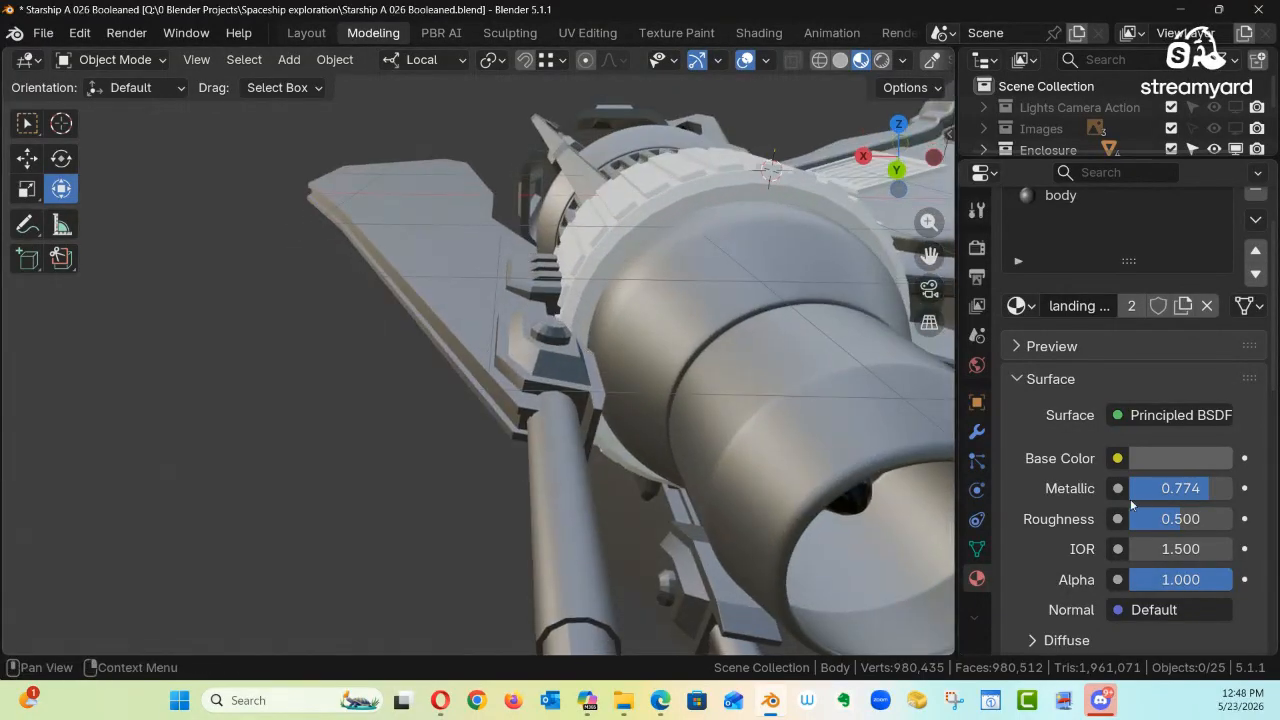
pyautogui.moveTo(1180, 519); pyautogui.dragTo(1172, 519)
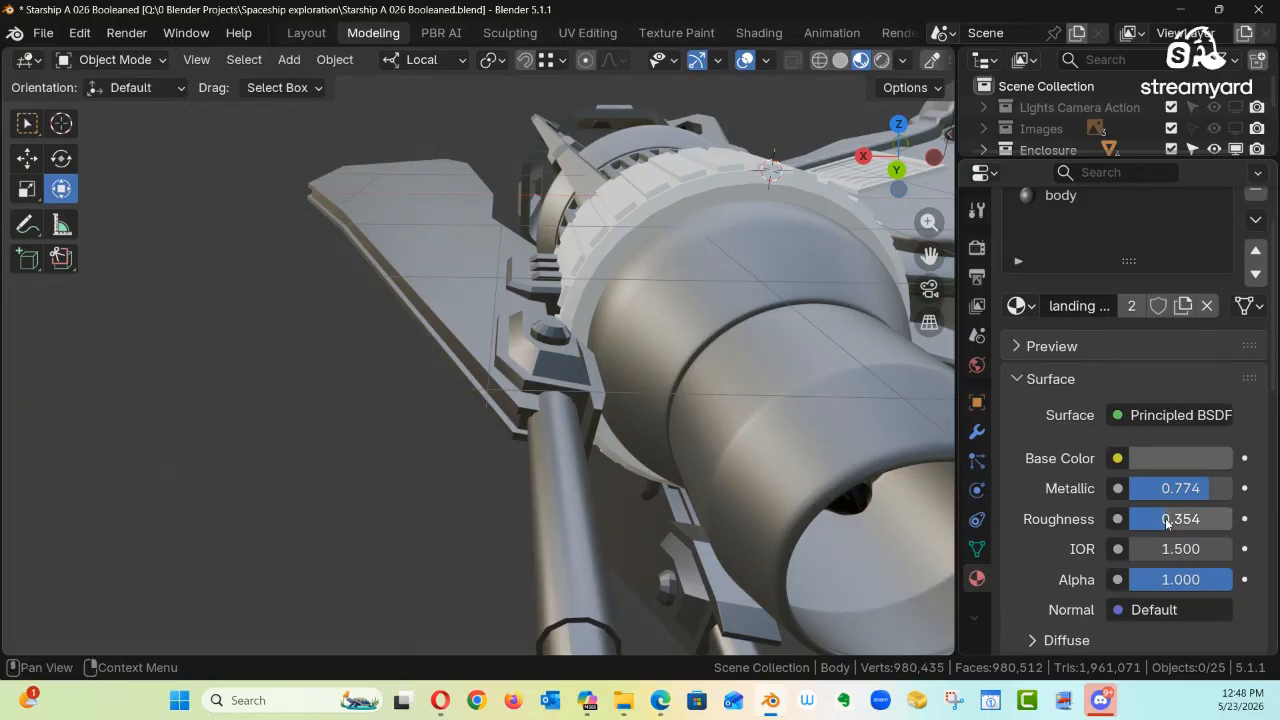
# Step: Give the white ribbed engine ring, Cylinder.003, a new material with near-black base color #181818FF, then deselect everything
pyautogui.moveTo(705, 364); pyautogui.dragTo(50, 372, button='middle')
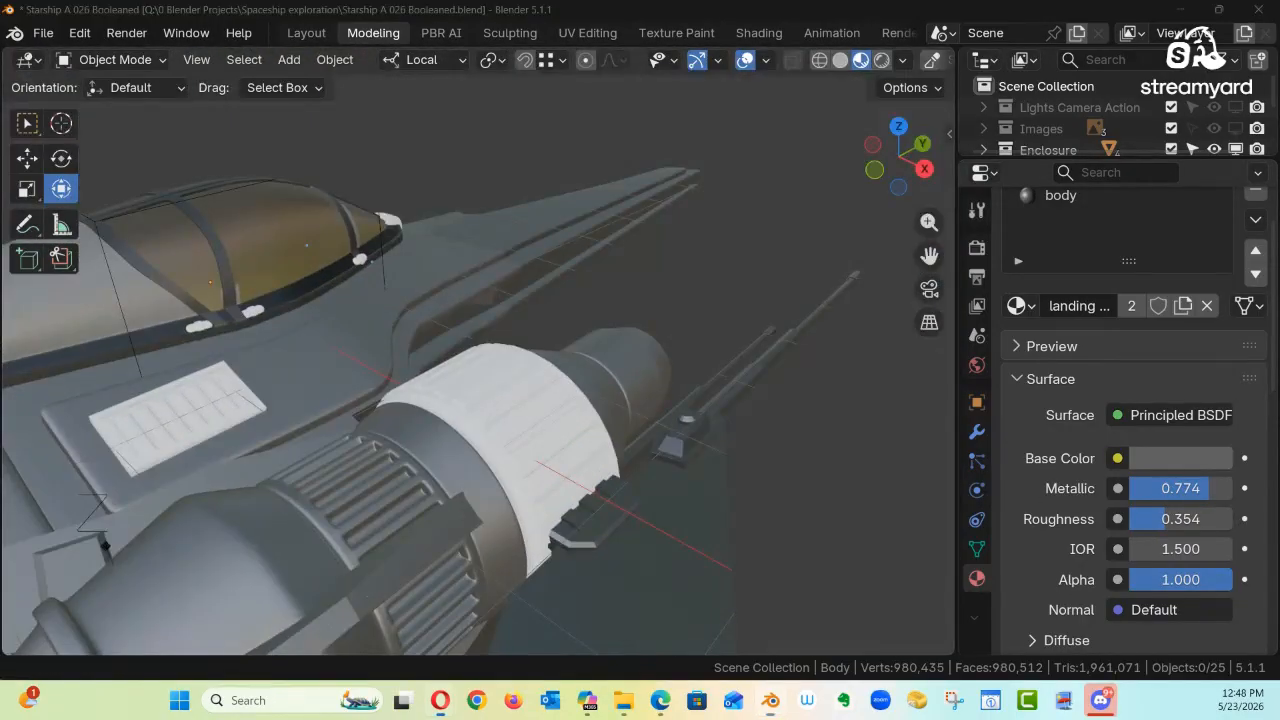
pyautogui.moveTo(459, 463); pyautogui.dragTo(193, 416, button='middle')
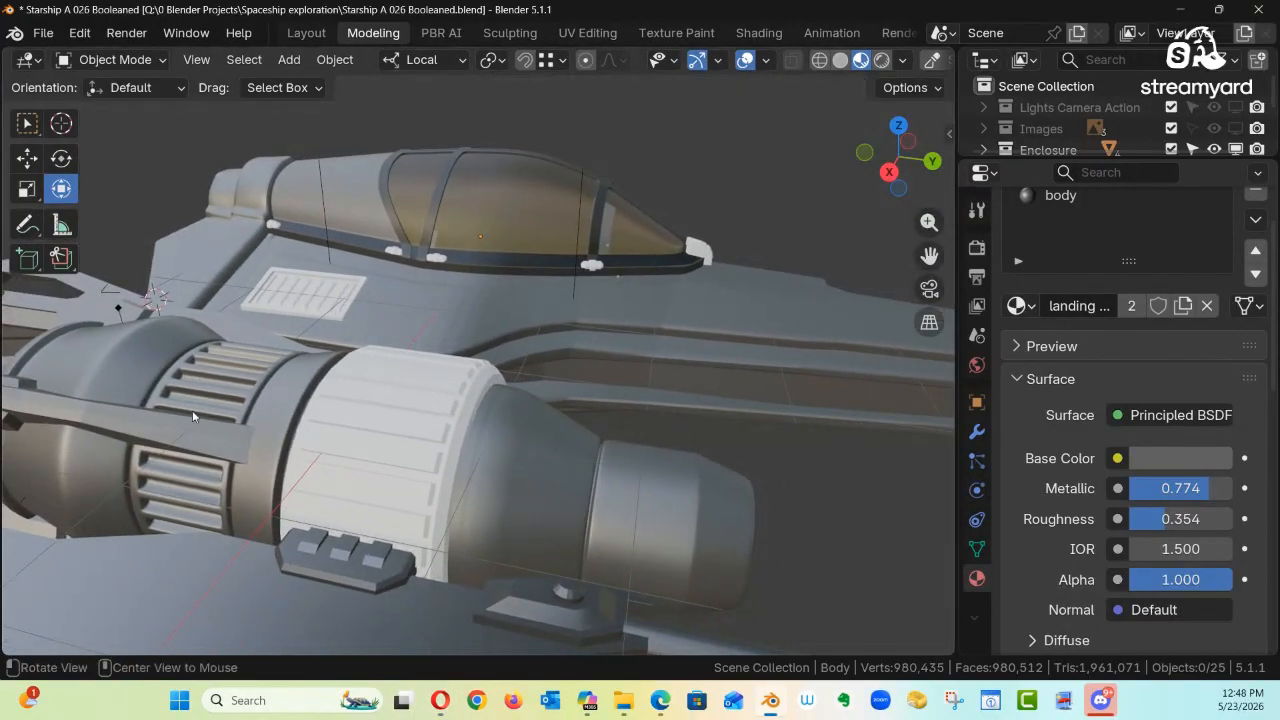
pyautogui.click(353, 447)
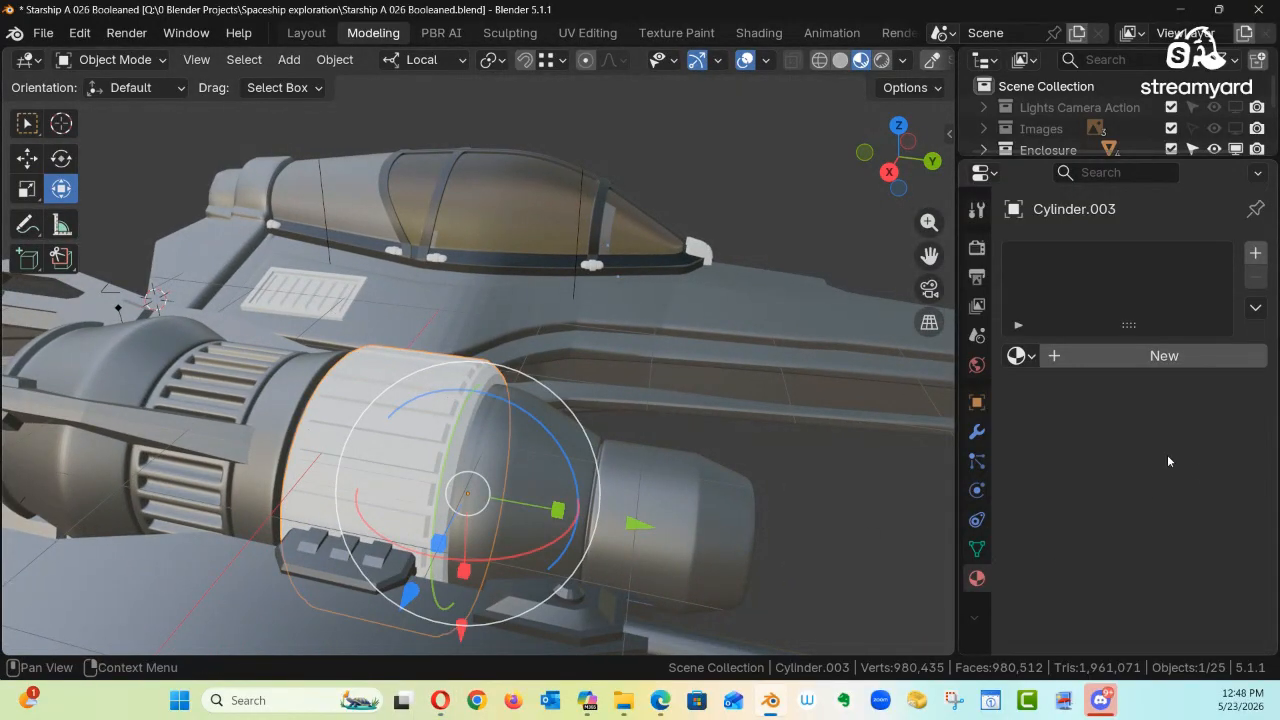
pyautogui.click(1145, 358)
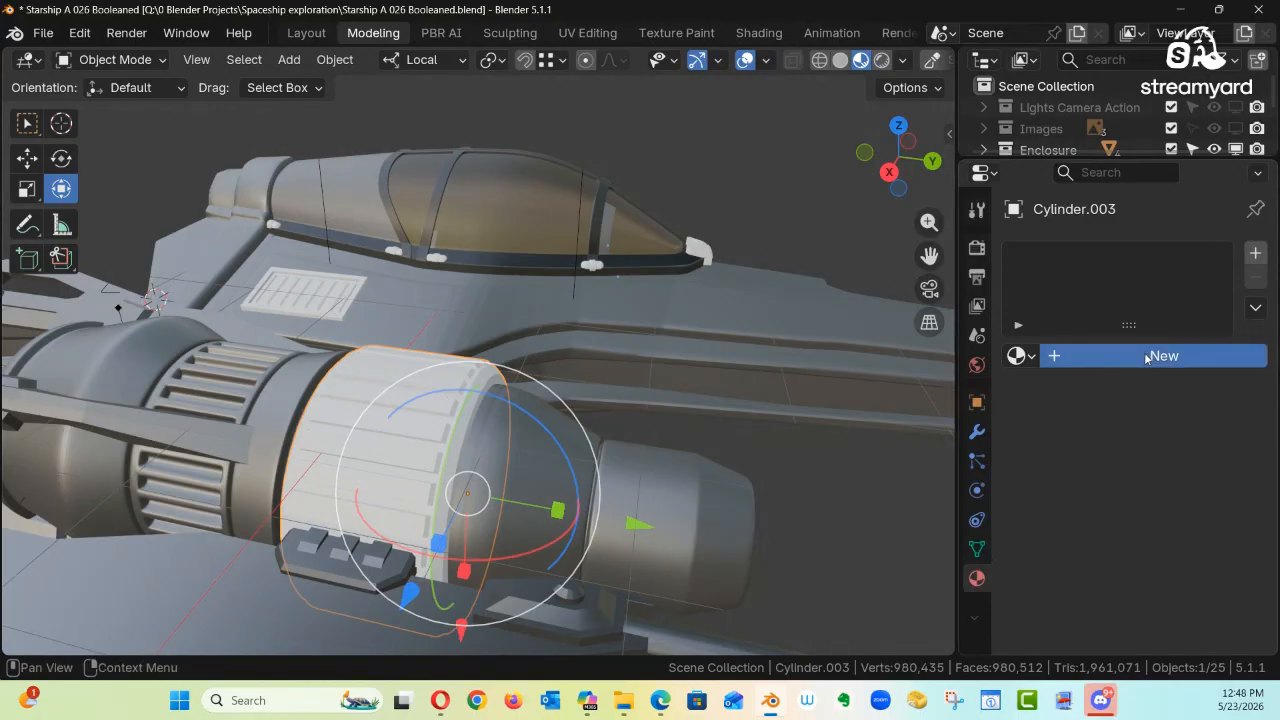
pyautogui.click(1147, 510)
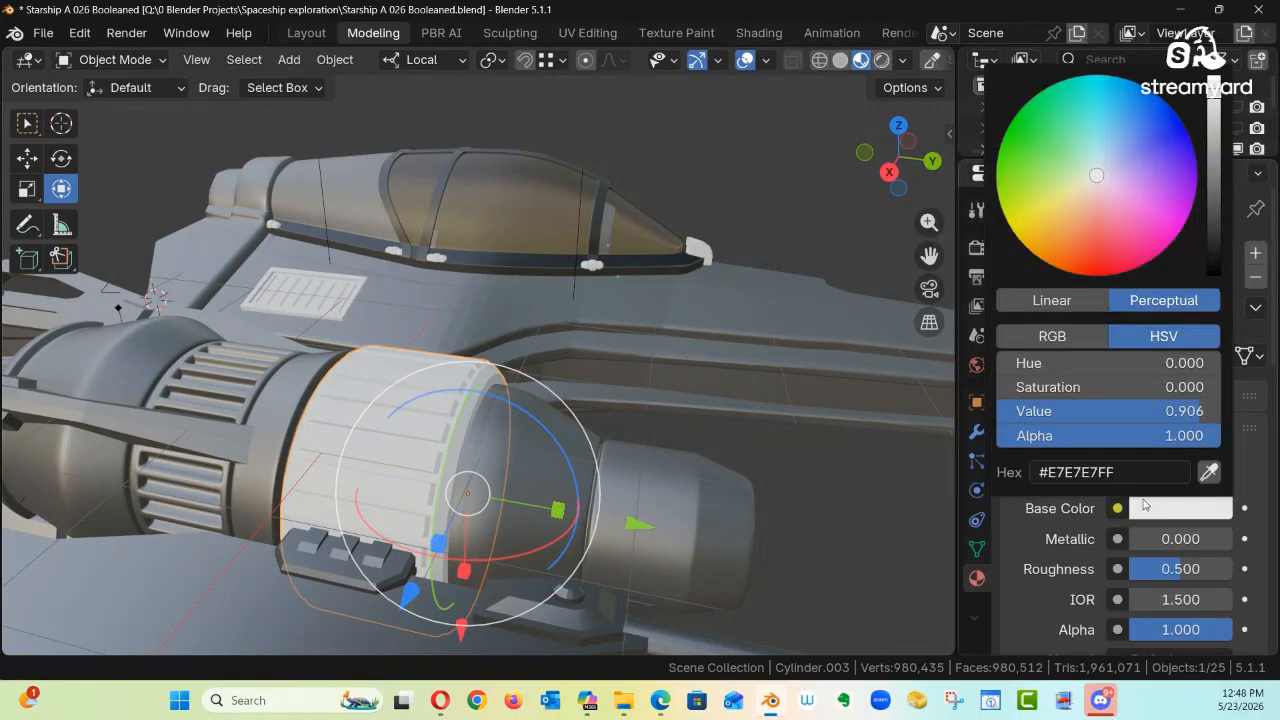
pyautogui.moveTo(1216, 234); pyautogui.dragTo(1214, 232)
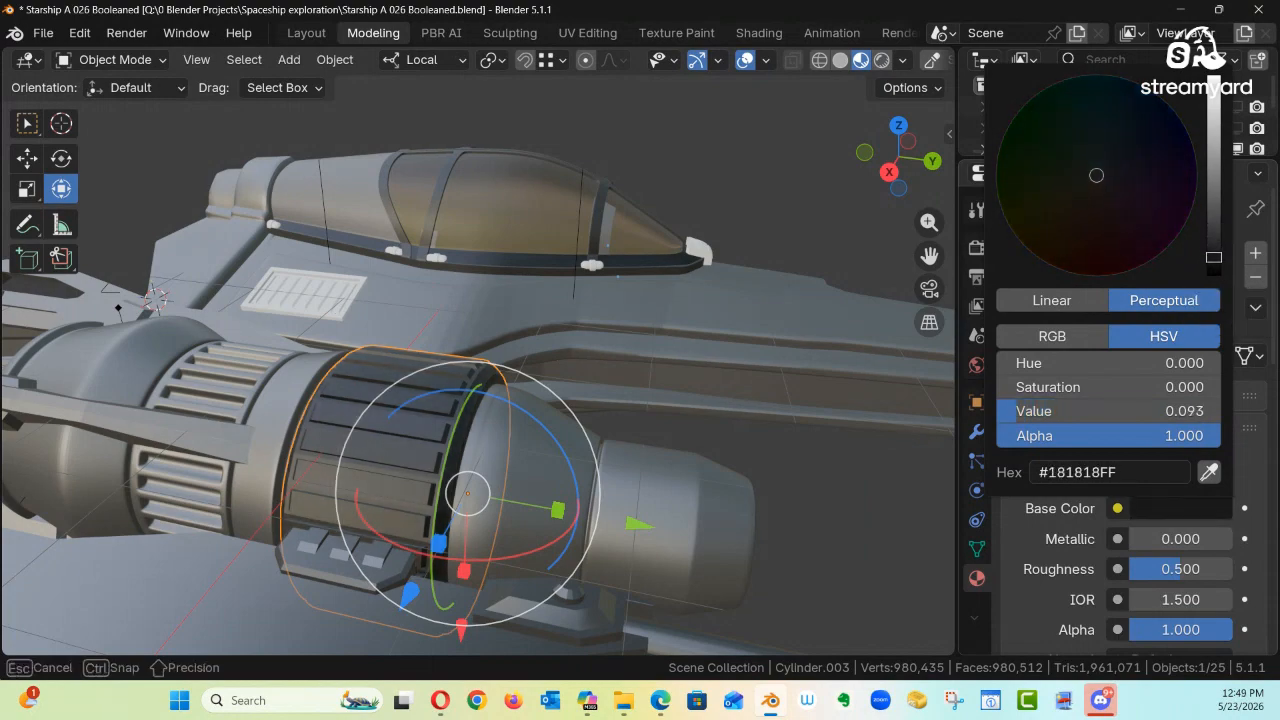
pyautogui.click(660, 410)
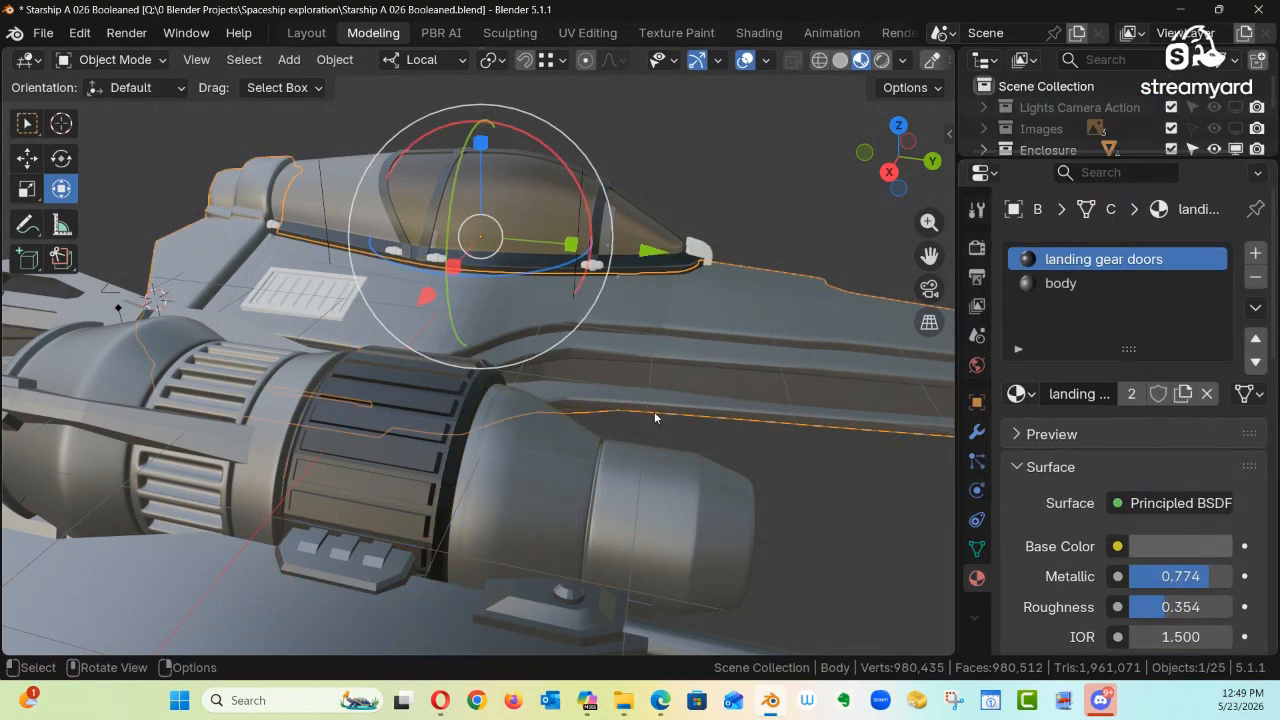
pyautogui.keyDown('ctrl'); pyautogui.moveTo(654, 411); pyautogui.dragTo(719, 335, button='middle'); pyautogui.keyUp('ctrl')
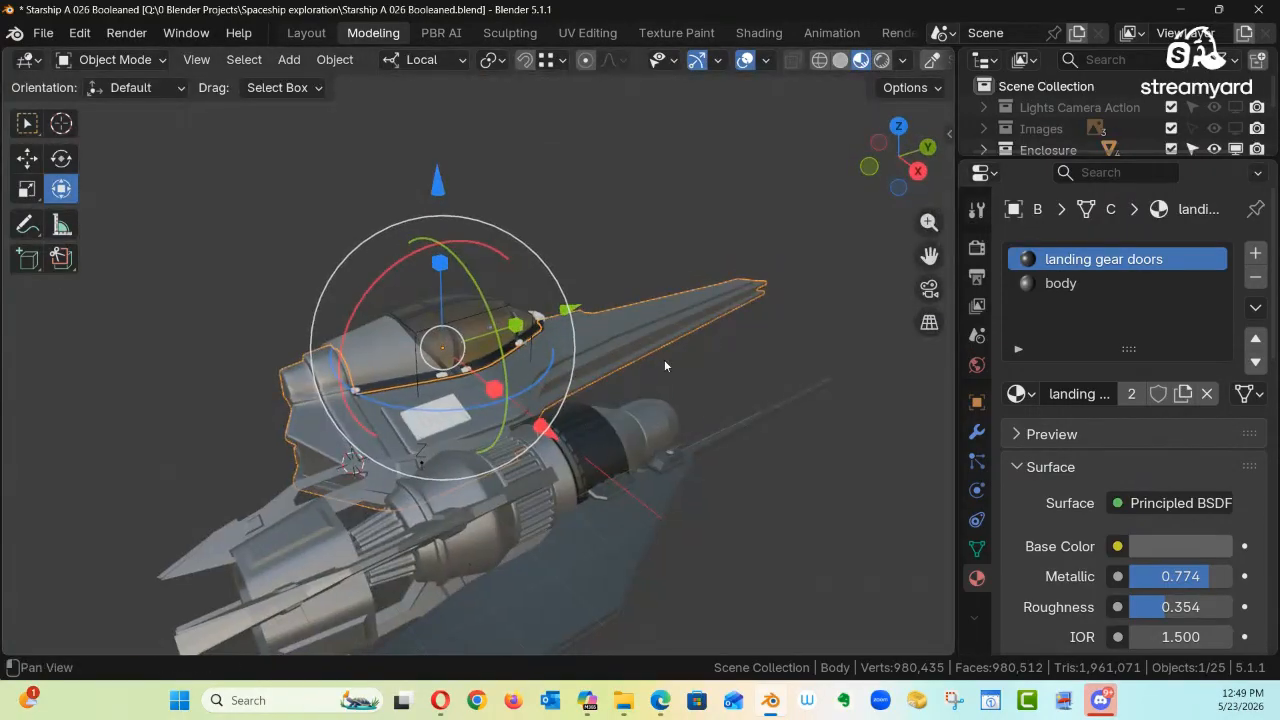
pyautogui.keyDown('shift'); pyautogui.moveTo(655, 368); pyautogui.dragTo(330, 273, button='middle'); pyautogui.keyUp('shift')
pyautogui.click(691, 344)
# Step: Examine the ship from above, below and the side, including the engine, wings, underside and landing gear
pyautogui.keyDown('alt'); pyautogui.keyDown('shift'); pyautogui.moveTo(500, 240); pyautogui.dragTo(476, 449); pyautogui.keyUp('shift'); pyautogui.keyUp('alt')
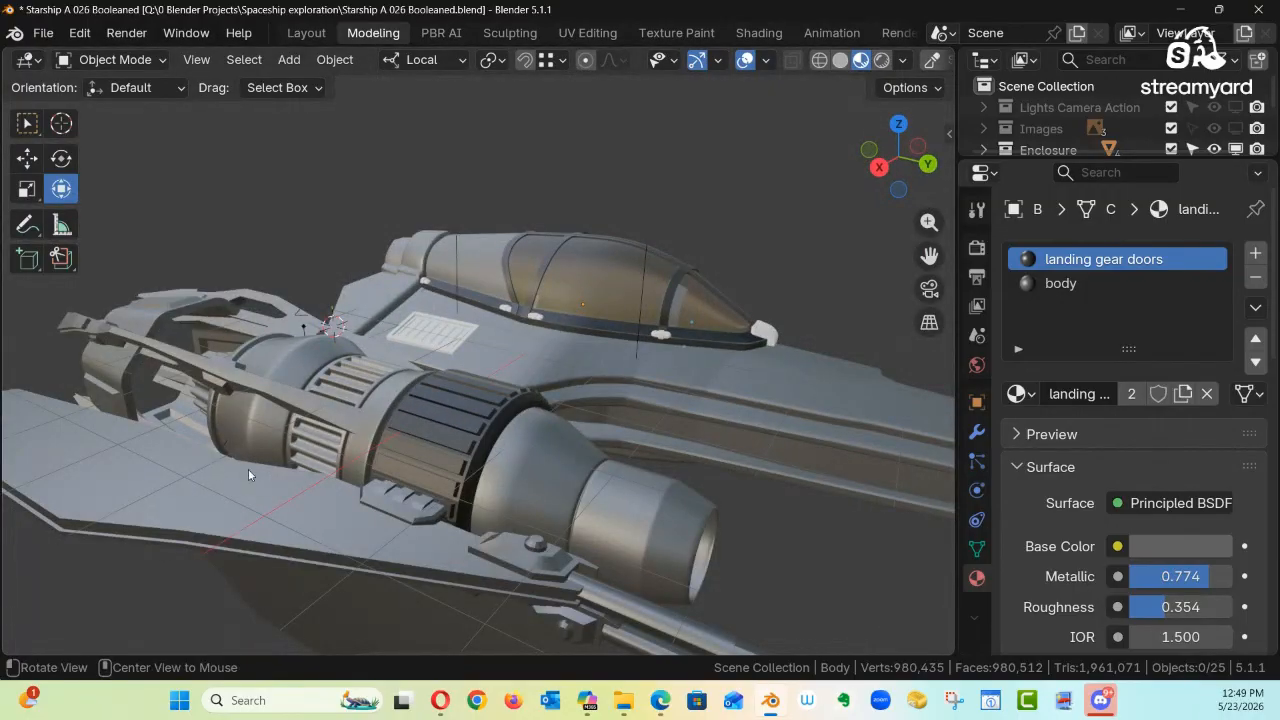
pyautogui.keyDown('alt'); pyautogui.moveTo(248, 475); pyautogui.dragTo(508, 450); pyautogui.keyUp('alt')
pyautogui.keyDown('alt'); pyautogui.keyDown('shift'); pyautogui.moveTo(380, 338); pyautogui.dragTo(510, 255); pyautogui.keyUp('shift'); pyautogui.keyUp('alt')
pyautogui.keyDown('alt'); pyautogui.keyDown('shift'); pyautogui.moveTo(591, 279); pyautogui.dragTo(484, 350); pyautogui.keyUp('shift'); pyautogui.keyUp('alt')
pyautogui.keyDown('alt'); pyautogui.keyDown('shift'); pyautogui.moveTo(463, 448); pyautogui.dragTo(462, 327); pyautogui.keyUp('shift'); pyautogui.keyUp('alt')
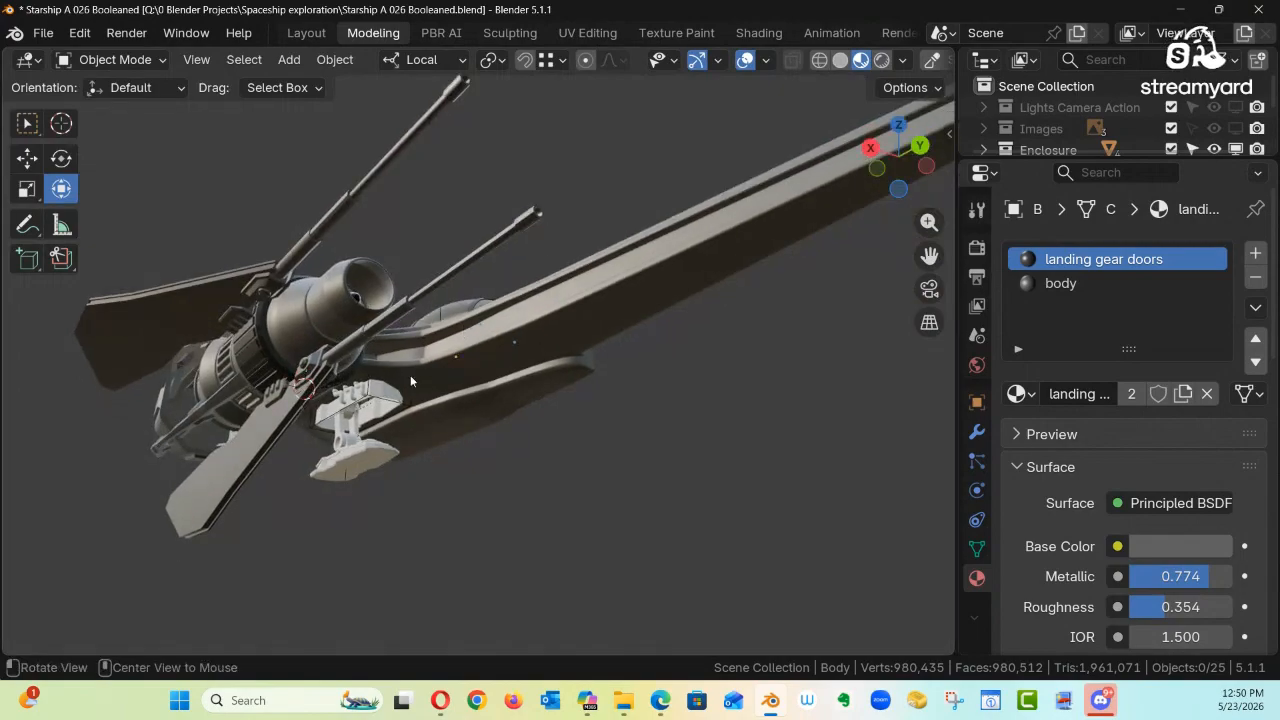
pyautogui.keyDown('ctrl'); pyautogui.keyDown('alt'); pyautogui.moveTo(410, 375); pyautogui.dragTo(345, 470); pyautogui.keyUp('alt'); pyautogui.keyUp('ctrl')
pyautogui.keyDown('ctrl'); pyautogui.keyDown('alt'); pyautogui.moveTo(452, 435); pyautogui.dragTo(432, 505); pyautogui.keyUp('alt'); pyautogui.keyUp('ctrl')
pyautogui.keyDown('alt'); pyautogui.moveTo(465, 402); pyautogui.dragTo(531, 415); pyautogui.keyUp('alt')
pyautogui.keyDown('ctrl'); pyautogui.keyDown('alt'); pyautogui.moveTo(395, 333); pyautogui.dragTo(533, 327); pyautogui.keyUp('alt'); pyautogui.keyUp('ctrl')
pyautogui.keyDown('ctrl'); pyautogui.keyDown('alt'); pyautogui.moveTo(425, 328); pyautogui.dragTo(275, 186); pyautogui.keyUp('alt'); pyautogui.keyUp('ctrl')
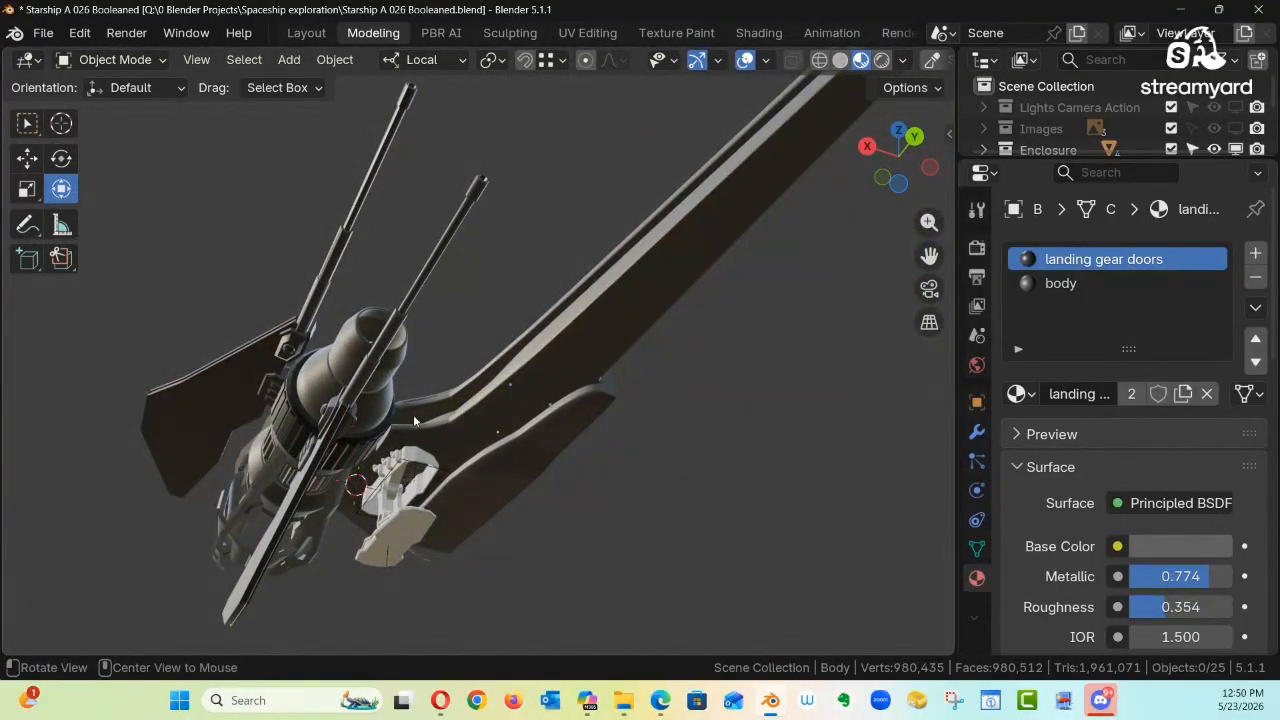
pyautogui.keyDown('alt'); pyautogui.moveTo(413, 414); pyautogui.dragTo(151, 537); pyautogui.keyUp('alt')
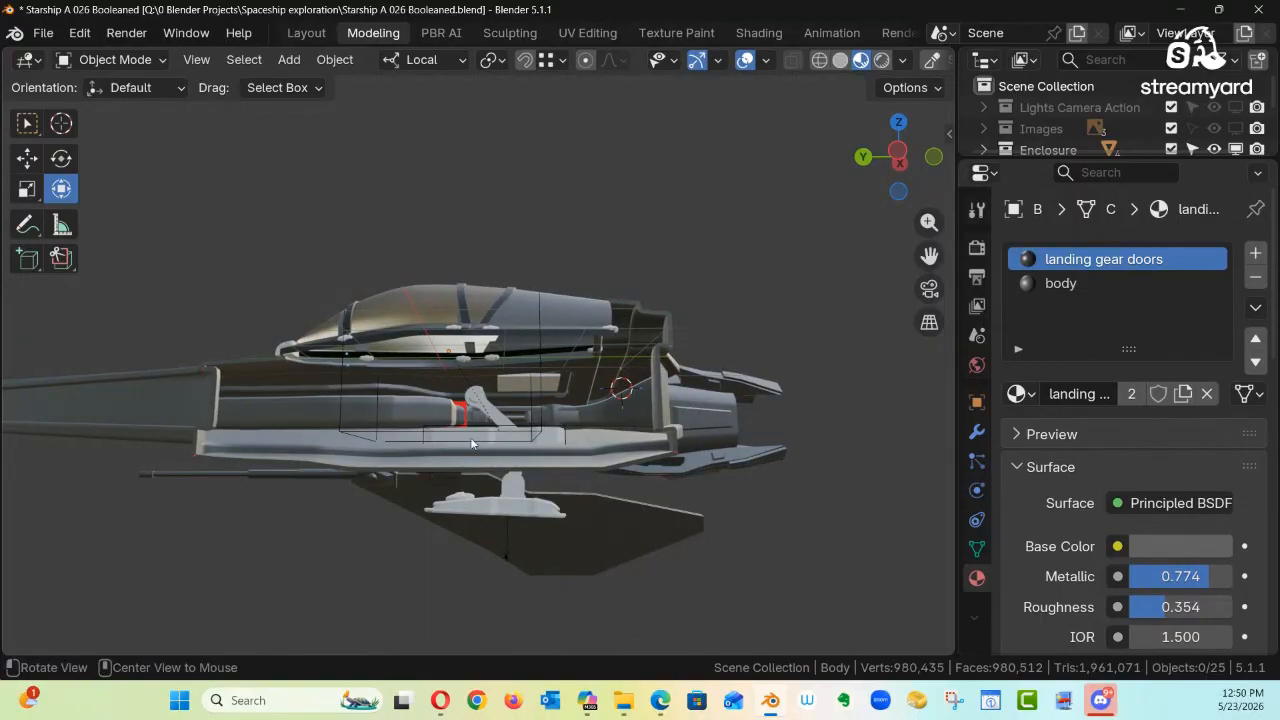